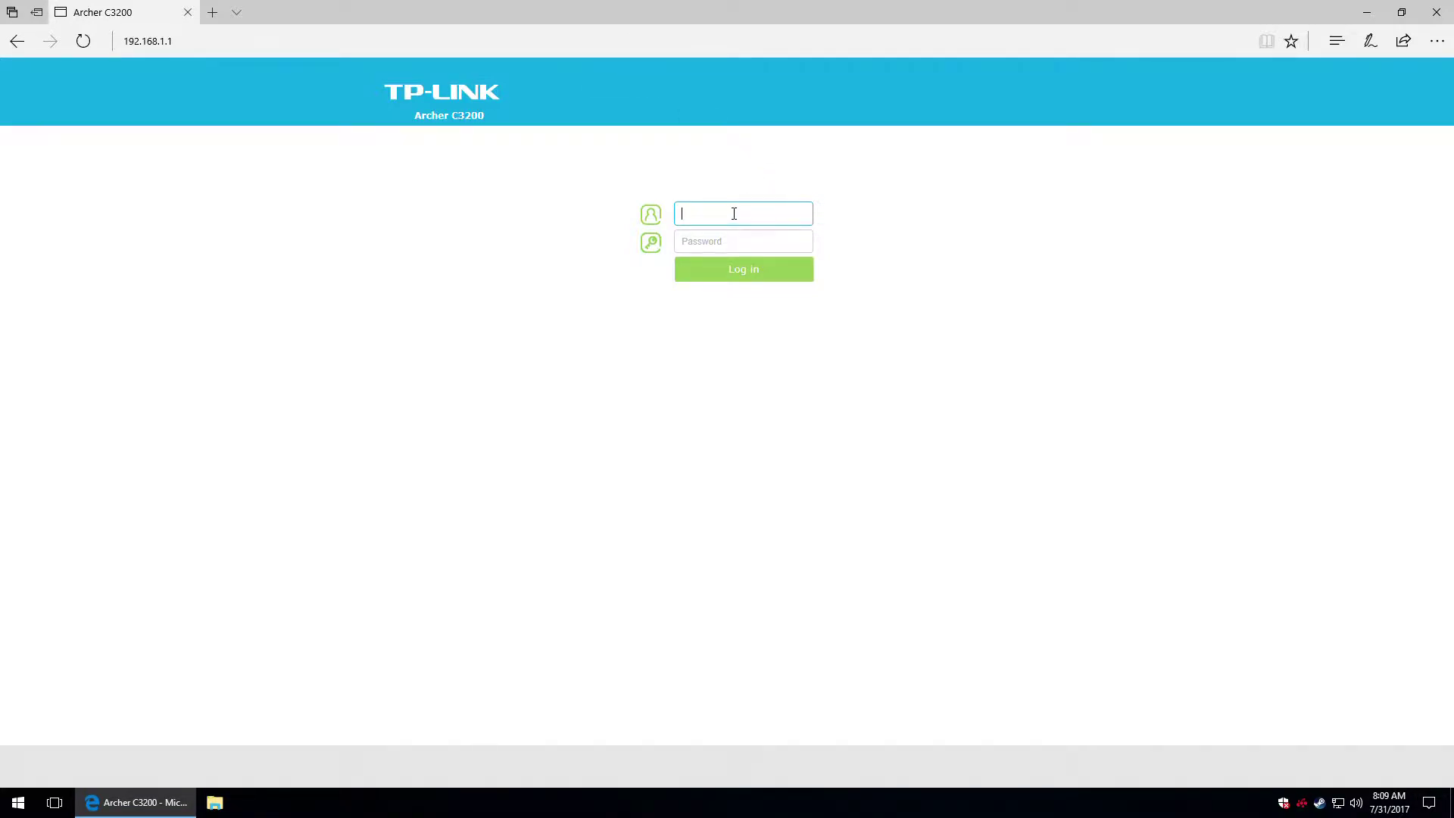
Log in to the router's web interface with the default admin username and password
key("Tab")
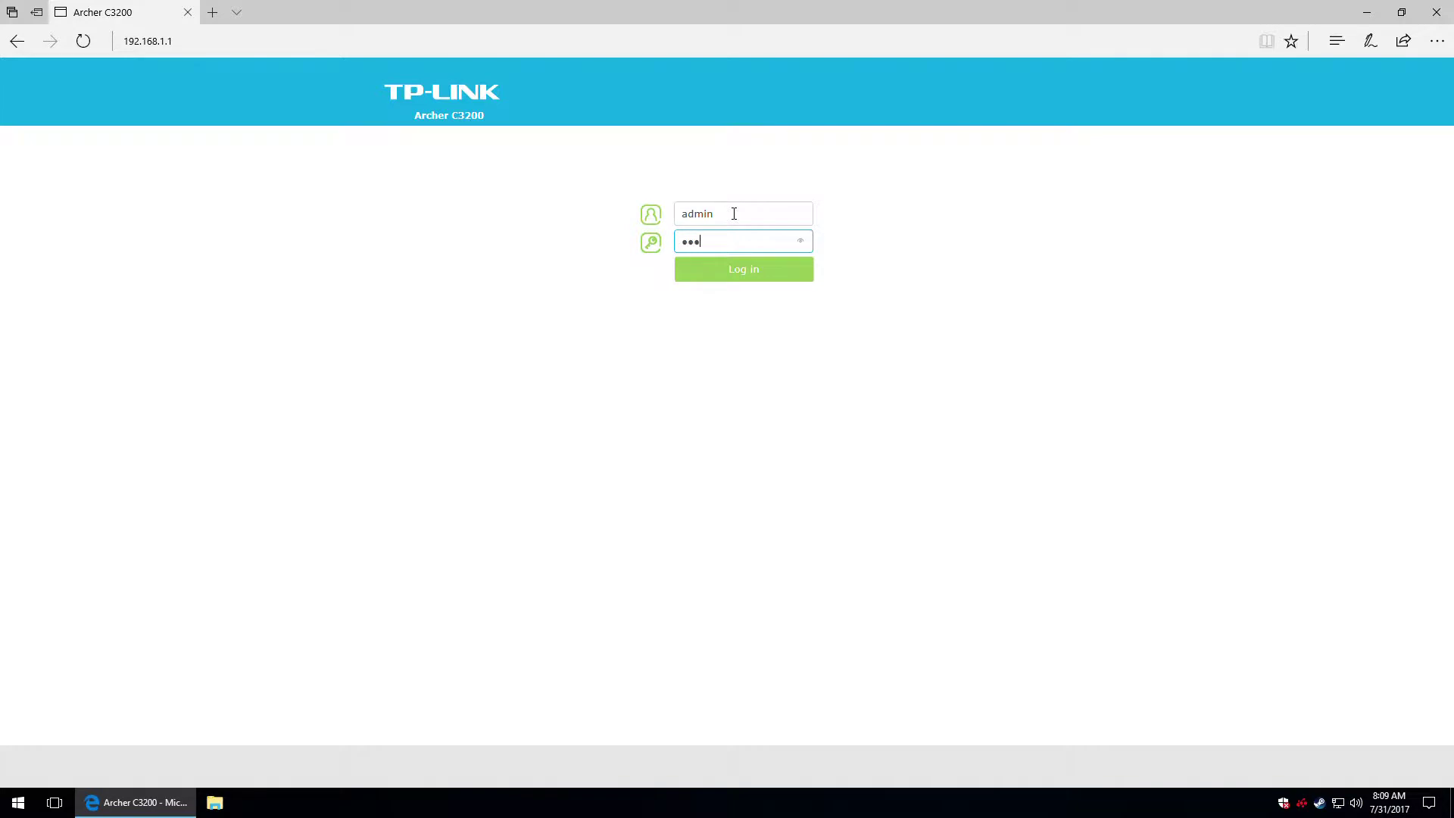
key("Return")
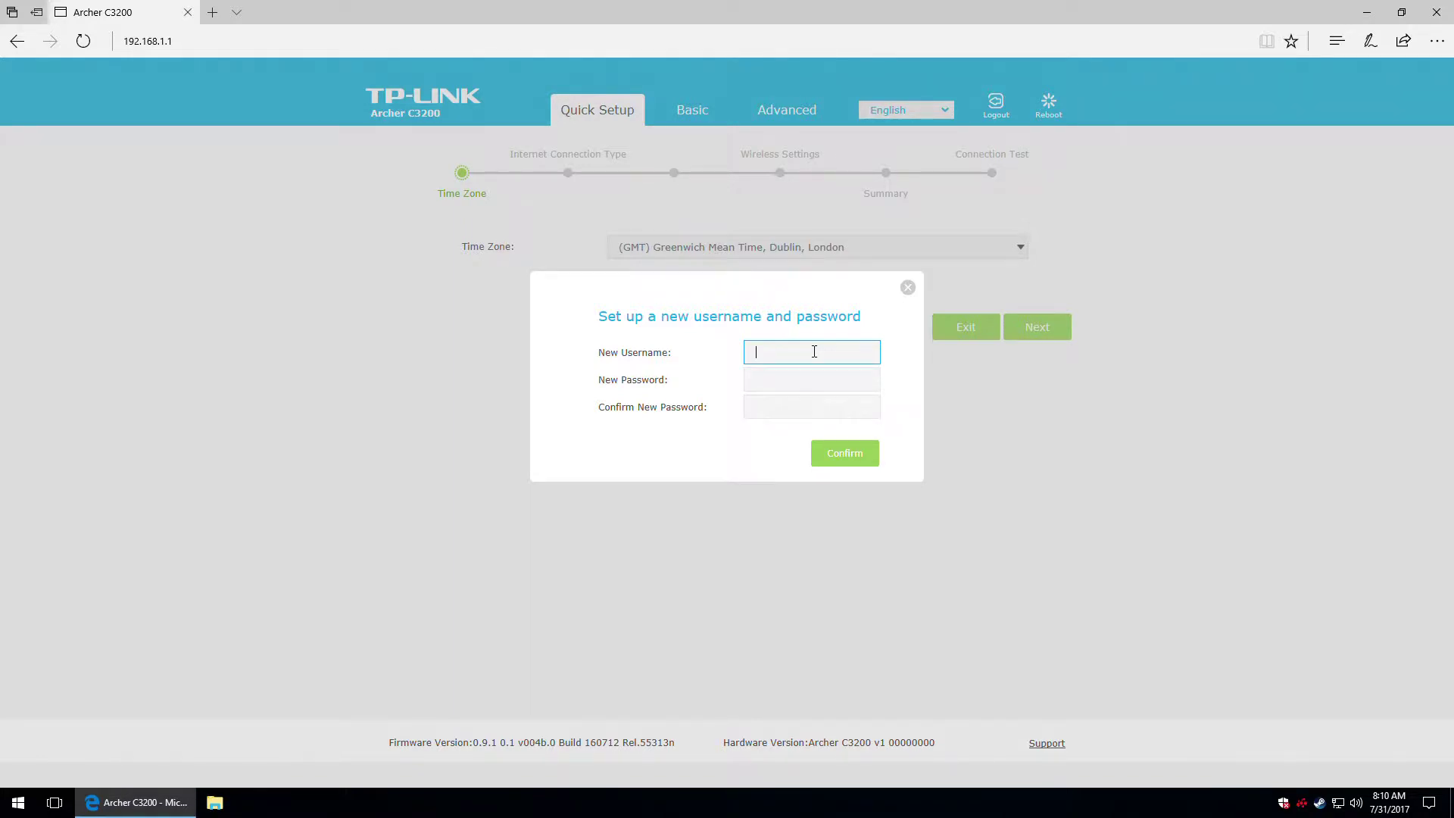
Enter a new administrator username and password, confirm the password, and save them
type("admin")
key("Tab")
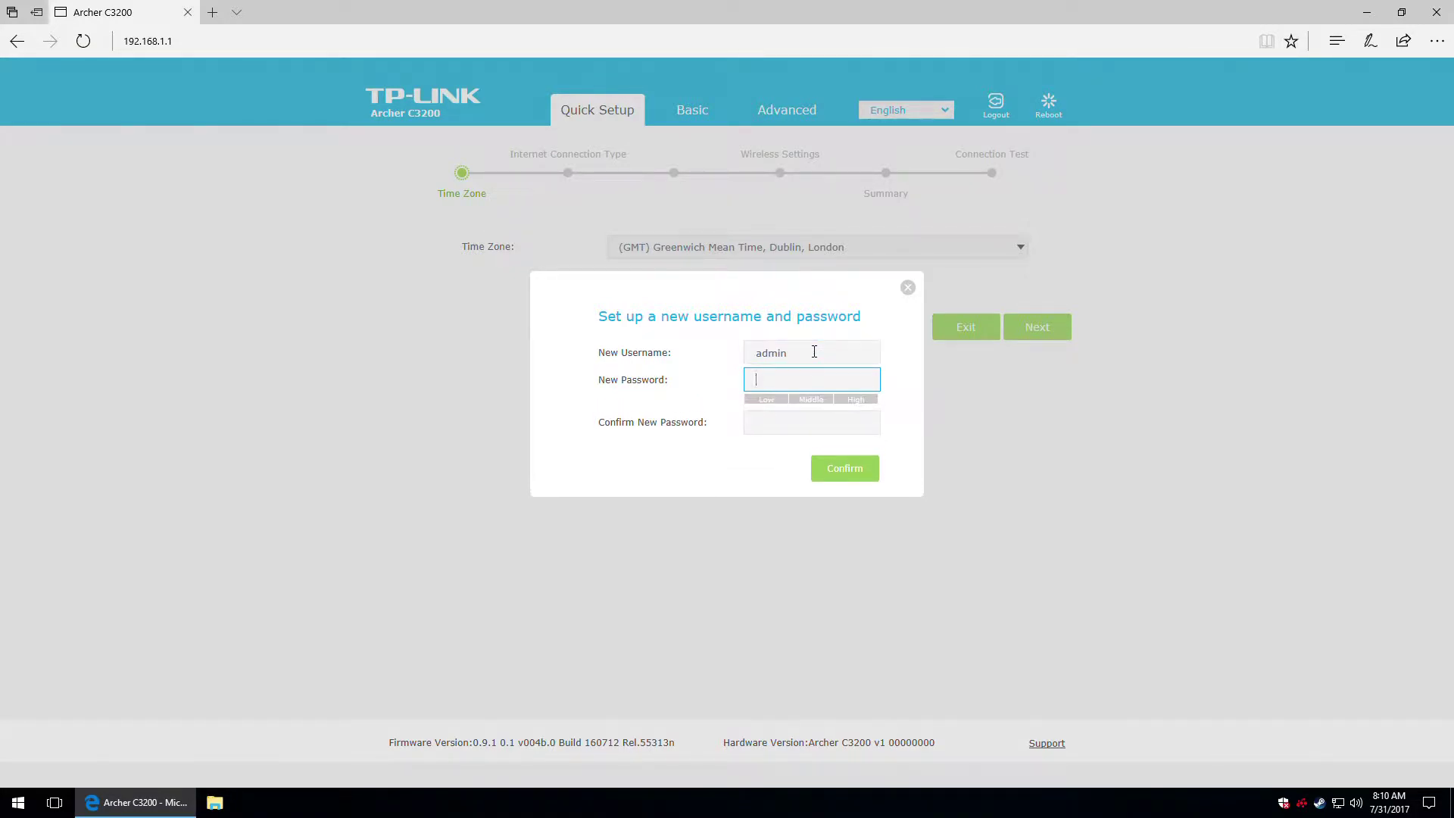
type("*********")
left_click(782, 424)
type("*******")
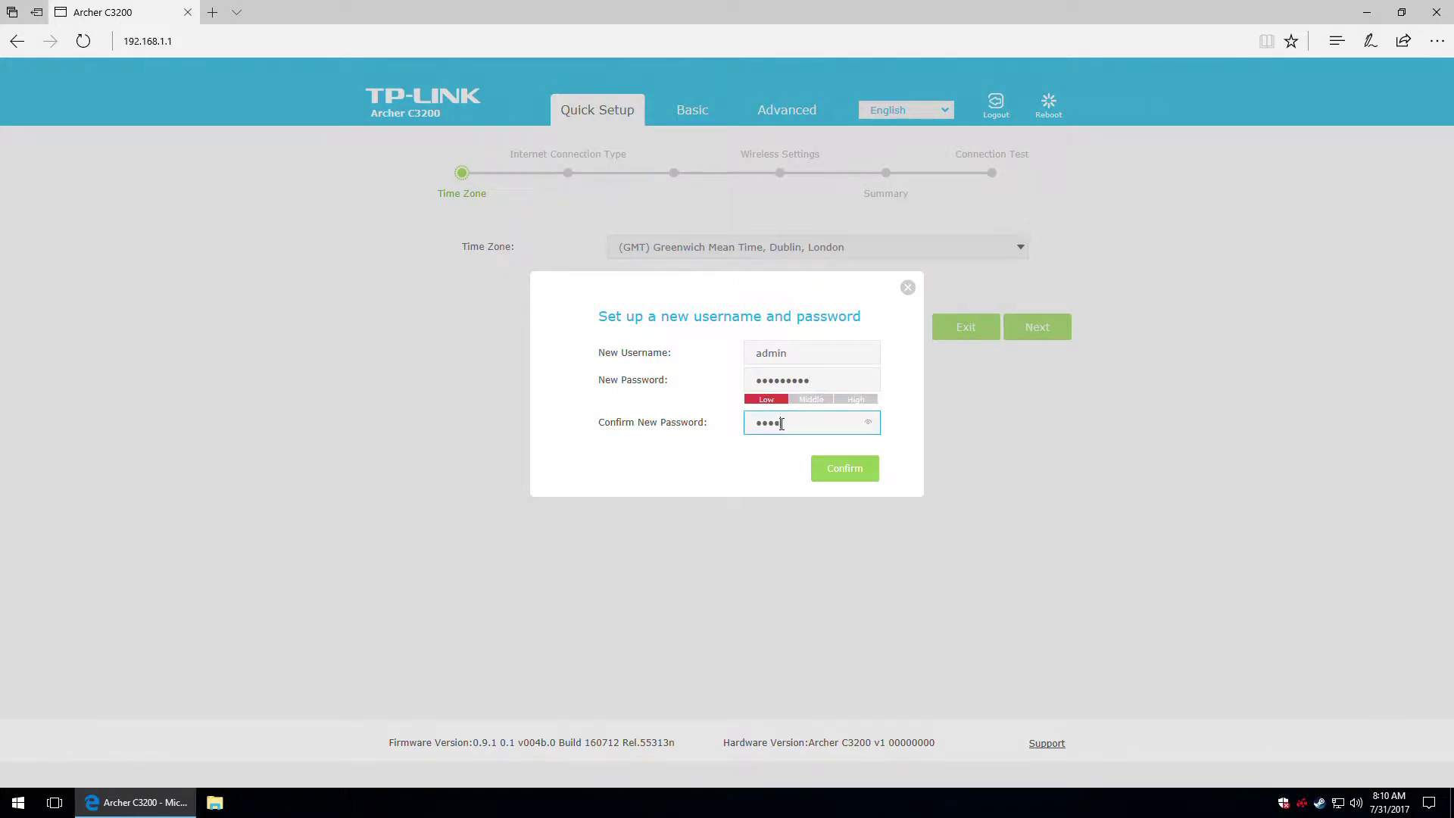
type("**")
left_click(852, 475)
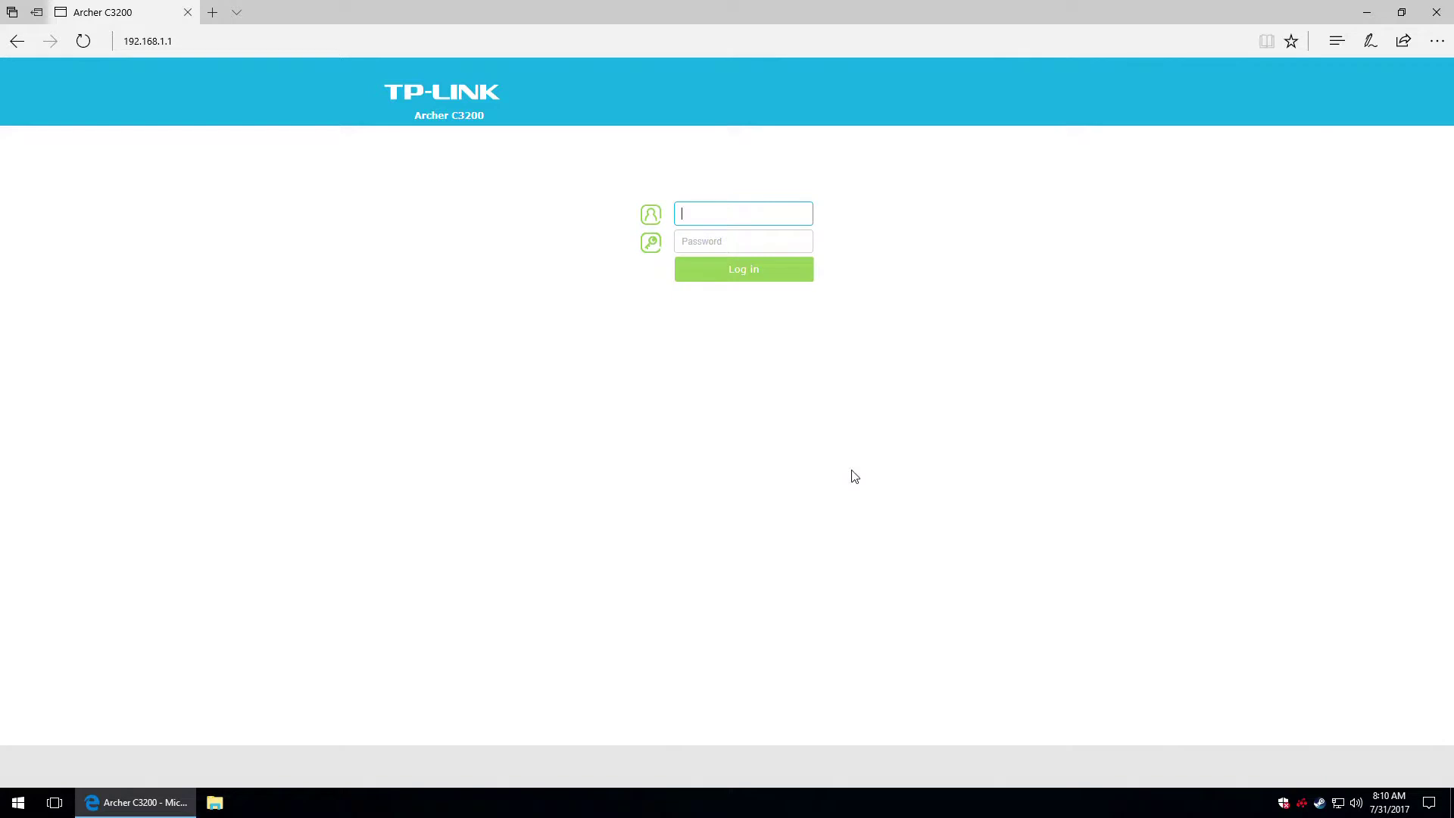
Log back in using the newly created administrator username and password
type("admin")
key("Tab")
type("****")
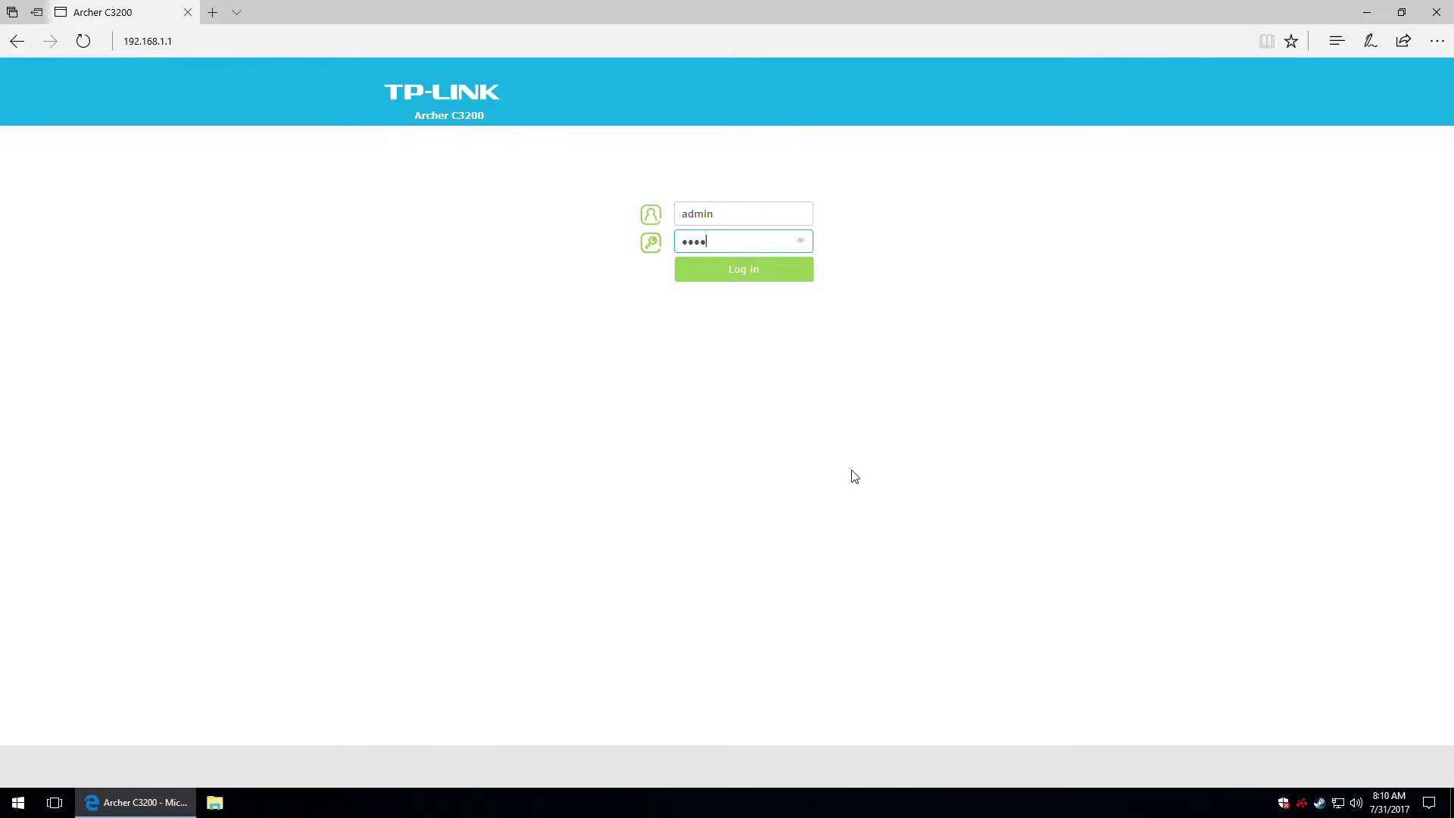
type("*****")
left_click(763, 265)
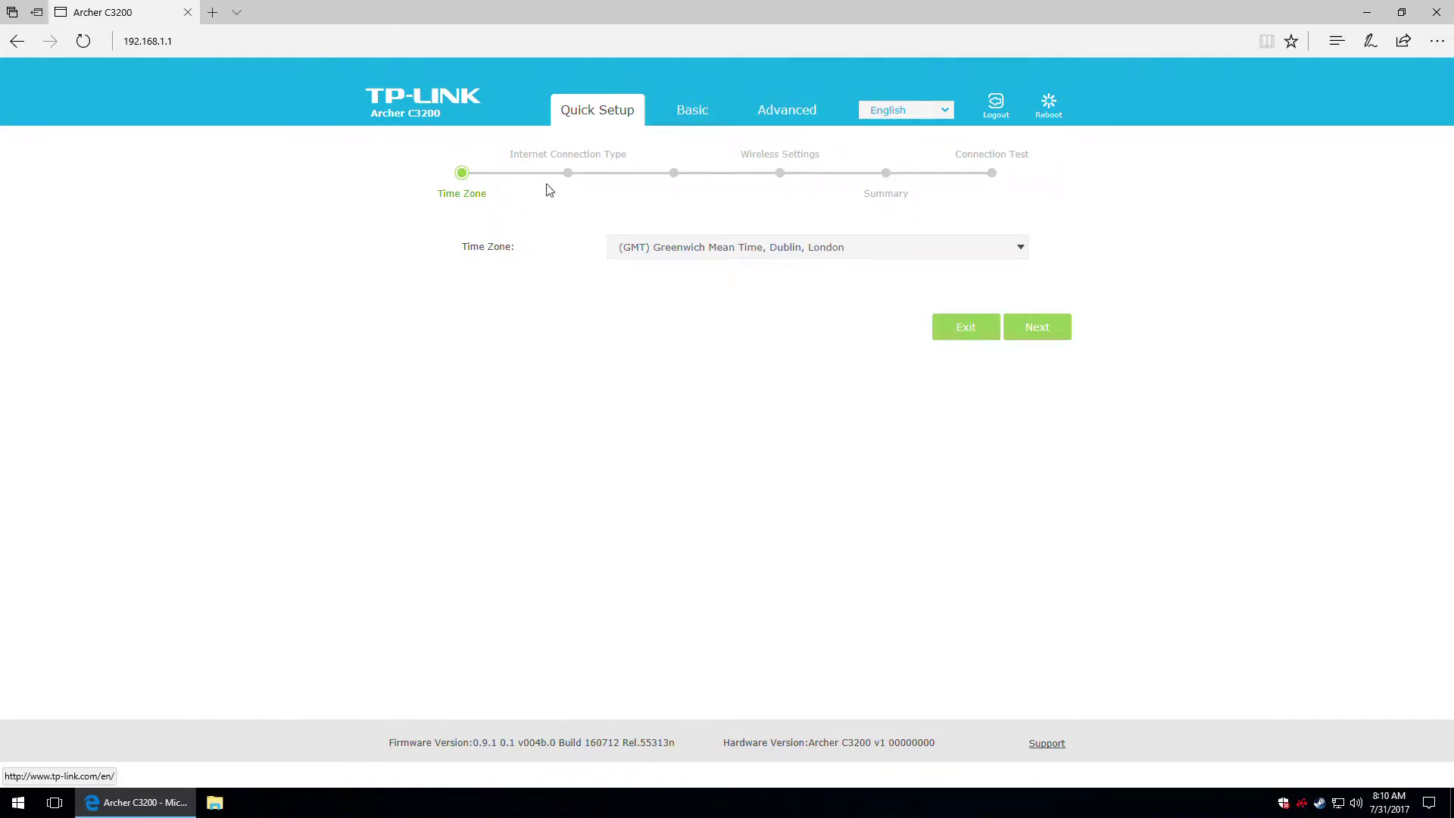
Select the (GMT+02:00) Athens, Helsinki, Eastern Europe, Israel time zone and continue
left_click(883, 250)
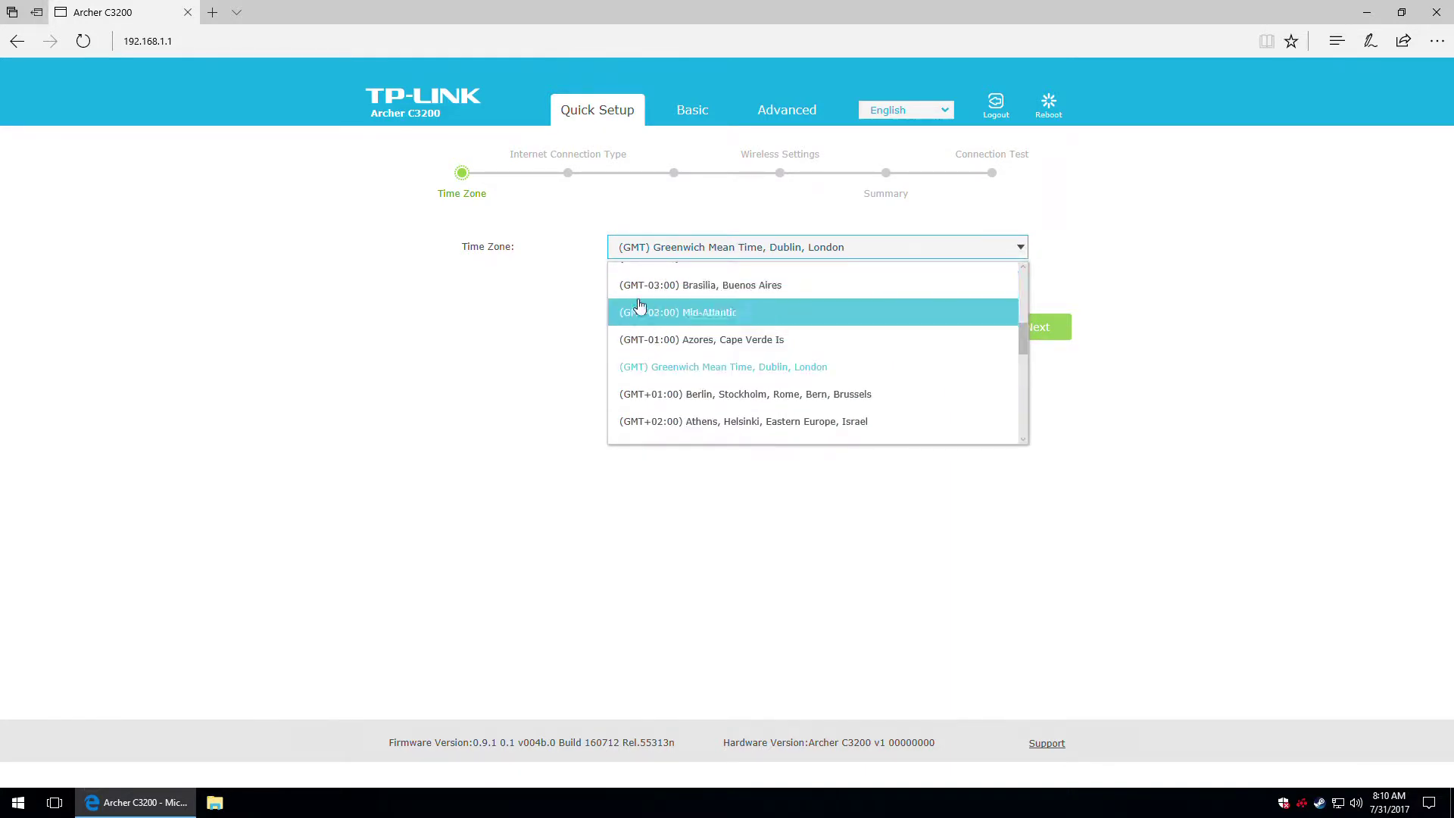
scroll(746, 327, "down", 1)
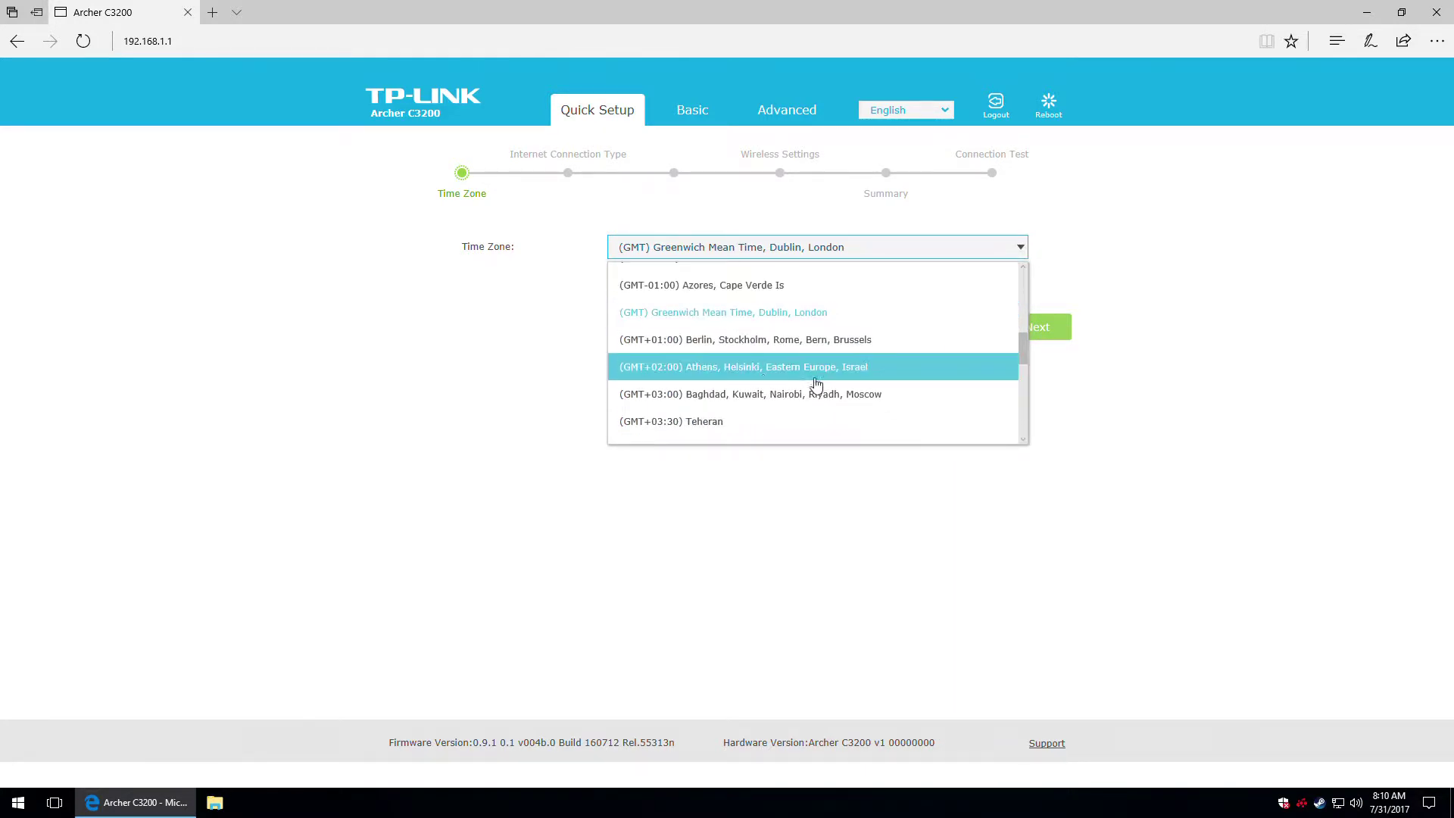
scroll(788, 384, "down", 1)
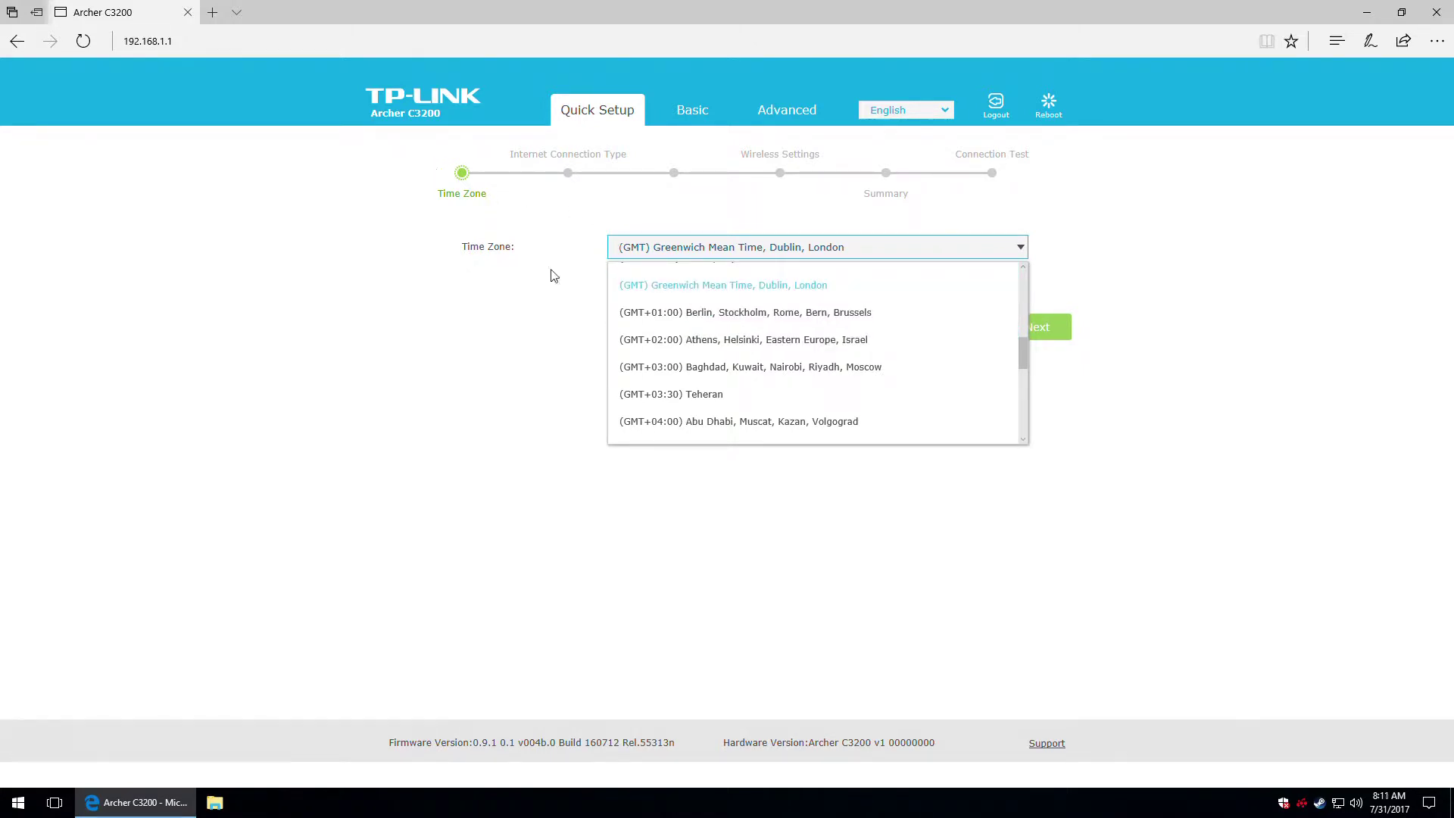
left_click(719, 340)
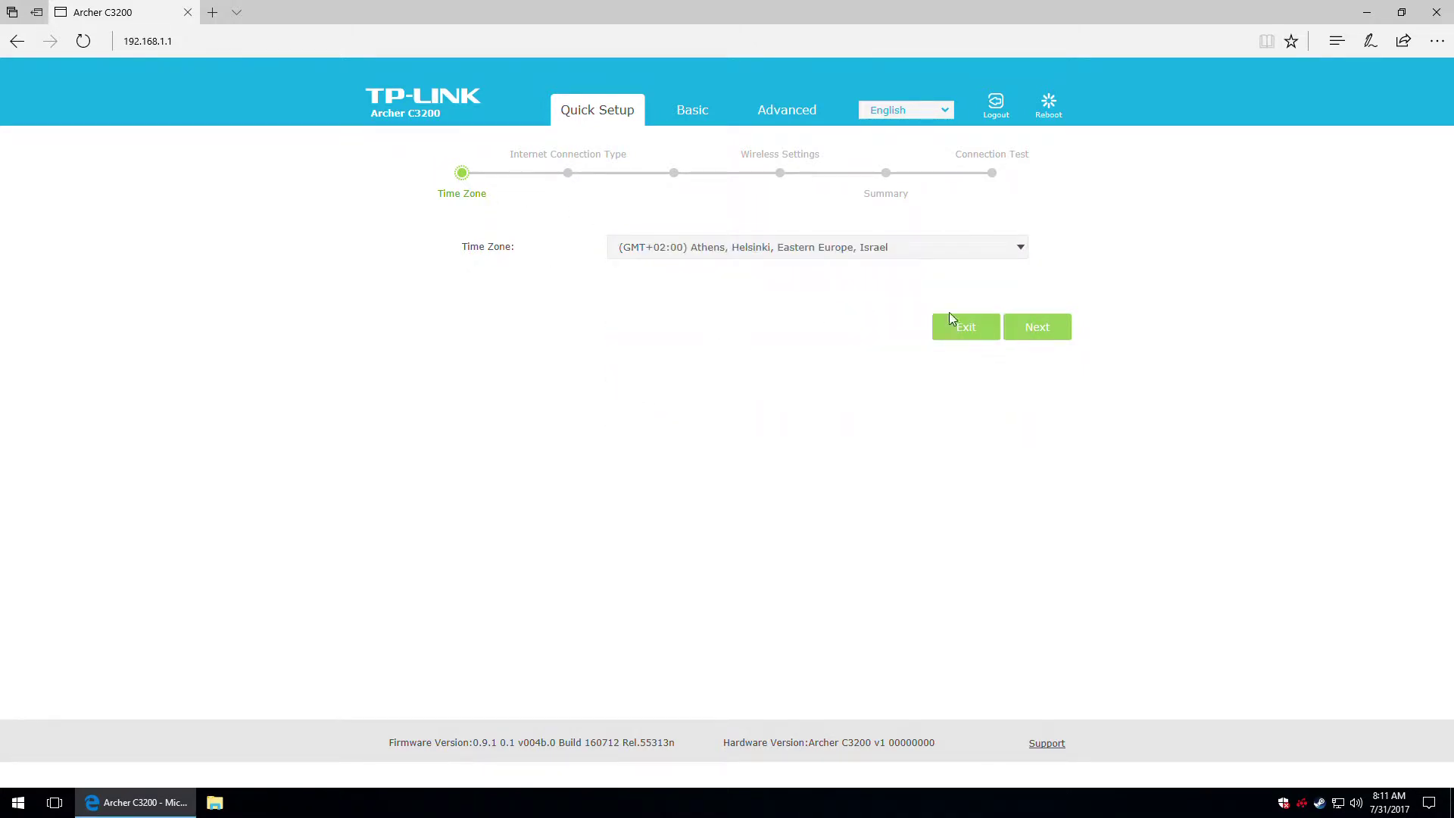
left_click(1048, 328)
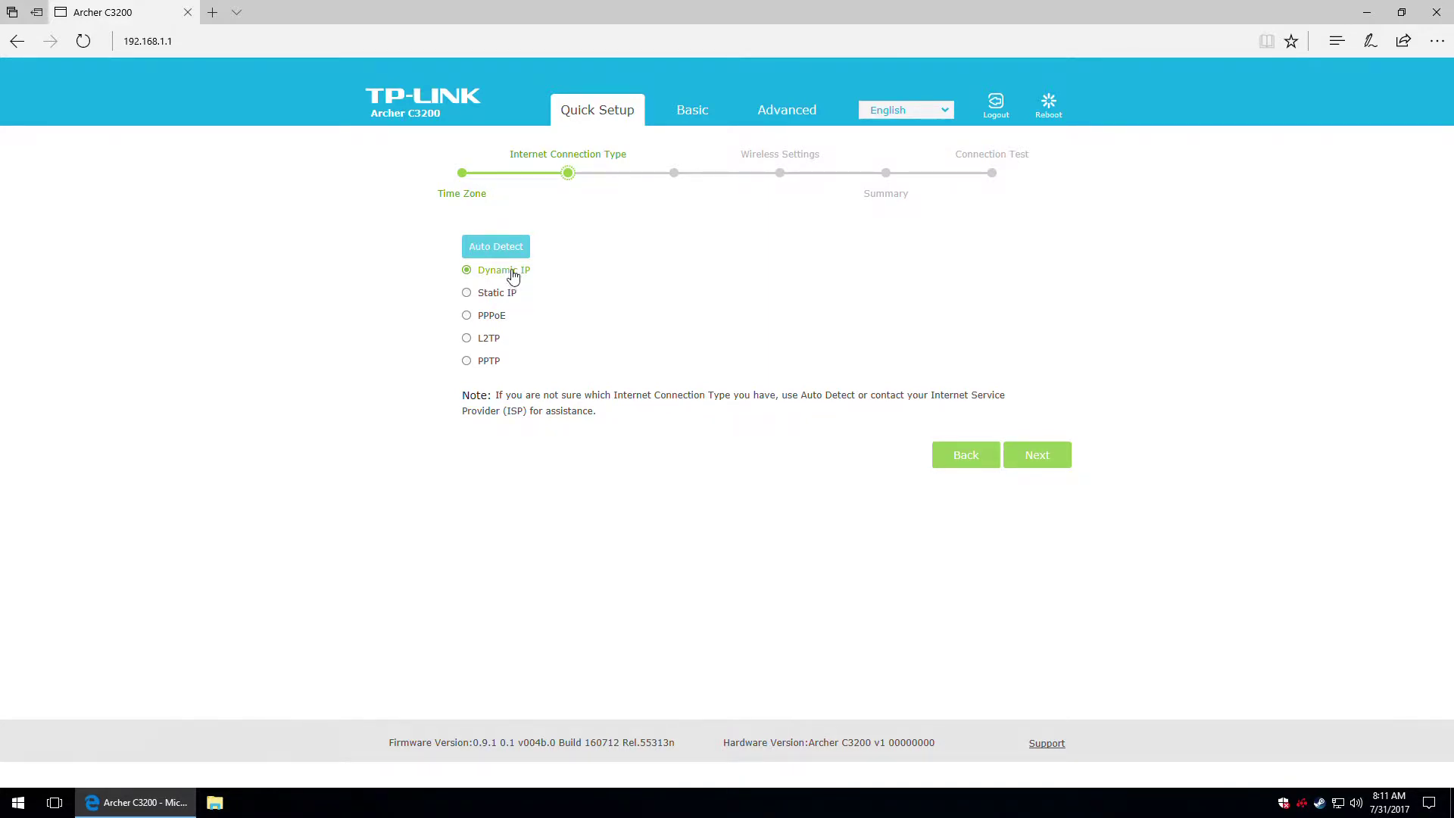
Try the Static IP, PPPoE, L2TP and PPTP connection types in turn, ending on PPTP
left_click(487, 294)
left_click(488, 319)
left_click(489, 343)
left_click(489, 365)
Revert to Dynamic IP, choose Do NOT clone MAC Address, and proceed to Wireless Settings
left_click(467, 272)
left_click(1054, 463)
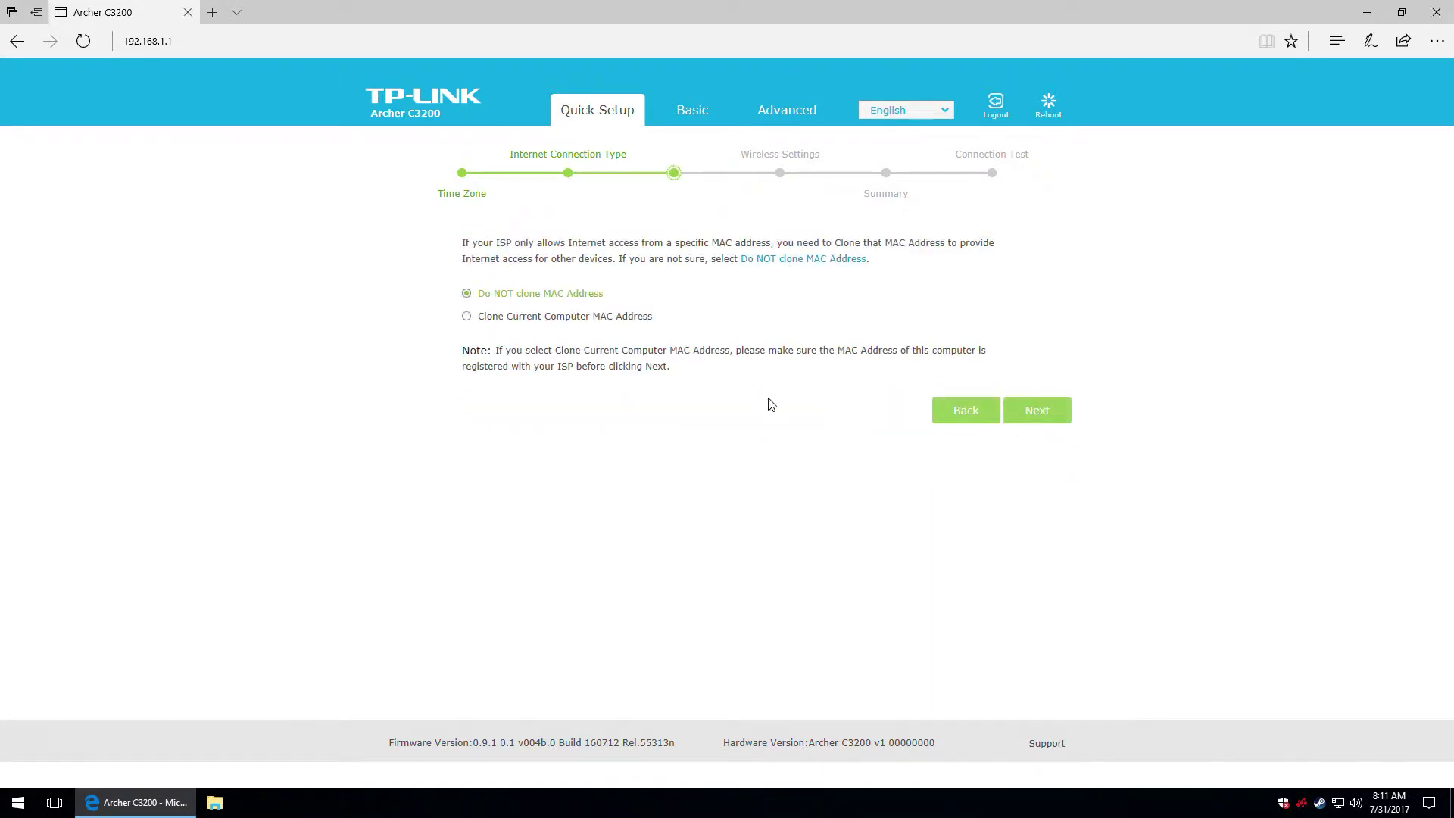
left_click(468, 316)
left_click(485, 296)
left_click(1035, 416)
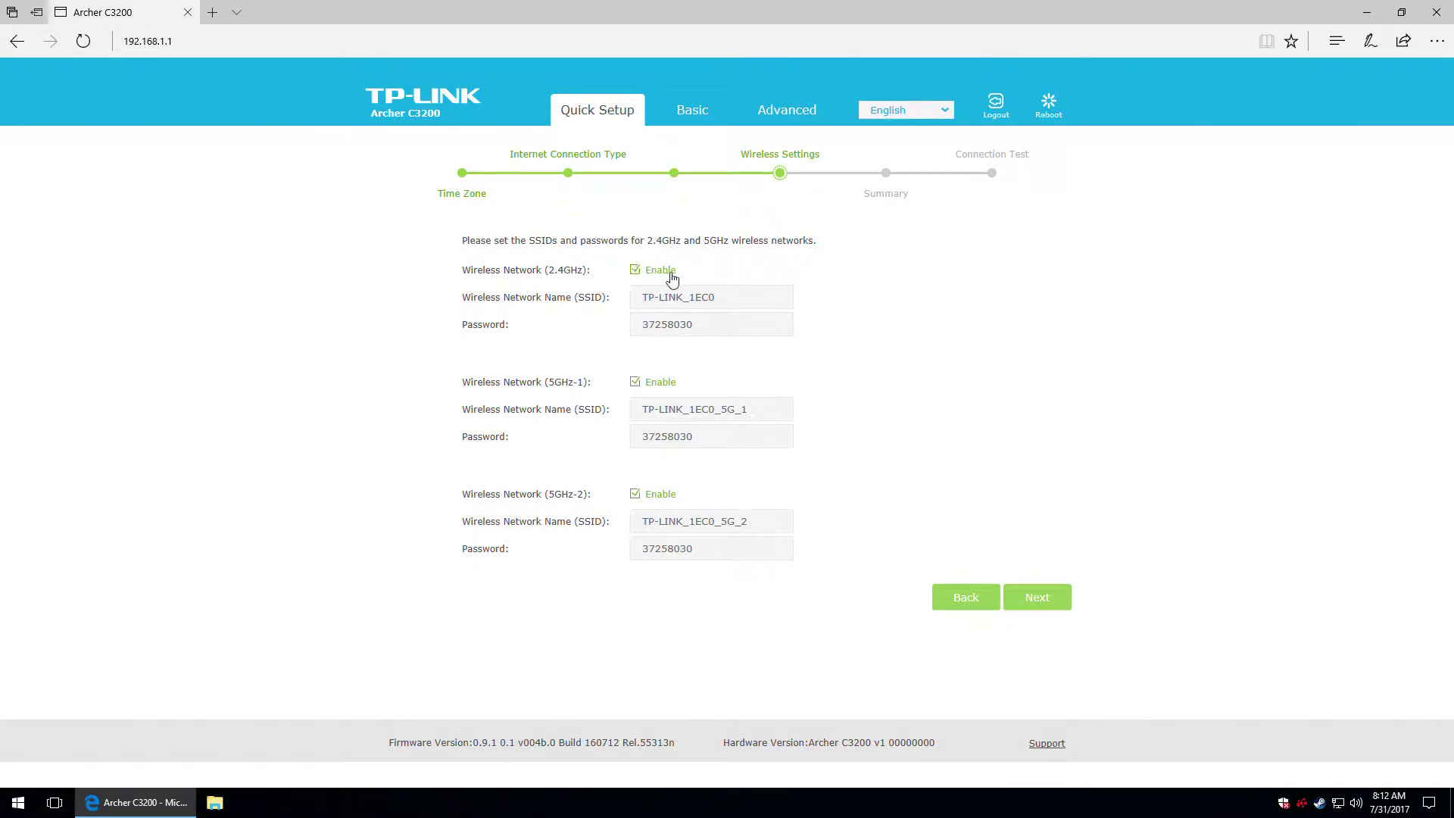
Rename the 2.4GHz network SSID to Test_2.4GHz
double_click(741, 298)
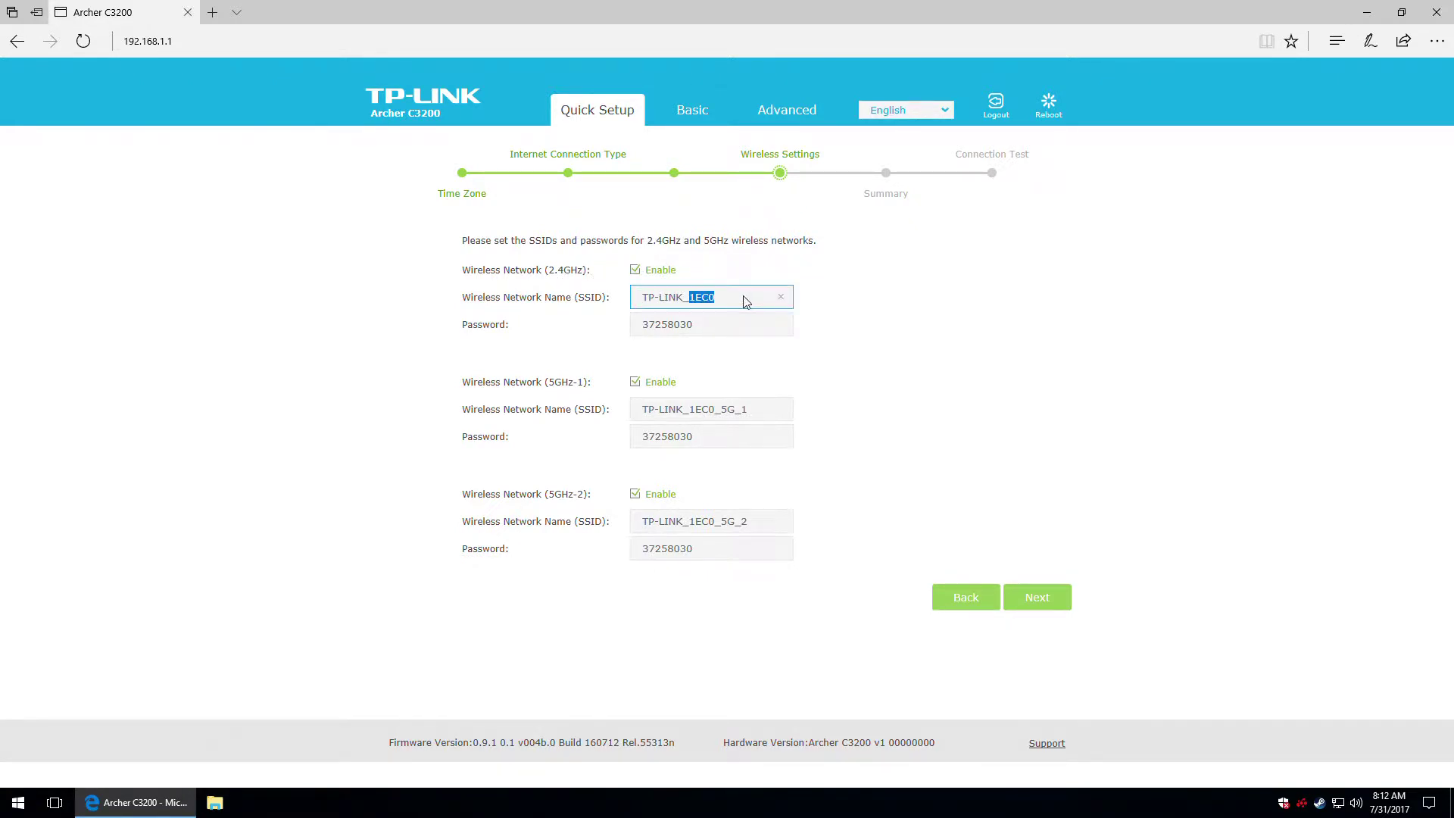
left_click(714, 296)
left_click_drag(714, 296, 512, 299)
type("Test")
type("_2.4GHz")
Replace the 2.4GHz network's Wi-Fi password with a new one
left_click(712, 323)
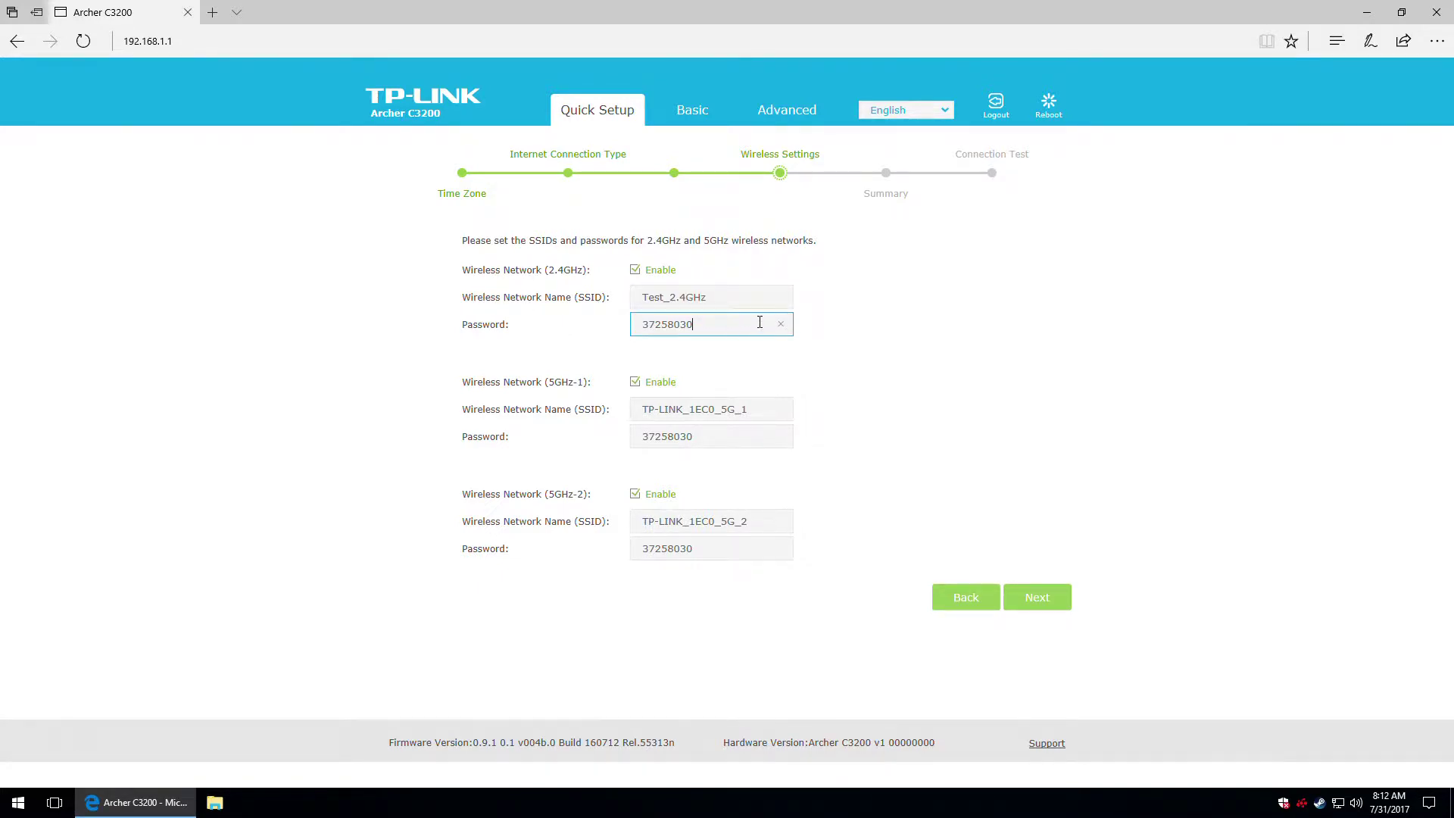
double_click(719, 325)
Rename the 5GHz-1 network to Test_5.0GHz_1 and give it a new Wi-Fi password
left_click_drag(758, 410, 551, 410)
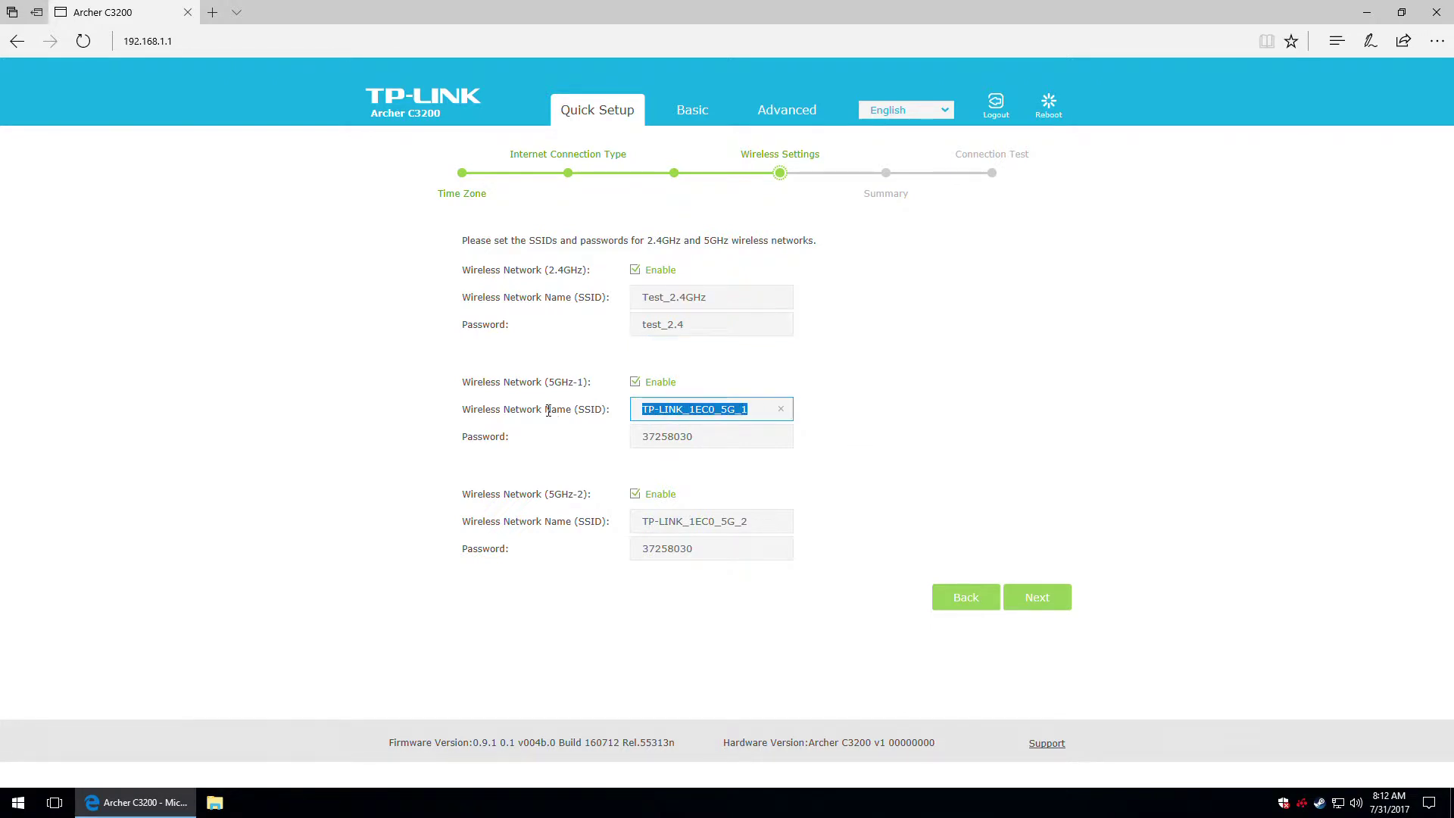
type("Test")
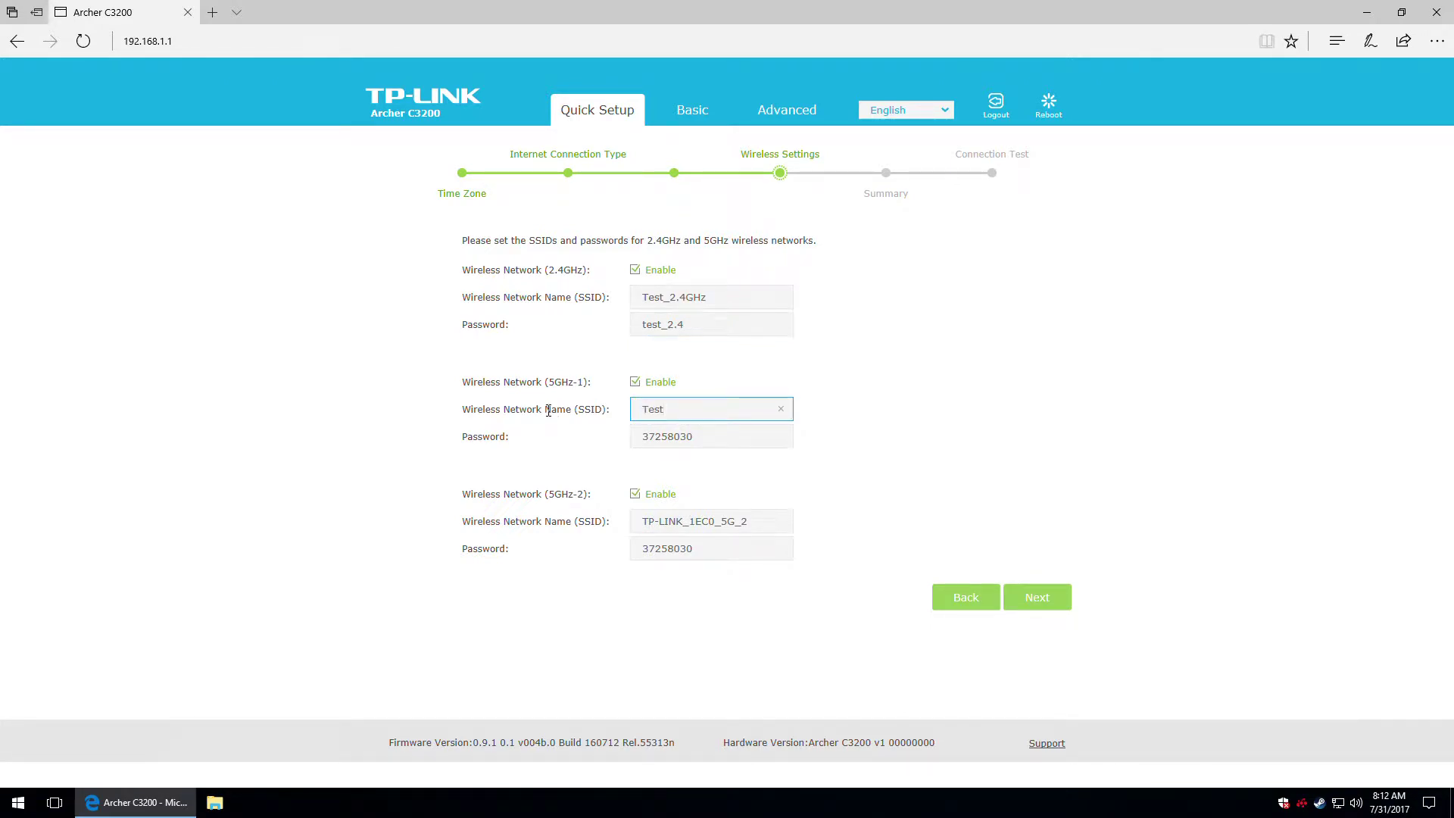
type("_5.0GHz_1")
left_click(715, 443)
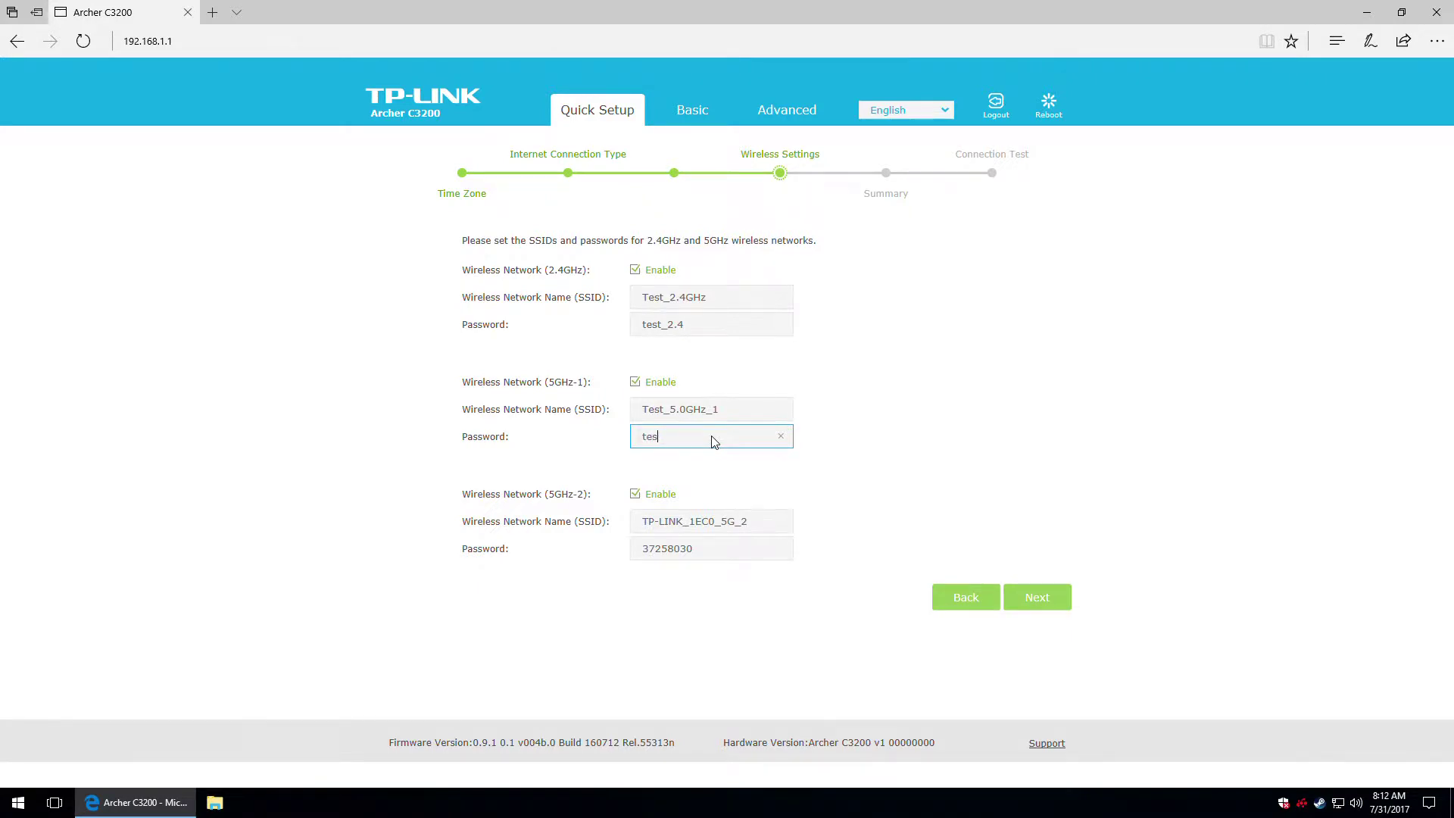
Rename the 5GHz-2 network to Test_5.0GHz_2 and start entering its new password
left_click_drag(741, 522, 763, 529)
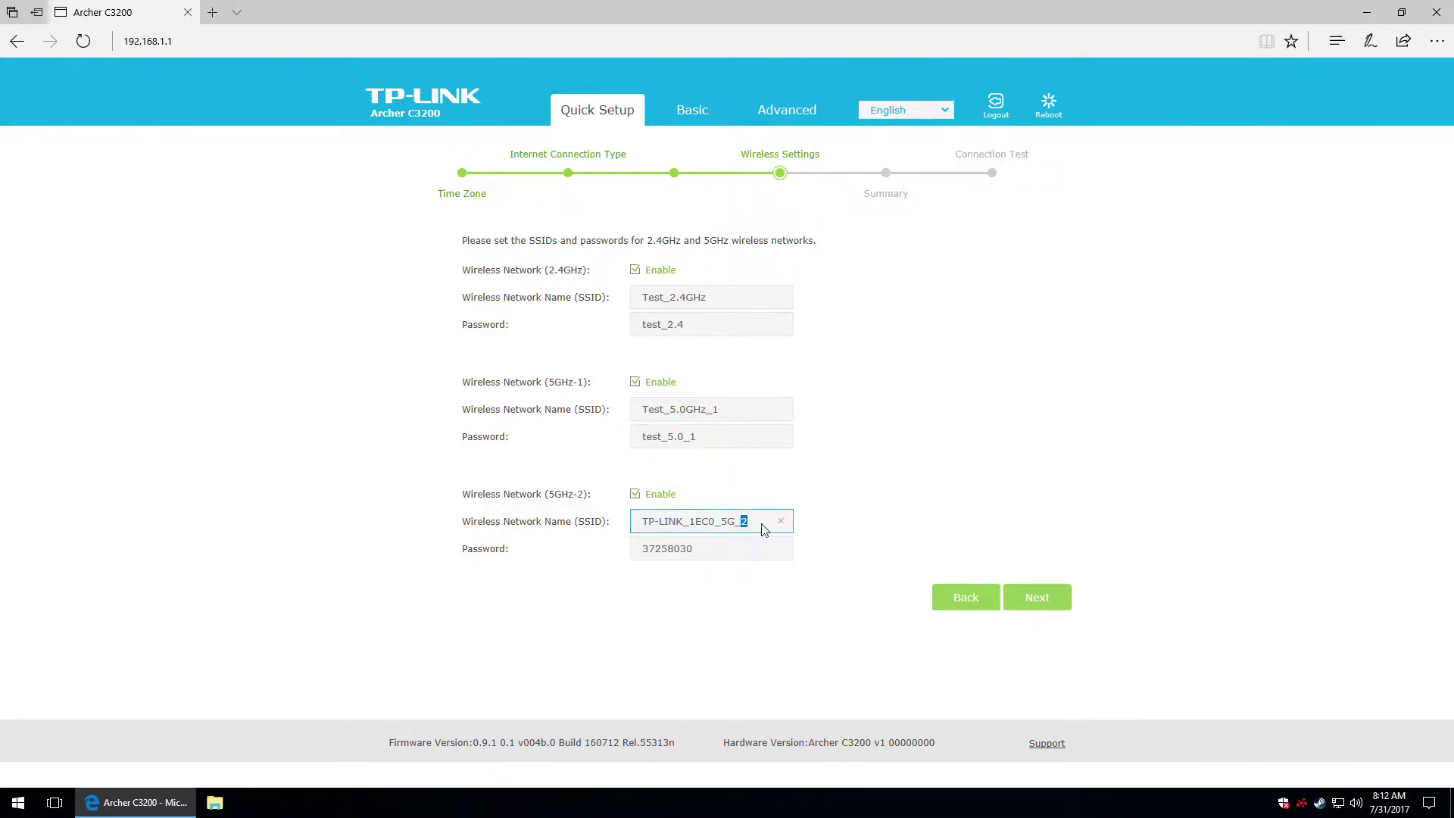
key("ctrl+a")
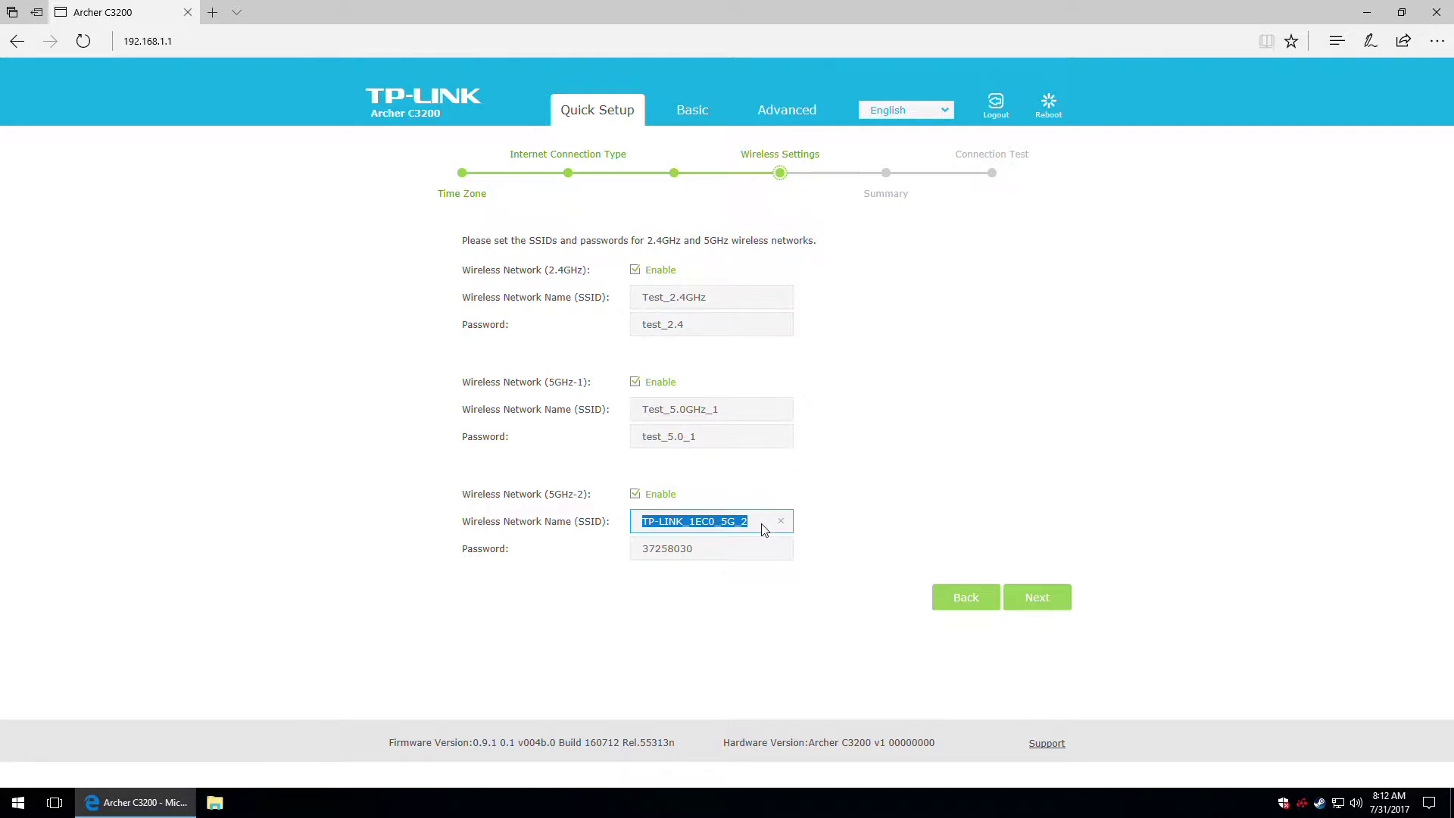
type("Test")
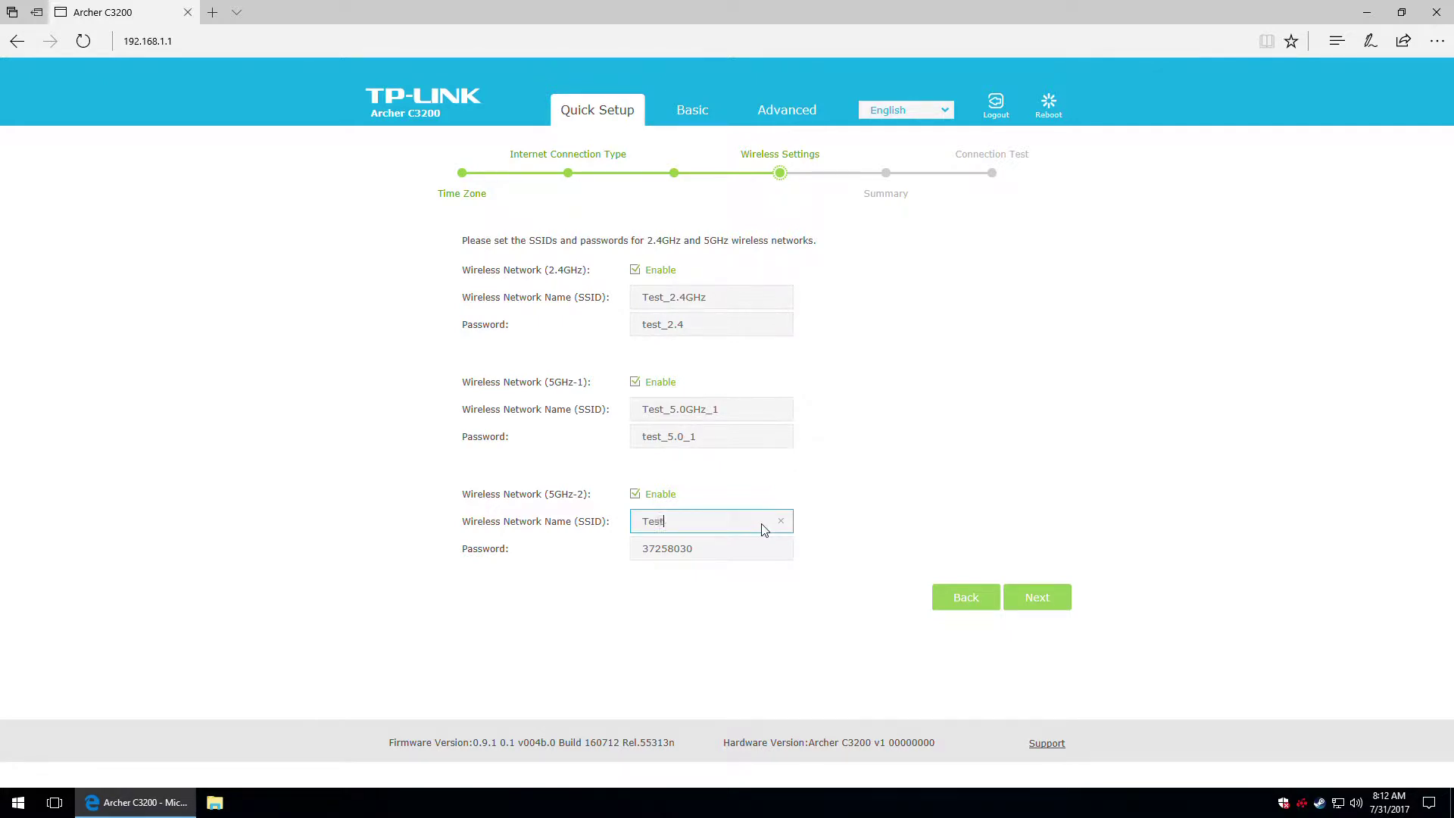
type("_5.0GHz_2")
double_click(706, 546)
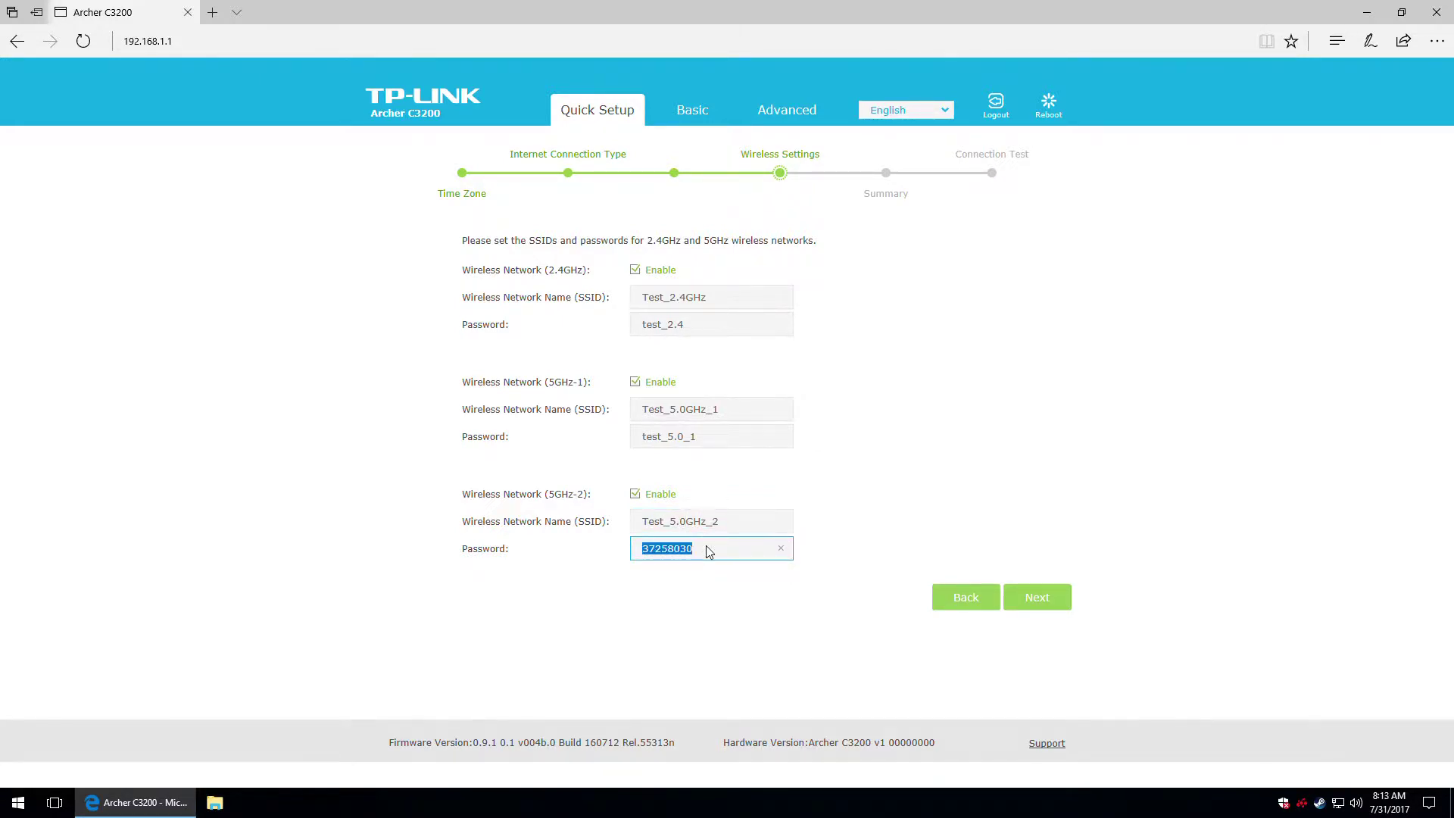
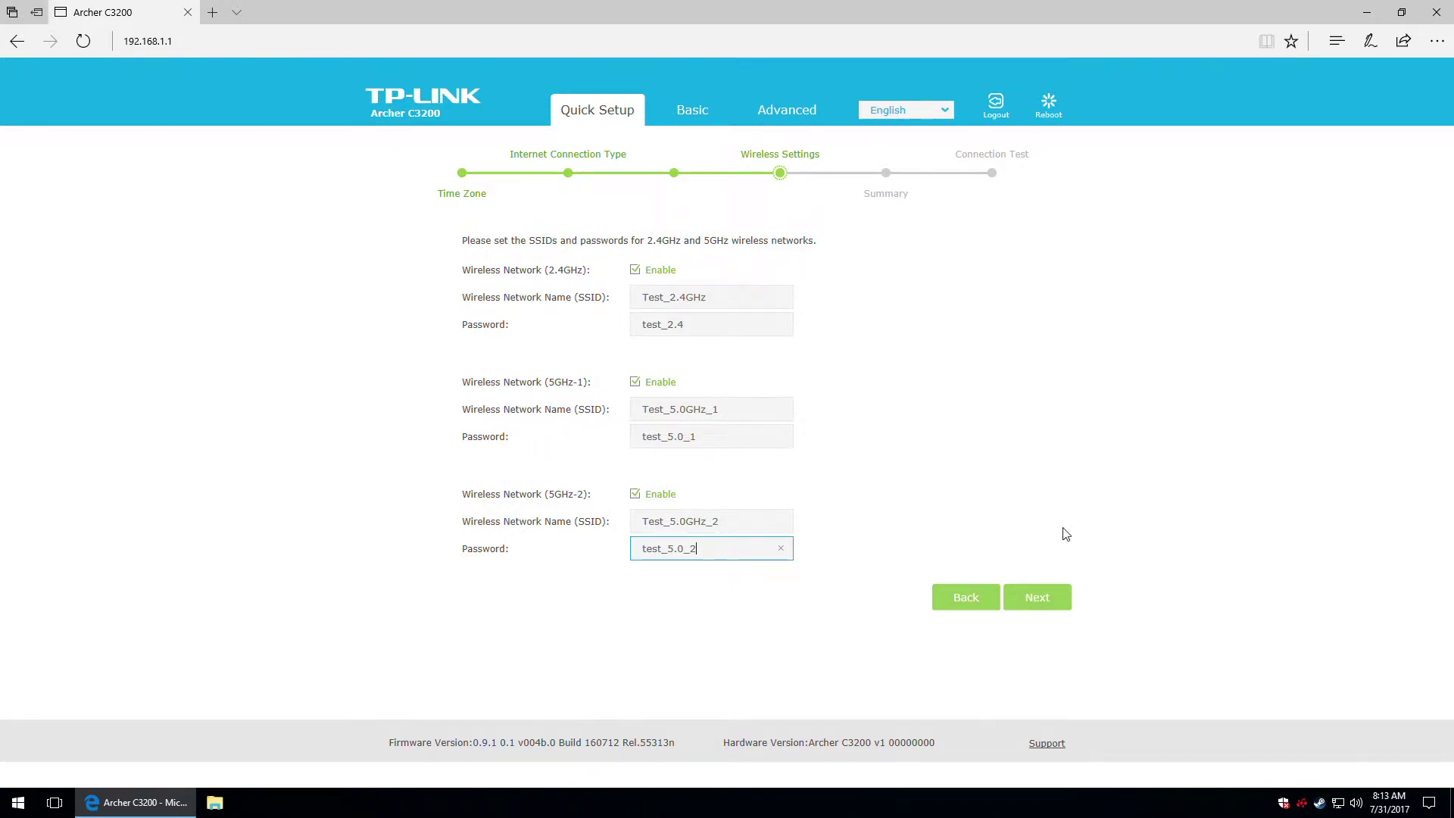
Advance from Wireless Settings to the Quick Setup Summary showing GMT+02:00, Dynamic IP and three wireless networks
left_click(1045, 607)
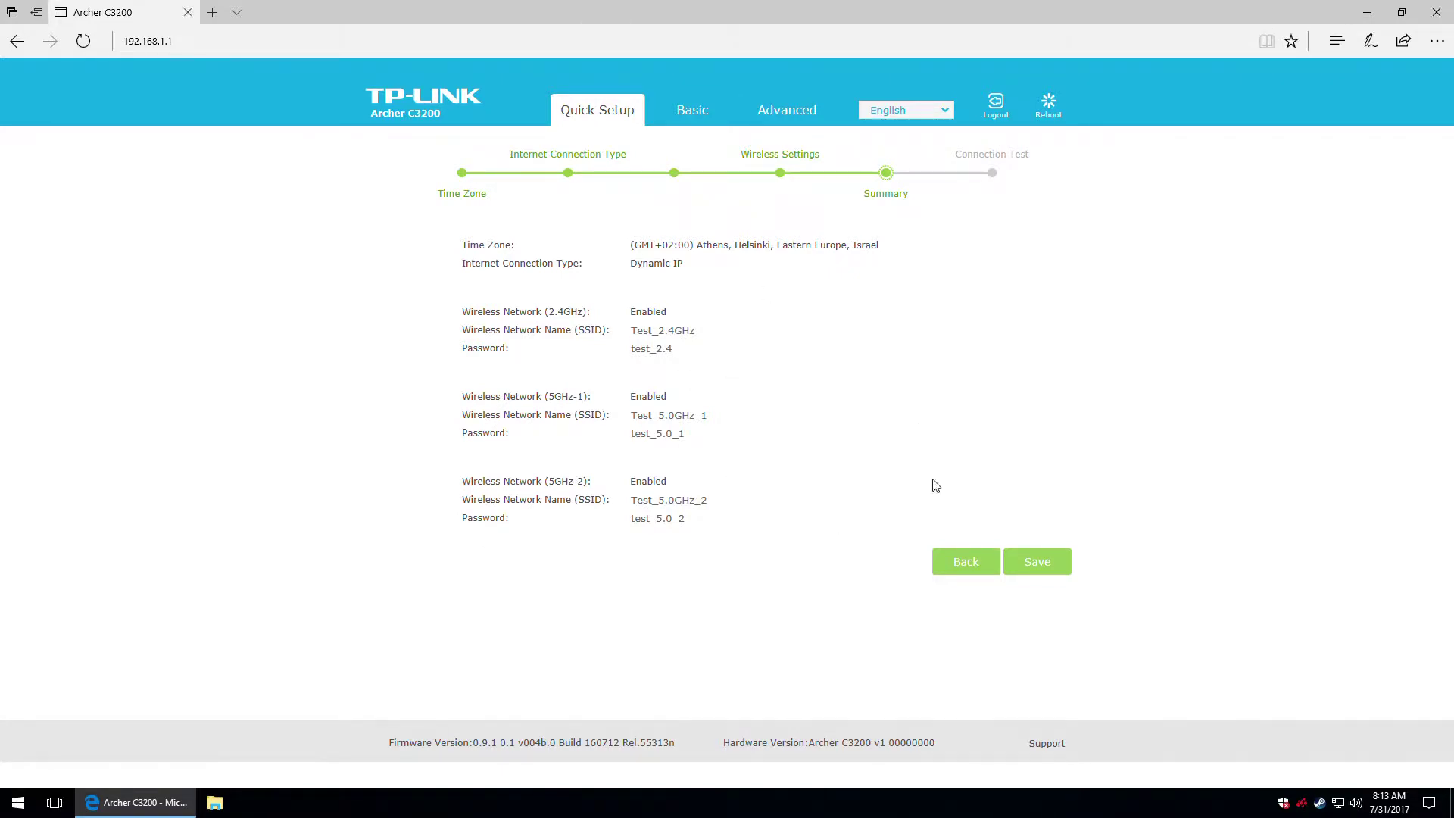
Save the Quick Setup settings to reach the Congratulations page
left_click(1048, 566)
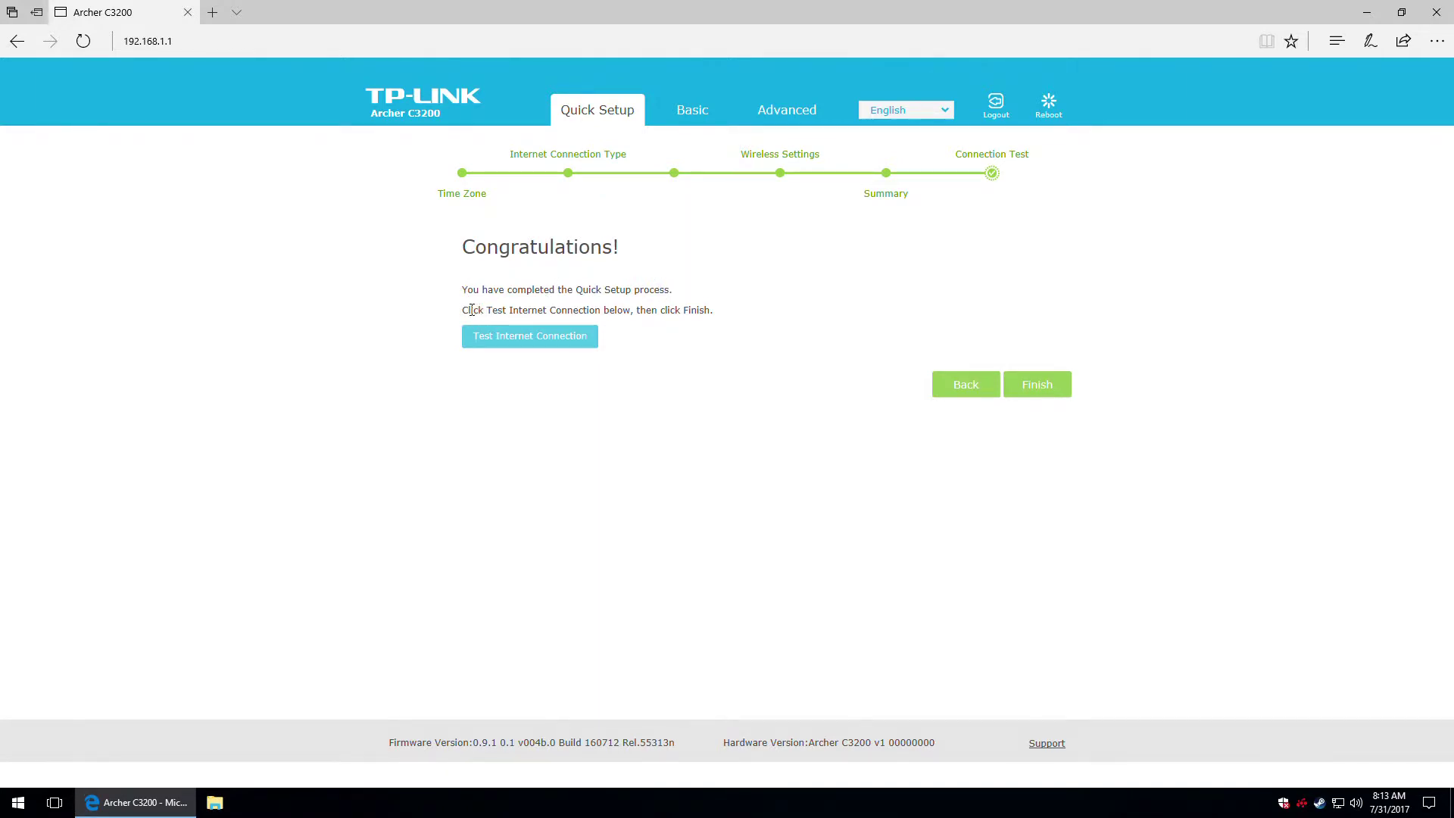
Test the internet connection, acknowledge the Success message, and finish Quick Setup on the Network Map
left_click_drag(472, 310, 495, 310)
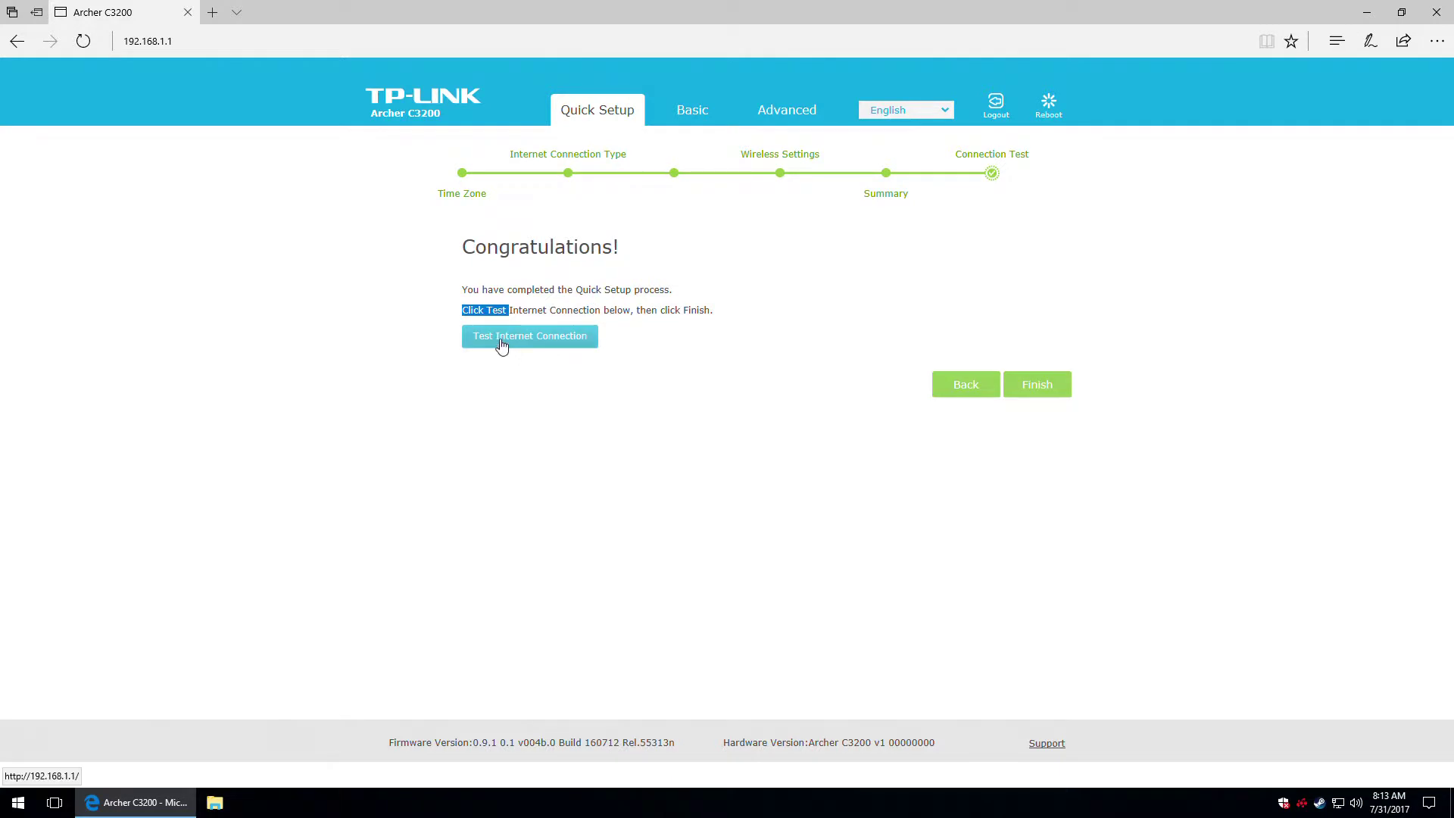
left_click(500, 340)
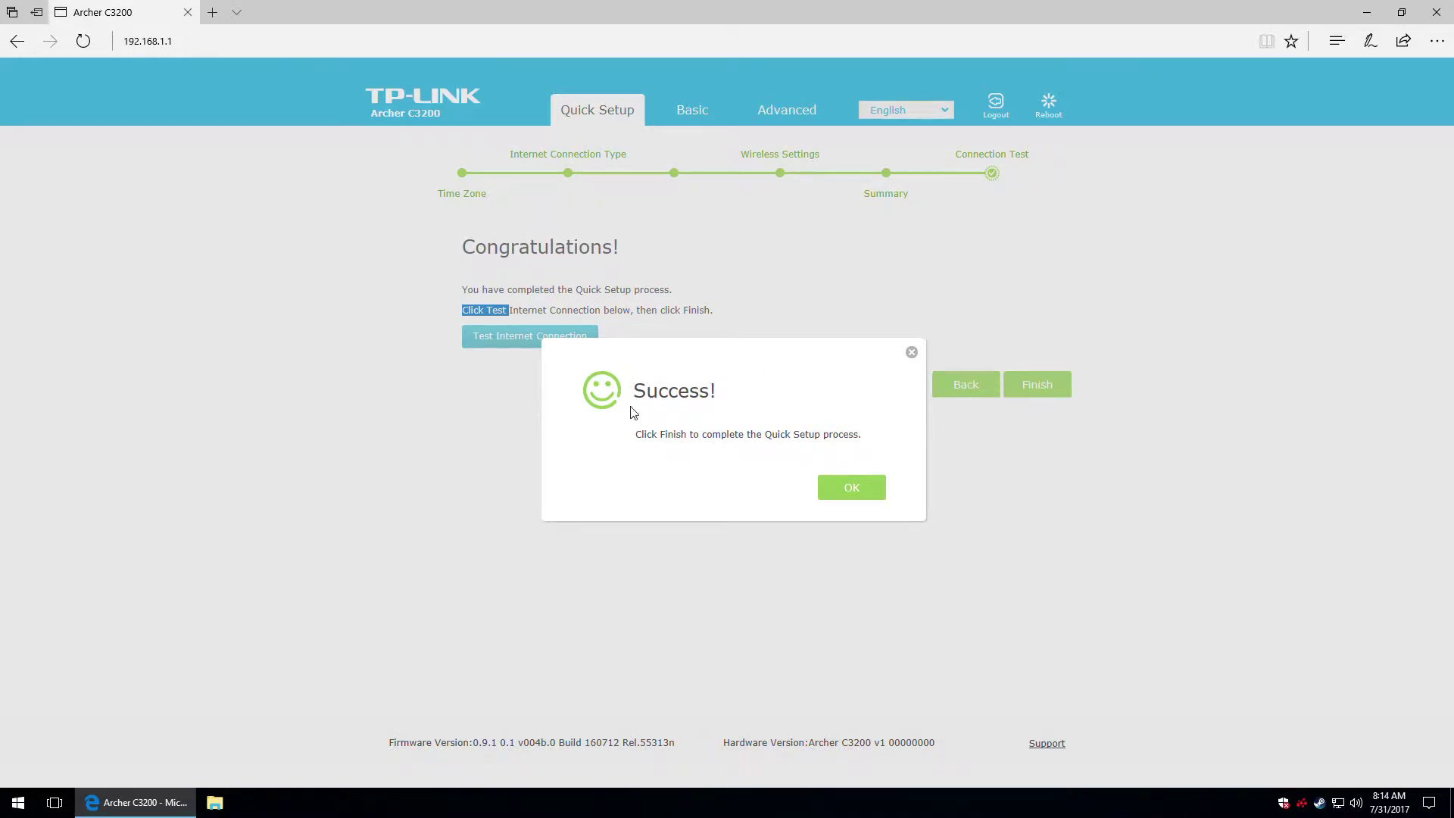
left_click(870, 496)
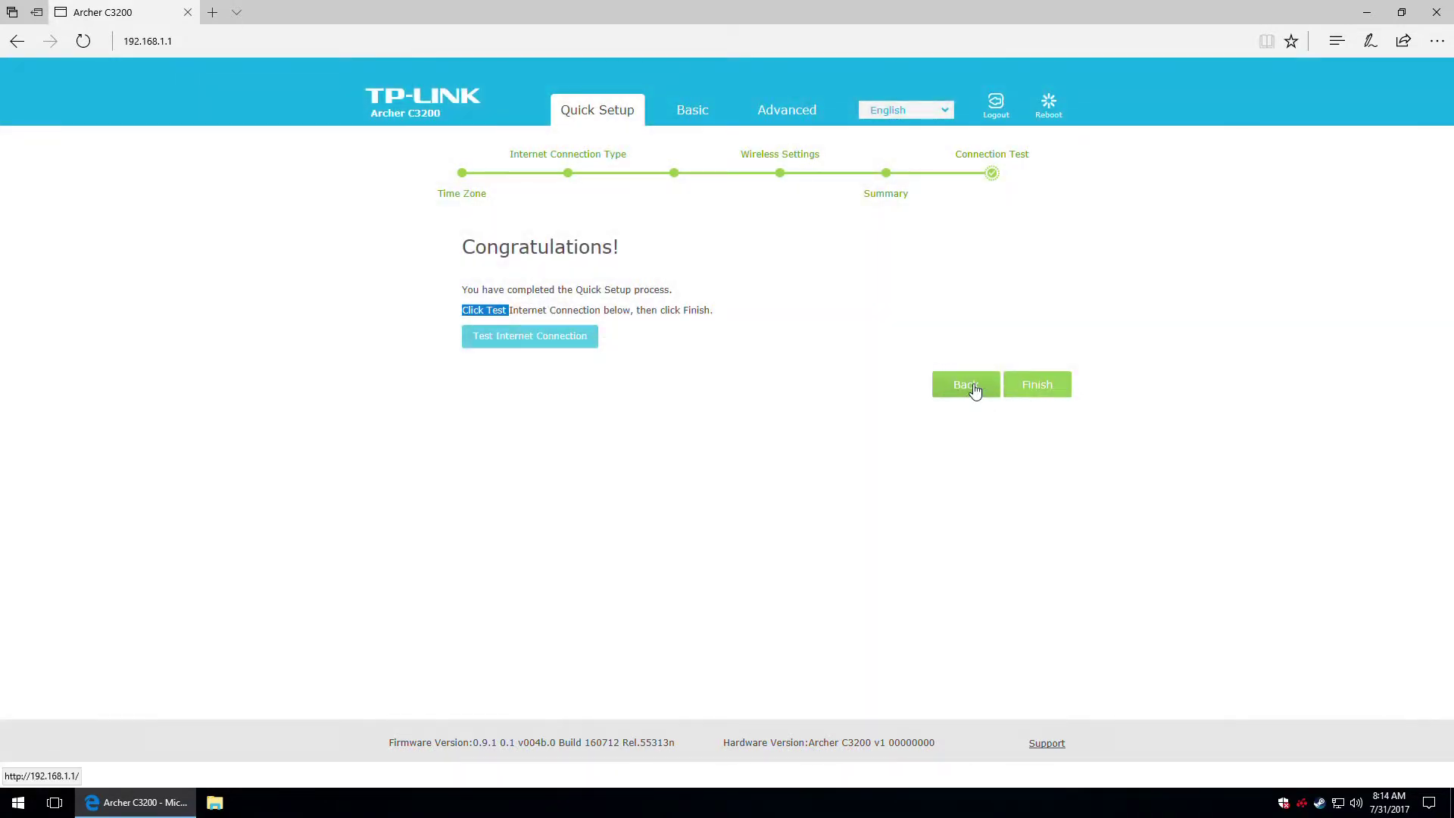
left_click(1040, 387)
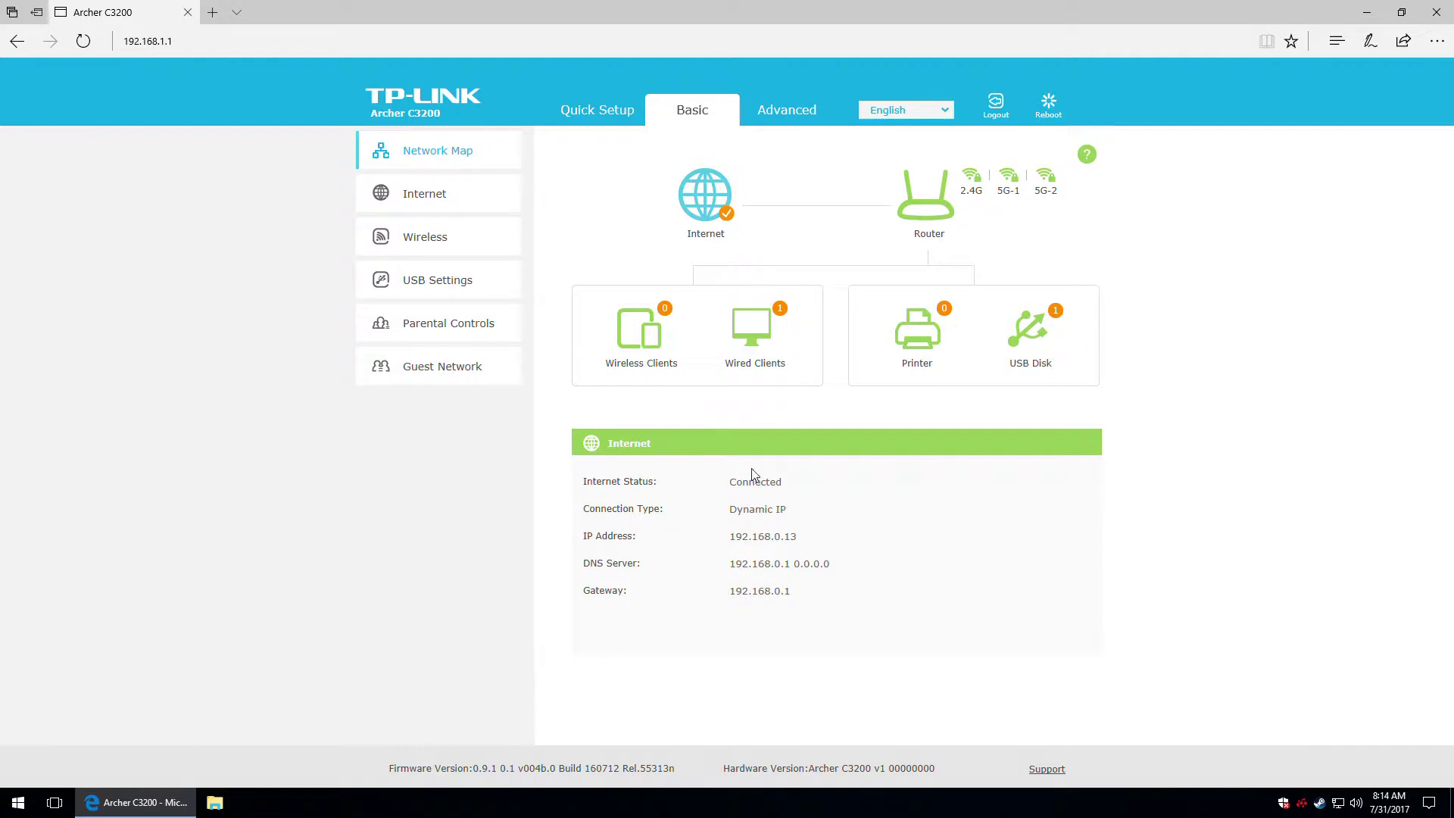
Show Router details: Test_2.4GHz on channel 4, Test_5.0GHz_1 on channel 36, guest networks off
left_click(932, 216)
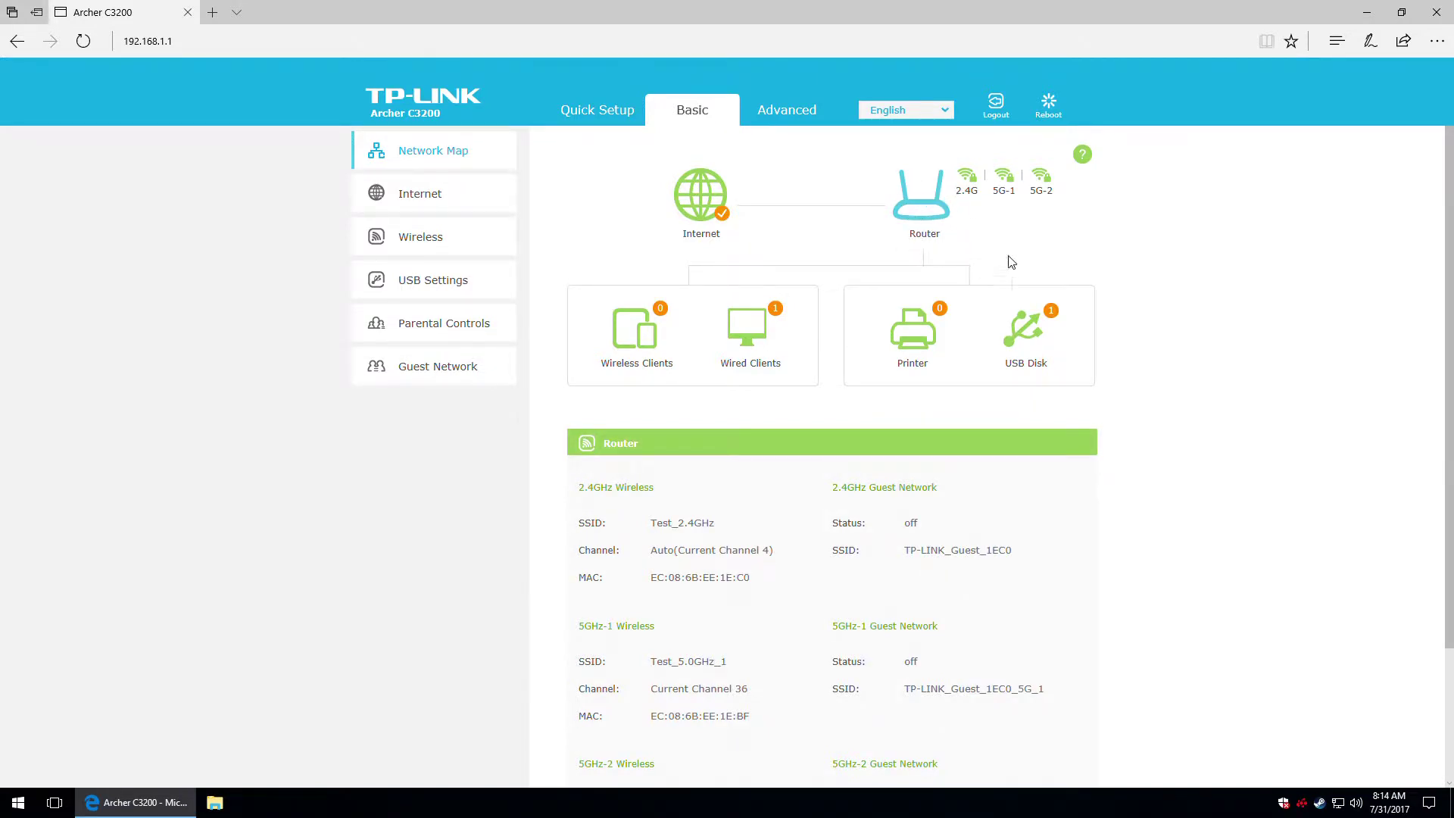
scroll(1137, 321, "down", 2)
scroll(1131, 321, "down", 1)
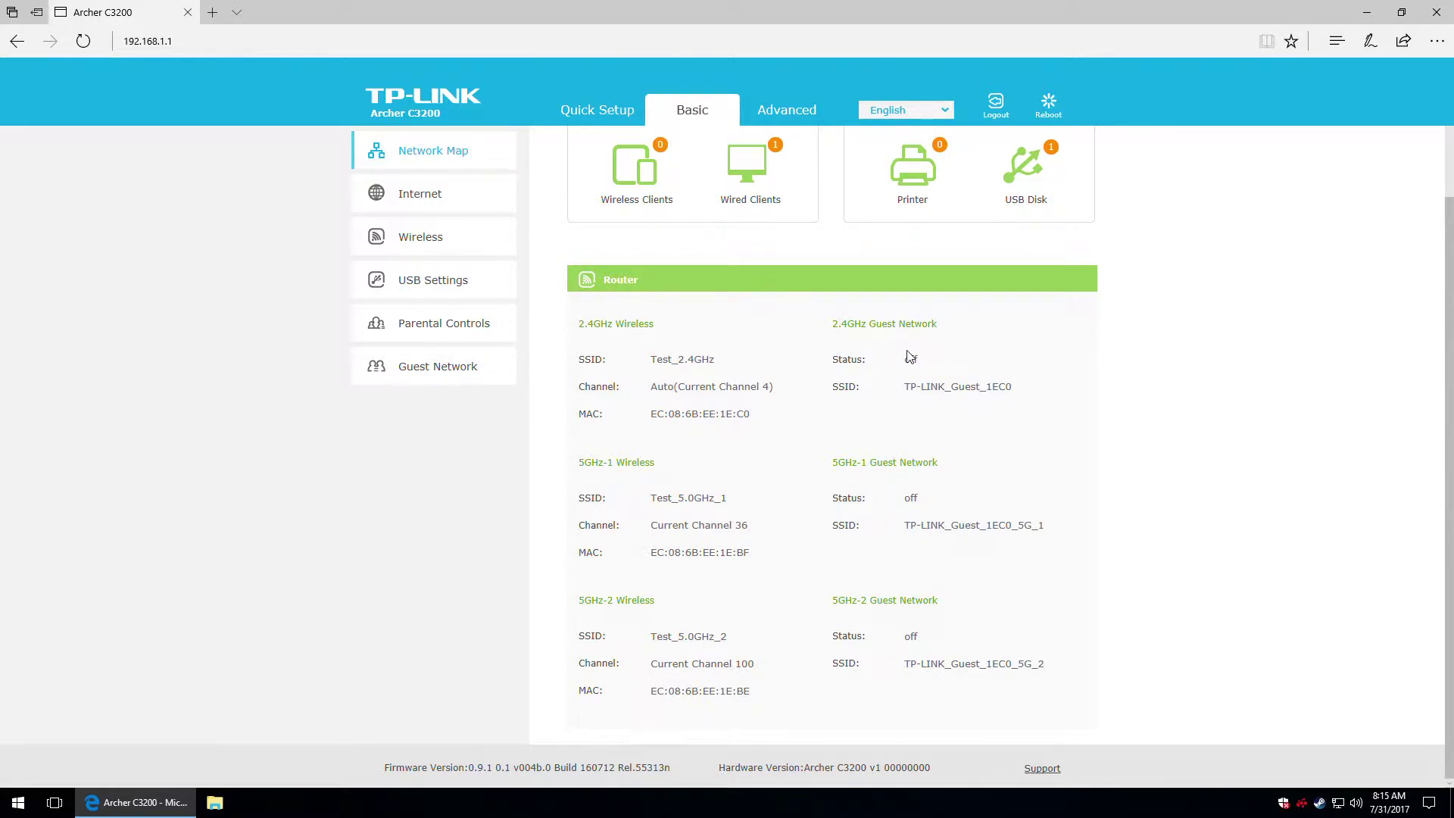
scroll(951, 418, "up", 3)
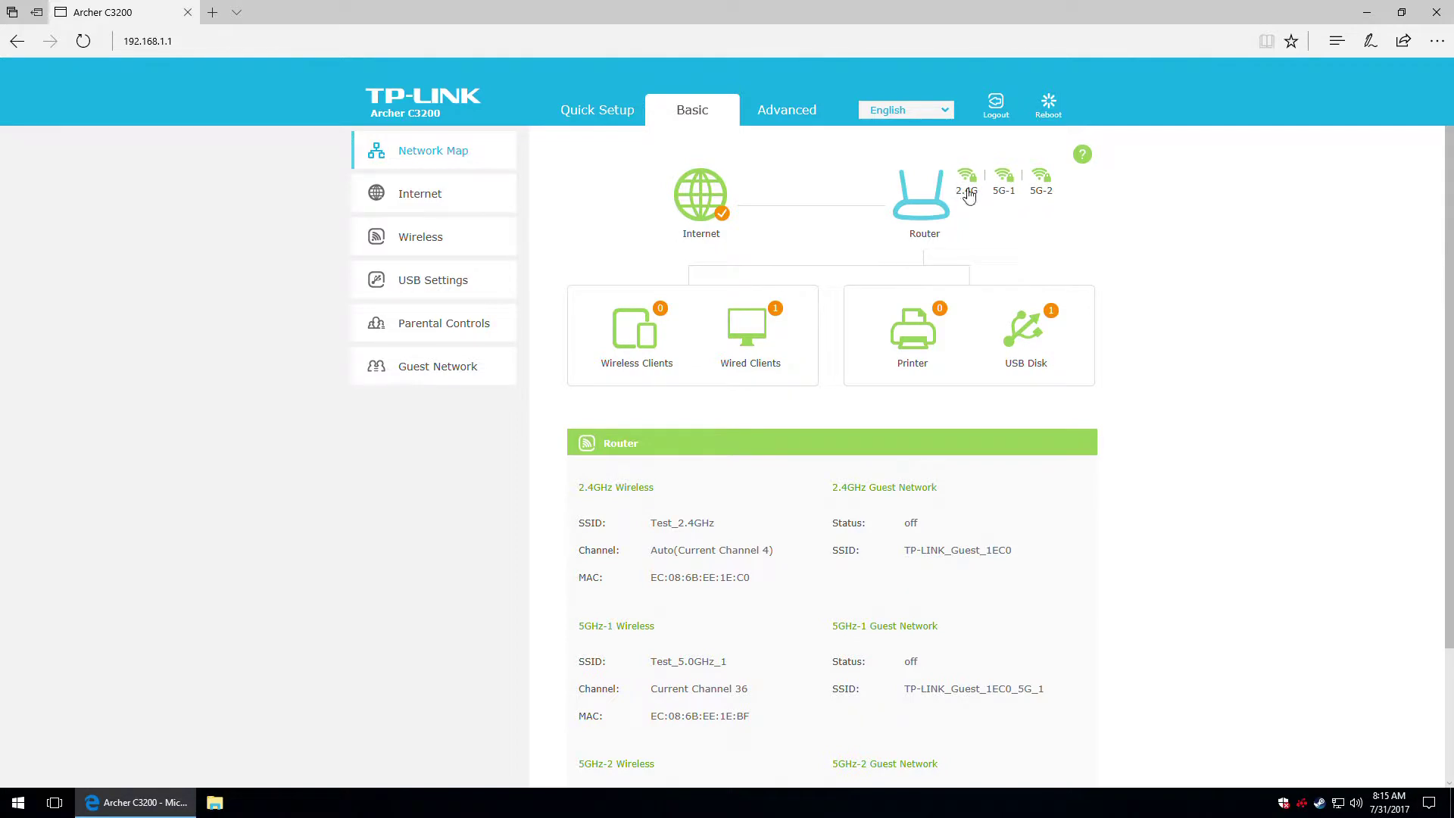
left_click(1083, 155)
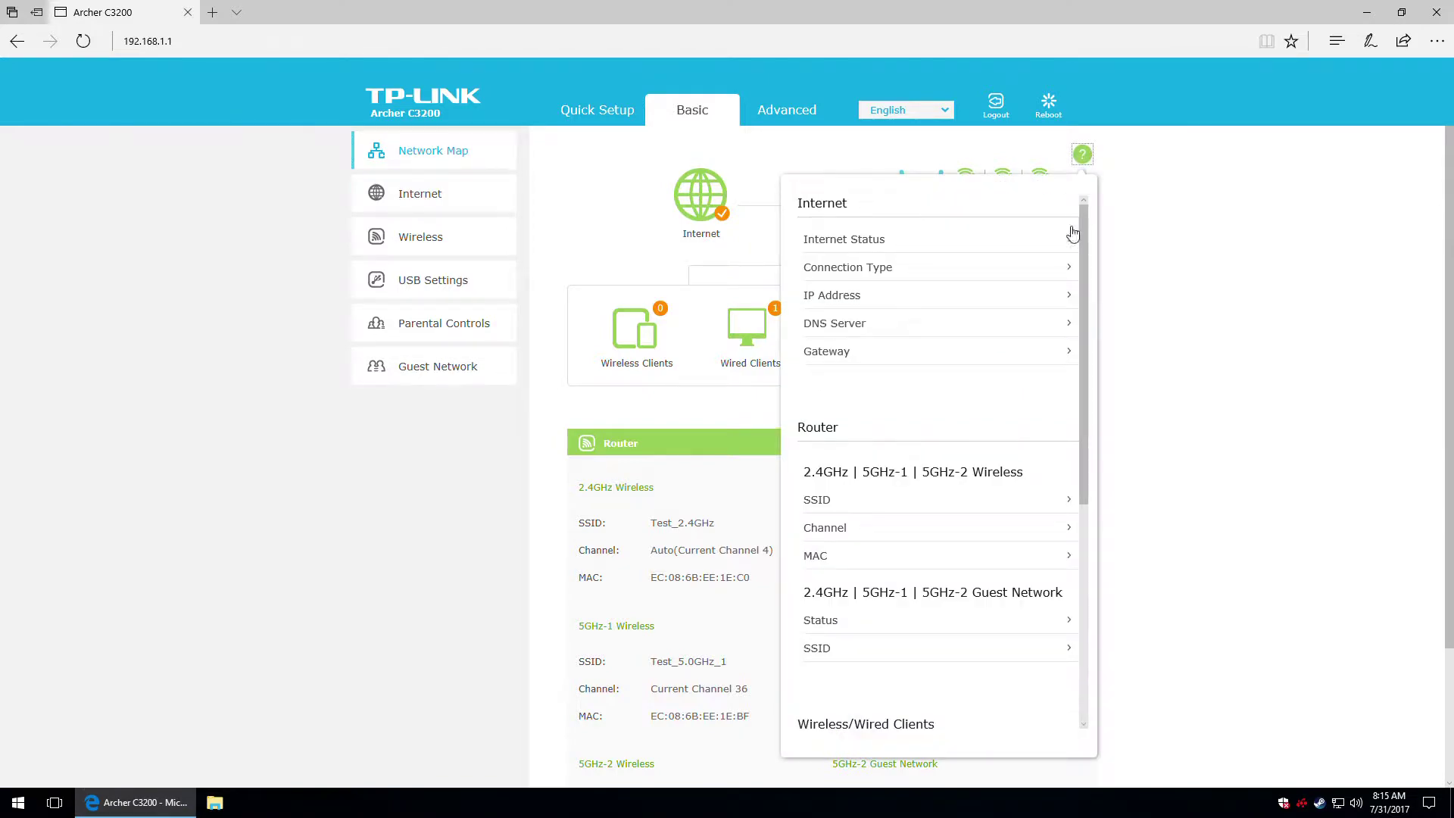
scroll(1032, 279, "down", 5)
scroll(1032, 280, "down", 2)
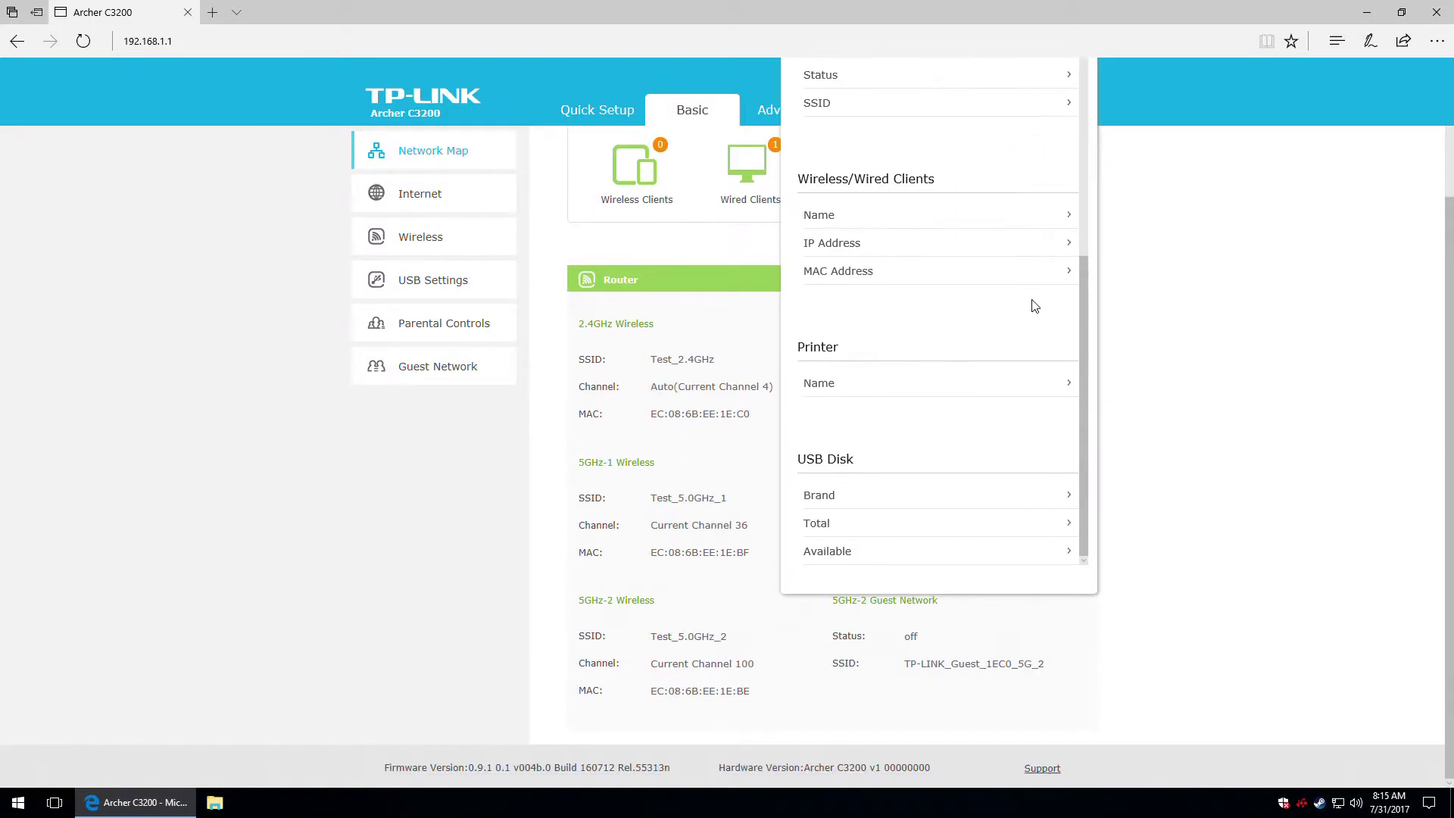
scroll(1032, 303, "up", 10)
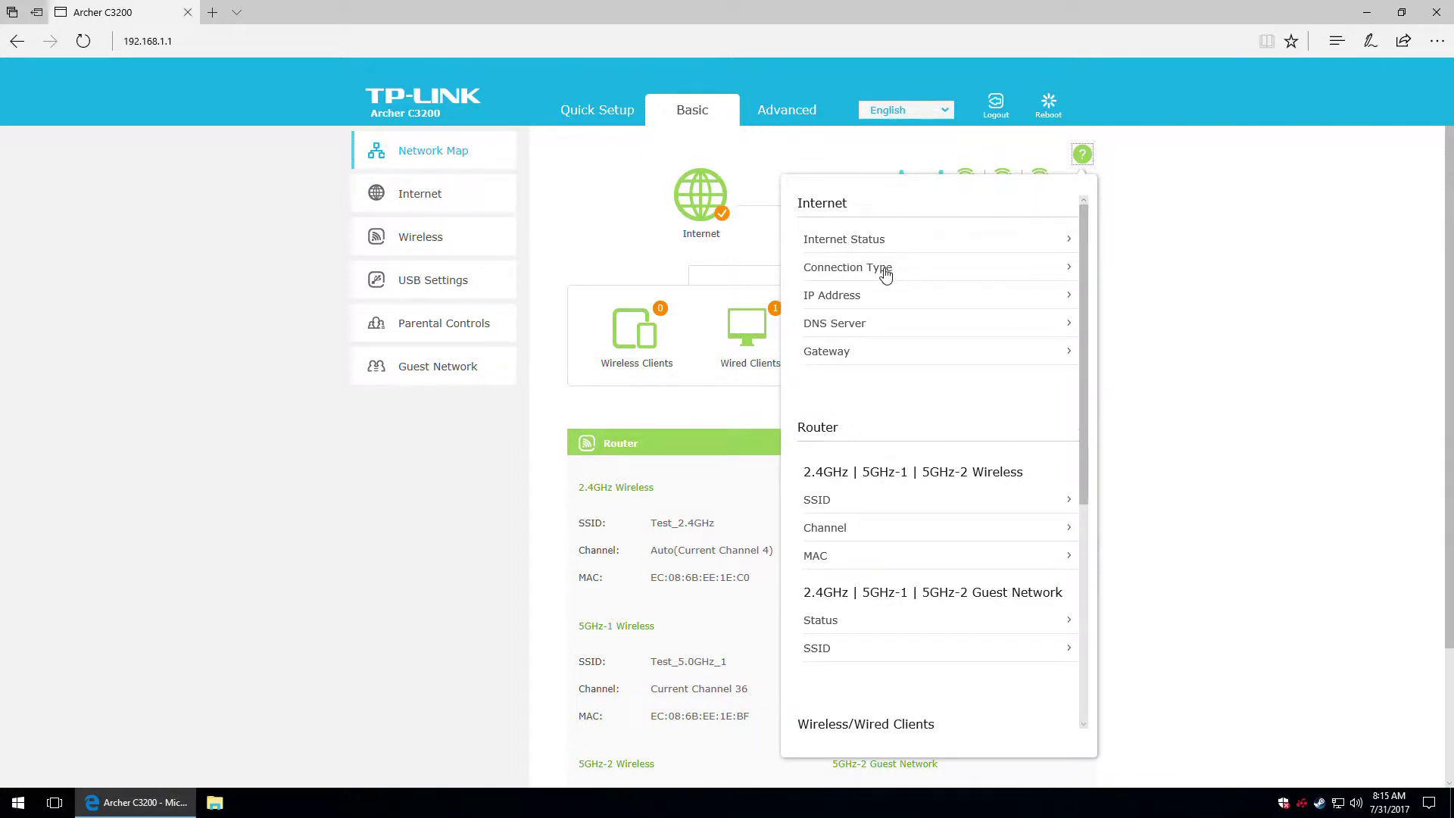
left_click(1069, 244)
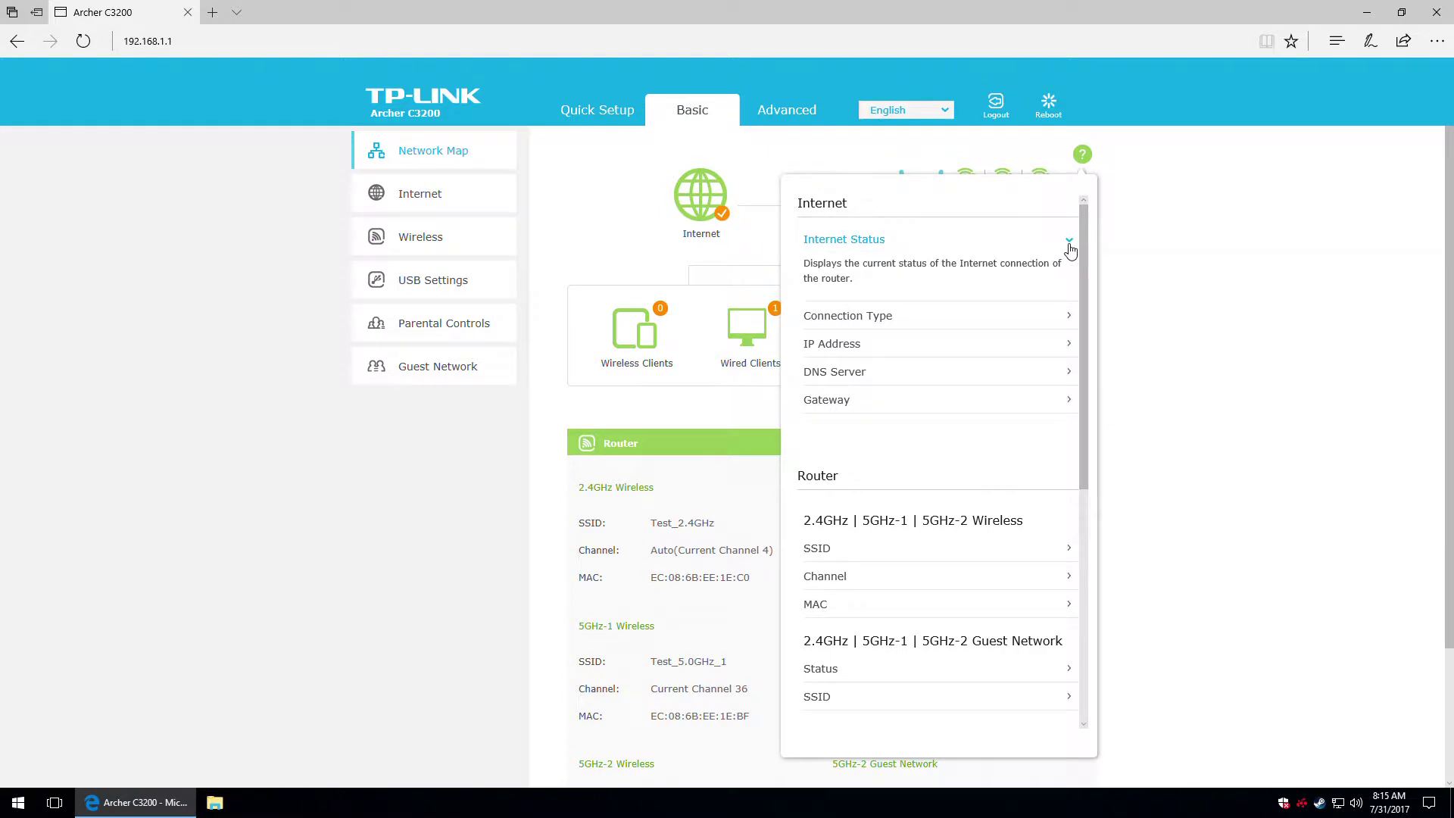
left_click(1084, 155)
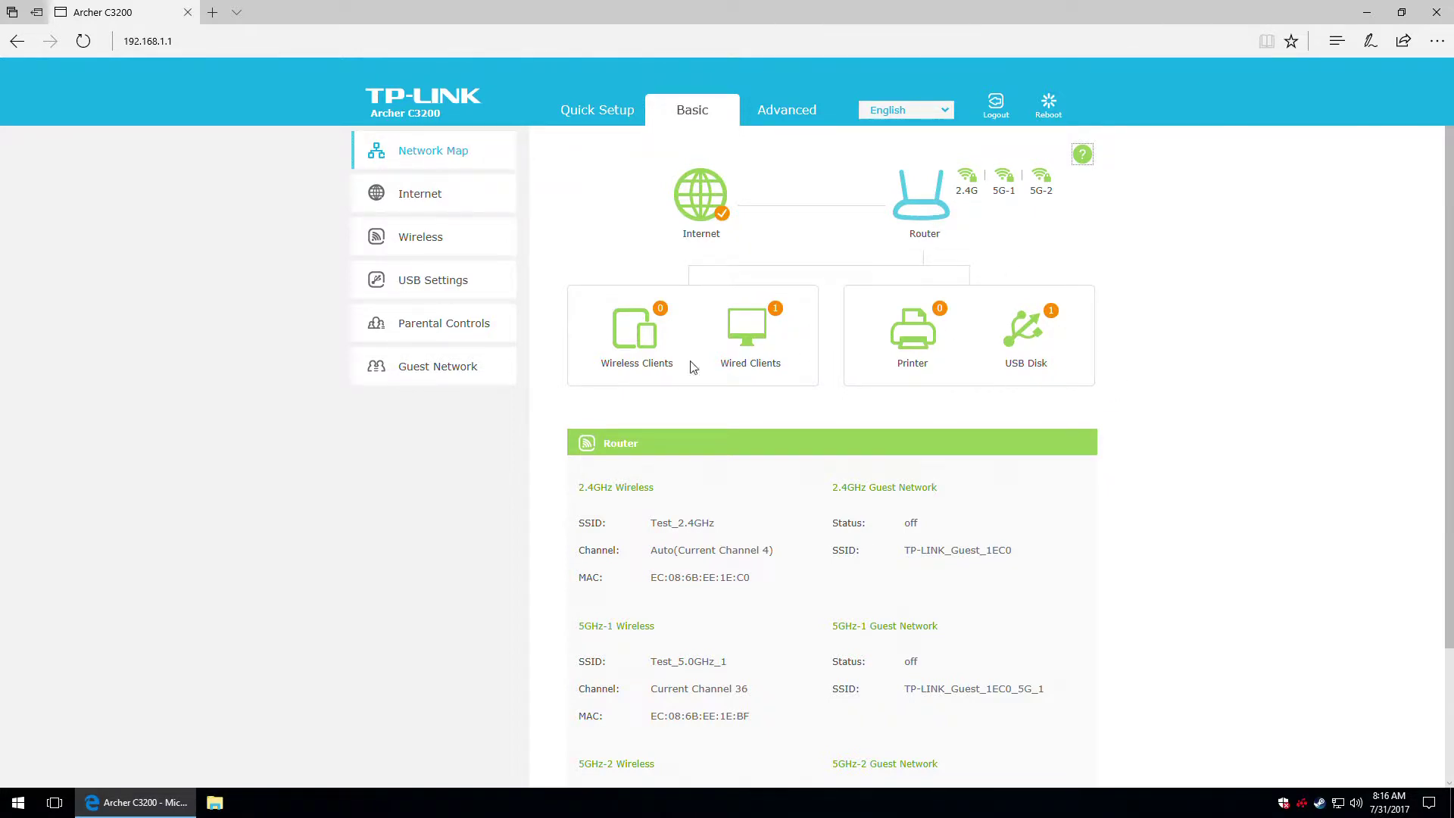
Check wireless clients, wired clients and printer, then view the SMI USB DISK's 7.5 GB total, 7.3 GB free
left_click(625, 341)
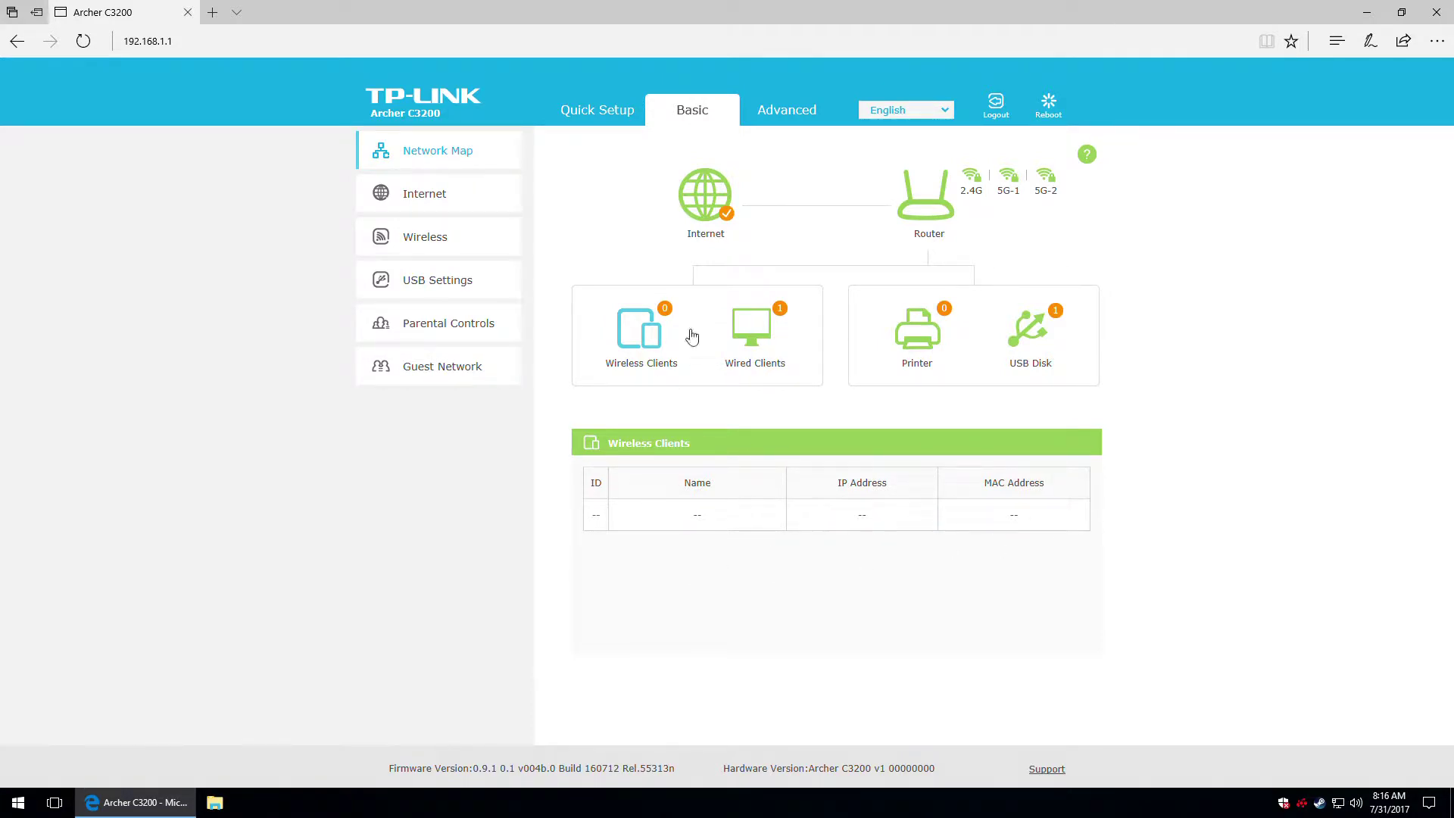
left_click(754, 330)
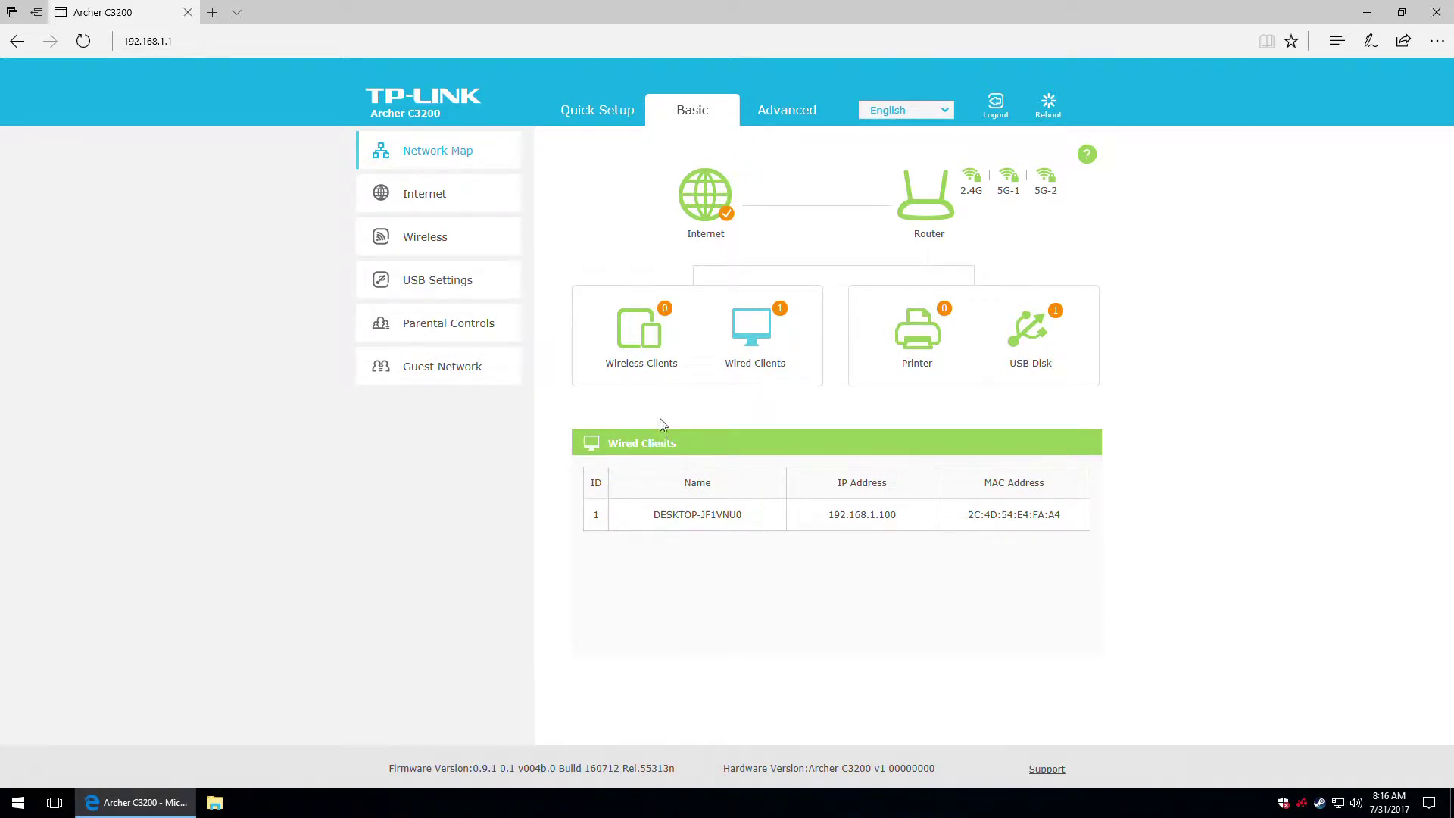
left_click(914, 337)
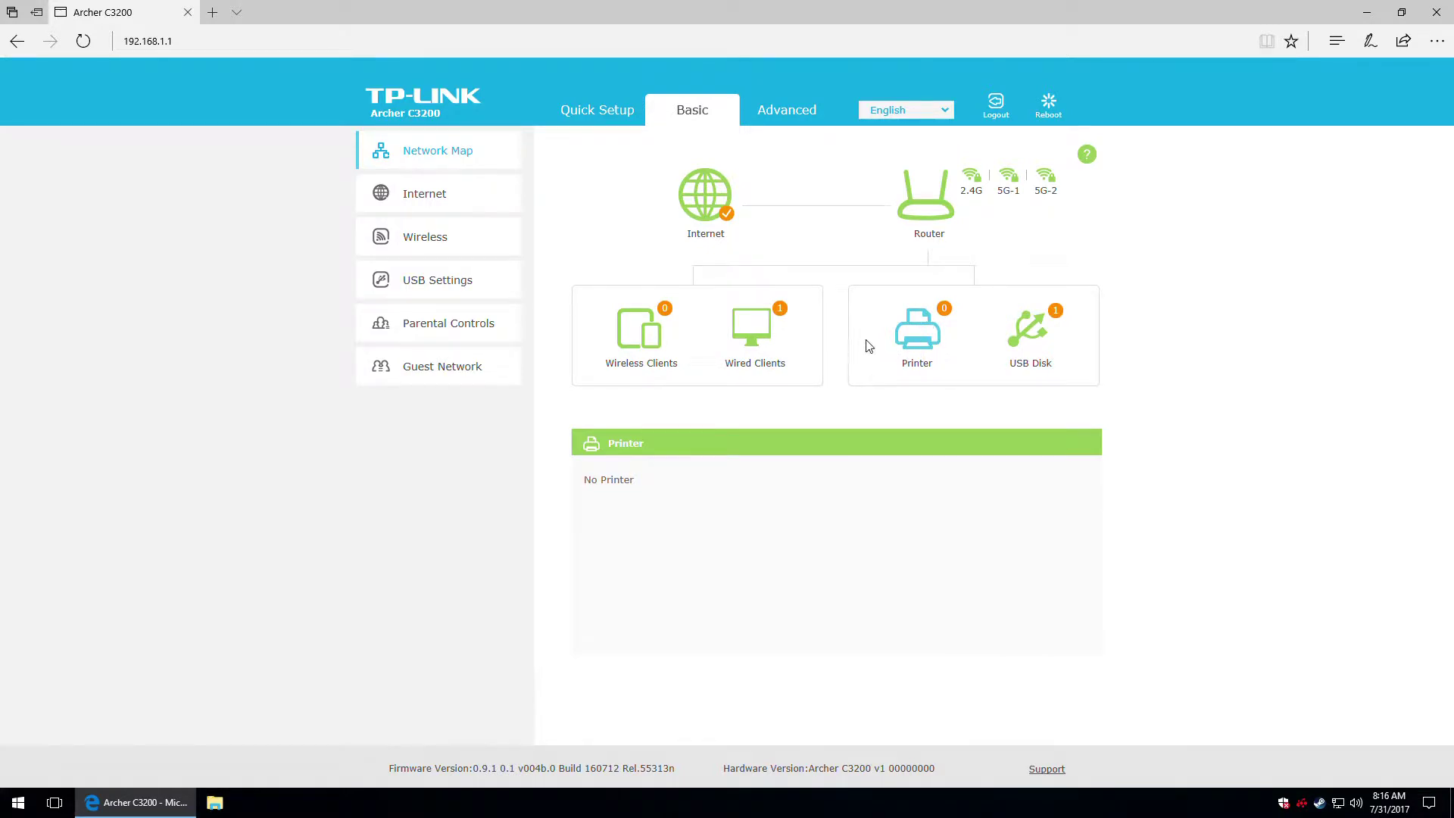
left_click(1036, 335)
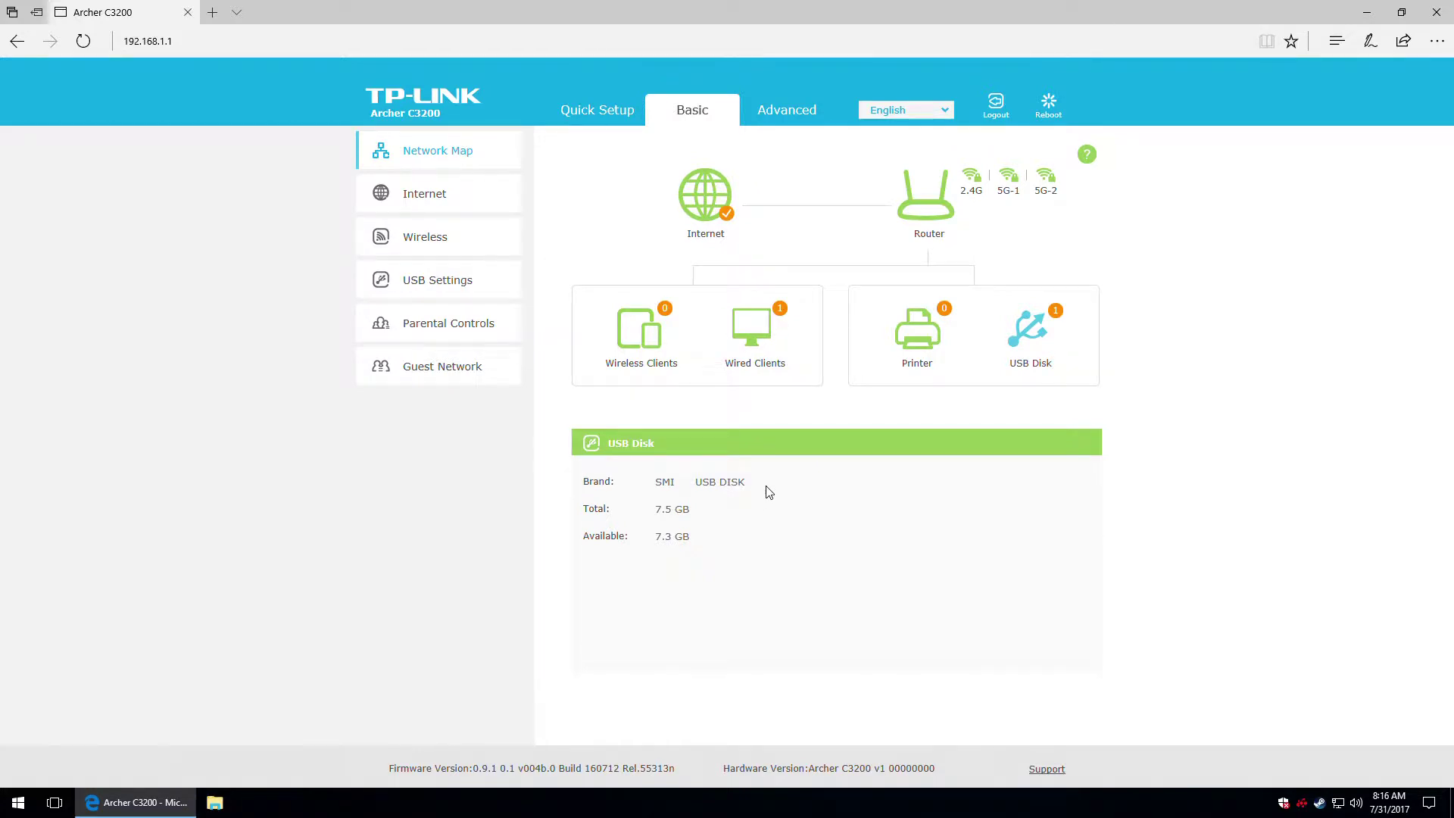
Open Internet setup and preview the PPPoE and Static IP connection types
left_click(410, 198)
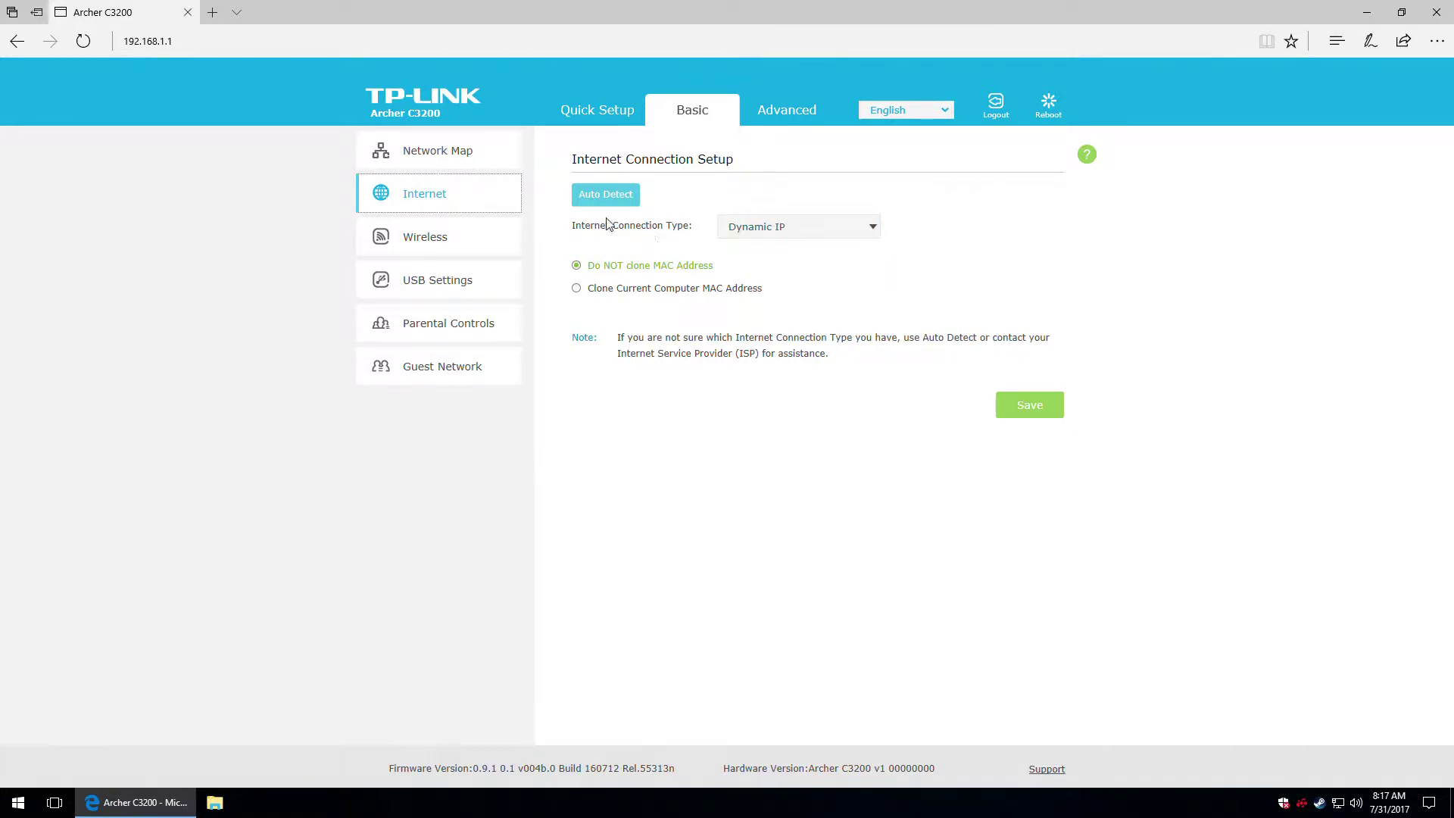
left_click(858, 232)
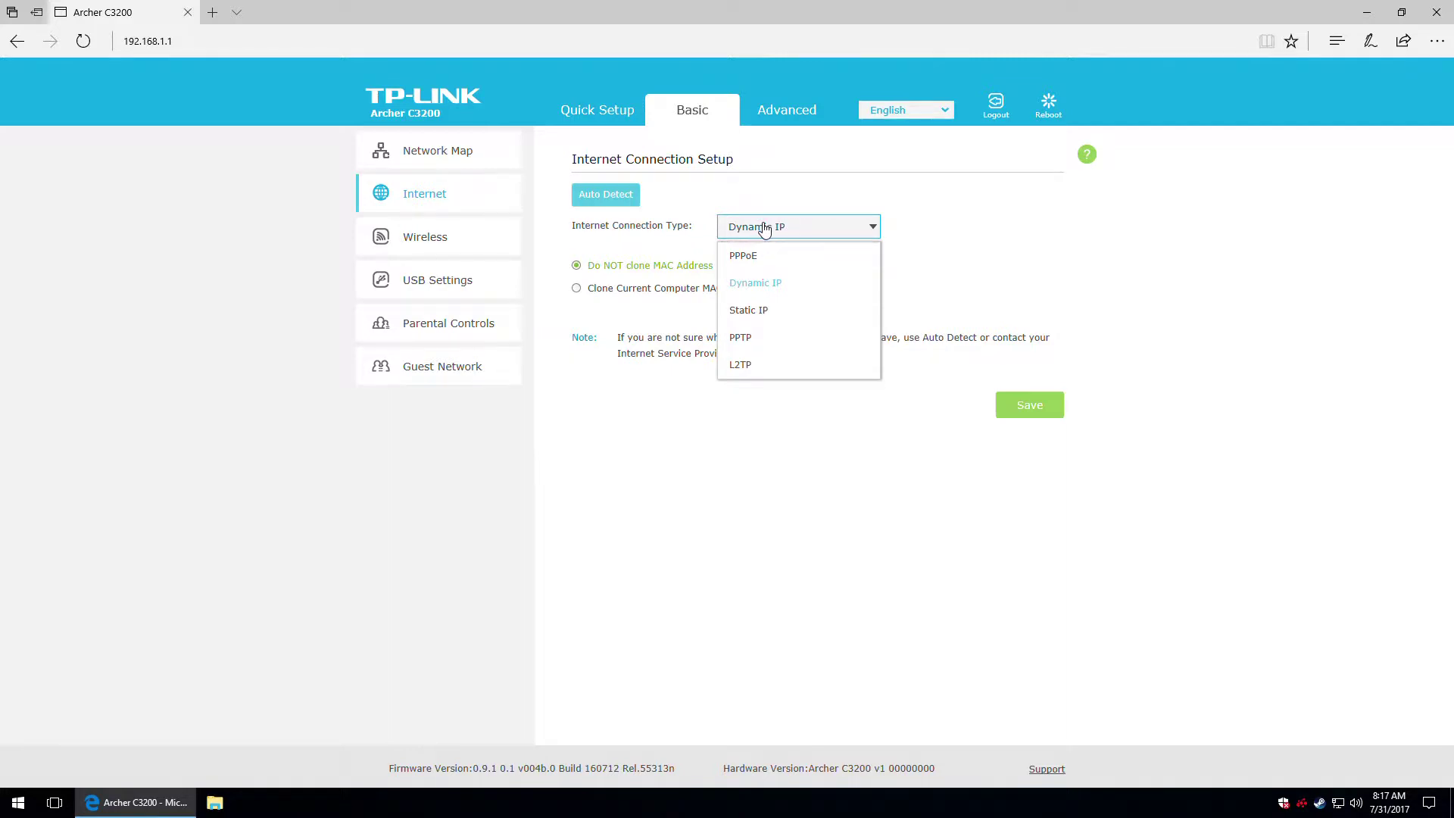
left_click(746, 256)
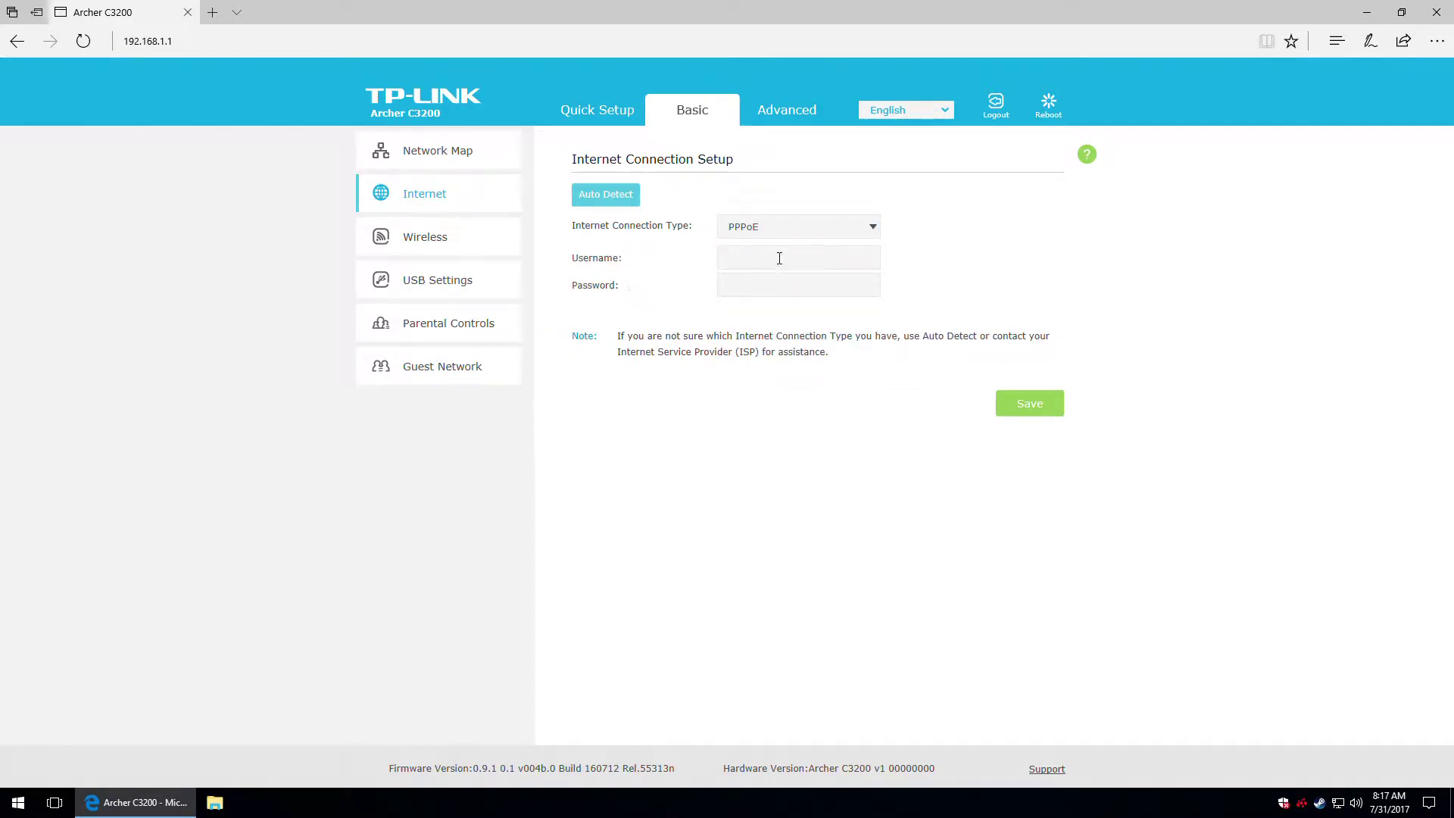
left_click(834, 227)
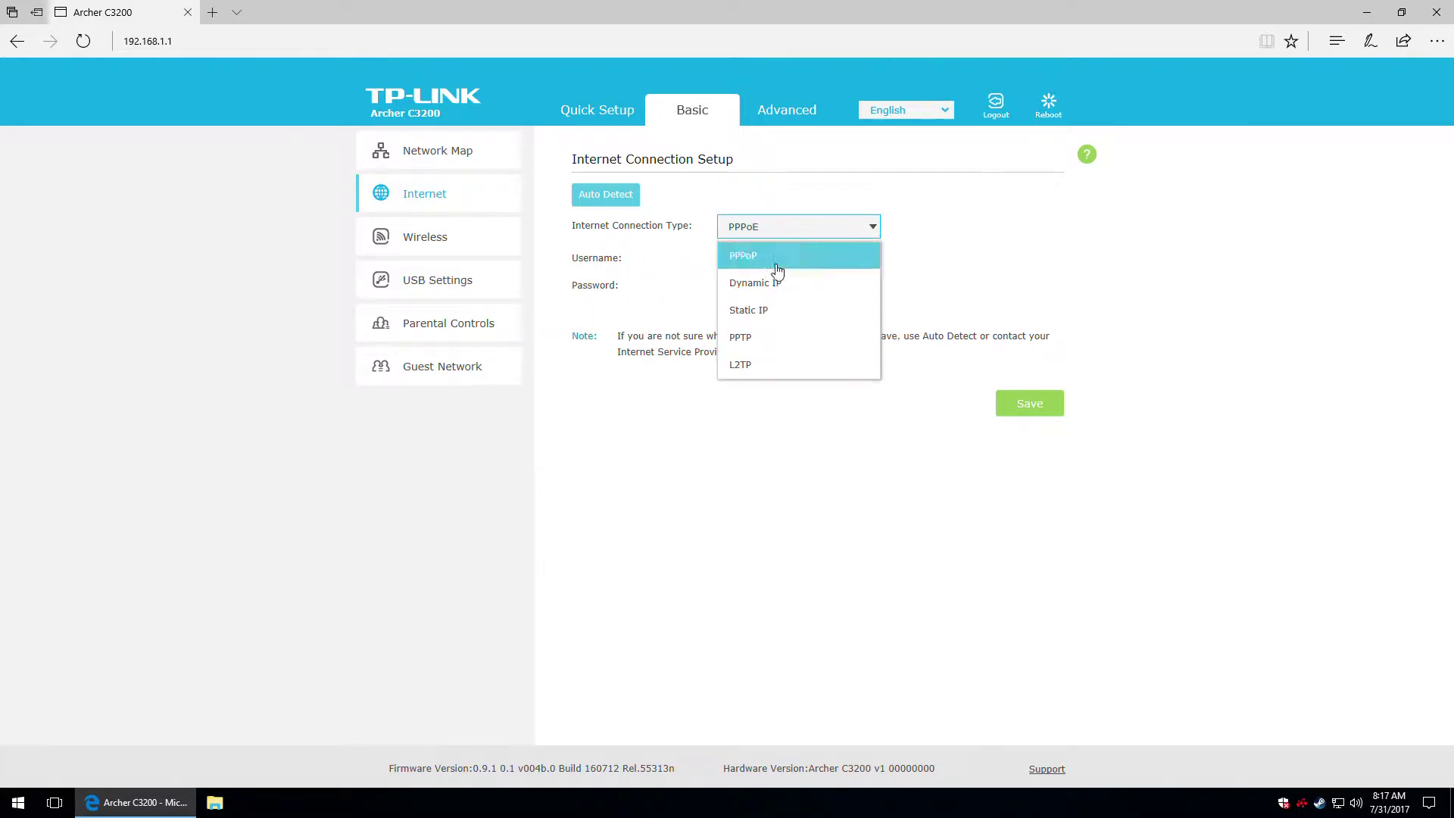
left_click(762, 312)
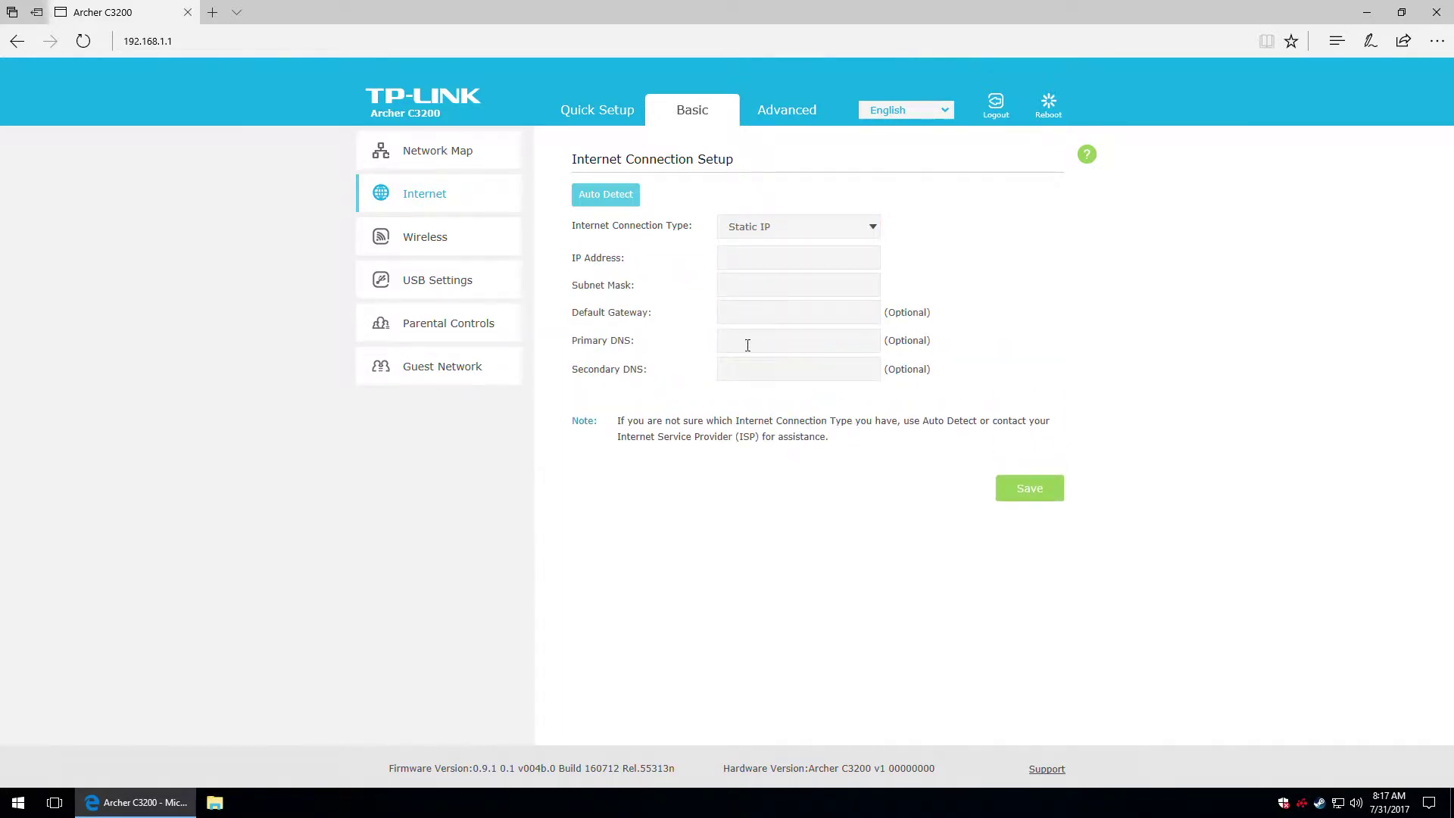
Preview PPTP, switching its secondary connection to Static IP and back to Dynamic IP
left_click(773, 229)
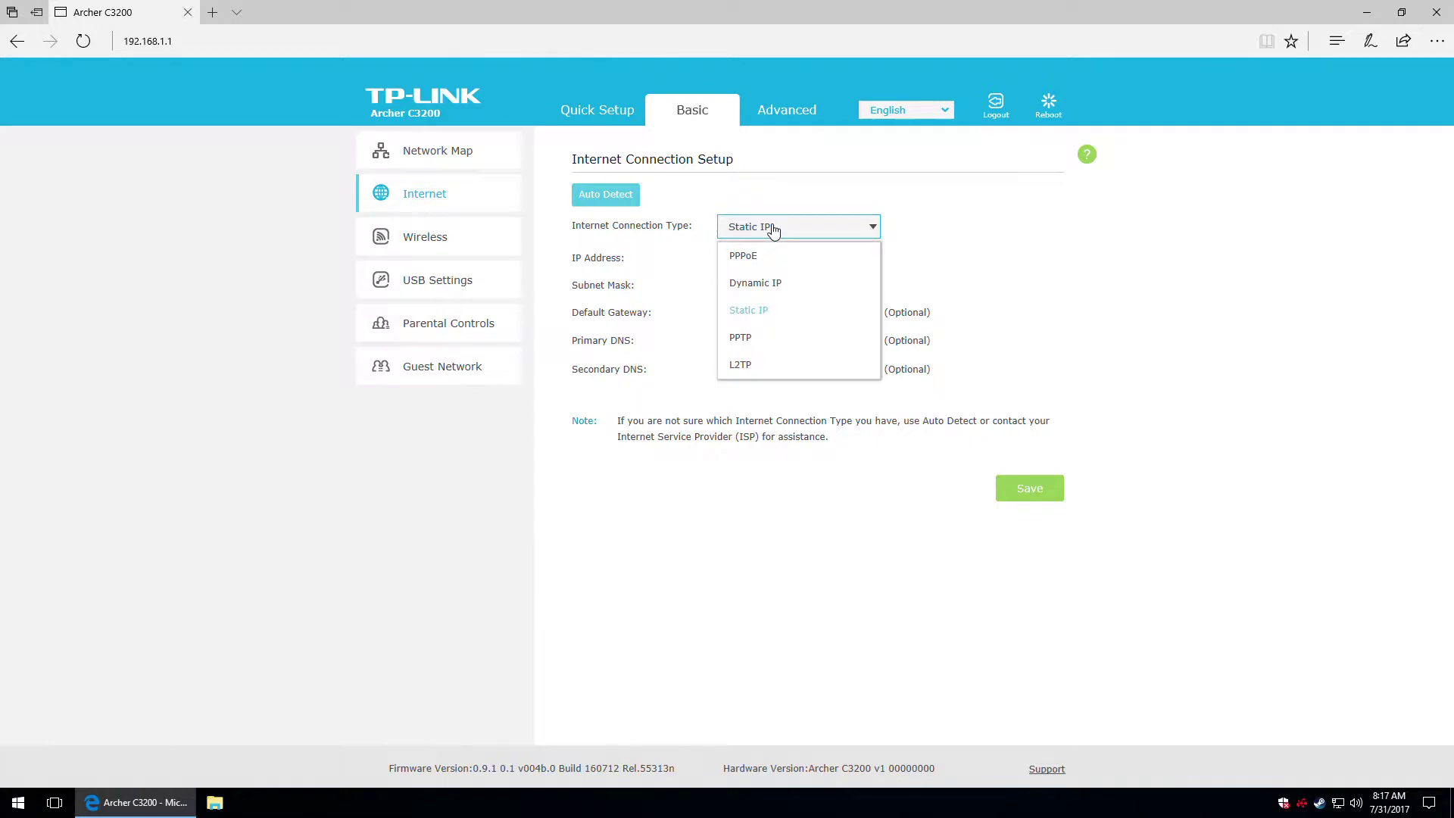
left_click(745, 342)
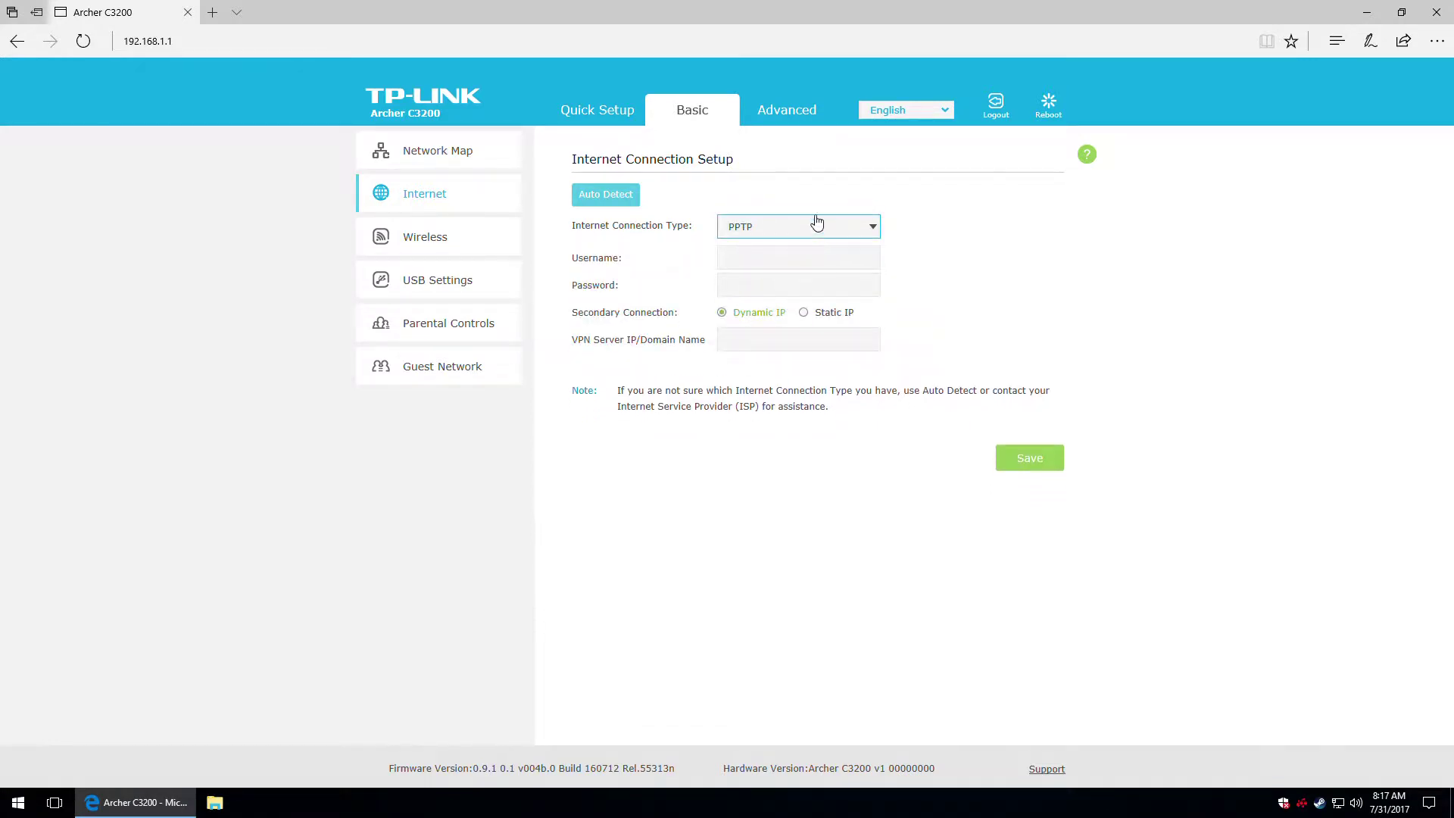
left_click(815, 314)
left_click(739, 319)
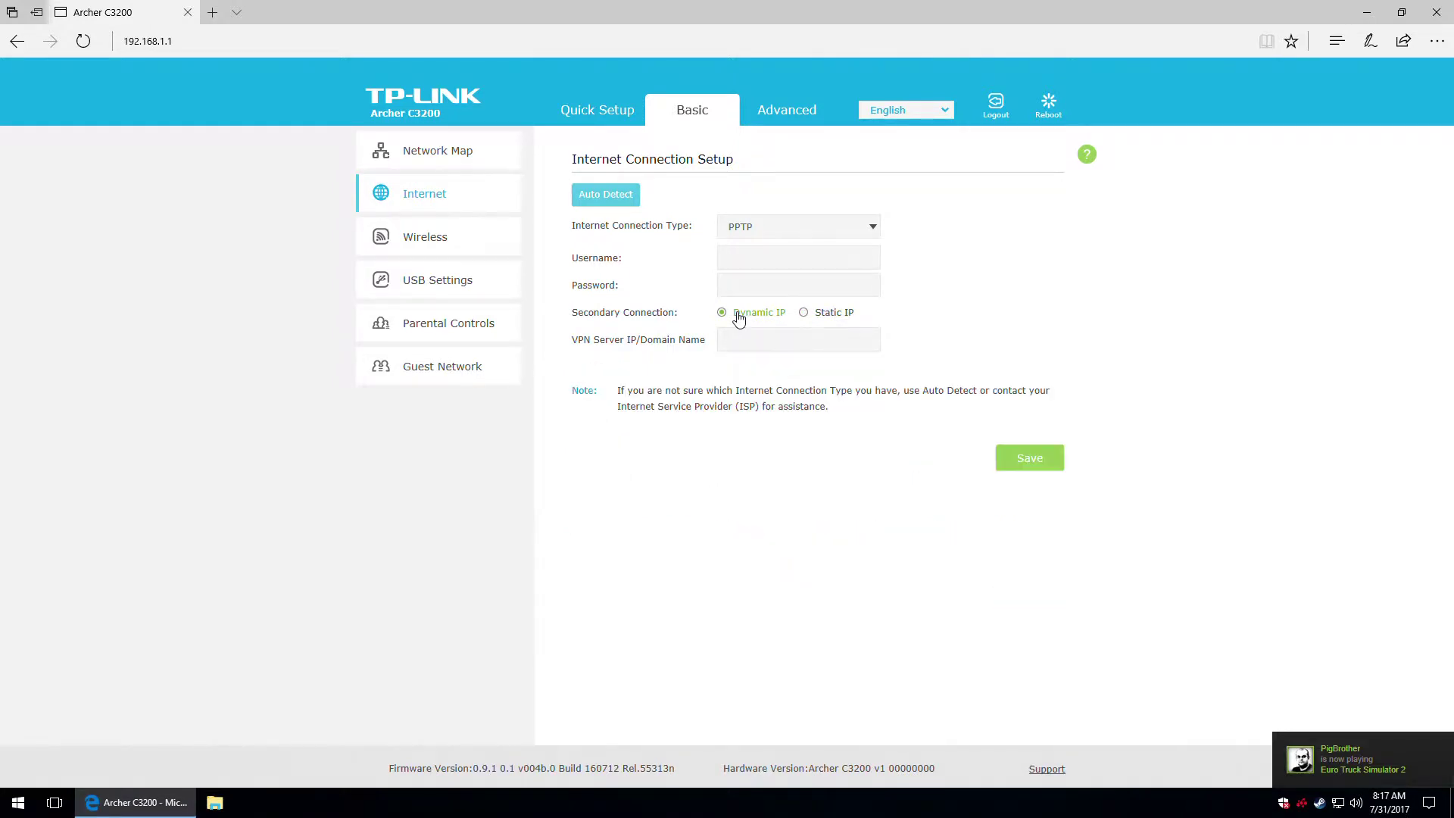
Preview L2TP and its secondary connection options, then set the connection type back to Dynamic IP
left_click(795, 225)
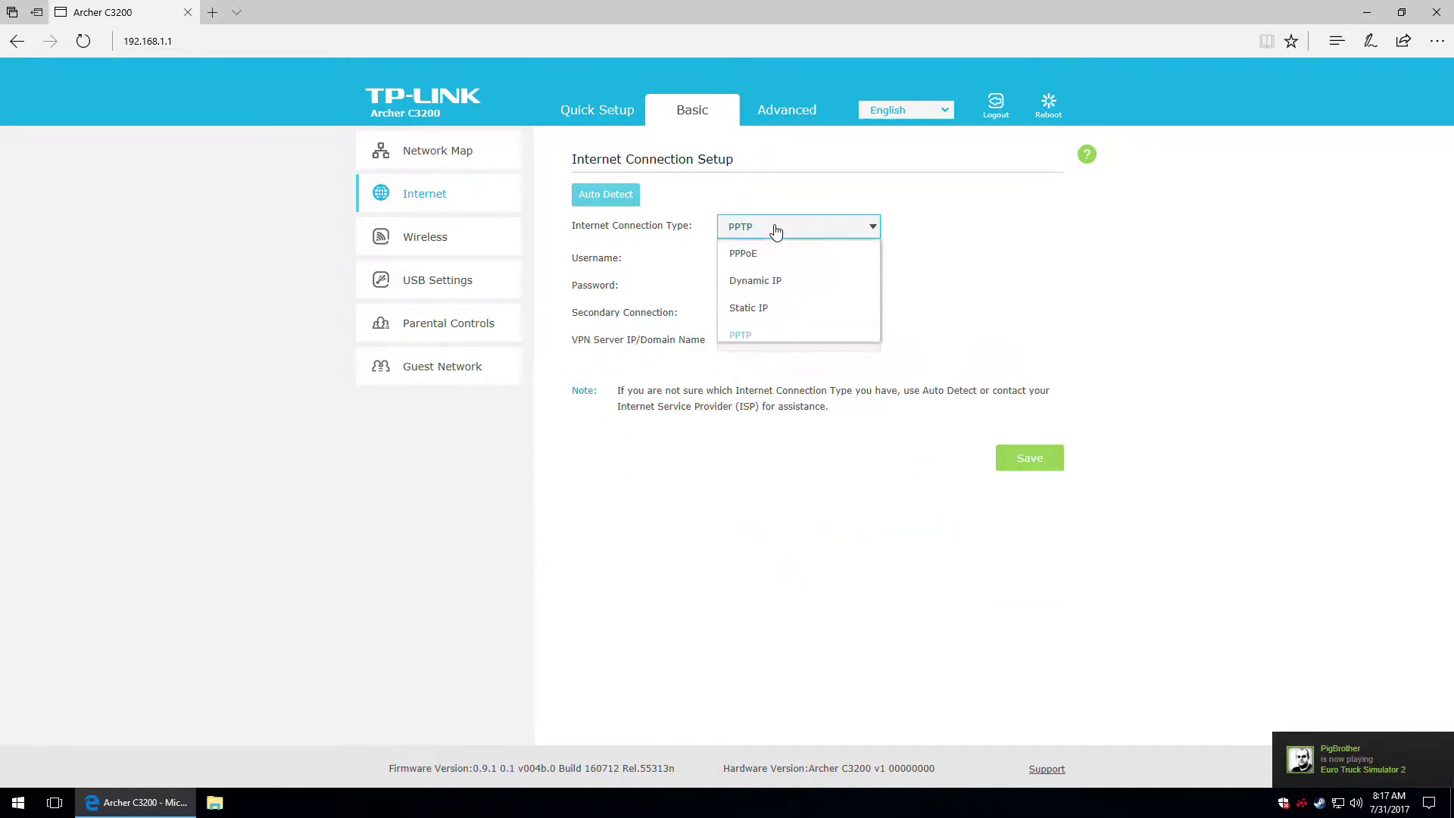
left_click(741, 366)
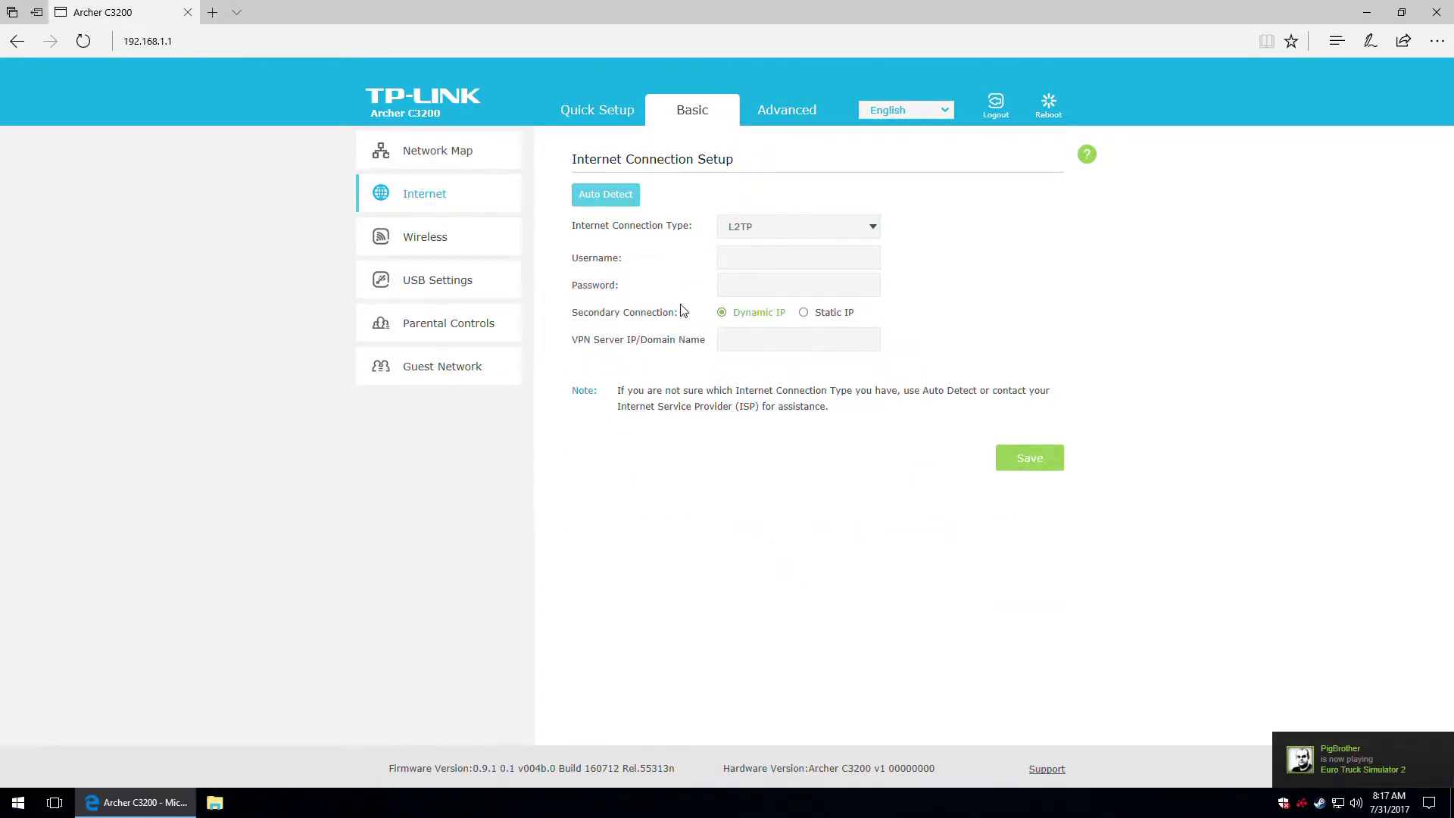
left_click(823, 316)
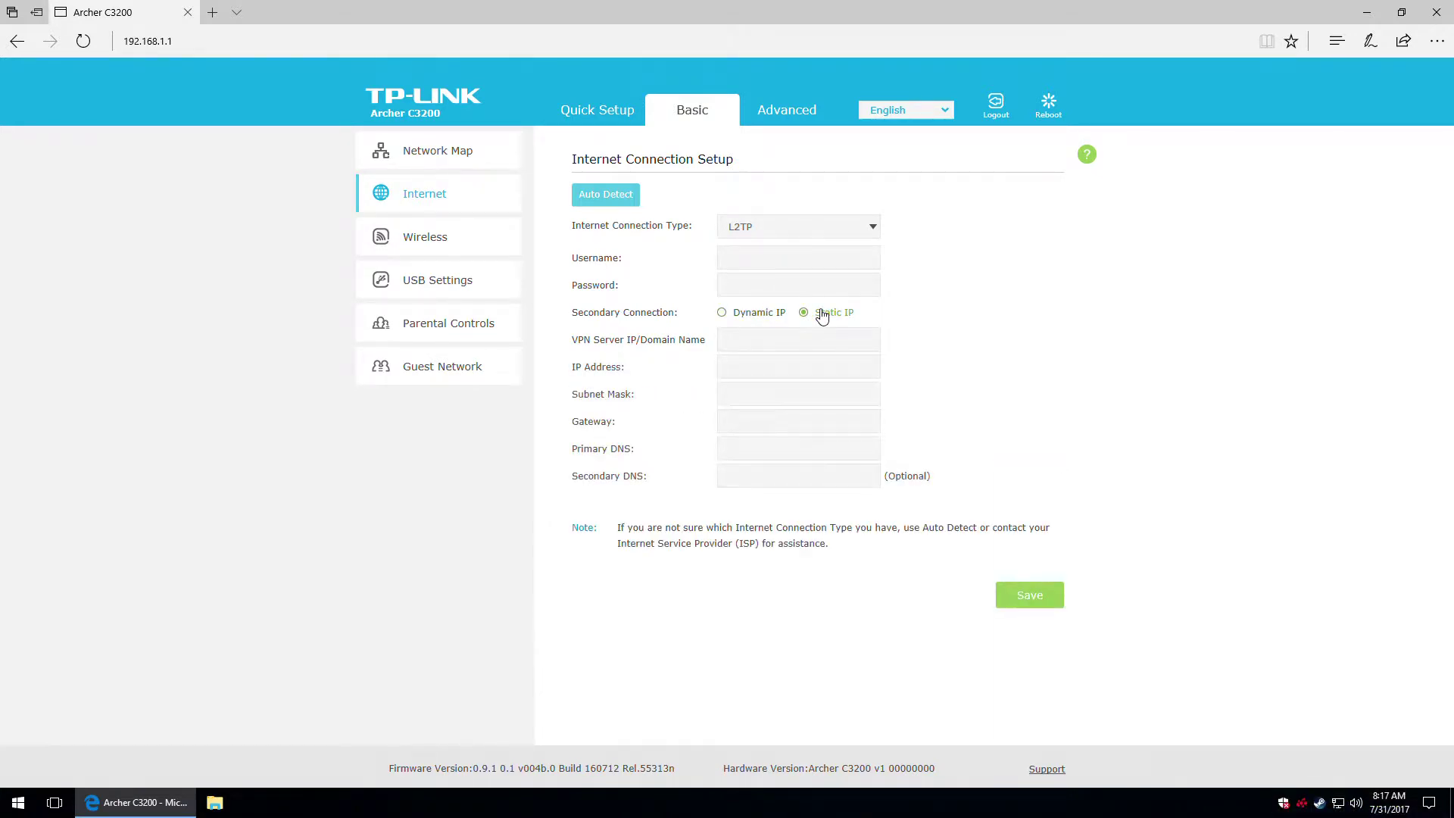
left_click(731, 315)
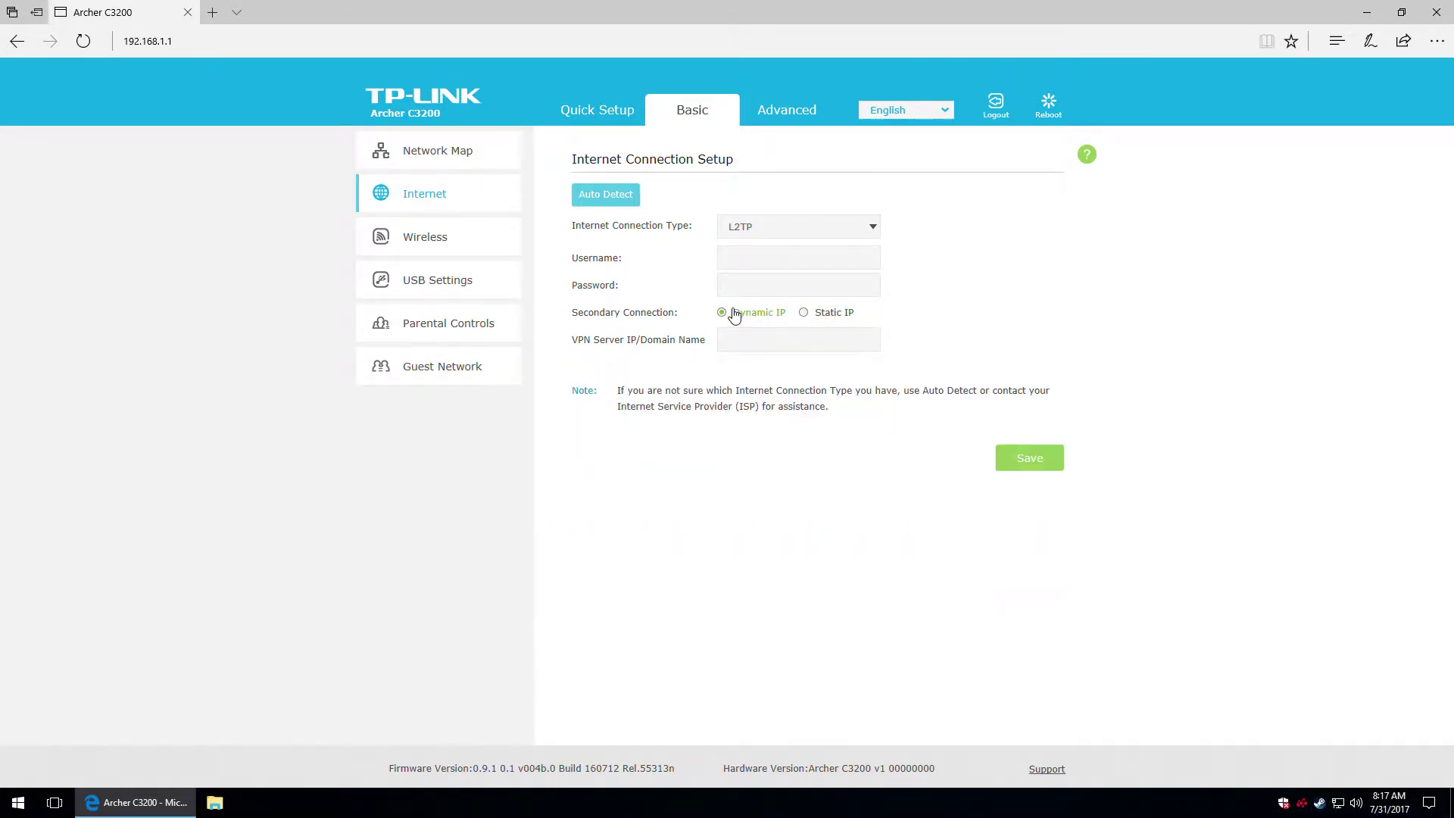
left_click(804, 231)
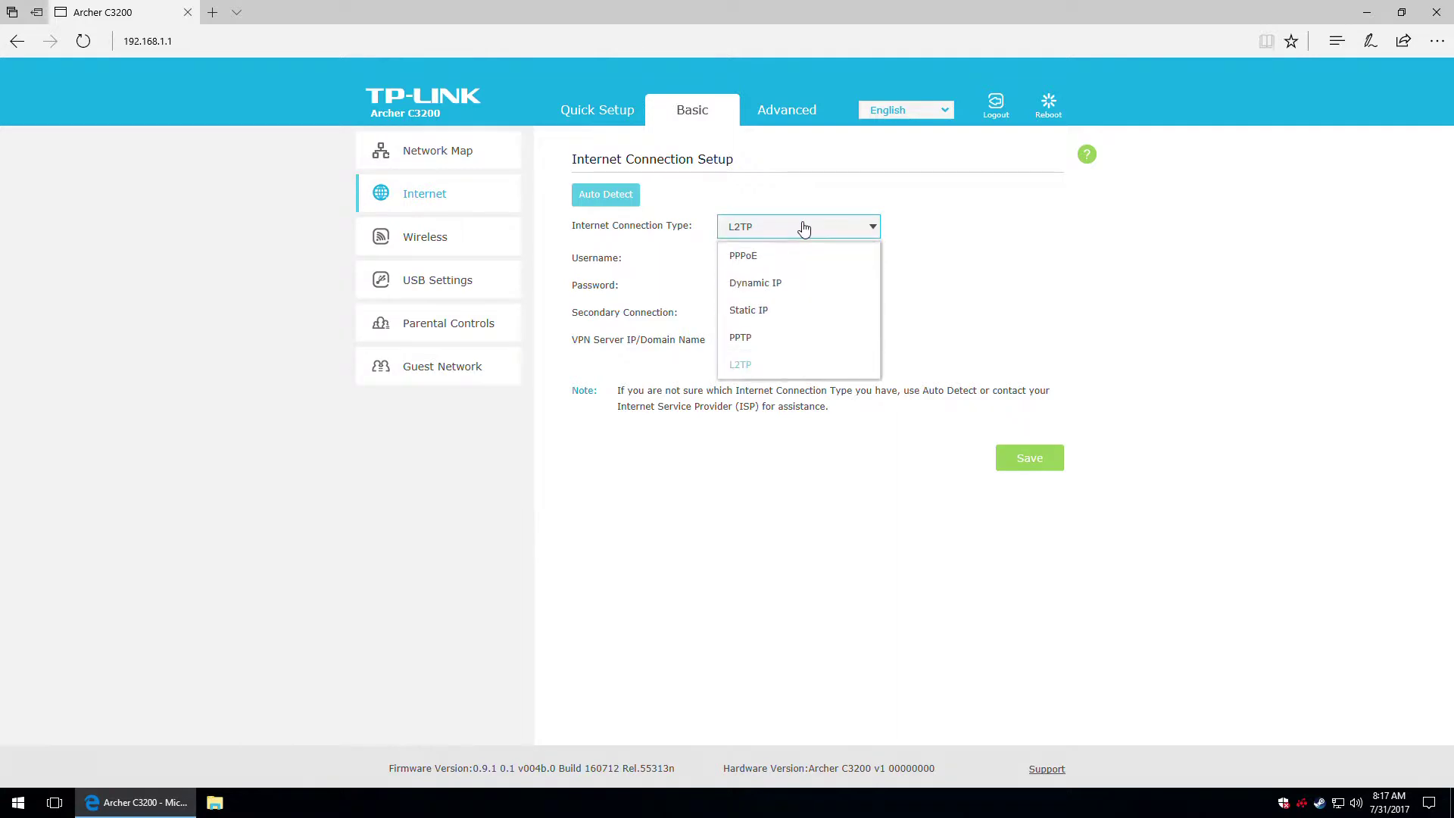
left_click(754, 285)
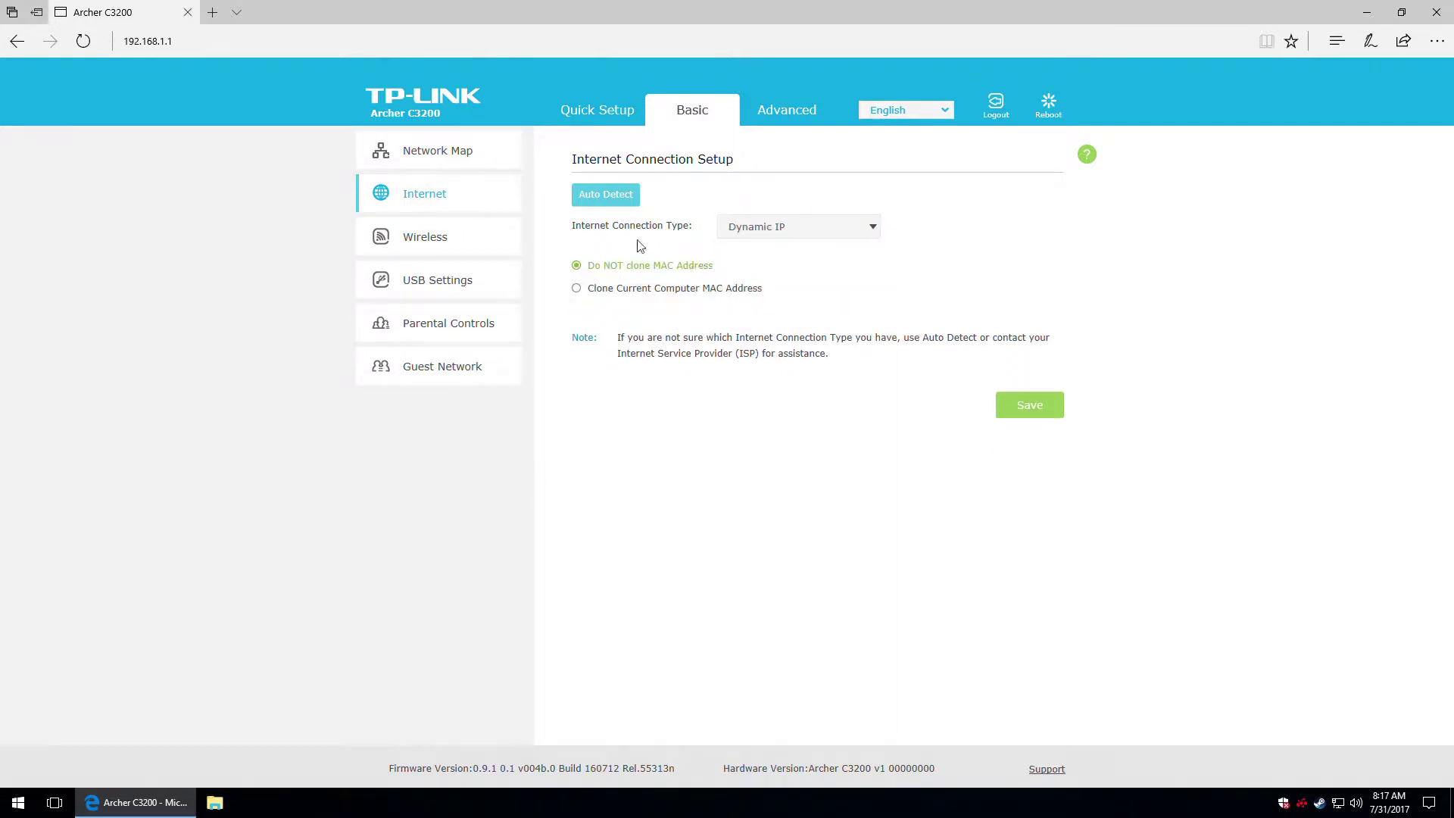
On the Wireless page, tick Hide SSID for the 2.4GHz, 5GHz-1 and 5GHz-2 networks
left_click(397, 246)
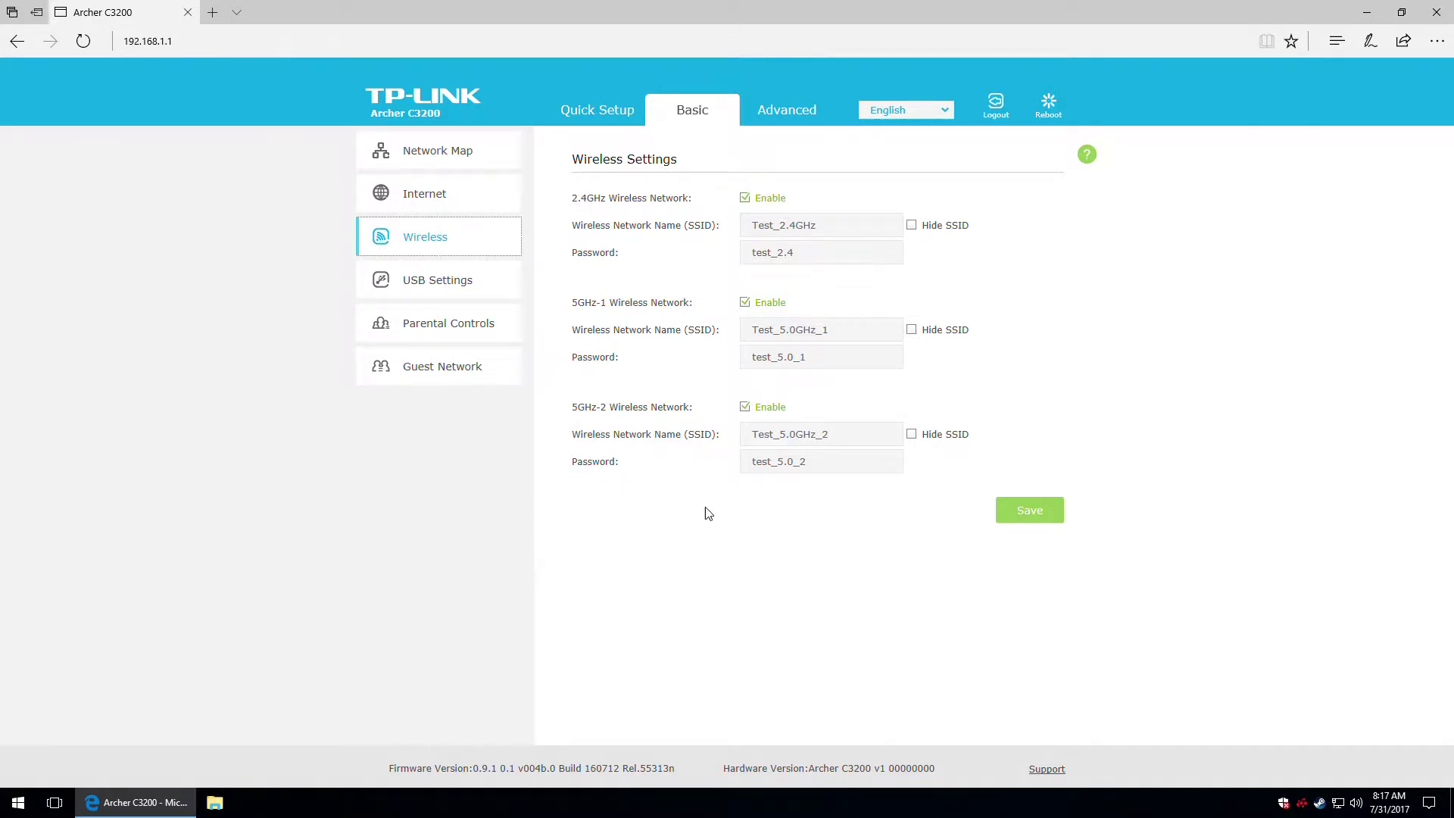
left_click(912, 227)
left_click(912, 330)
left_click(912, 435)
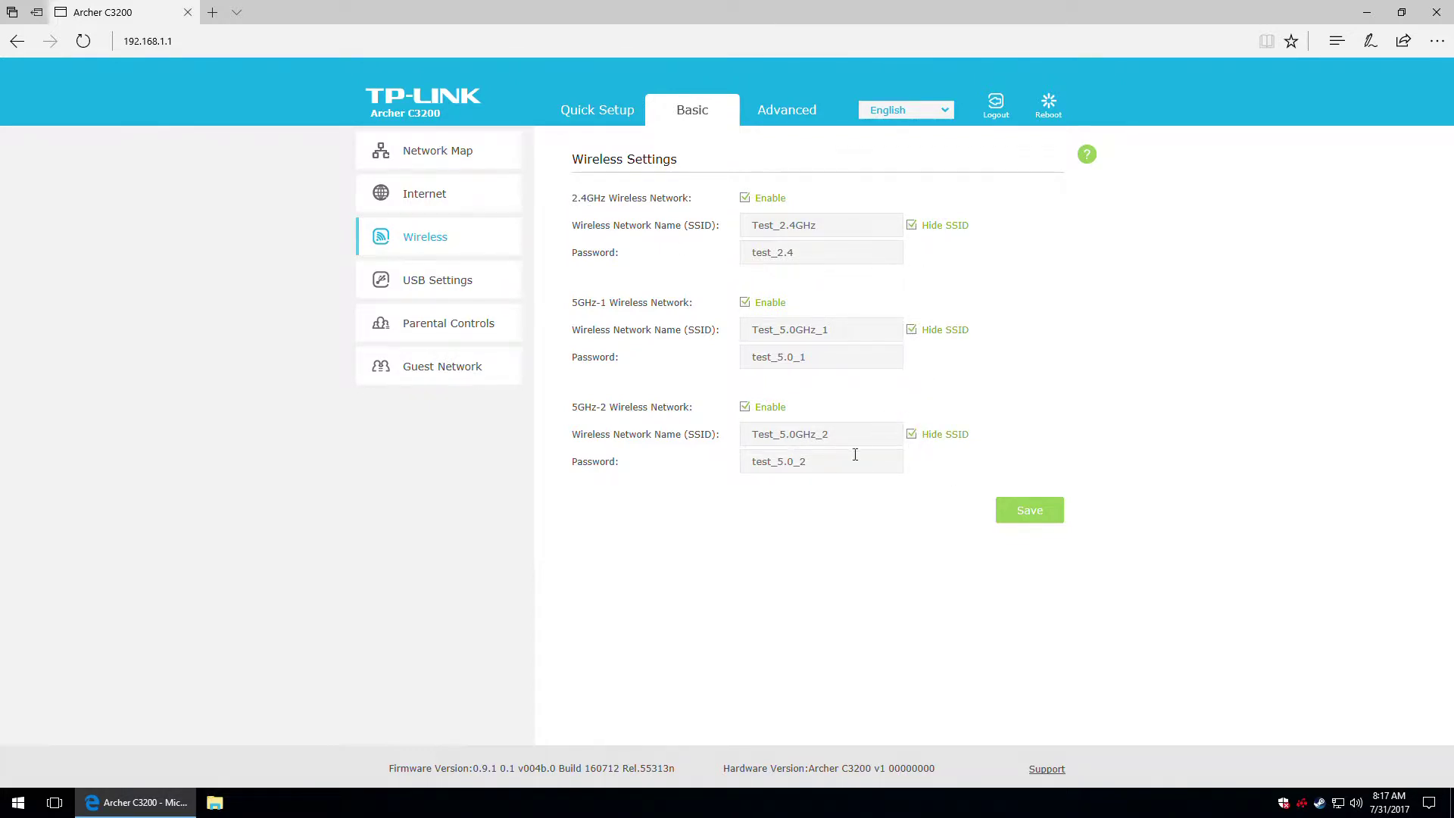
Unhide all three SSIDs, then scan USB Settings to list sda1 (7.5 GB, 7.3 GB free)
left_click(912, 435)
left_click(912, 331)
left_click(913, 226)
left_click(375, 284)
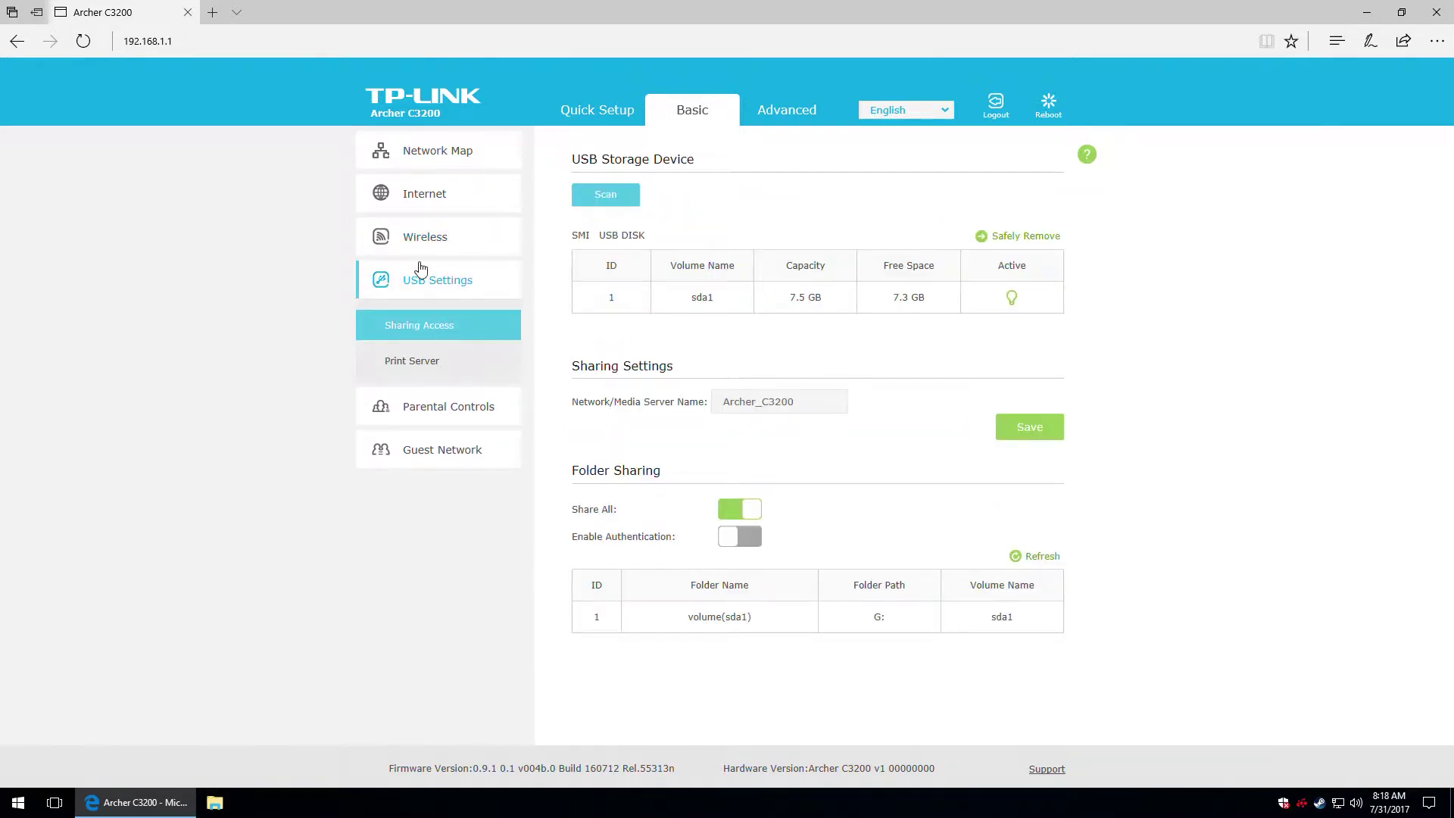
left_click(619, 198)
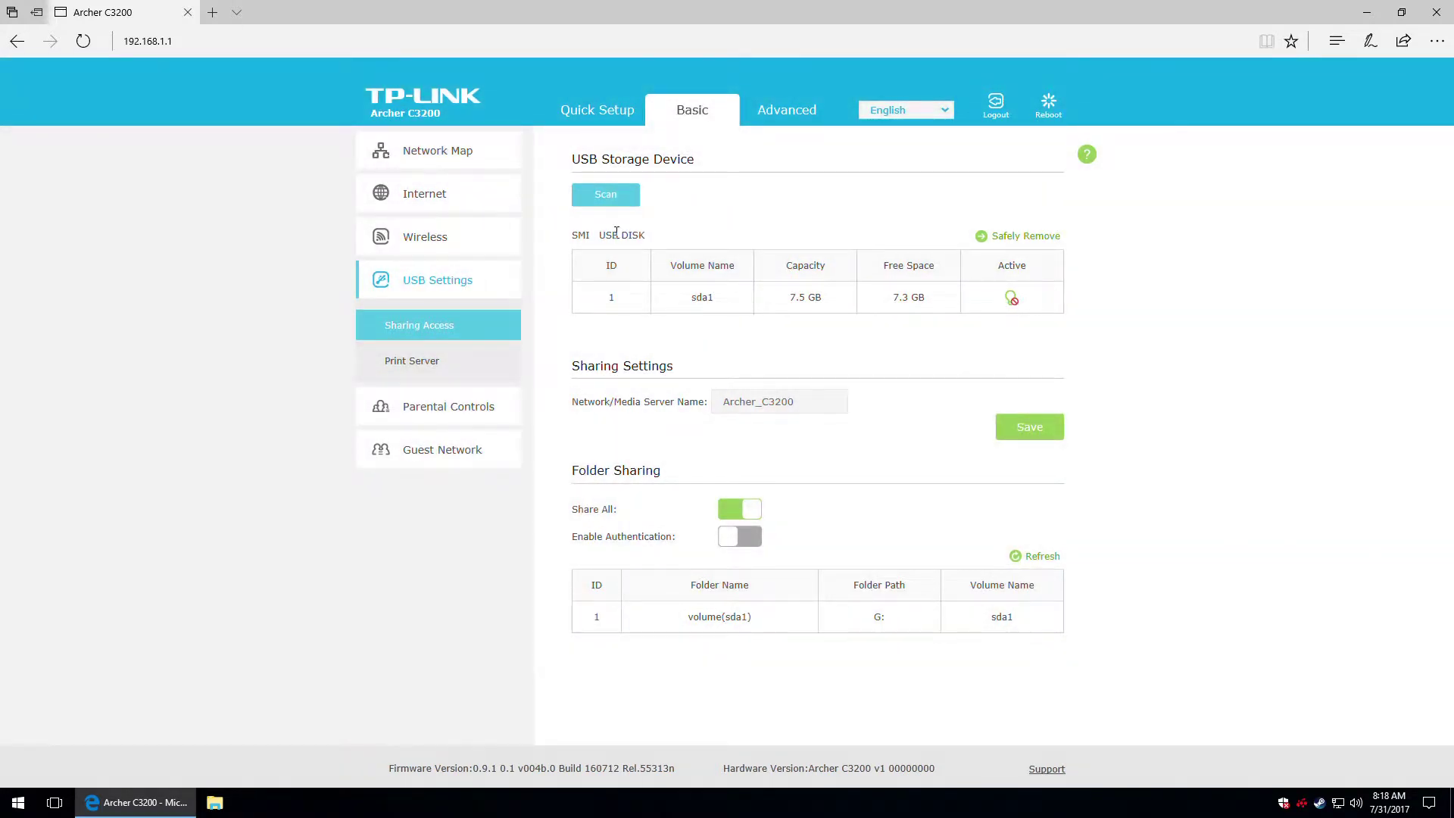
Toggle the USB disk's active status, review the server name, and turn Share All off
left_click(1012, 298)
left_click(796, 400)
left_click_drag(809, 400, 721, 402)
left_click(766, 401)
left_click(740, 510)
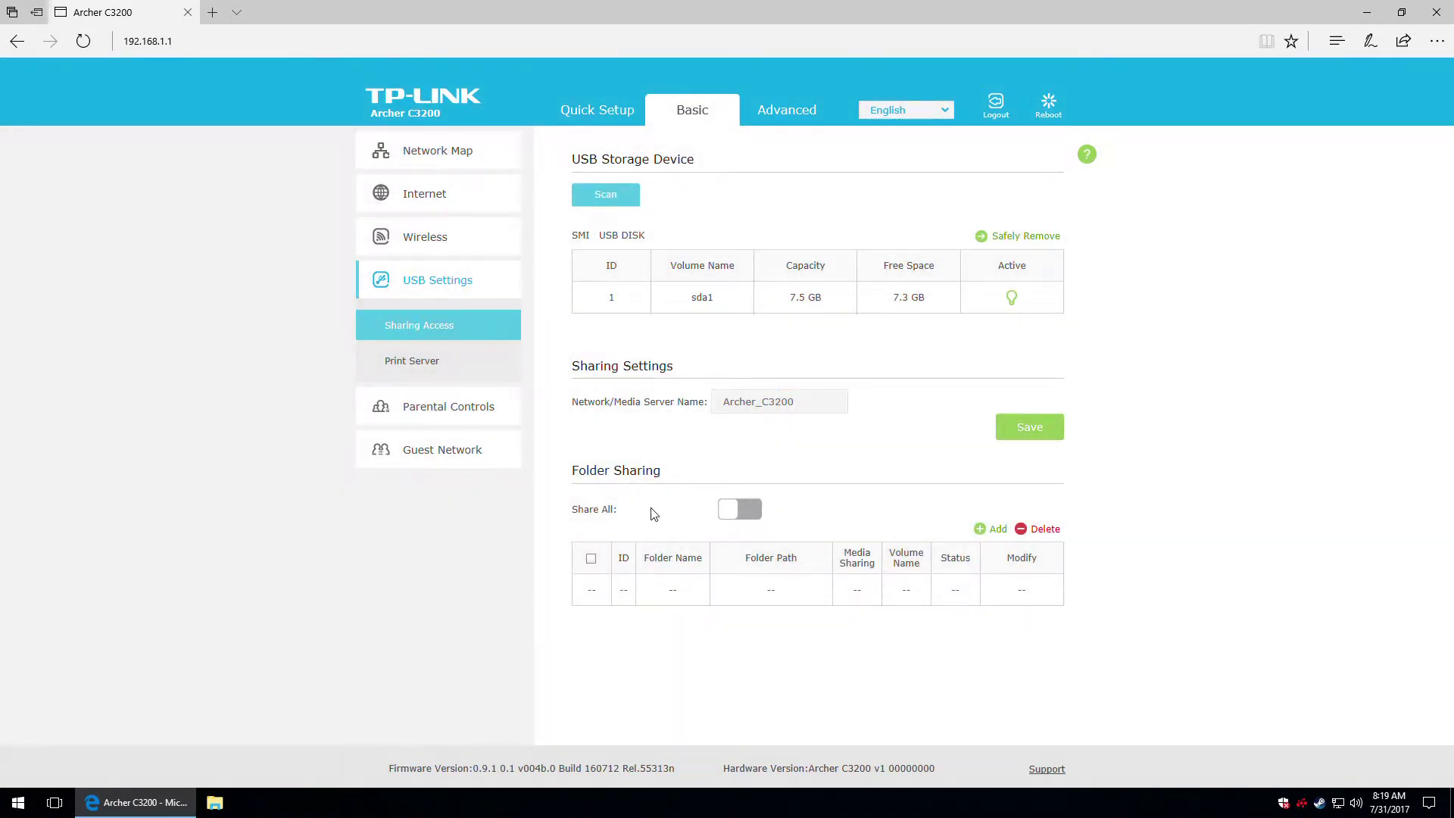
Start a new shared folder on volume G: and submit it, dismissing the blank-name error
left_click(988, 530)
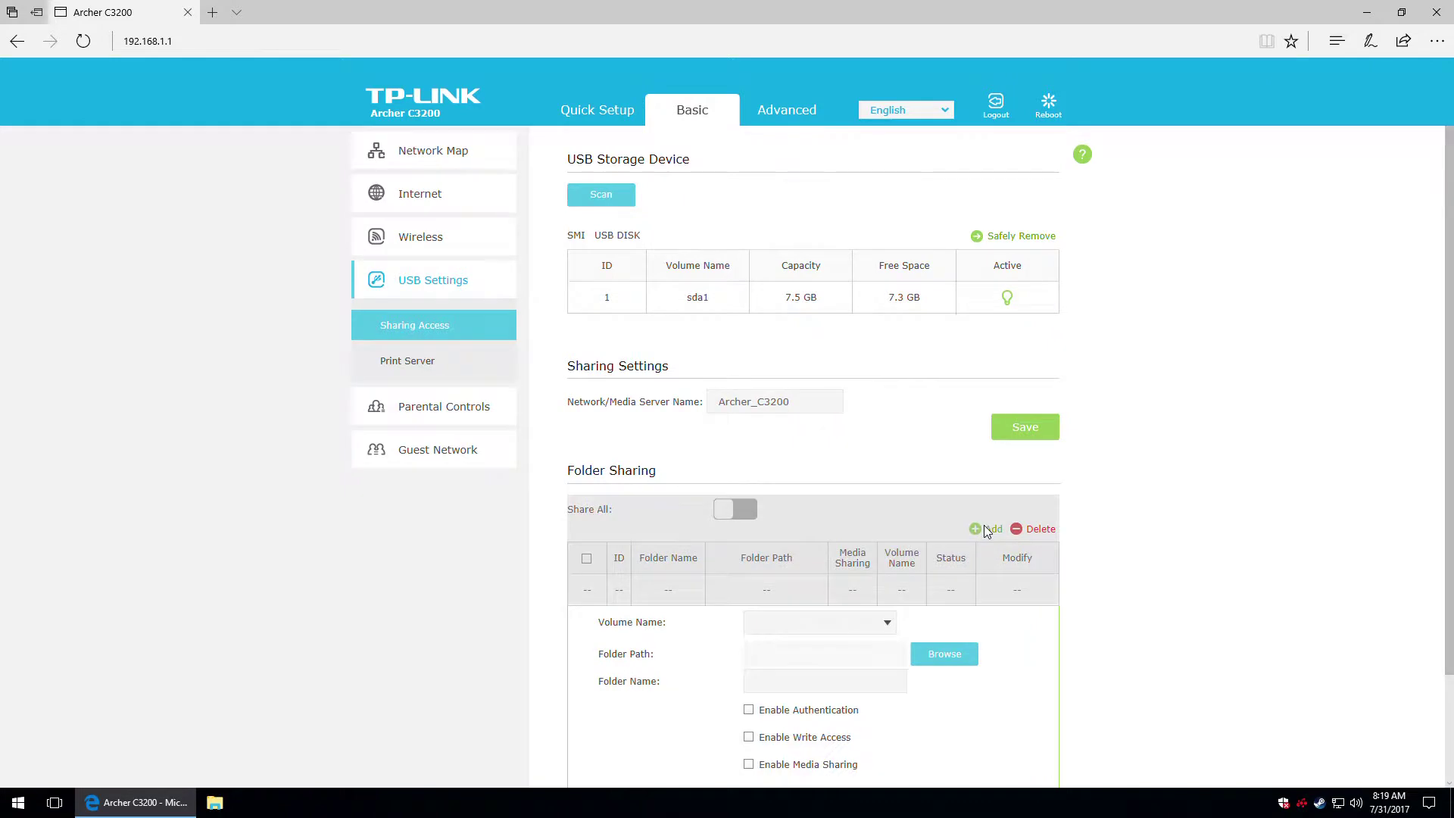
left_click(887, 504)
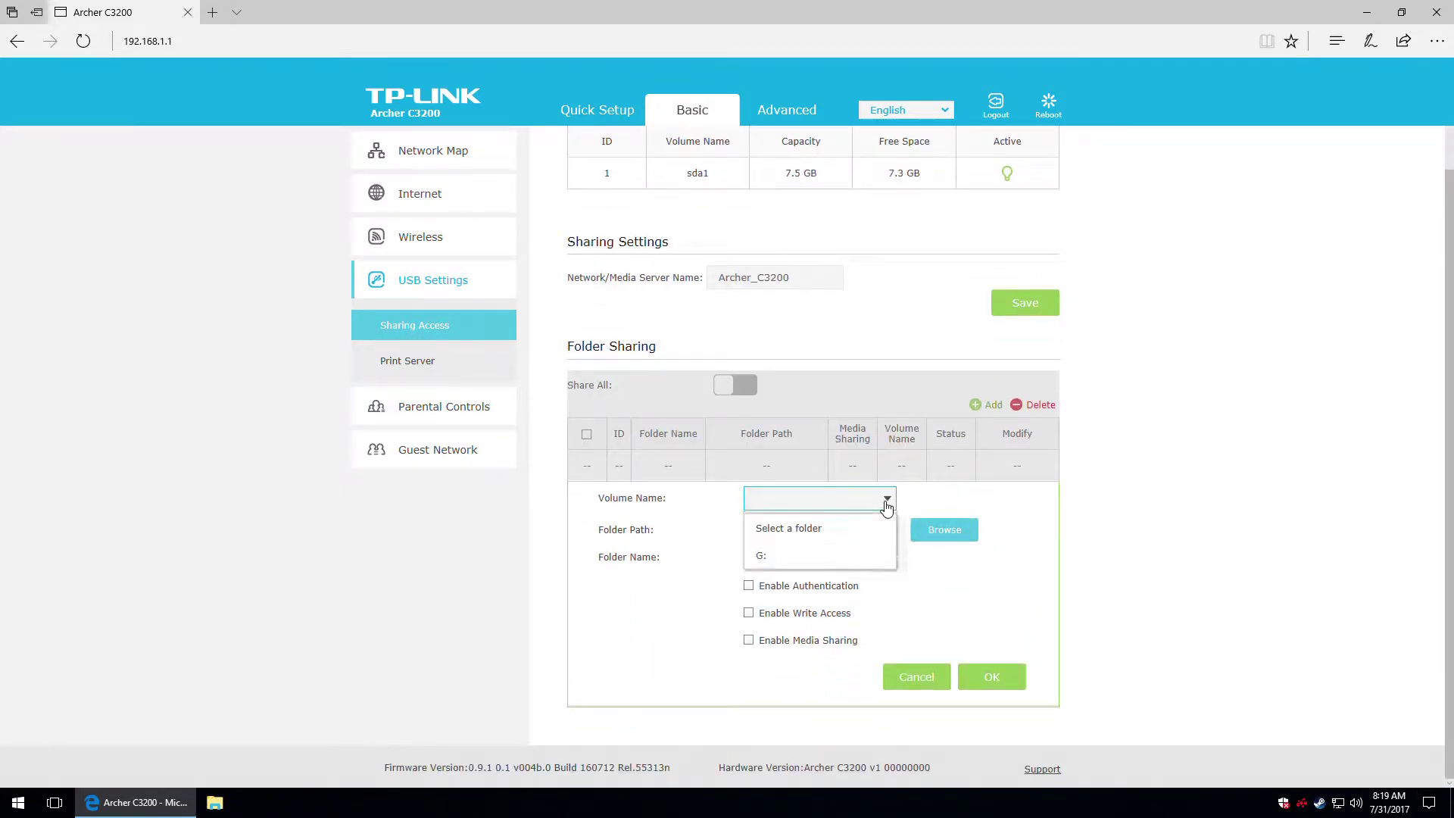
left_click(770, 560)
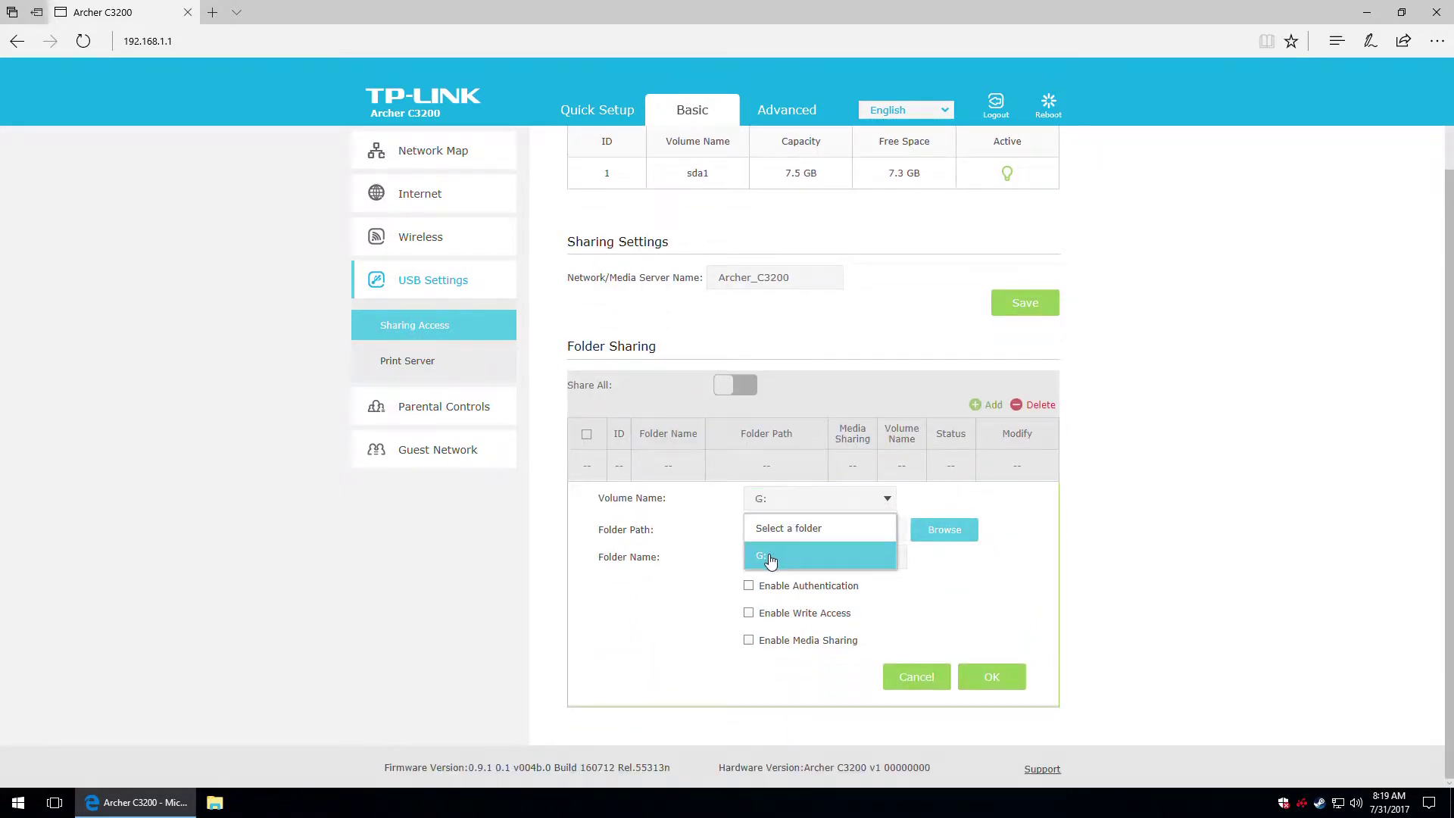
left_click(832, 497)
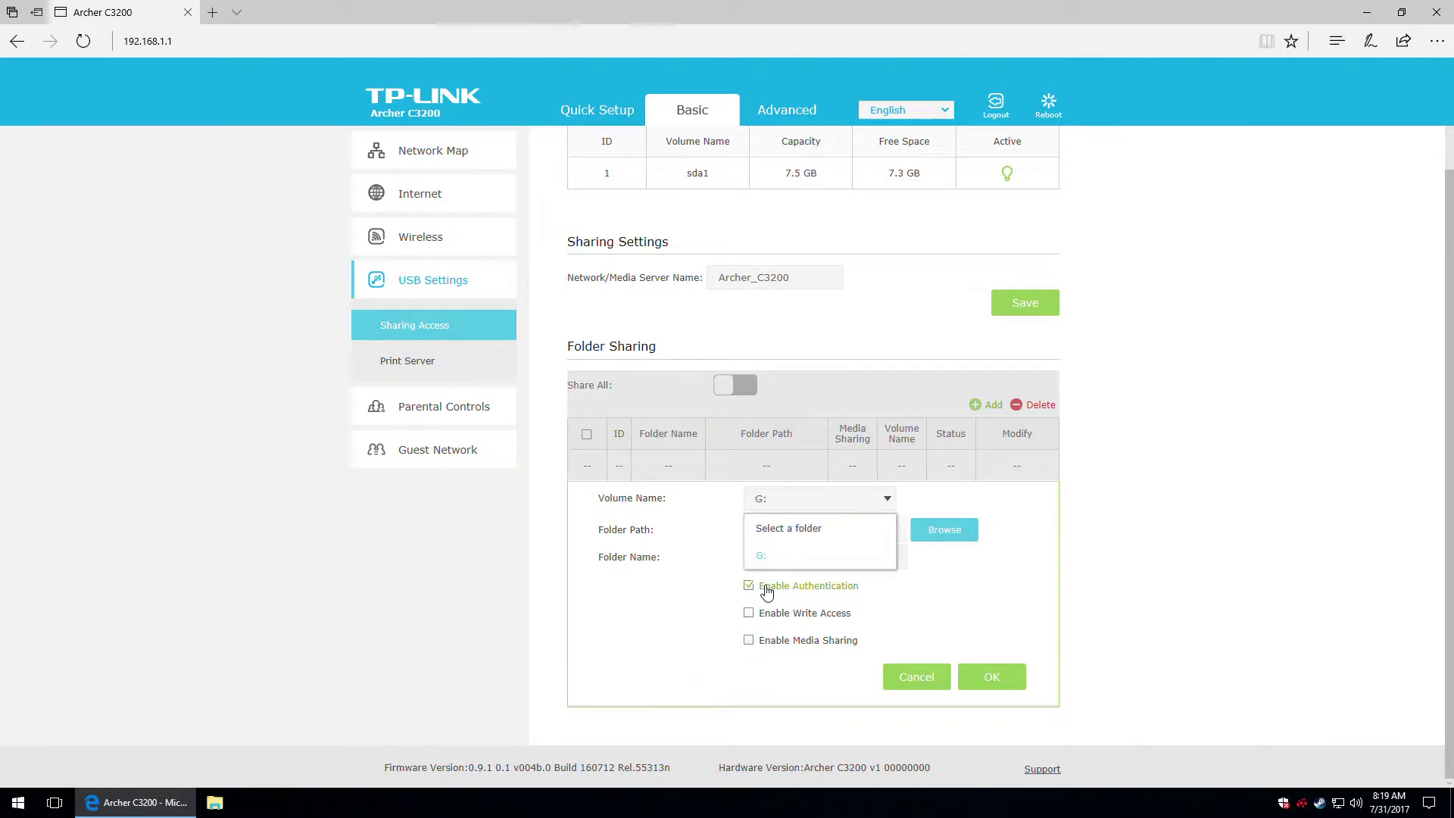
left_click(992, 676)
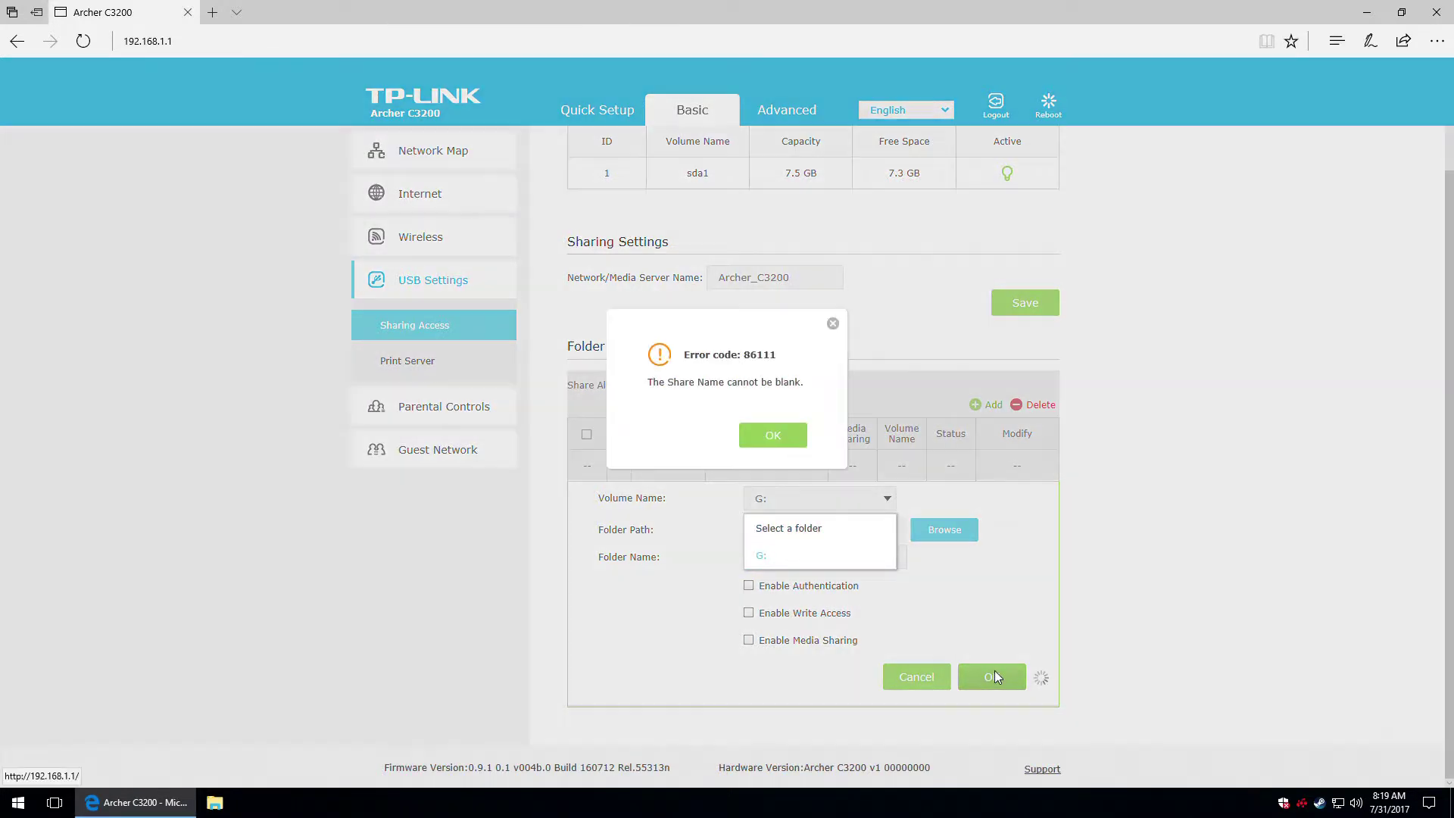
left_click(772, 435)
Browse drive G: and select the BCM4360_WIN10 folder as the share path
left_click(801, 530)
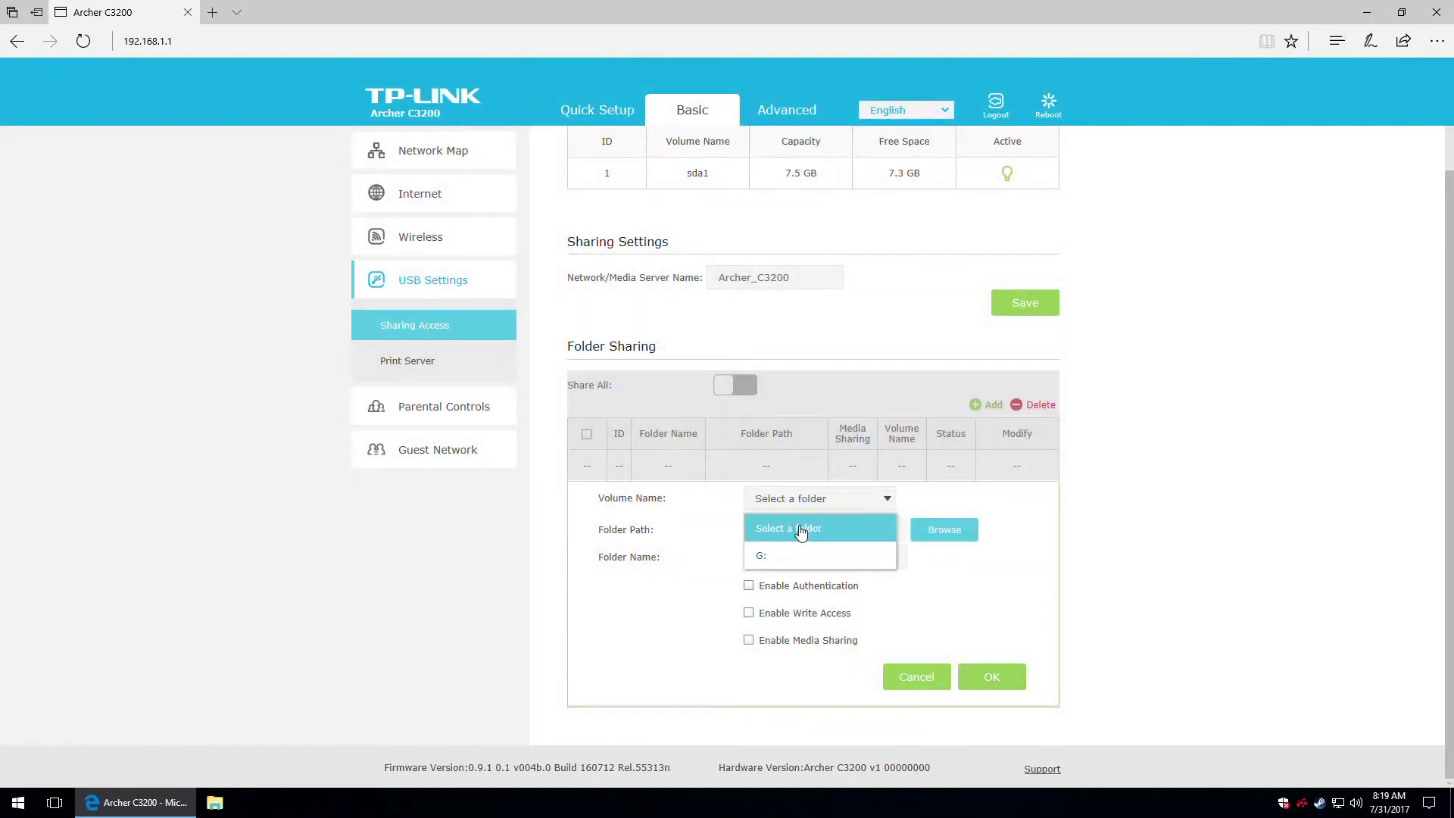
left_click(954, 534)
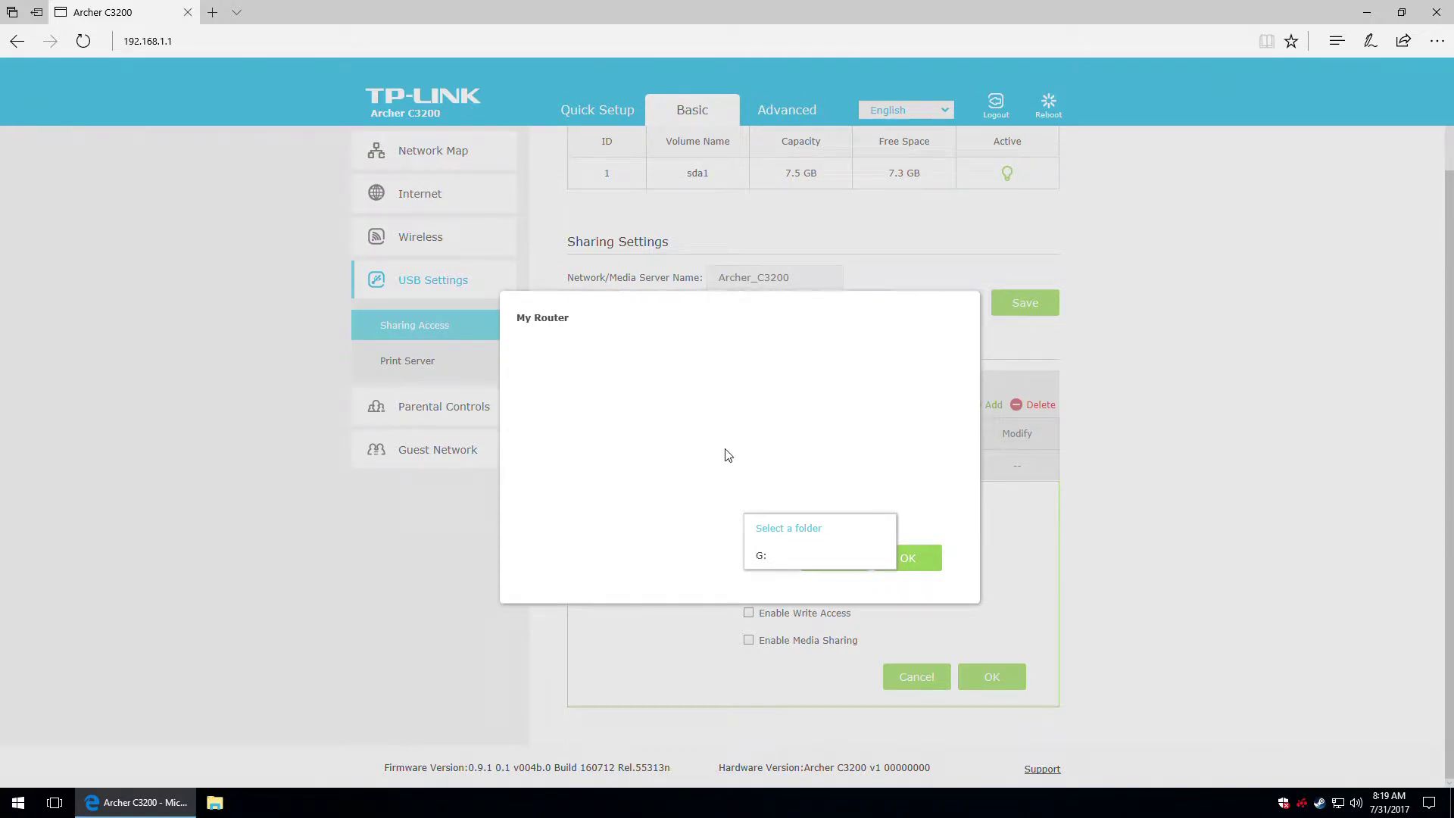
left_click(775, 556)
left_click(924, 561)
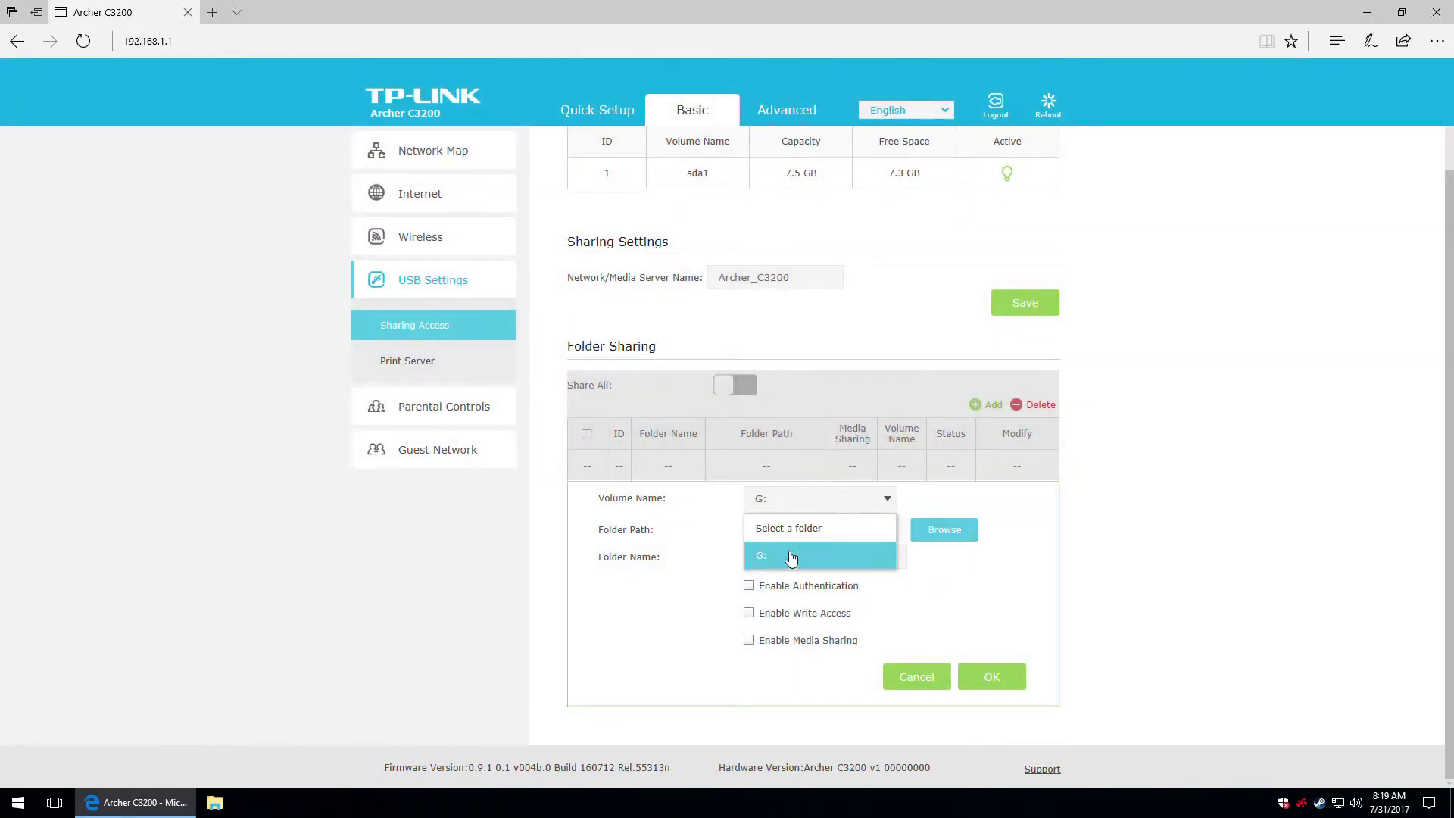
left_click(966, 534)
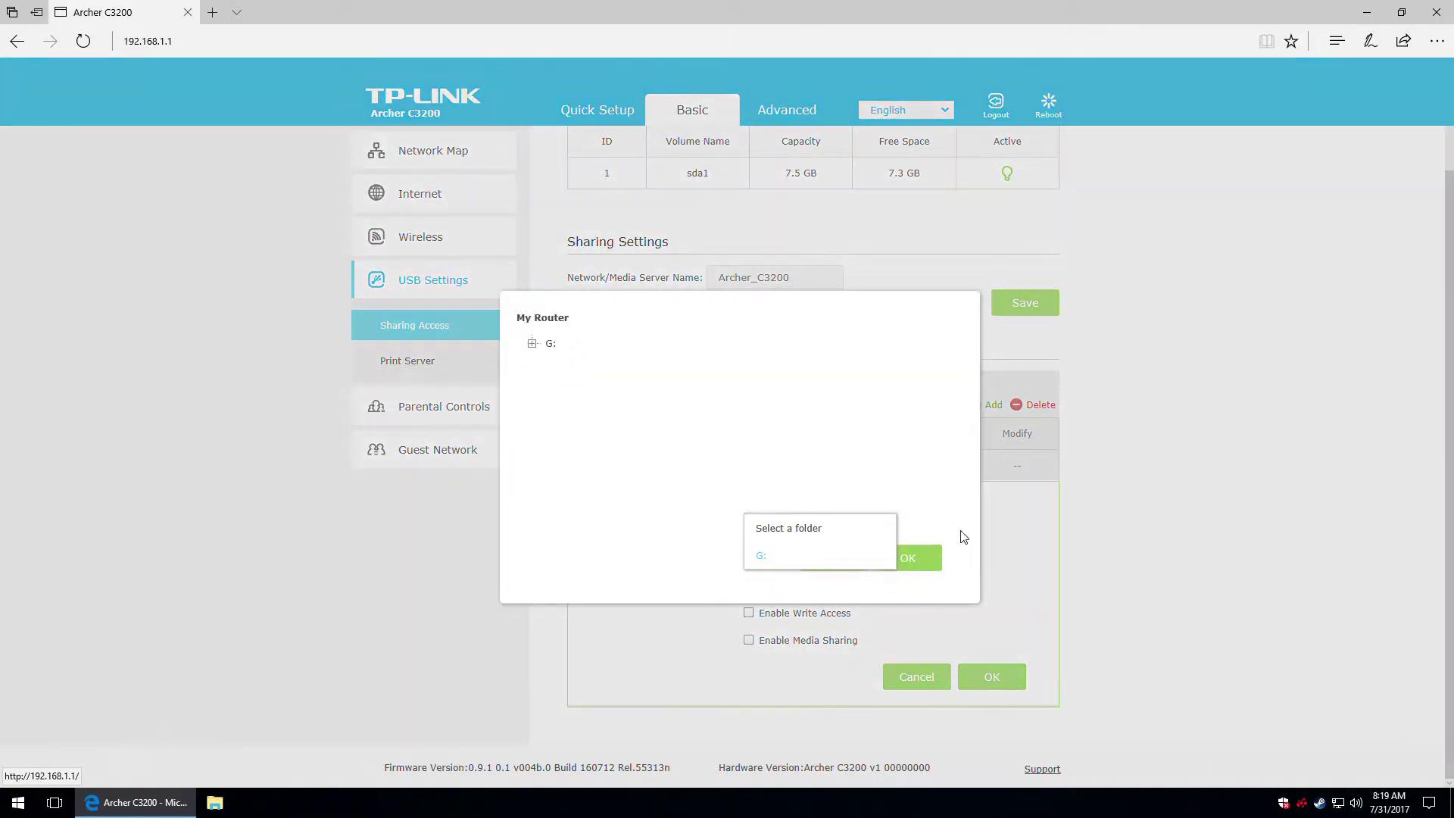
left_click(532, 344)
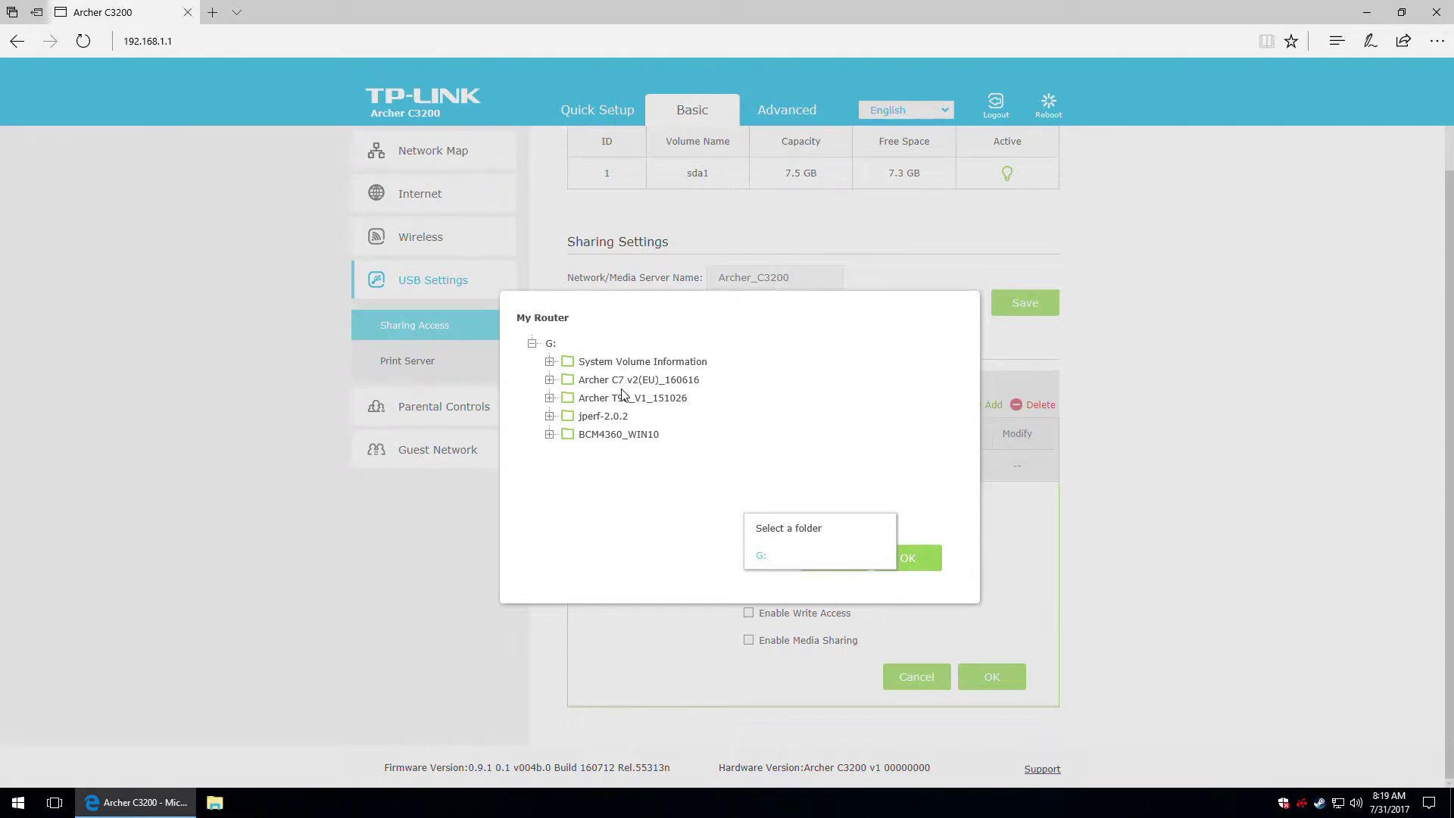
left_click(599, 437)
left_click(601, 400)
left_click(598, 437)
left_click(921, 561)
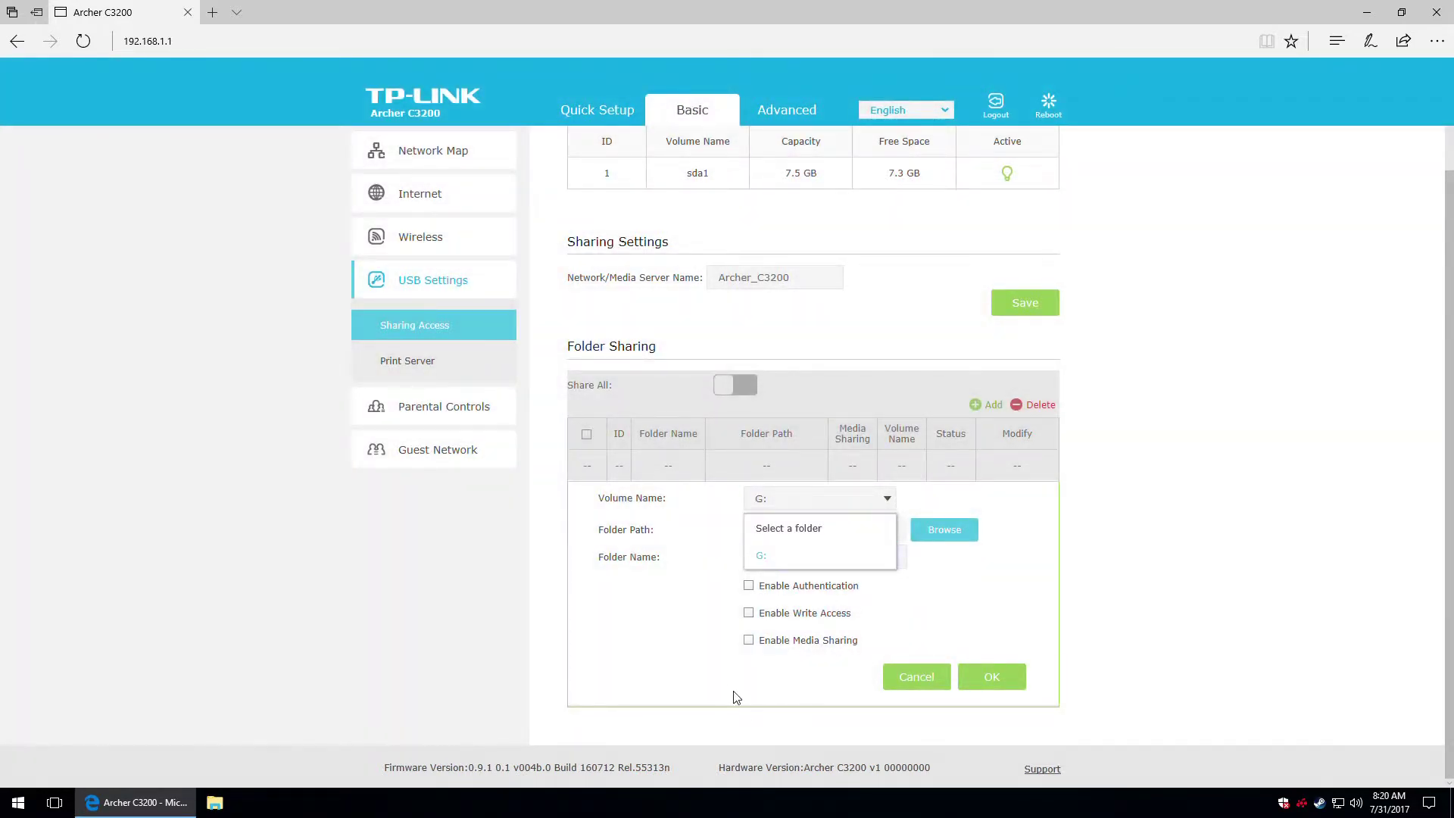
Resubmit the share, dismiss the name error, tick Enable Authentication, and go to Print Server
scroll(779, 587, "up", 2)
scroll(779, 587, "down", 2)
left_click(995, 683)
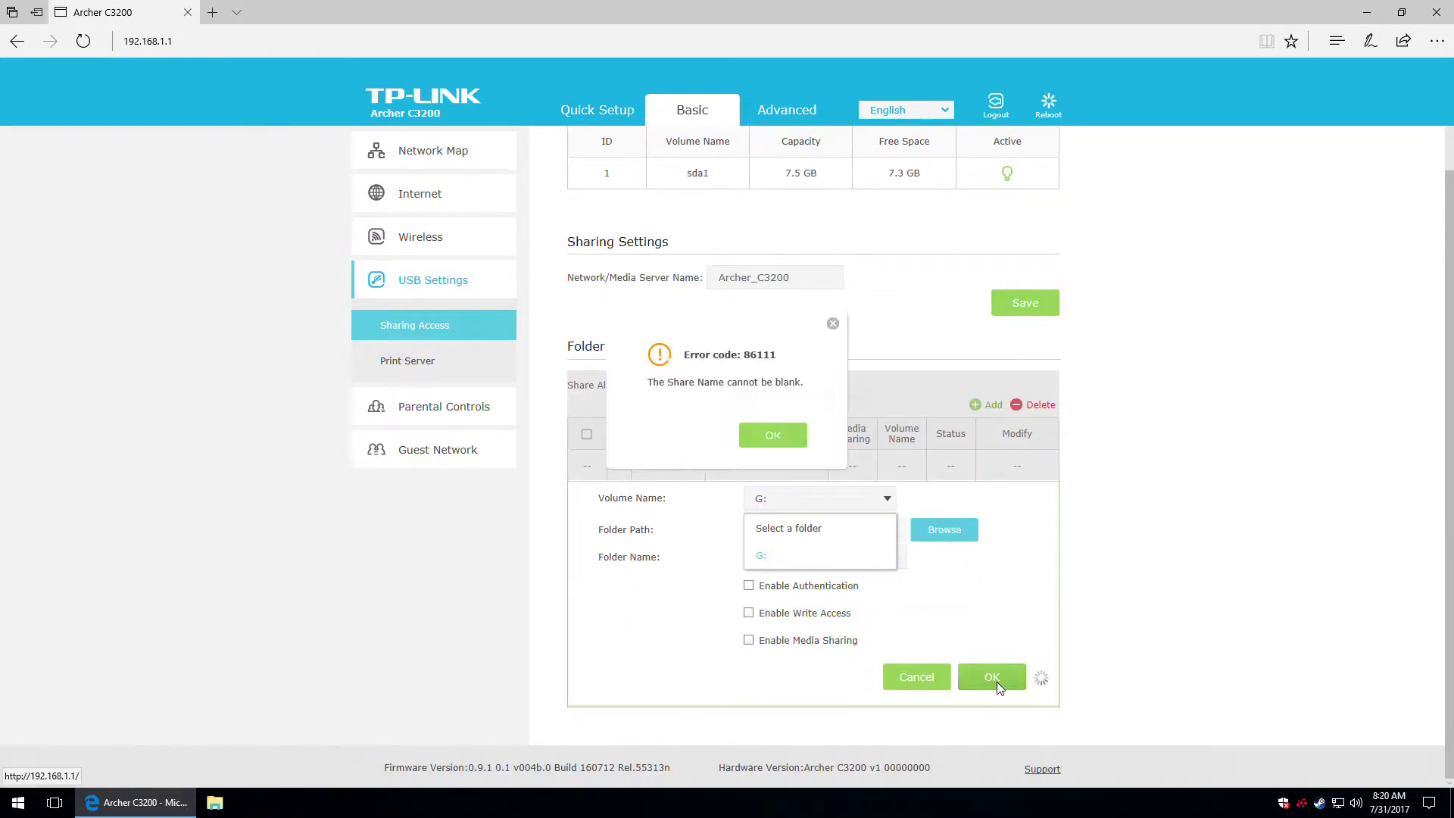
left_click(773, 438)
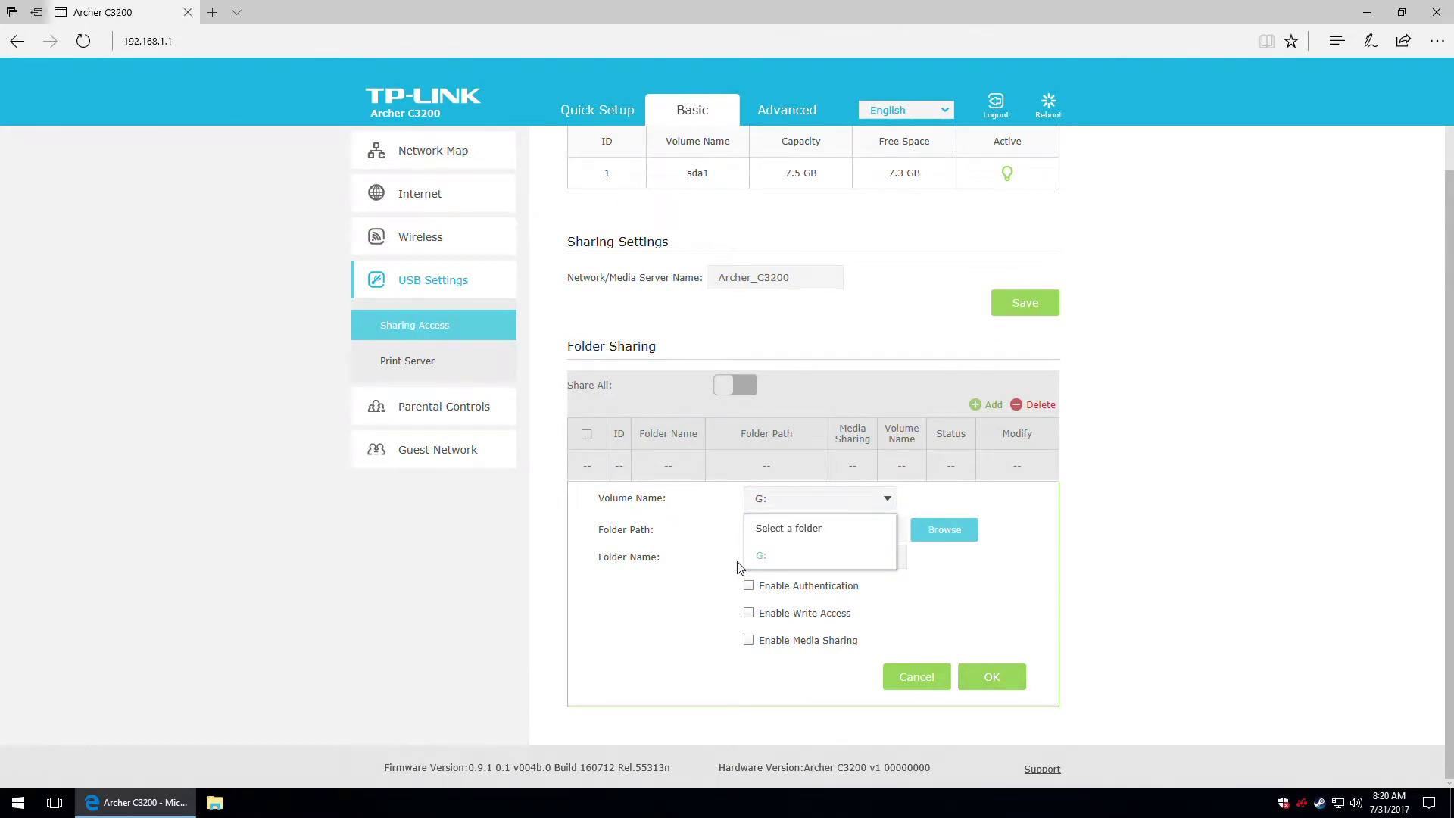
left_click(753, 591)
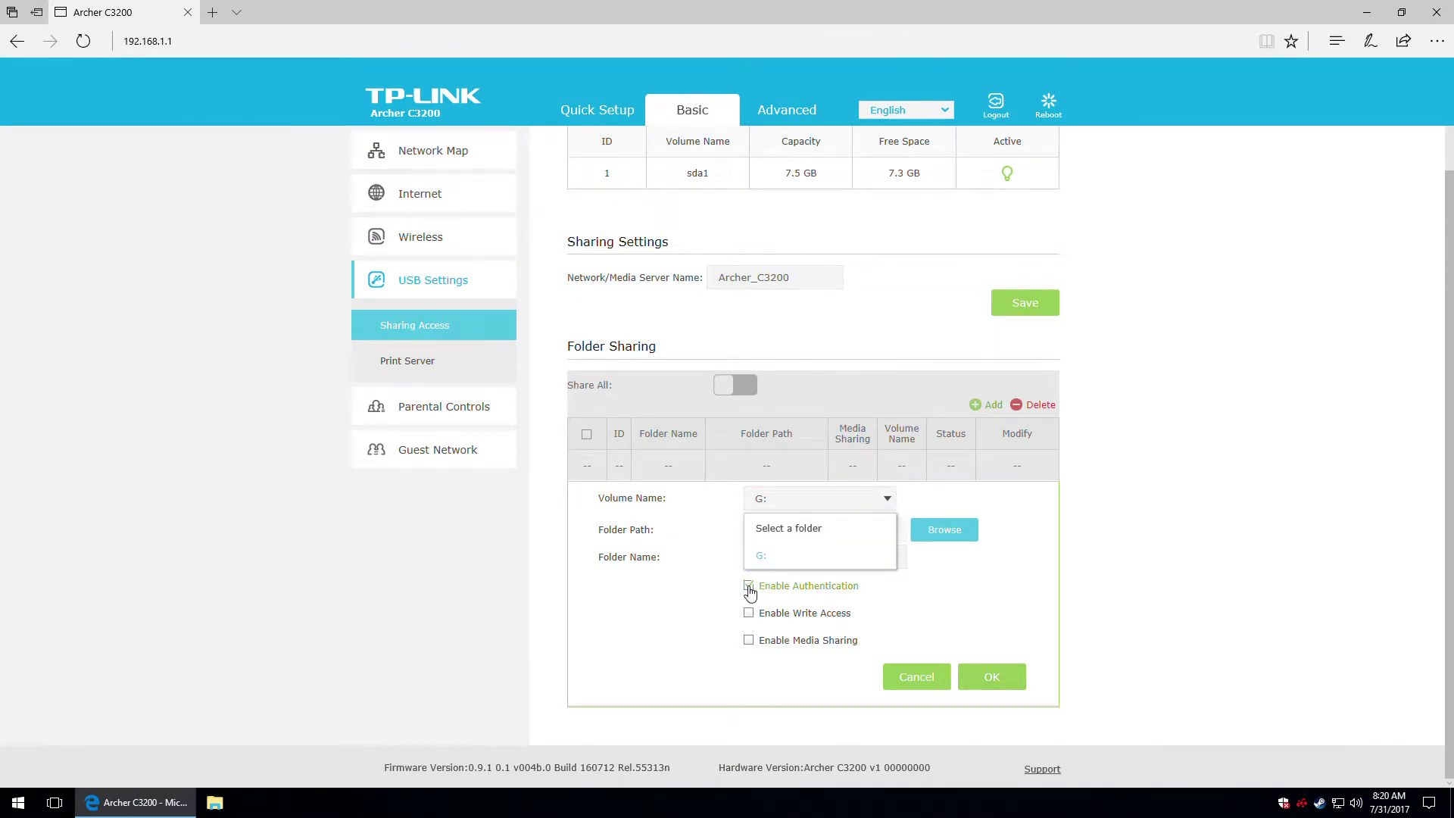
left_click(399, 362)
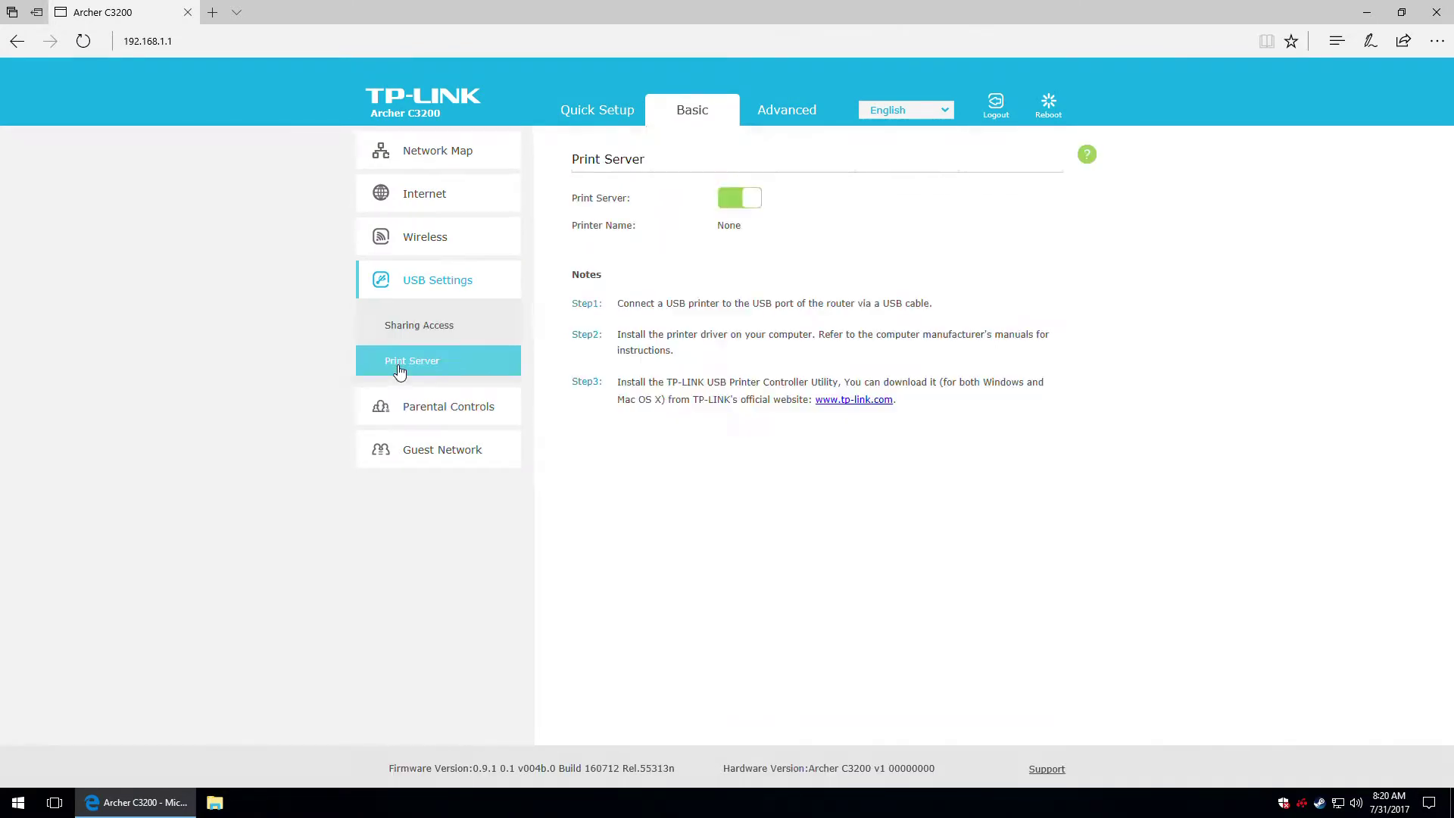
Back on Sharing Access, add a share on volume G: pointing to folder BCM4360_WIN10
left_click(431, 325)
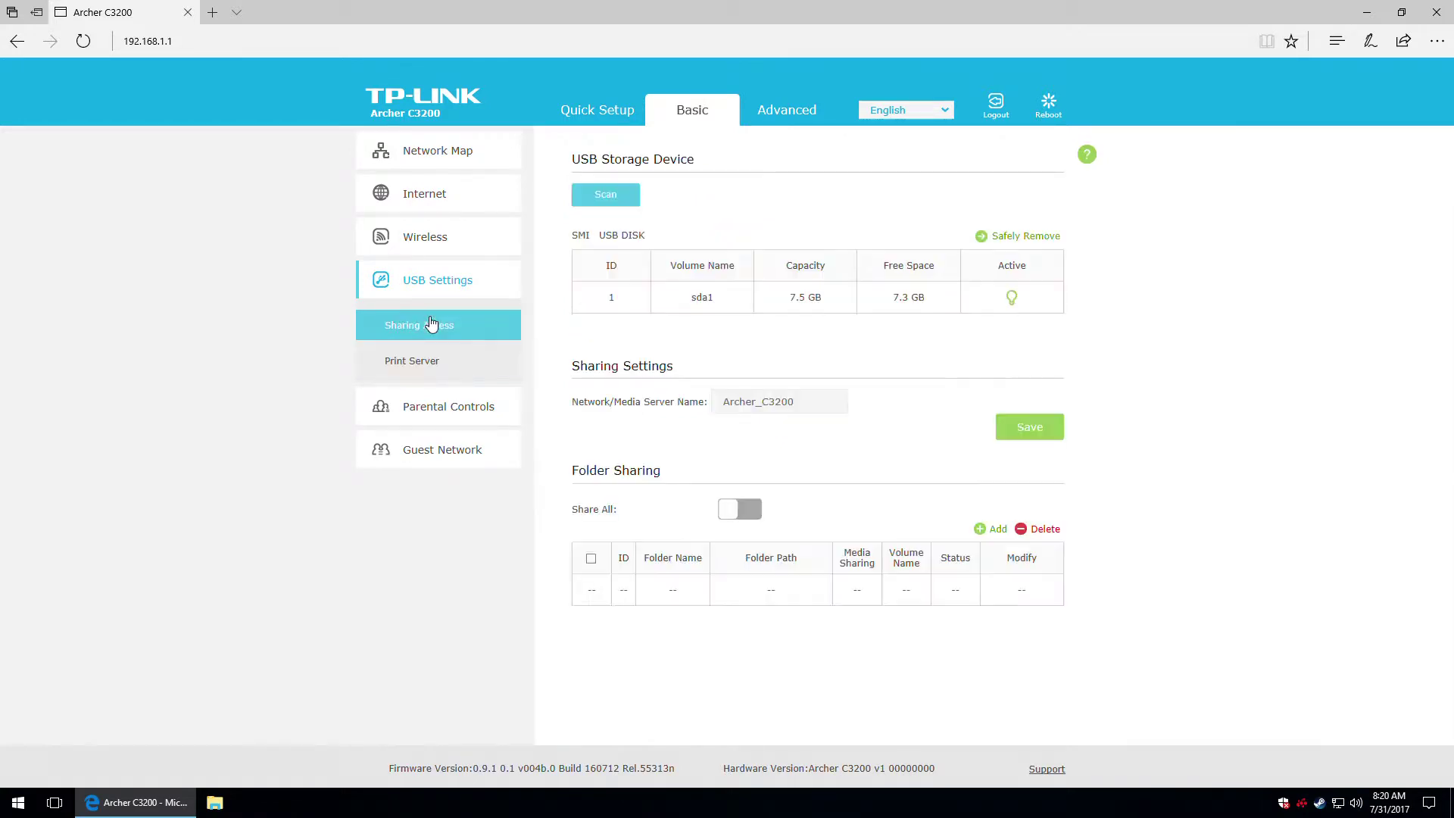
left_click(997, 530)
scroll(962, 523, "down", 2)
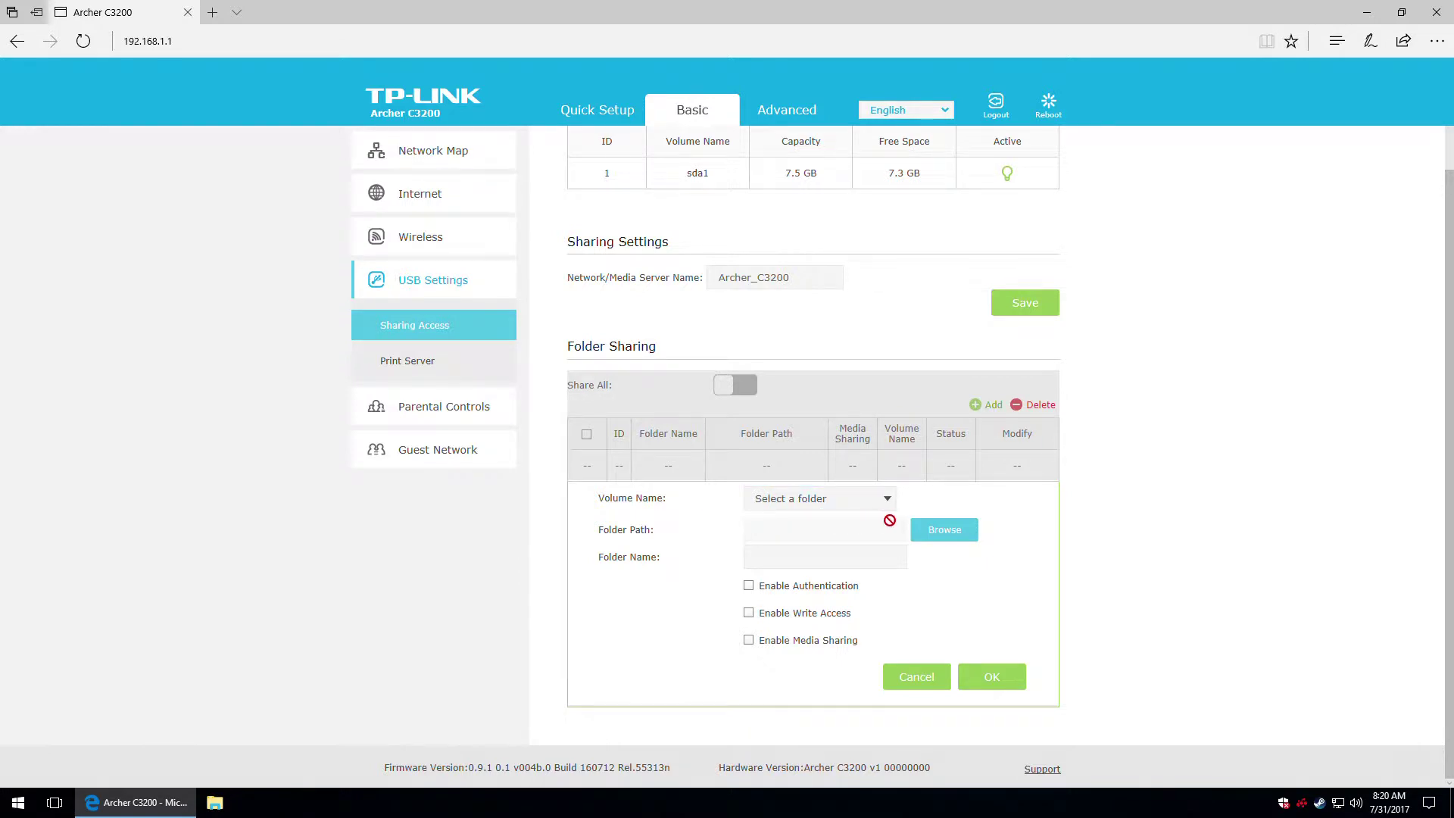
left_click(885, 500)
left_click(884, 500)
left_click(888, 502)
left_click(780, 558)
left_click(946, 529)
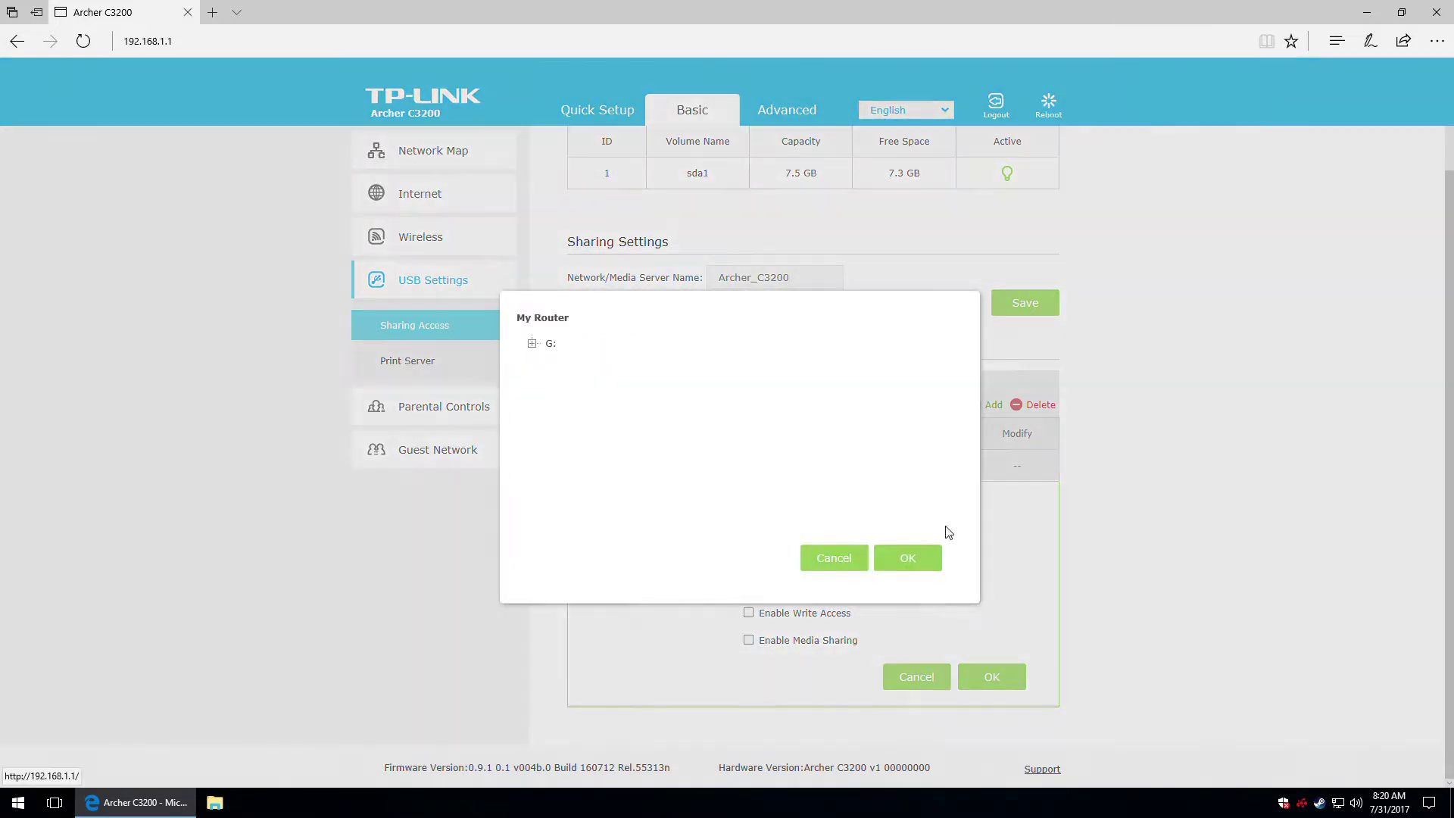
left_click(533, 344)
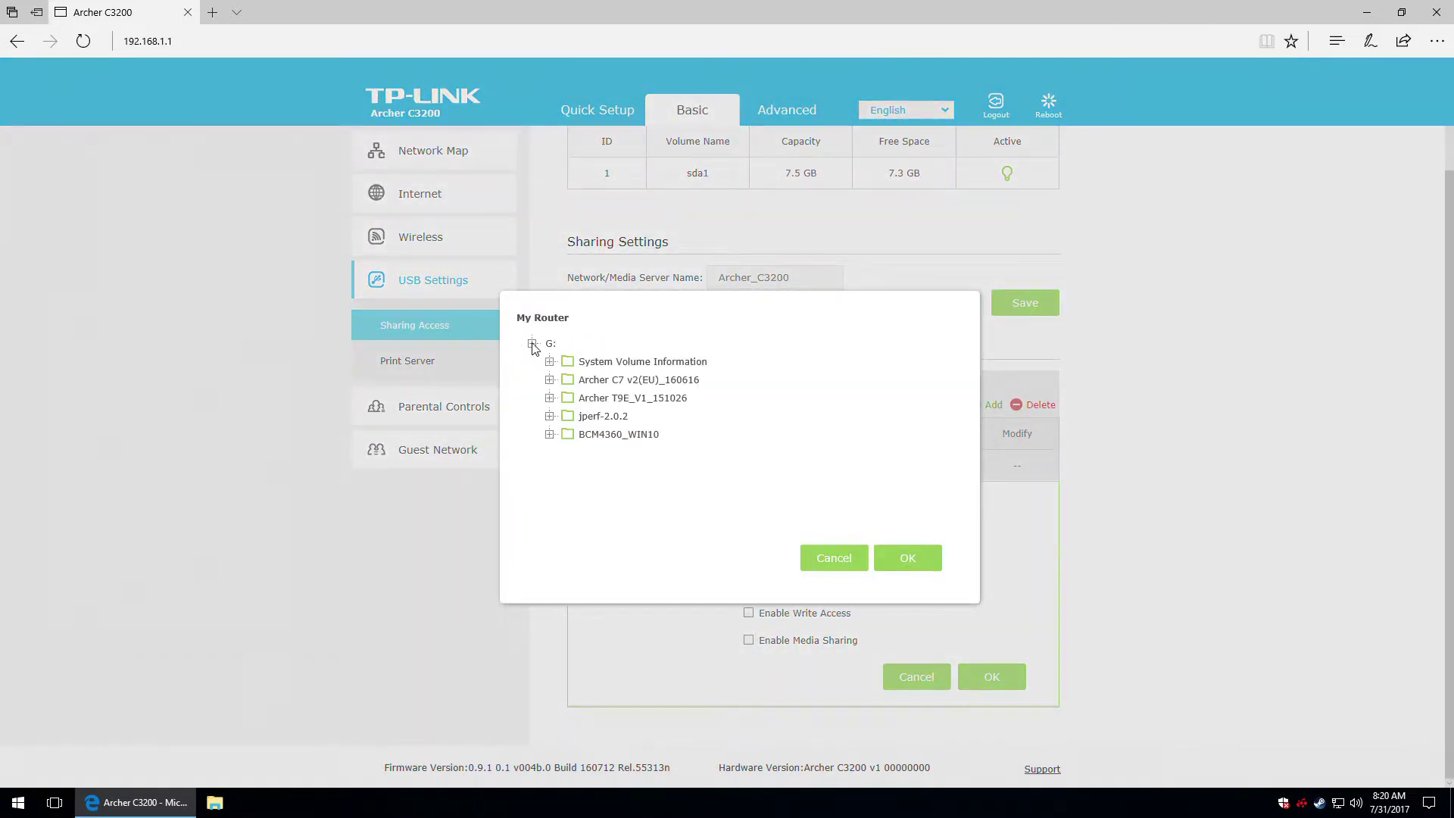
left_click(611, 435)
left_click(922, 562)
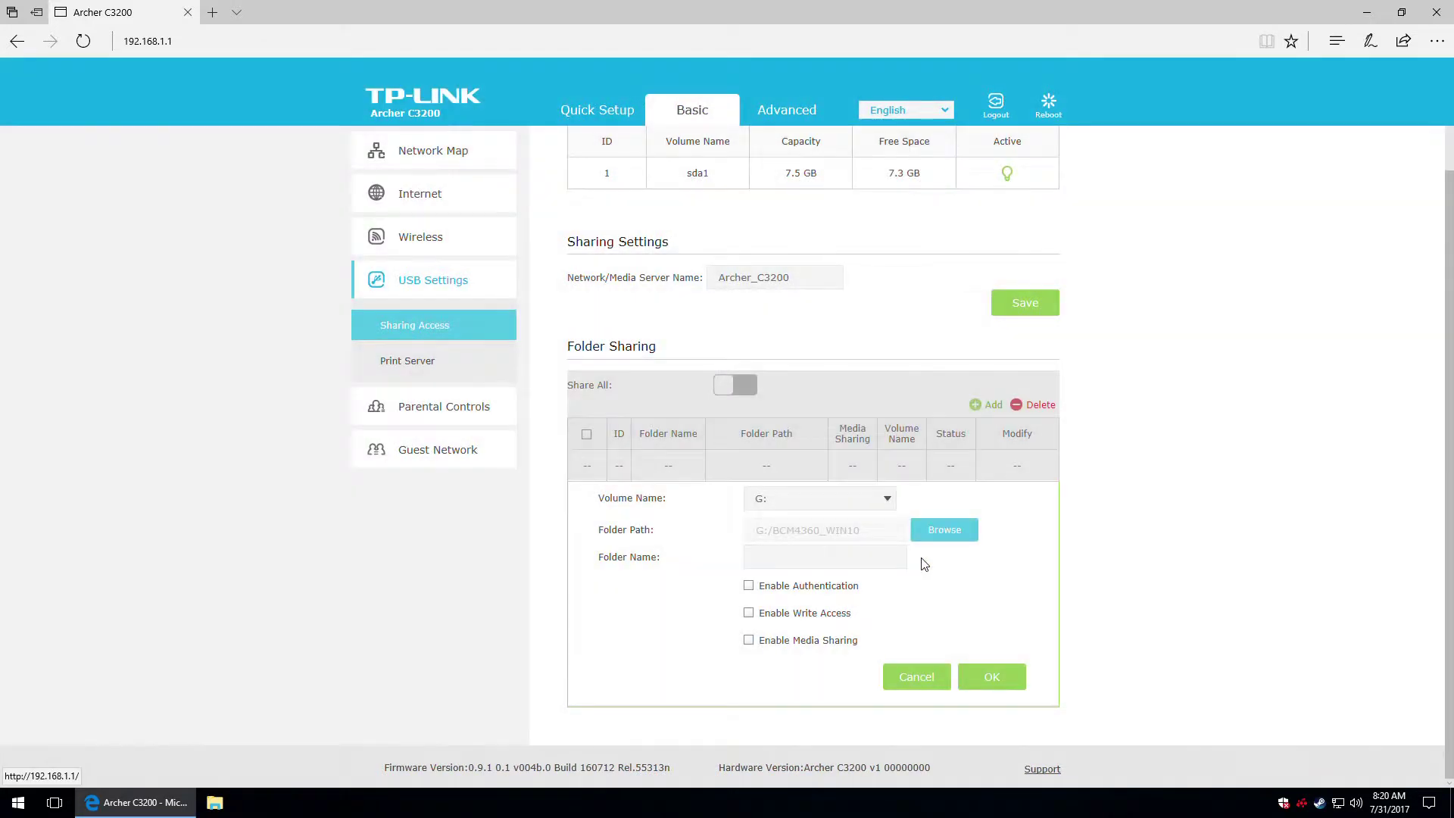
Name the share 'test', enable authentication and write access, and save it
left_click(801, 558)
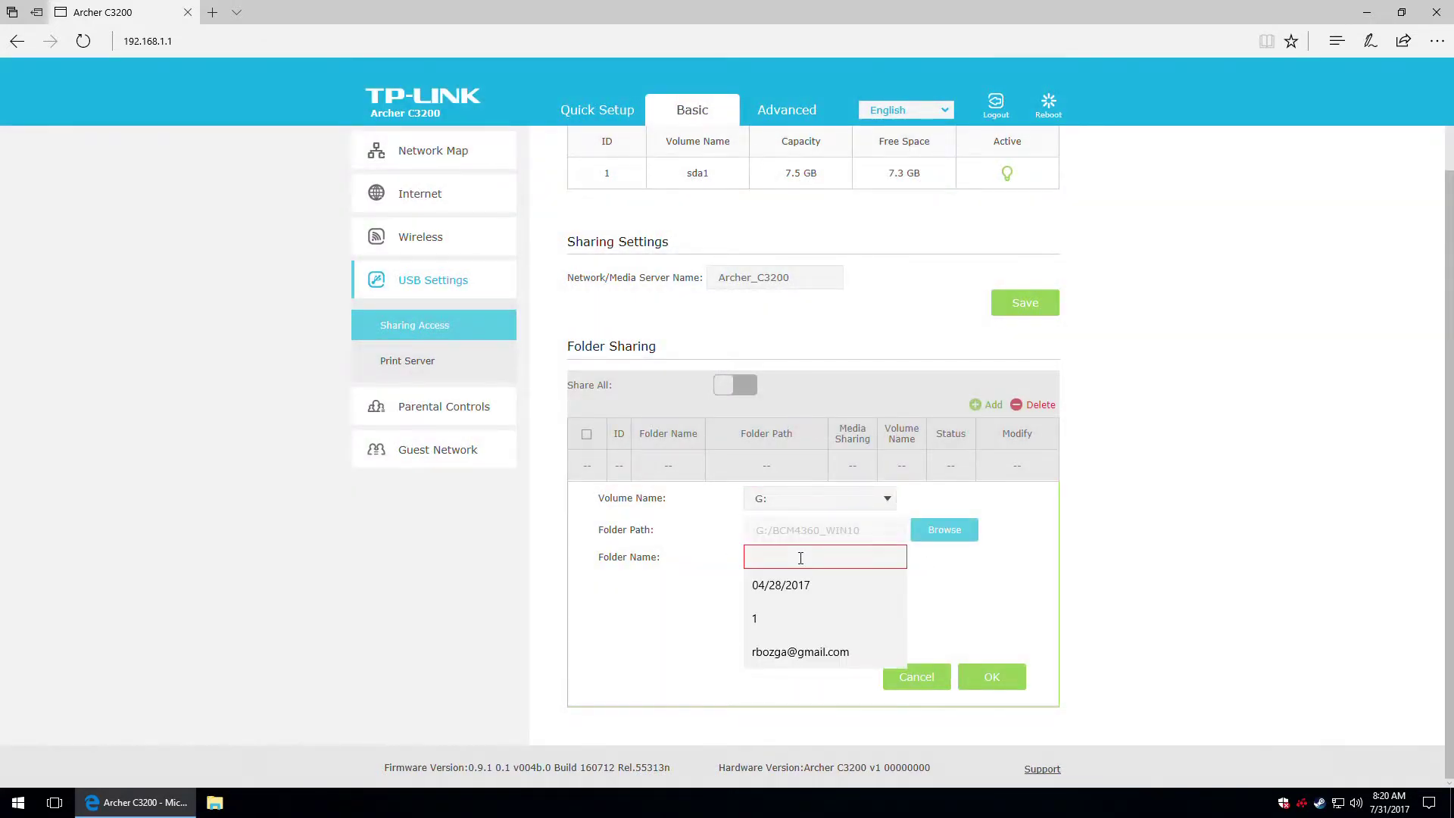
type("test")
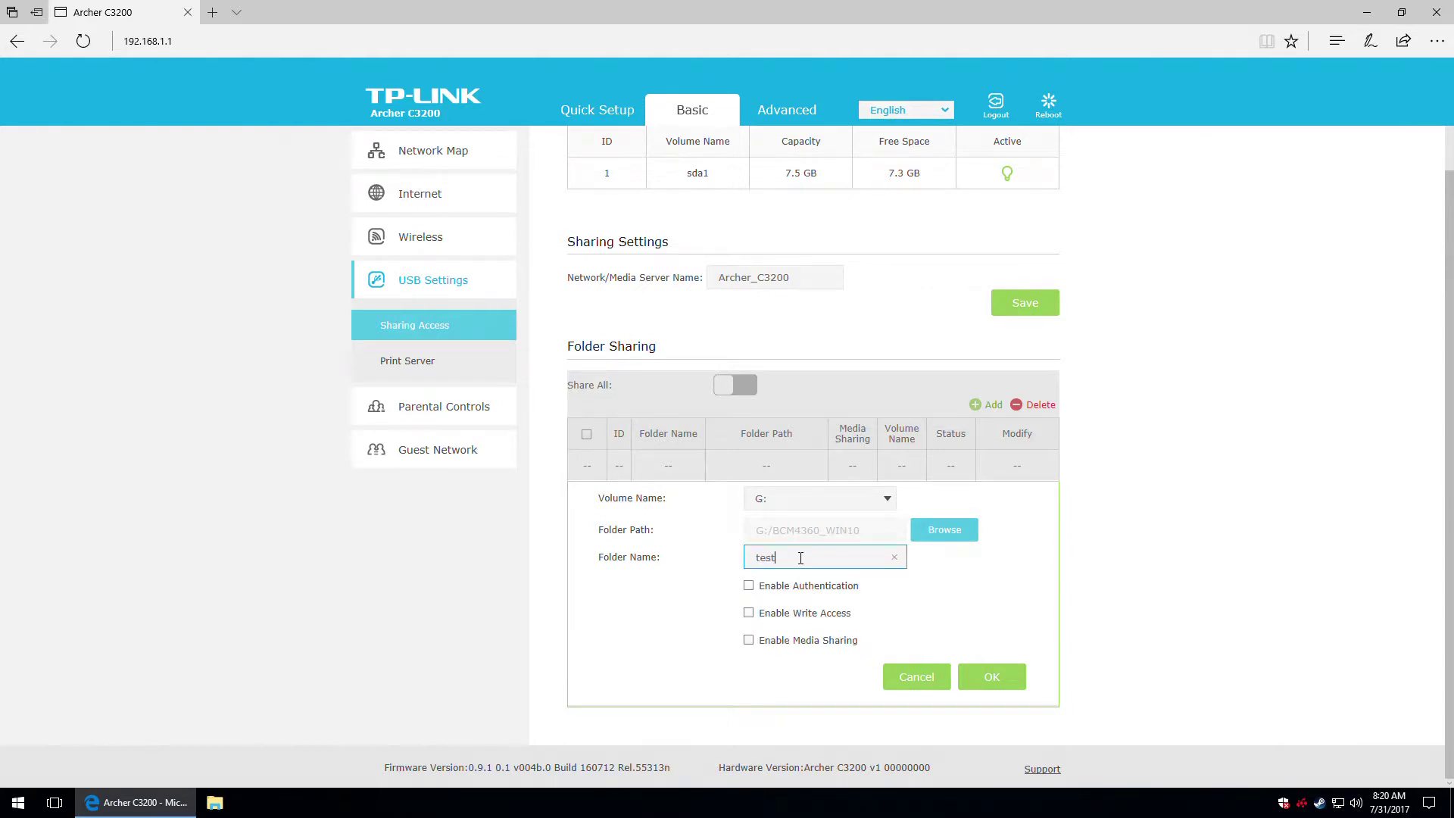
left_click(749, 588)
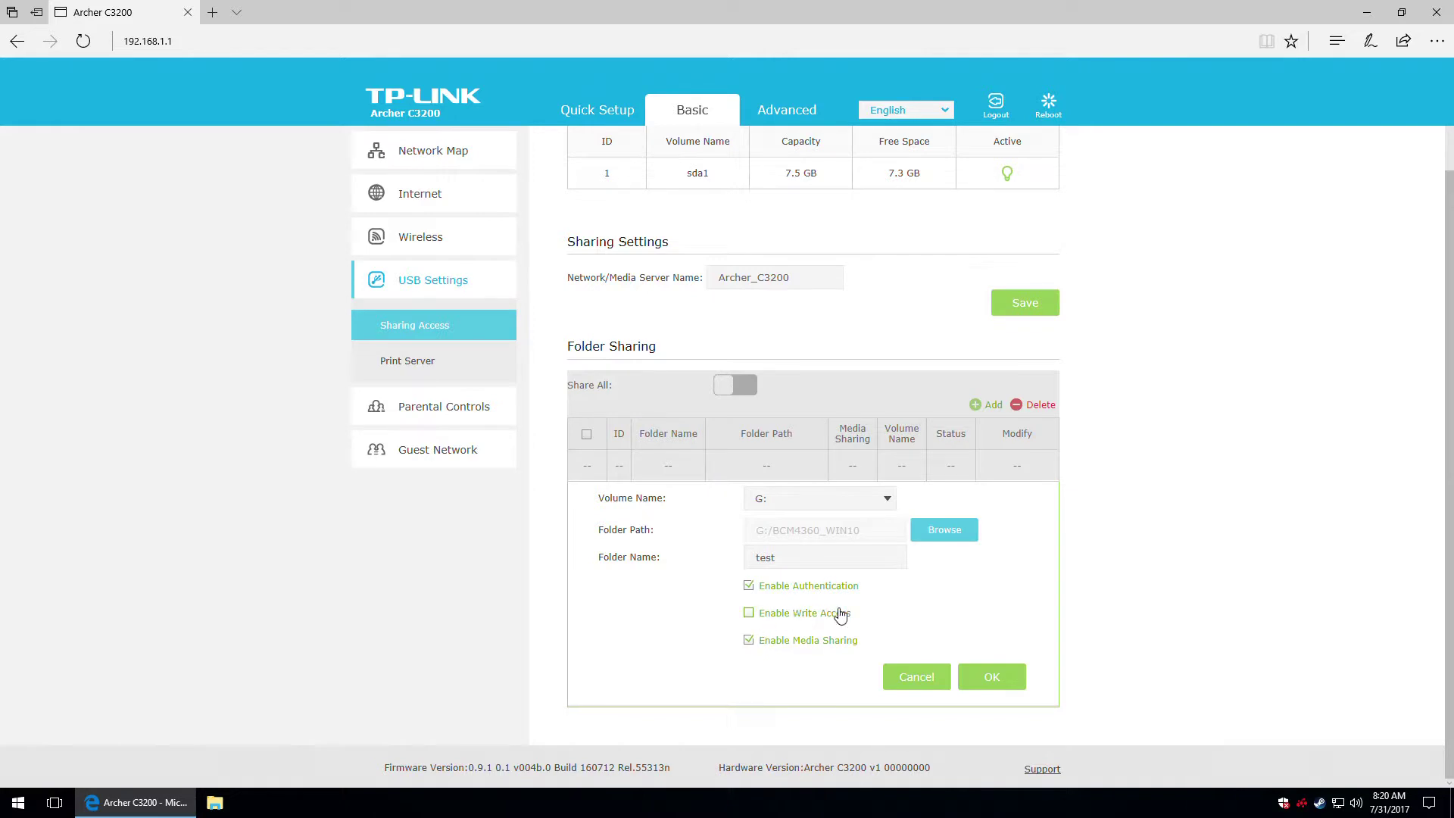
left_click(771, 616)
left_click(1008, 678)
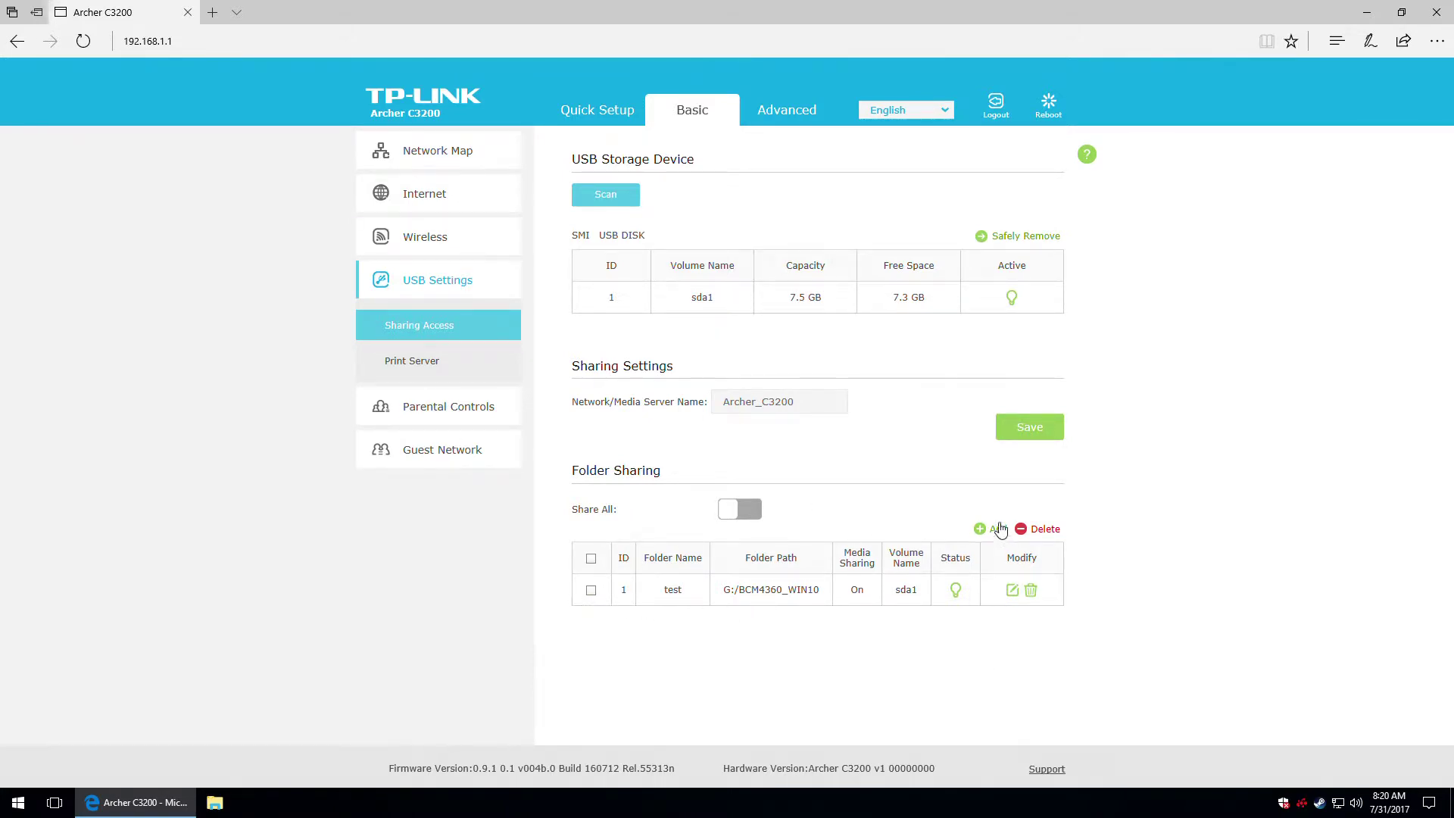
Open the test share's settings for review and close them without changes
left_click(1014, 590)
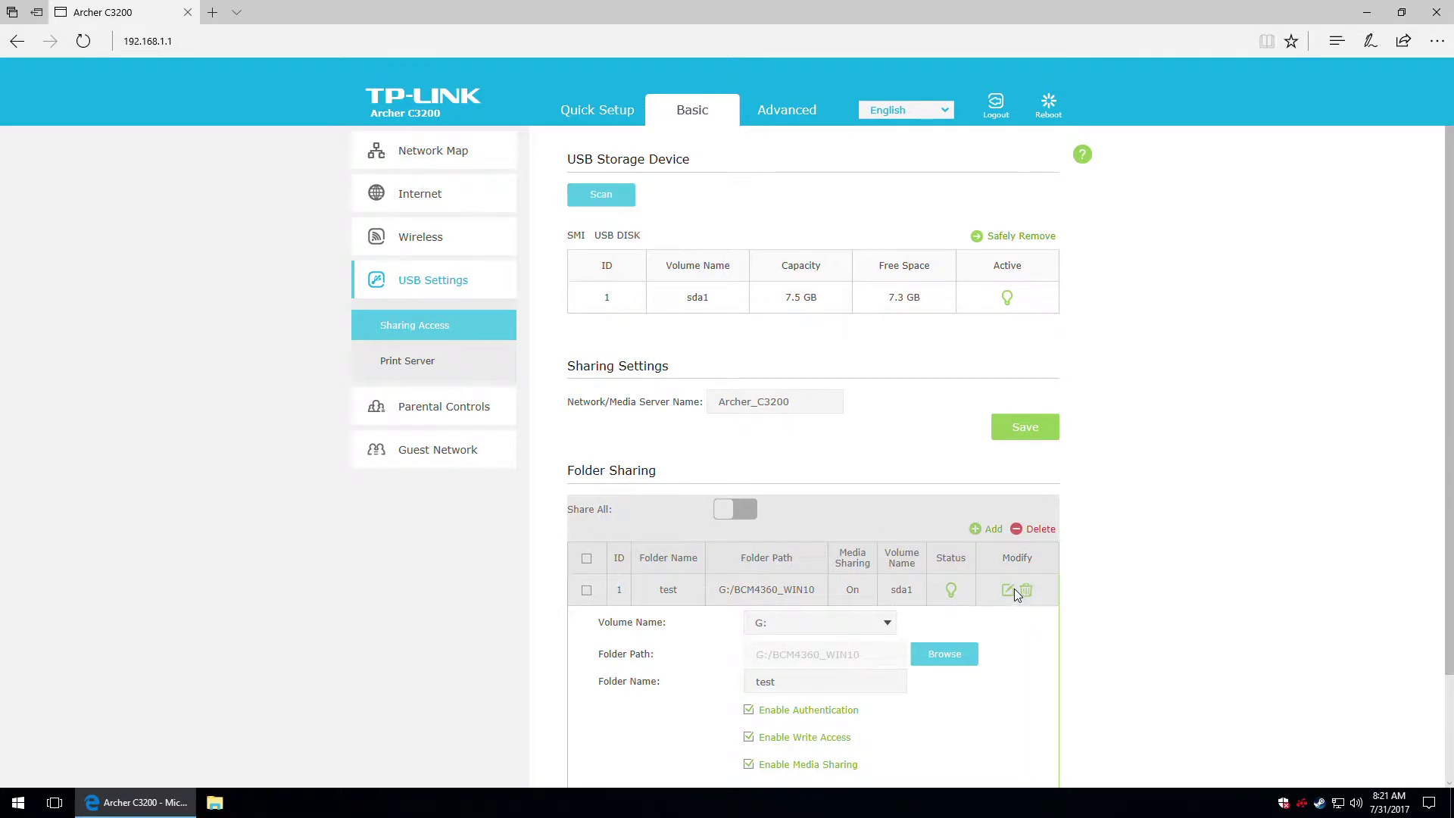
scroll(1010, 594, "down", 2)
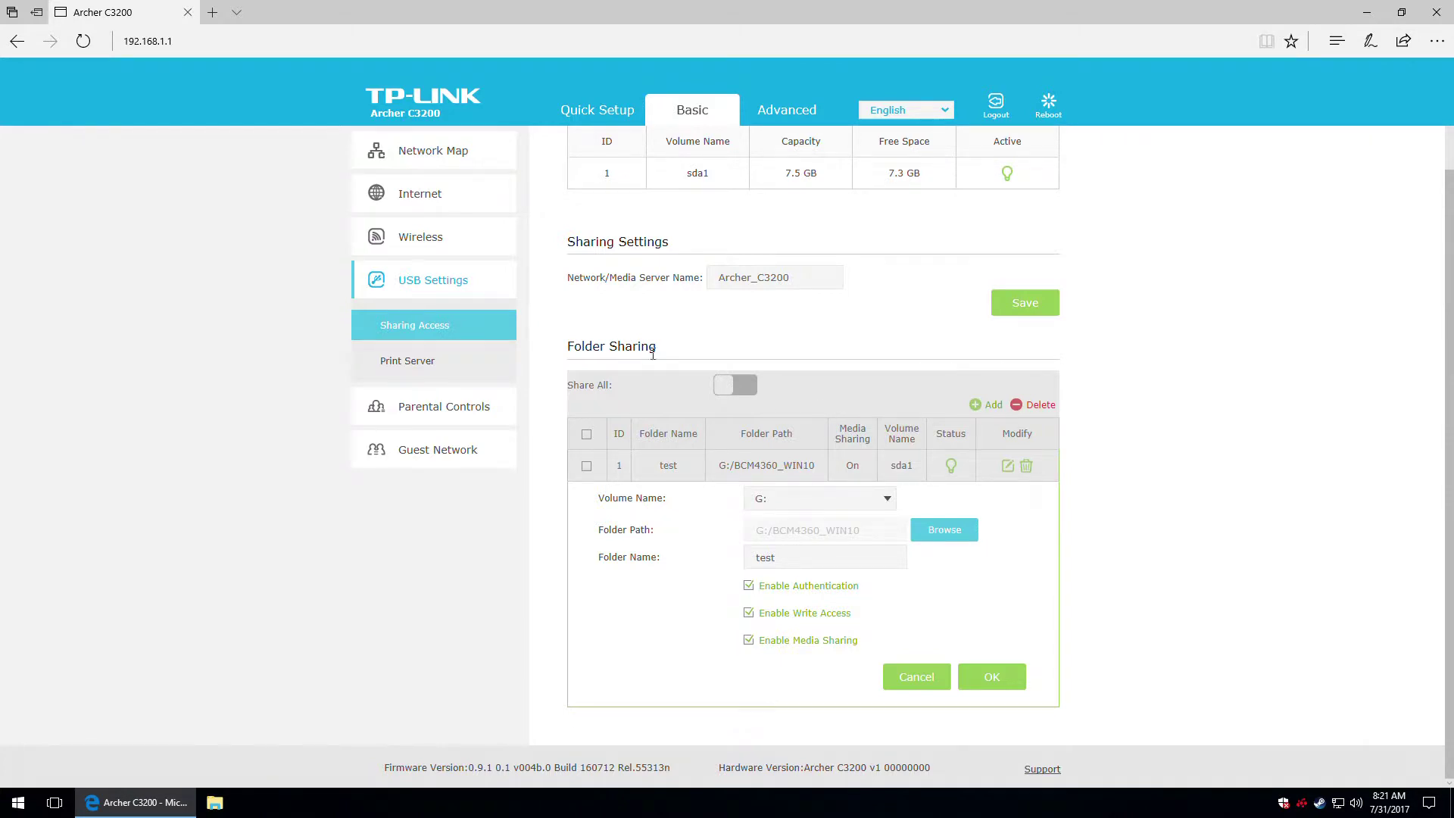
scroll(644, 379, "up", 2)
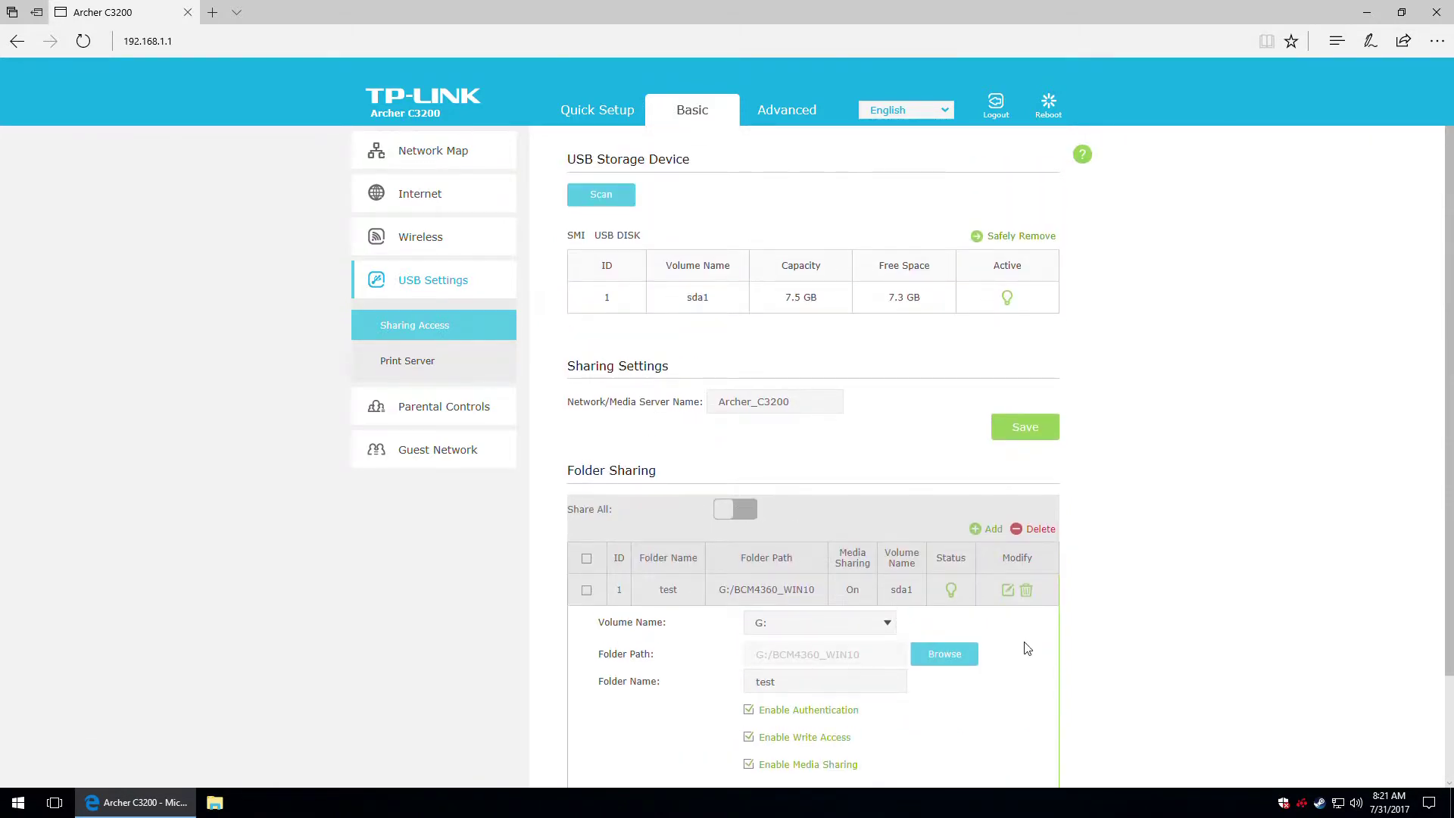
scroll(1030, 650, "down", 2)
left_click(911, 681)
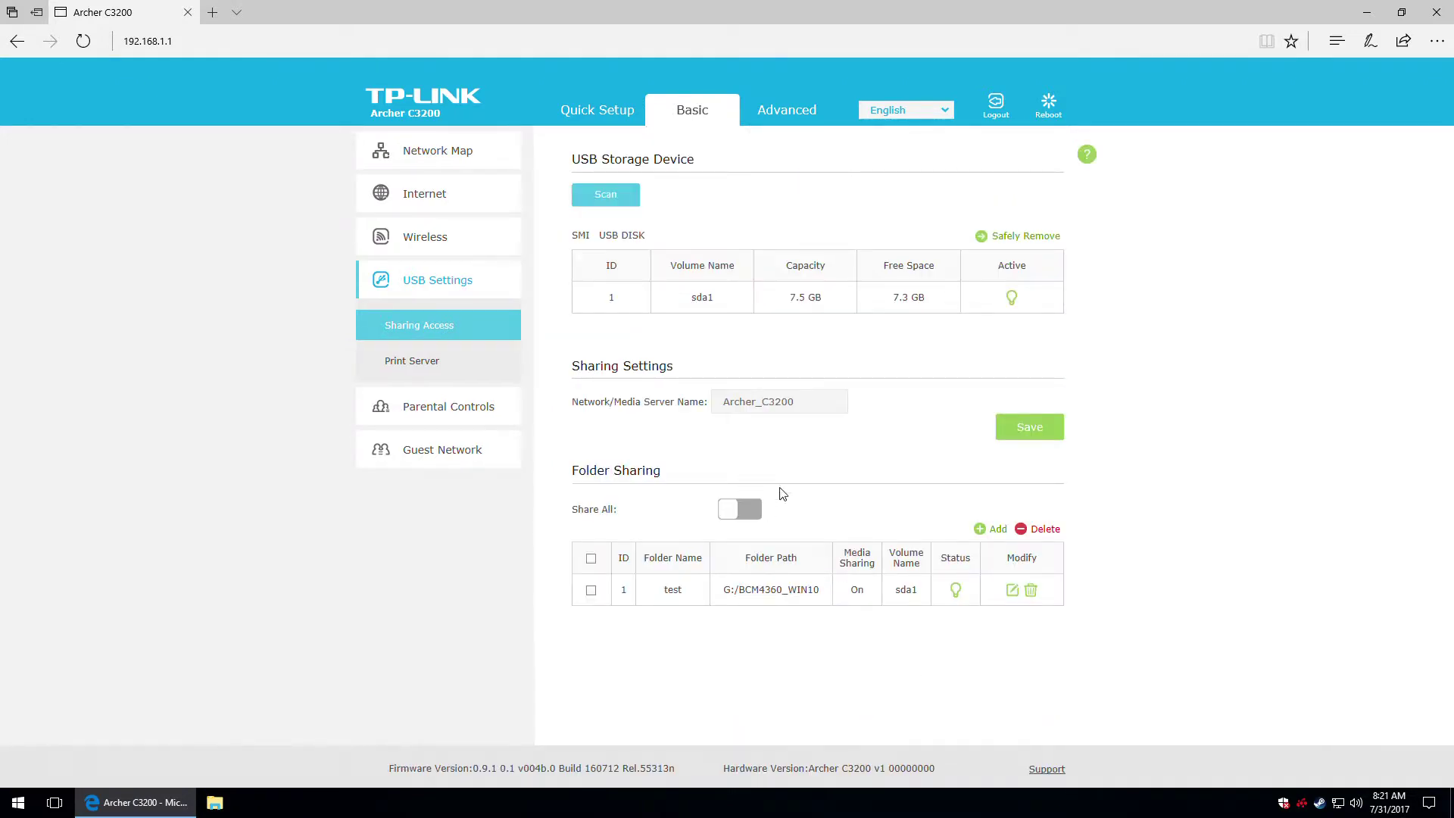
Switch on Share All with Enable Authentication, then go to Print Server
left_click(741, 513)
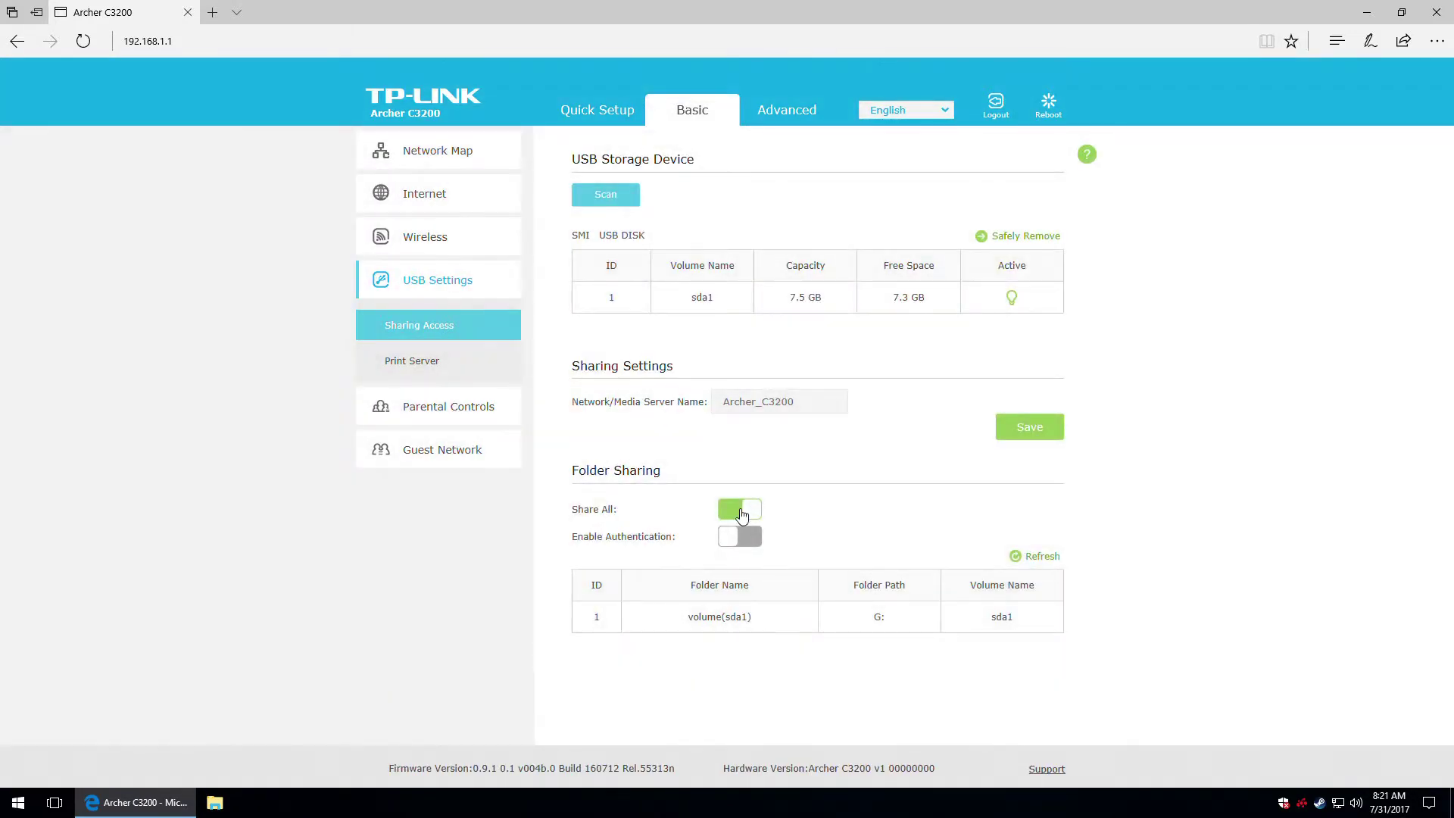
left_click(748, 538)
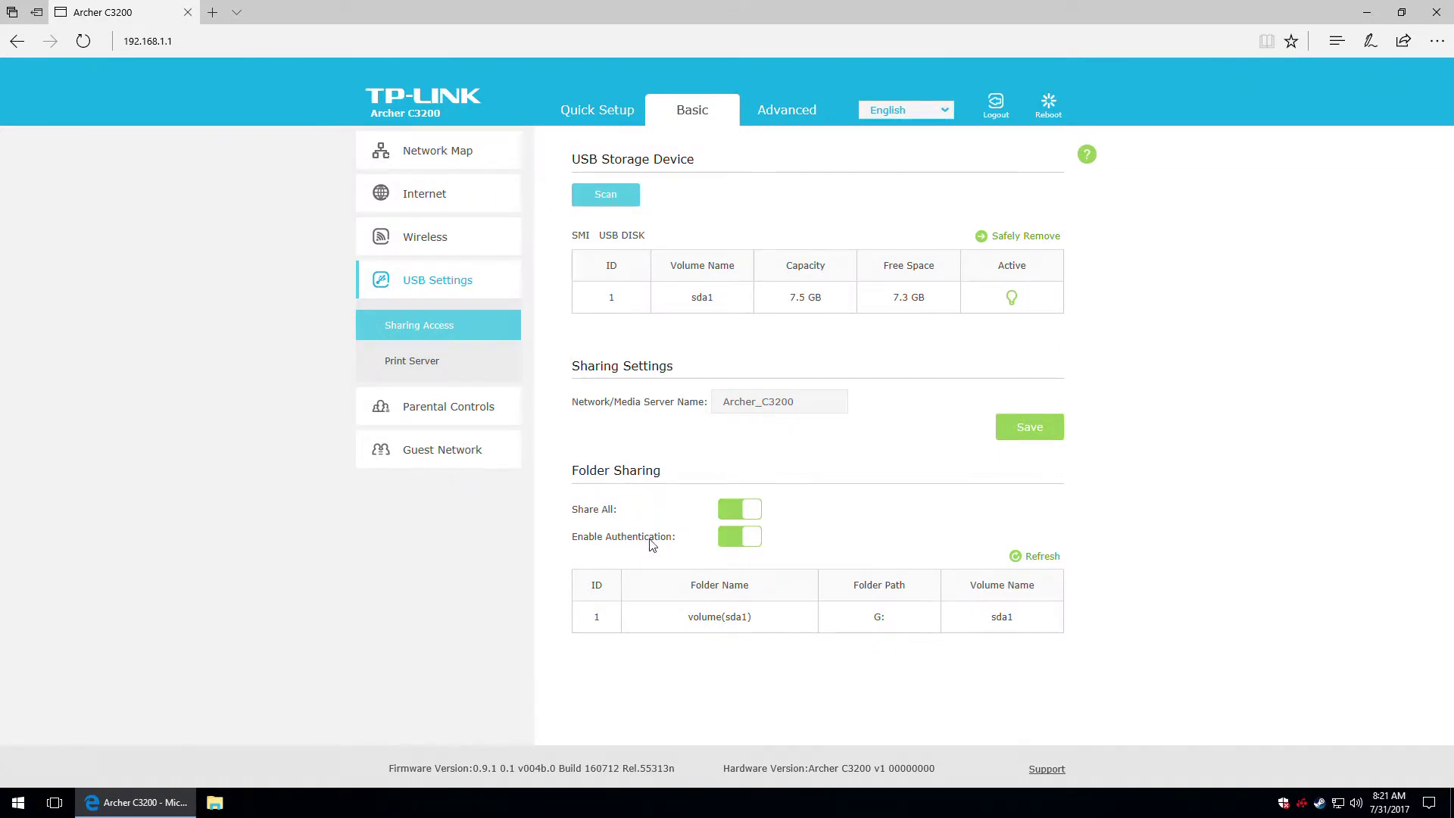
left_click(734, 537)
left_click(407, 366)
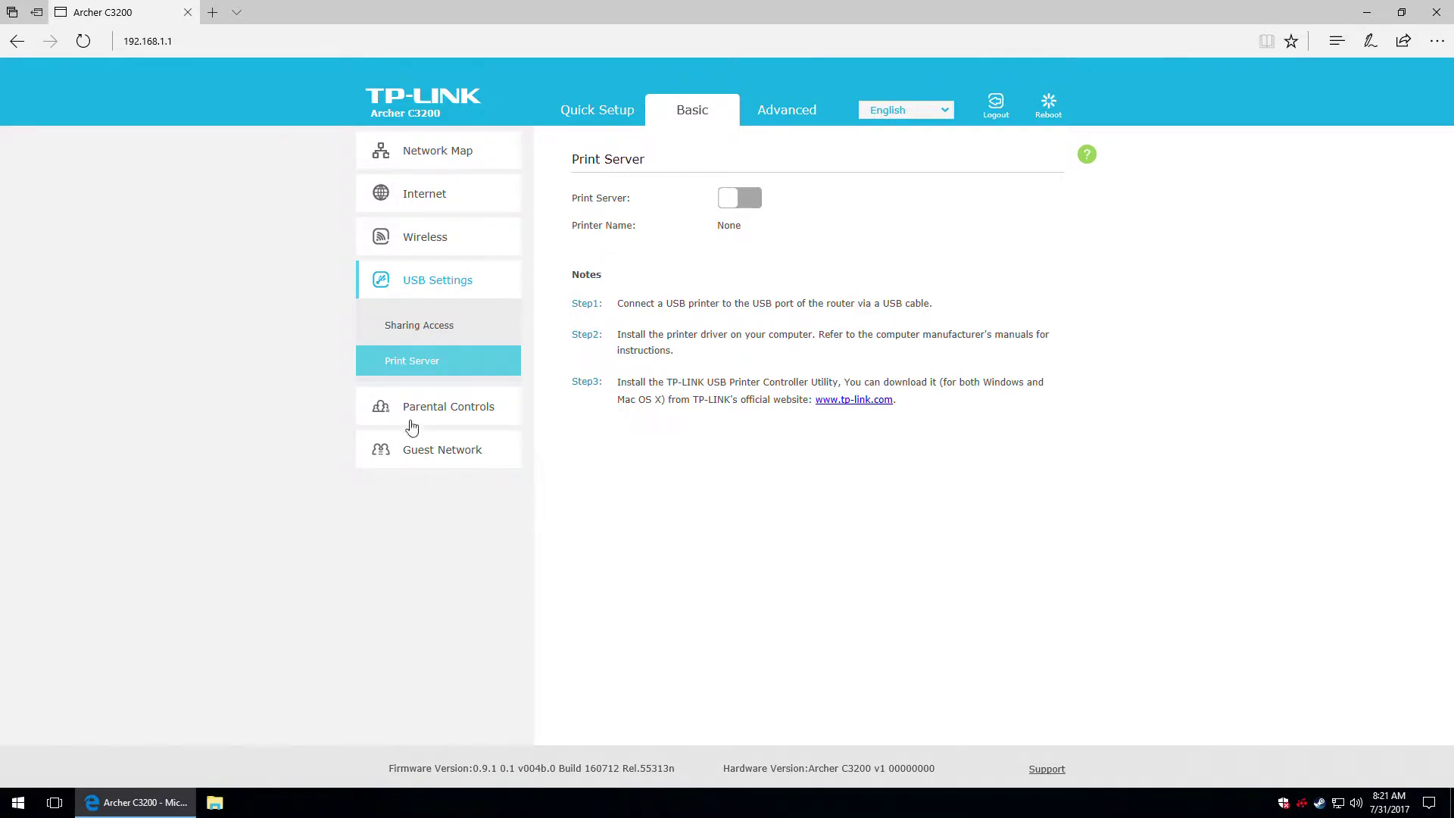
Turn Parental Controls status on and set content restriction to Blacklist
left_click(463, 417)
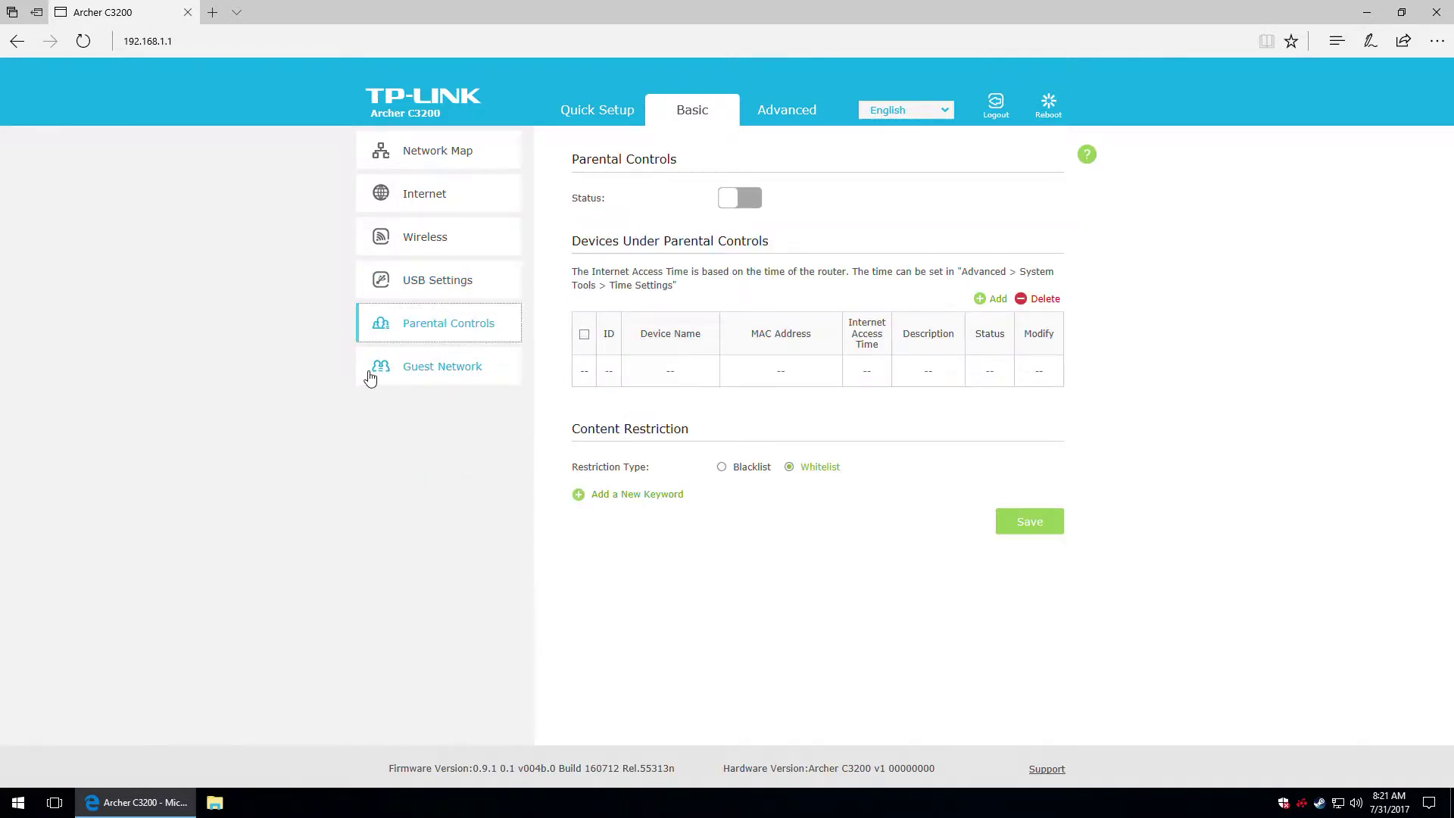
left_click(442, 328)
left_click(743, 198)
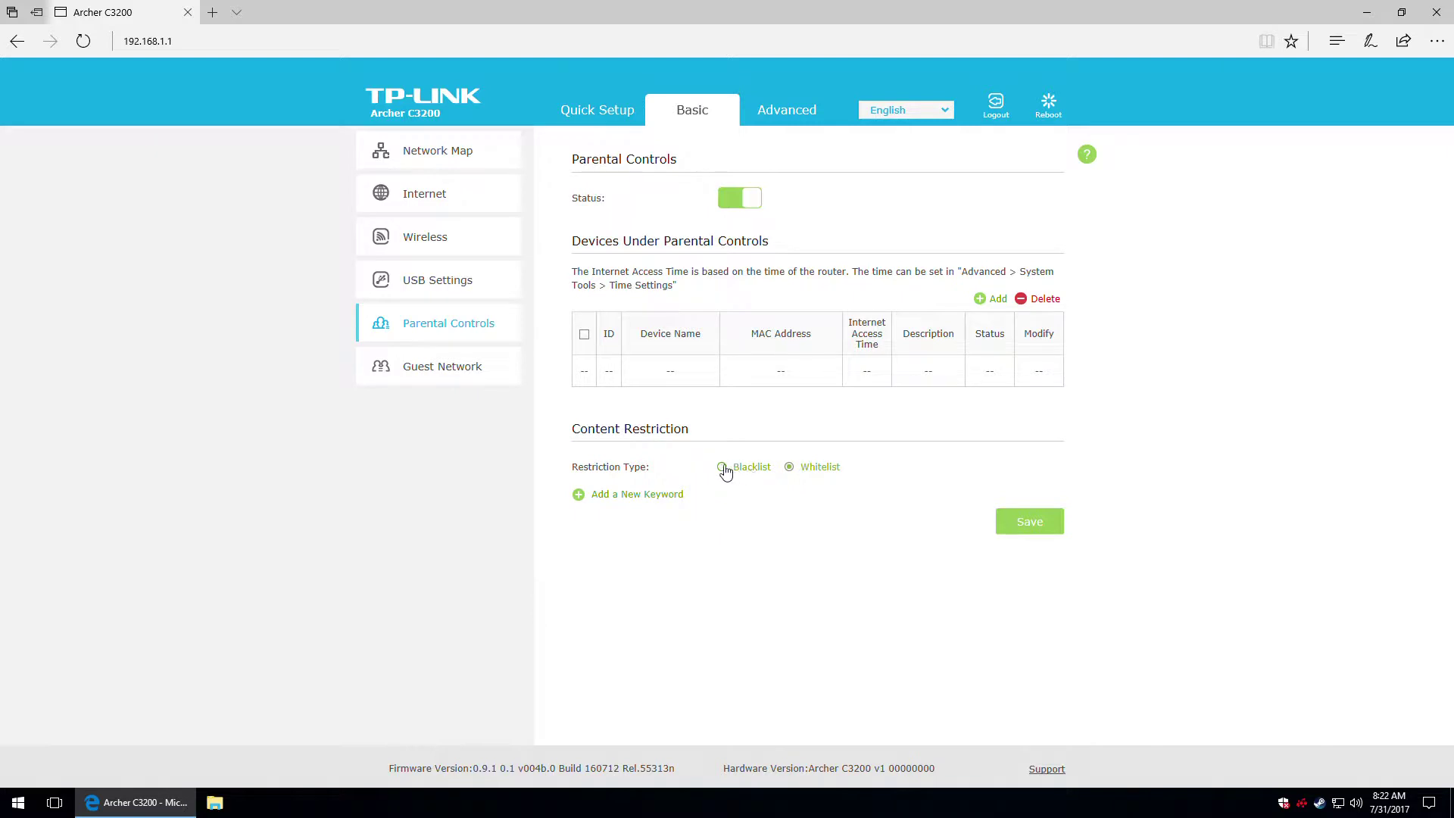
left_click(735, 471)
Add the blocked keyword 'adult' and save
left_click(590, 496)
left_click(636, 523)
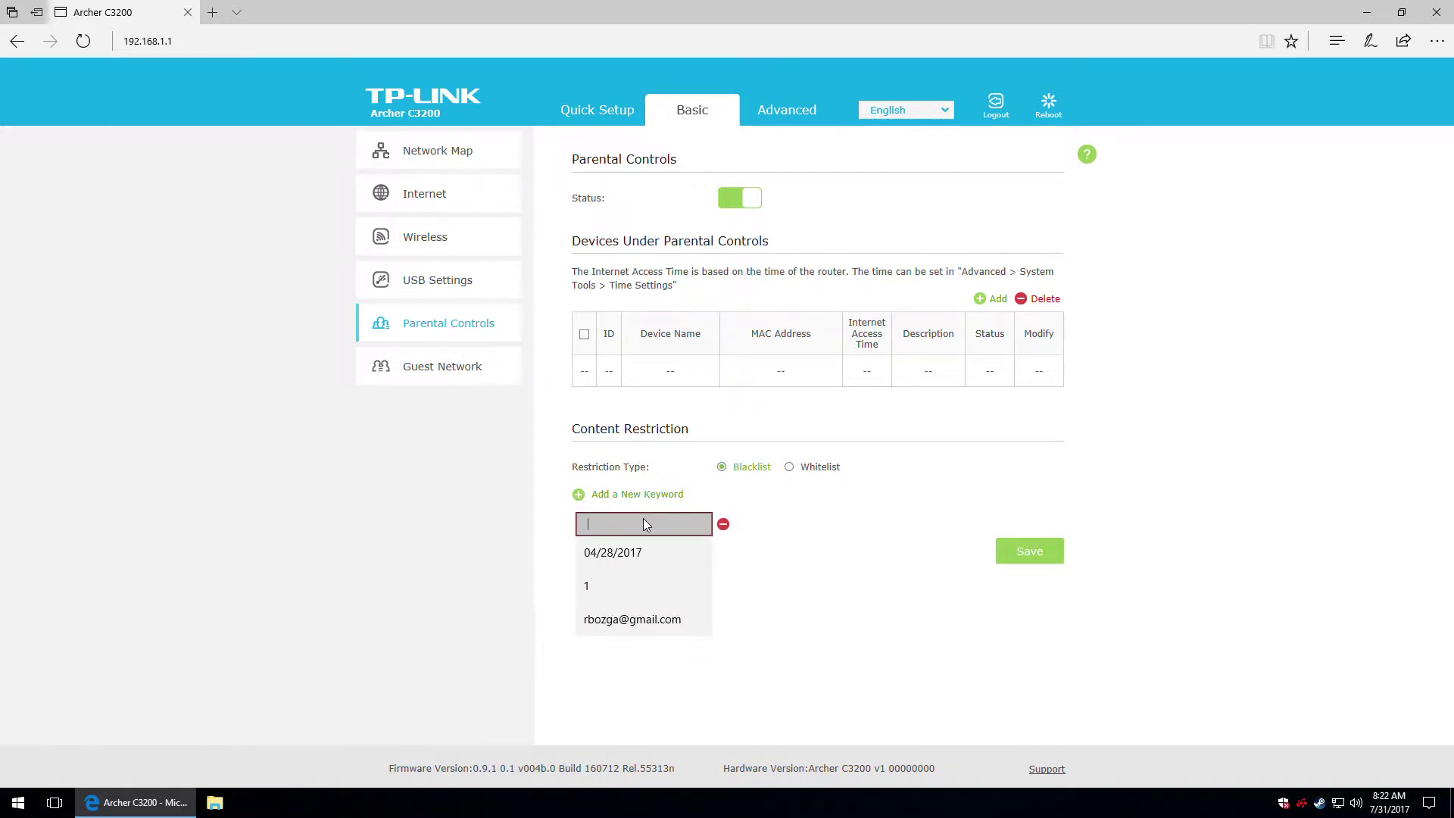
type("adult")
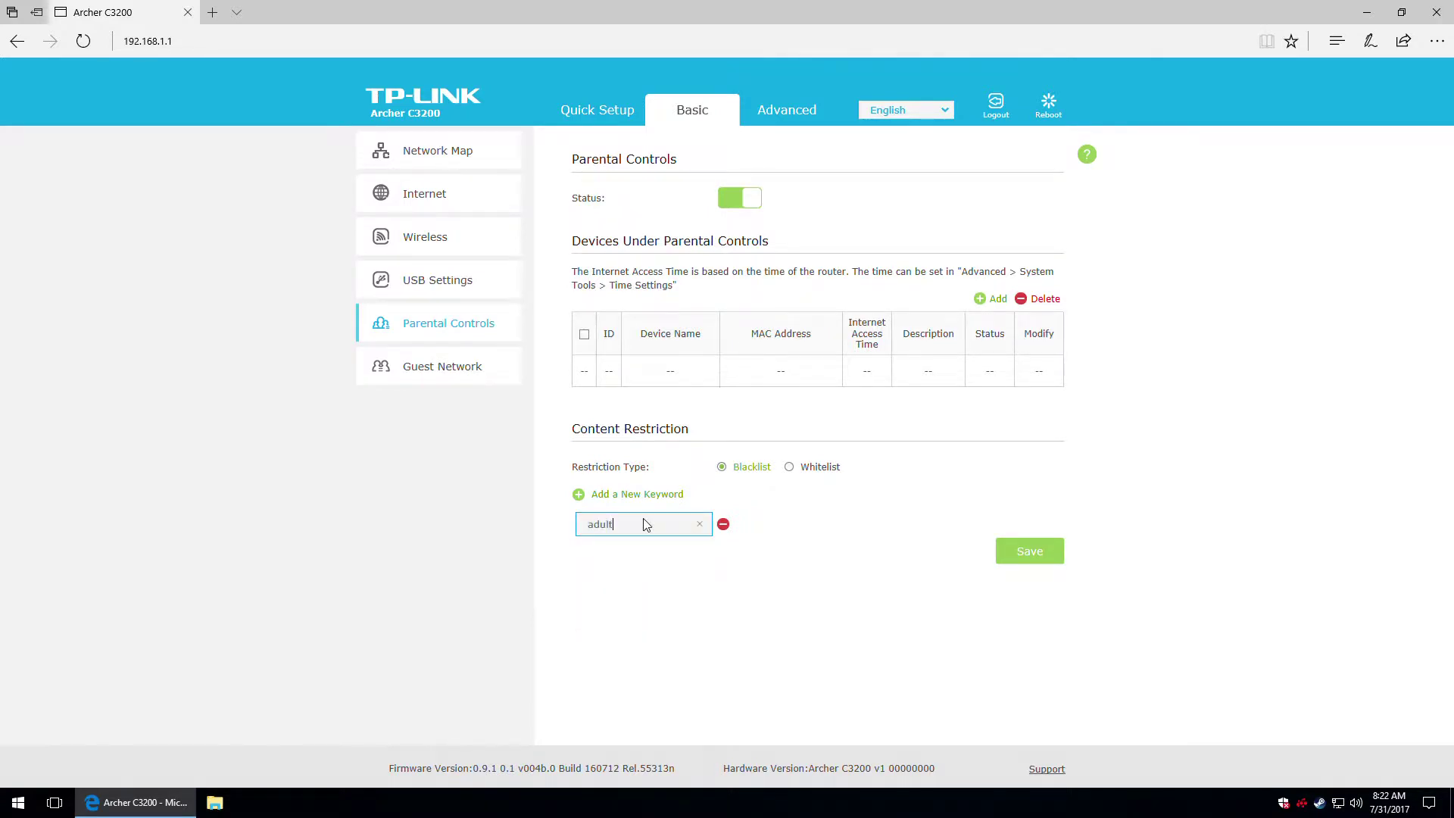
left_click(1039, 555)
Add blocked keywords 'xxx' and 'sex' and save the list
left_click(585, 498)
left_click(584, 498)
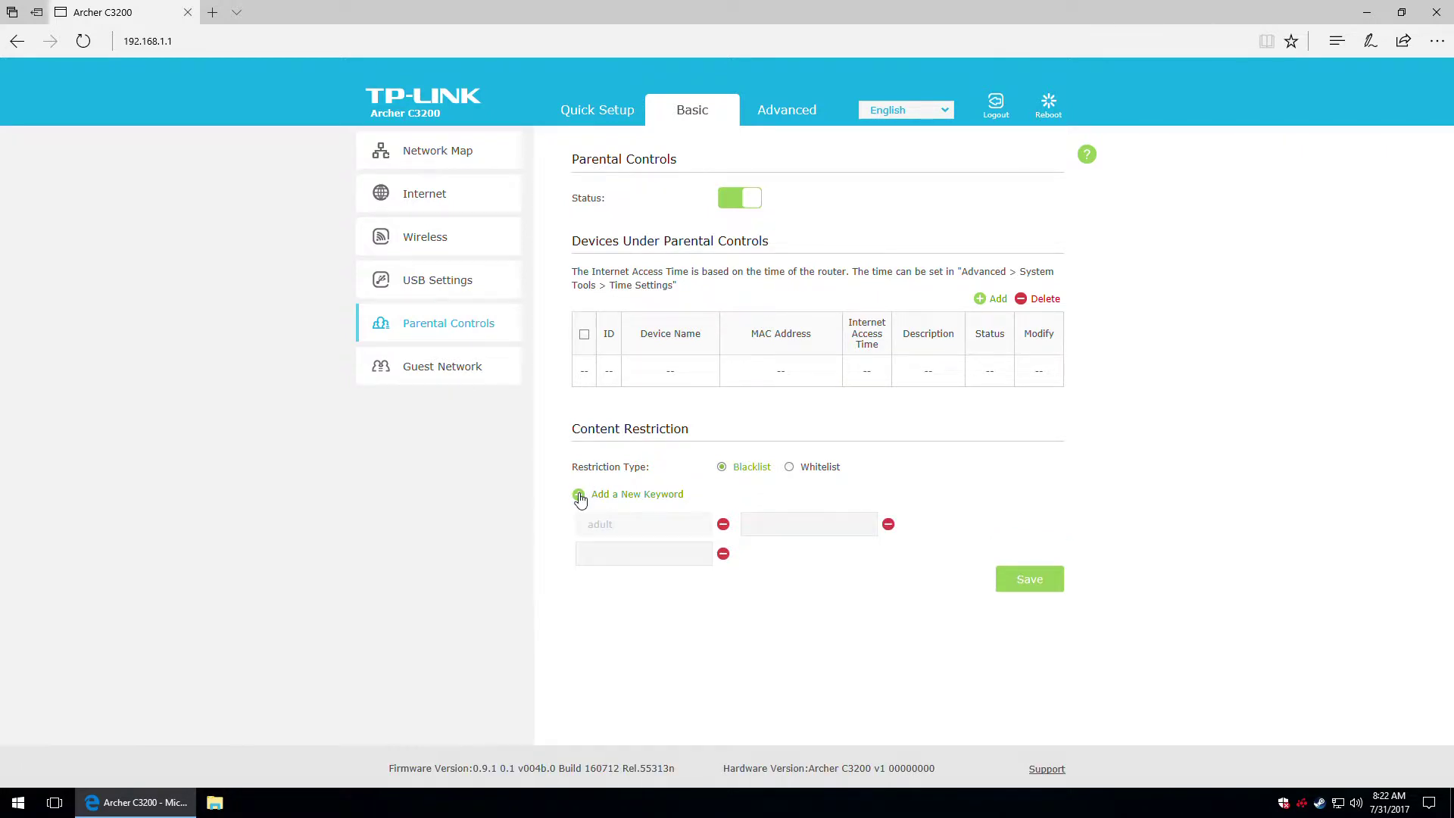
left_click(806, 521)
type("xxx")
left_click(621, 560)
type("sex")
left_click(1052, 582)
Add a controlled device from the connected desktop, described as 'child's computer'
left_click(982, 300)
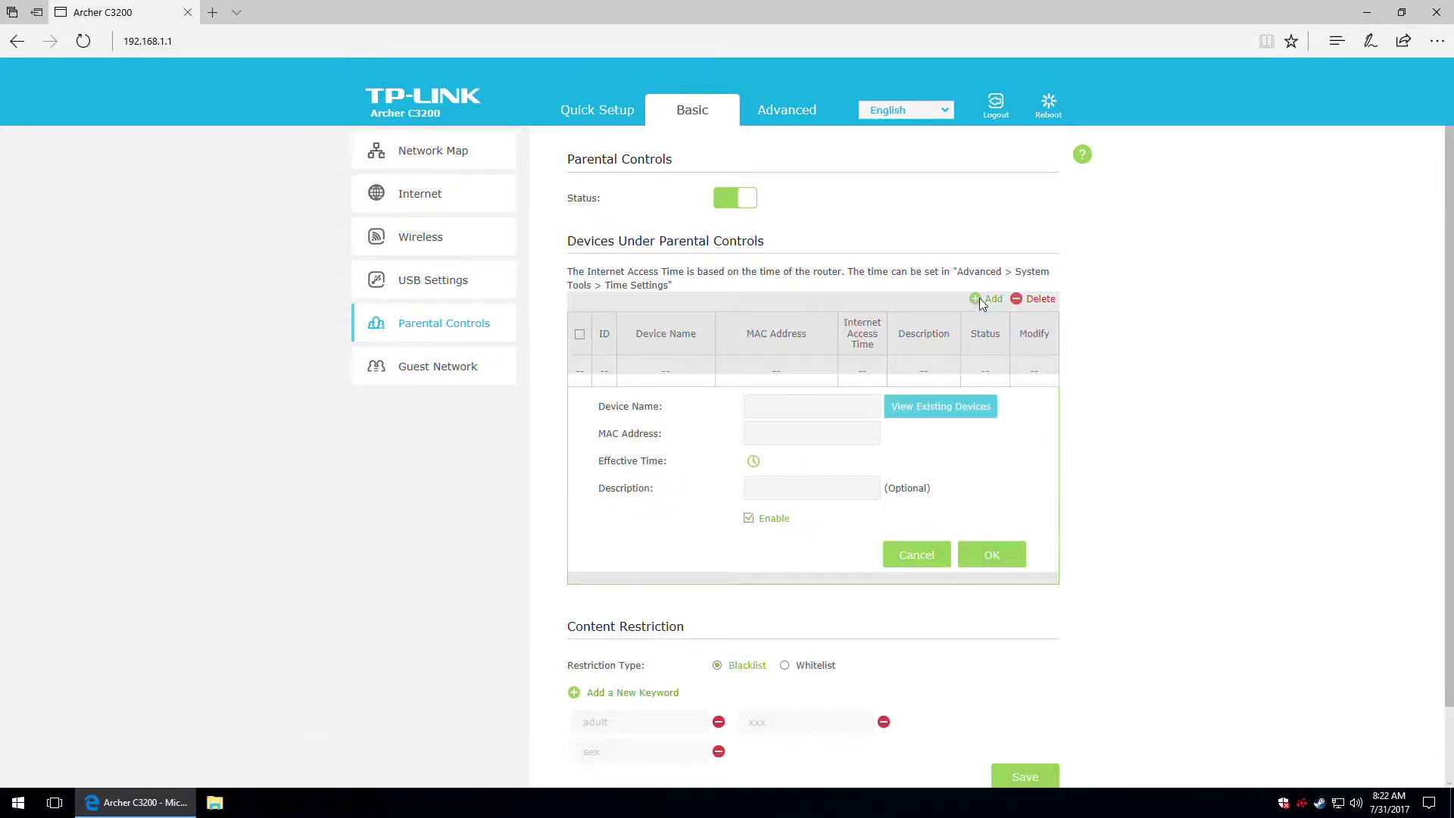
left_click(775, 406)
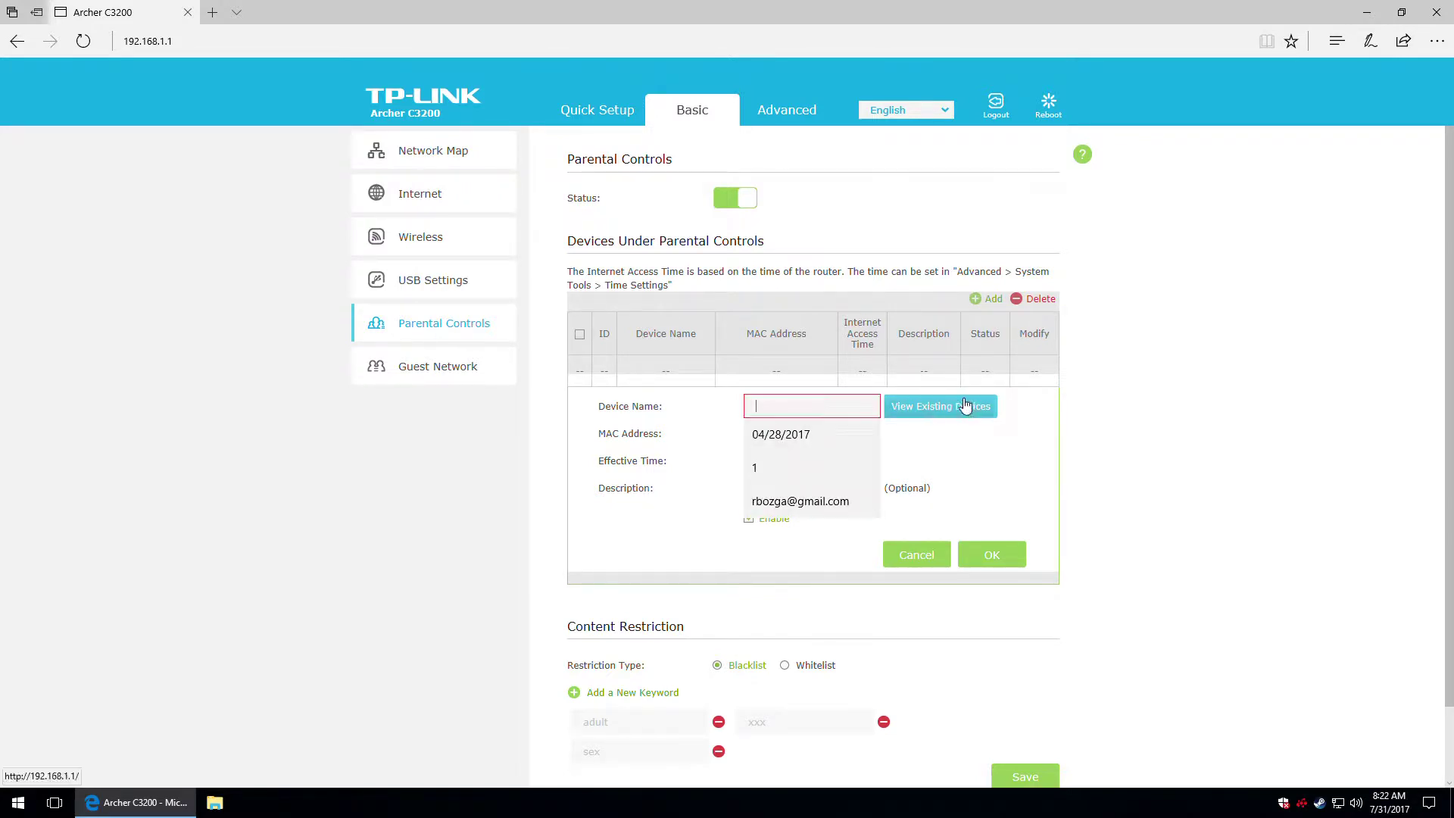
left_click(814, 409)
left_click(941, 403)
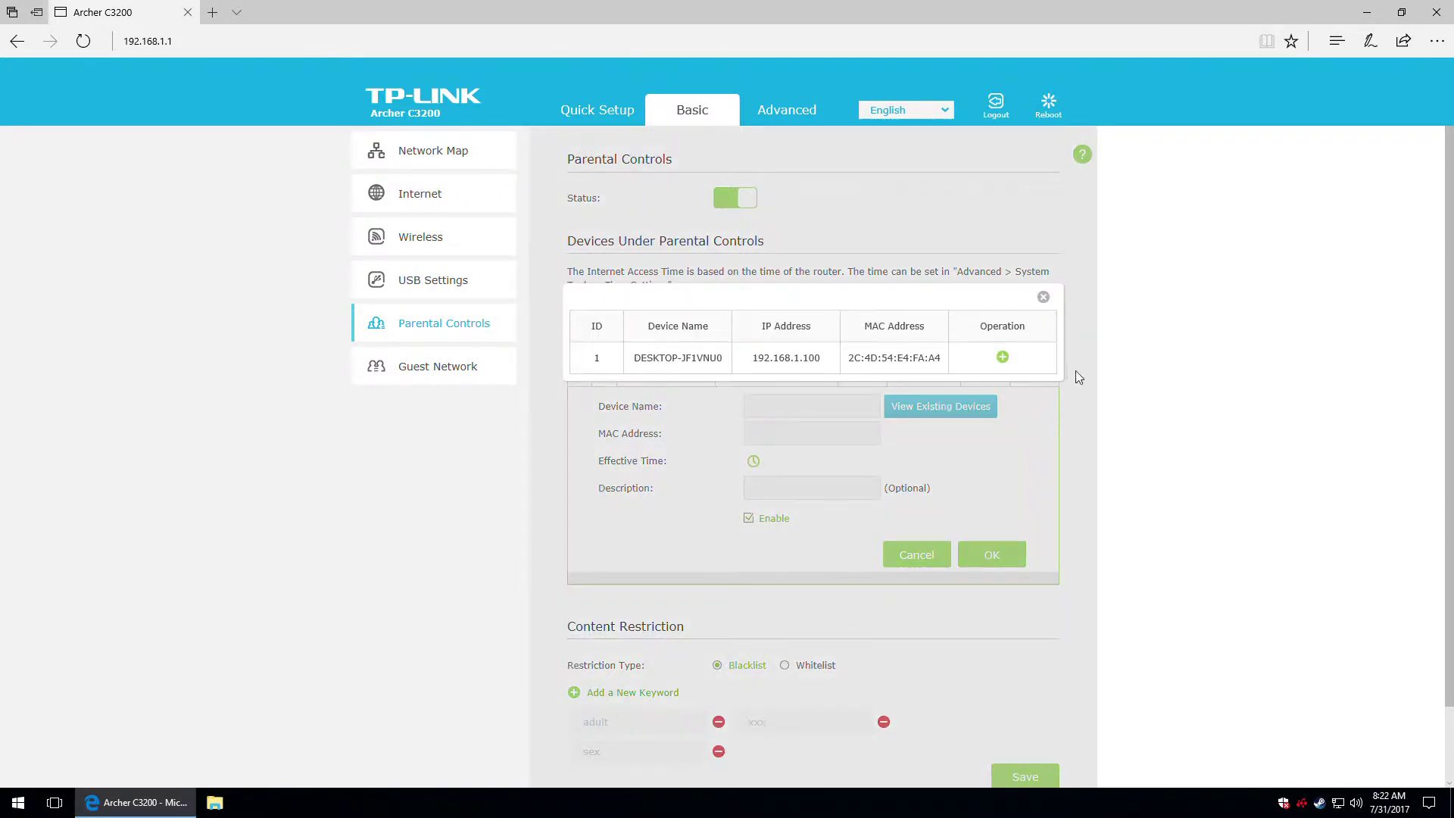
left_click(1003, 358)
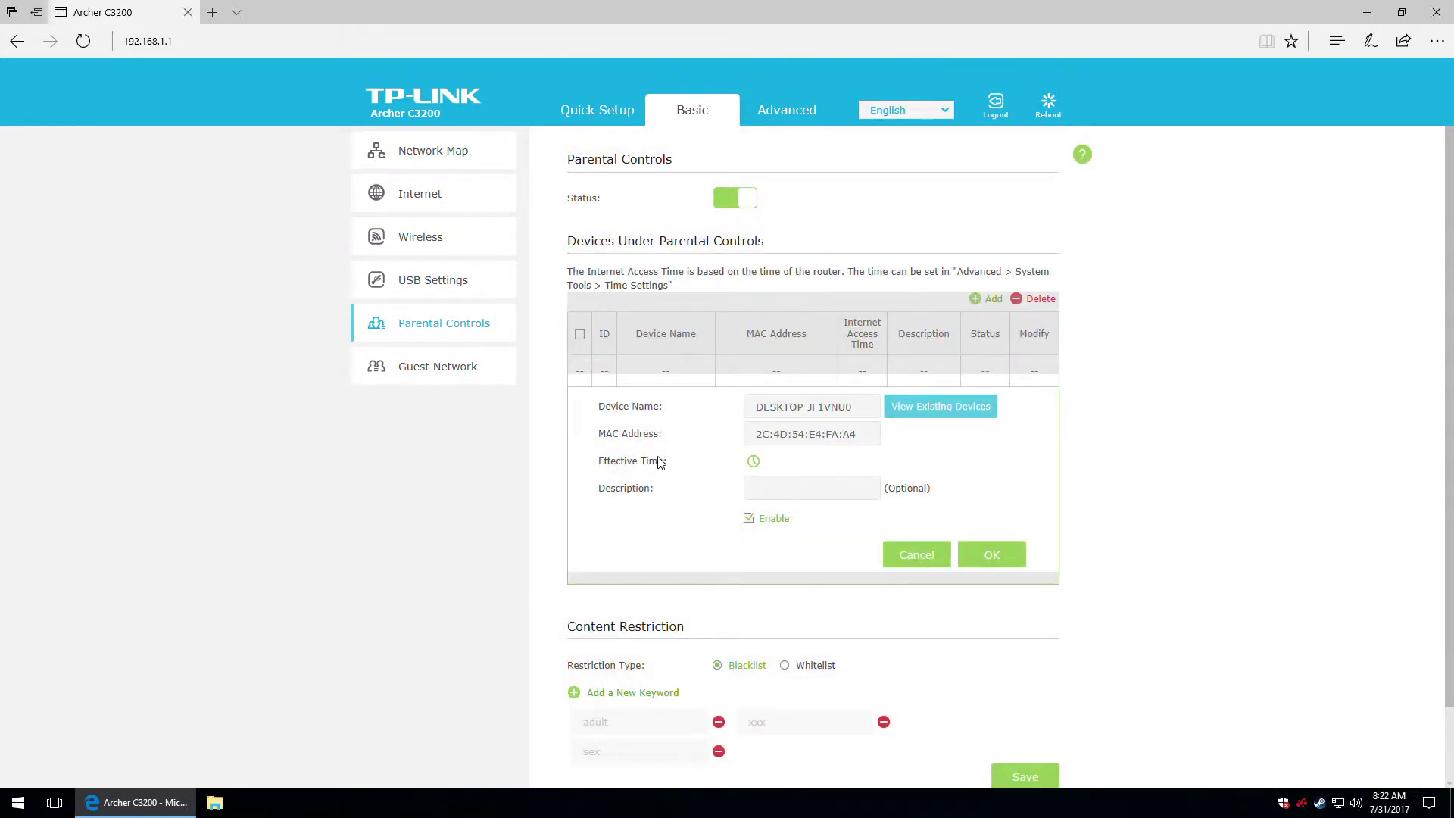
left_click(770, 488)
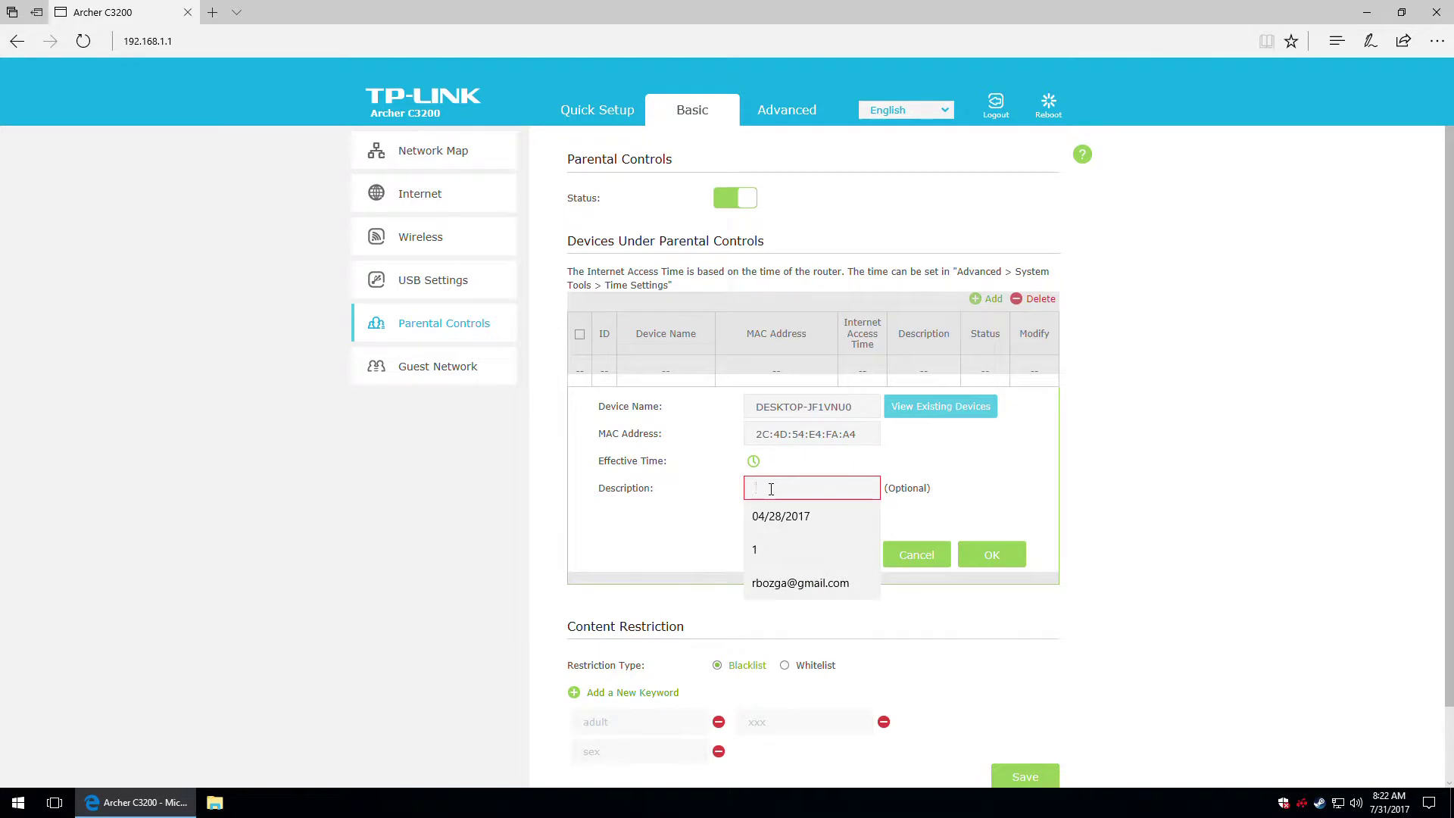
type("child's computer")
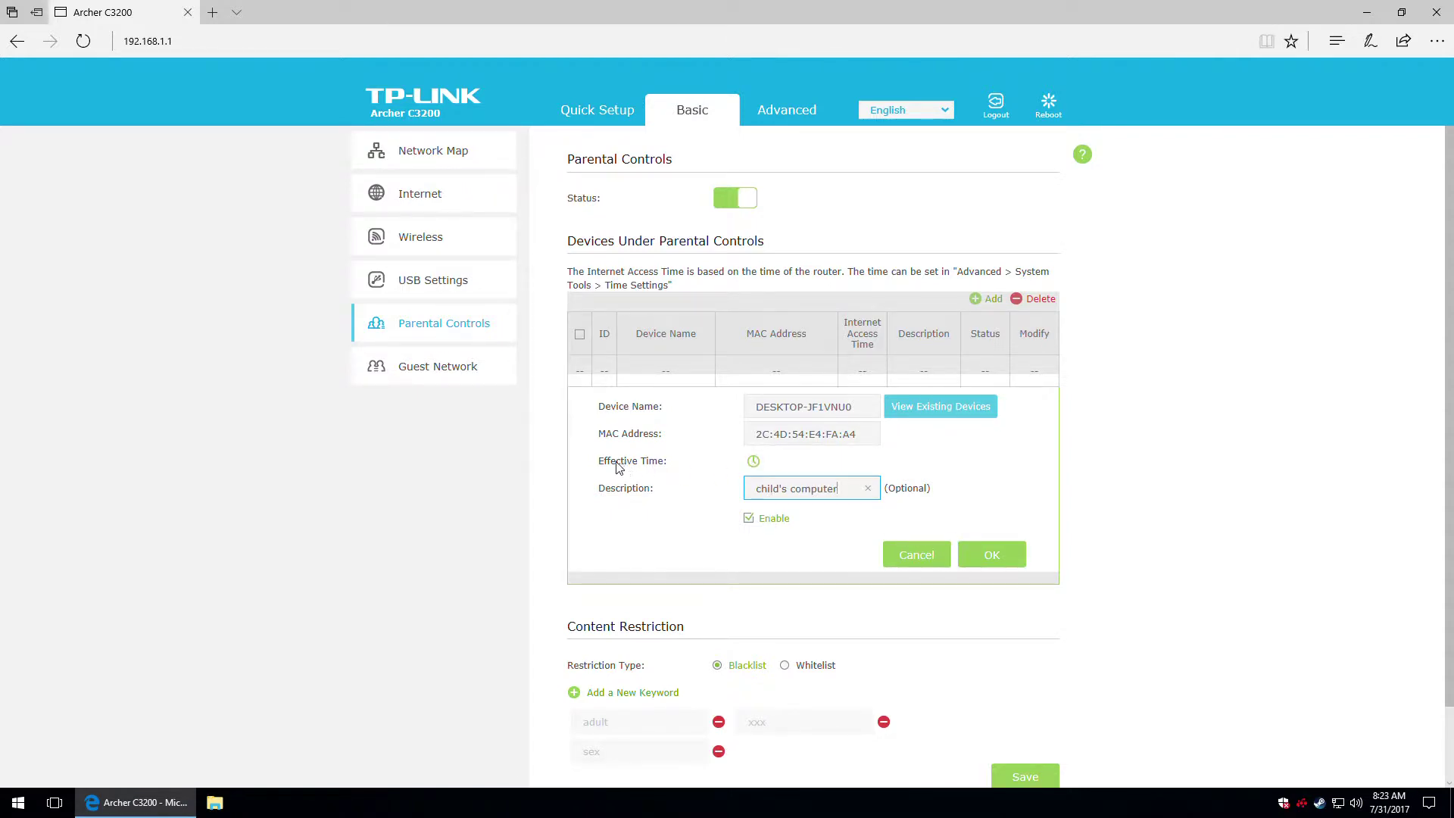
left_click(754, 464)
Mark Sunday/Tuesday 5:00 and 12:00, Friday 6:00, and Monday–Thursday from 2:00, then accept
left_click(528, 305)
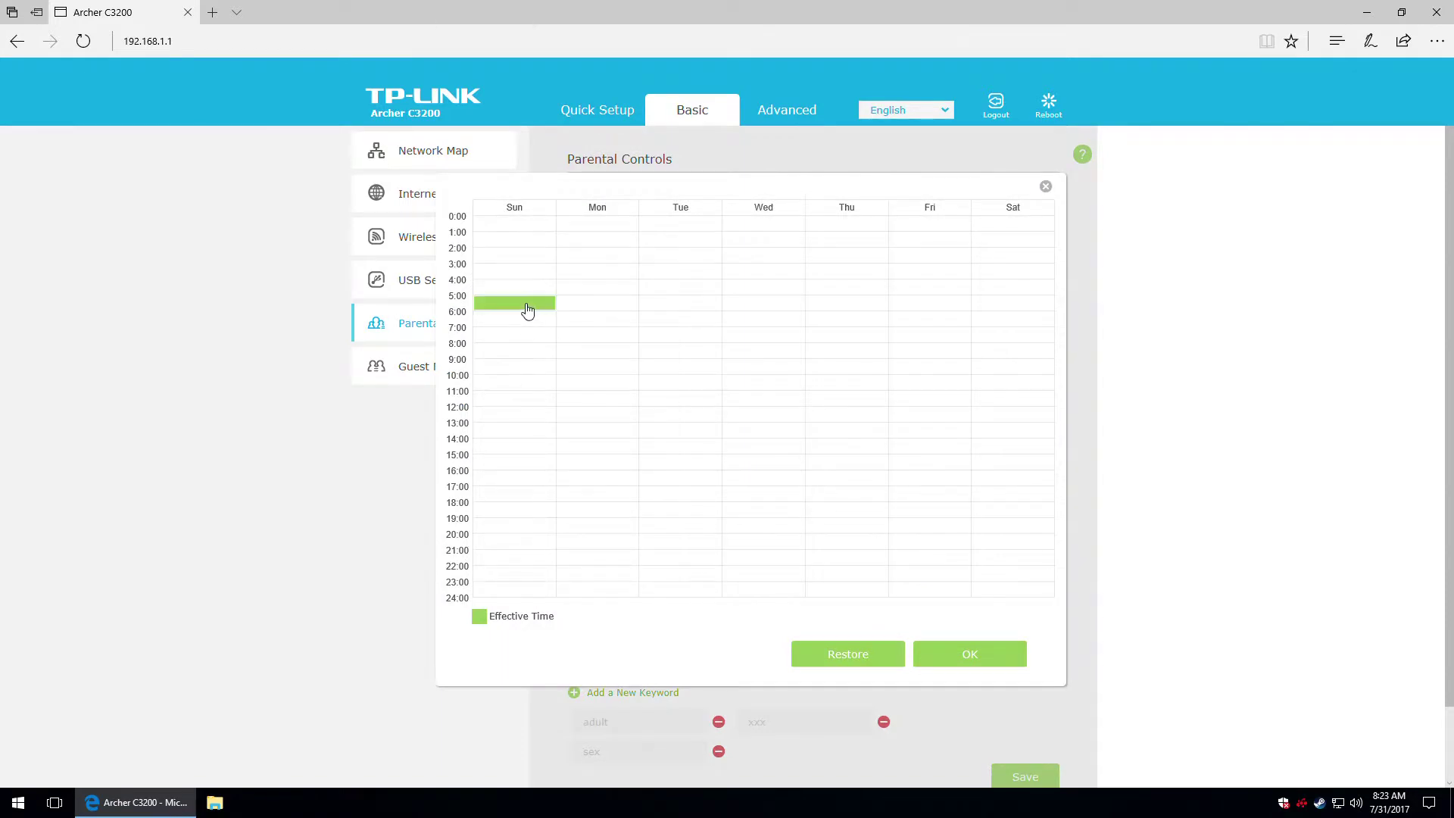
left_click(713, 307)
left_click(662, 415)
left_click(484, 415)
left_click(905, 320)
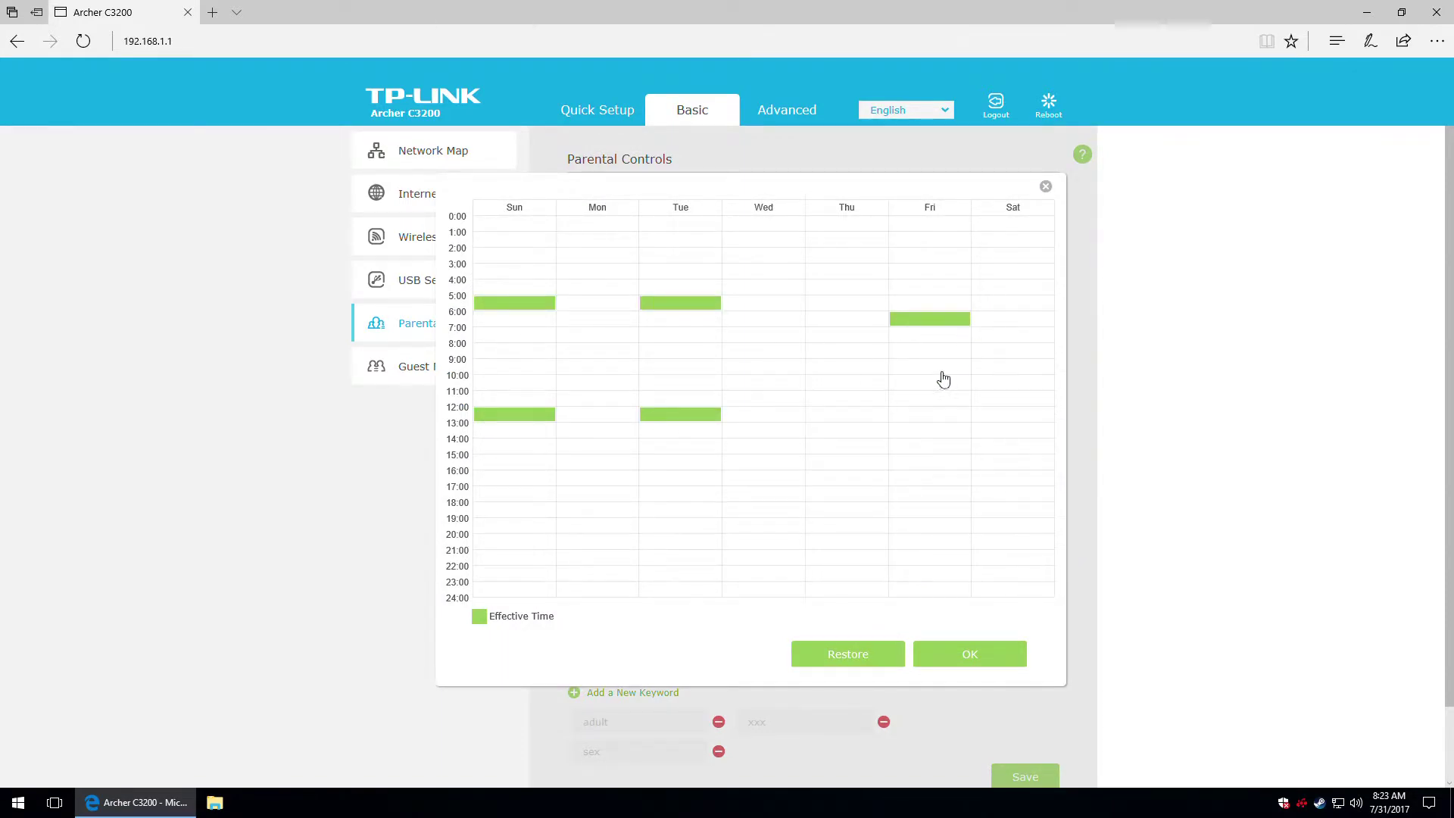
left_click_drag(798, 253, 811, 447)
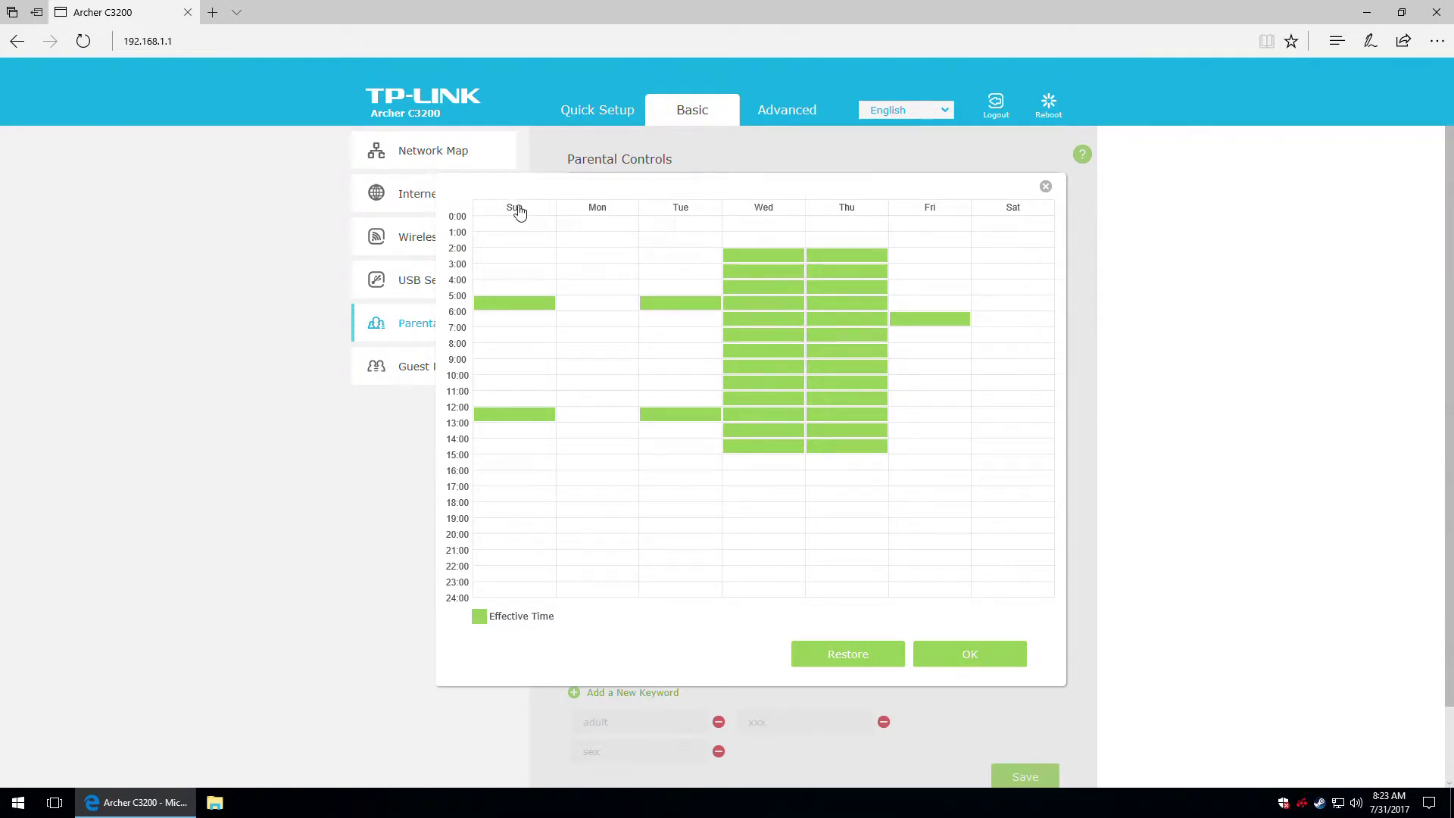
left_click_drag(620, 251, 660, 476)
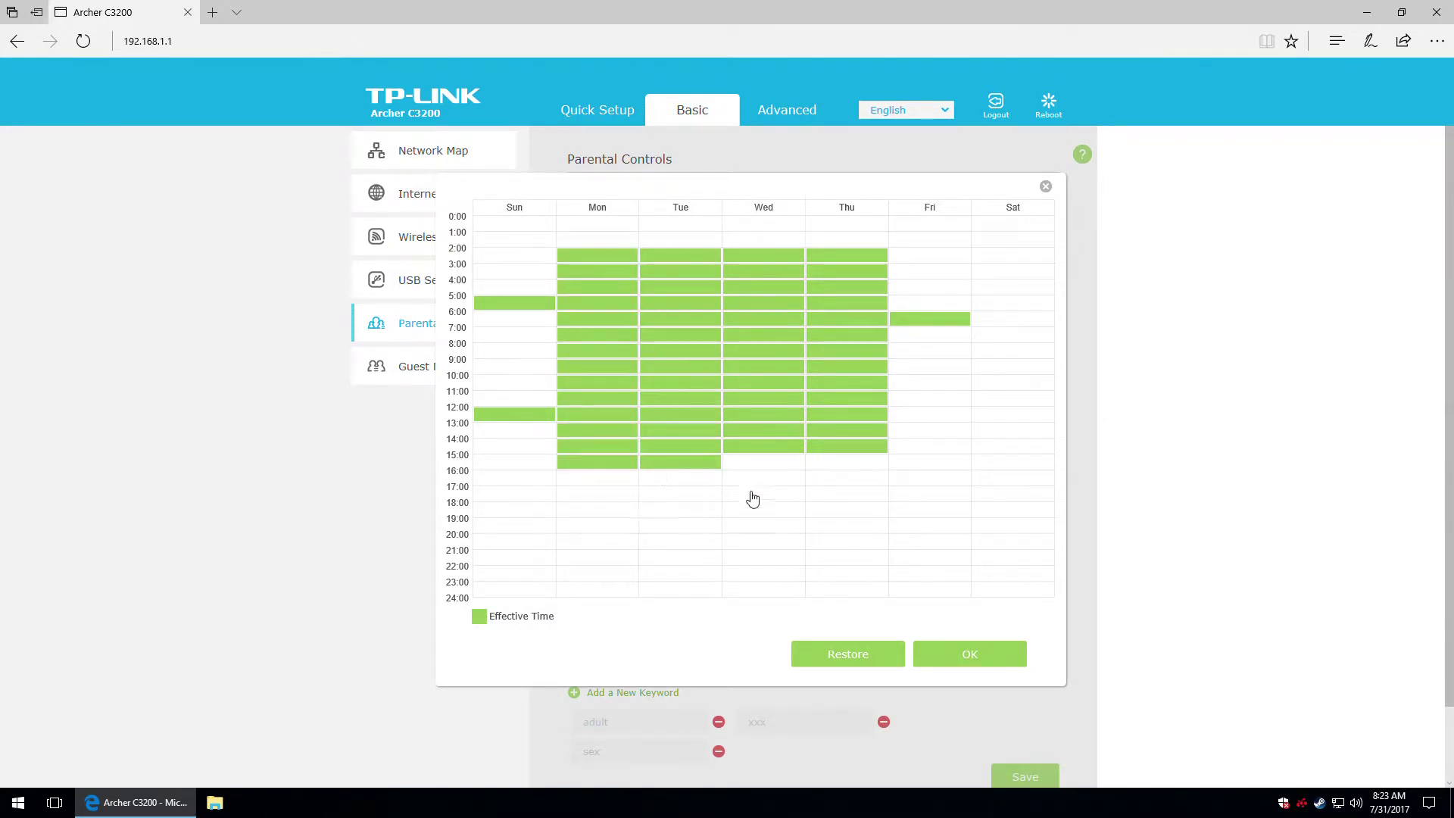
left_click(965, 653)
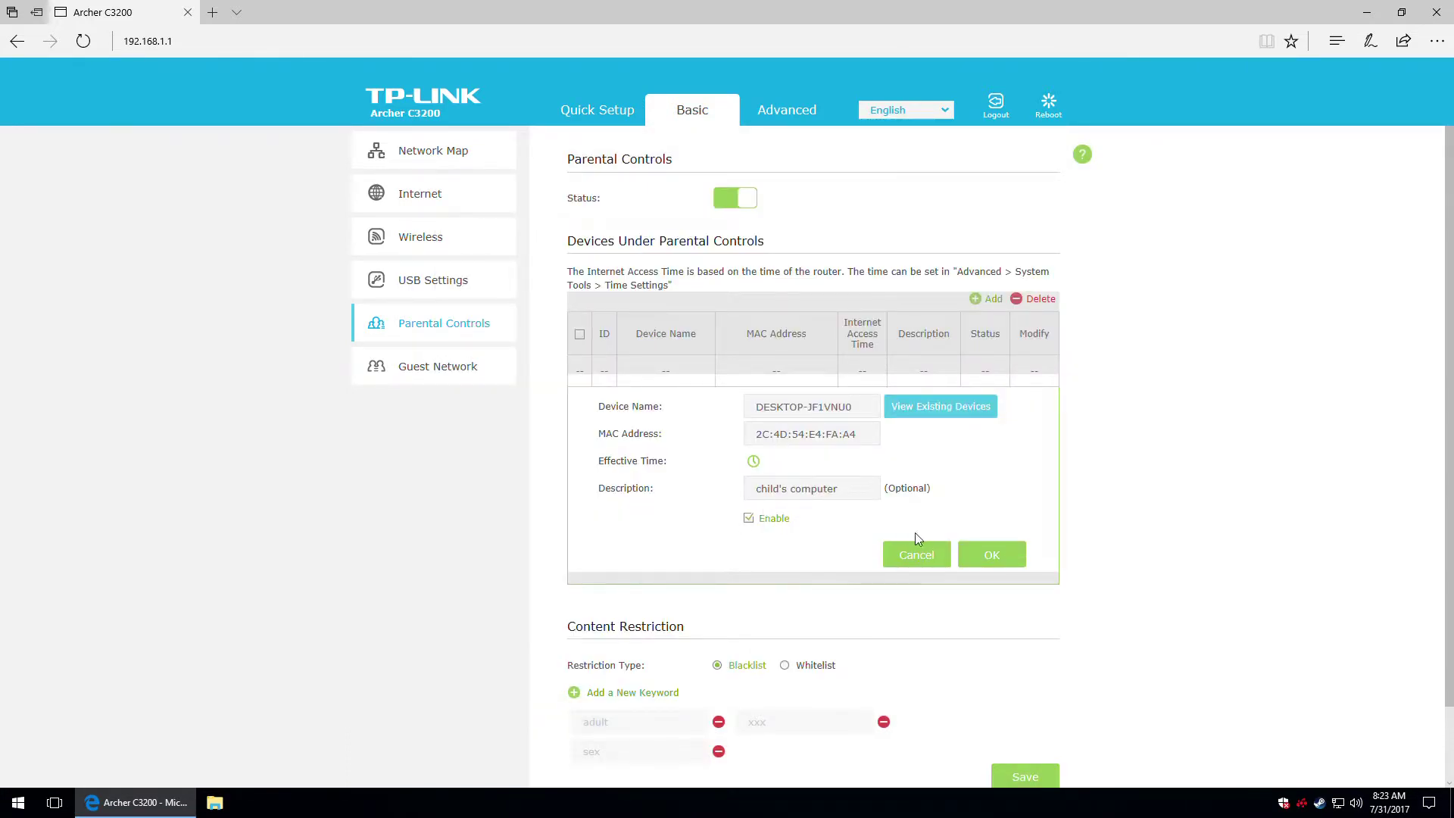
Submit the device entry and decline putting this computer under control
left_click(1010, 550)
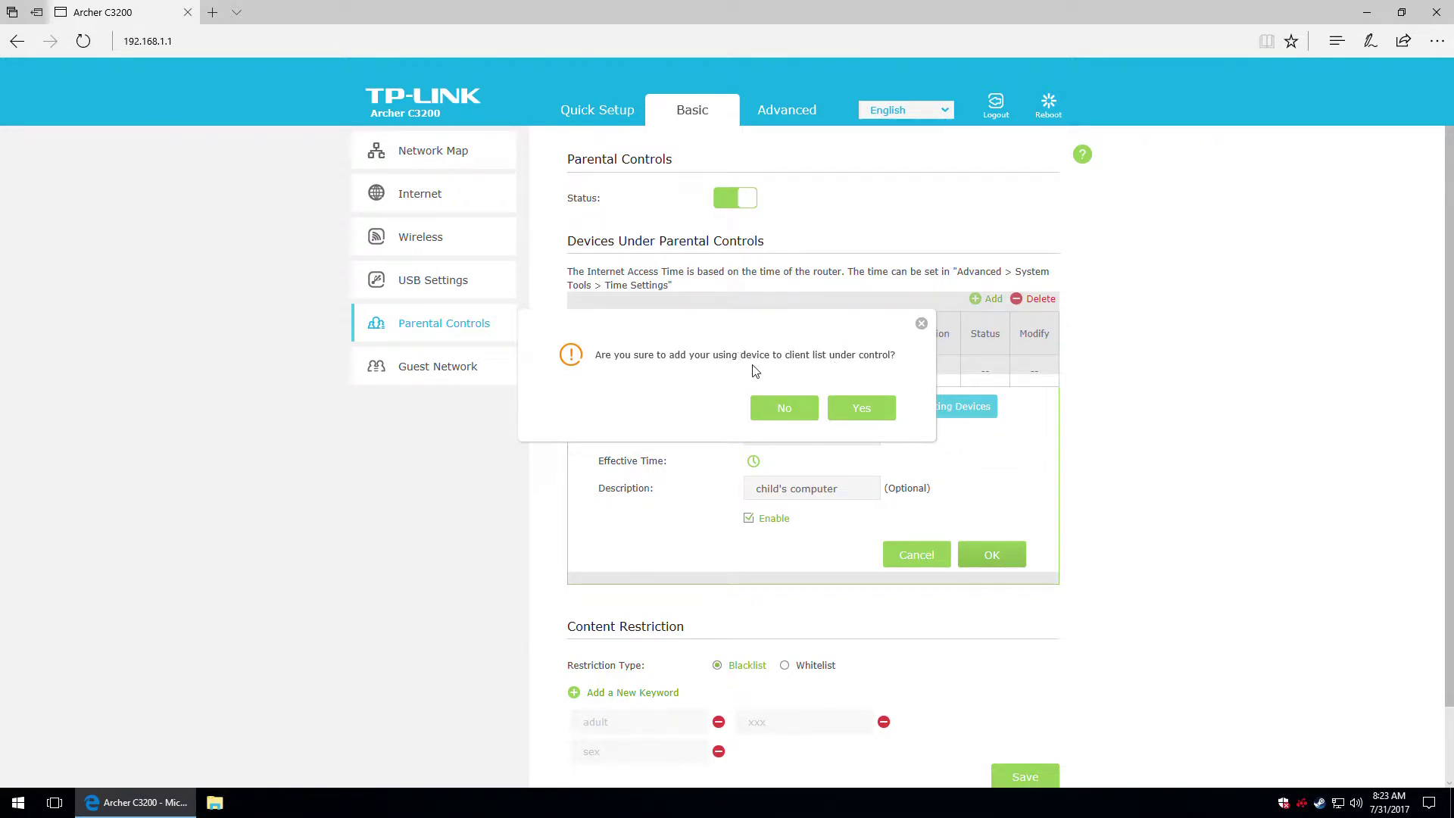
left_click(790, 410)
scroll(750, 242, "down", 1)
scroll(750, 242, "up", 1)
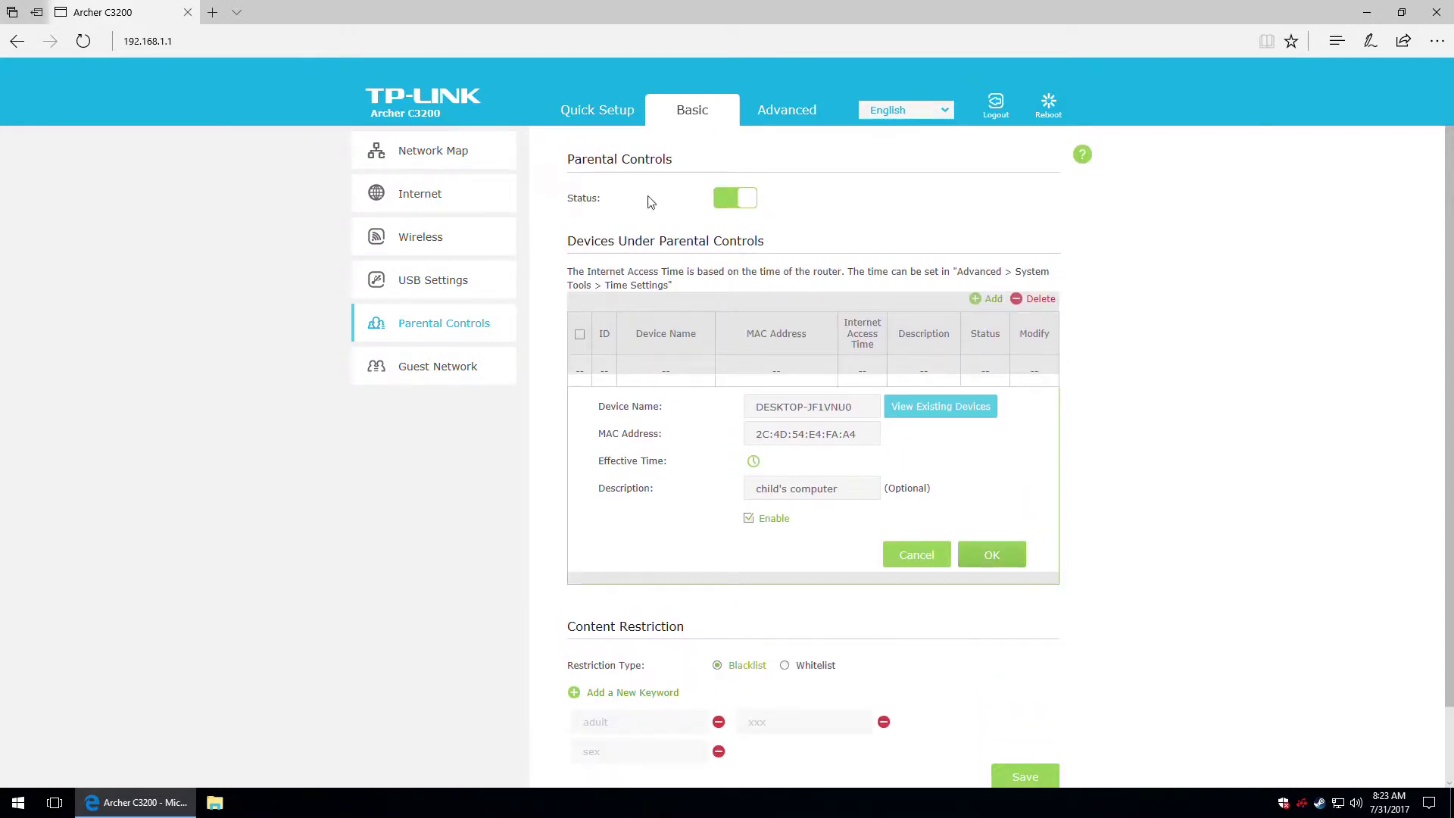
Switch parental controls off and remove the blocked keywords
left_click(729, 201)
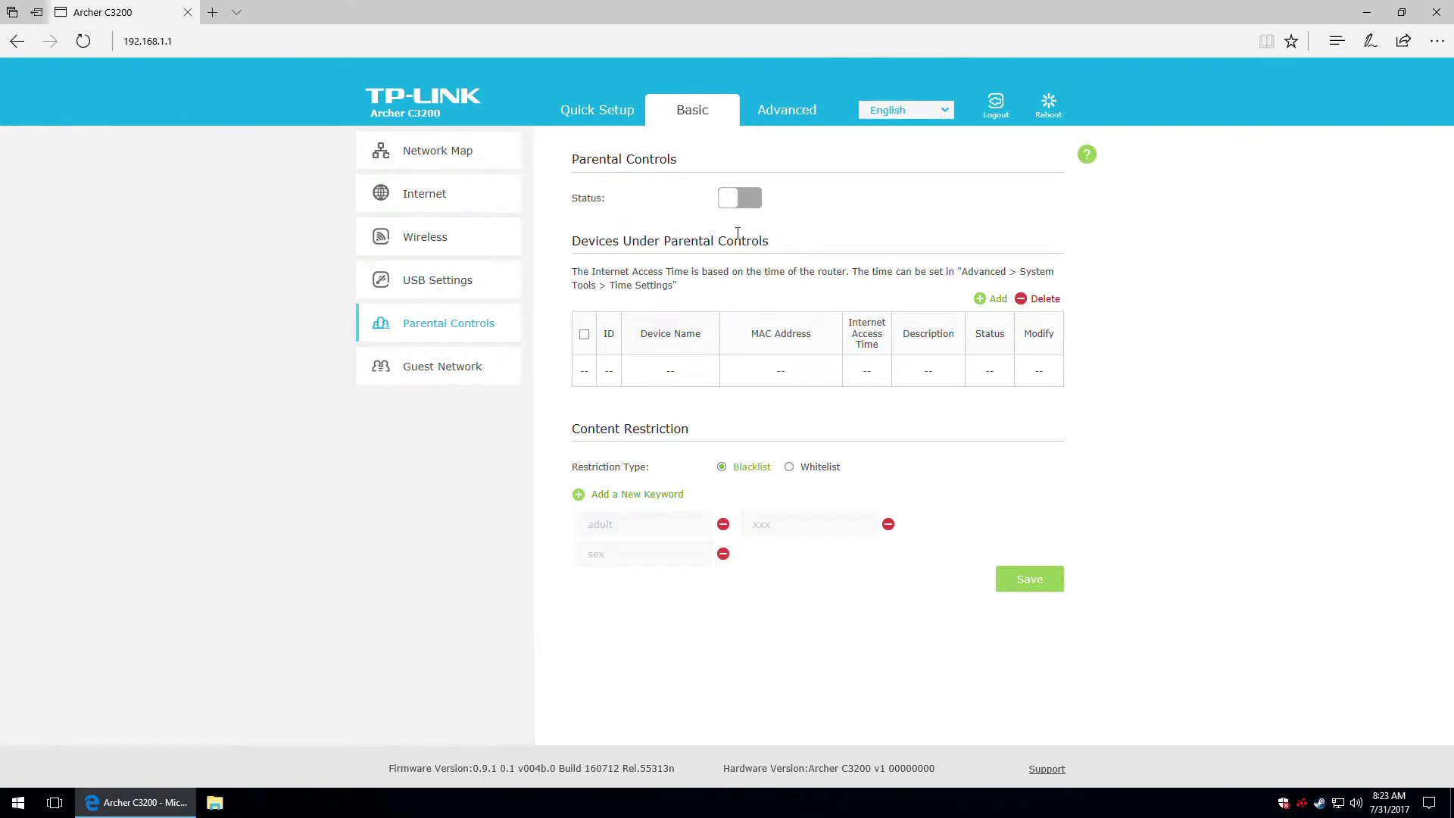
left_click(725, 527)
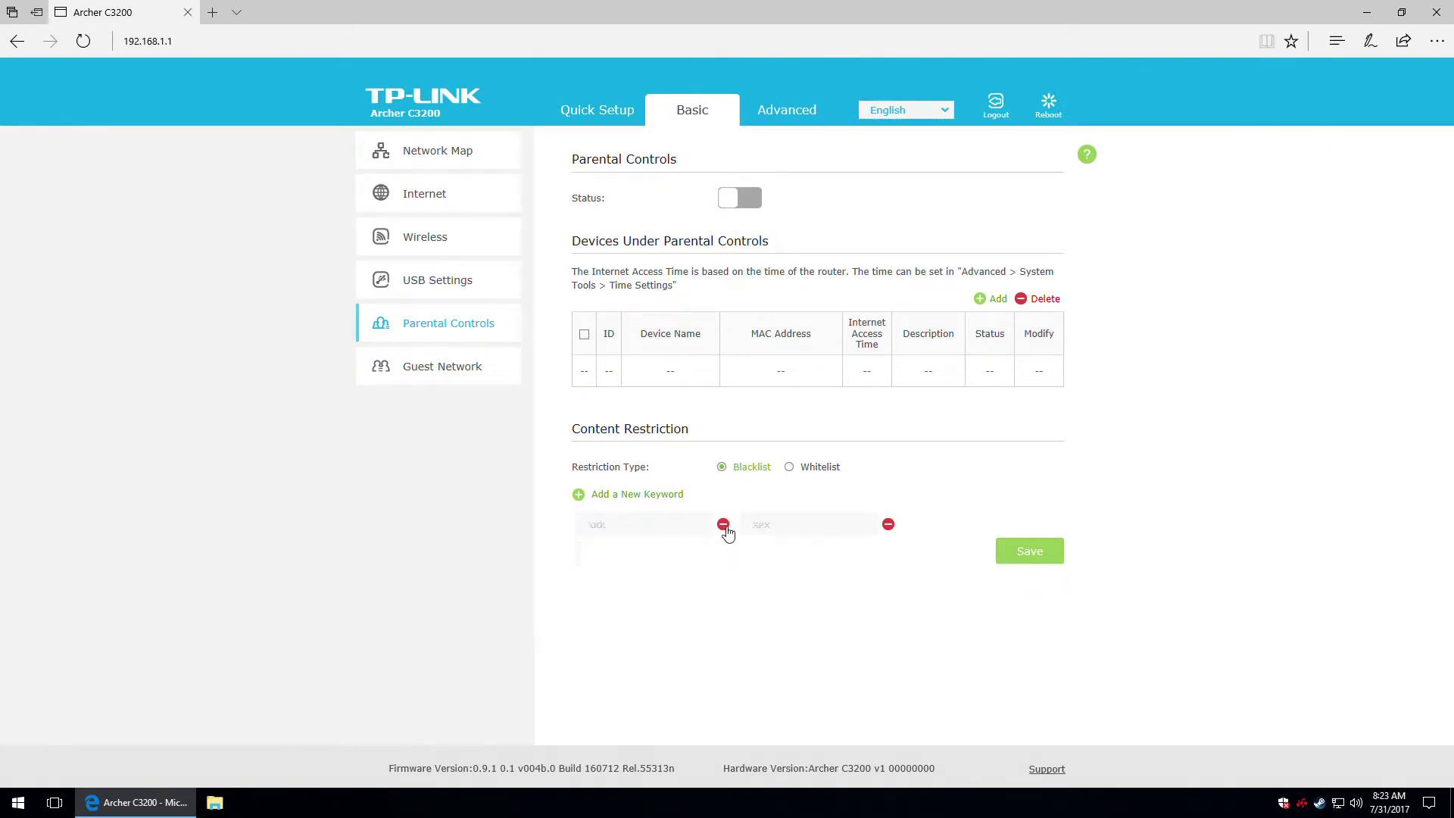
left_click(723, 525)
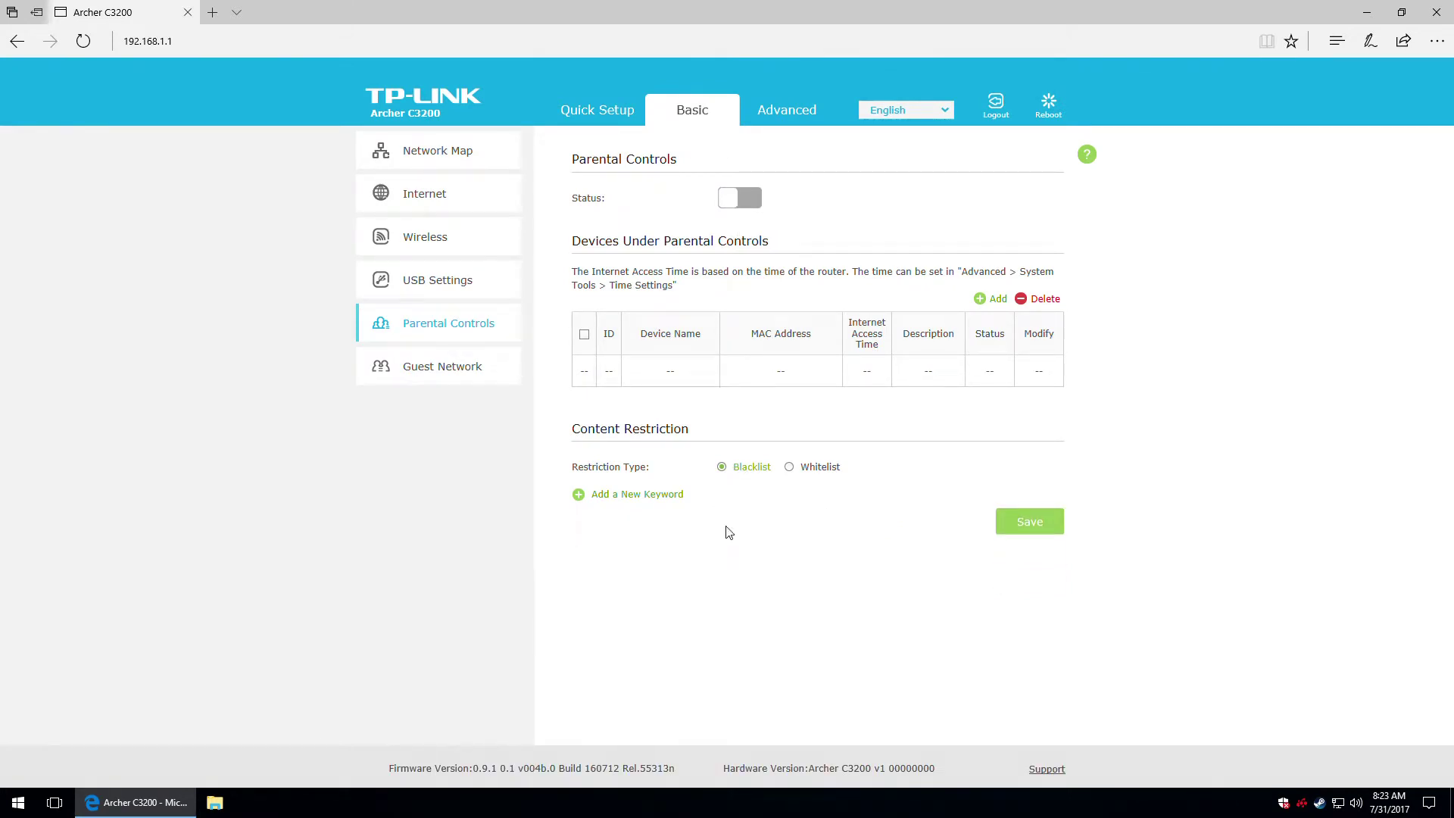
Enable the 2.4GHz guest network and rename its SSID to test_guest
left_click(422, 369)
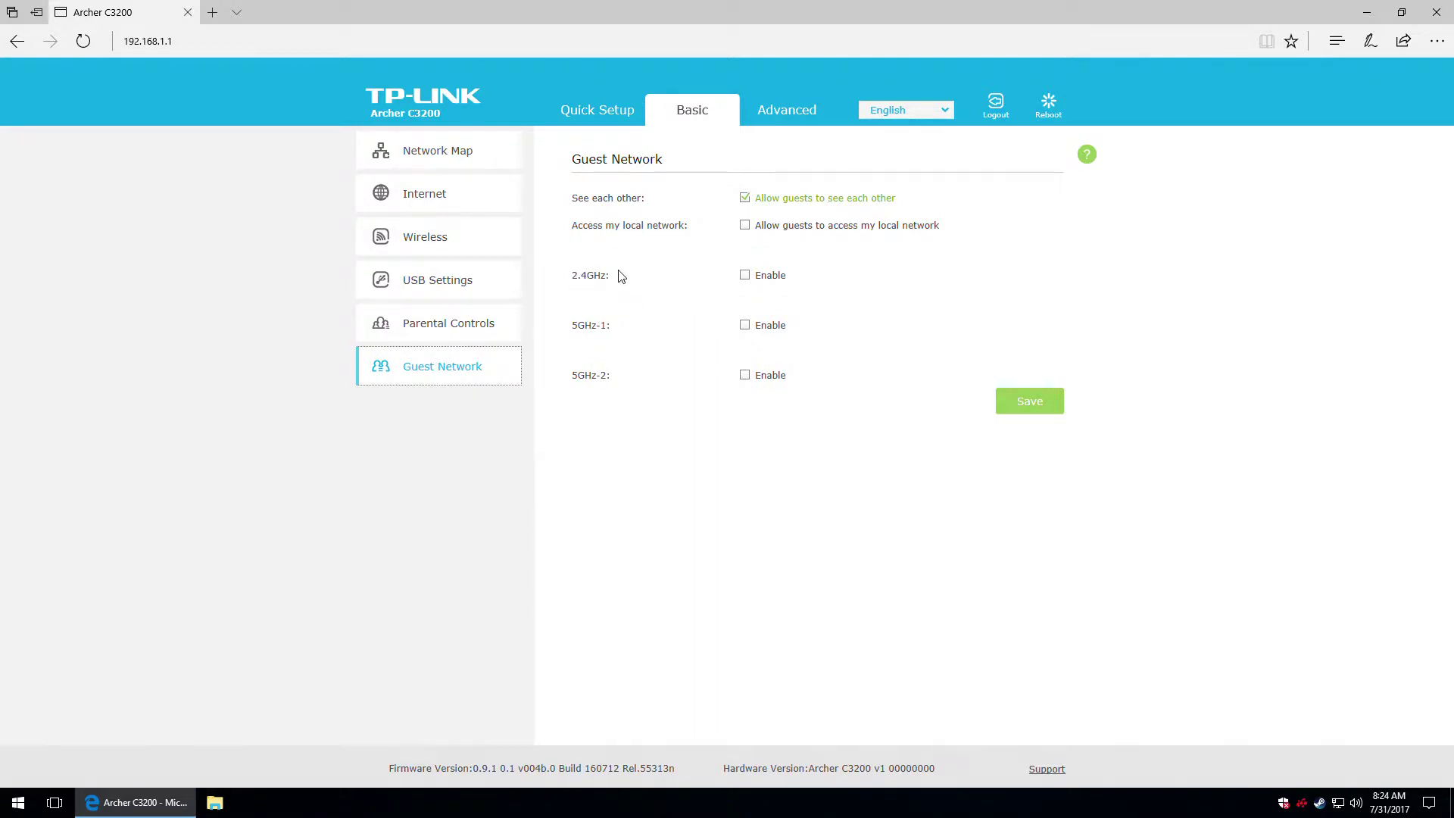
left_click(746, 279)
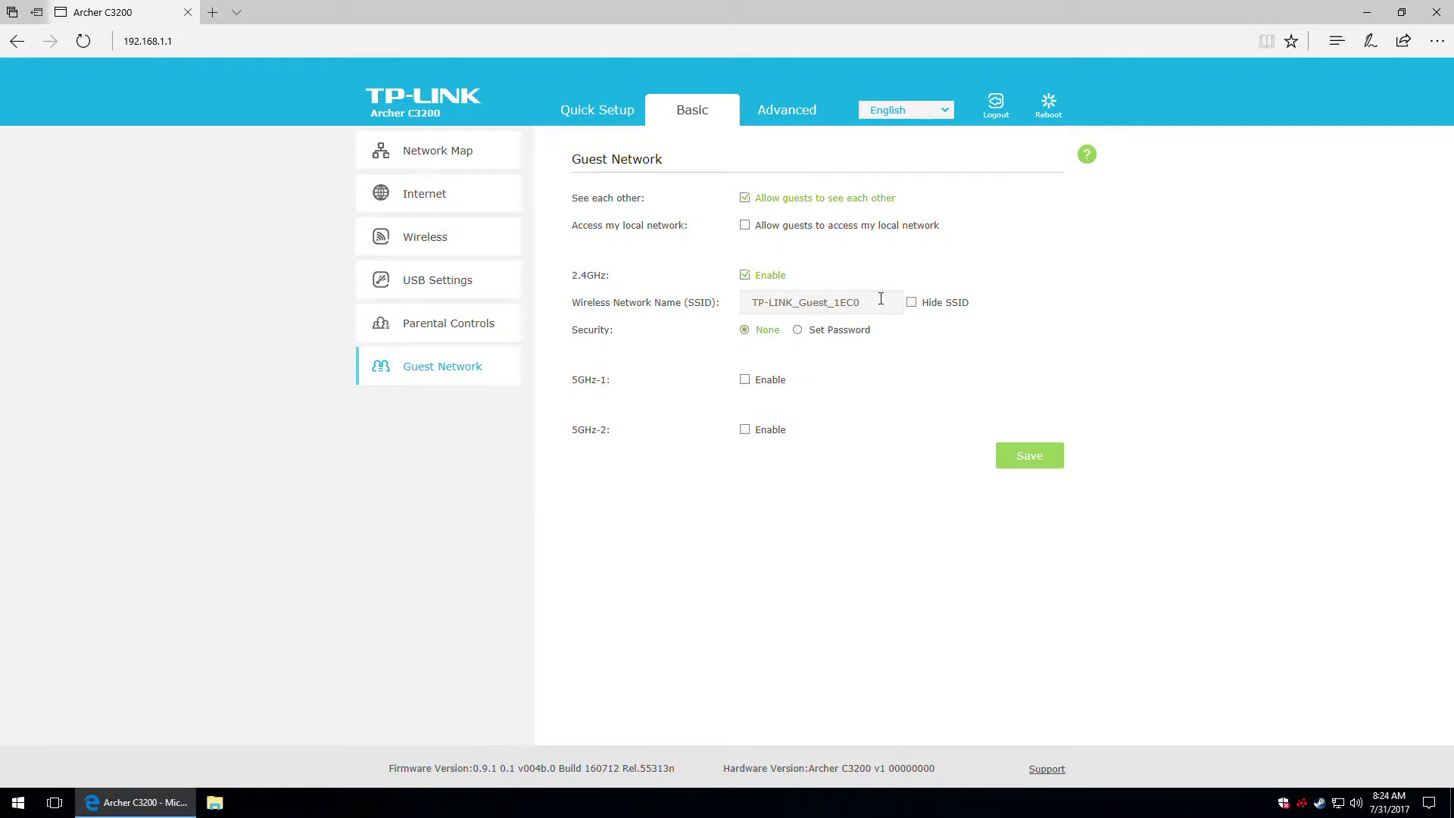
left_click_drag(889, 303, 732, 305)
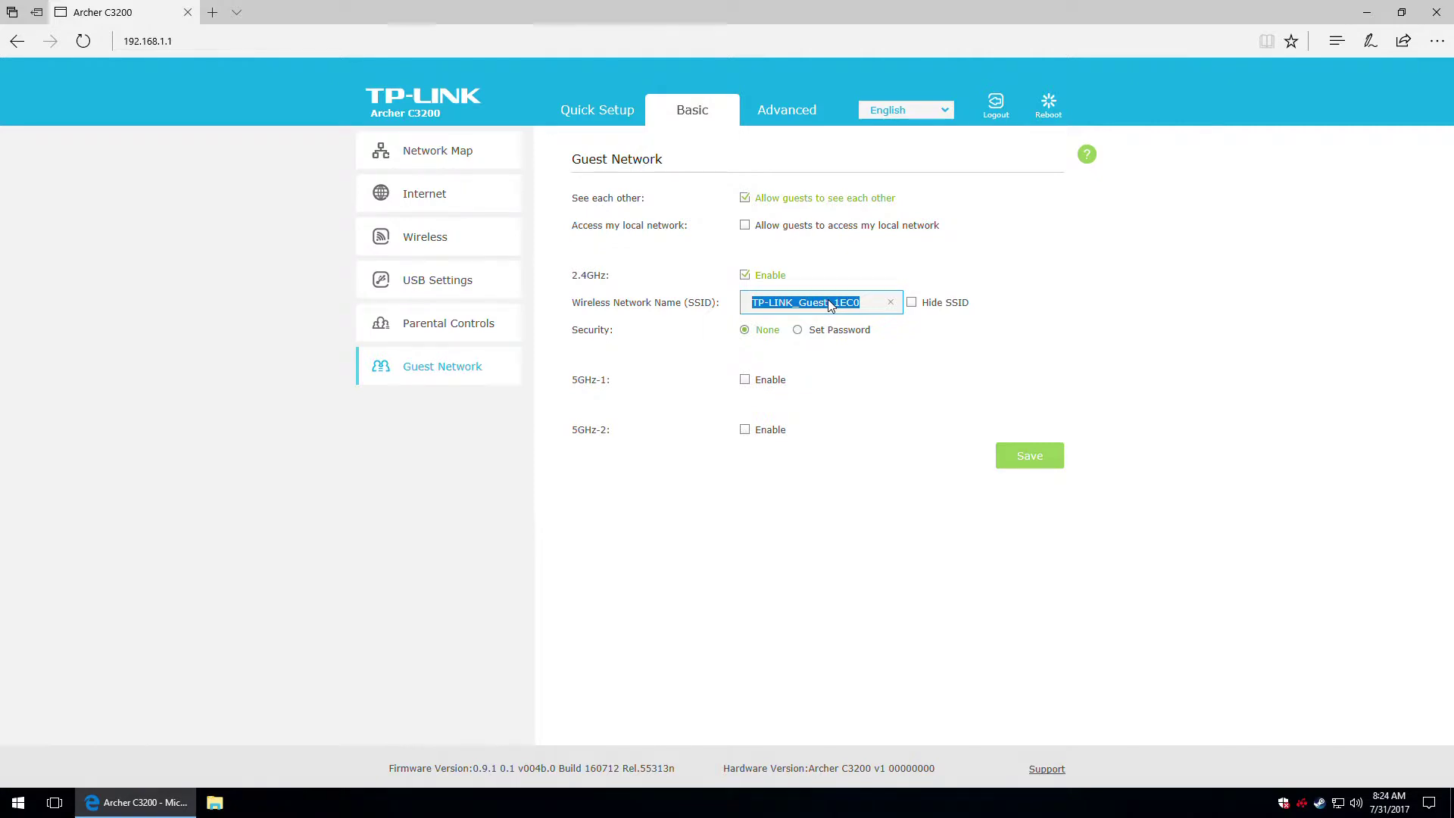
type("test_guest")
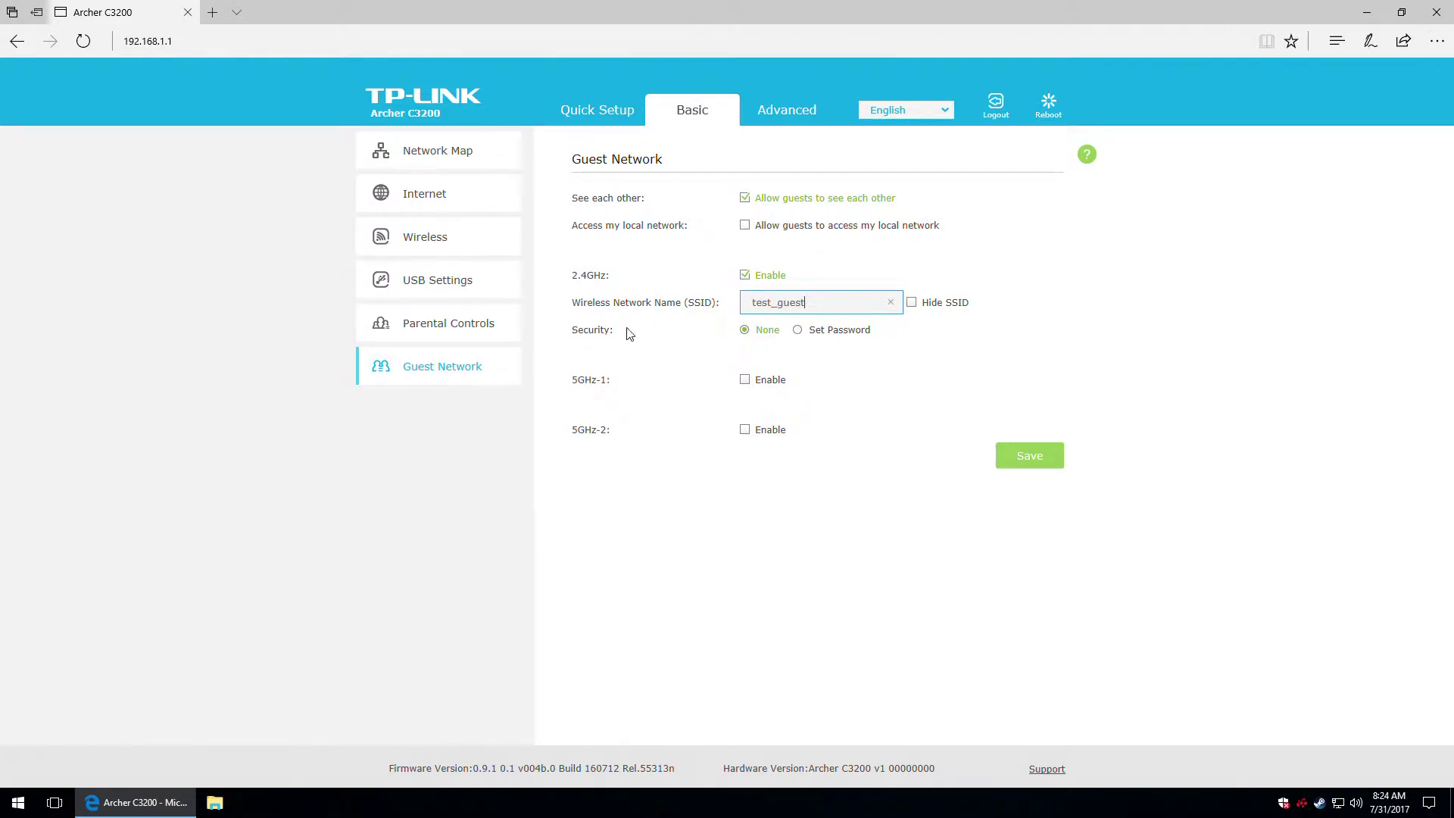
Require a guest network password, enter it, and stop guests from seeing each other
left_click(799, 333)
left_click(762, 355)
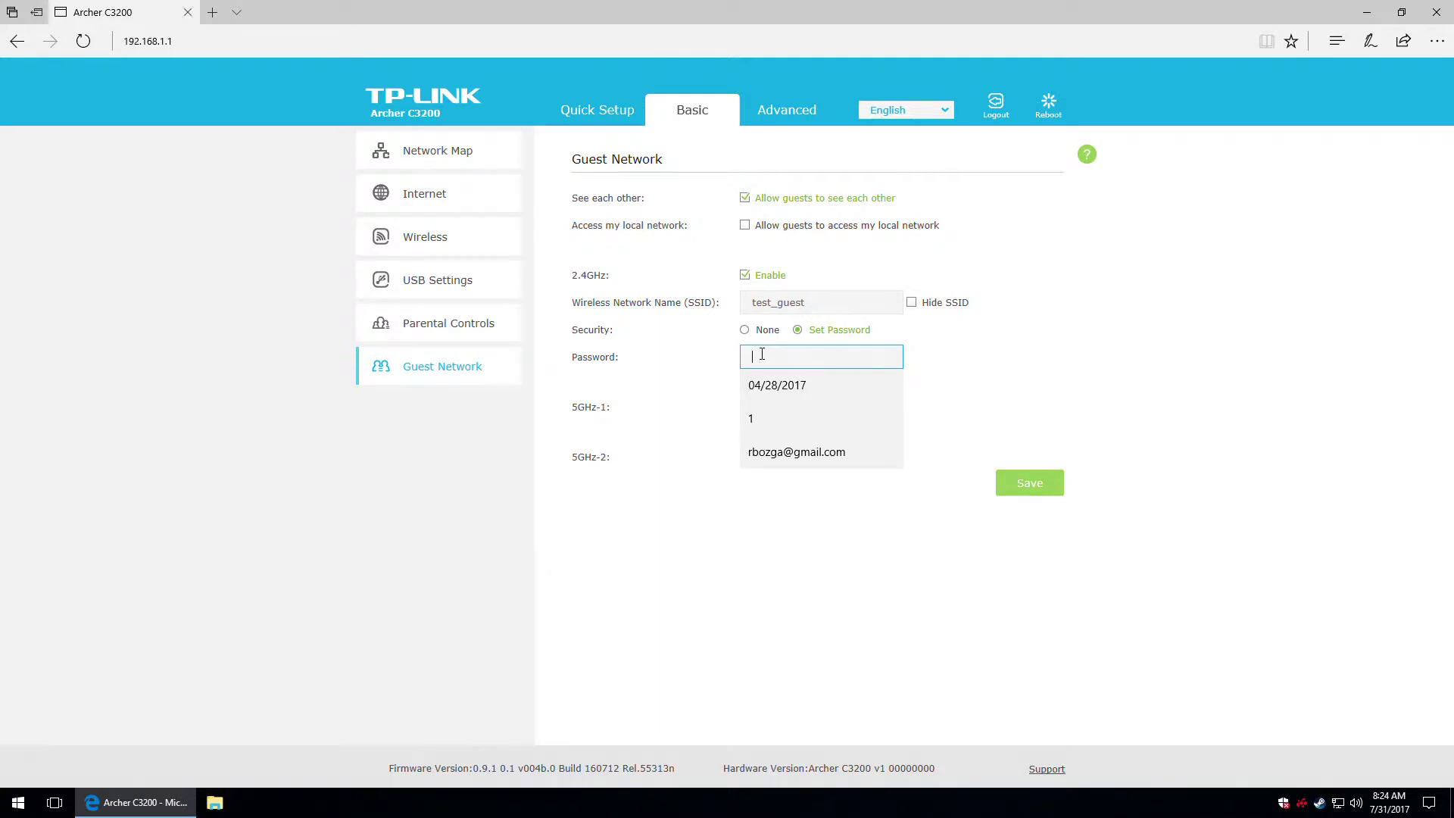
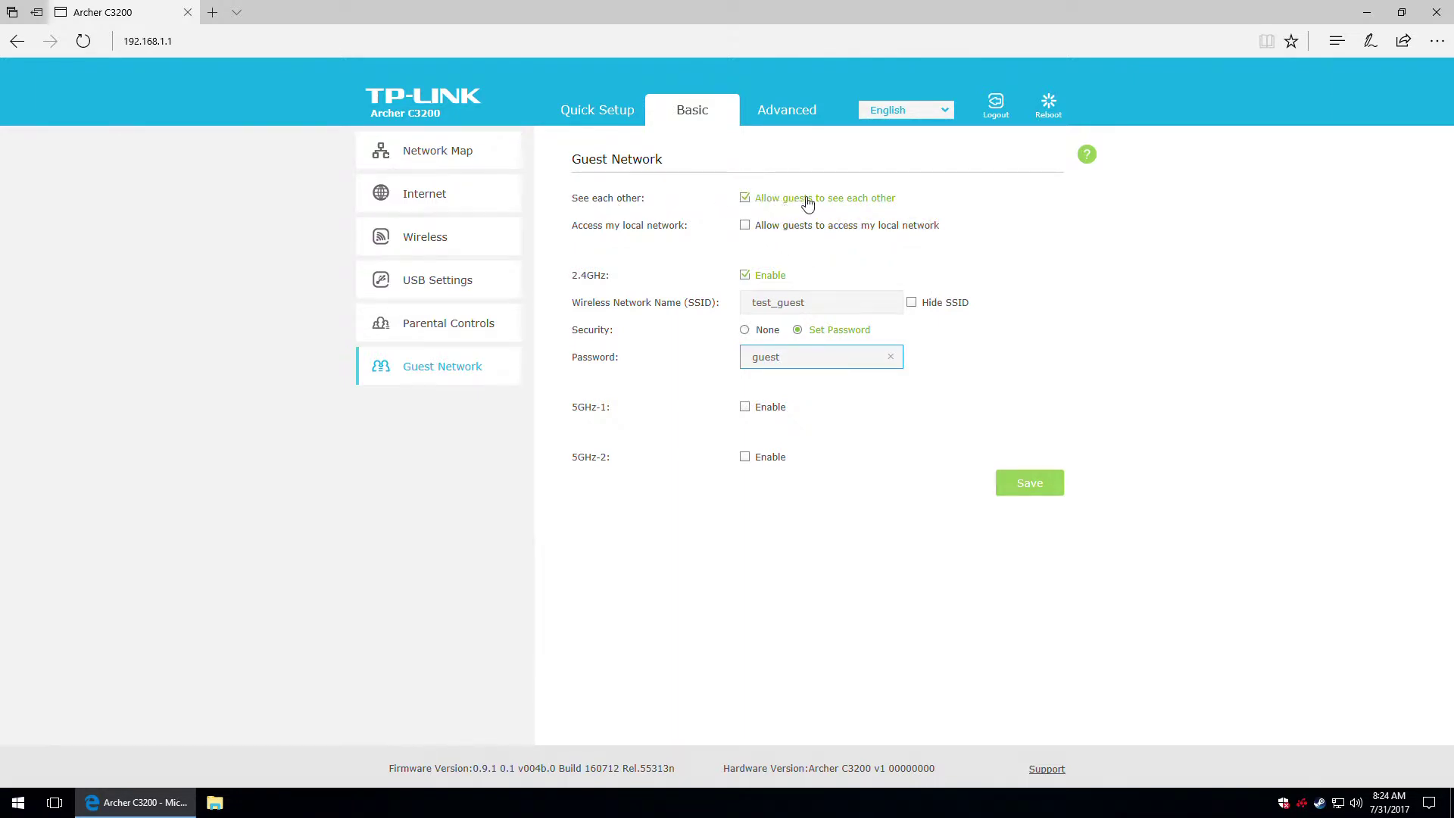
left_click(757, 200)
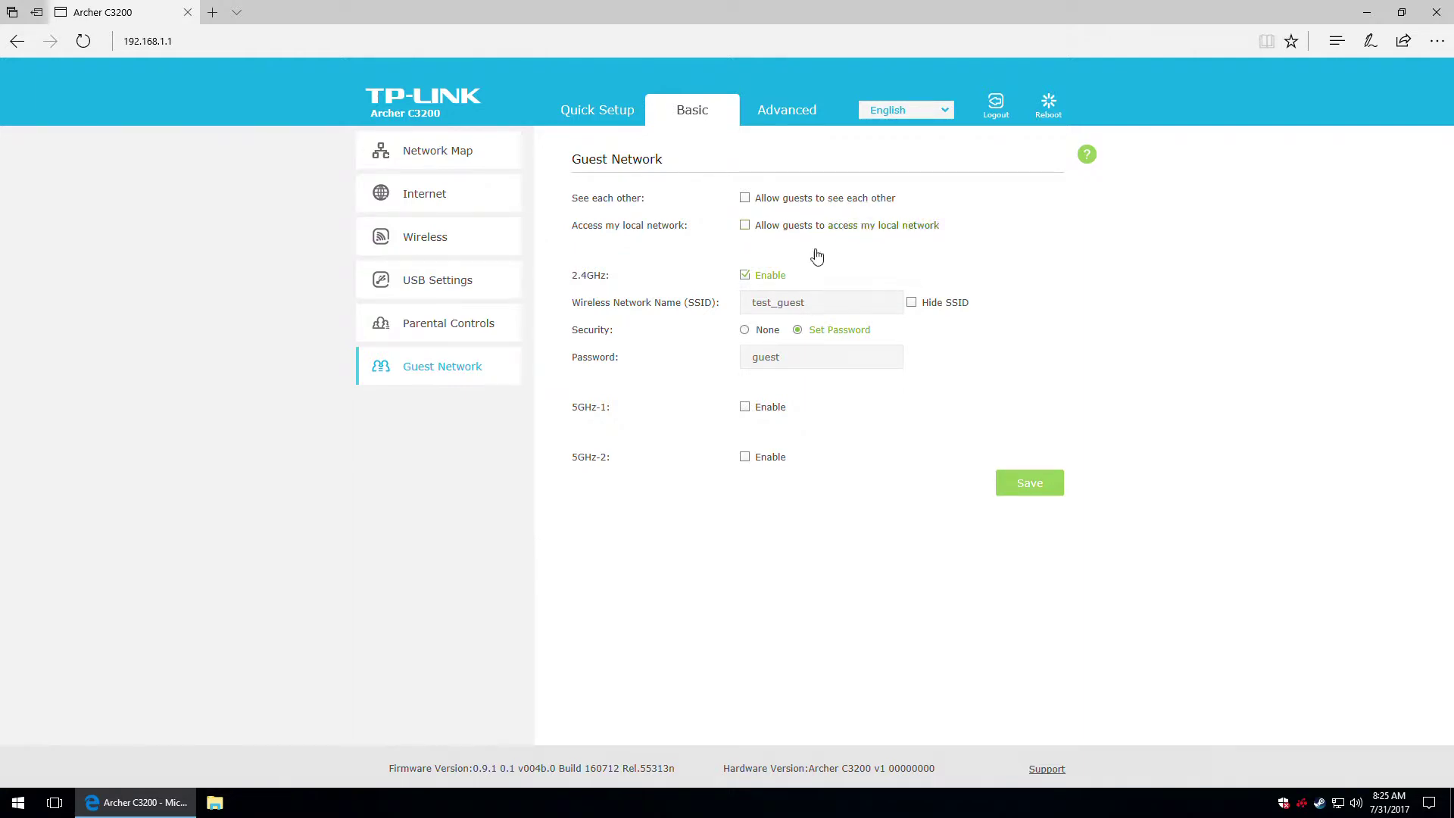
Dismiss the 8-character password error and save the guest network with a longer password
left_click(1043, 490)
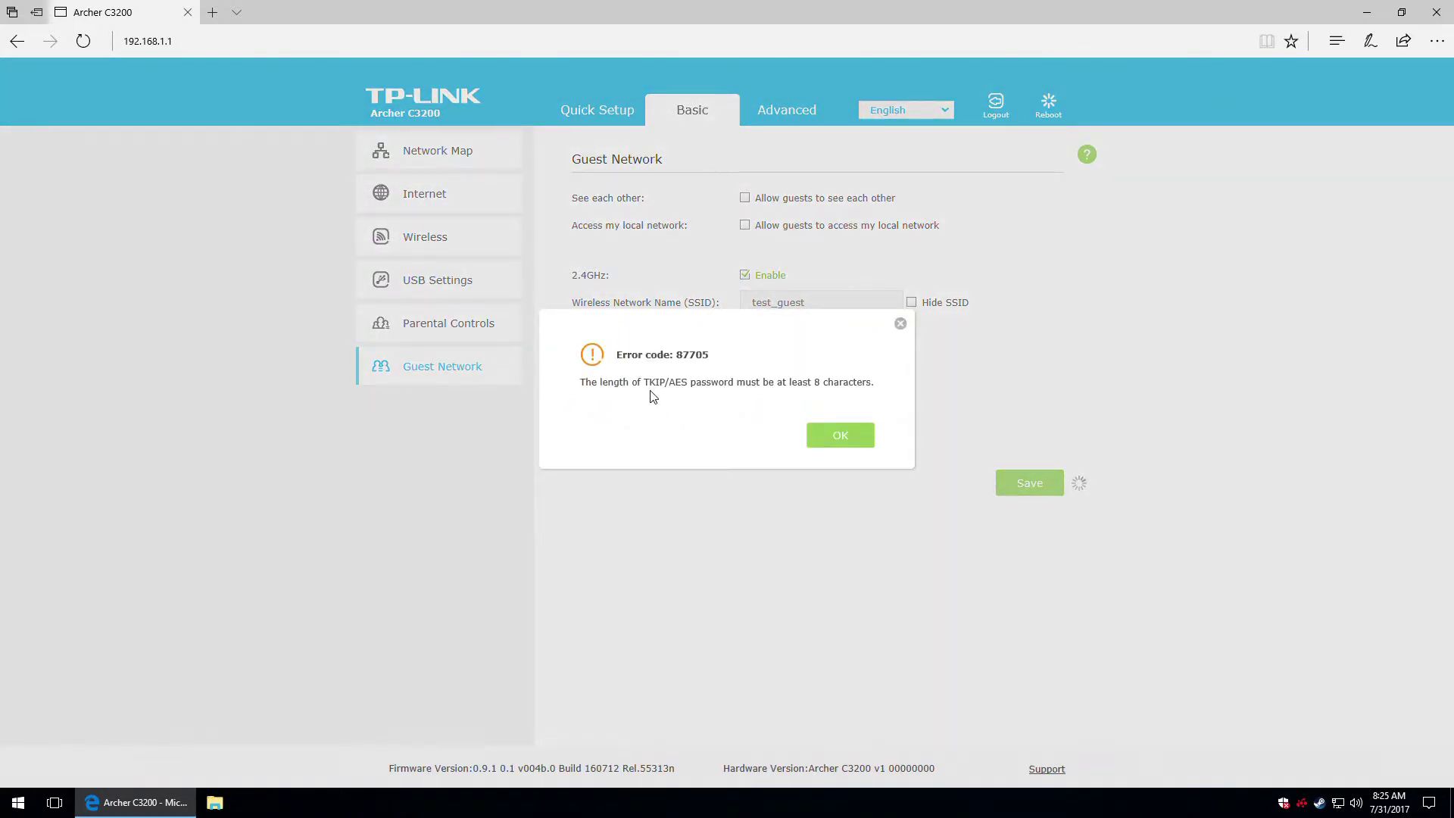
left_click_drag(636, 386, 872, 383)
left_click(786, 380)
left_click(836, 436)
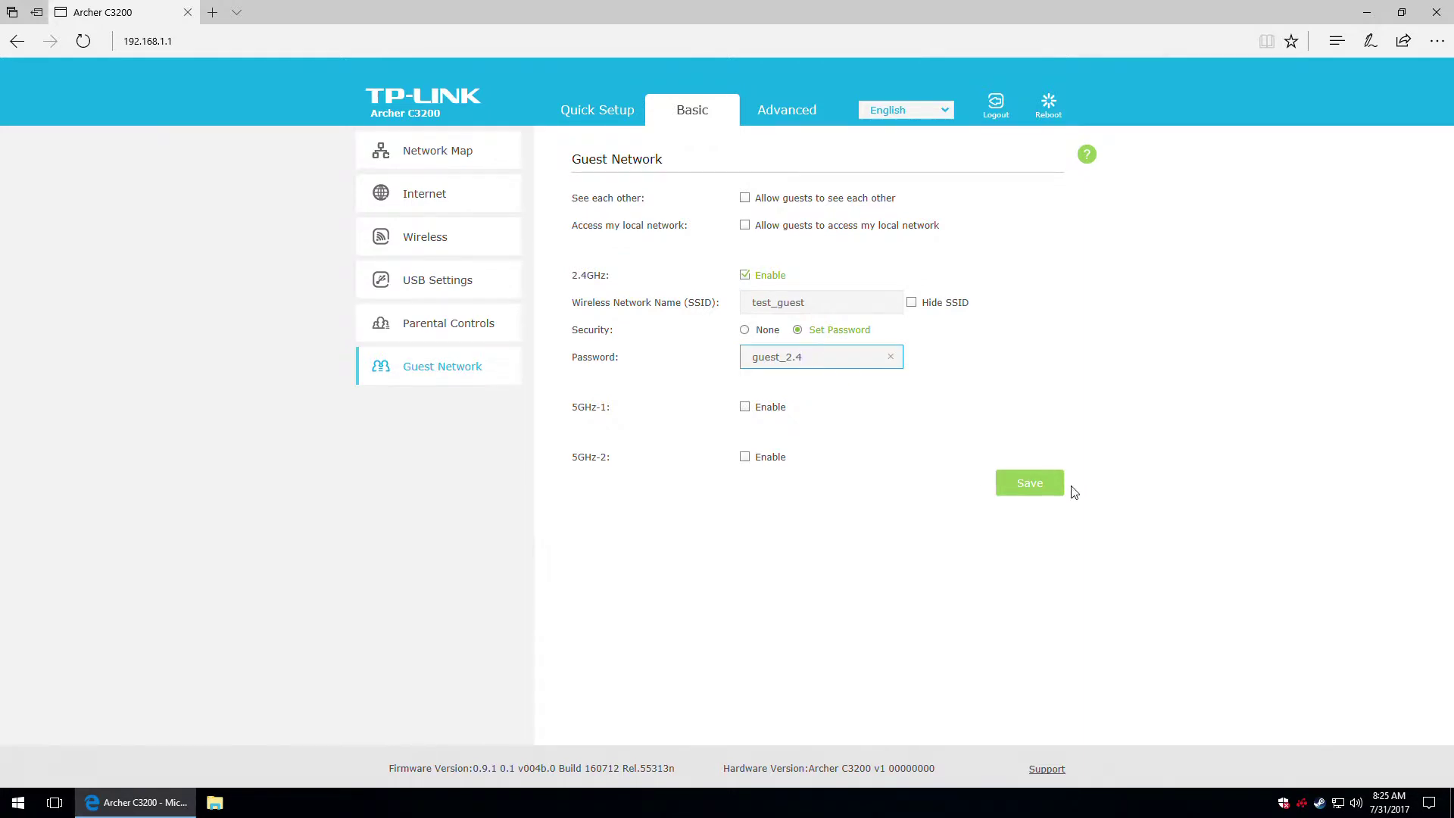
left_click(1029, 491)
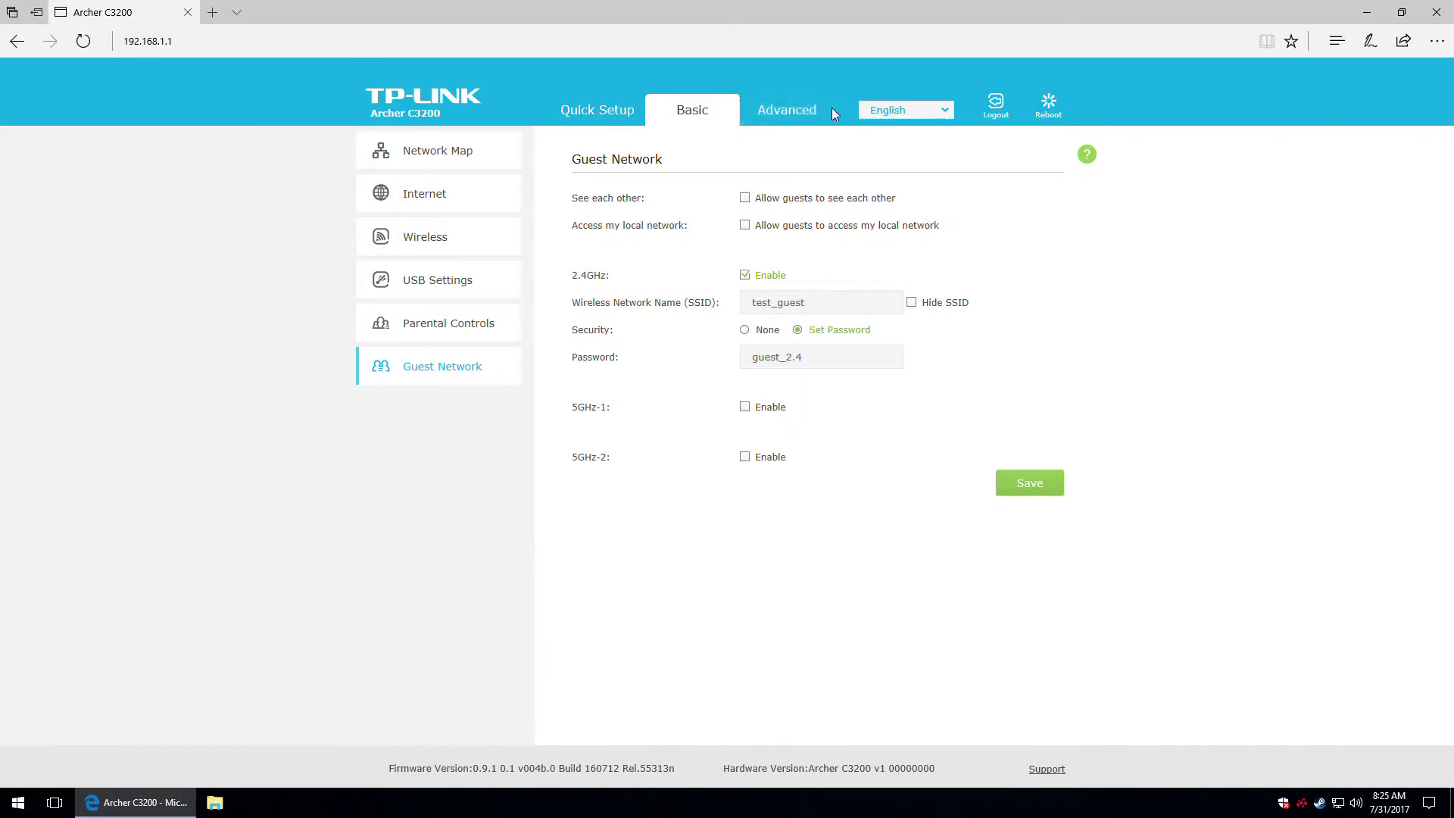
Open the Advanced status overview and switch the Internet panel between IPv6 and IPv4 details
left_click(790, 114)
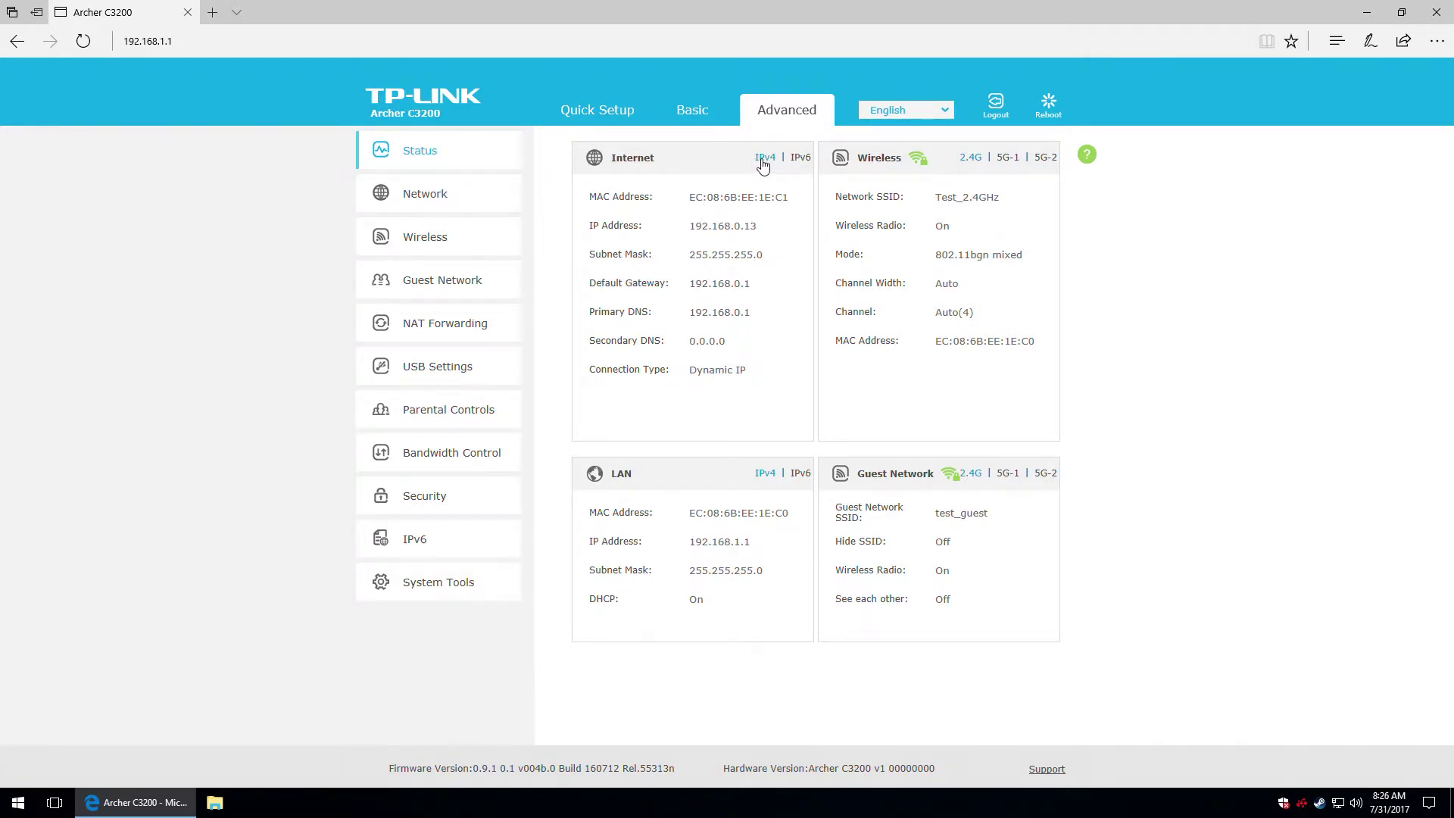
left_click(801, 159)
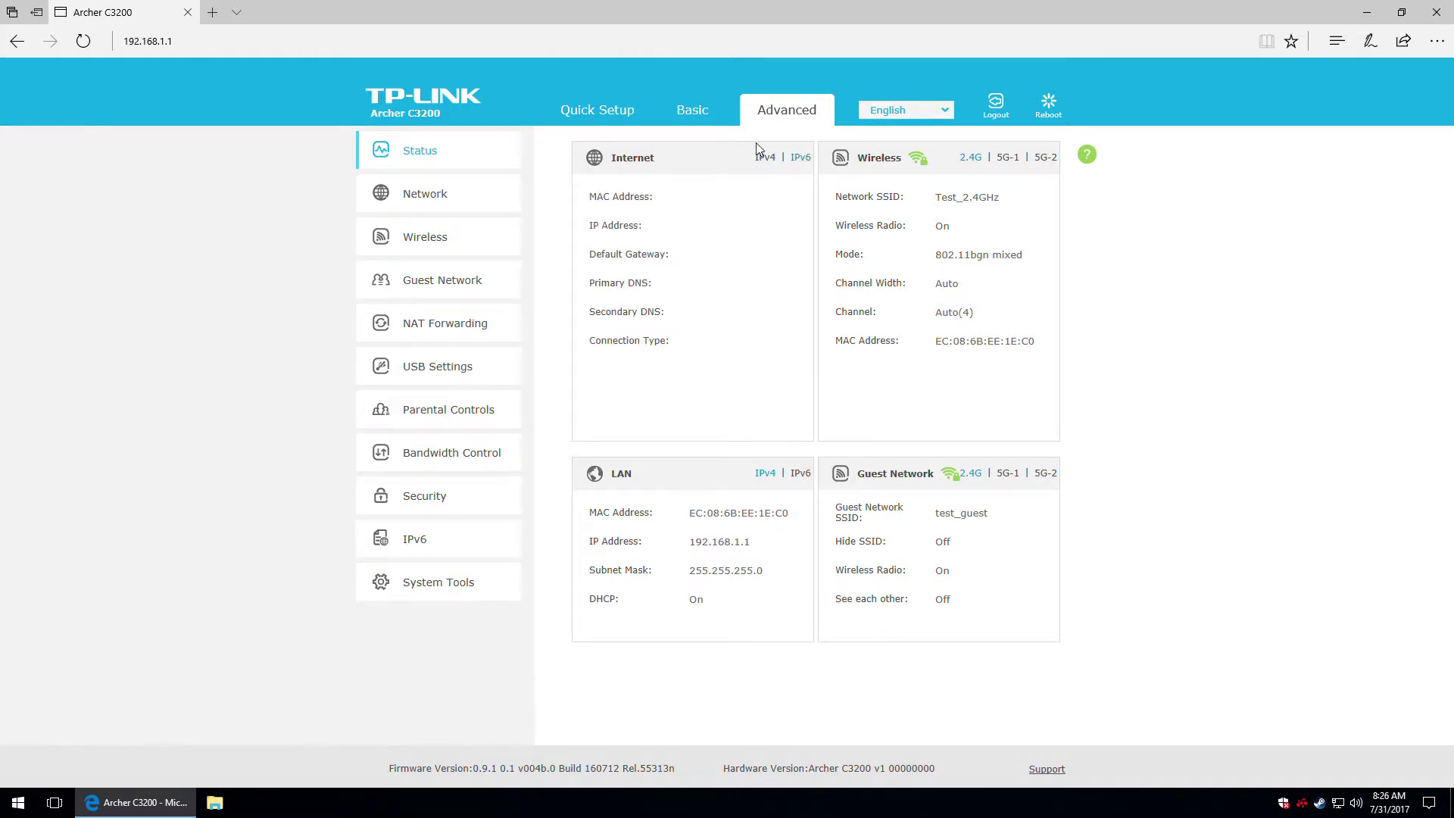
left_click(766, 159)
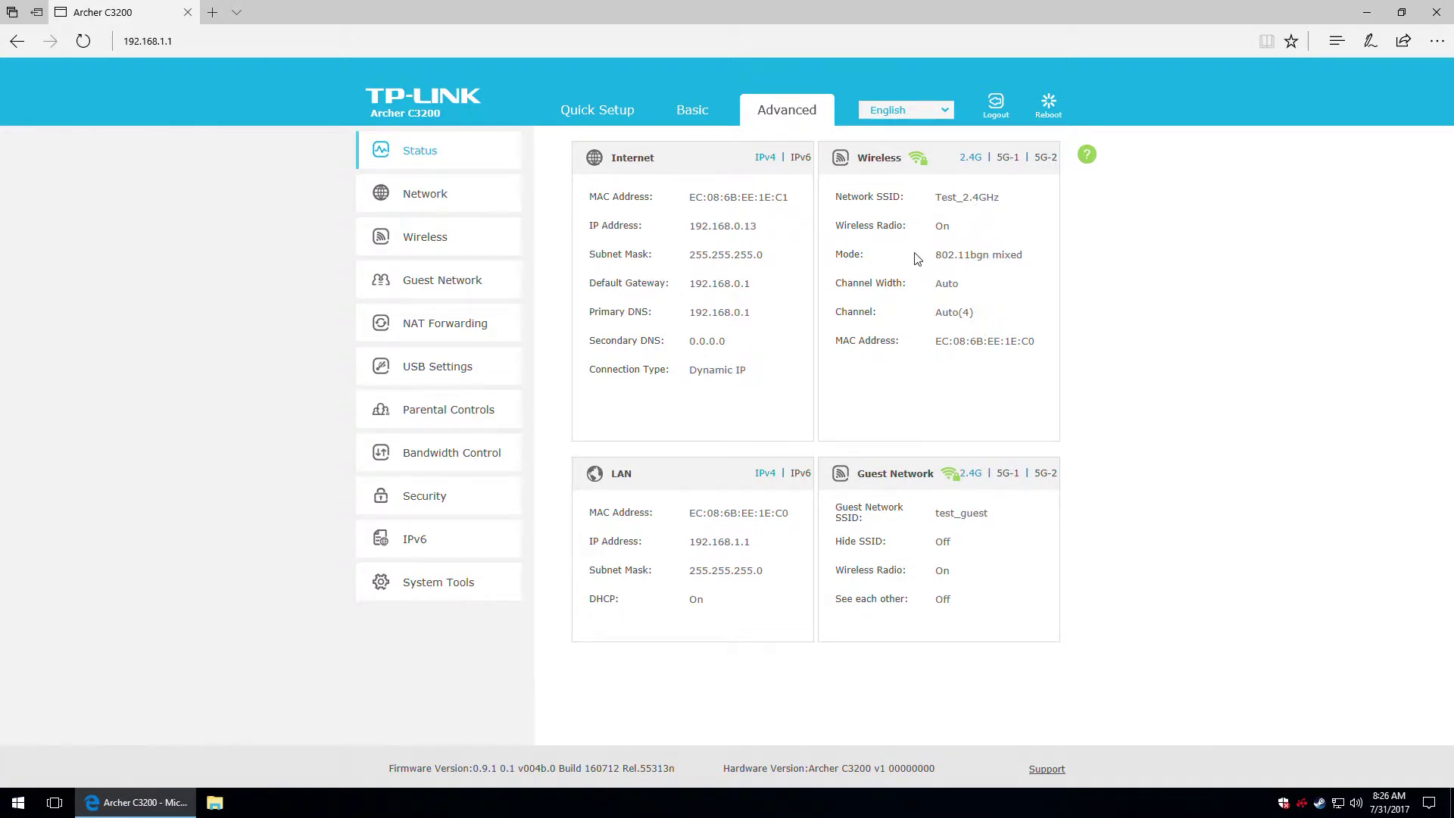
Compare the 5G-1 and 2.4G wireless band details, ending on 5G-1 (Test_5.0GHz_1, channel 36)
left_click(1009, 158)
left_click(971, 158)
left_click(1009, 159)
View 5G-2 wireless details, toggle LAN IPv6/IPv4, then view guest network 5G-1 and 5G-2
left_click(1047, 159)
left_click(801, 475)
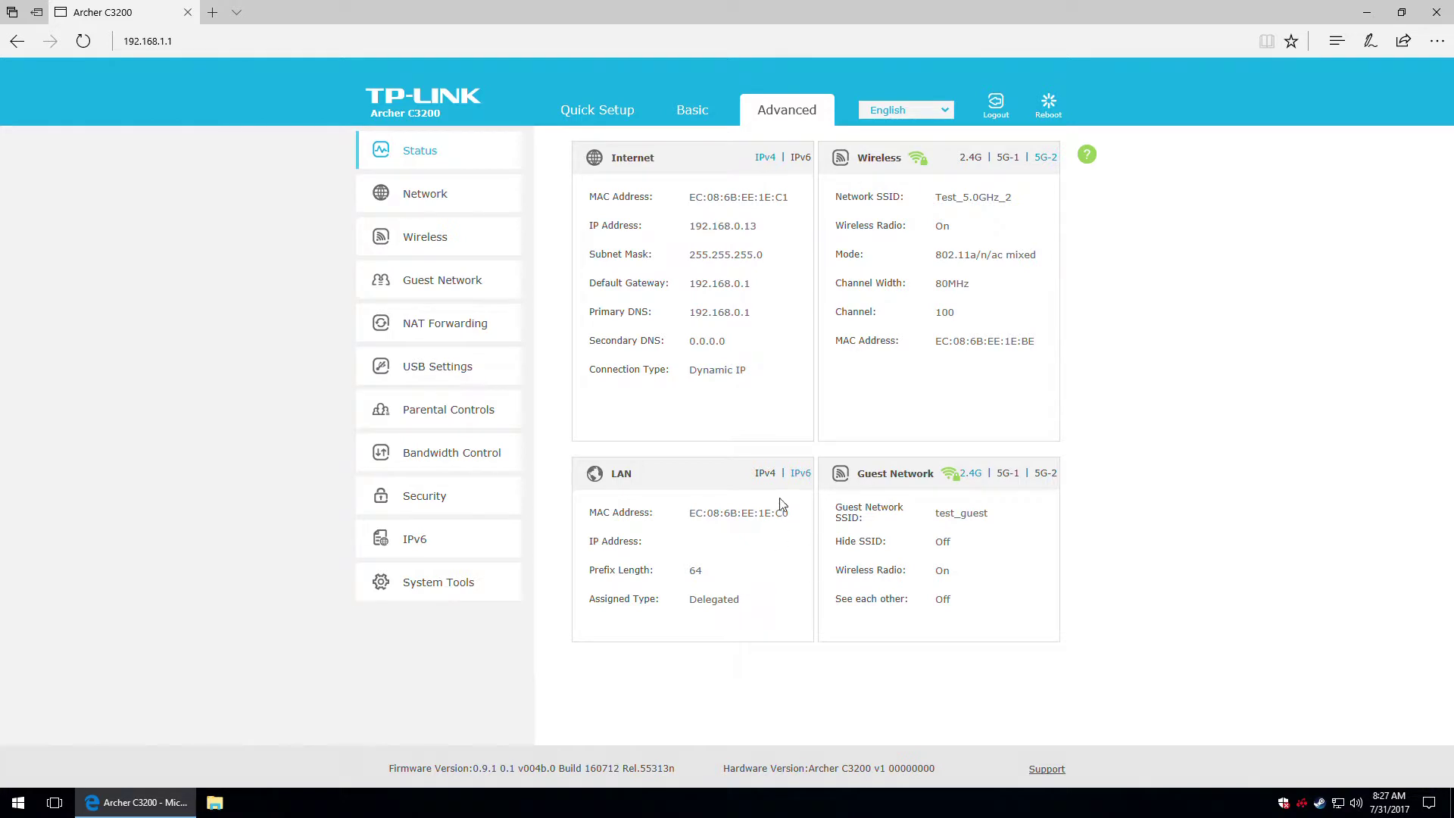
left_click(765, 475)
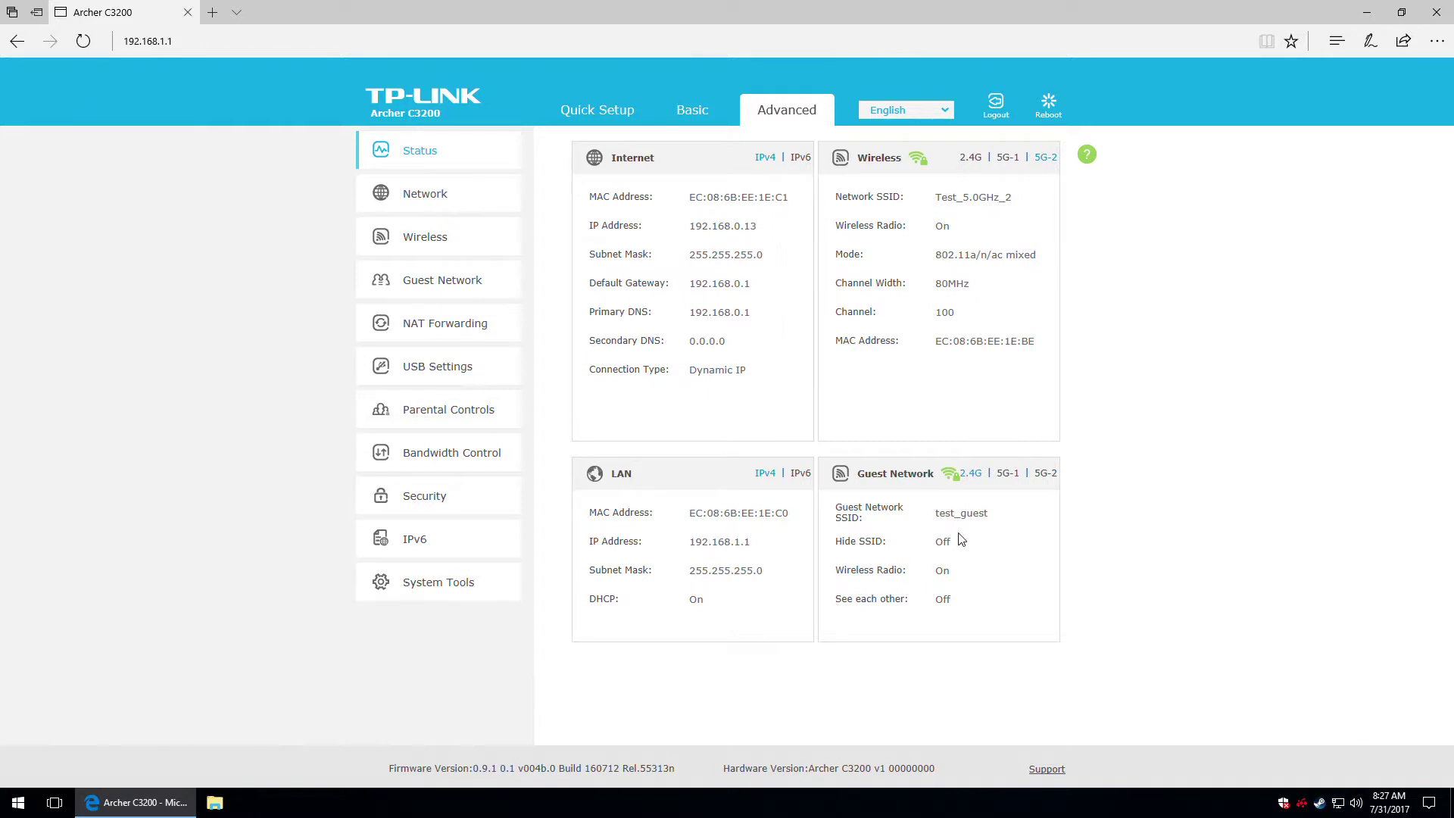
left_click(1010, 478)
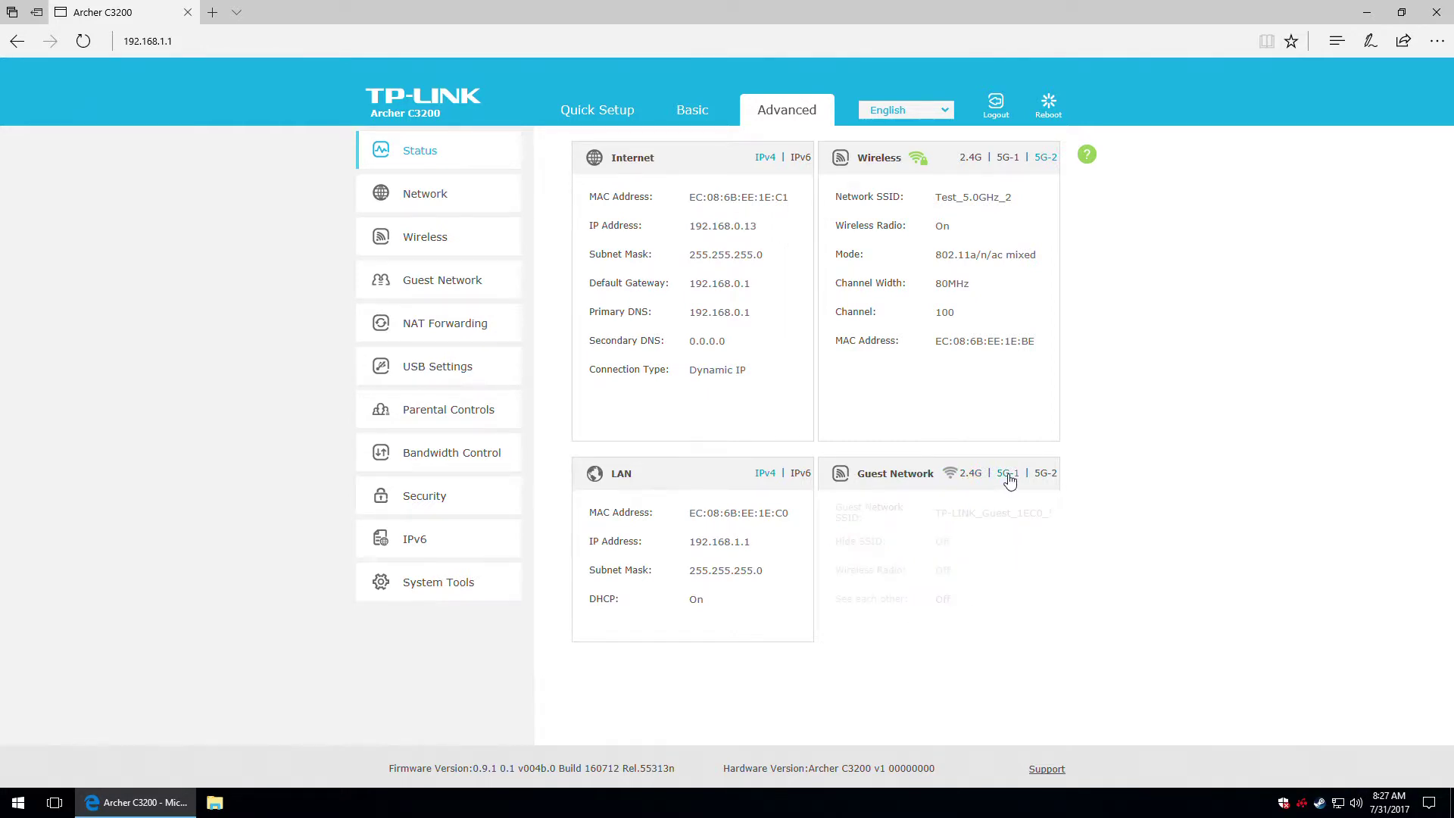
left_click(1049, 476)
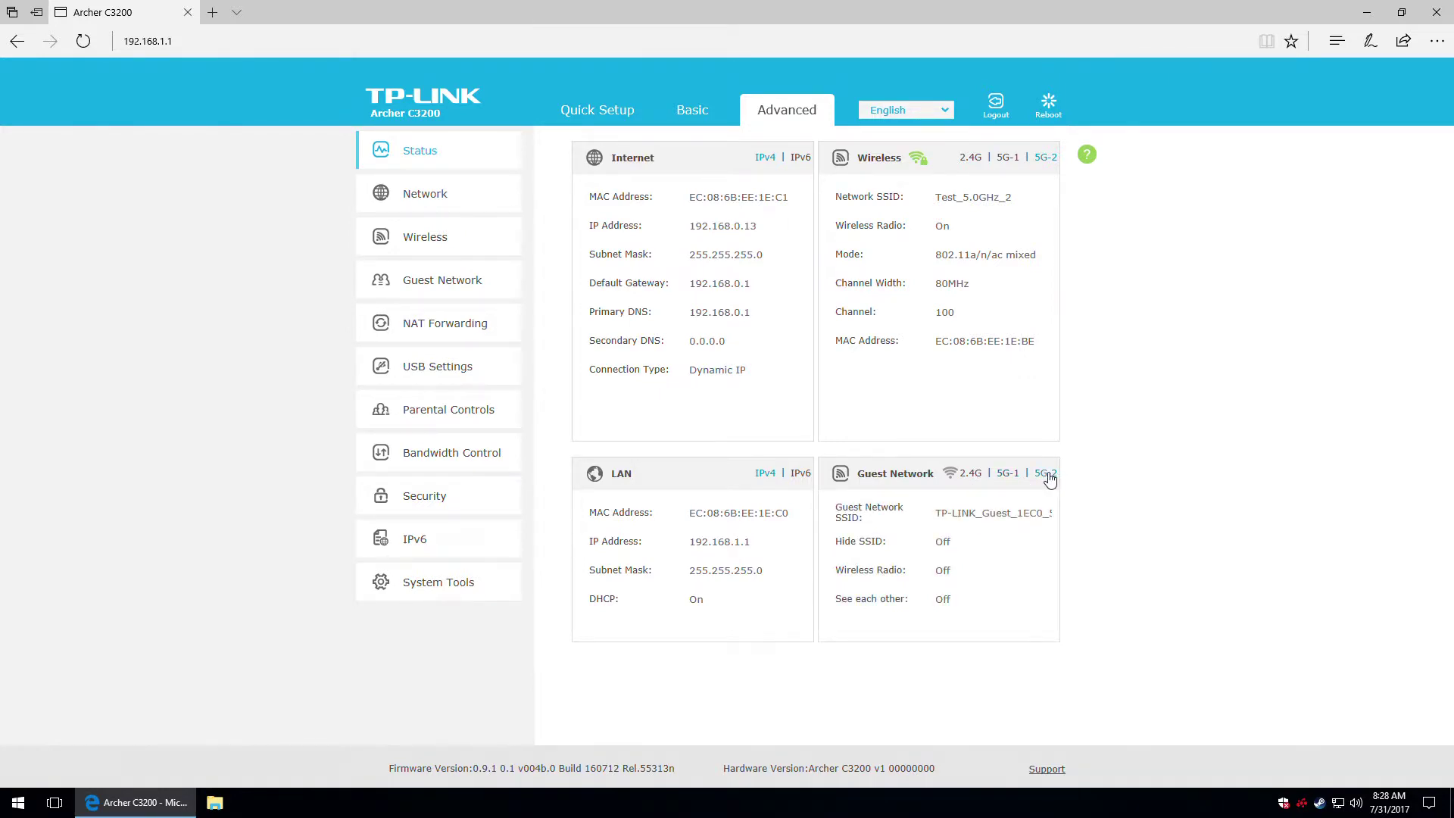
Open the WAN Internet settings with advanced options shown, keeping Dynamic IP
left_click(408, 198)
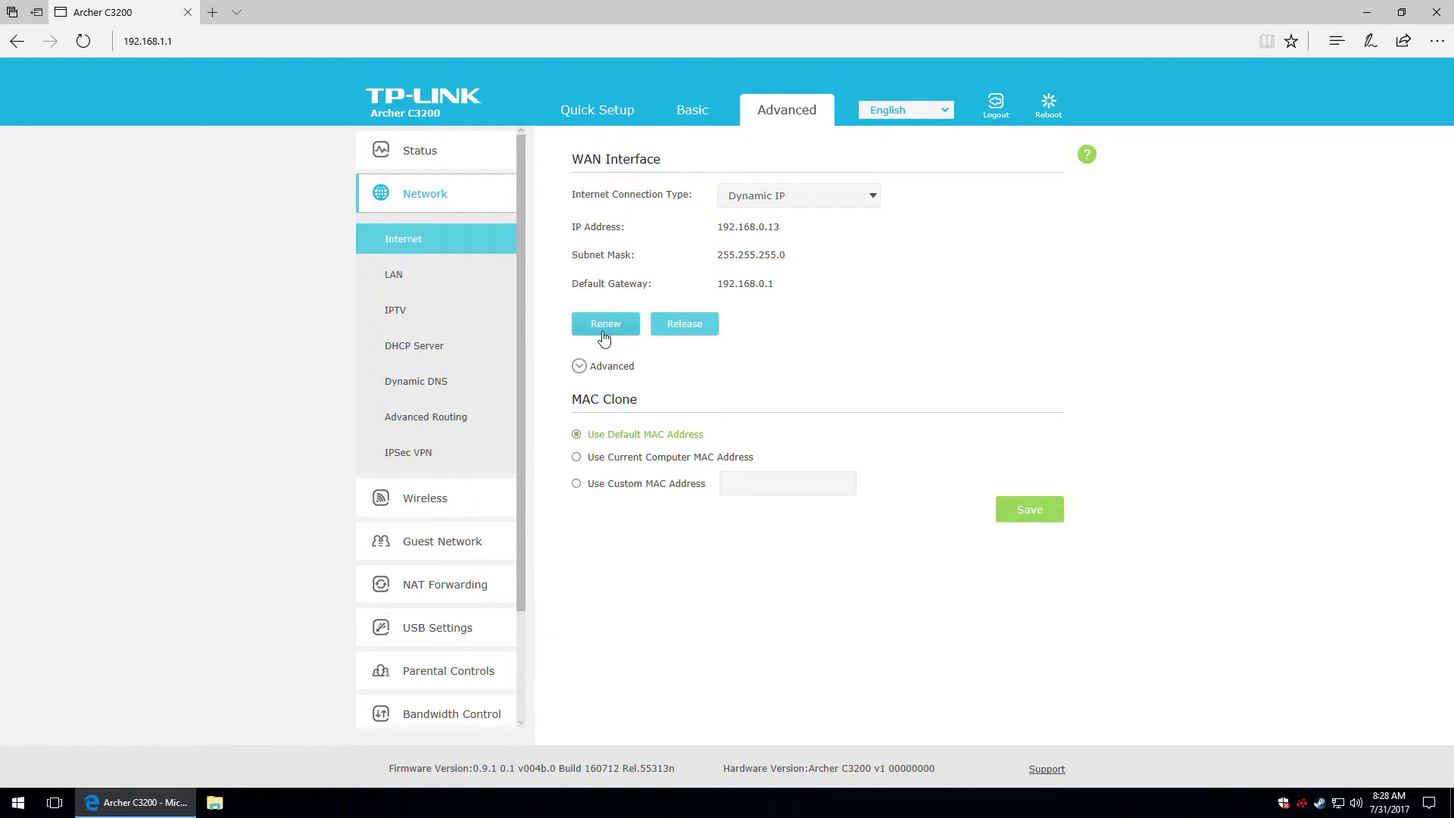
left_click(579, 366)
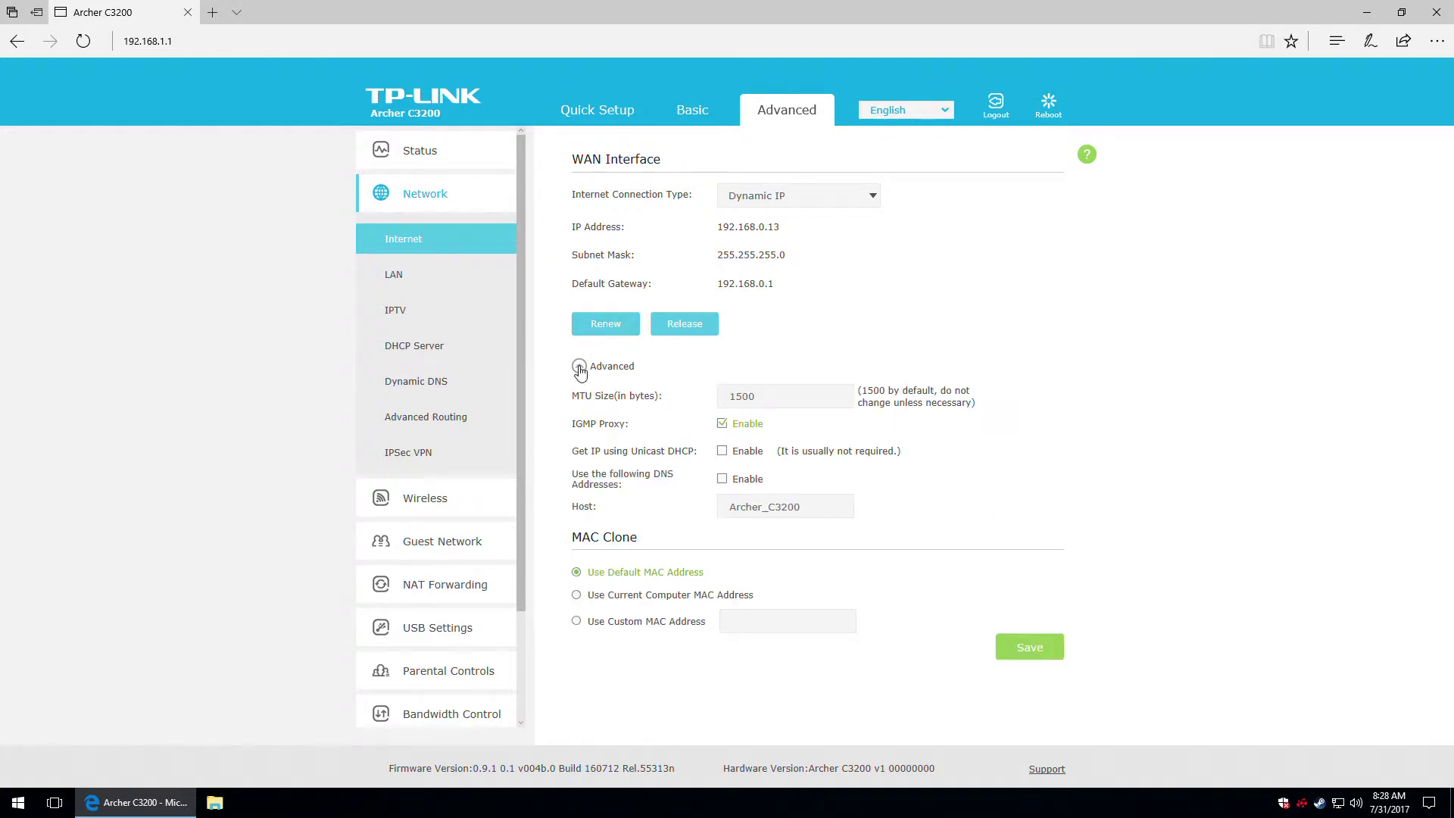
left_click(778, 196)
left_click(789, 196)
Preview the Static IP connection type with its advanced options
left_click(825, 189)
left_click(765, 252)
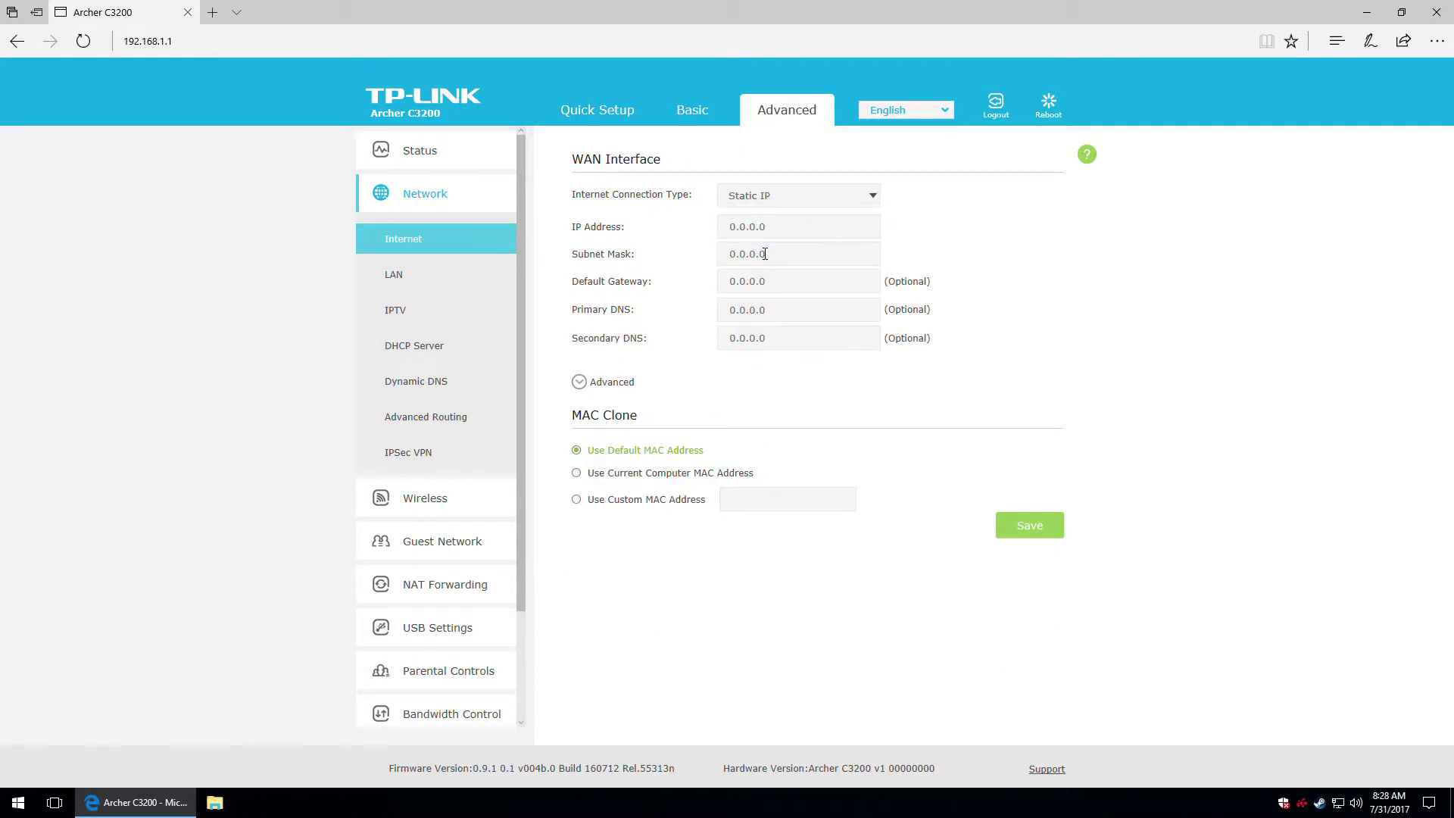
left_click(579, 385)
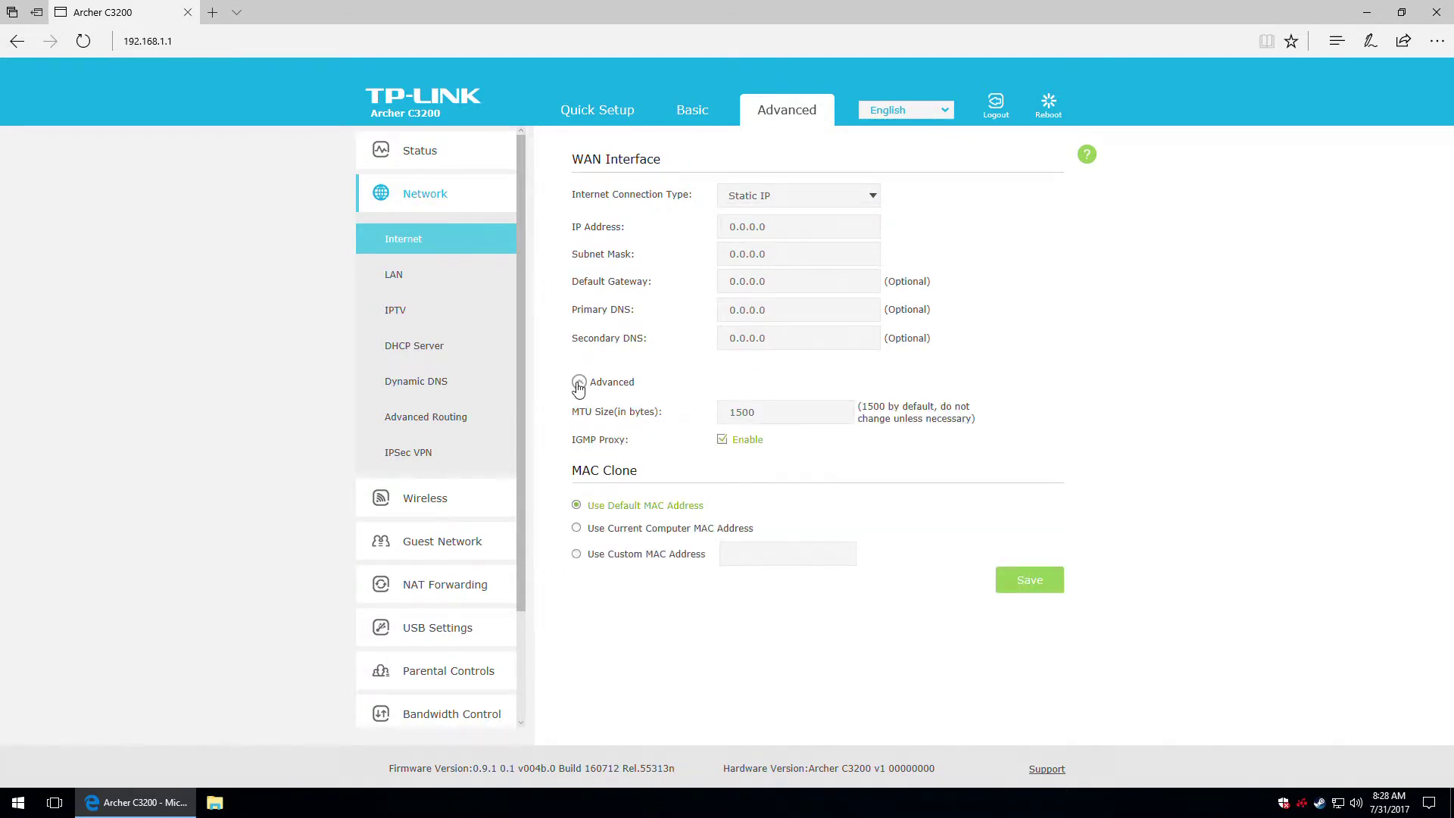
Preview the PPPoE connection type, its advanced options and authentication type list
left_click(858, 196)
left_click(754, 281)
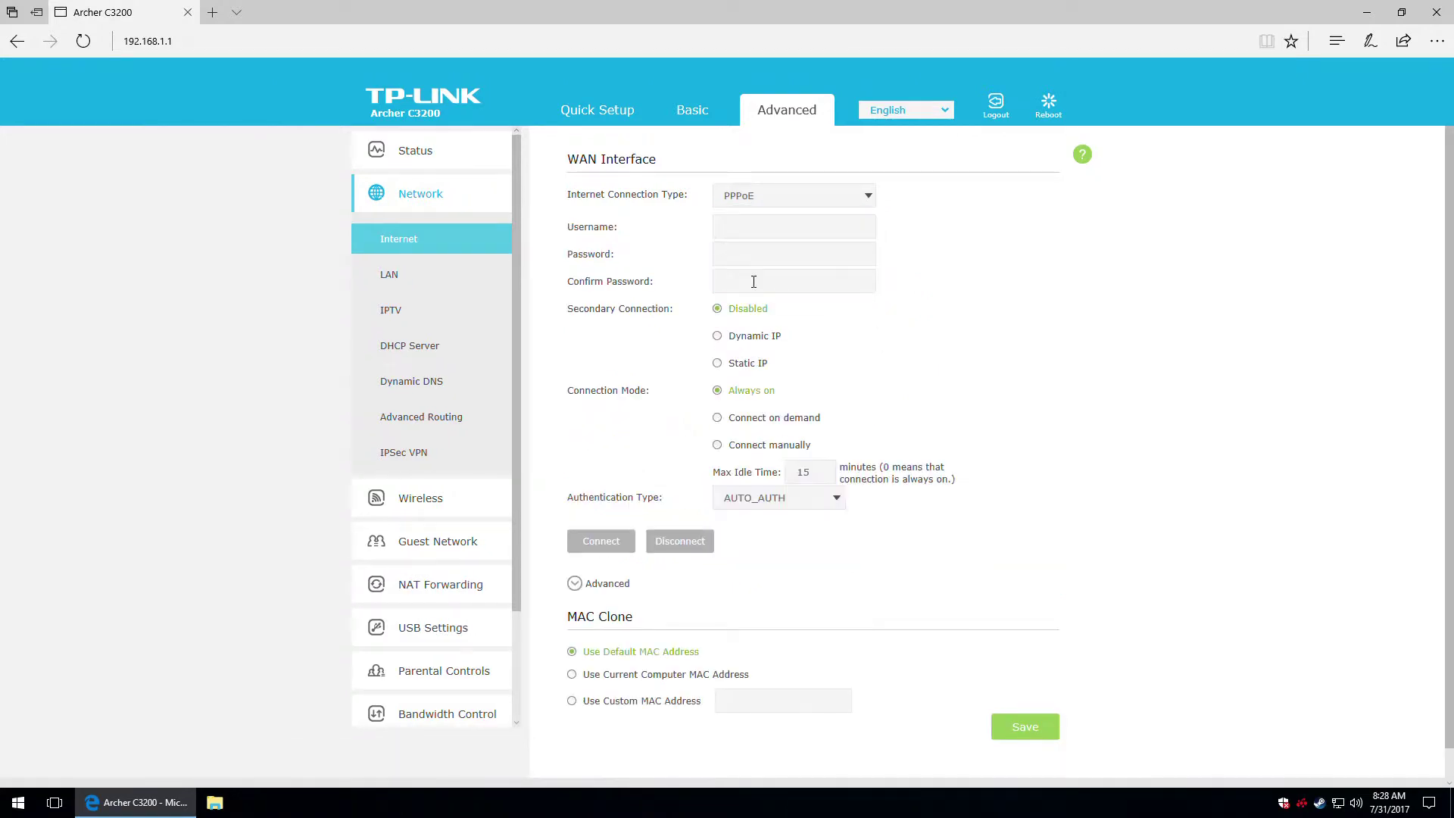
left_click(575, 584)
scroll(581, 561, "down", 2)
scroll(583, 559, "down", 2)
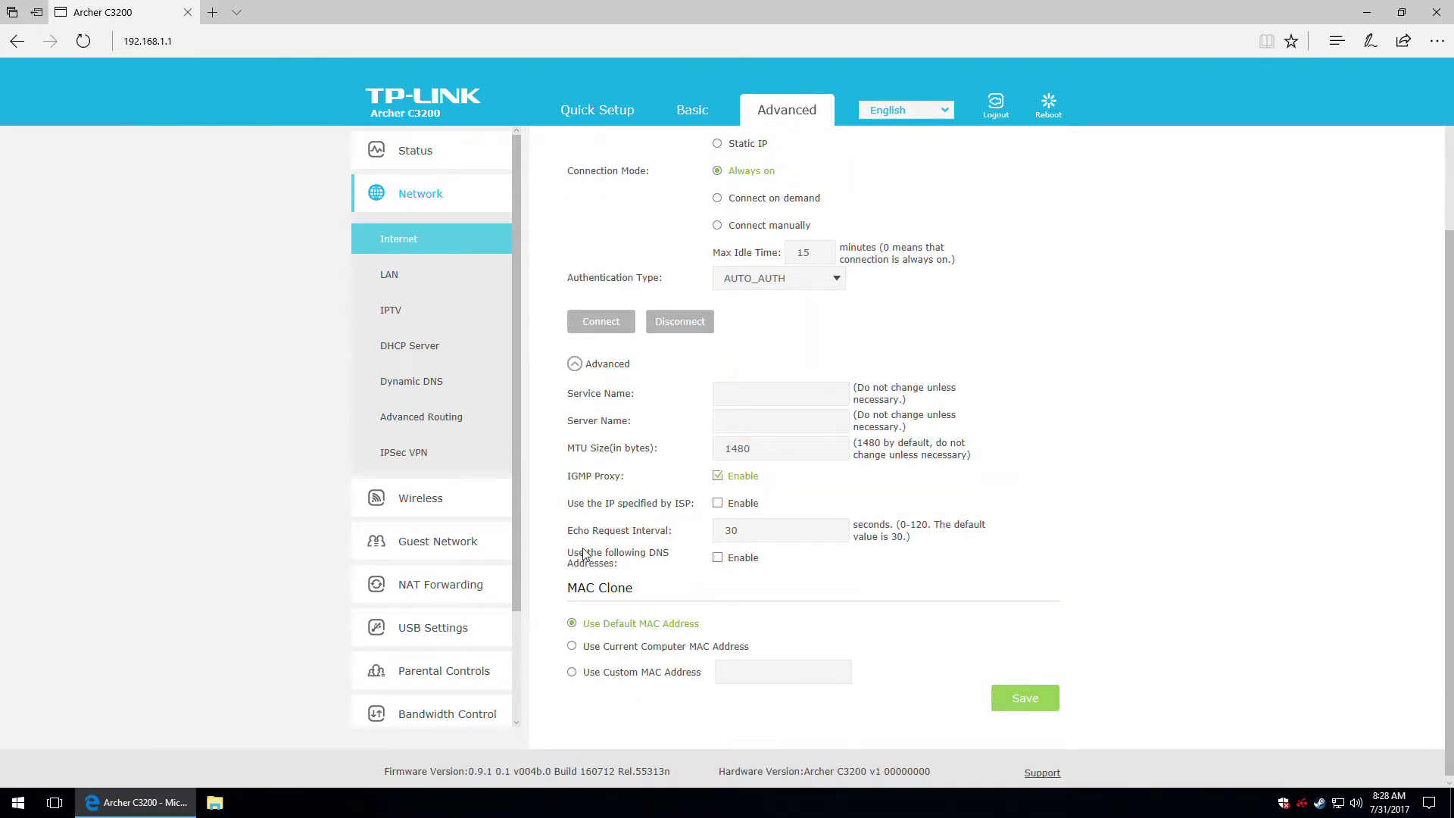
scroll(740, 555, "up", 4)
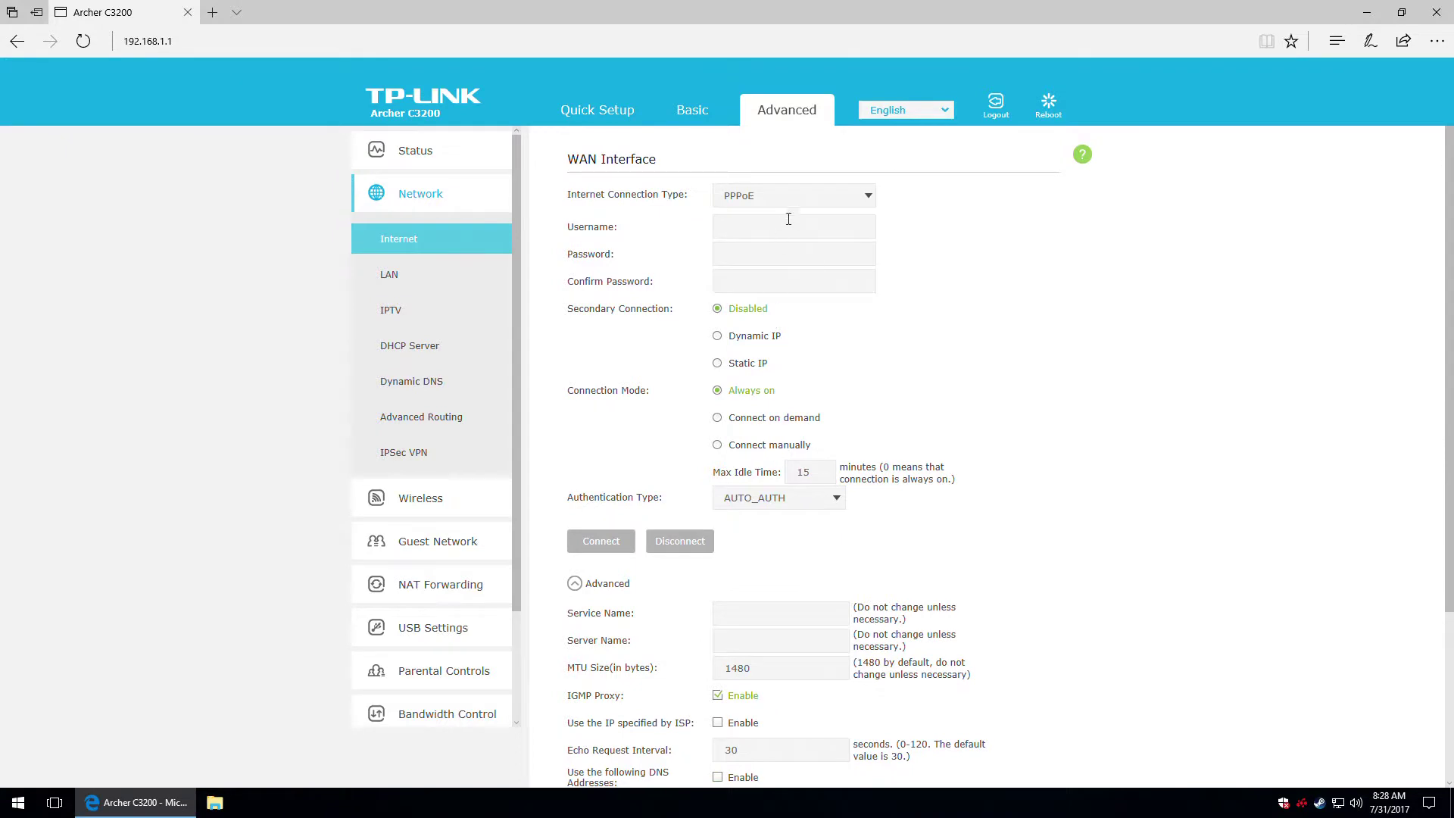
left_click(803, 200)
left_click(992, 312)
left_click(835, 500)
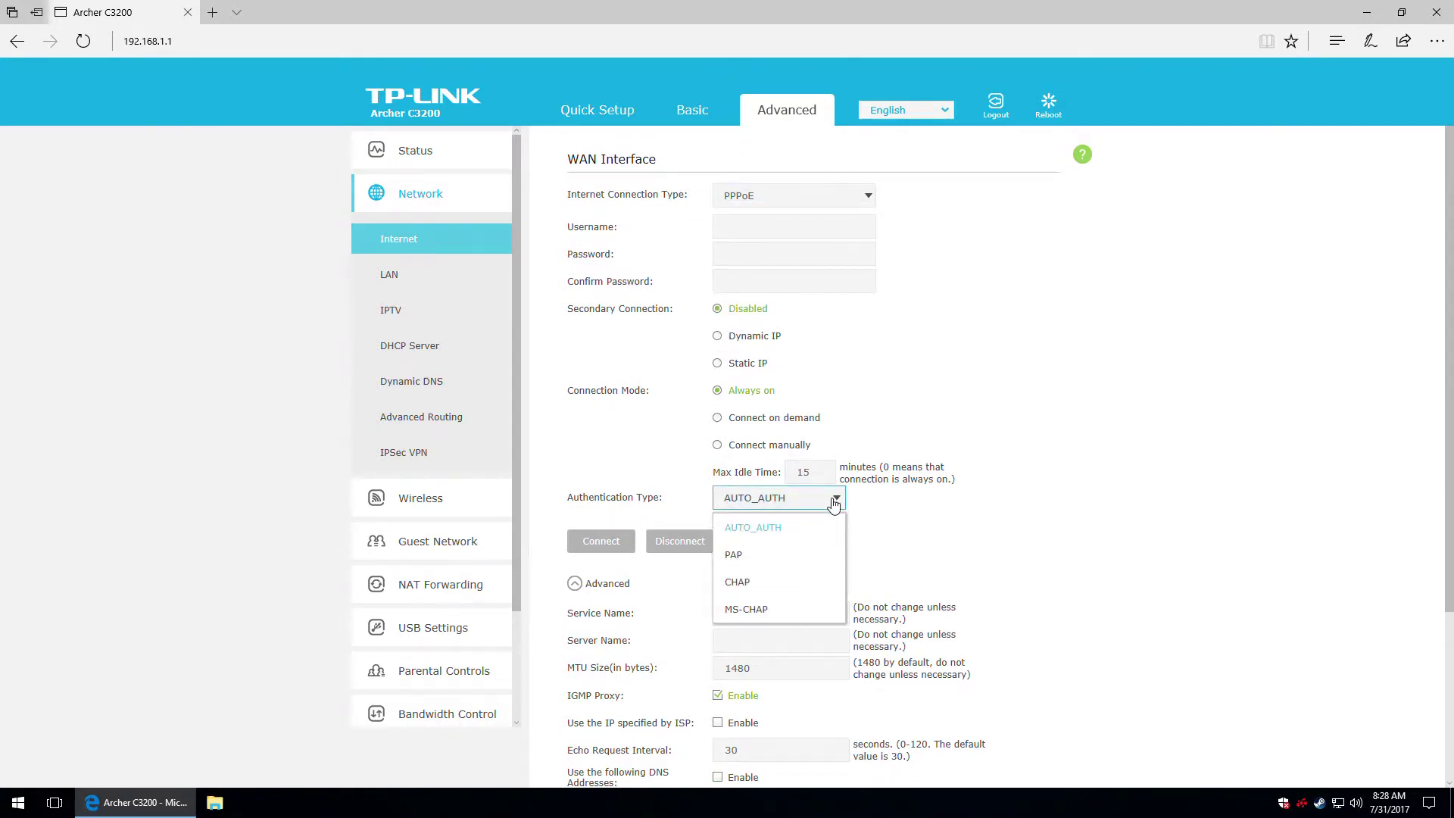
left_click(836, 500)
Preview L2TP, toggling its secondary connection between Static IP and Dynamic IP
left_click(807, 200)
left_click(745, 304)
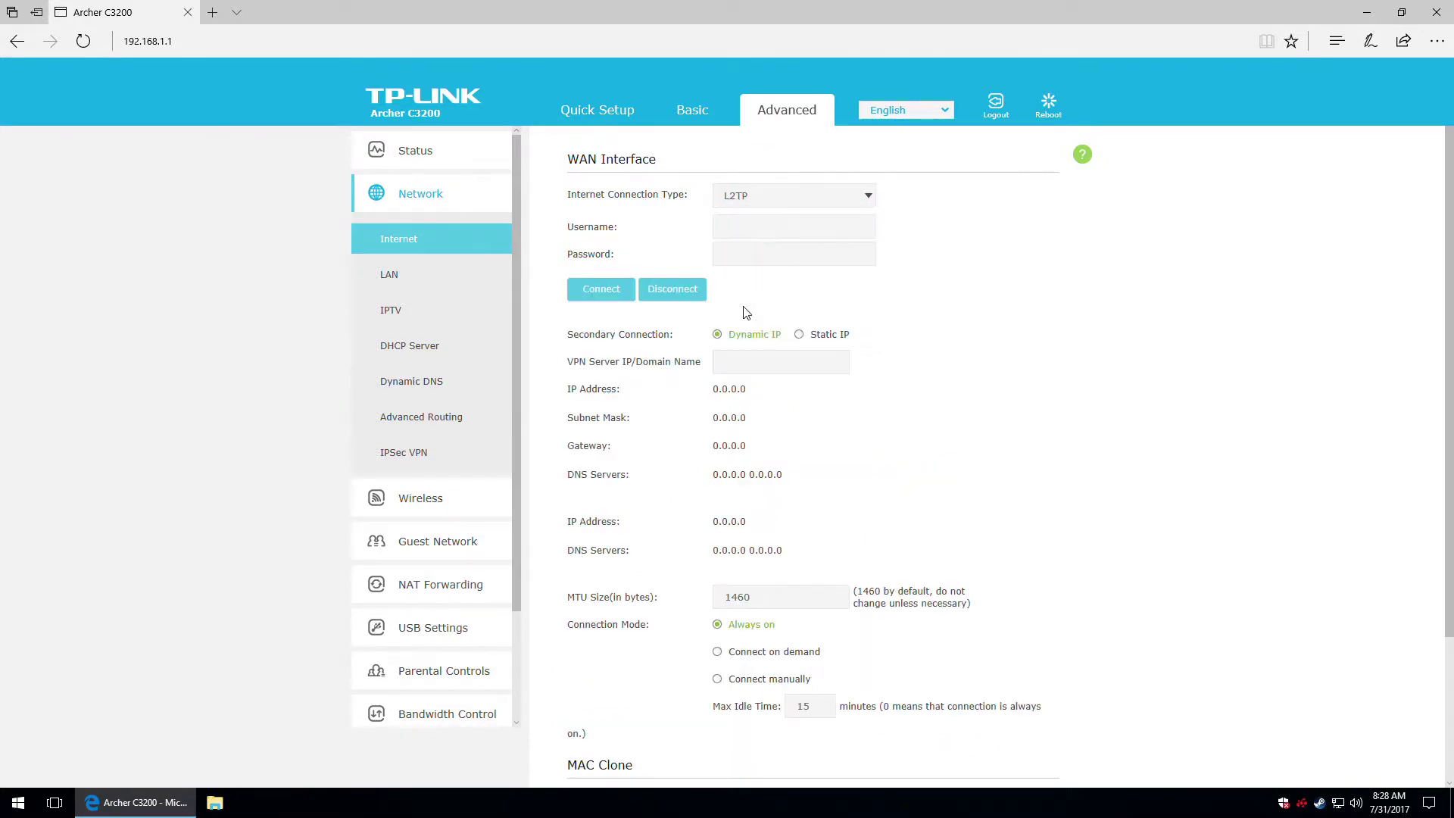
left_click(815, 337)
left_click(762, 341)
scroll(761, 341, "down", 3)
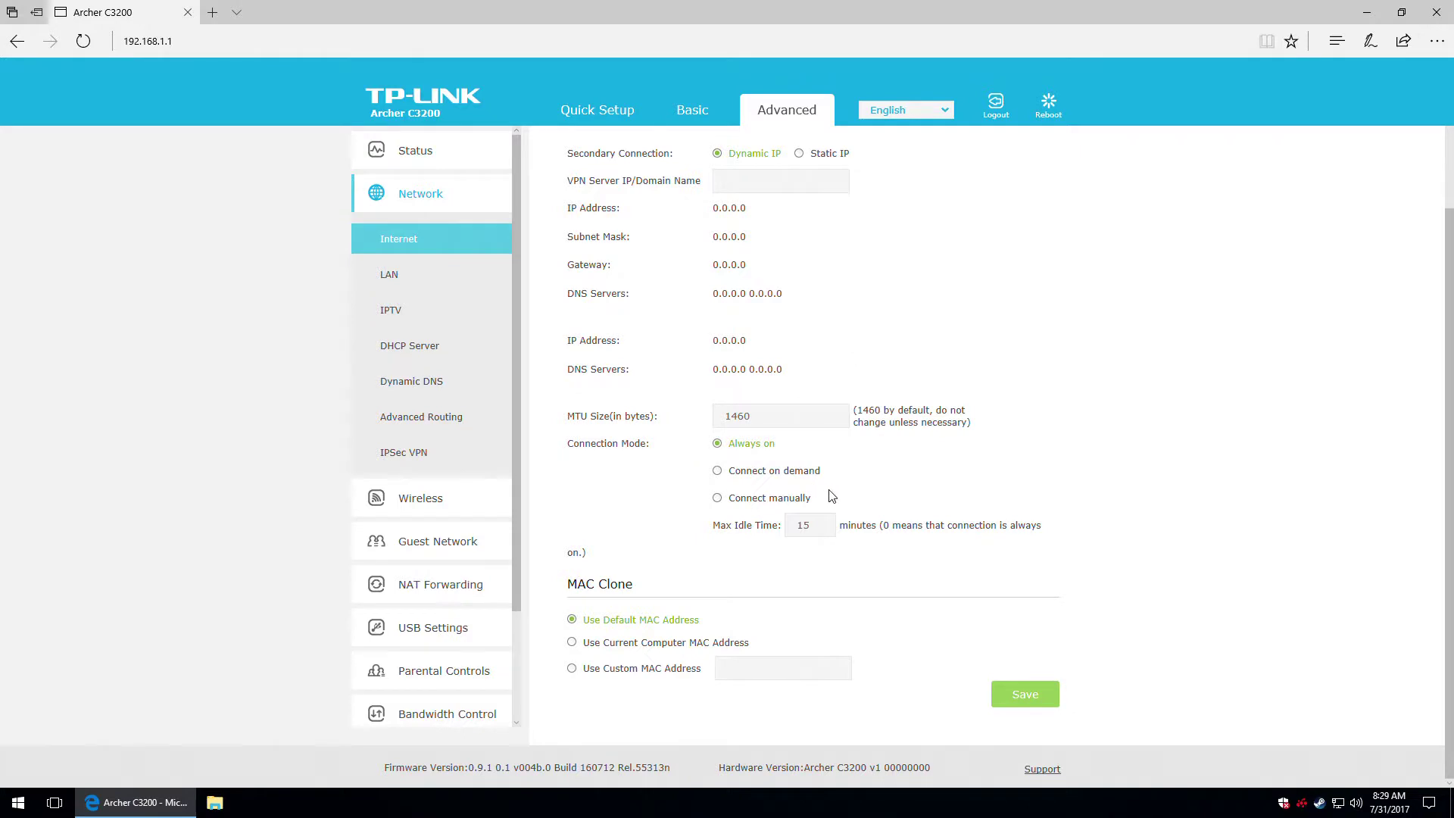
scroll(879, 503, "up", 1)
scroll(878, 503, "up", 1)
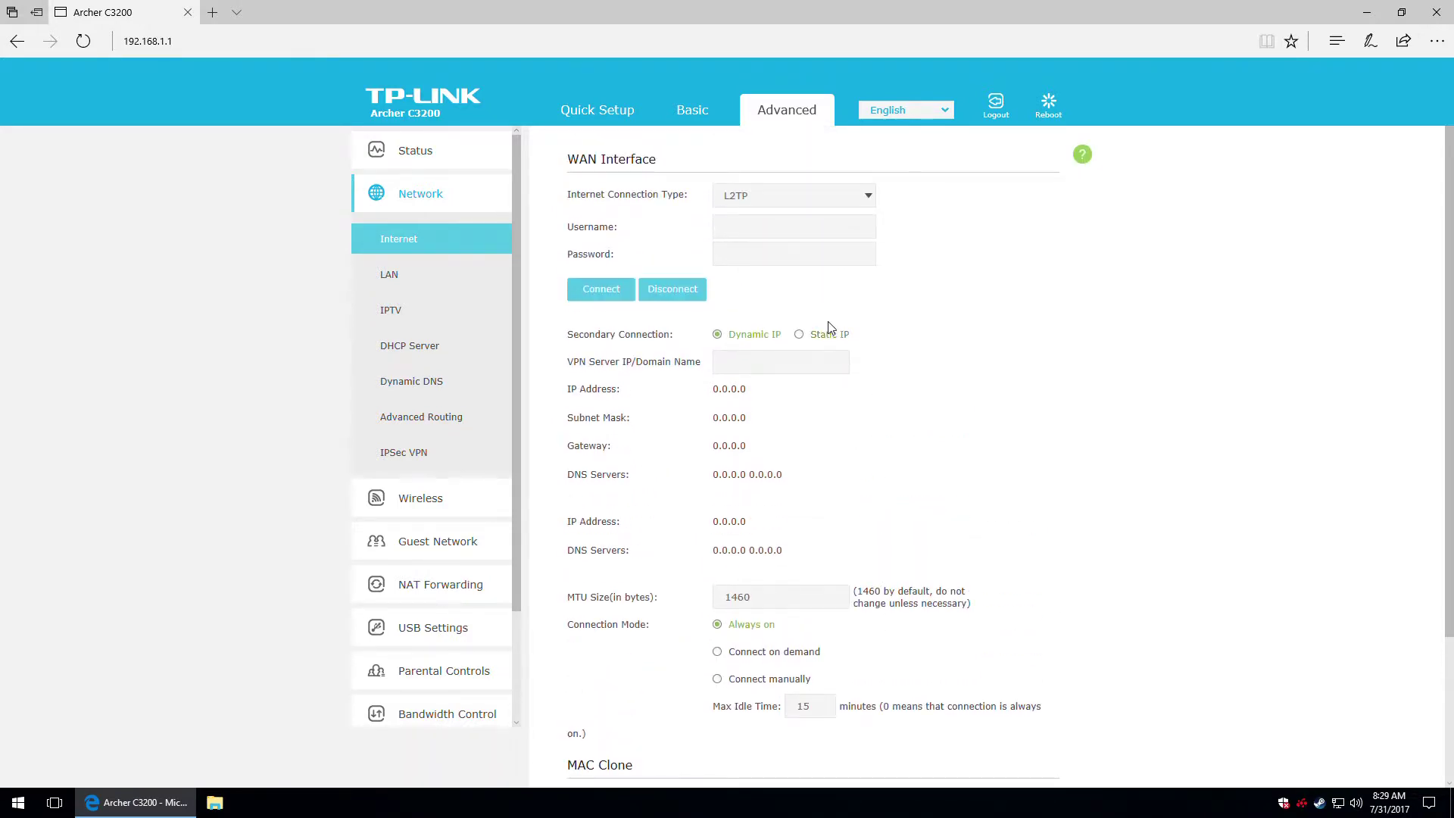
Preview PPTP, then return the connection type to Dynamic IP
left_click(838, 195)
left_click(742, 338)
scroll(725, 321, "down", 2)
scroll(726, 322, "up", 2)
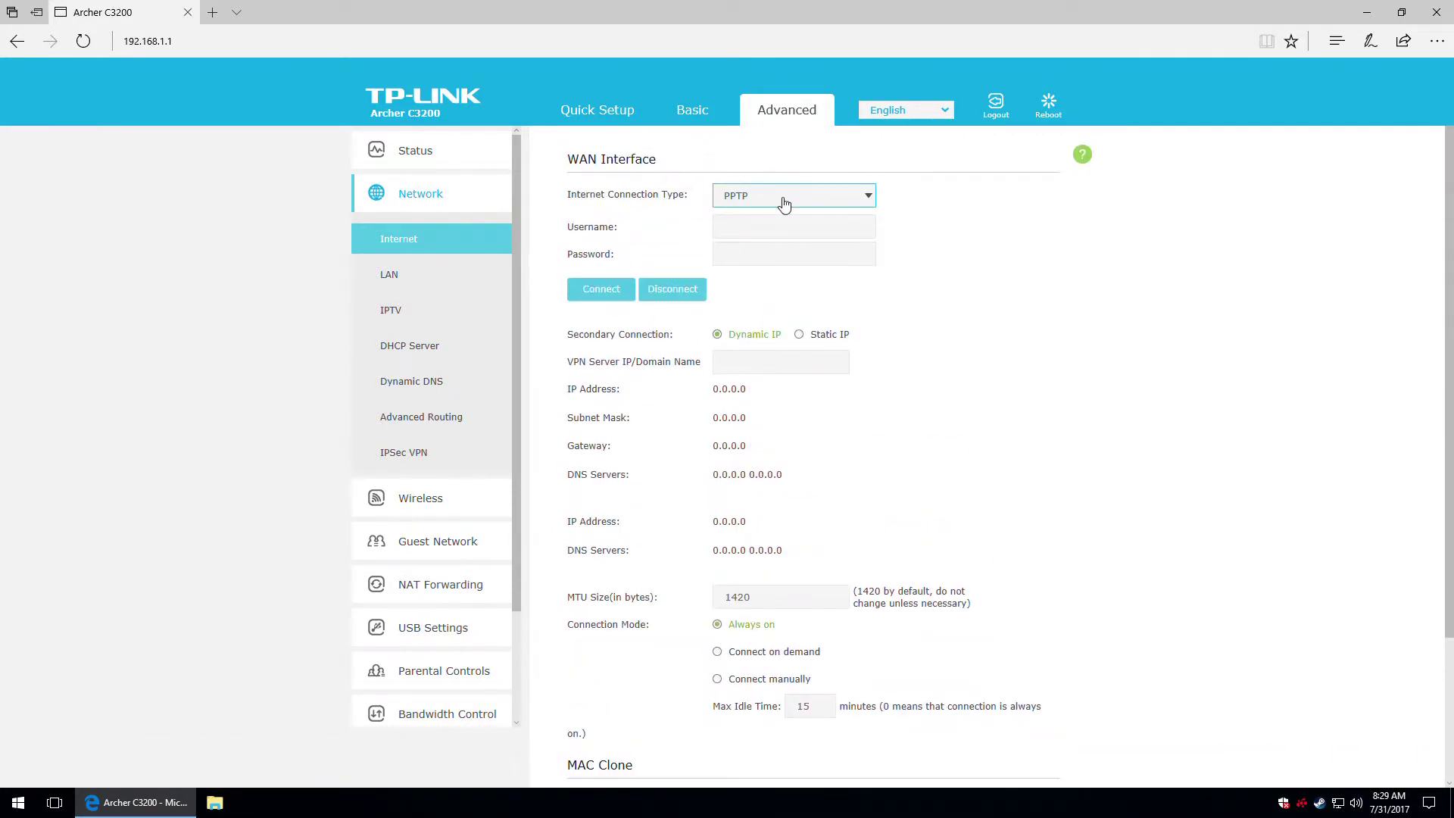
left_click(786, 201)
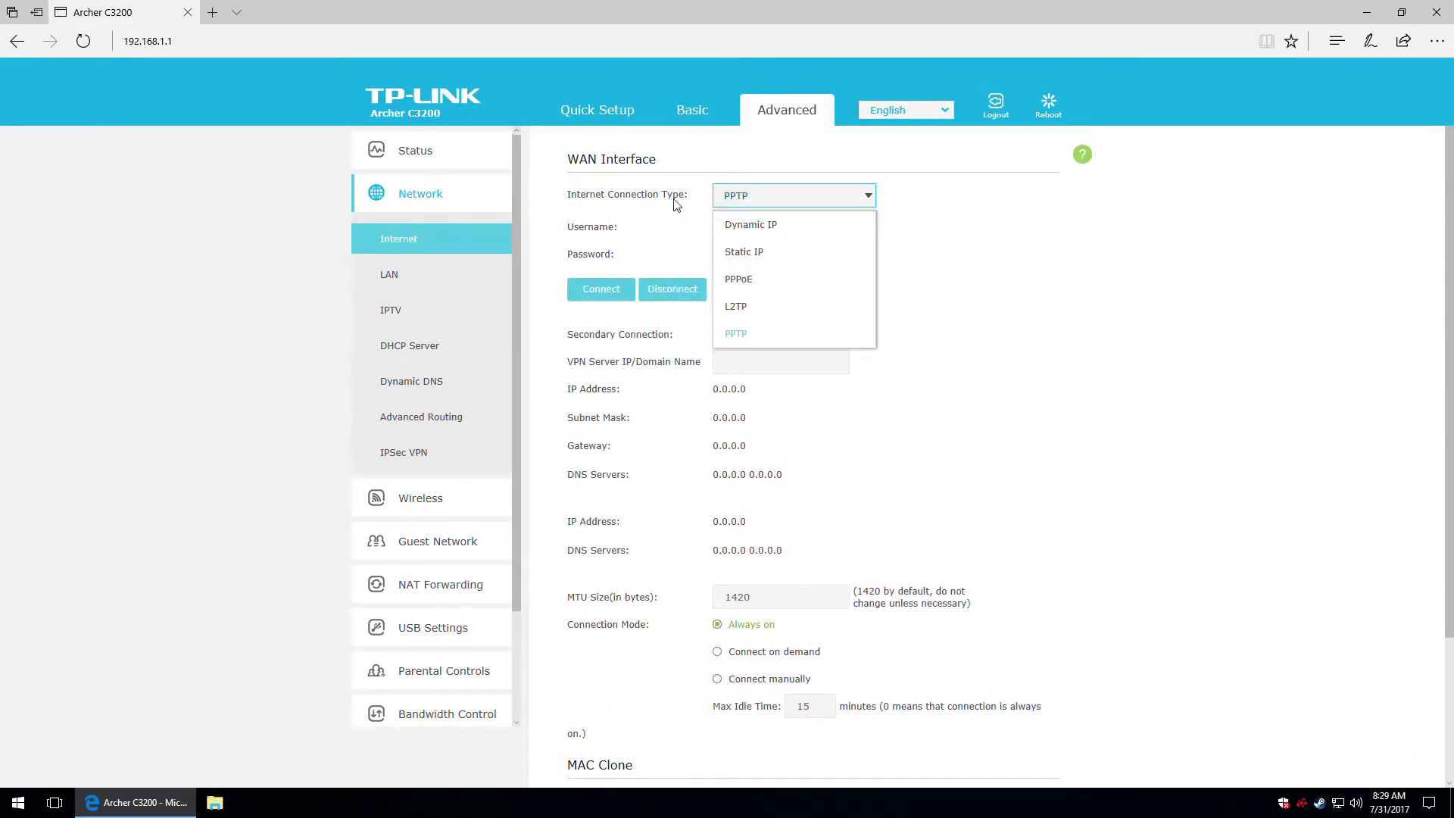
left_click(754, 226)
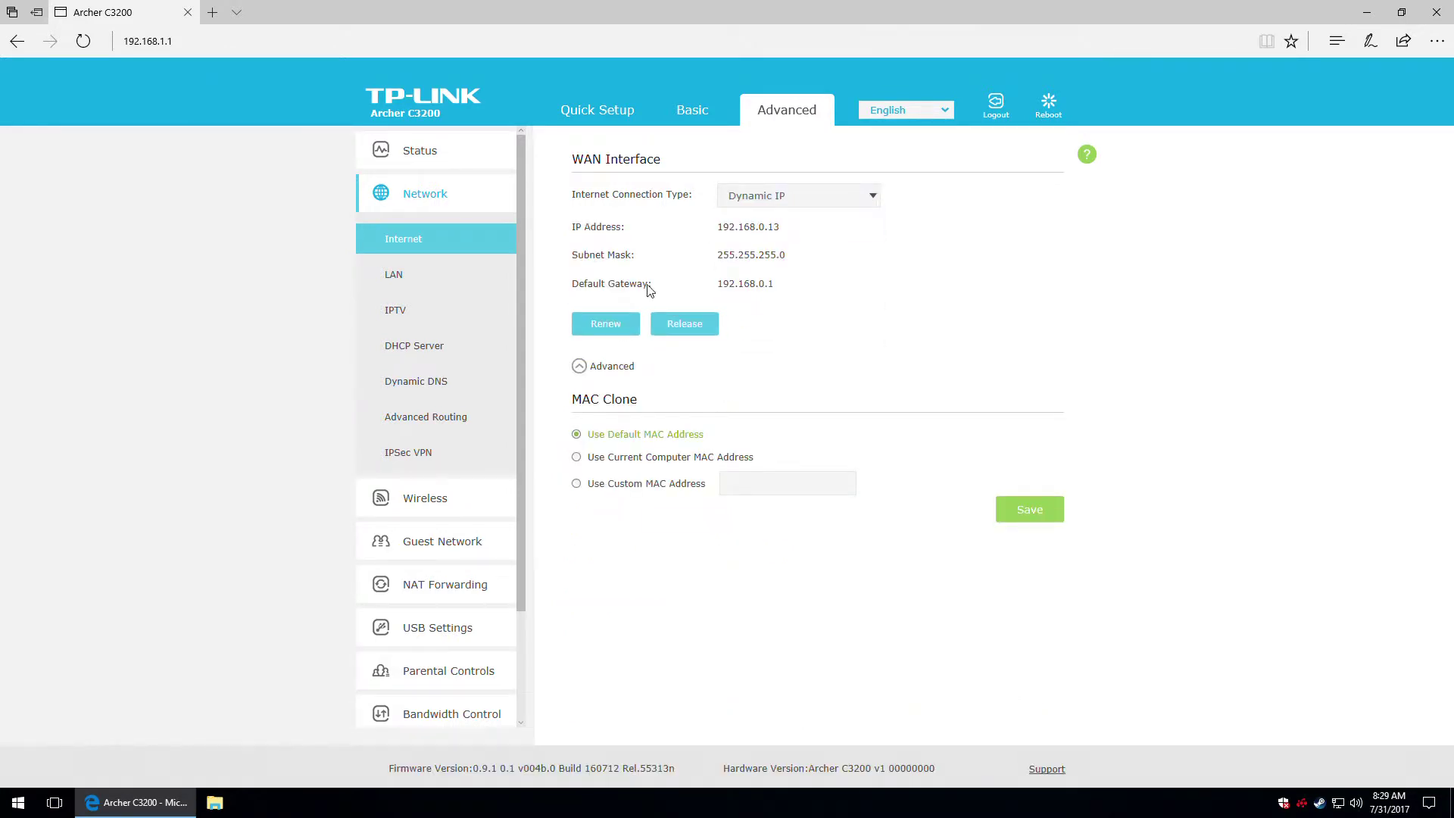
Open the LAN settings page showing LAN IP 192.168.1.1 and subnet mask 255.255.255.0
left_click(395, 283)
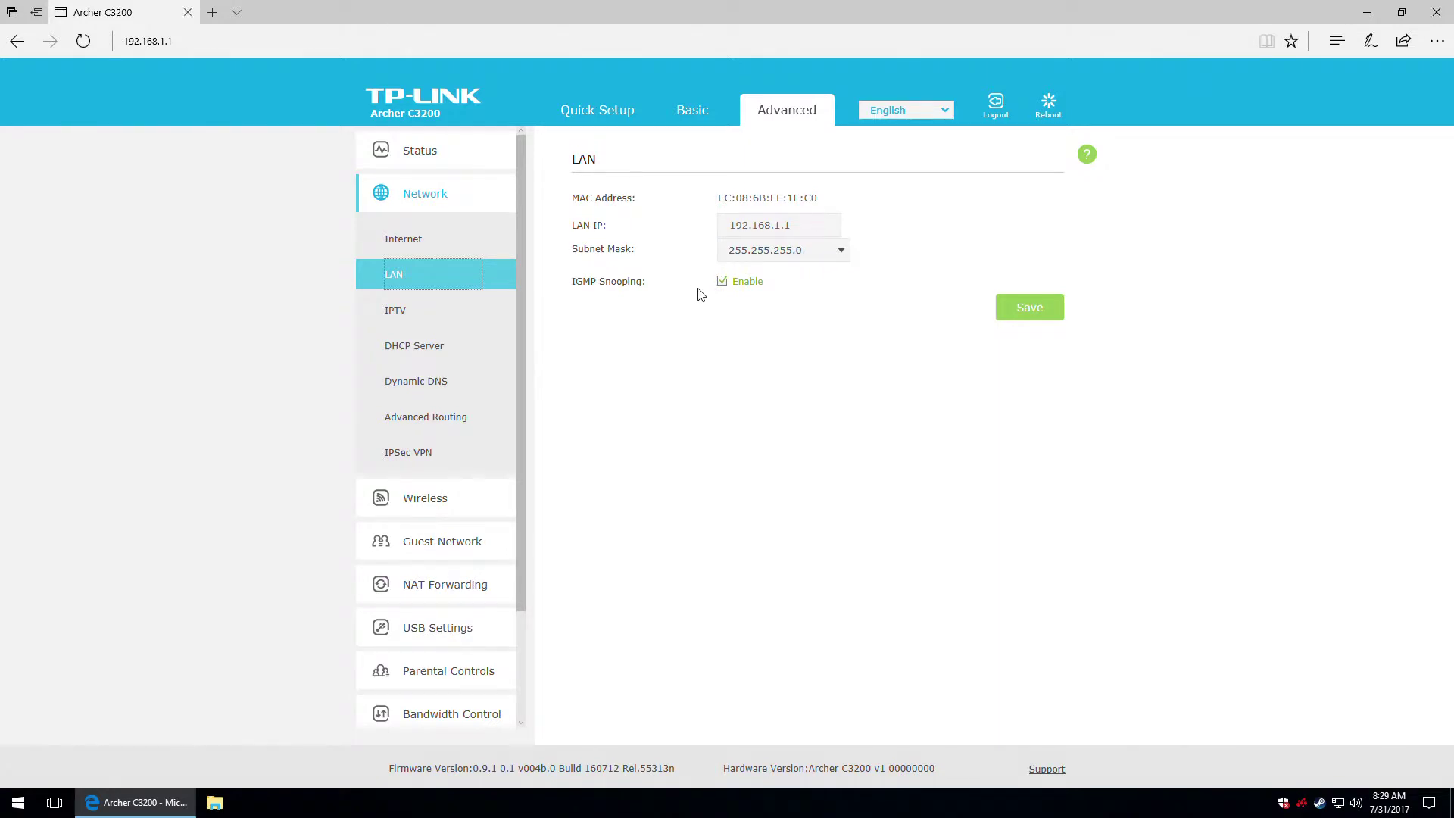
left_click(394, 315)
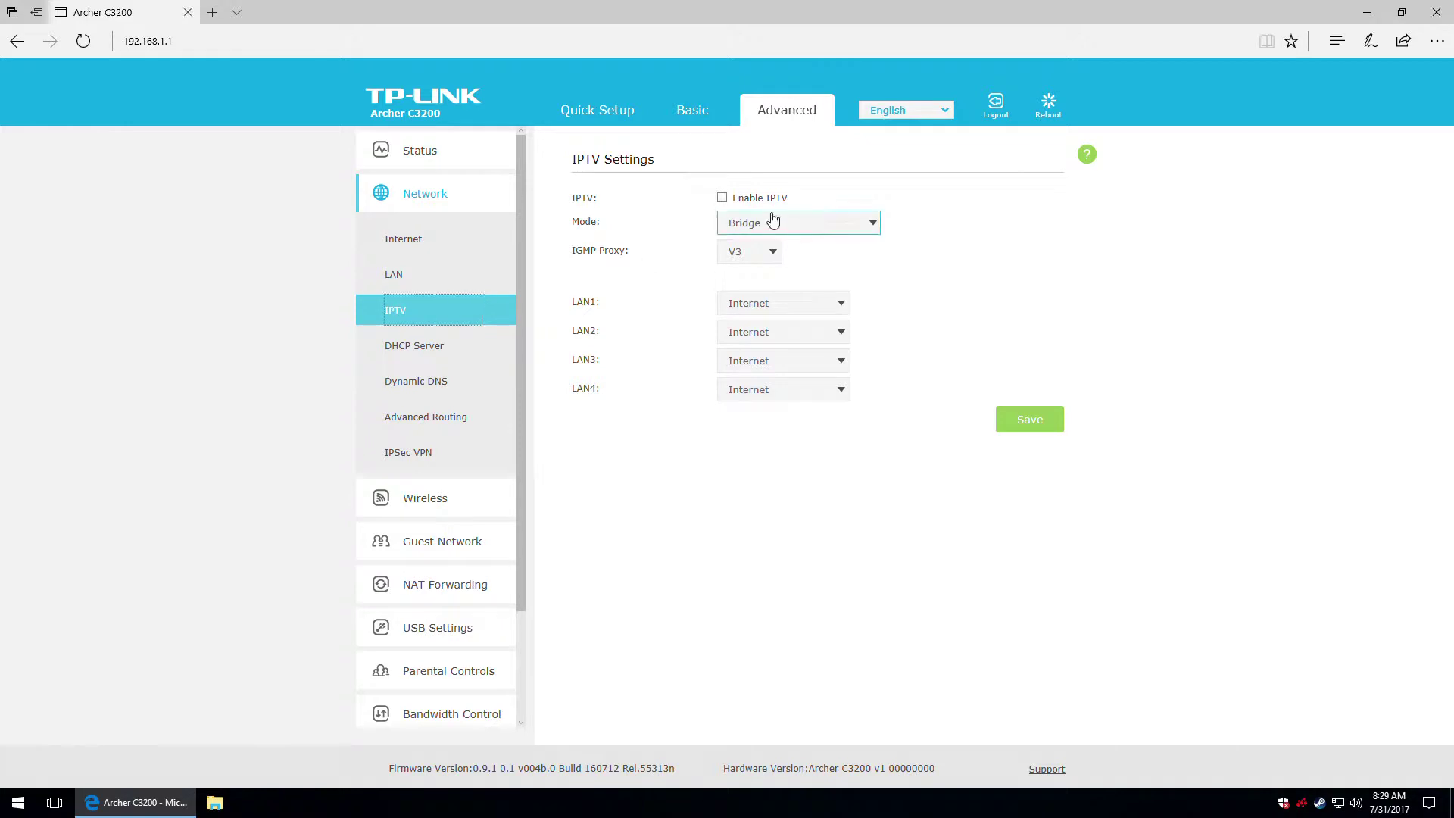
left_click(873, 224)
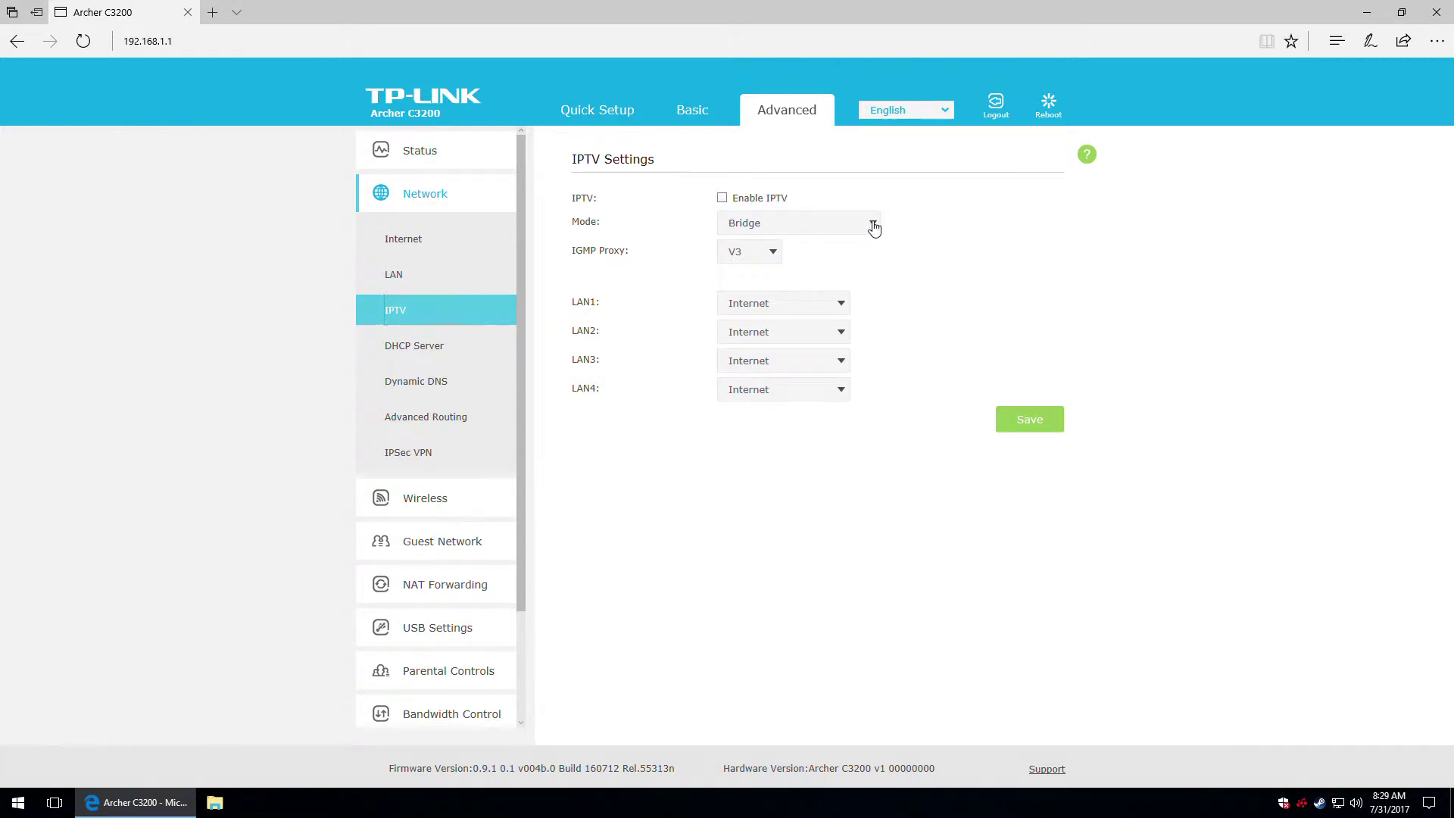
left_click(873, 225)
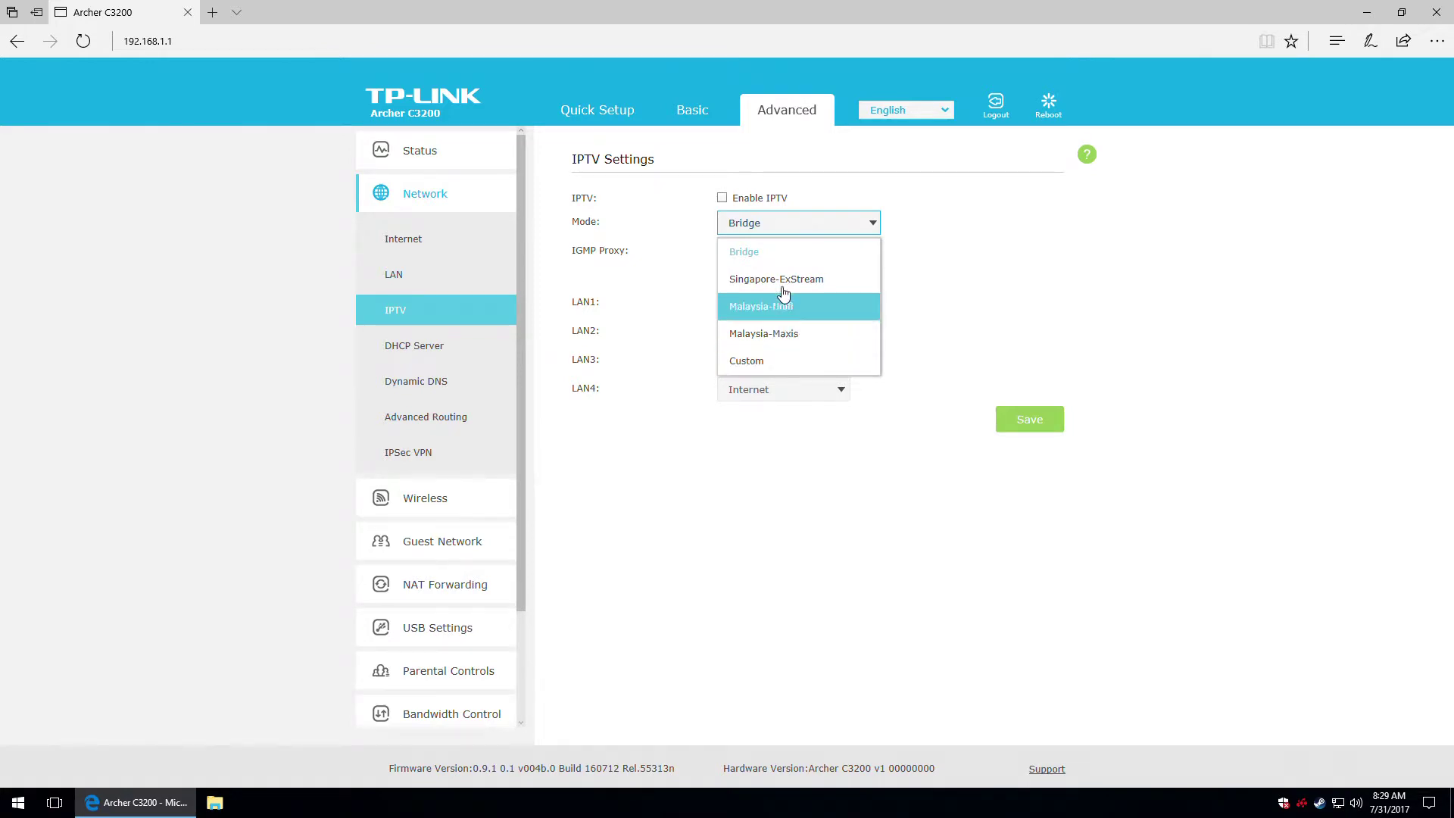
left_click(753, 362)
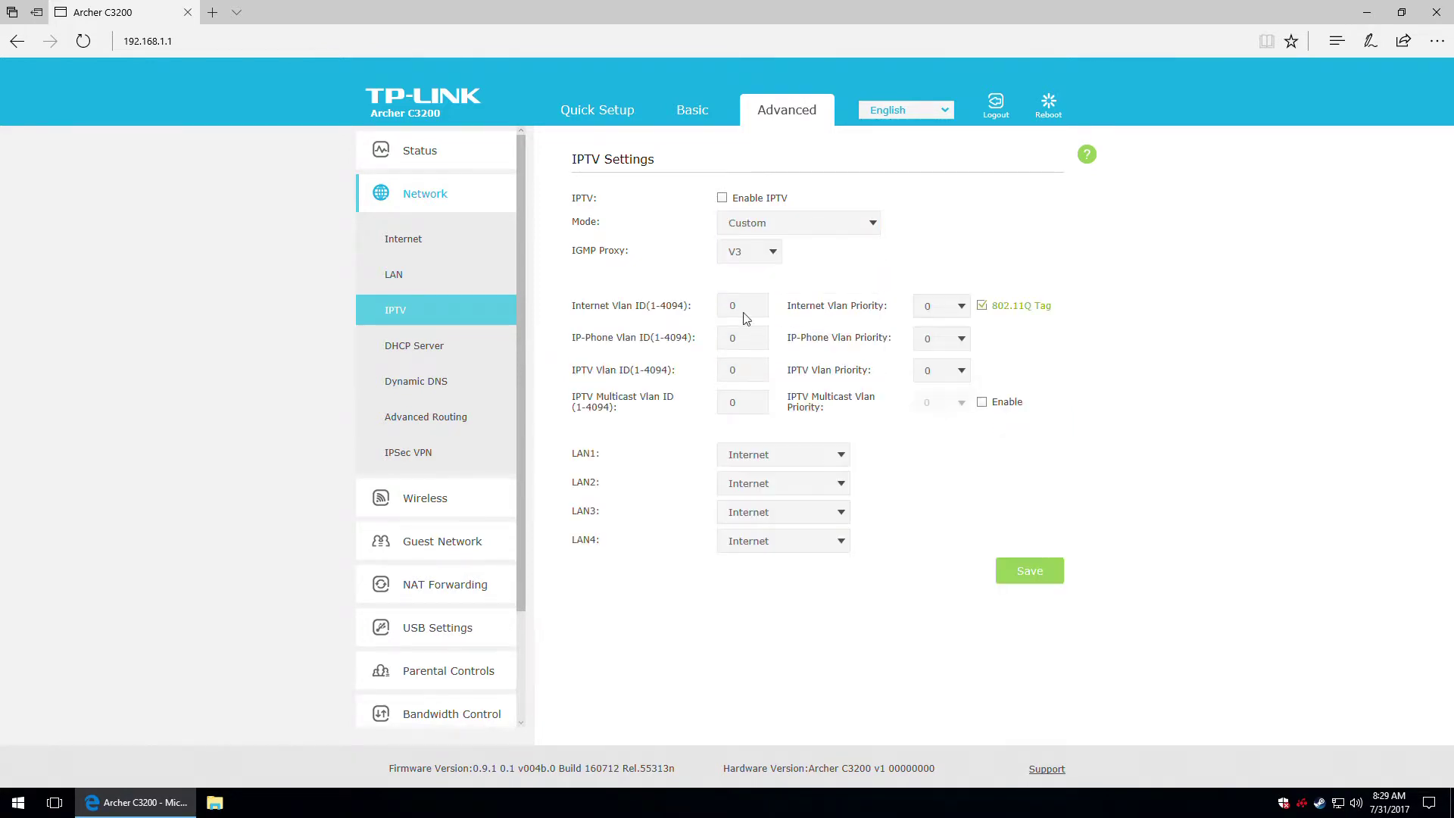
left_click(765, 254)
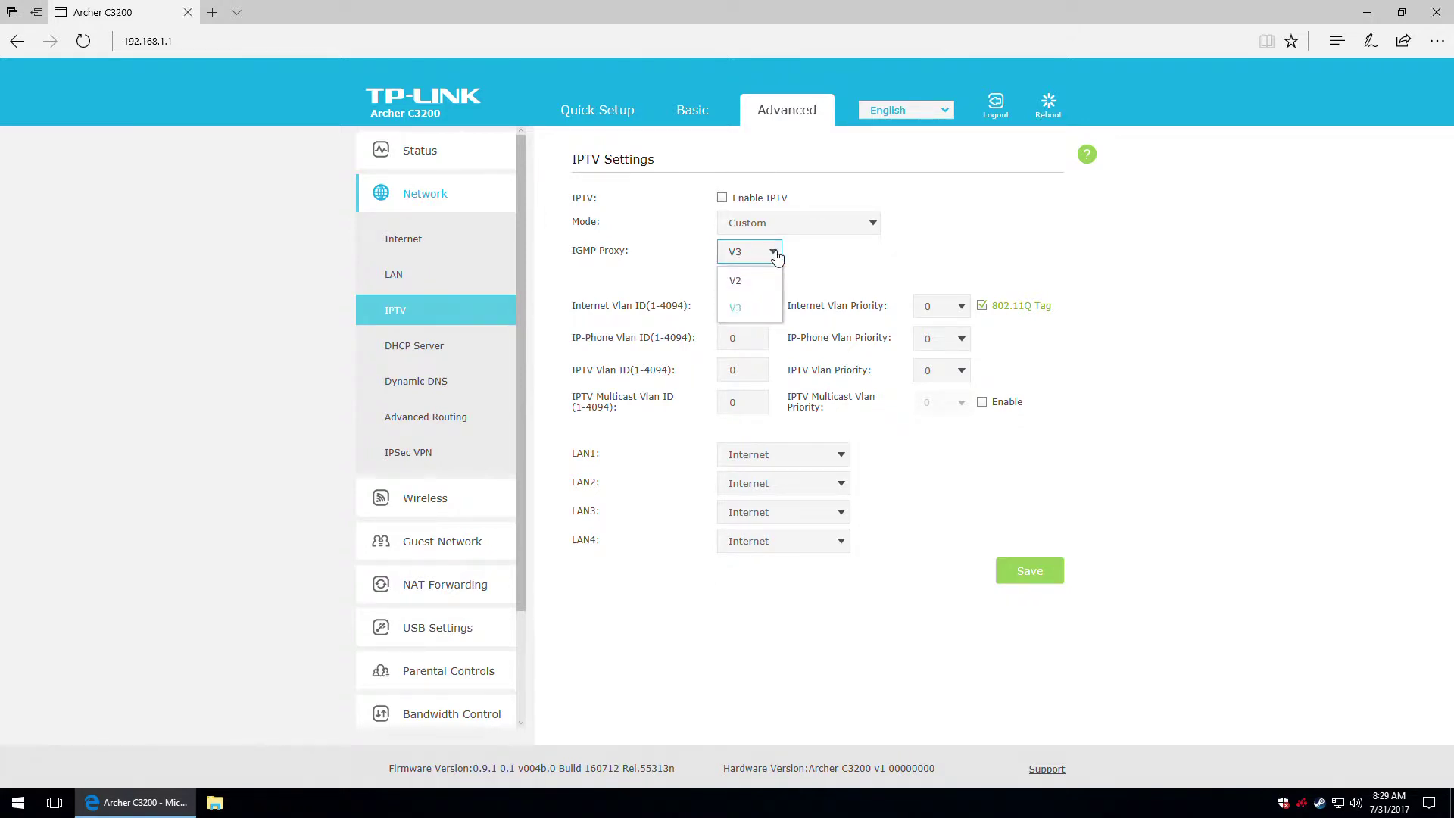
left_click(776, 258)
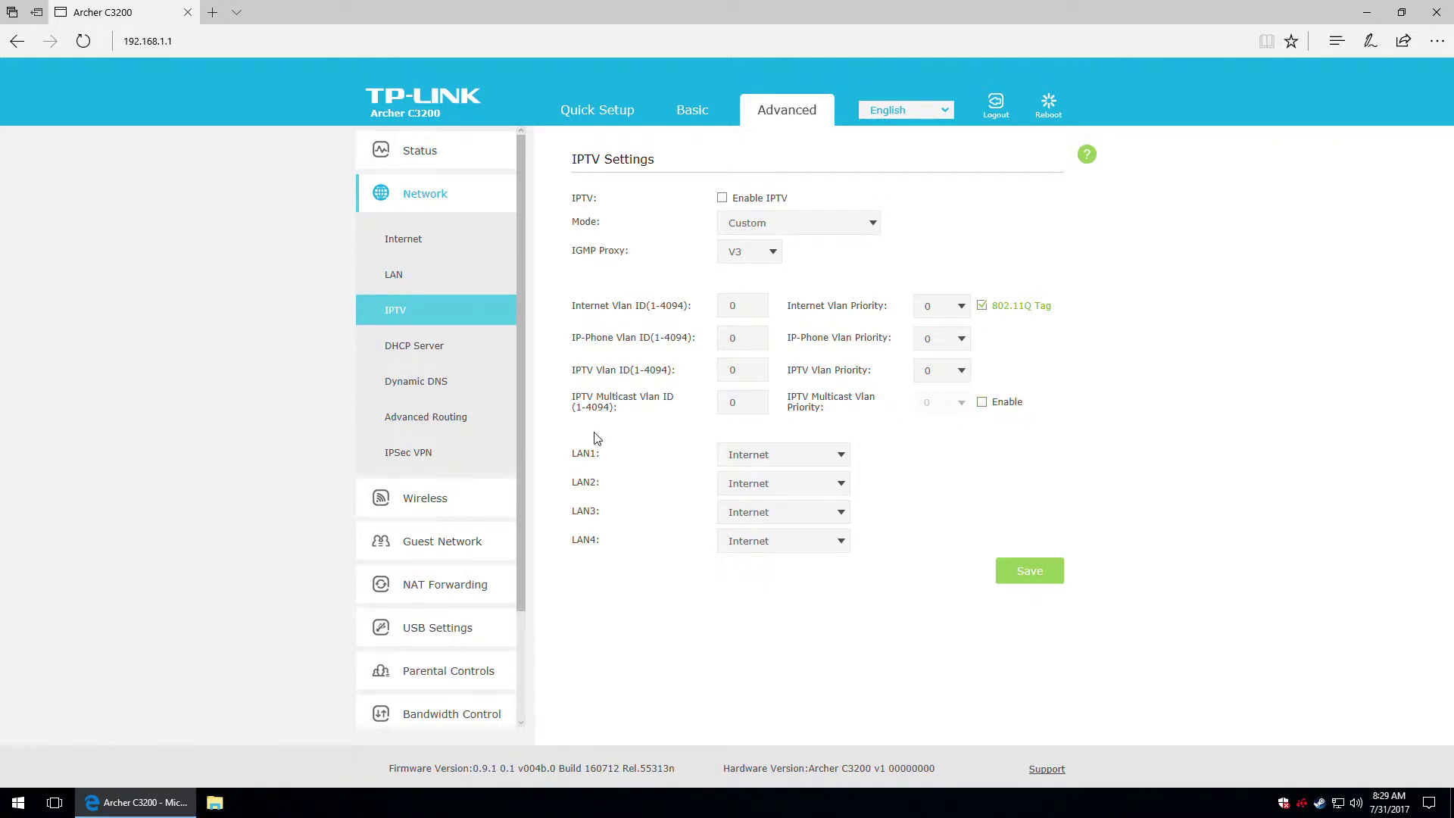
left_click(829, 453)
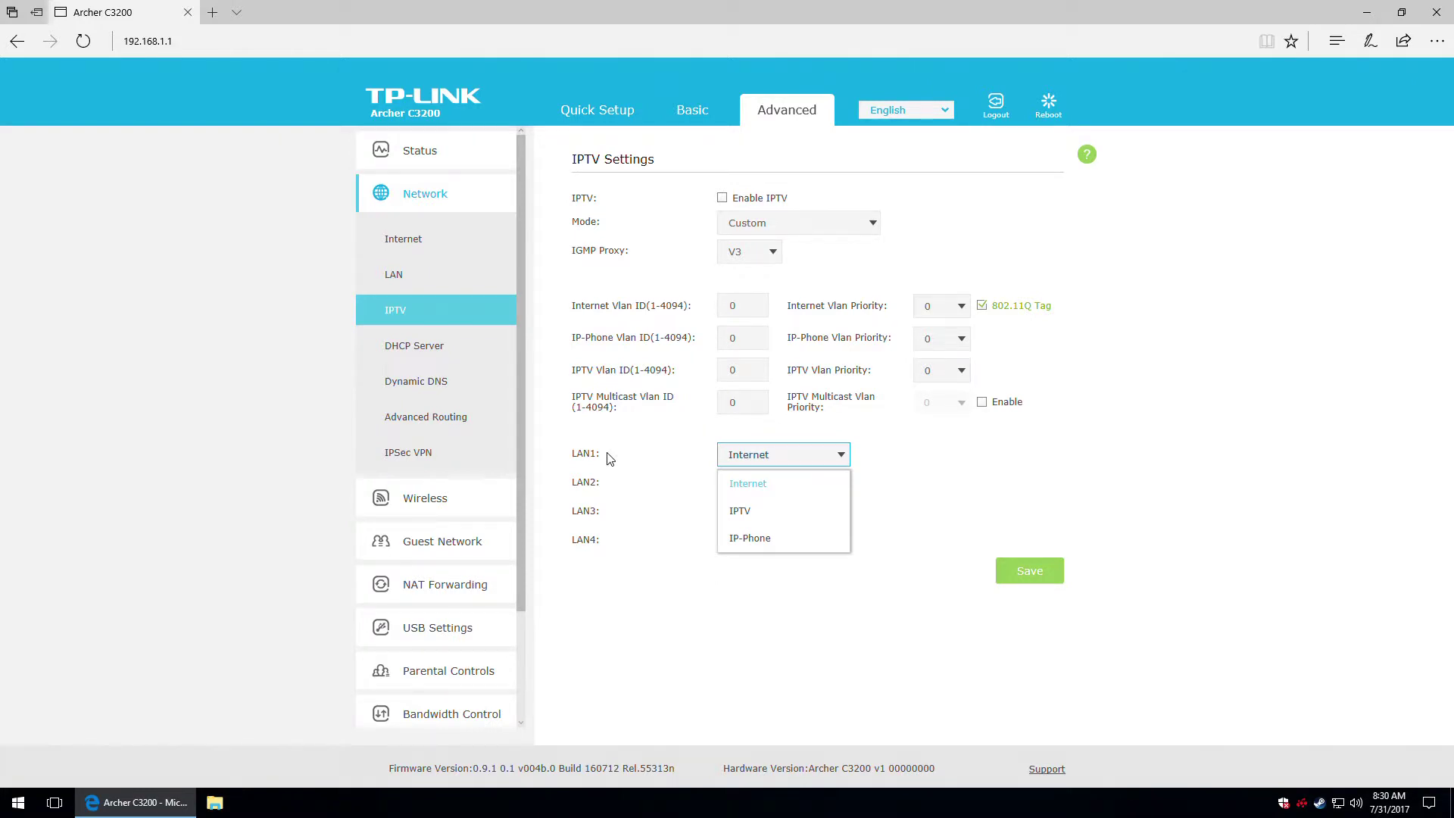
left_click(765, 458)
left_click(781, 494)
left_click(782, 514)
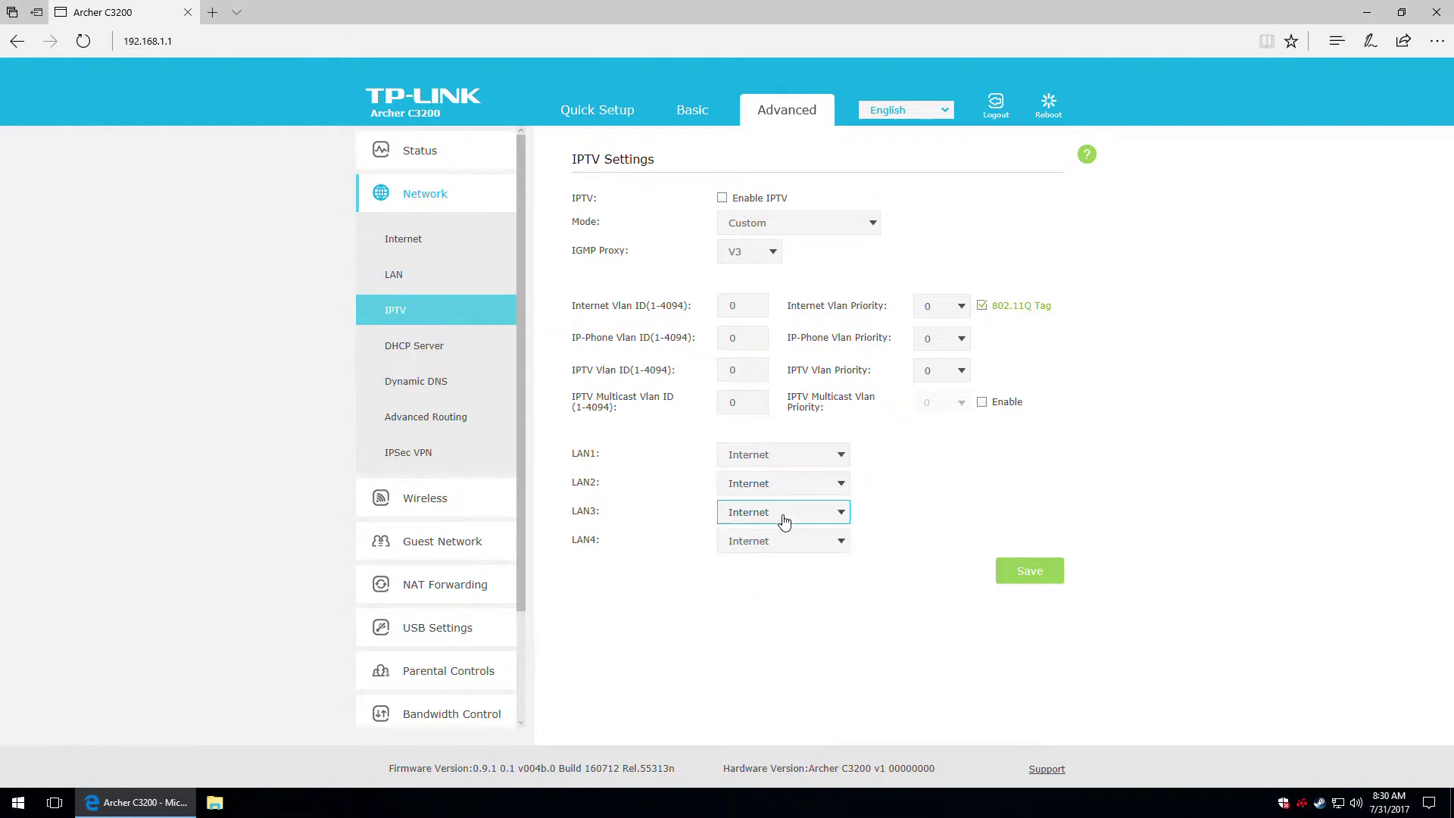
left_click(784, 520)
left_click(784, 520)
left_click(778, 545)
left_click(778, 547)
left_click(792, 223)
left_click(744, 253)
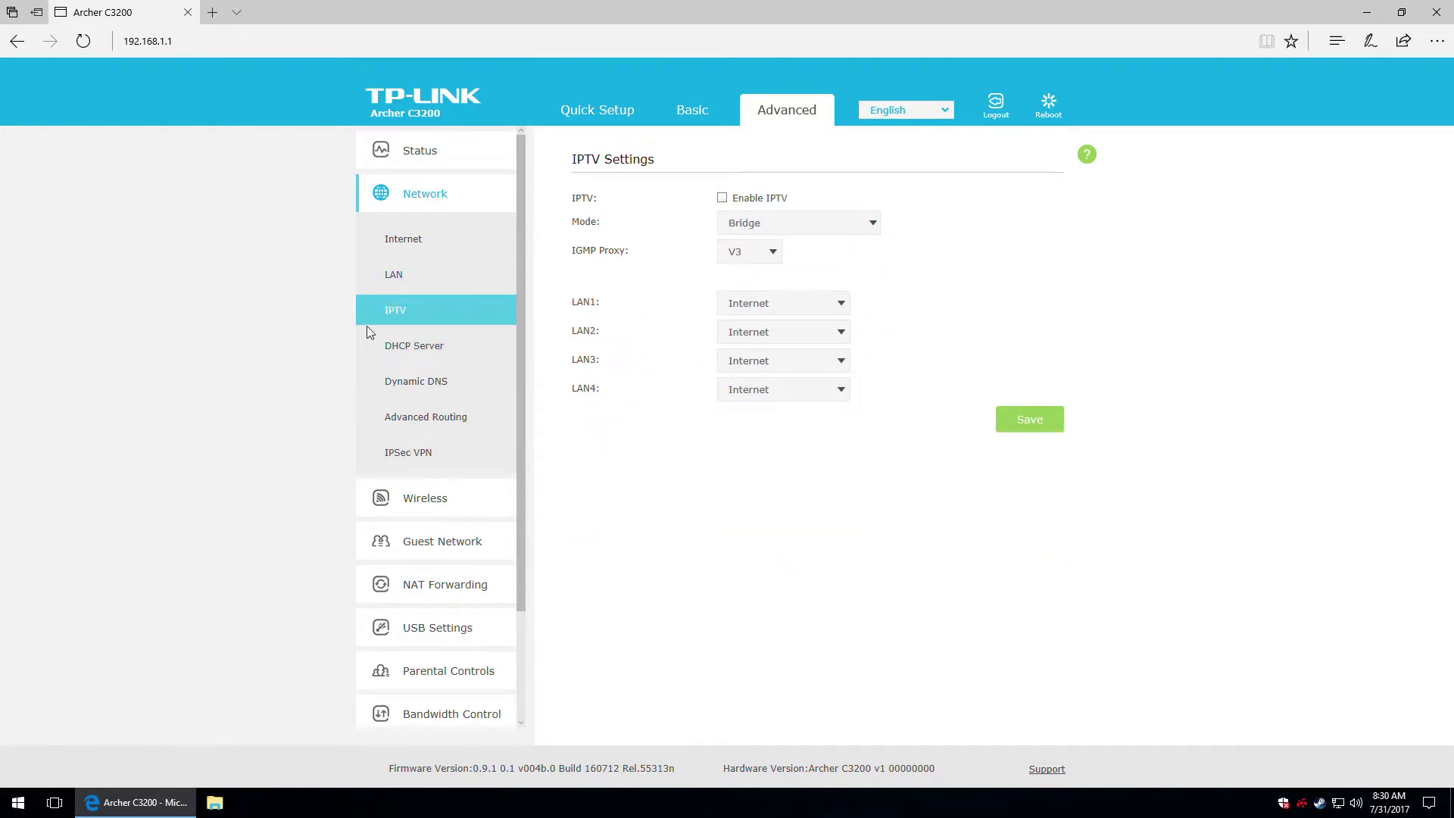
left_click(400, 352)
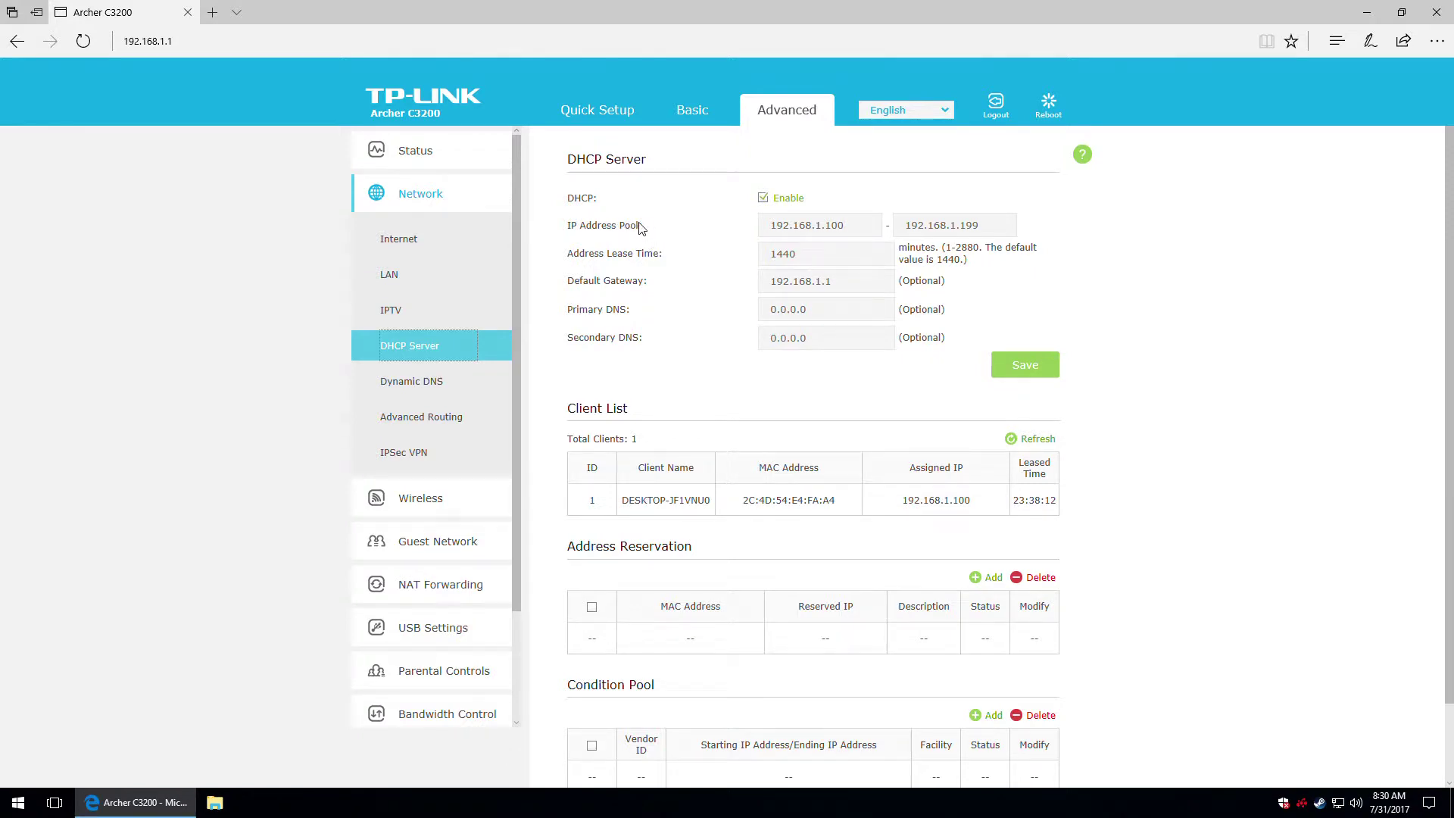
Inspect the 192.168.1.100–192.168.1.199 pool and Primary DNS, then scroll to the reservation table
left_click(834, 227)
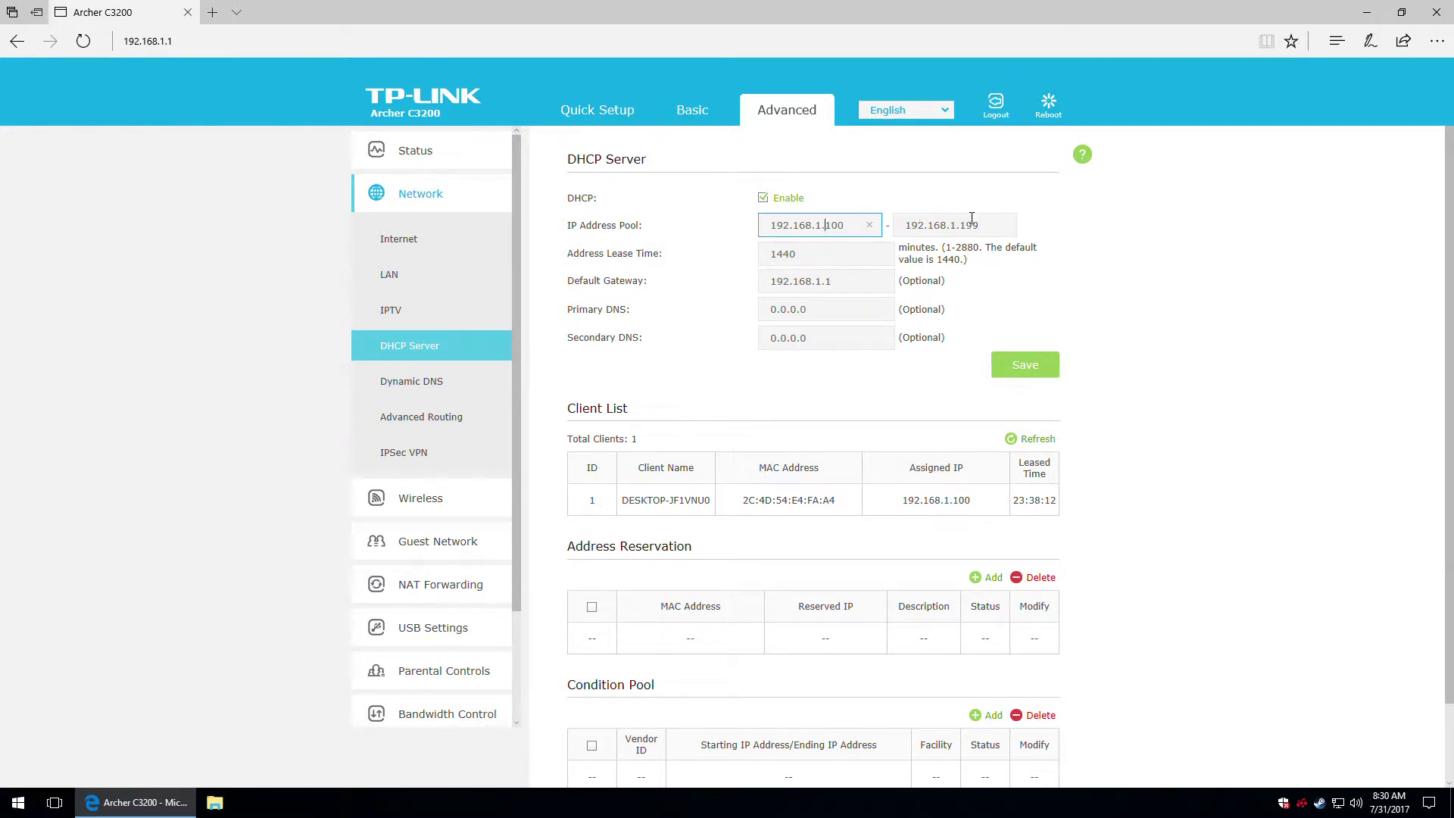
left_click_drag(967, 225, 980, 225)
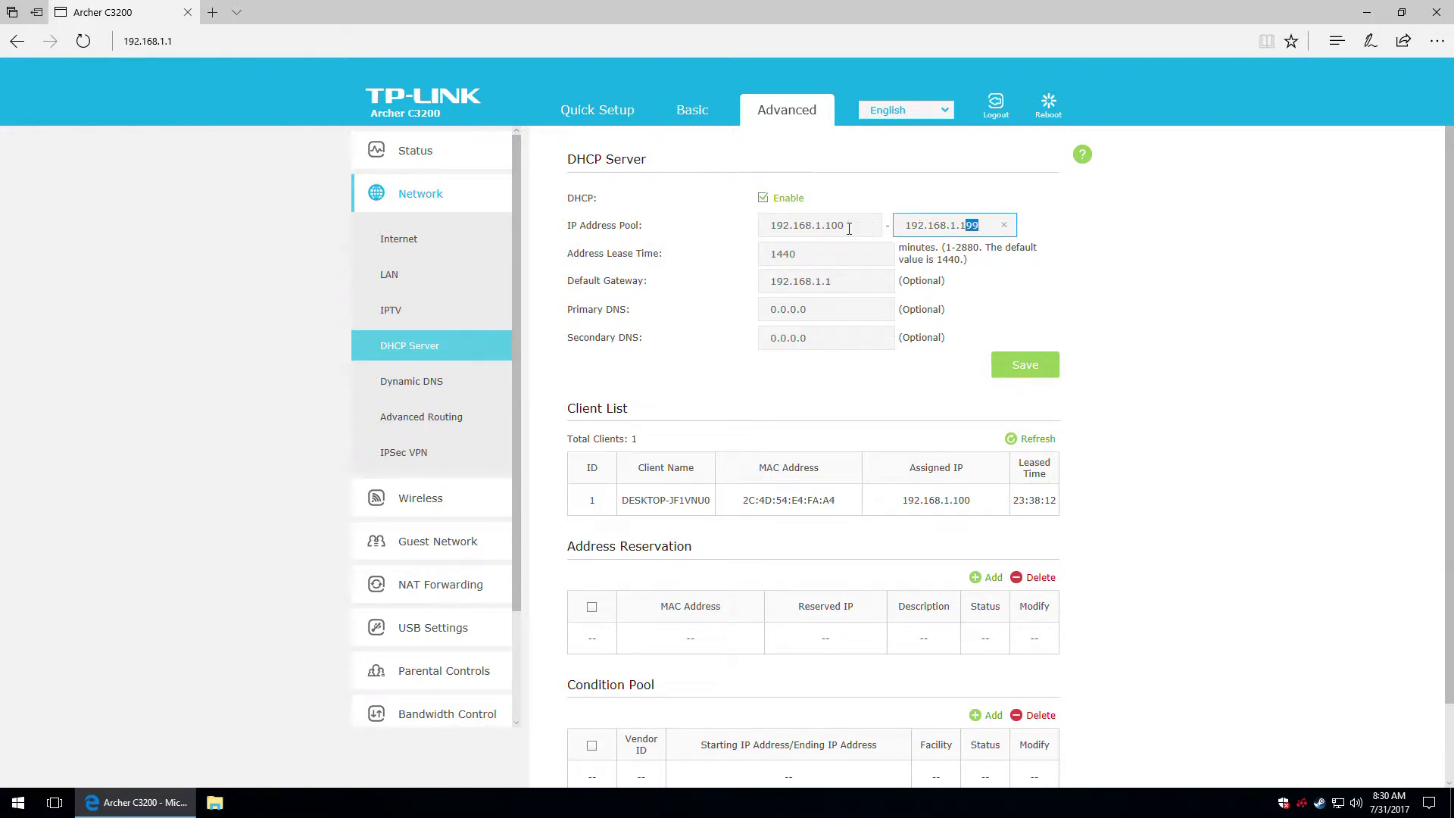
left_click_drag(850, 225, 832, 228)
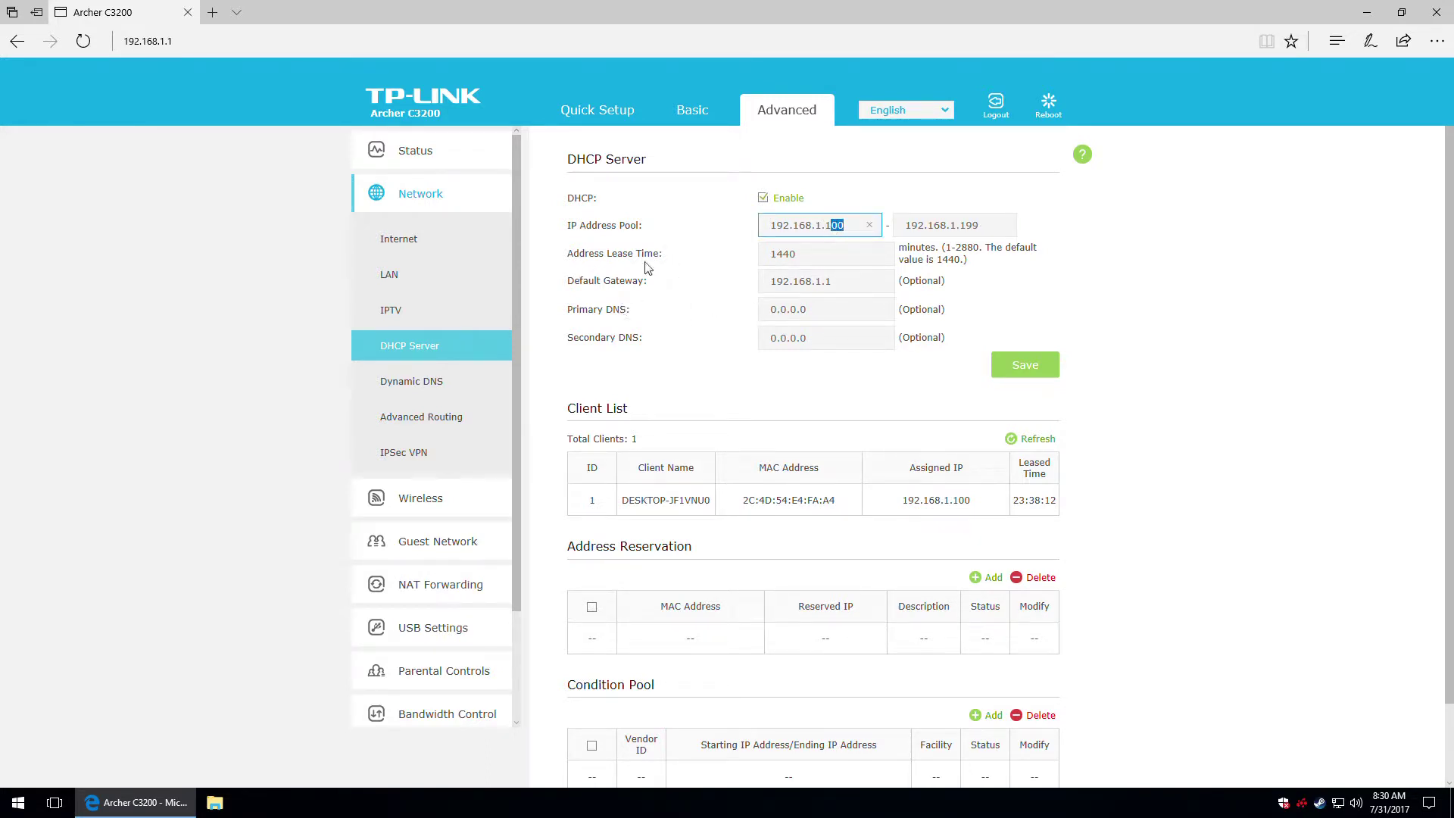
left_click(803, 309)
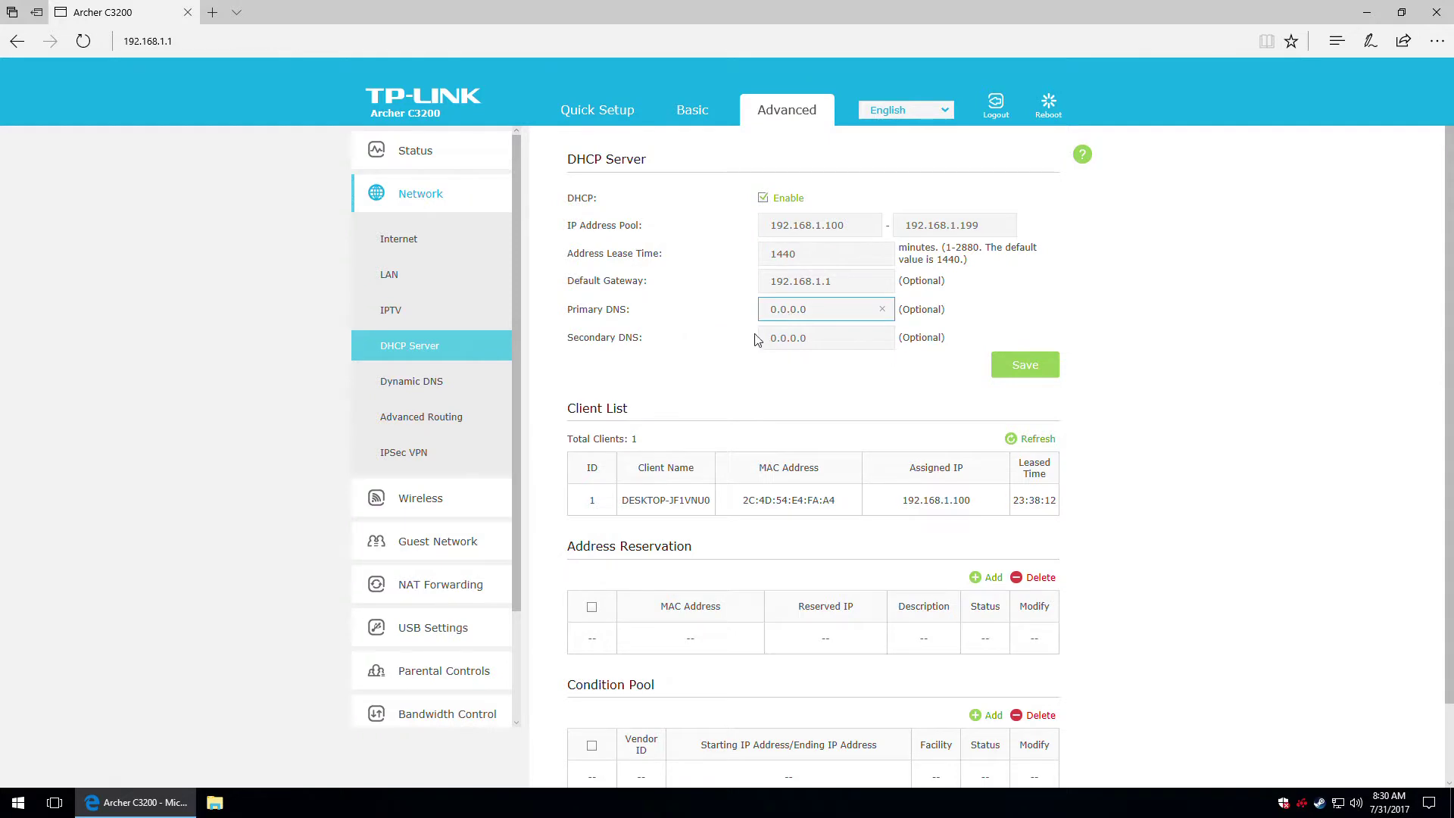
scroll(755, 340, "down", 2)
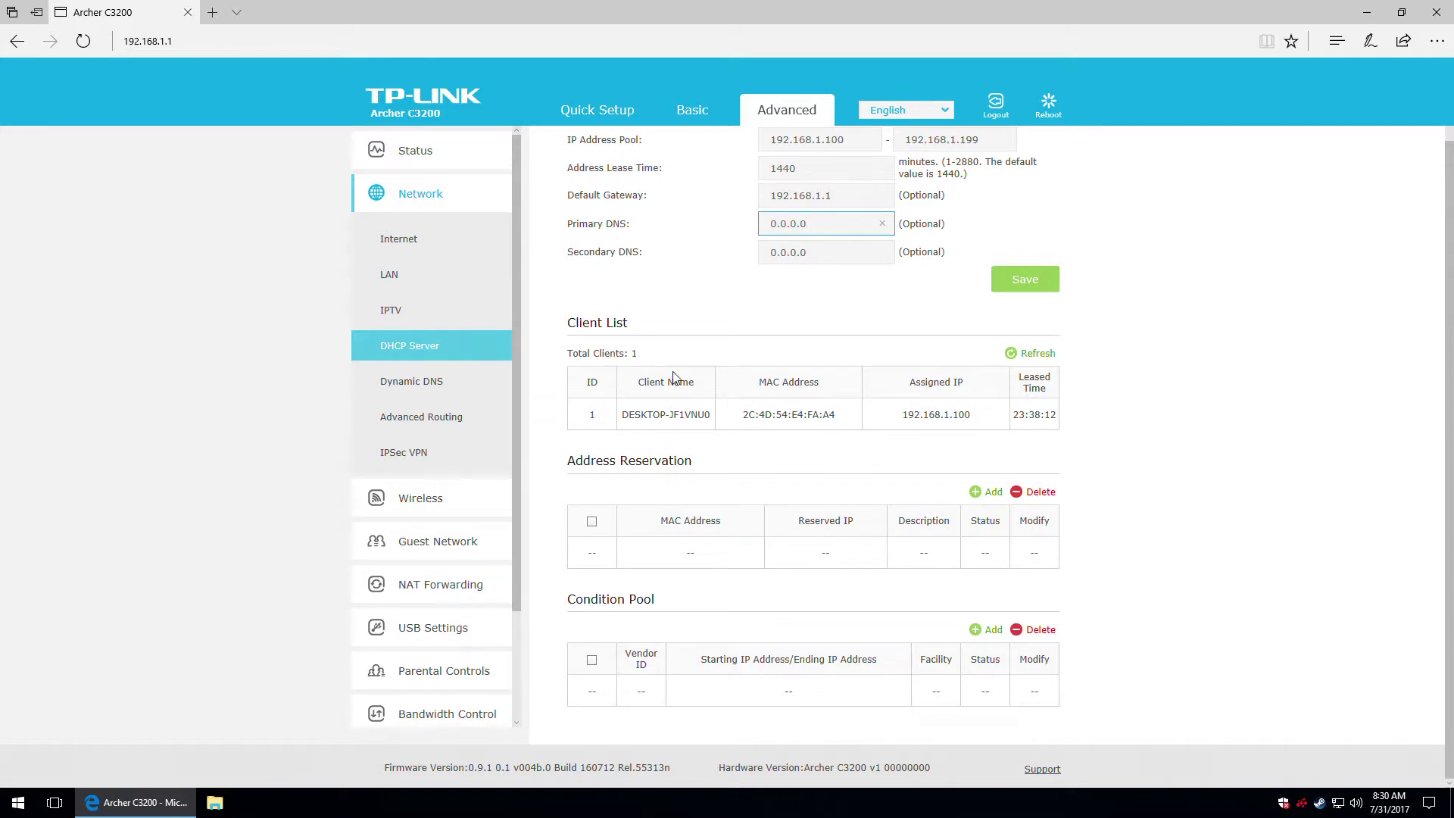
left_click(1015, 354)
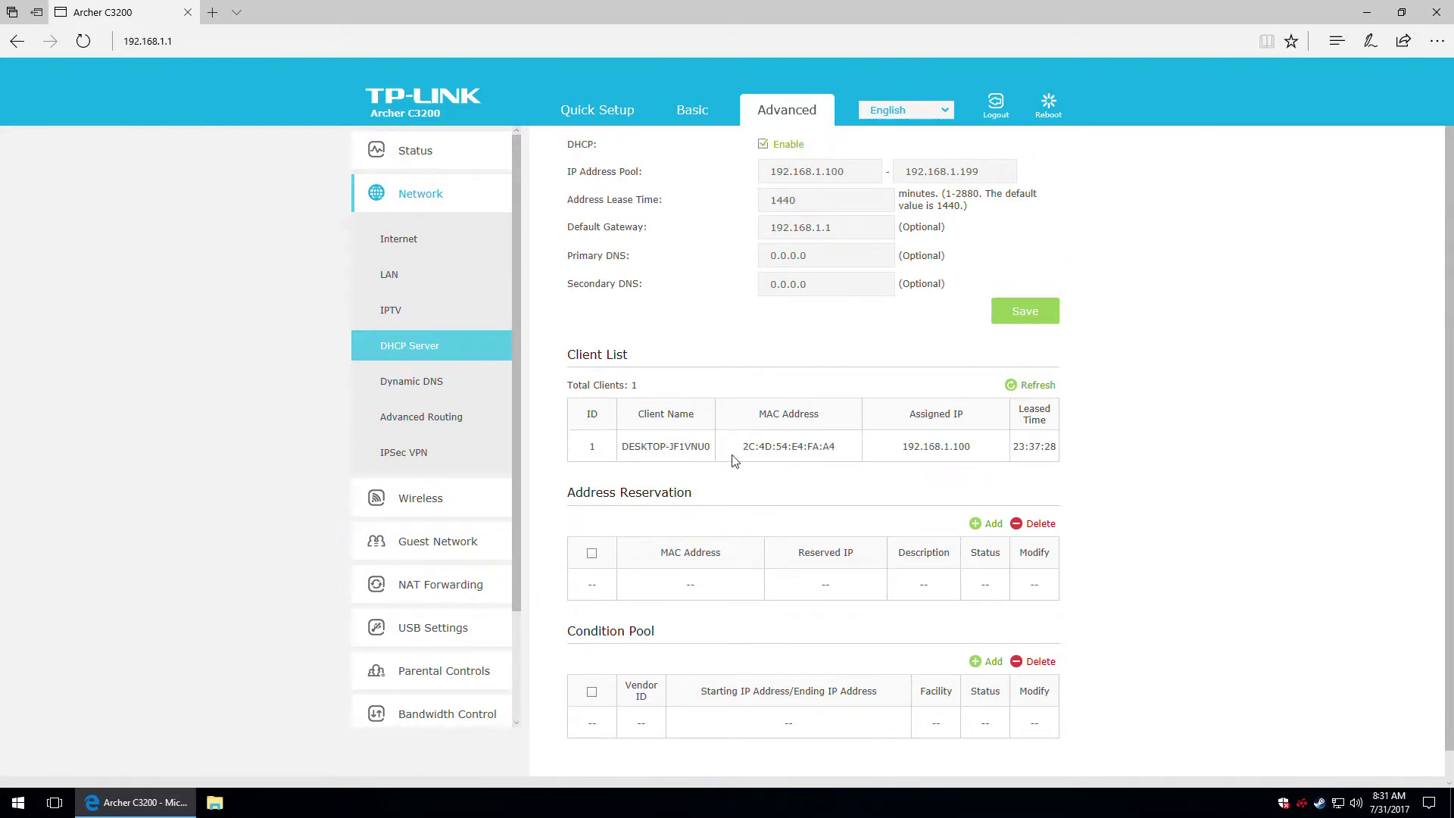
scroll(749, 456, "down", 1)
left_click_drag(576, 462, 598, 462)
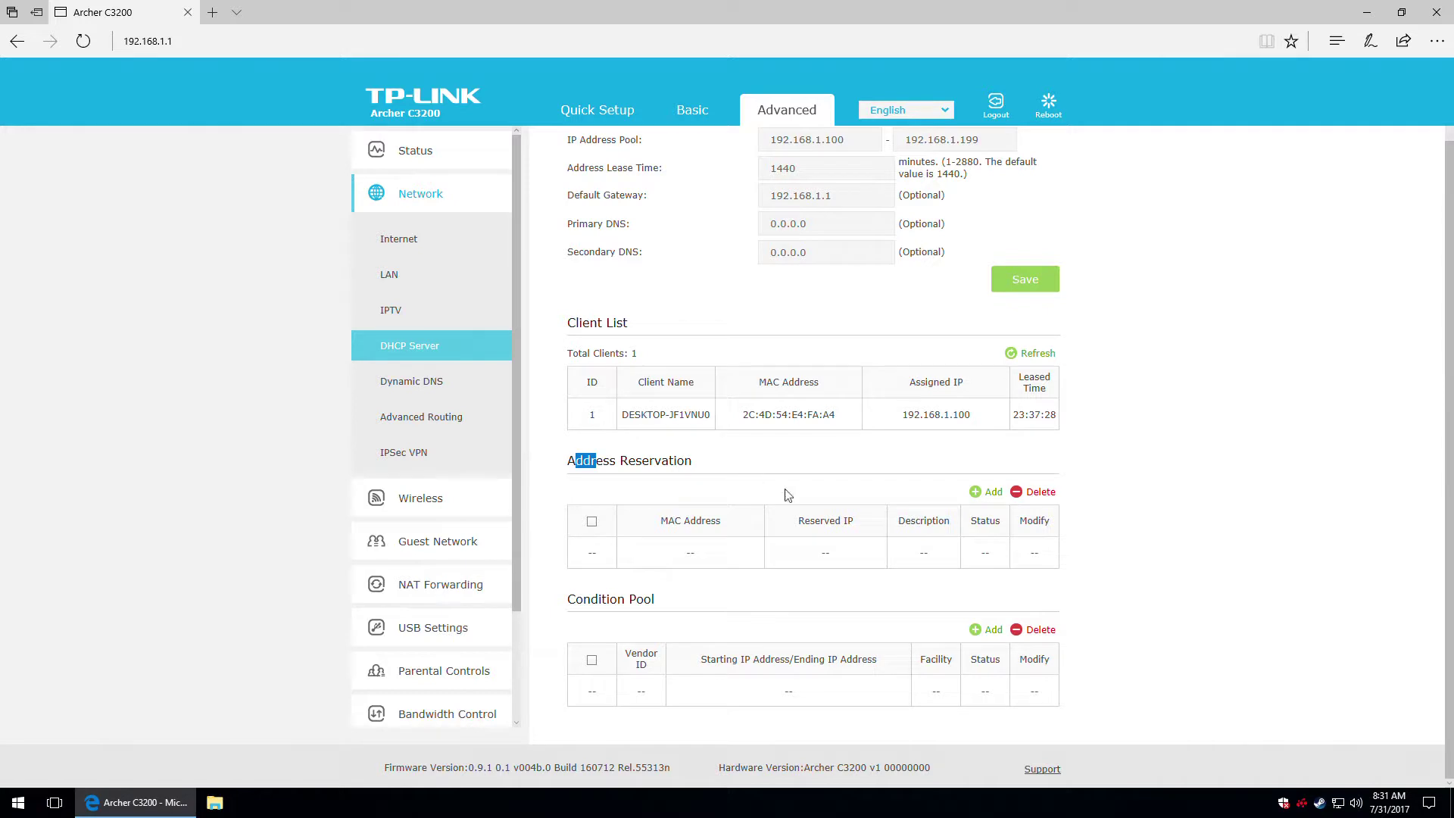
left_click(980, 494)
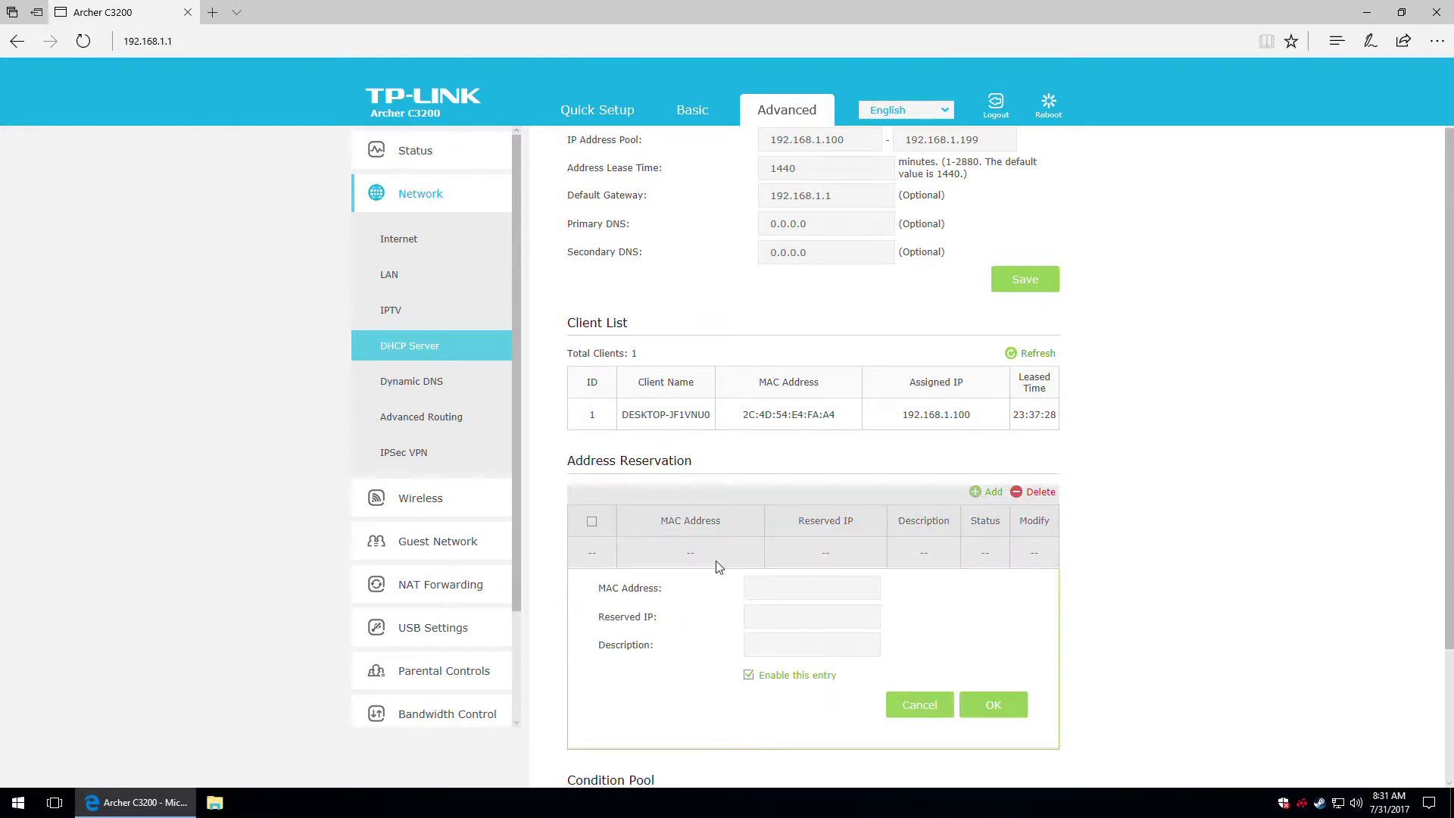
left_click(780, 594)
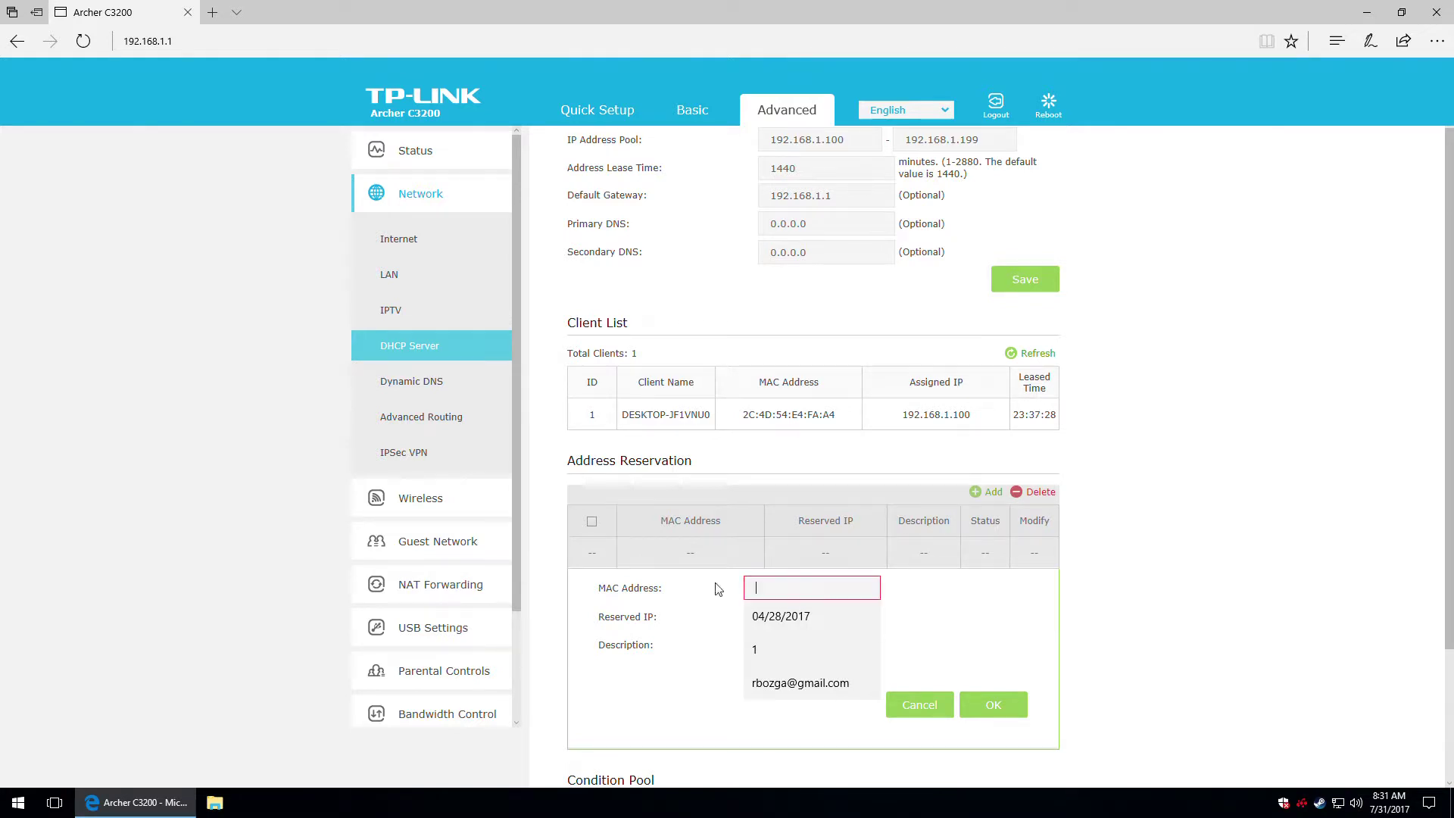
left_click(660, 594)
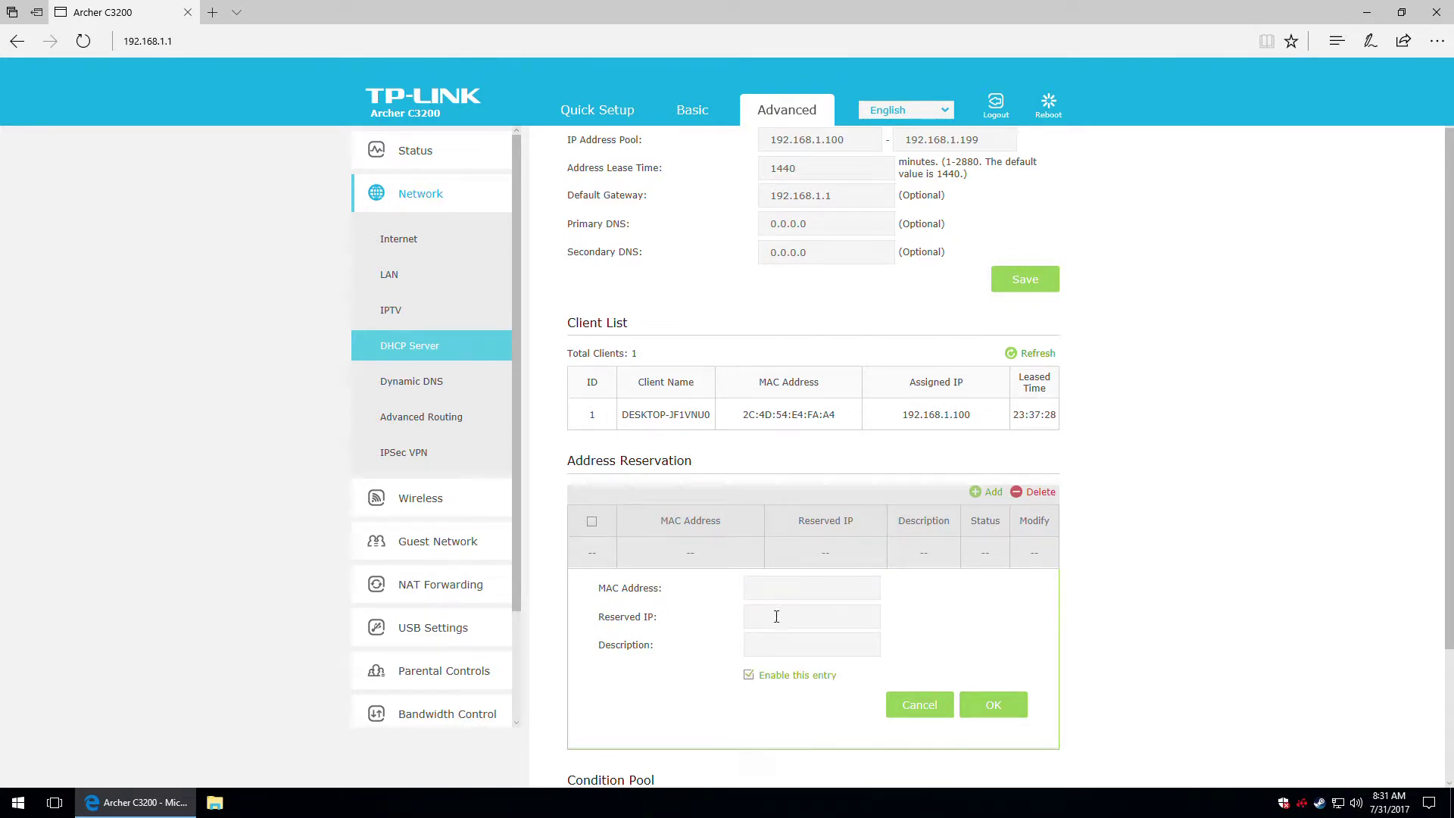
scroll(783, 567, "down", 2)
left_click(815, 528)
left_click(649, 578)
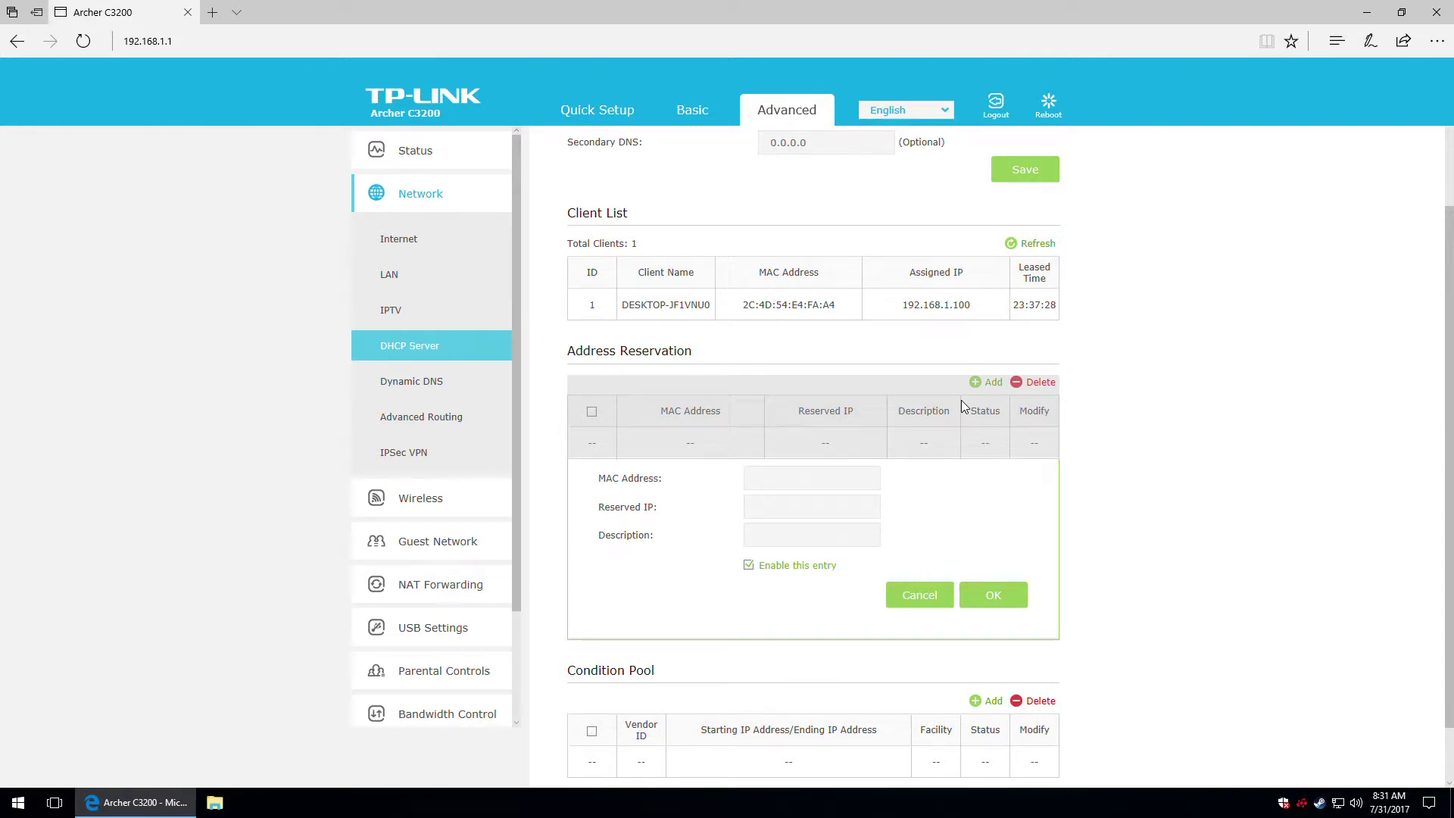
left_click(937, 597)
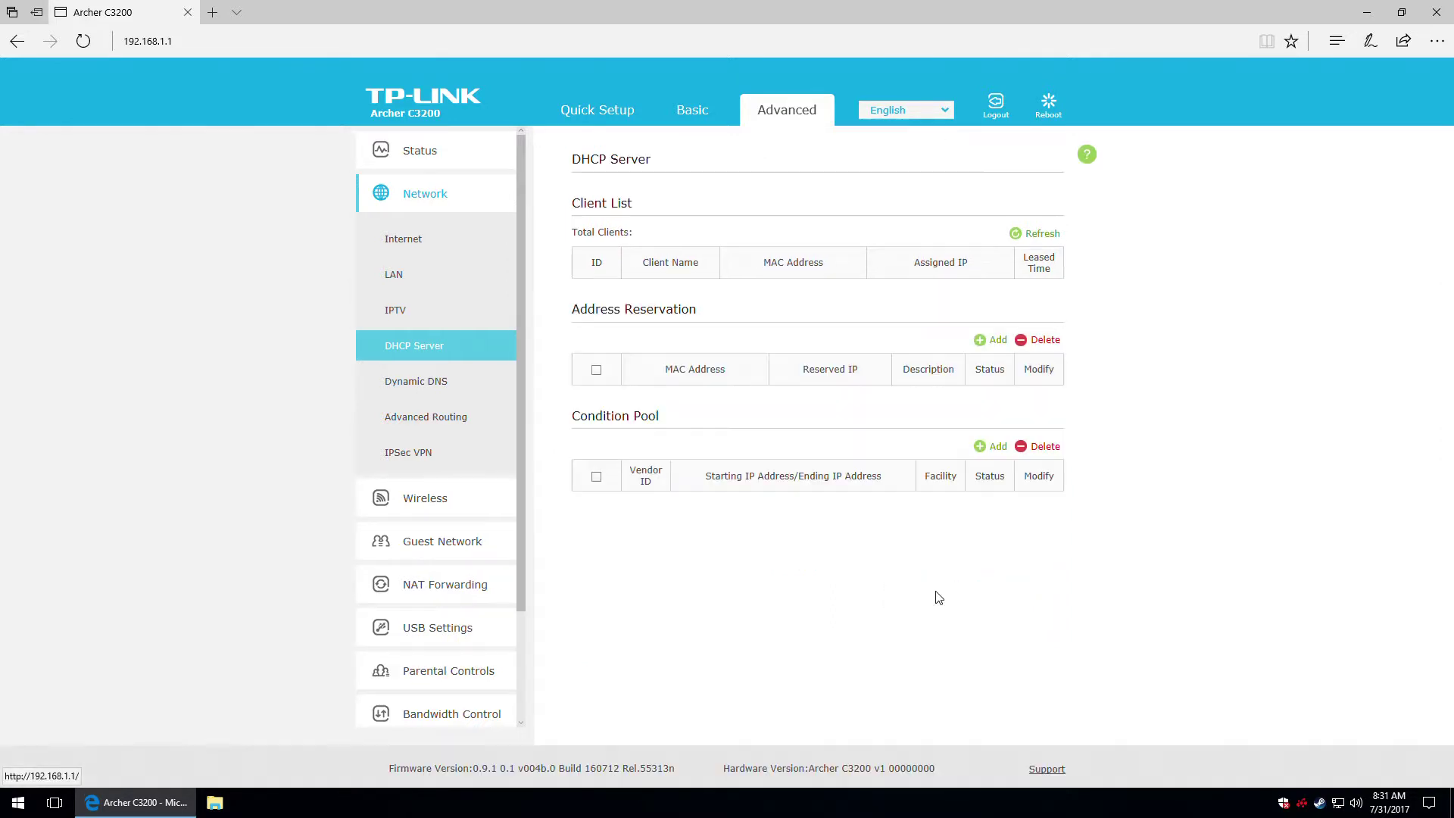
scroll(947, 595, "down", 2)
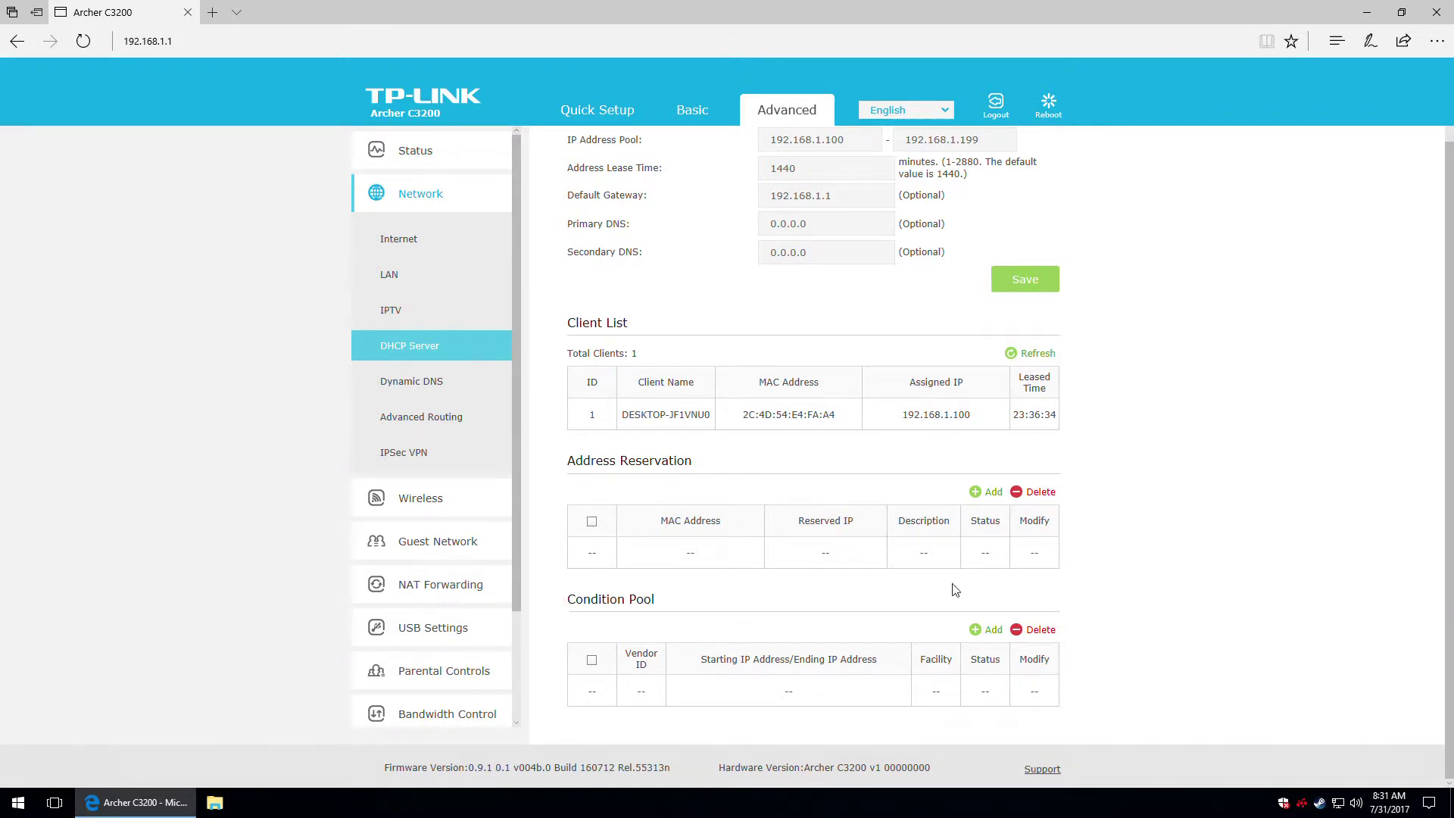
Preview a Condition Pool entry (device type PC, Option 241), discard it, and open Dynamic DNS
left_click(979, 630)
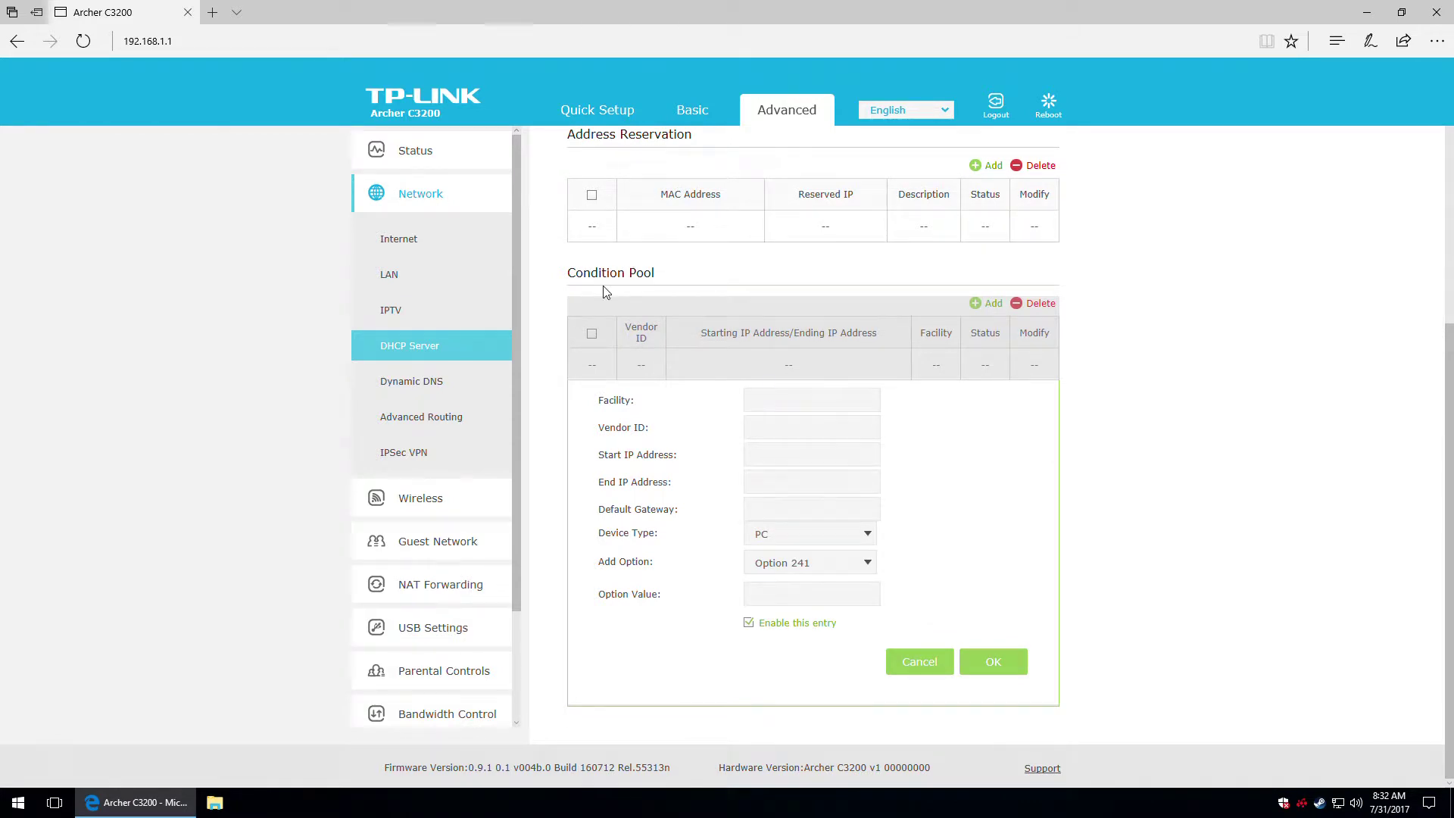
left_click(858, 539)
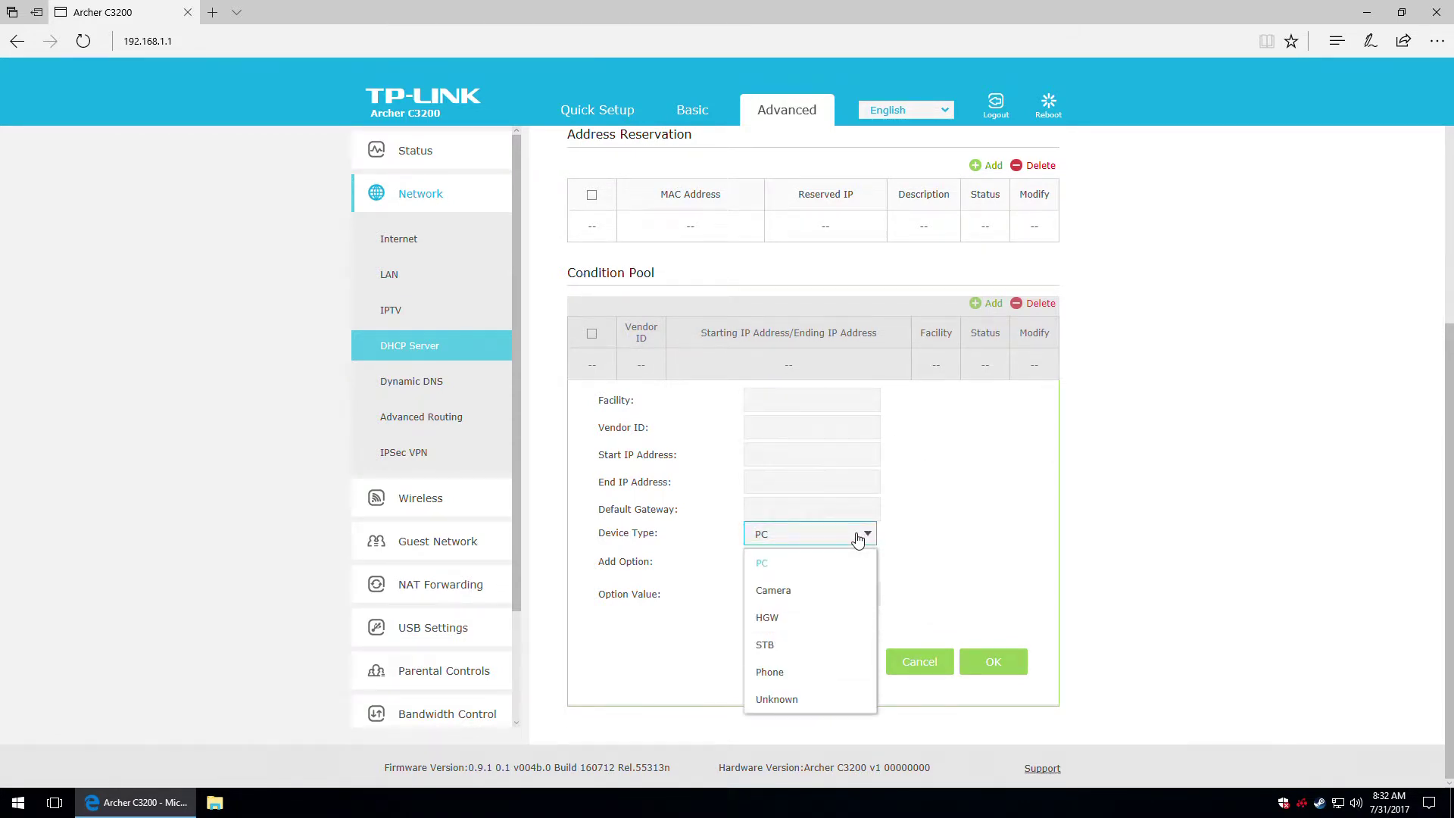
left_click(858, 539)
left_click(870, 561)
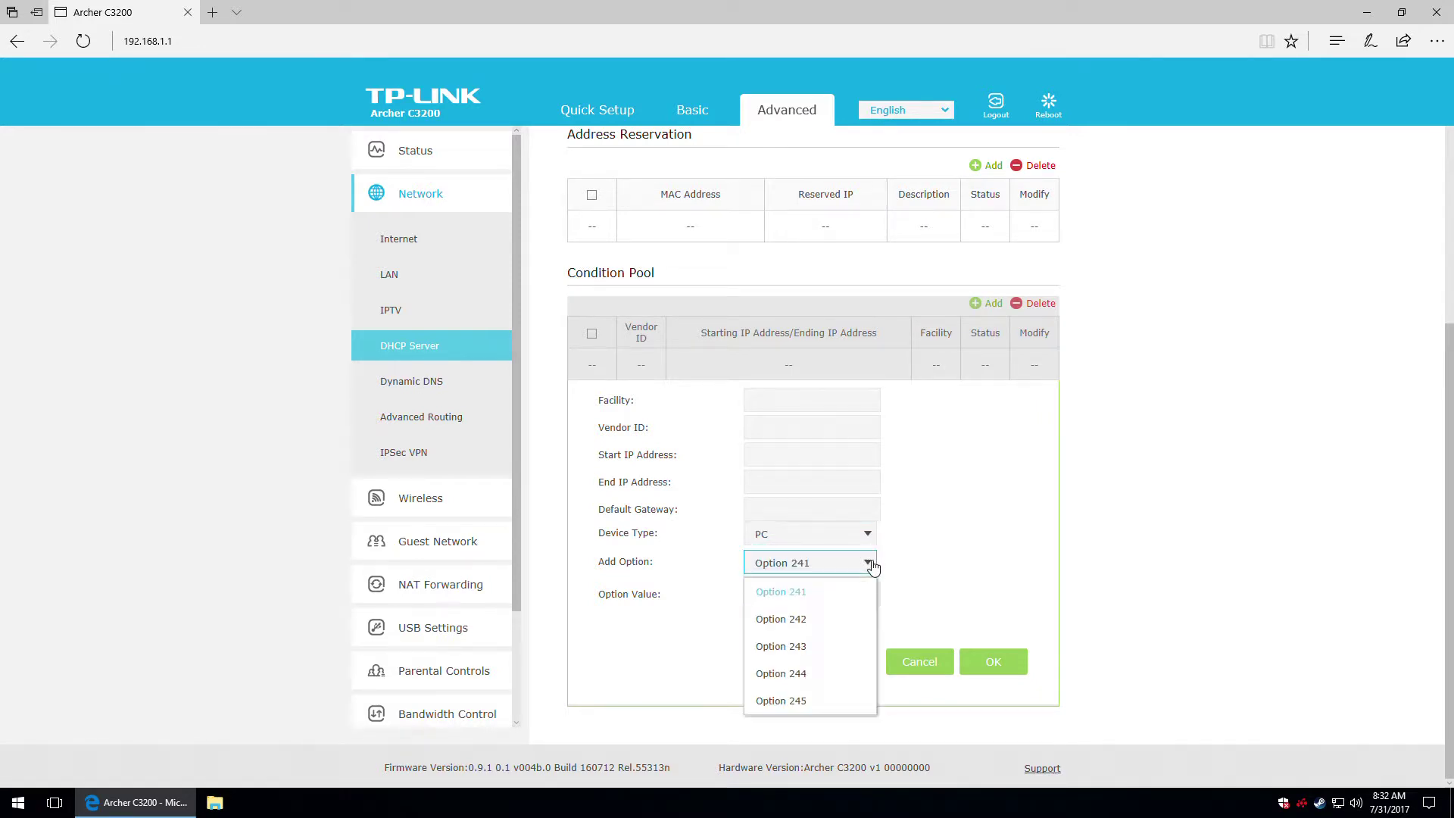
left_click(871, 565)
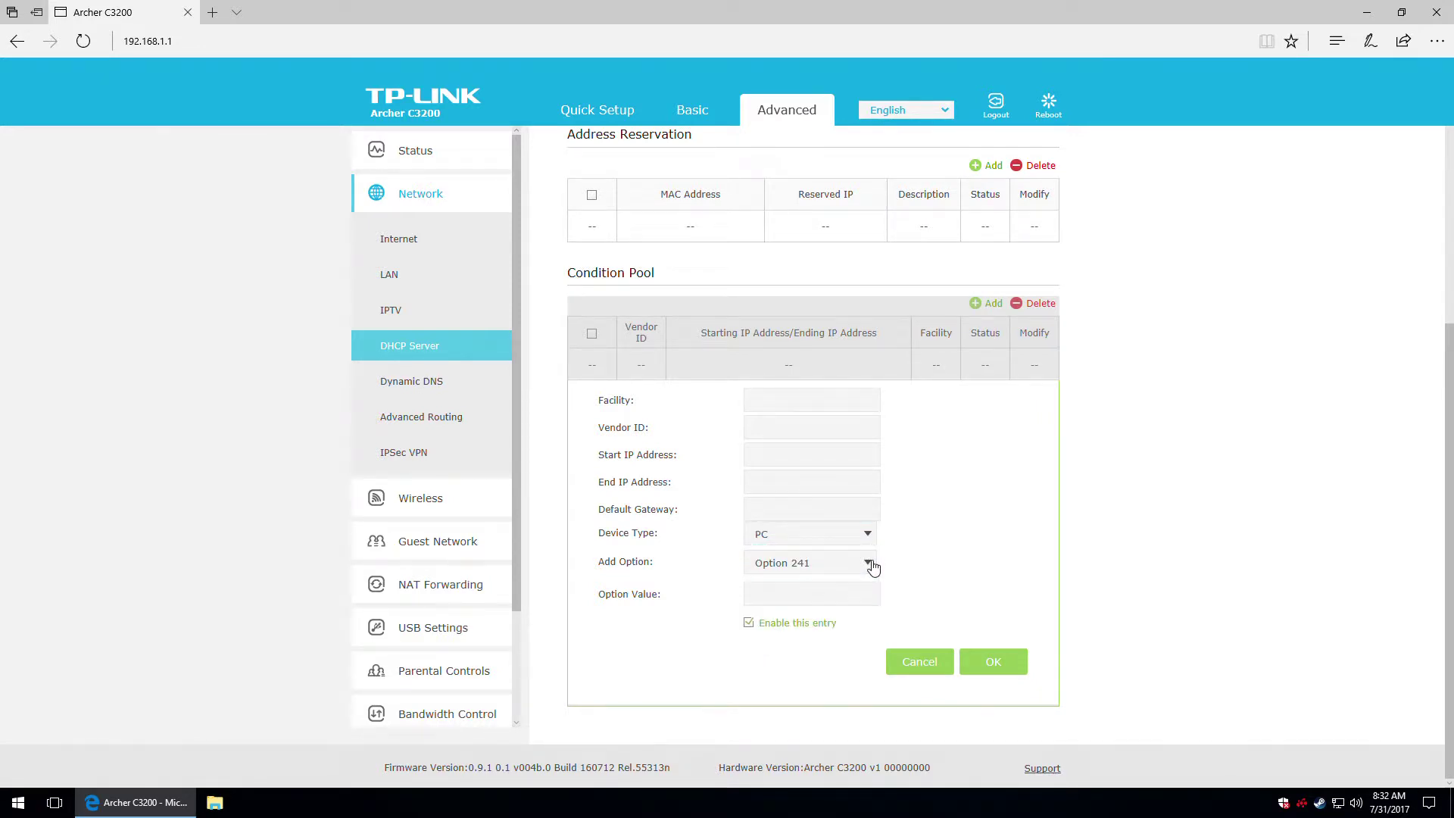
left_click(918, 662)
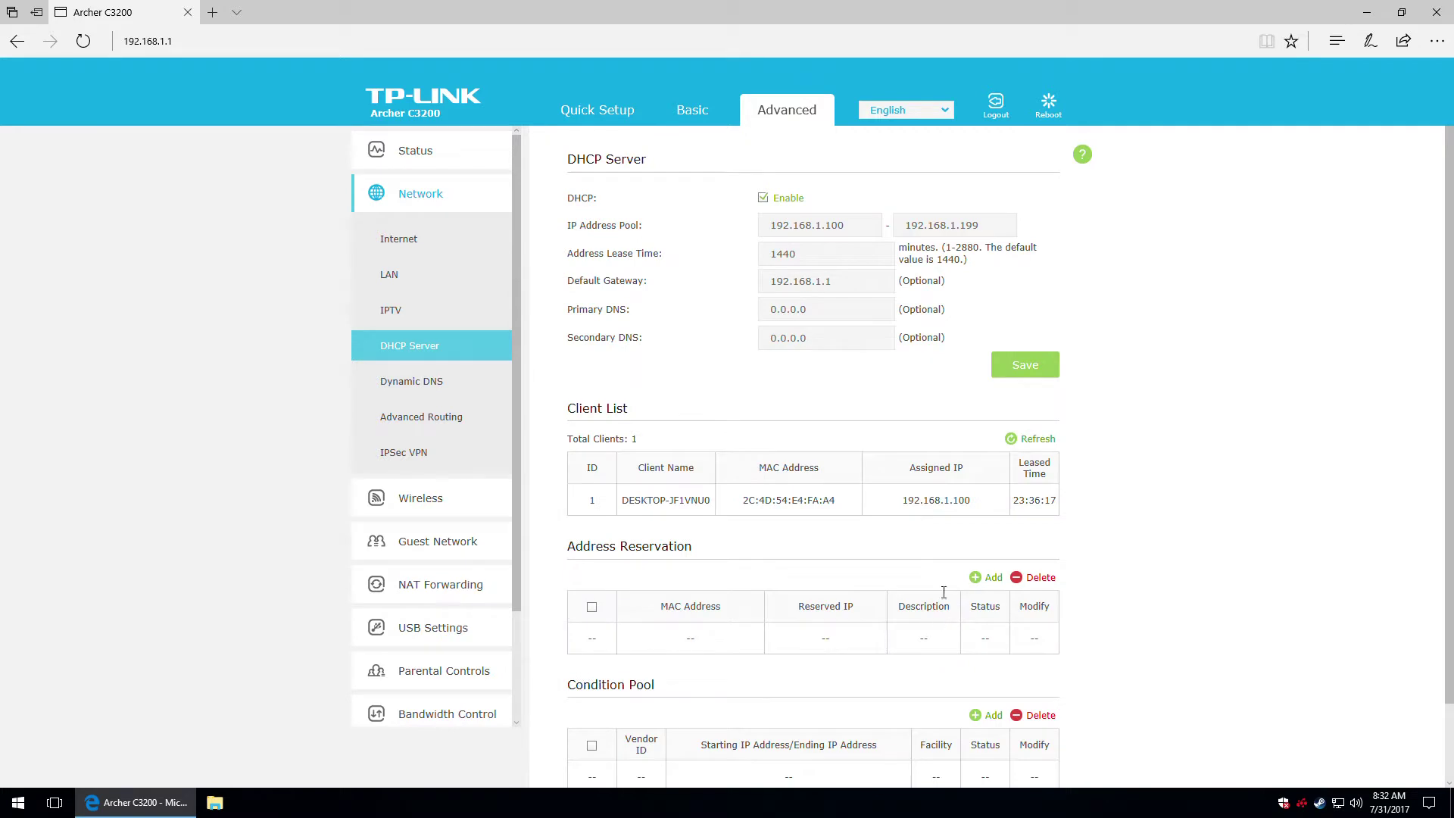
left_click(413, 385)
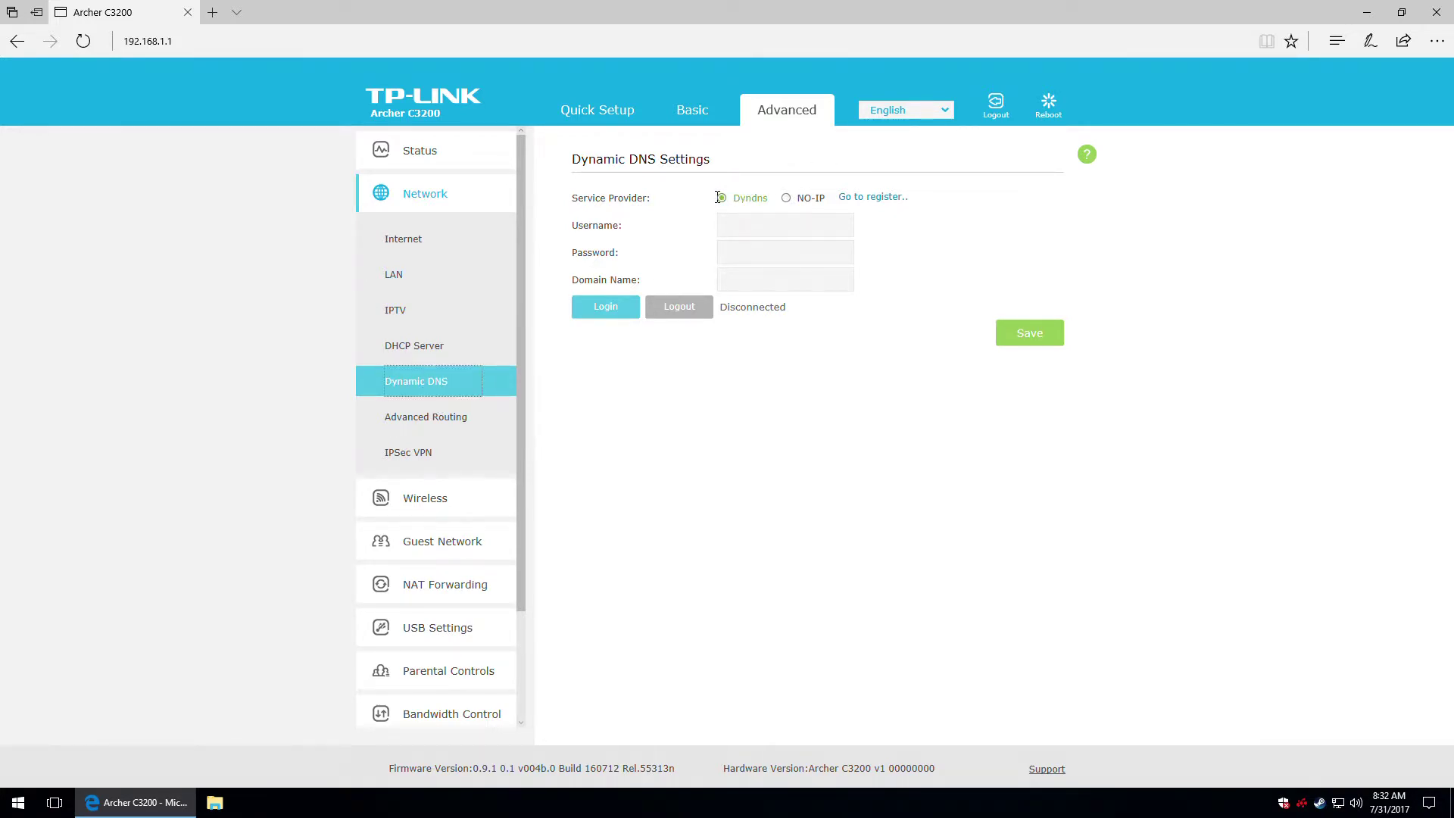
Choose NO-IP as the DDNS provider and glance at its noip.com registration page
left_click(791, 199)
left_click(871, 197)
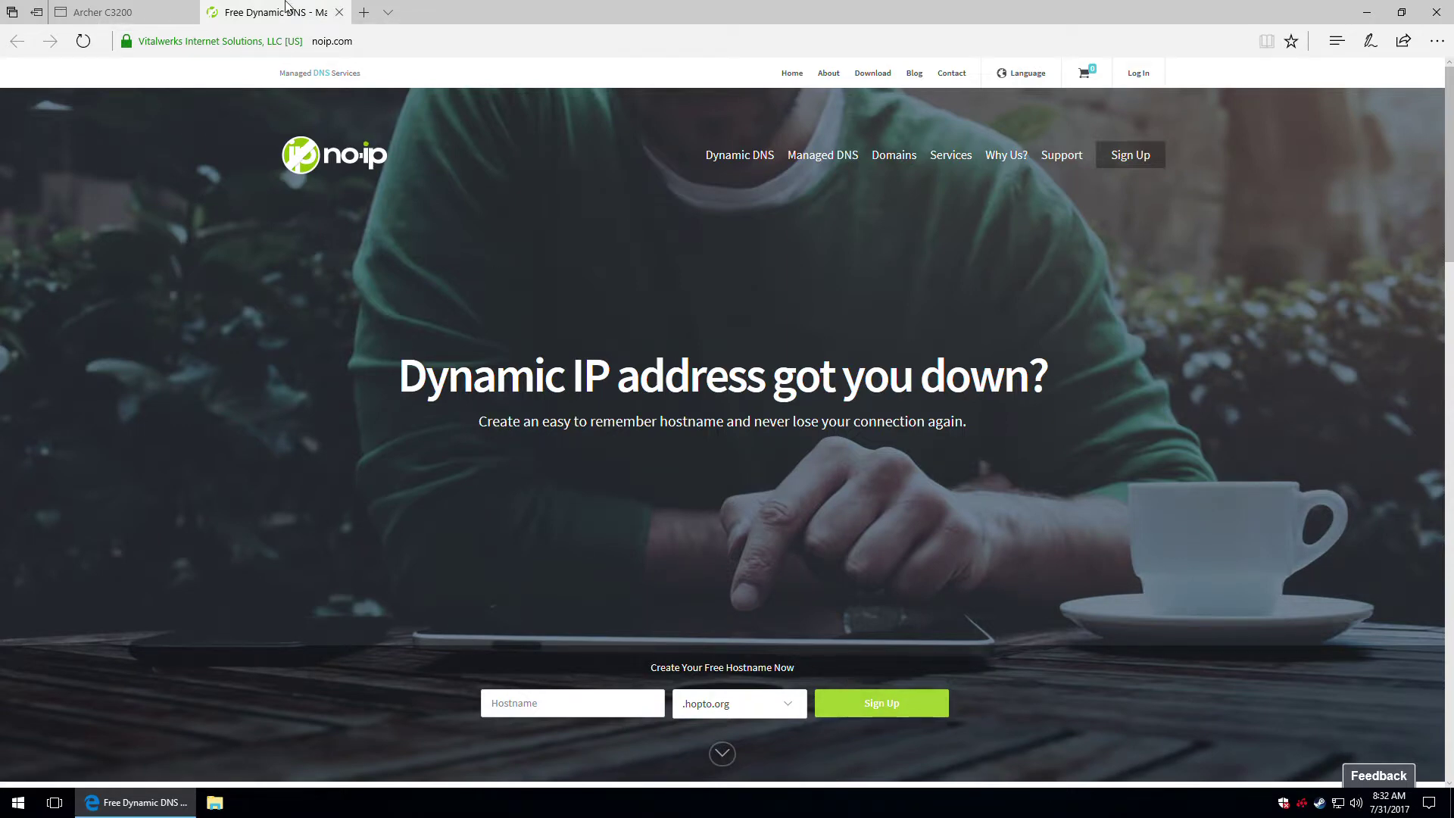
left_click(339, 12)
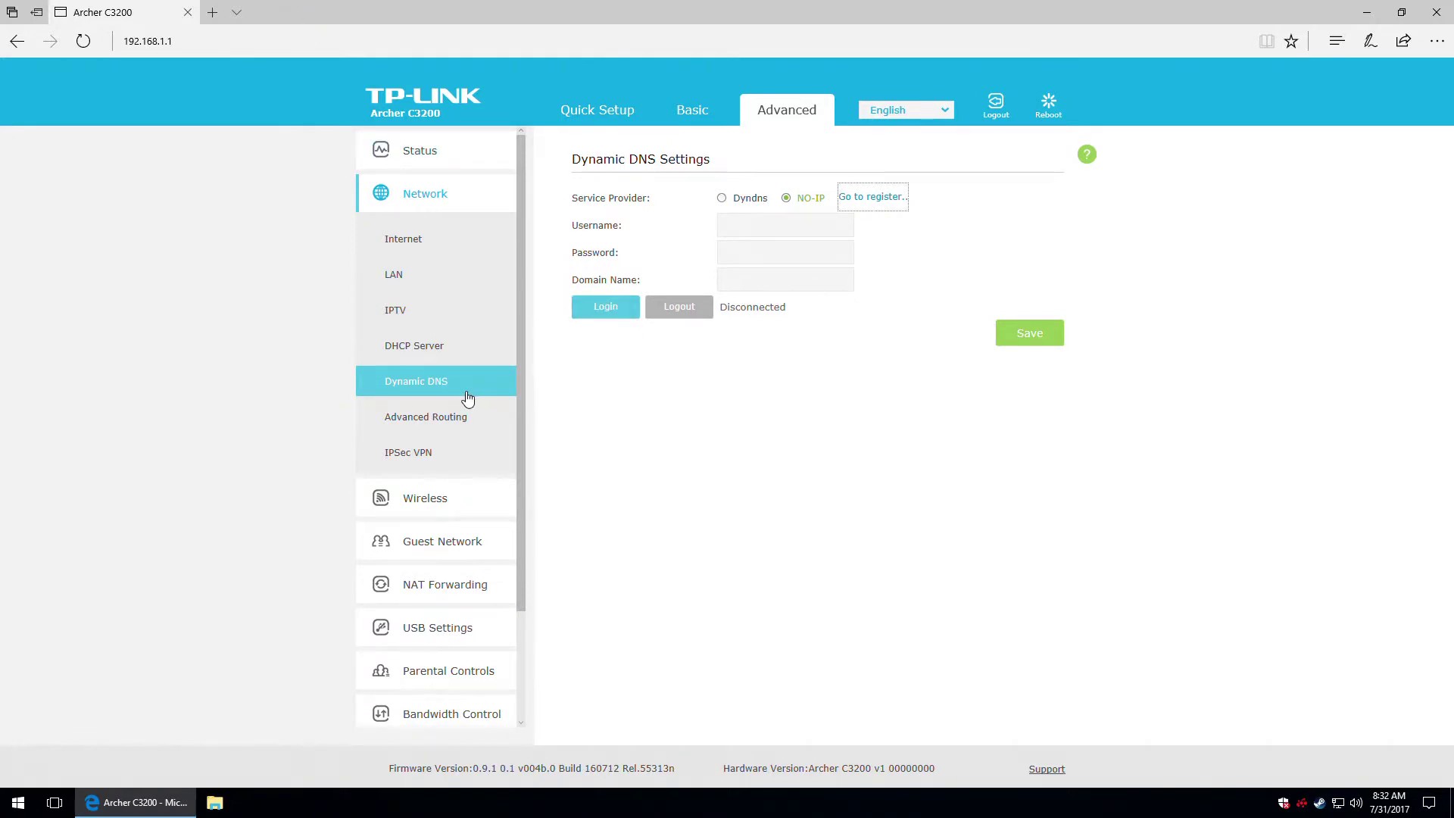
Open Advanced Routing to see the empty static routes and three system routes
left_click(436, 421)
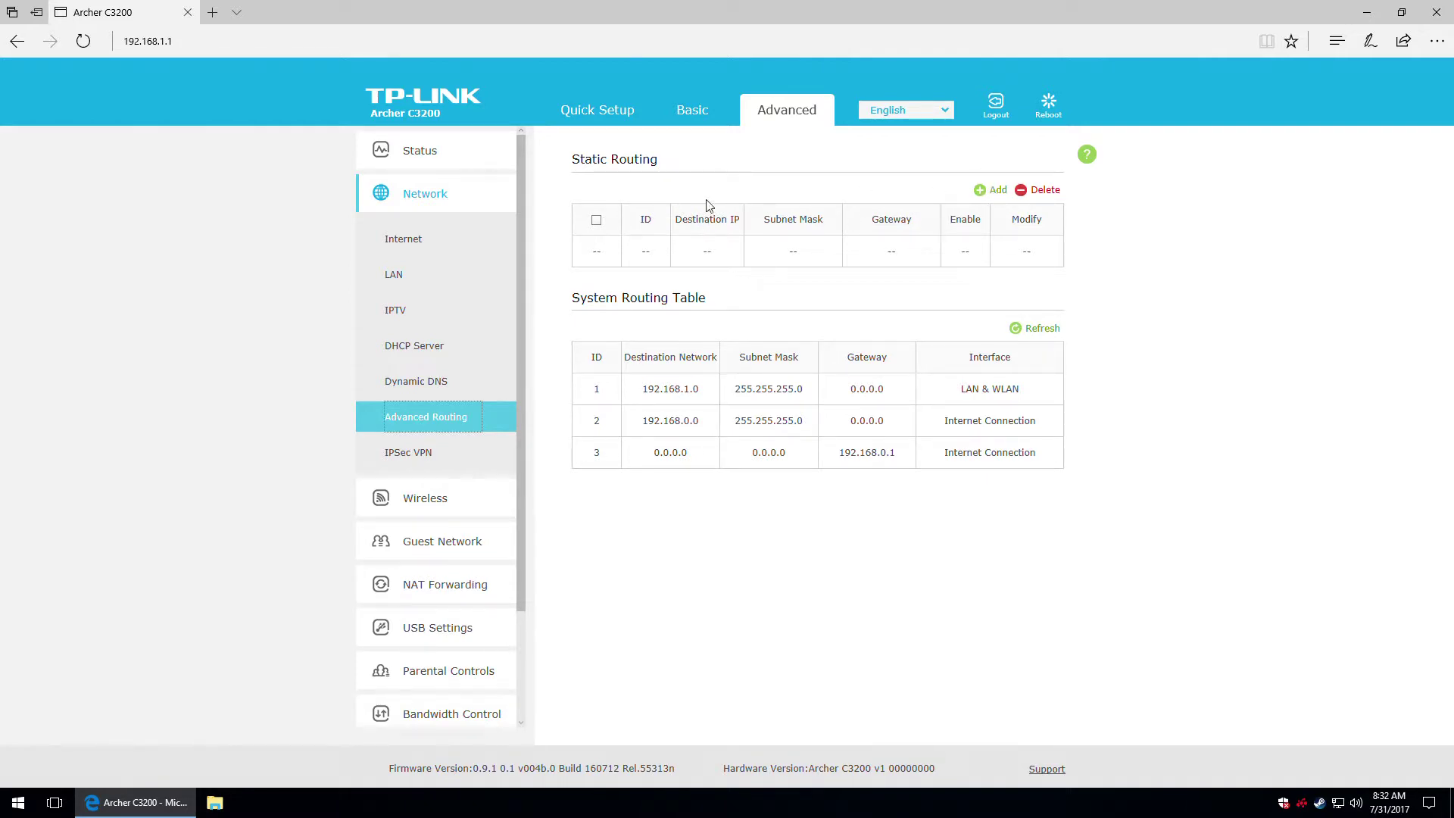
left_click(991, 191)
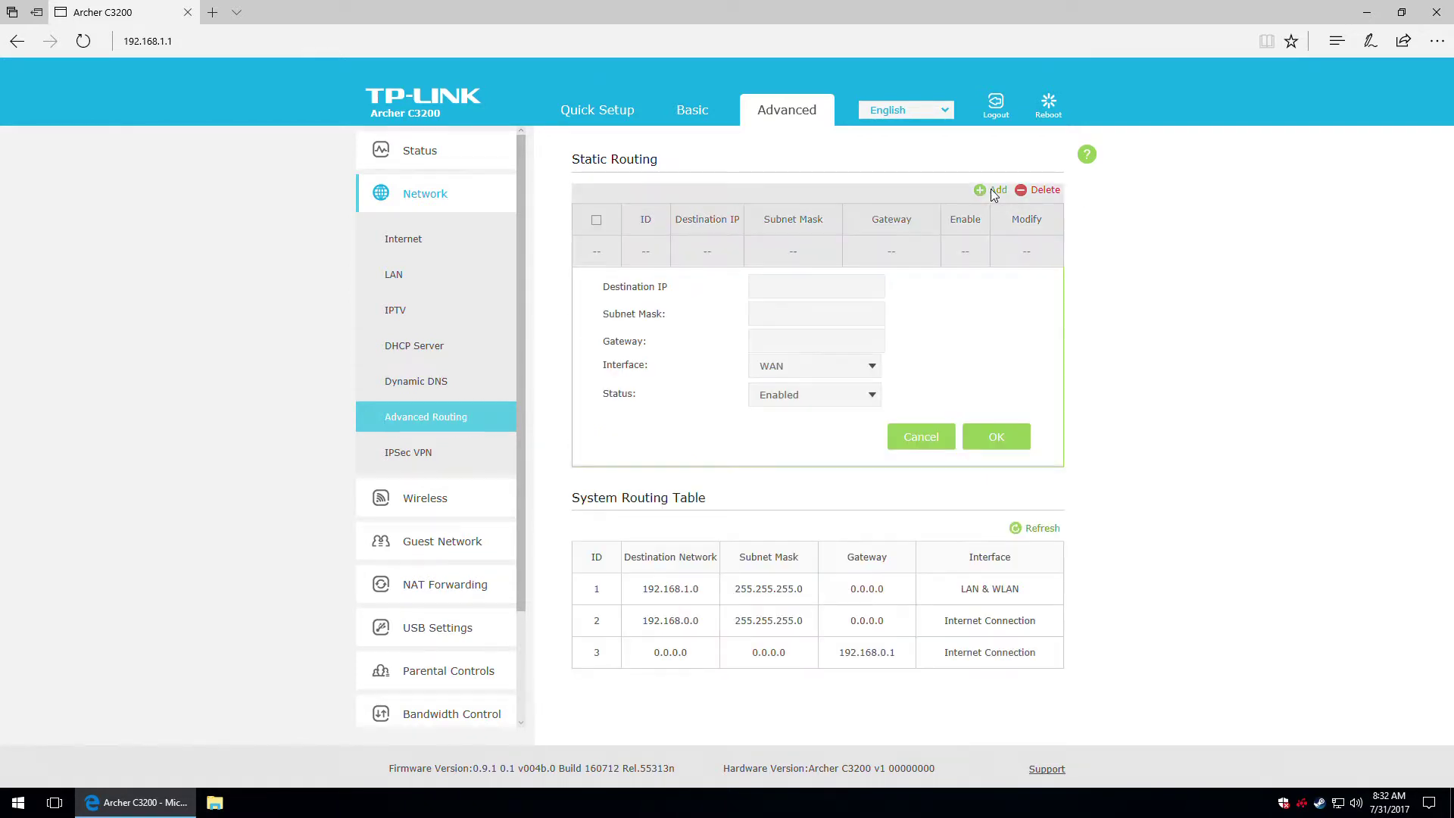
left_click(798, 279)
left_click(1001, 297)
left_click(841, 367)
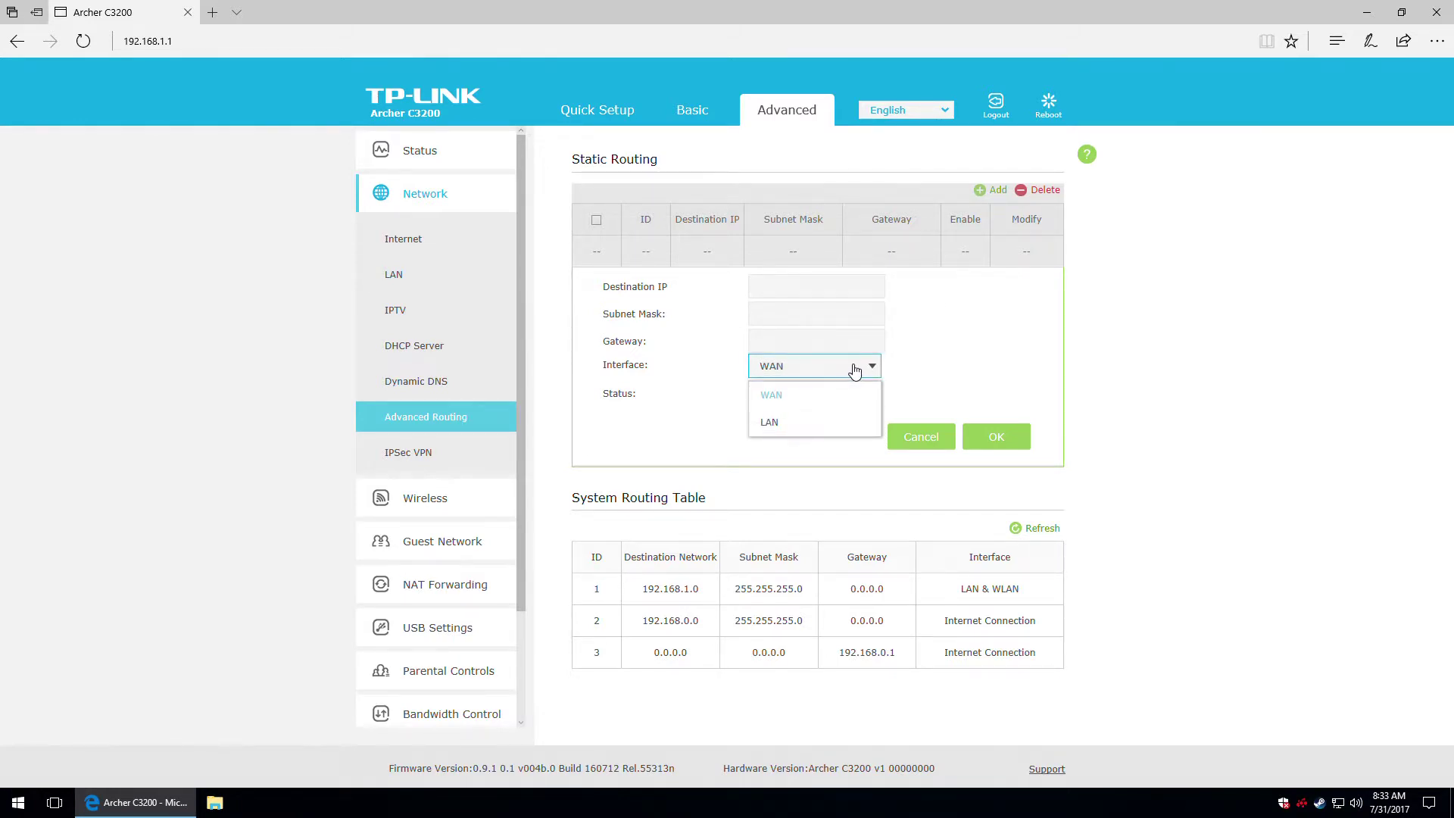
left_click(868, 366)
left_click(875, 396)
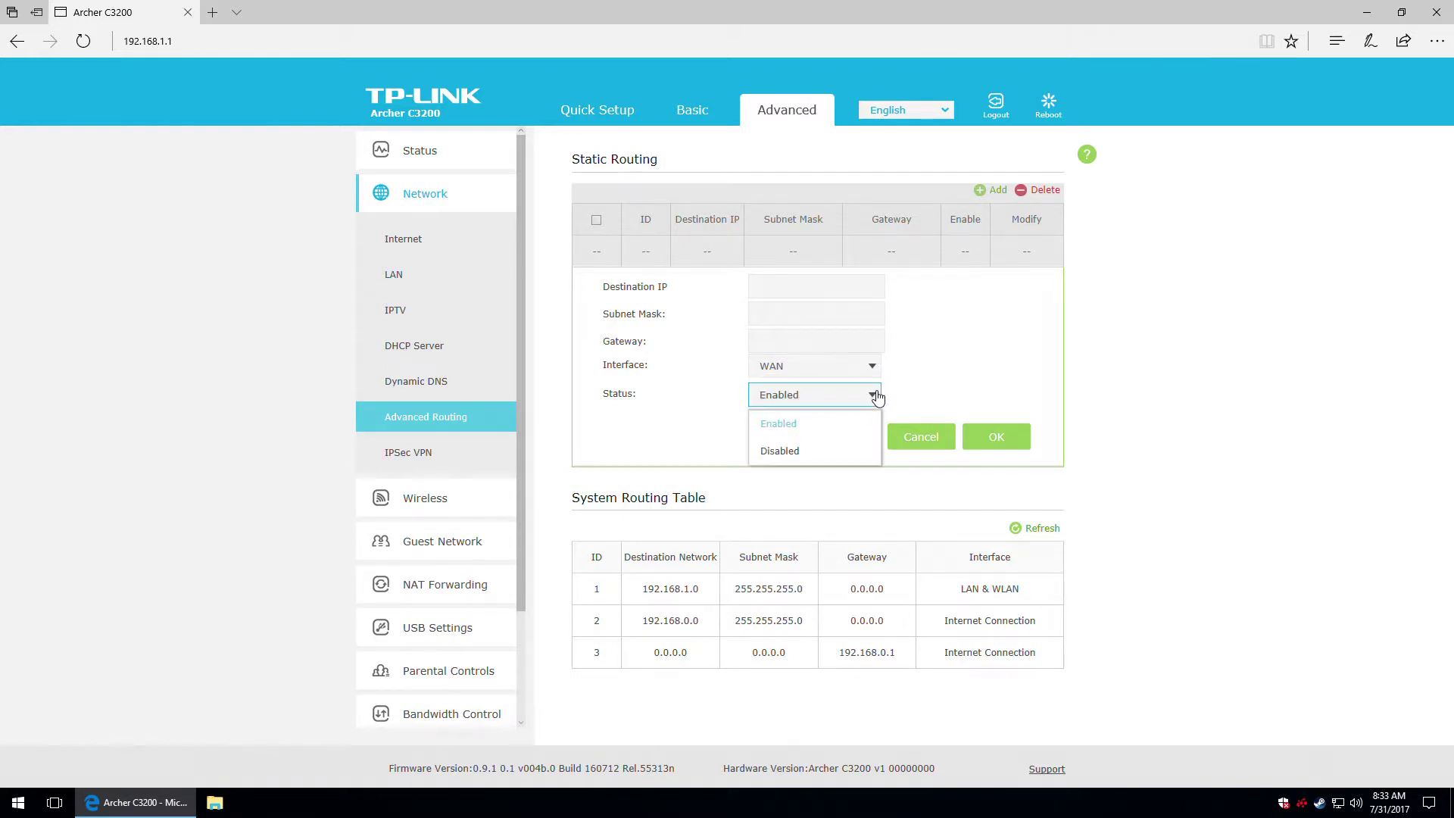
left_click(875, 395)
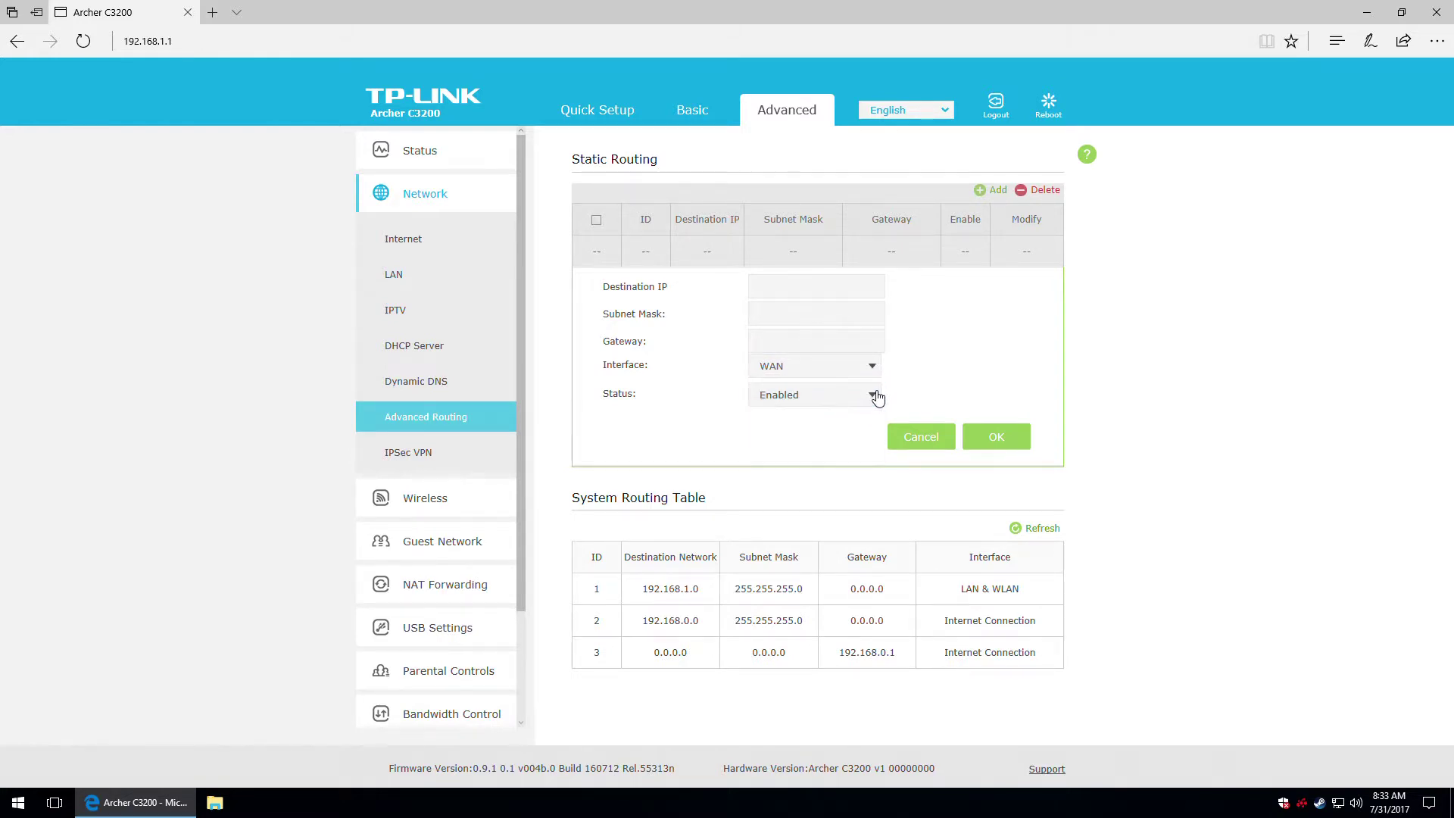
left_click(939, 436)
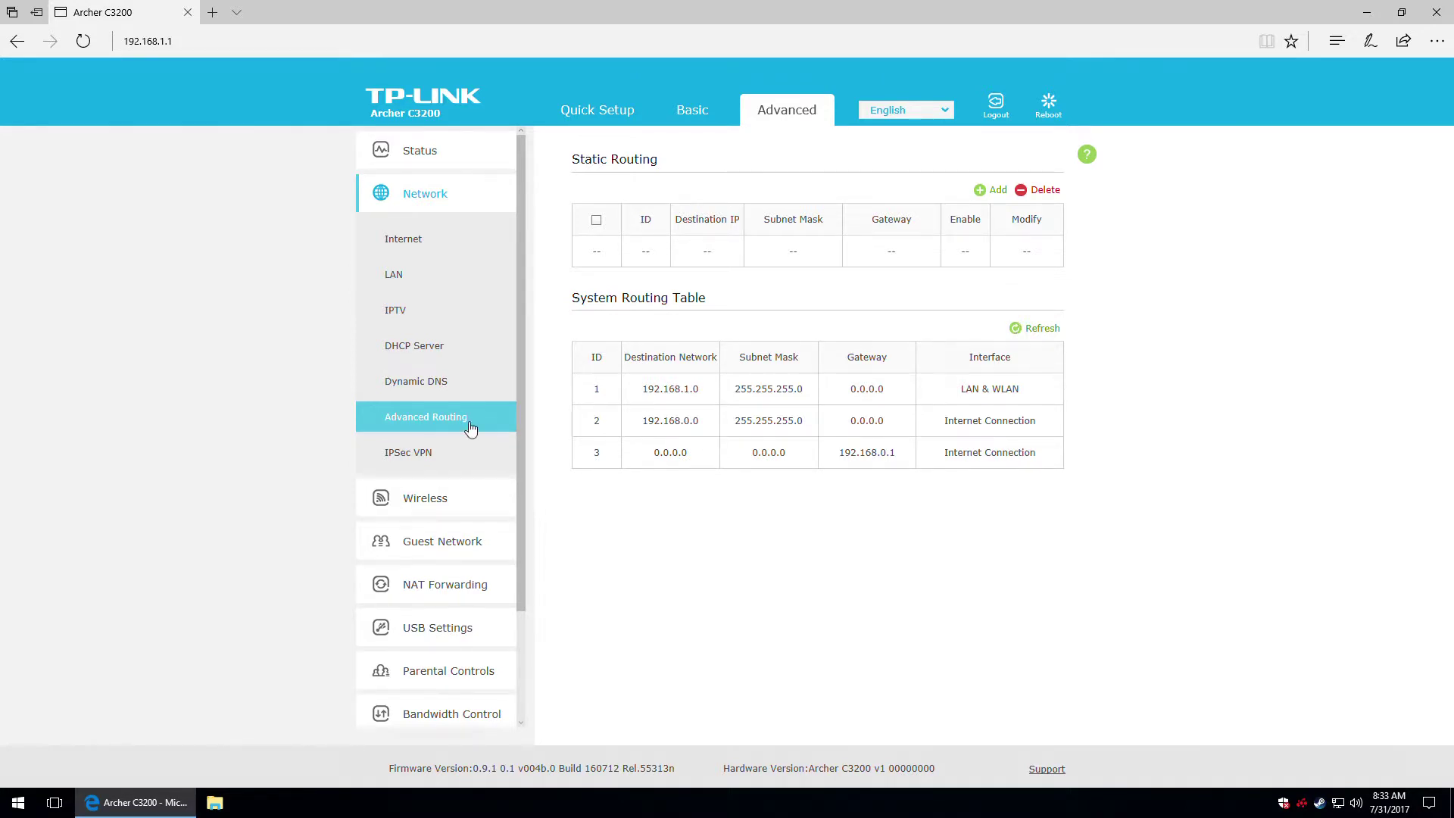
Enable Dead Peer Detection on the IPSec VPN page and start a new connection with Subnet Address access
left_click(413, 457)
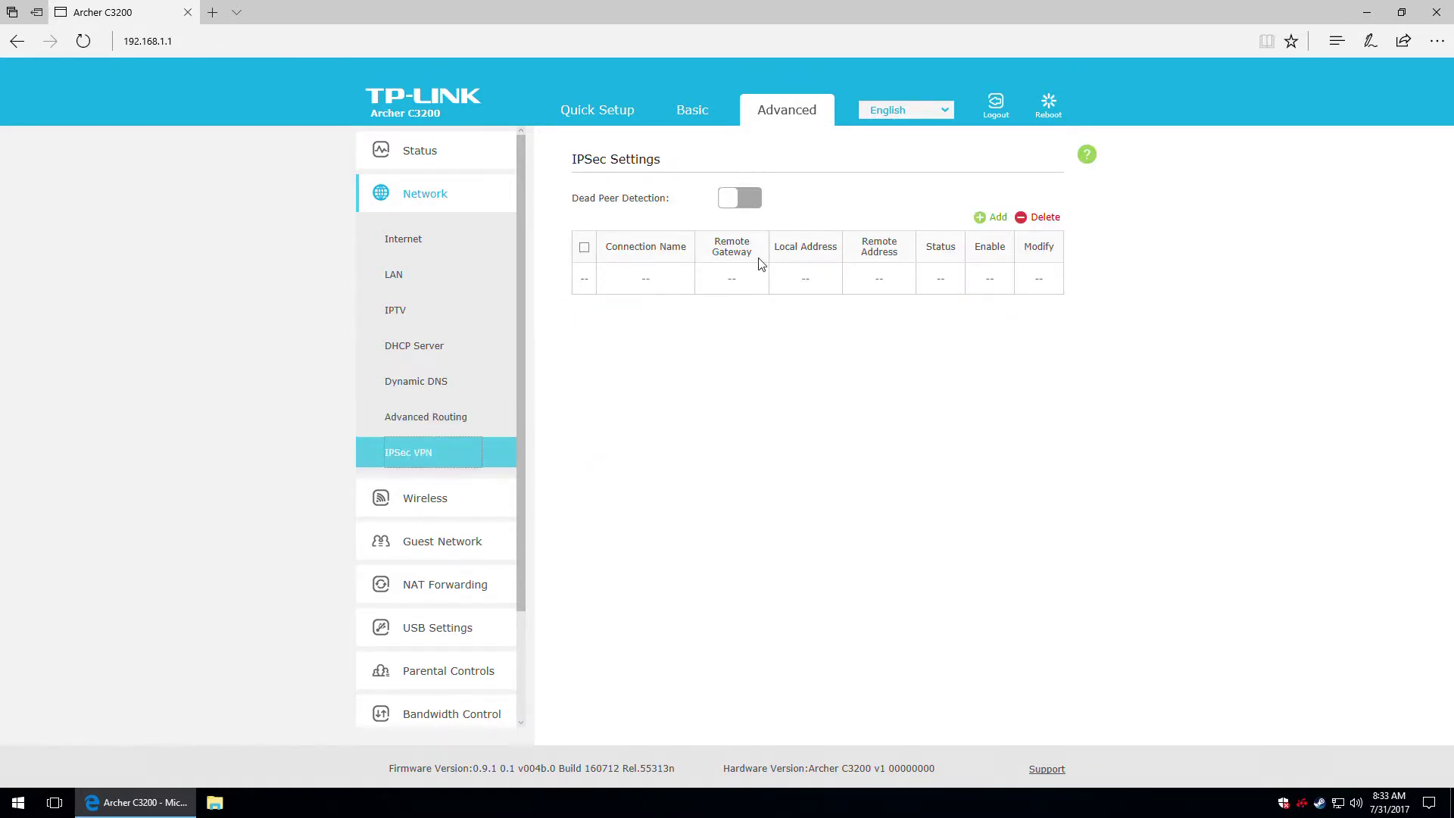
left_click(742, 197)
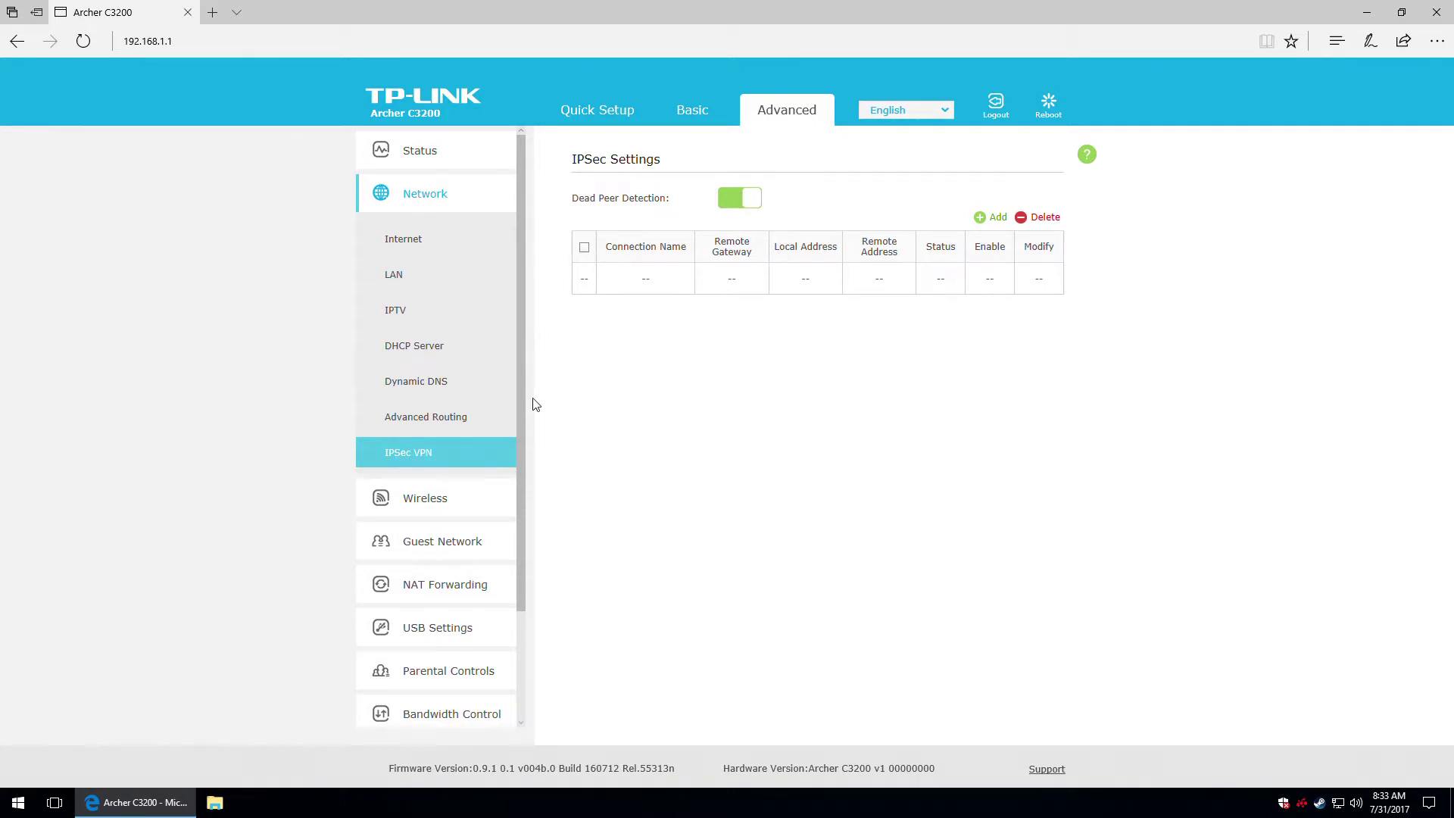
left_click(985, 219)
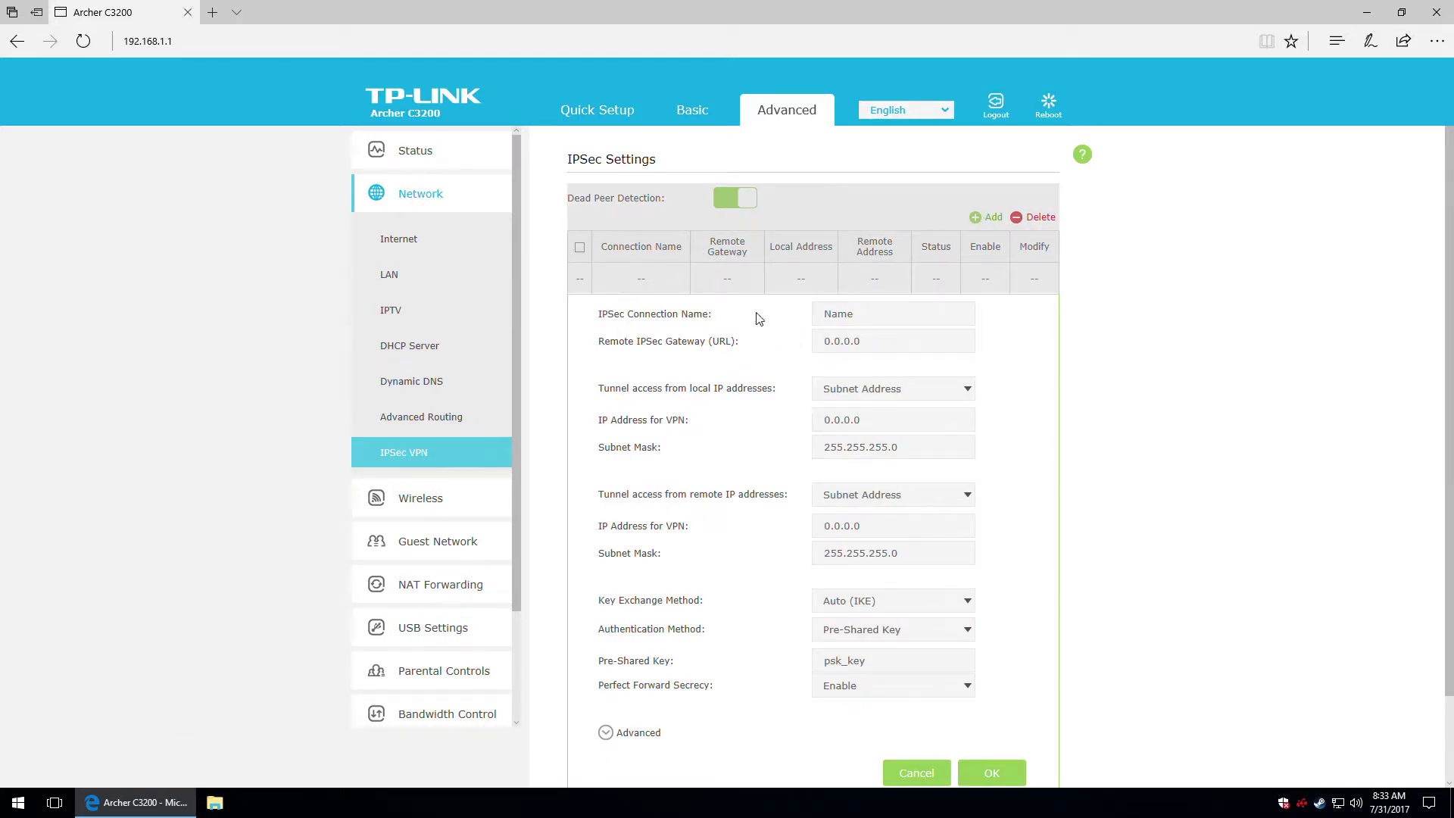
scroll(1026, 318, "down", 2)
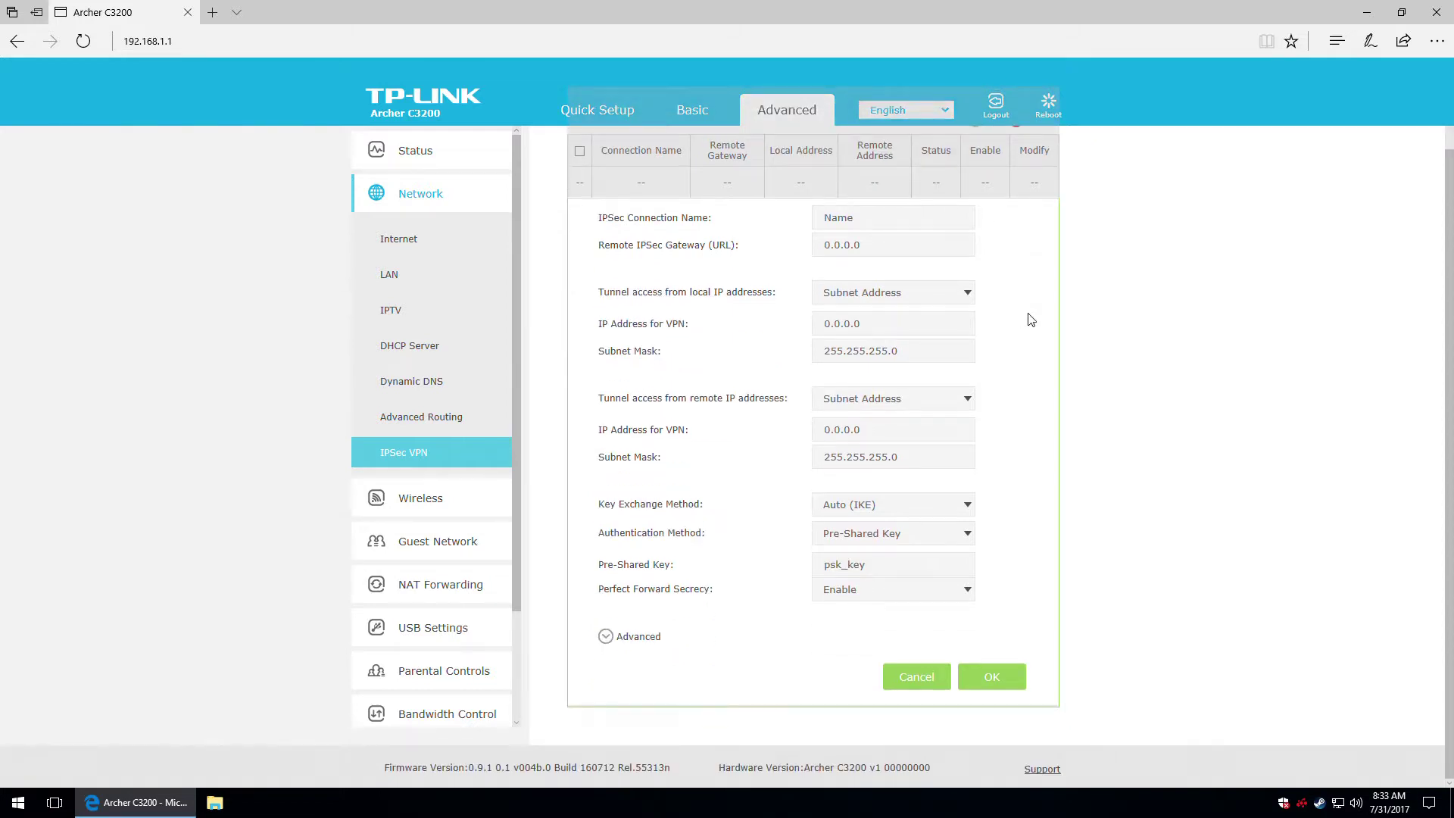
left_click(968, 293)
left_click(968, 294)
Review advanced Phase 1 settings: Main mode, Local WAN IP and Remote WAN IP identifiers
left_click(606, 641)
scroll(666, 587, "down", 3)
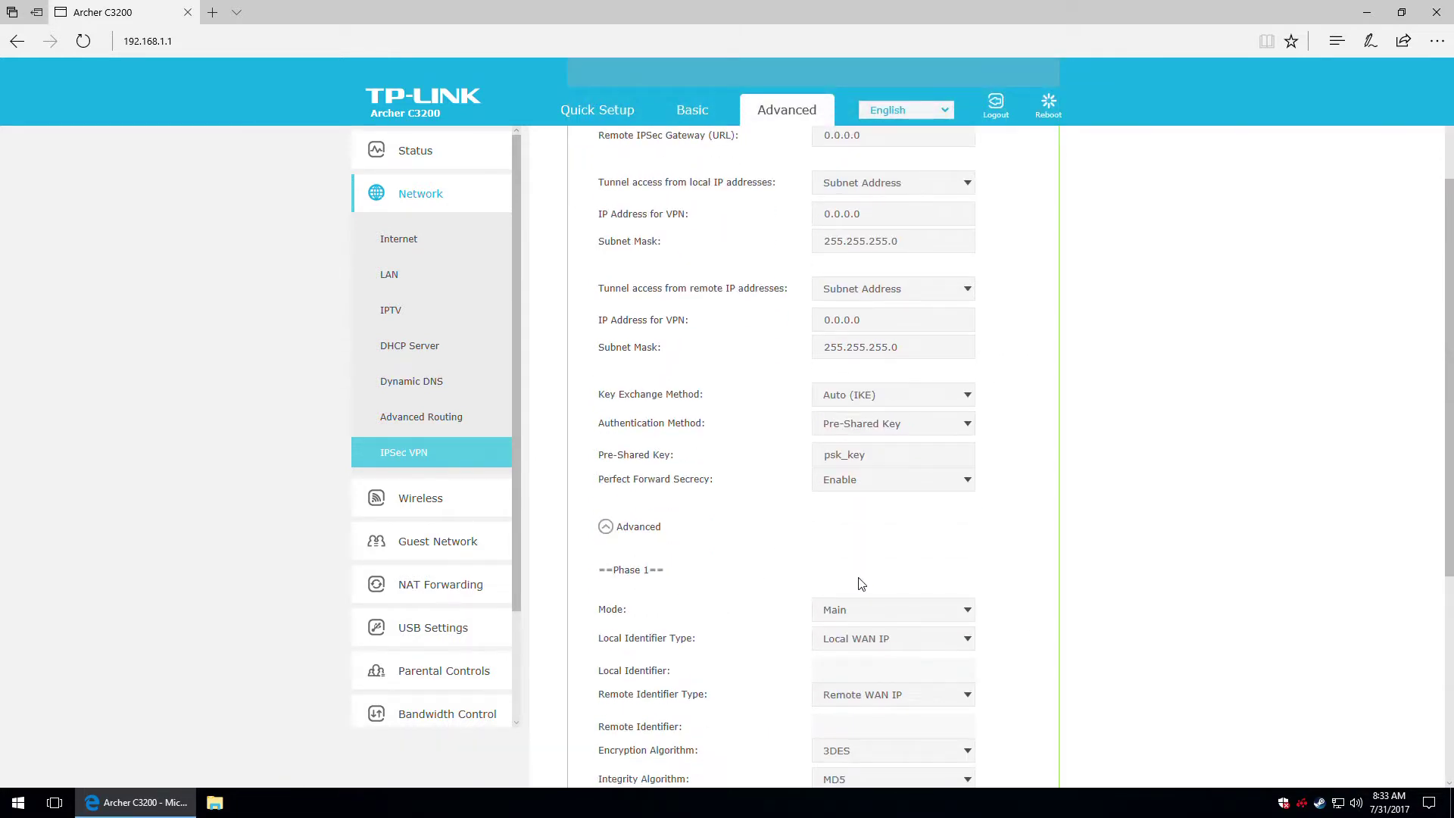
scroll(947, 515, "down", 2)
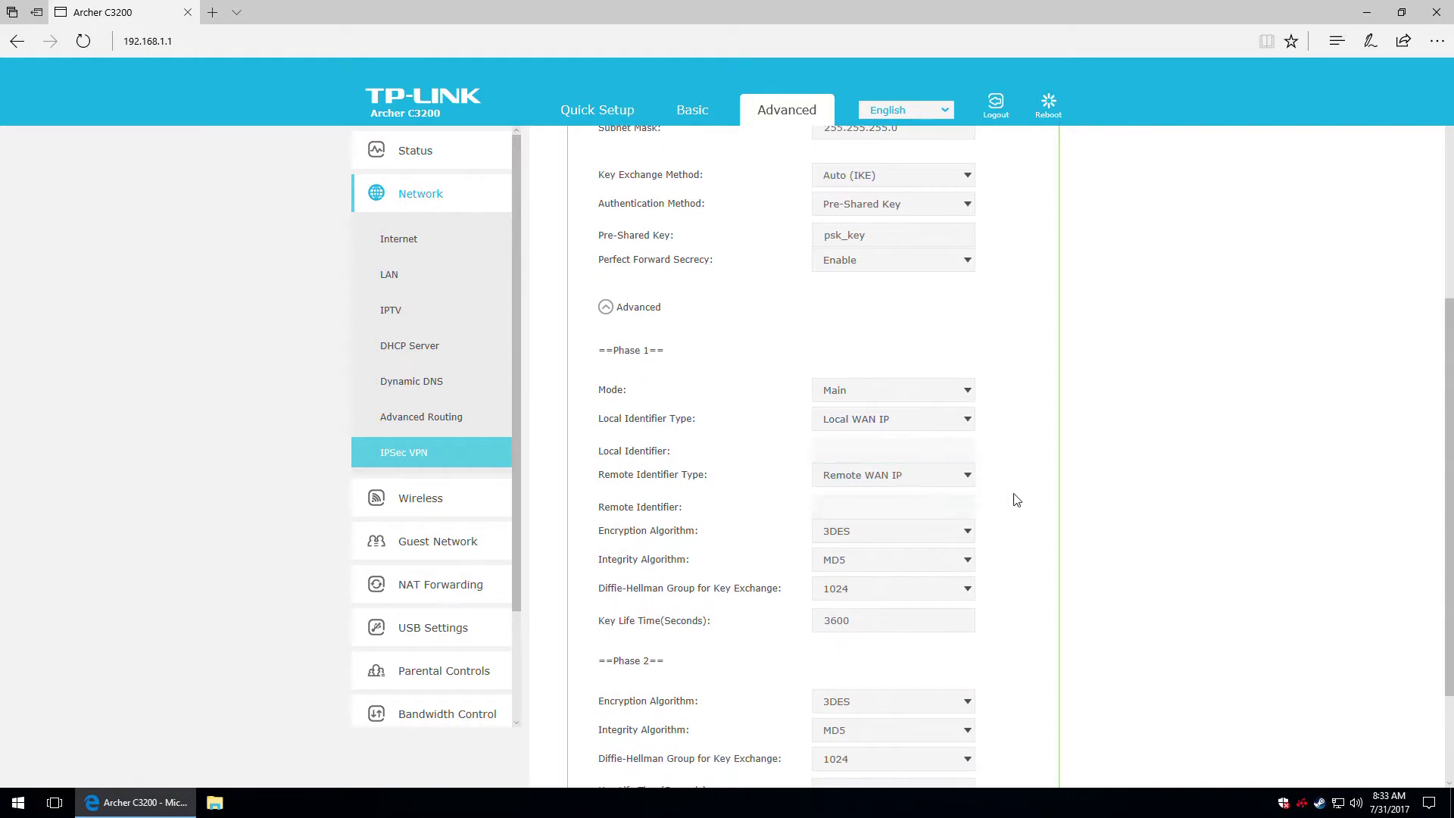
left_click(962, 391)
left_click(962, 391)
left_click(963, 420)
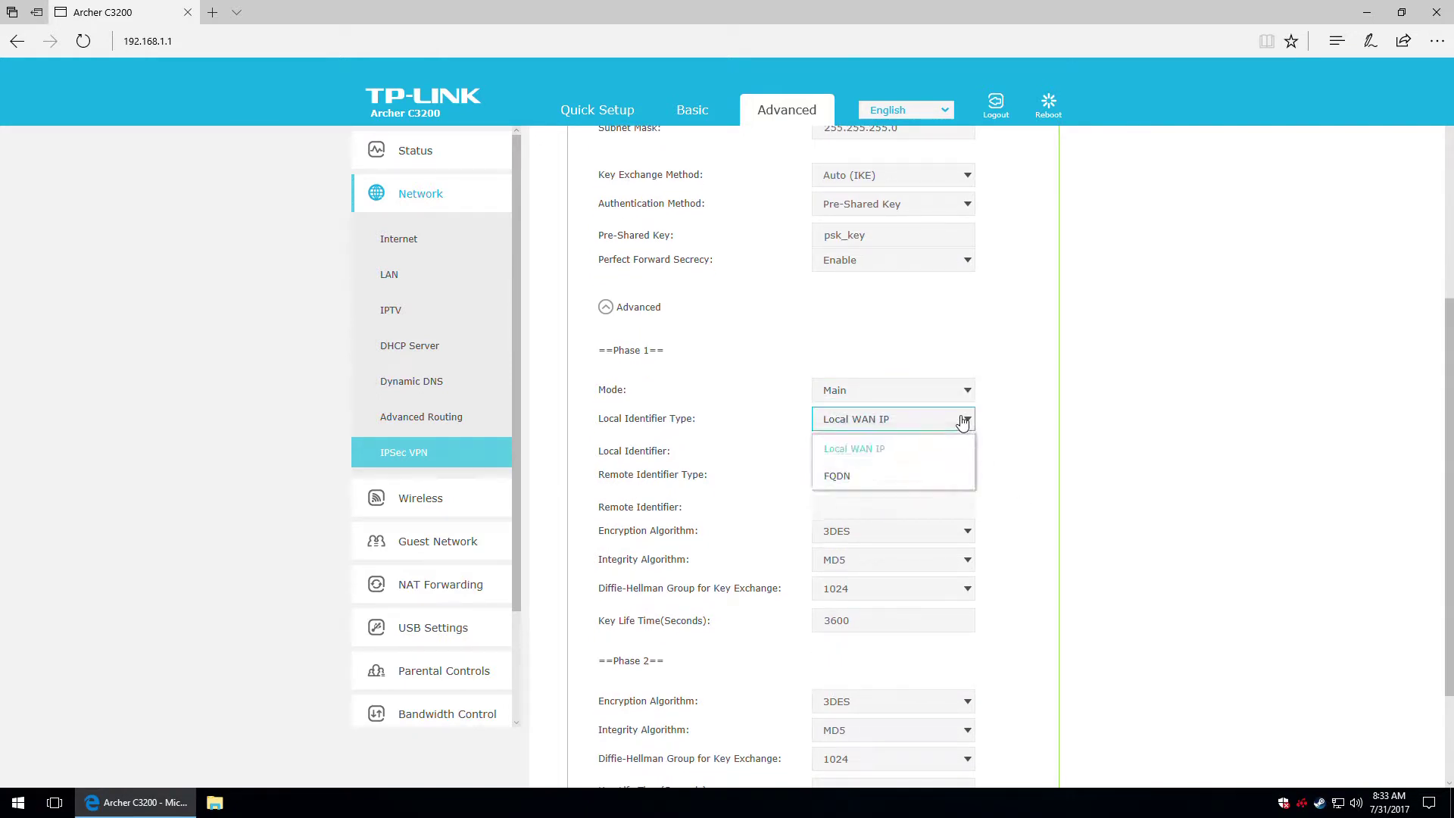
left_click(963, 421)
left_click(969, 479)
left_click(969, 479)
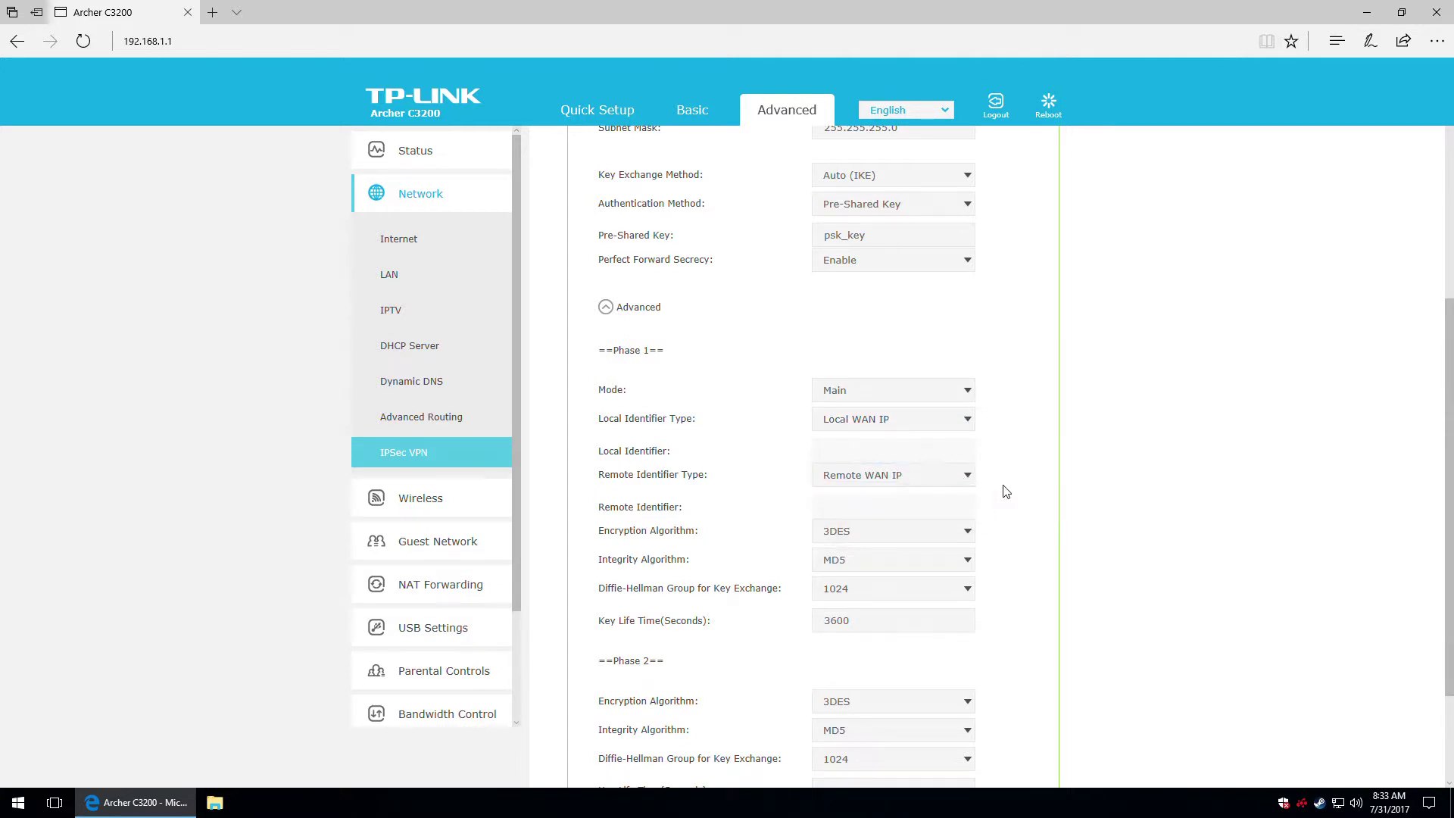
Keep Phase 1 encryption 3DES, integrity MD5 and Diffie-Hellman group 1024
scroll(1005, 492, "down", 1)
left_click(949, 421)
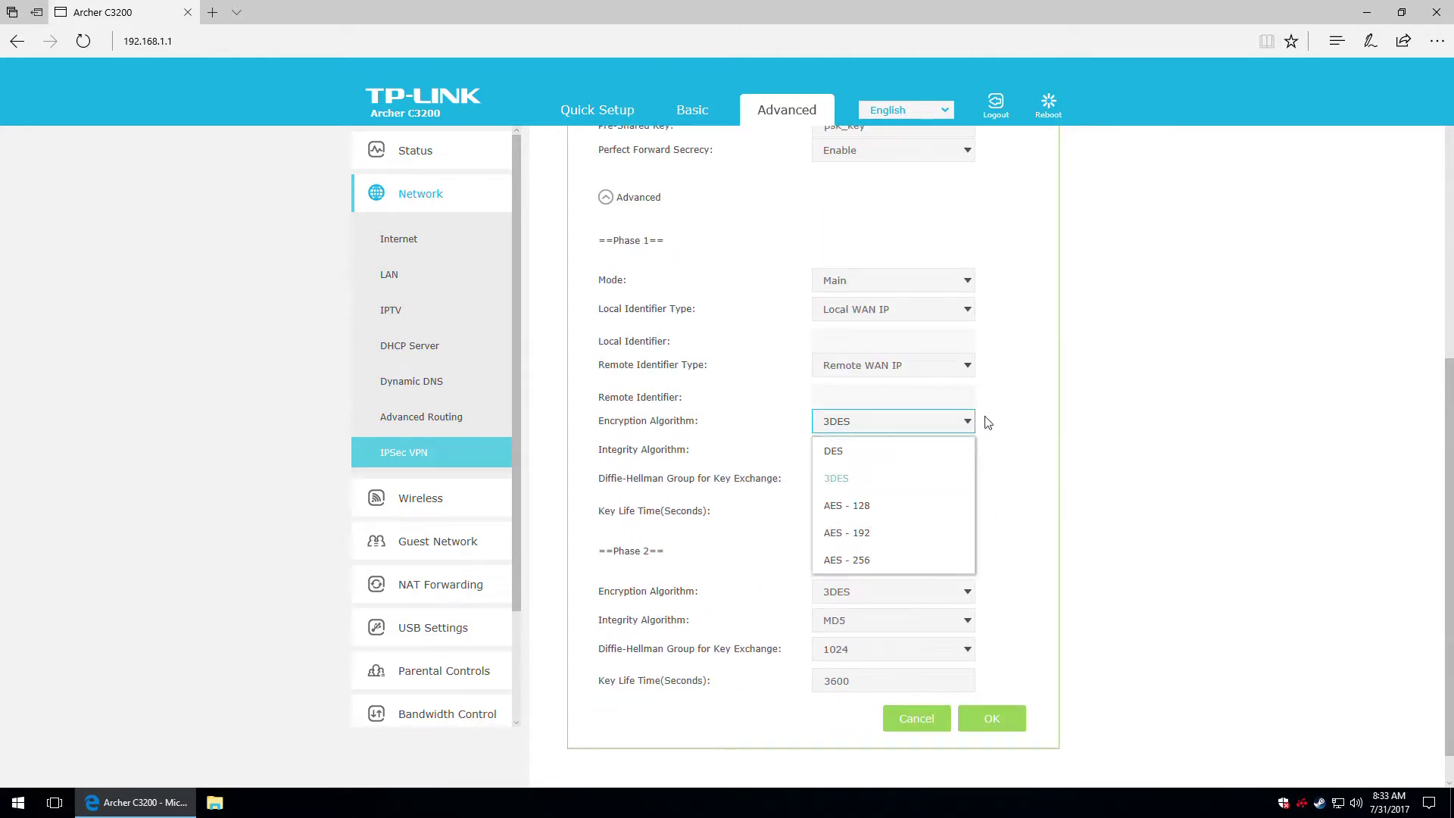
left_click(990, 432)
left_click(956, 450)
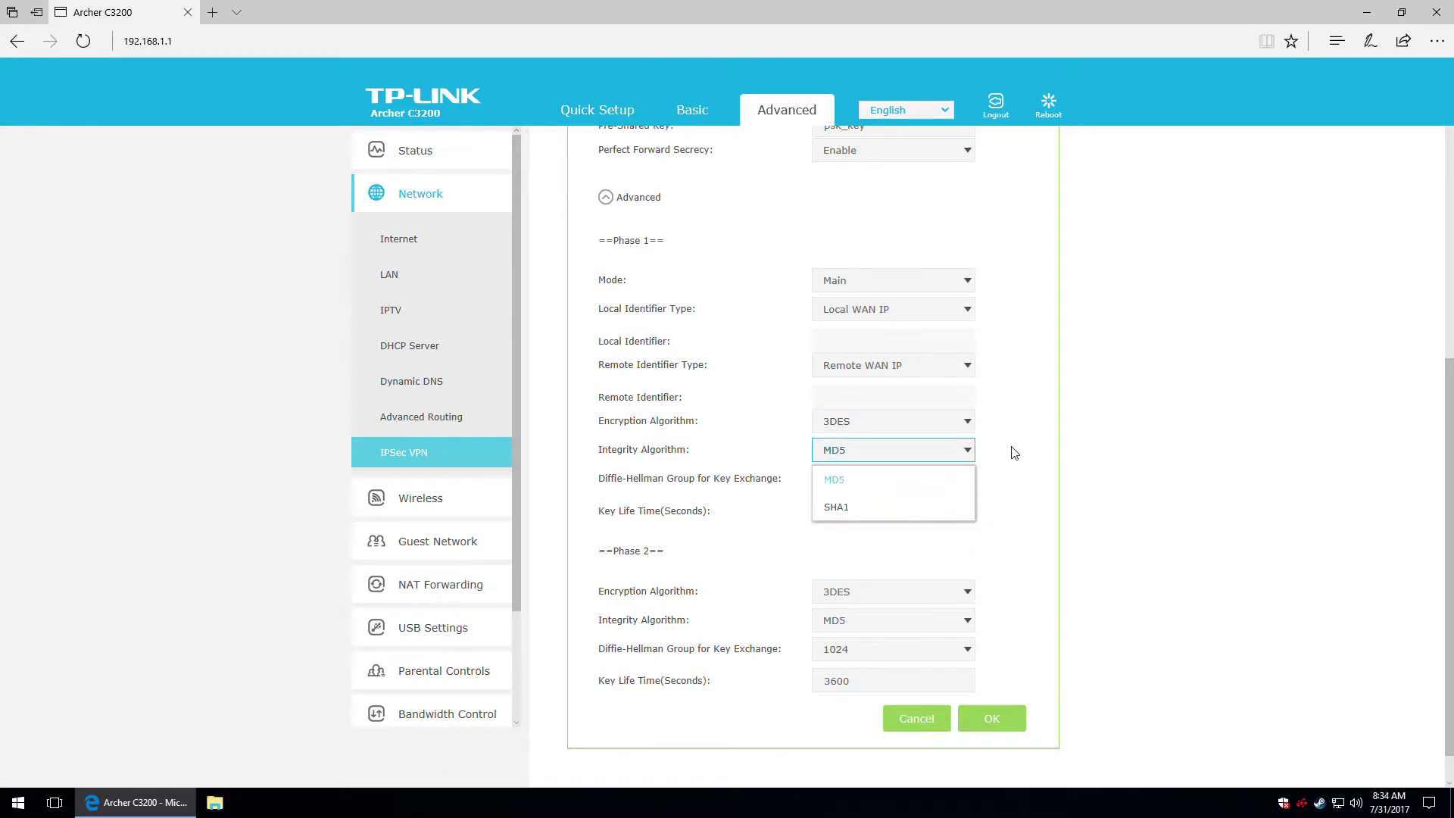
left_click(1008, 455)
left_click(956, 479)
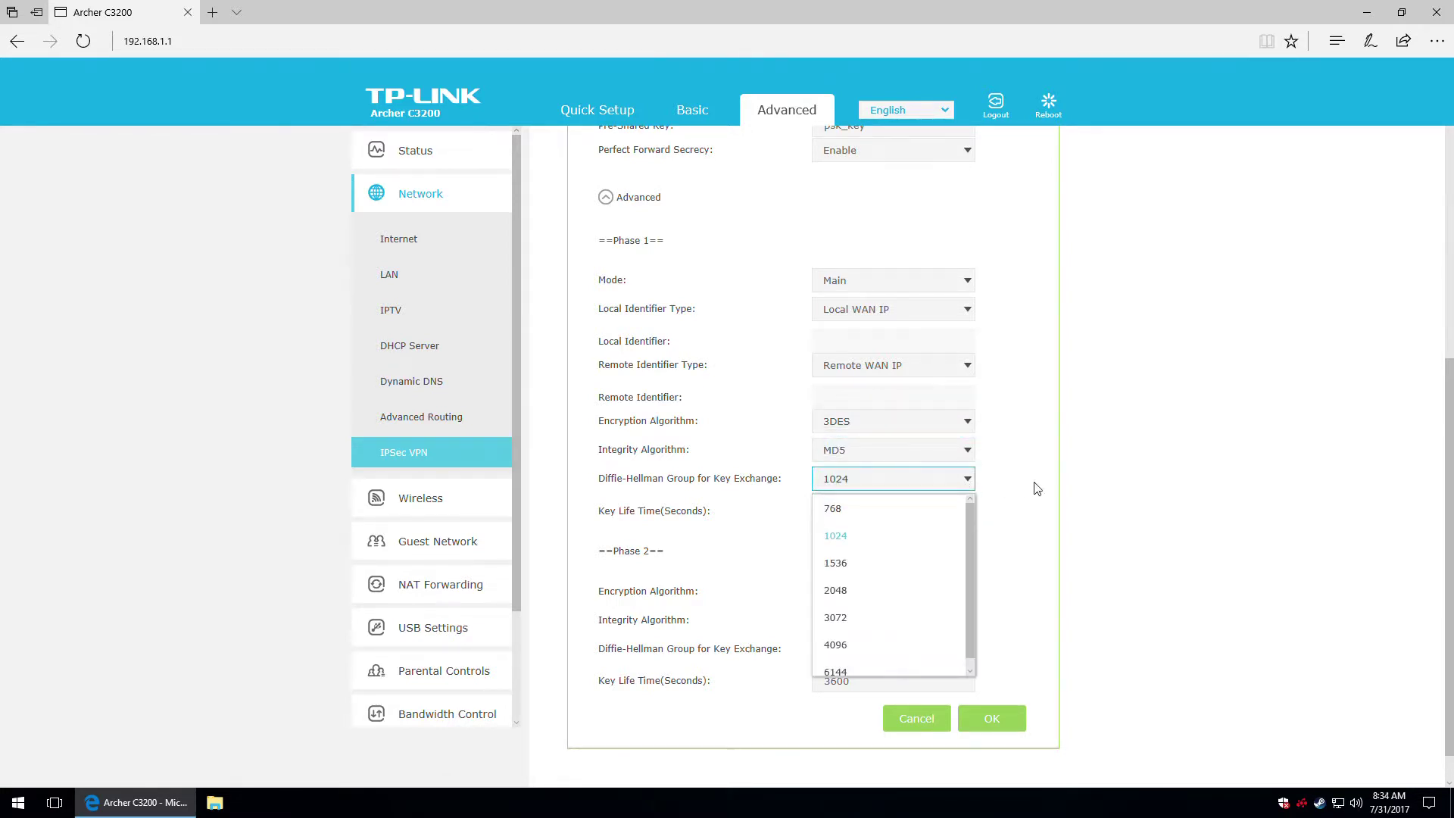
left_click(1032, 488)
Keep Phase 2 at 3DES, MD5 and DH group 1024, then cancel the new connection
scroll(1036, 488, "down", 1)
left_click(924, 560)
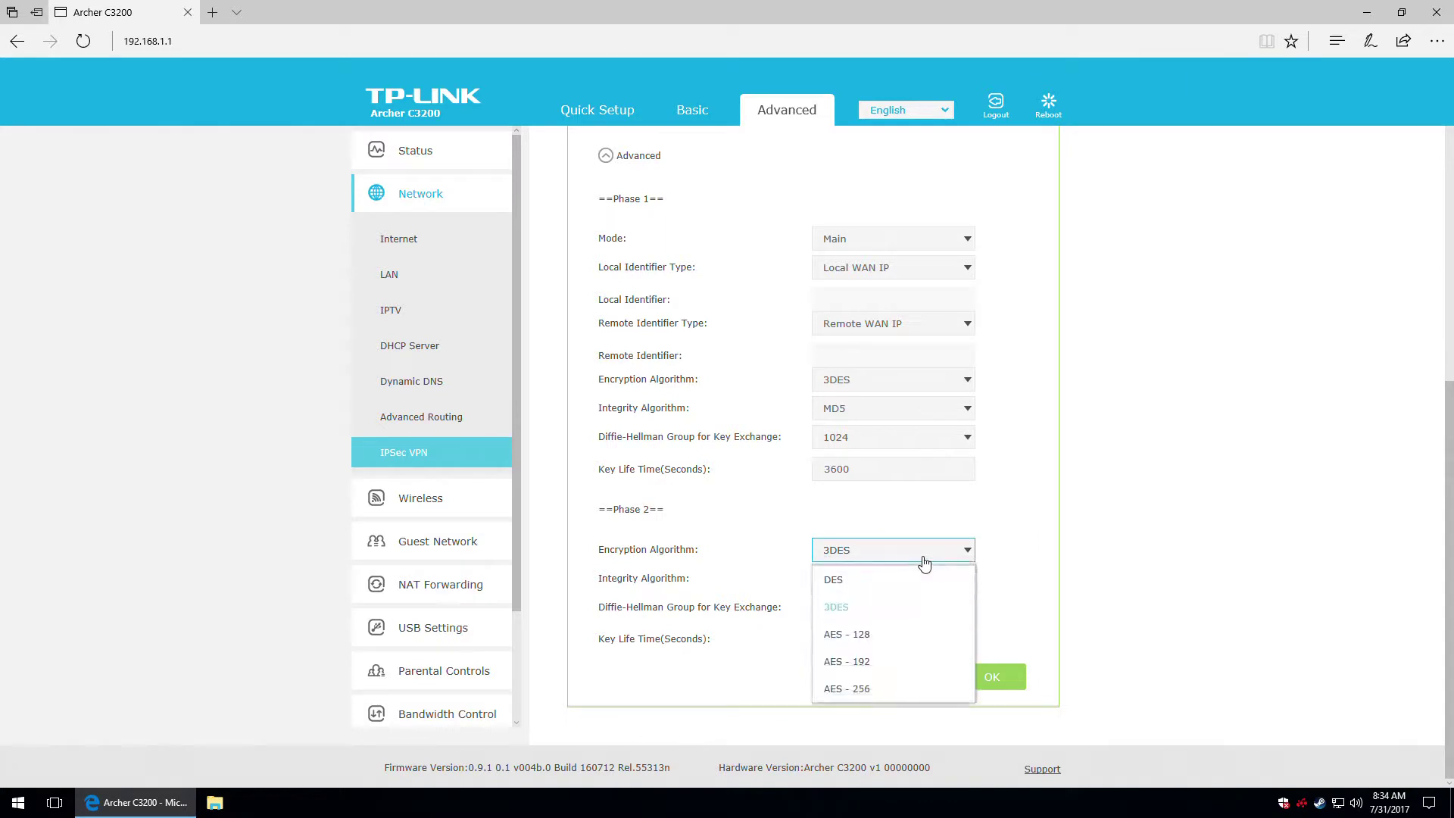
left_click(1015, 565)
left_click(936, 590)
left_click(1026, 591)
left_click(940, 611)
scroll(921, 666, "down", 1)
scroll(978, 618, "up", 1)
left_click(997, 594)
left_click(919, 684)
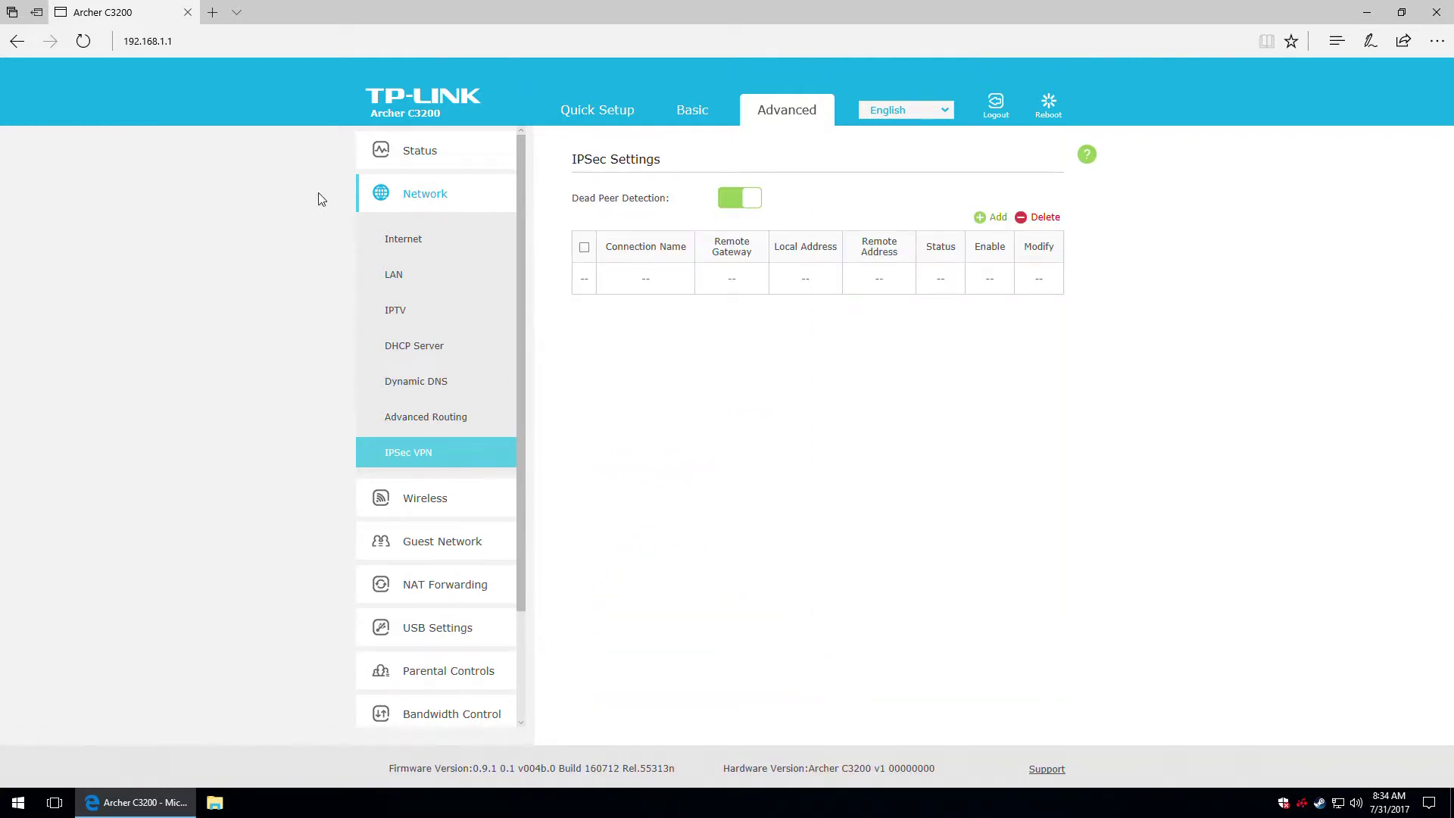
Open Wireless Settings showing the 2.4GHz SSID Test_2.4GHz with WPA2-PSK/AES
left_click(415, 497)
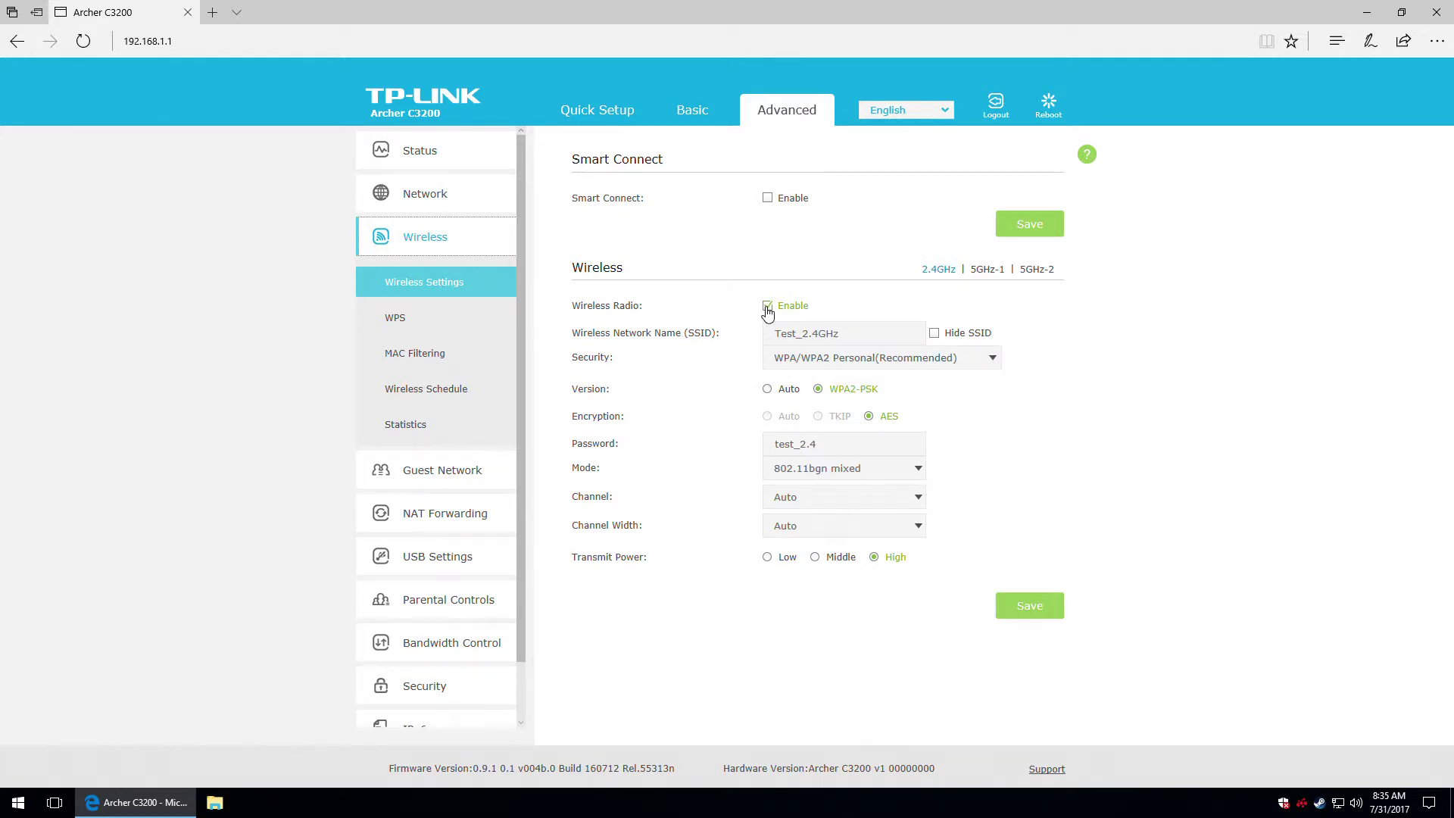
Keep 2.4GHz security as WPA/WPA2 Personal with the WPA2-PSK version
left_click(989, 360)
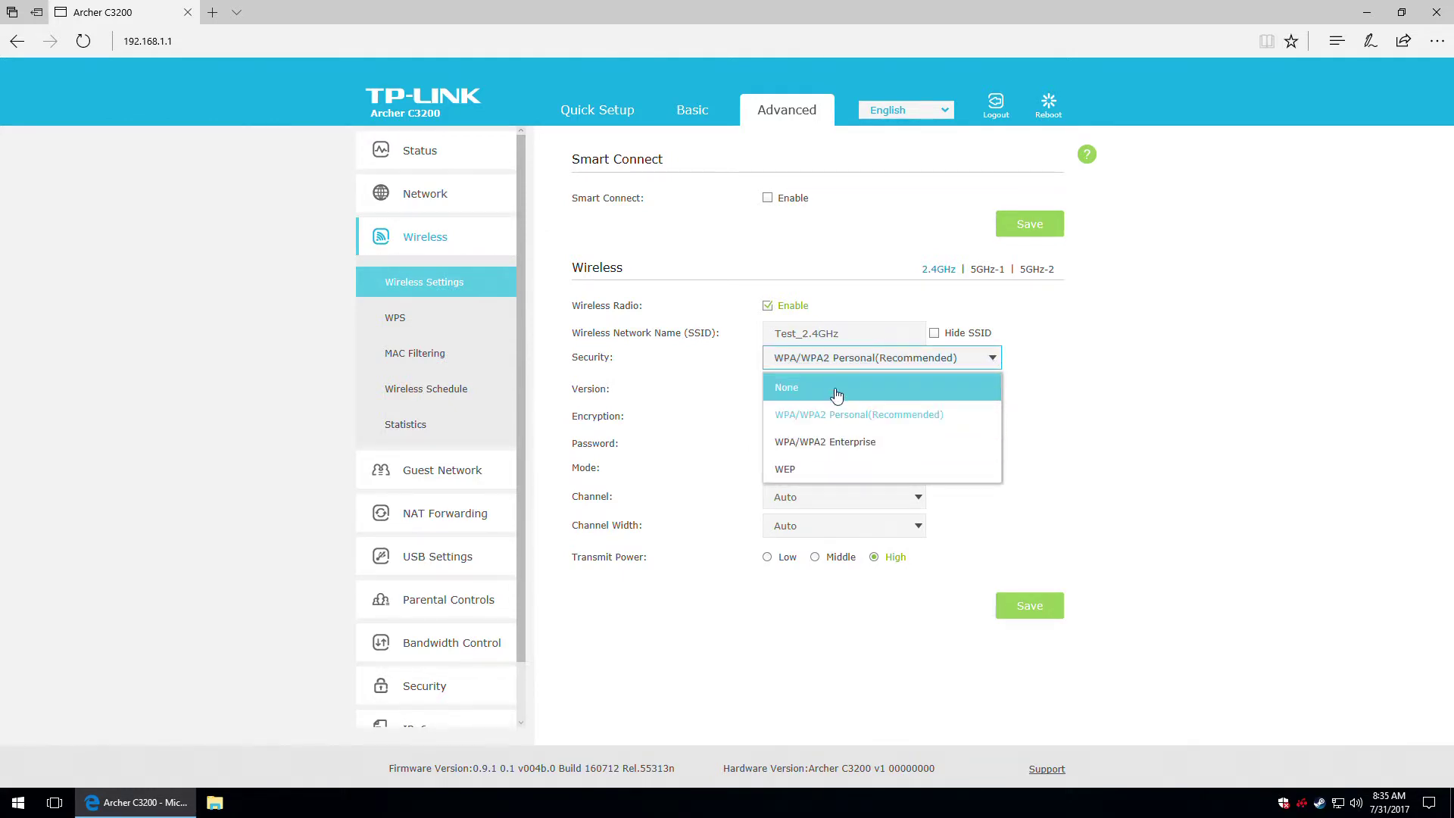
left_click(993, 361)
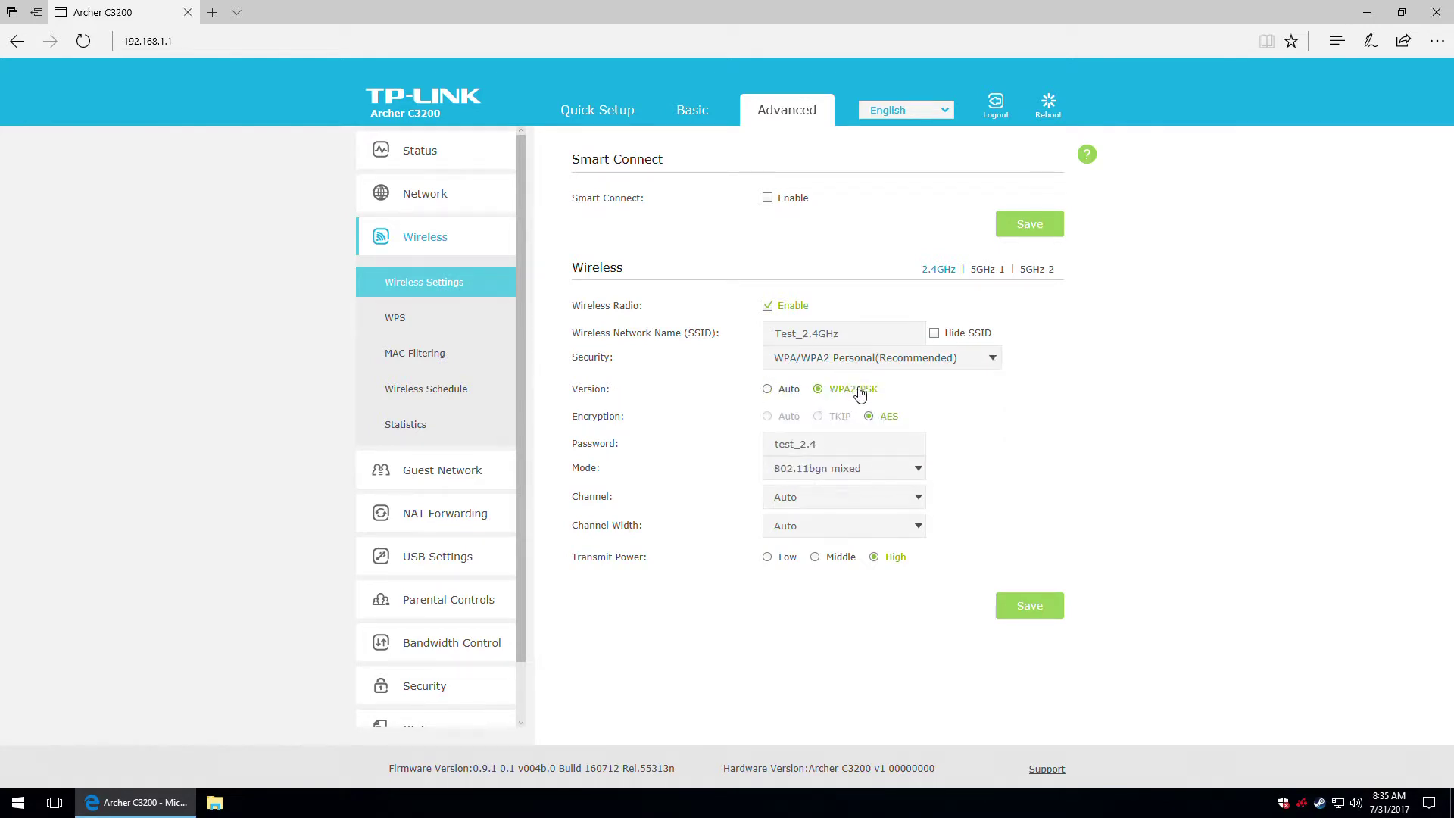
left_click(769, 390)
left_click(832, 391)
left_click(825, 448)
Set 2.4GHz to 802.11bgn mixed mode, channel 6, and 40MHz channel width
left_click(901, 469)
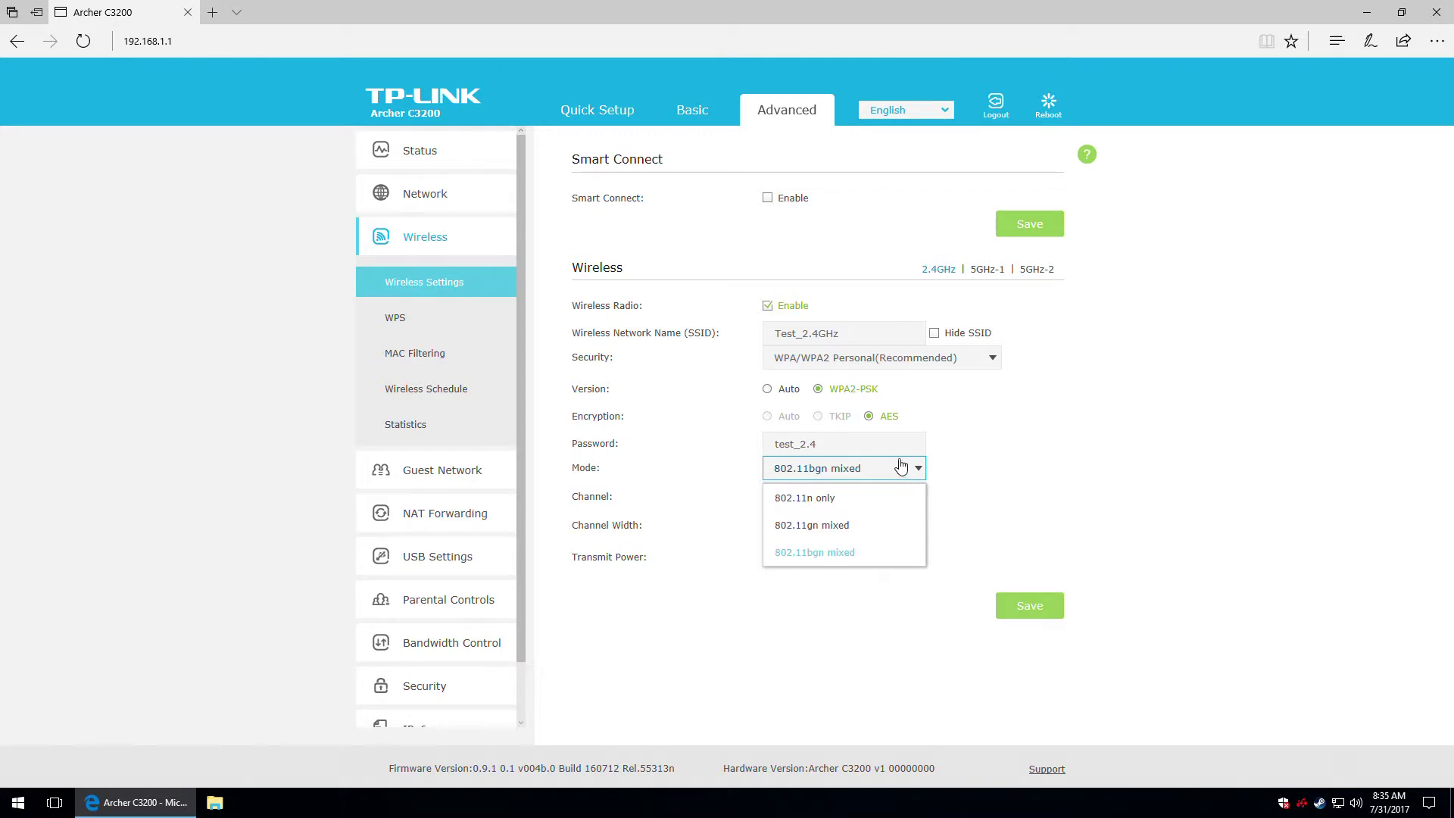
left_click(868, 496)
left_click(829, 497)
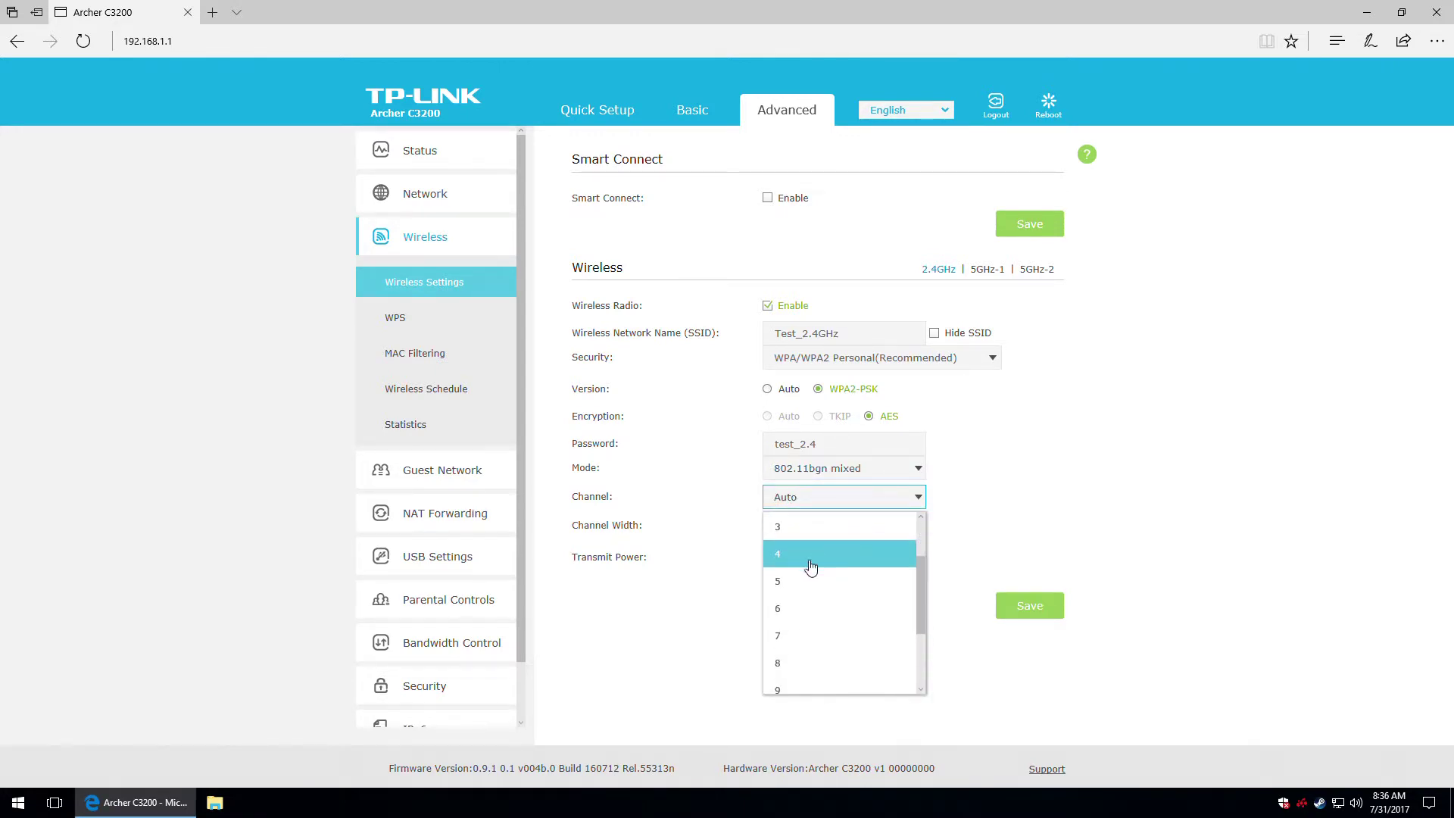
scroll(810, 636, "down", 1)
left_click(801, 620)
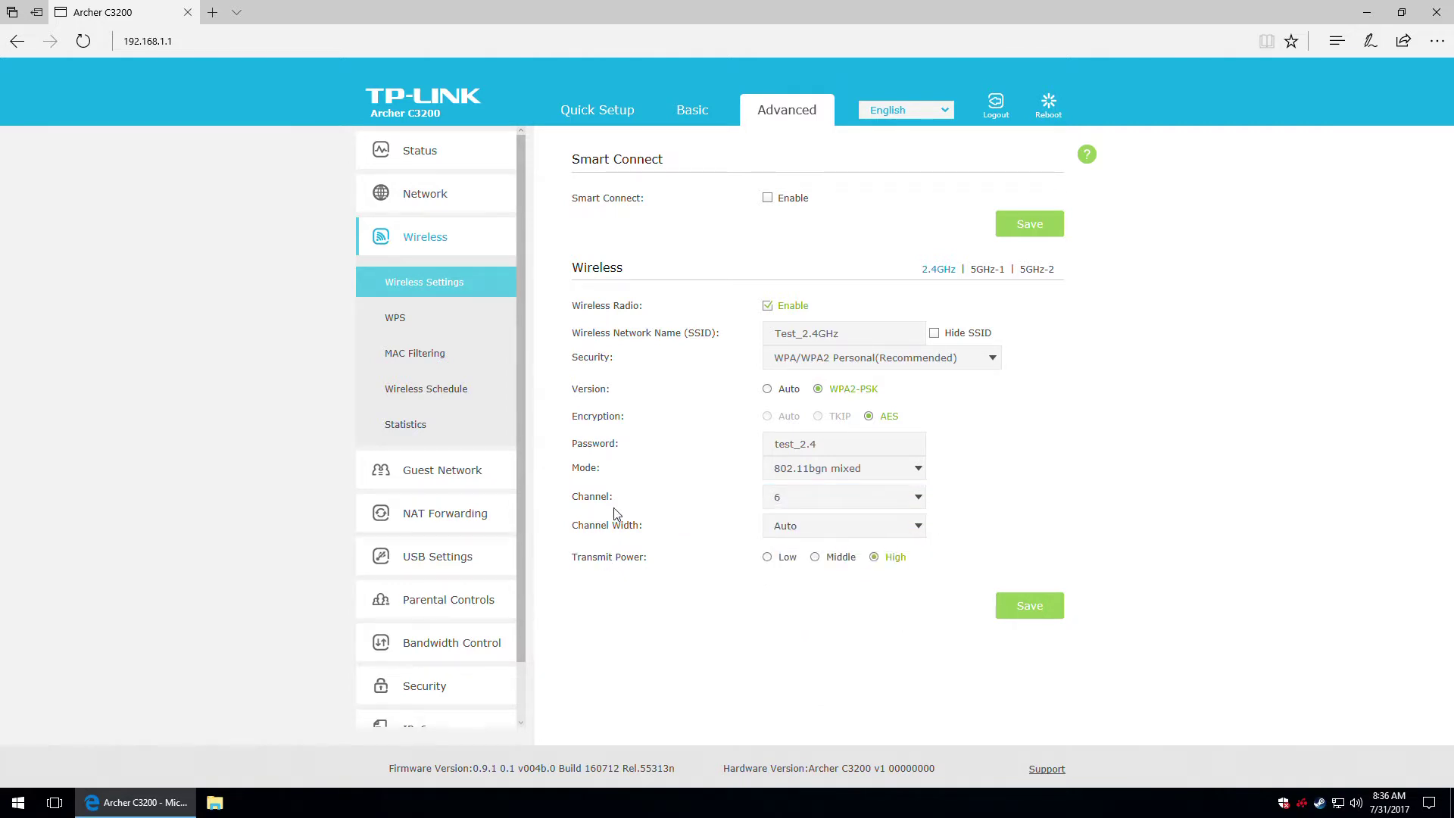
left_click(874, 527)
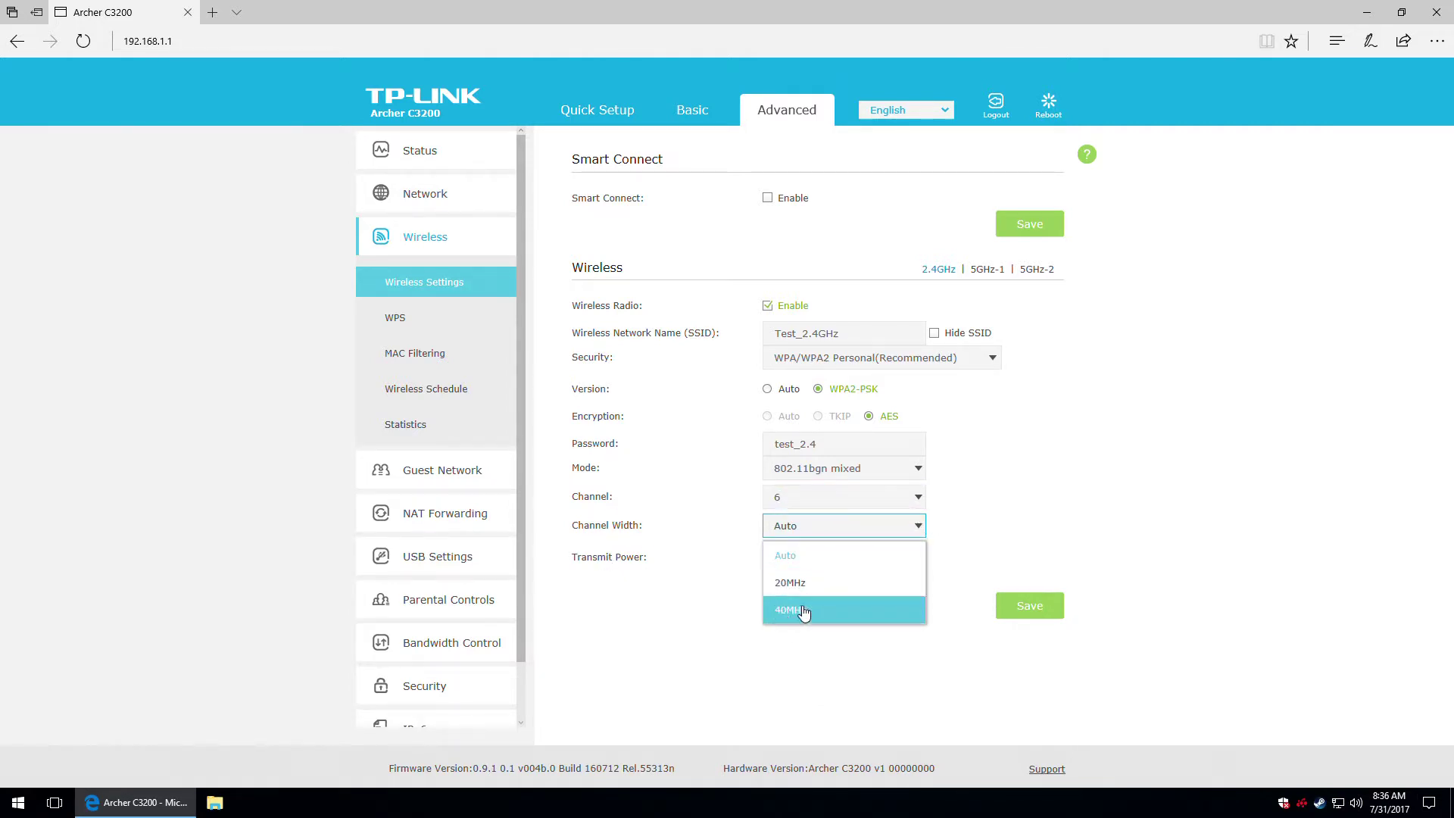
left_click(793, 615)
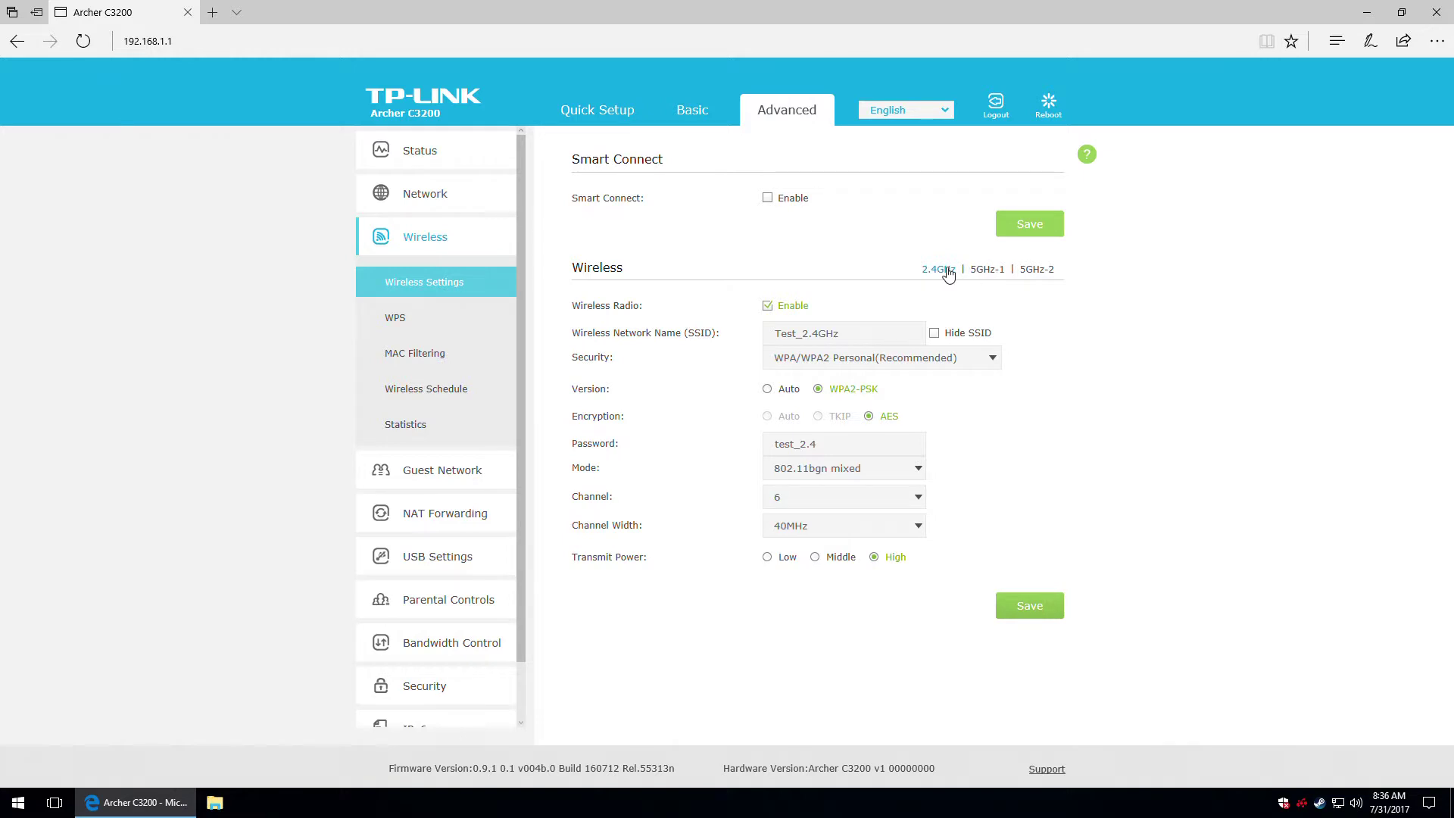
Switch to the 5GHz-1 band and keep its WPA/WPA2 Personal, WPA2-PSK security
left_click(992, 270)
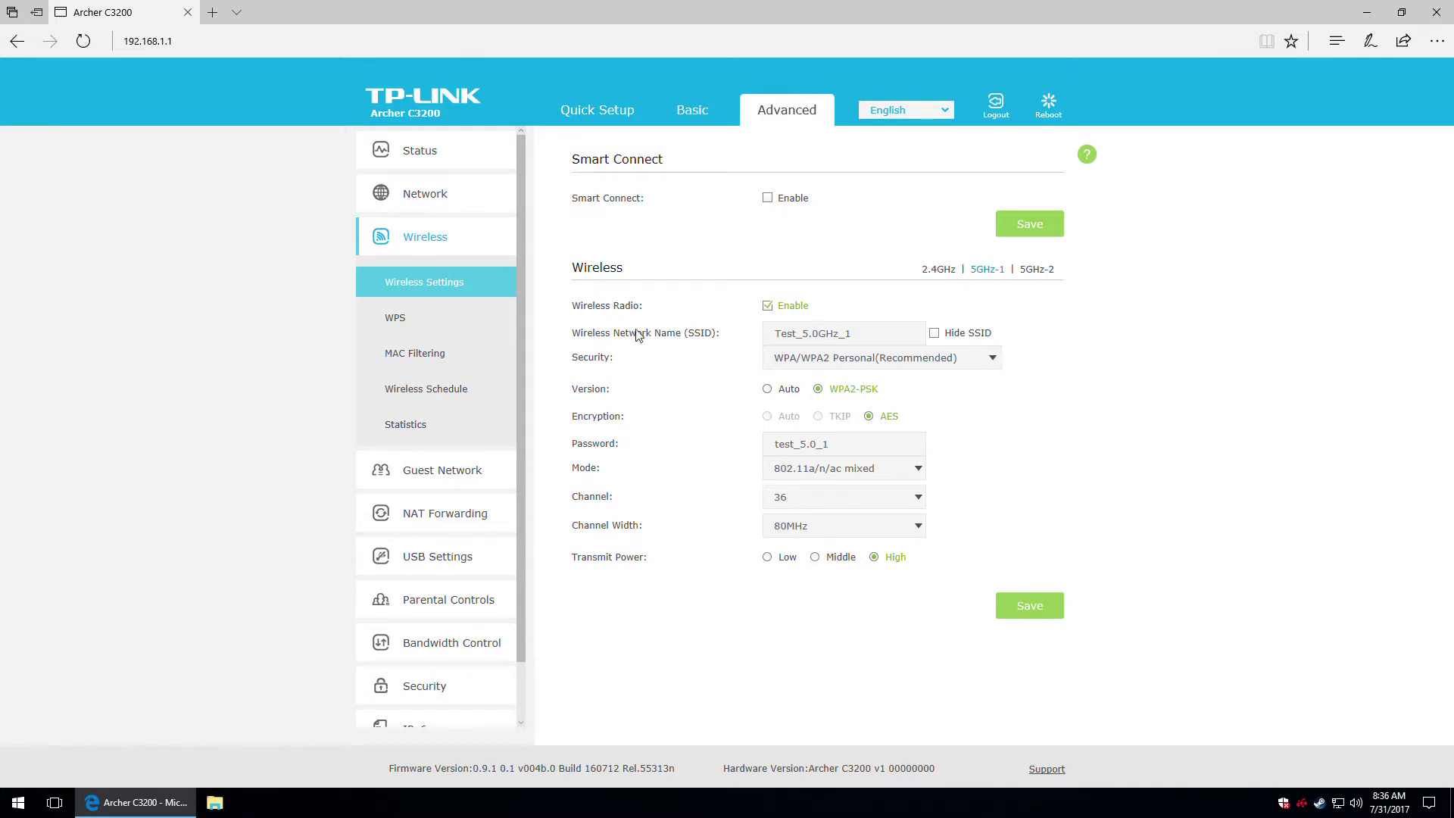
left_click(889, 328)
left_click(993, 362)
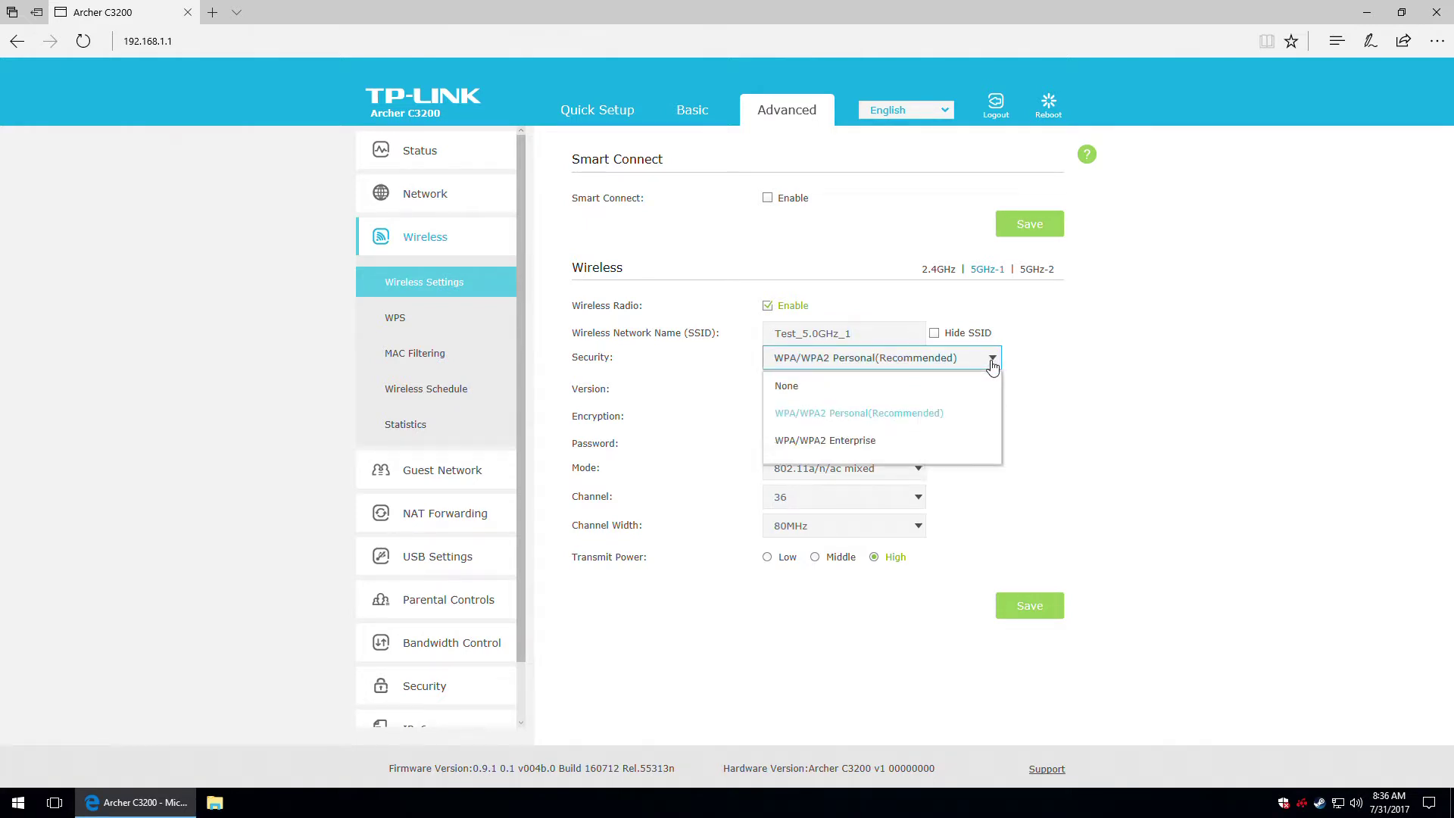
left_click(993, 362)
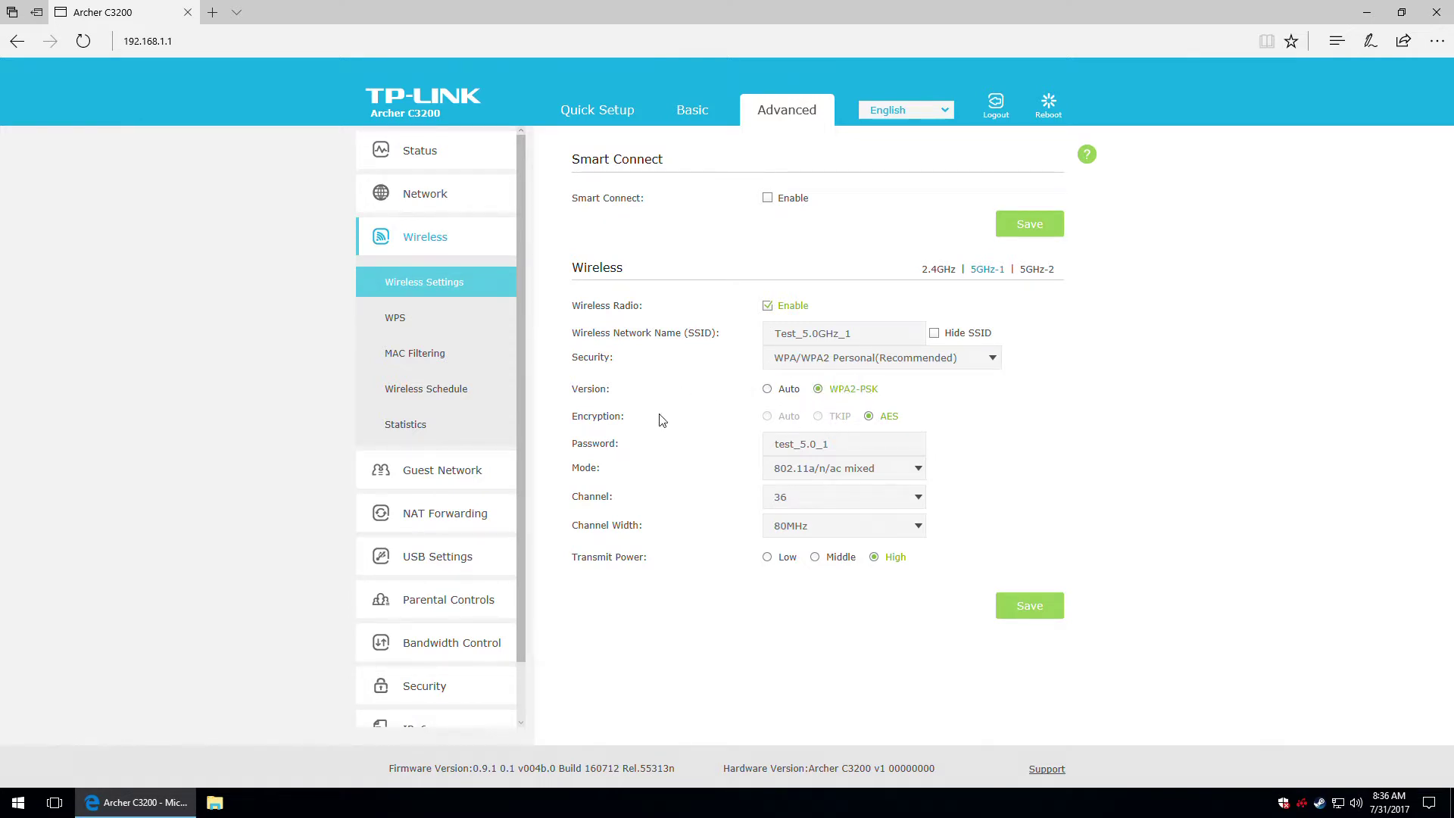
left_click(767, 389)
left_click(849, 391)
Save 5GHz-1 on channel 44 at 80MHz, then bring up 5GHz-2's channel list
left_click(917, 470)
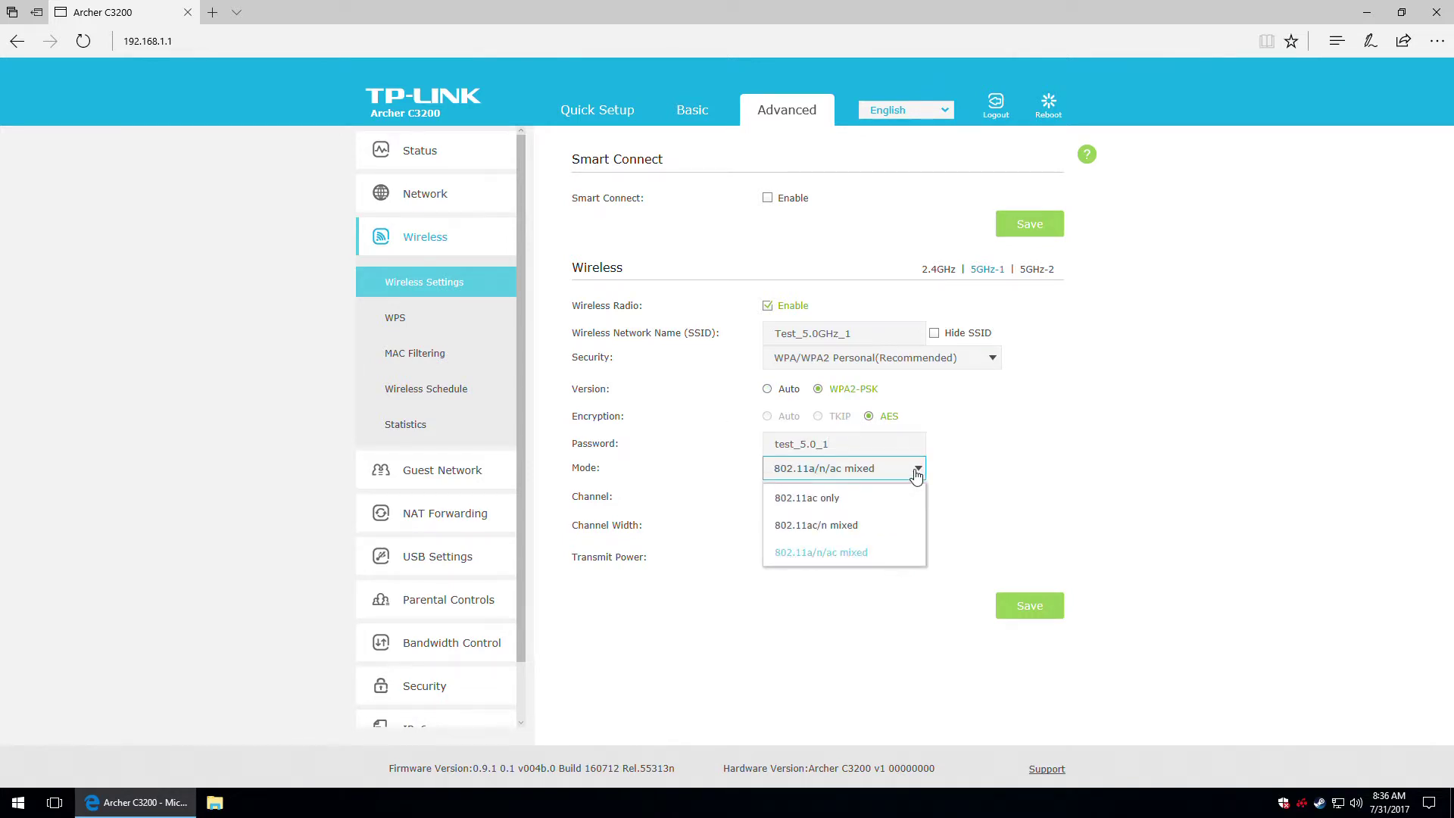
left_click(918, 470)
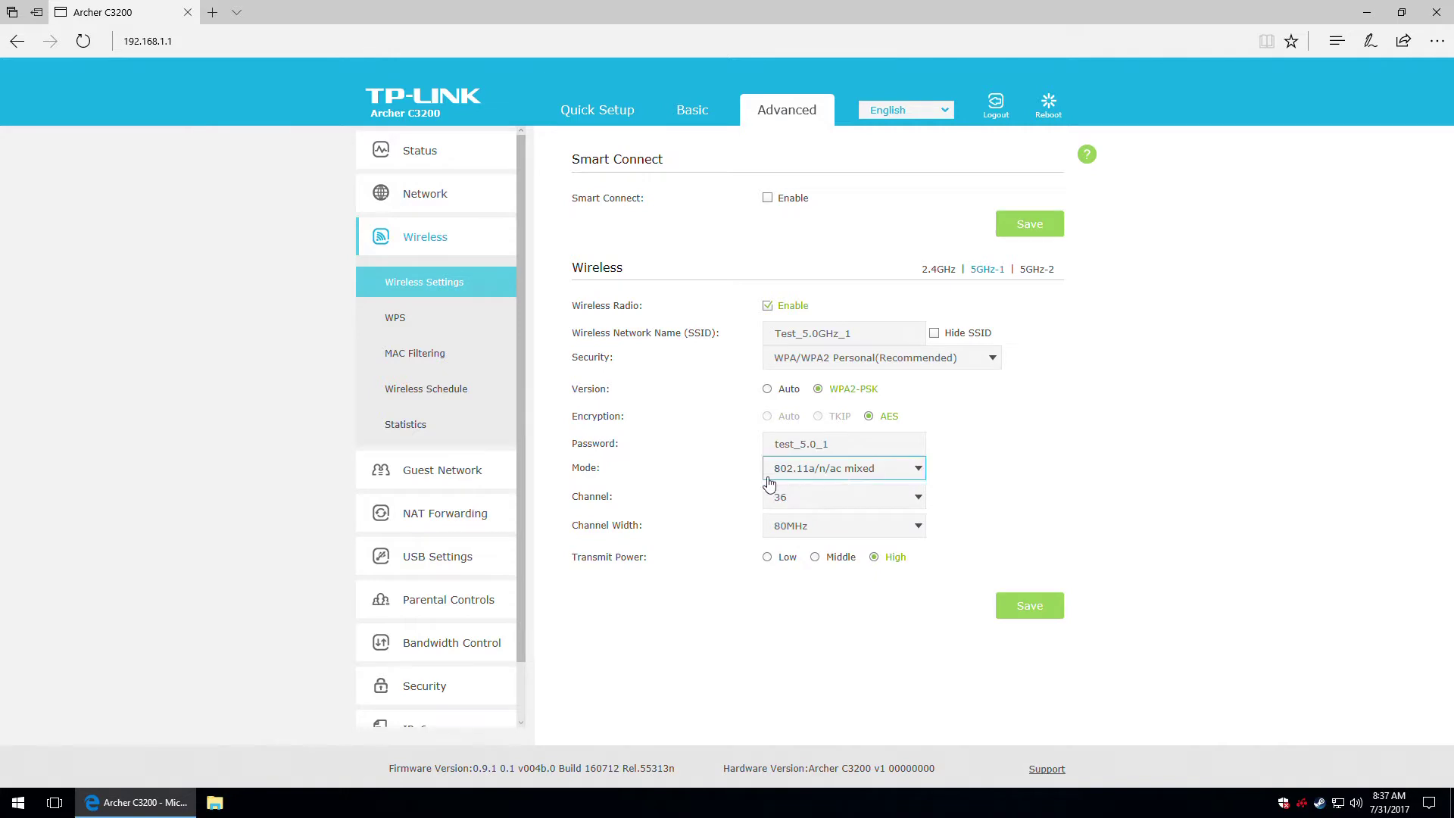
left_click(917, 501)
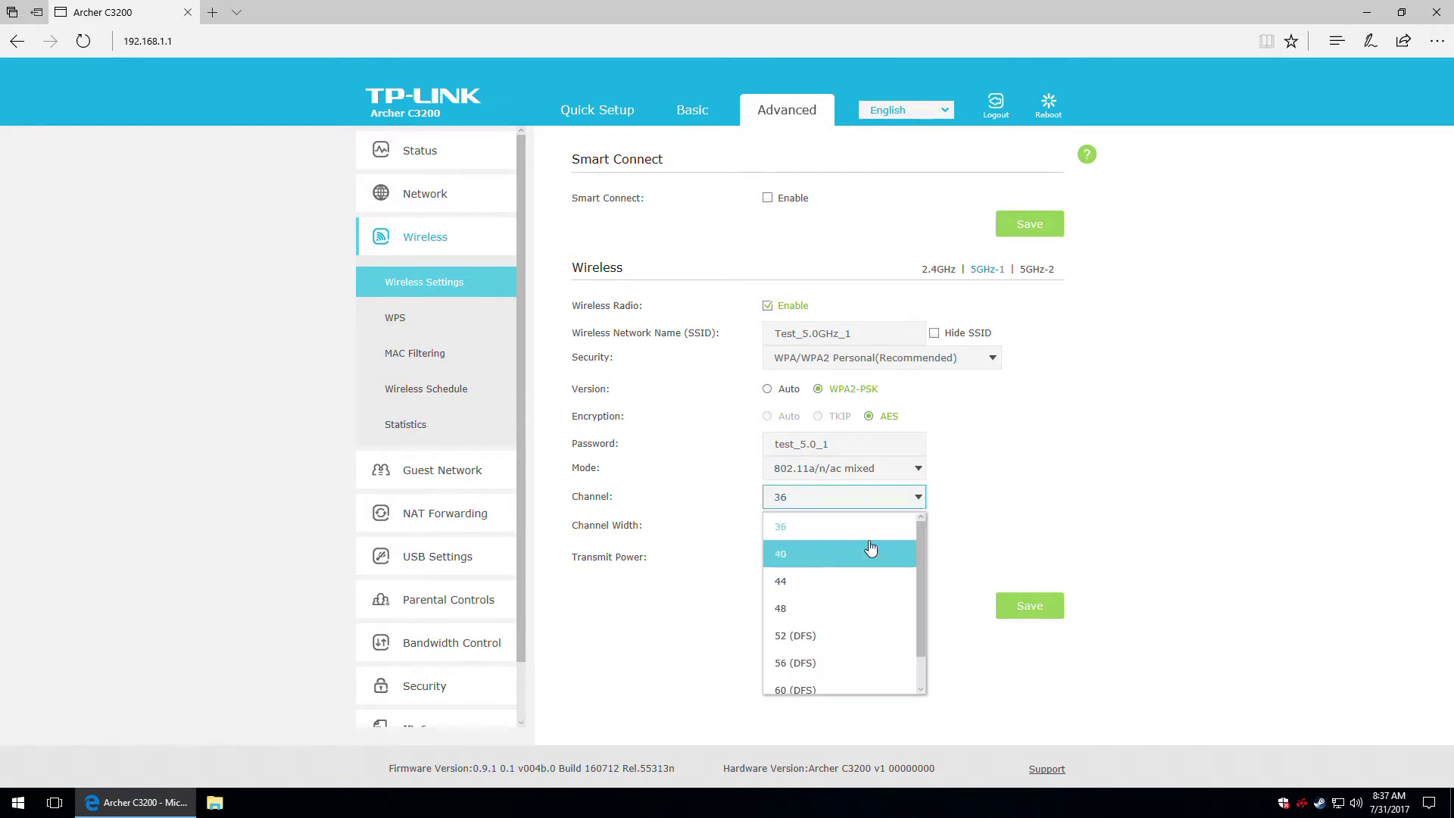
left_click(793, 583)
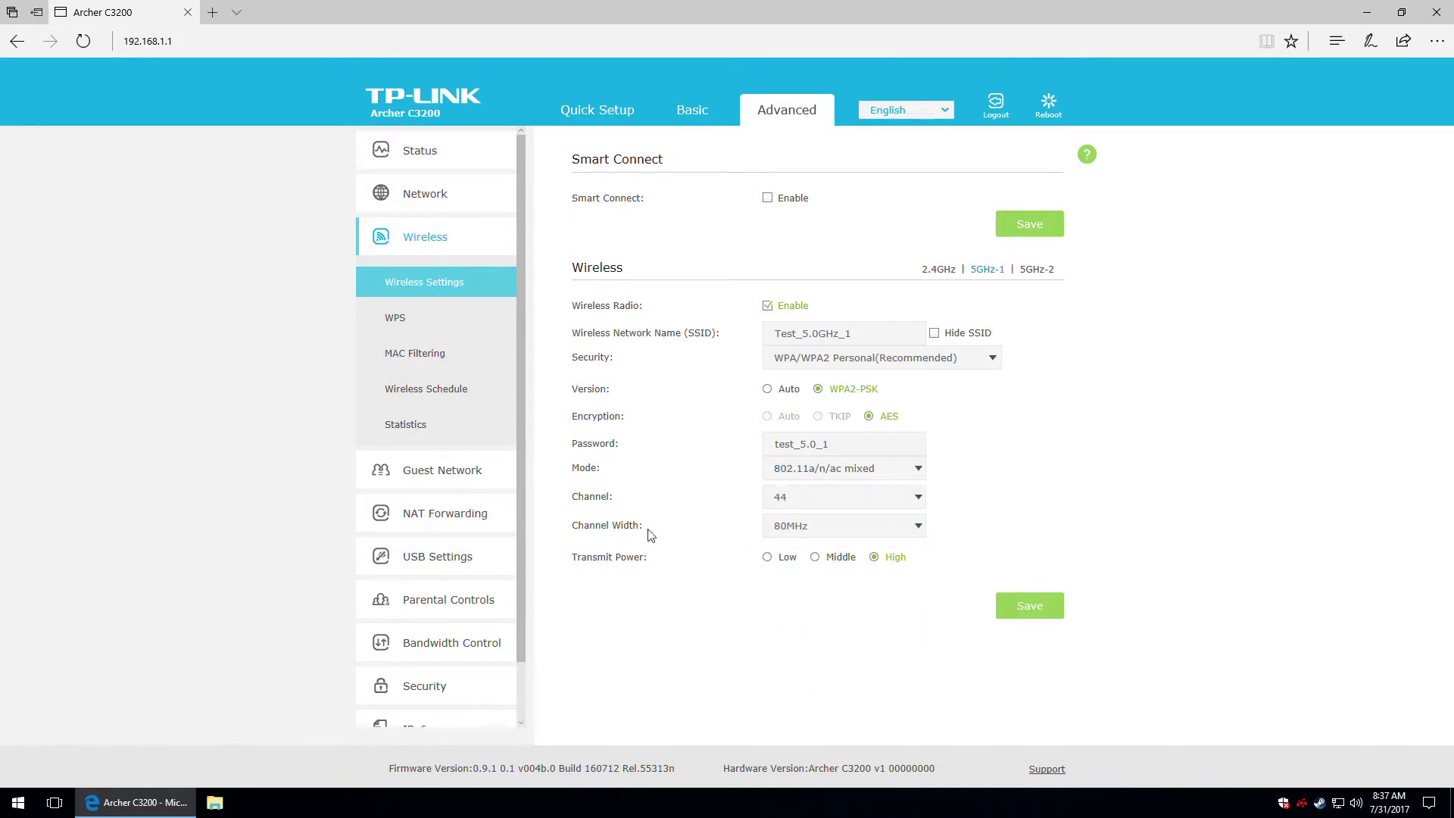
left_click(913, 525)
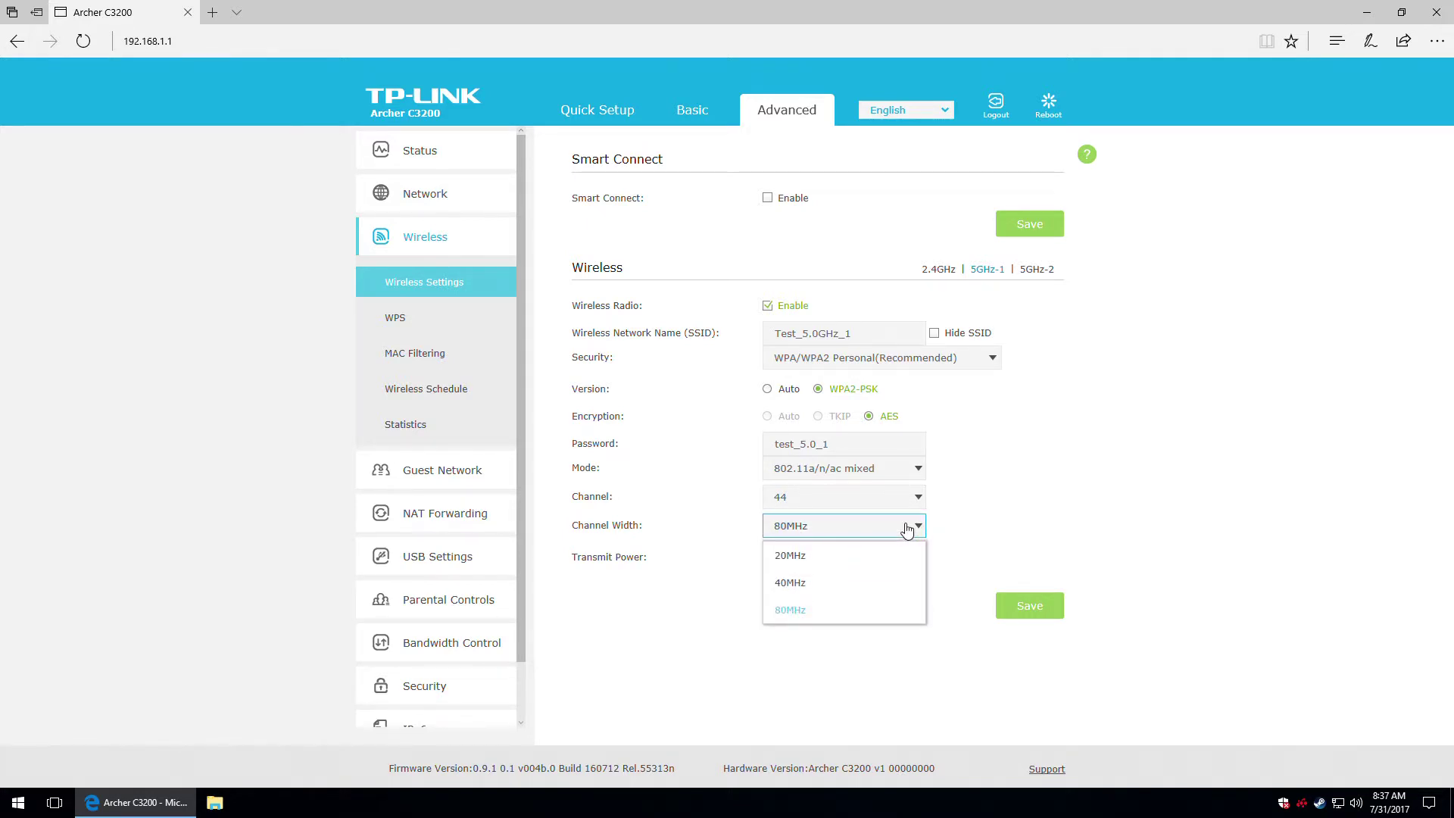
left_click(908, 529)
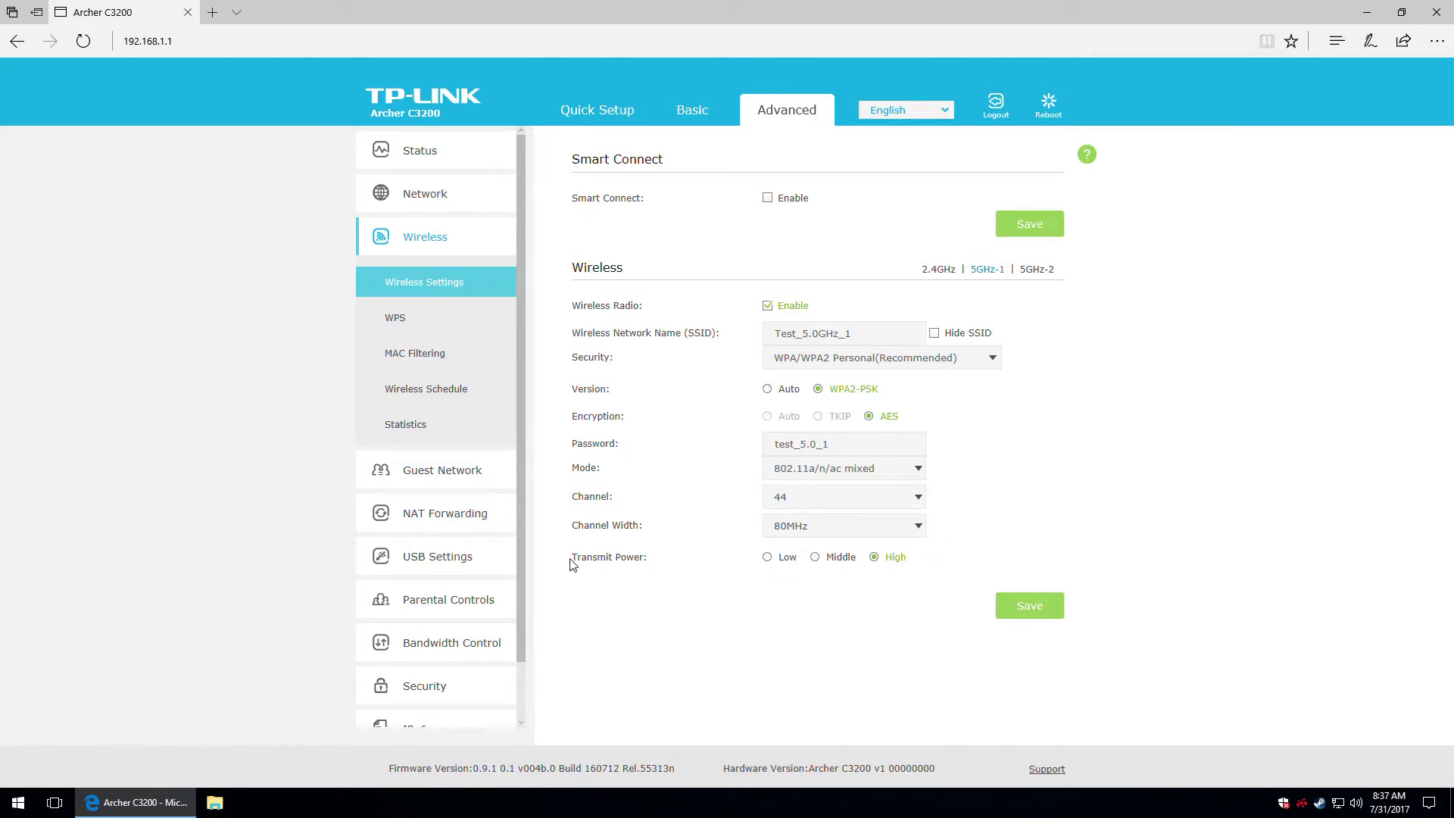
left_click(1027, 605)
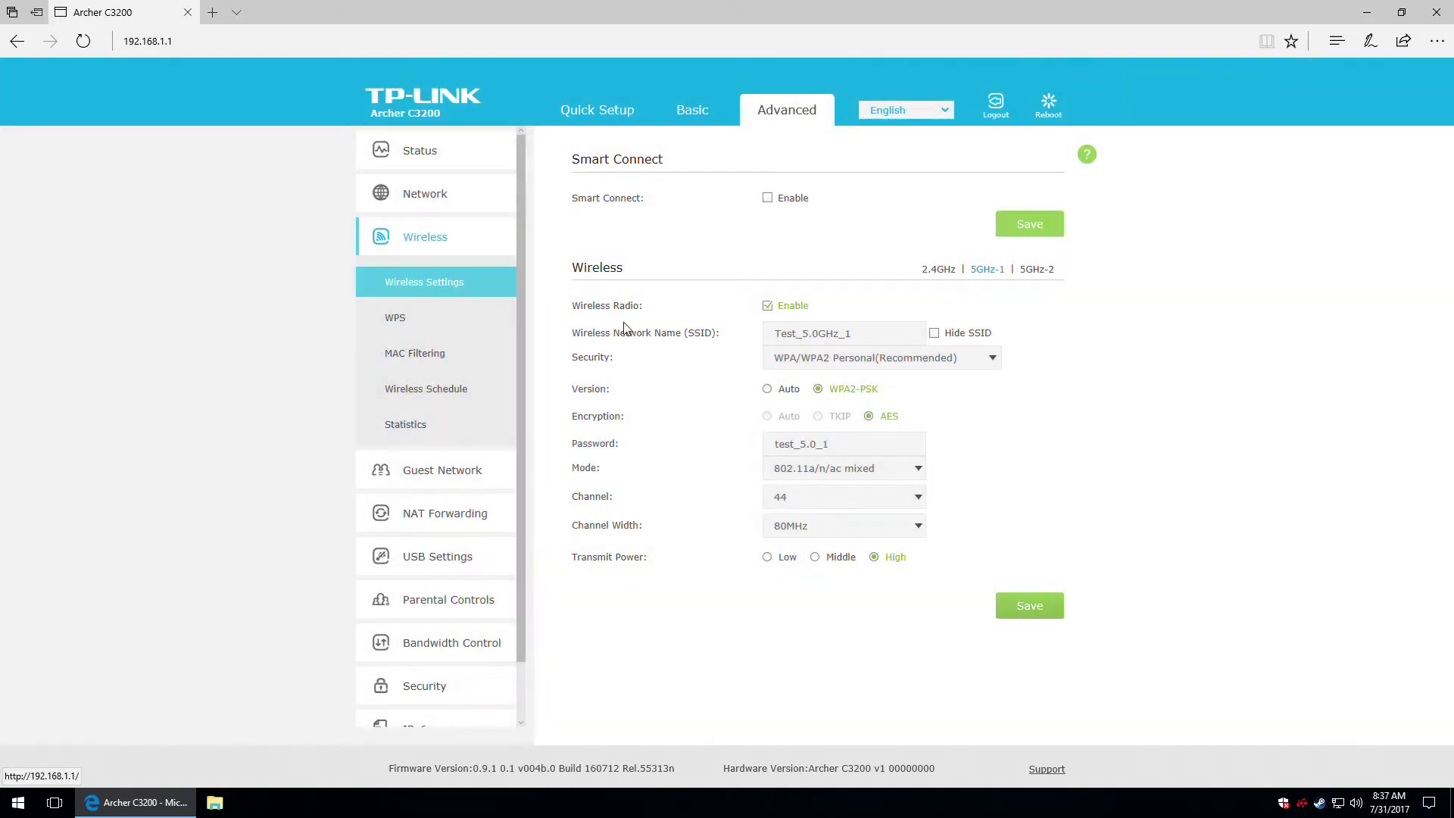
left_click(1036, 270)
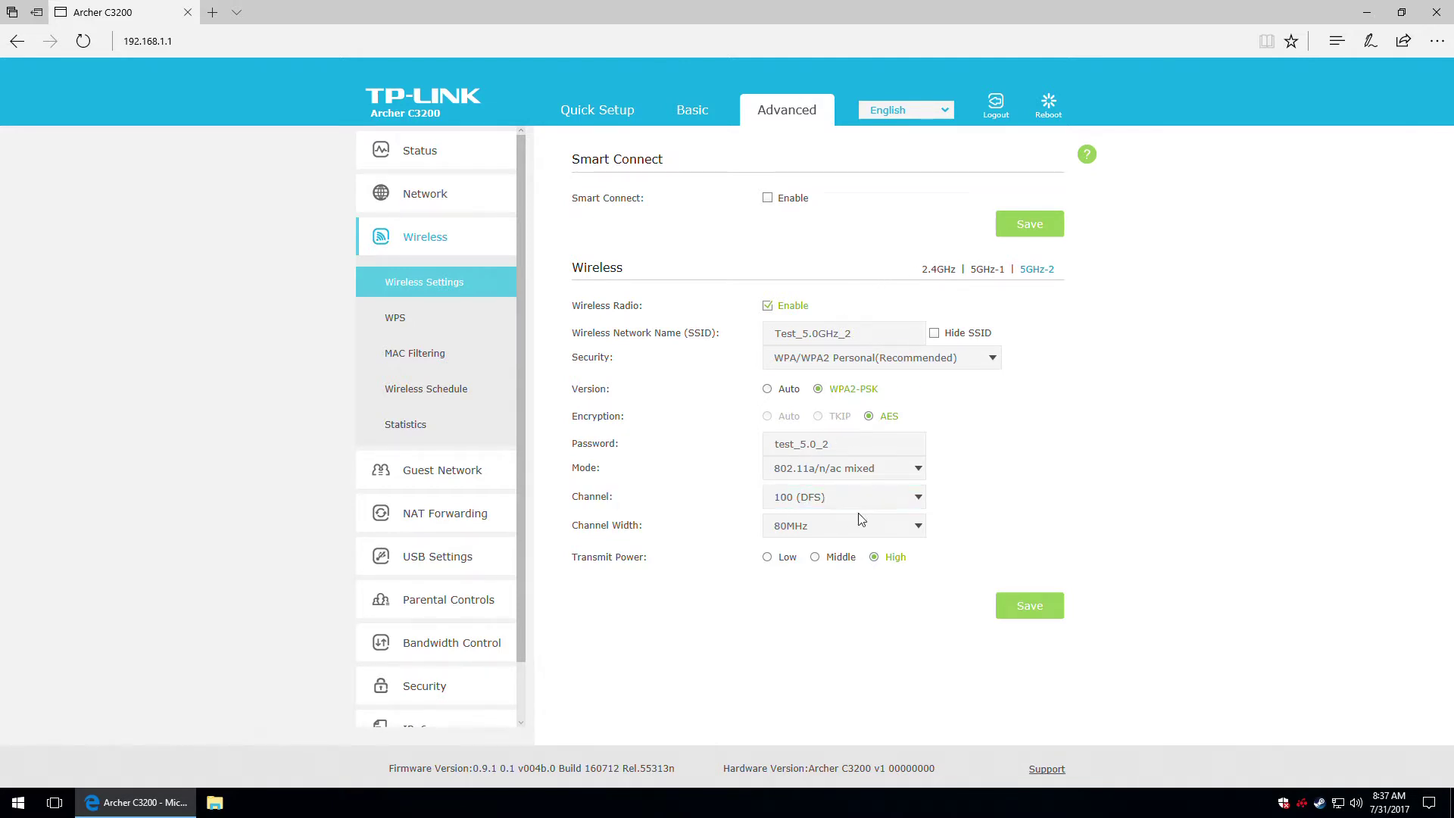
left_click(915, 503)
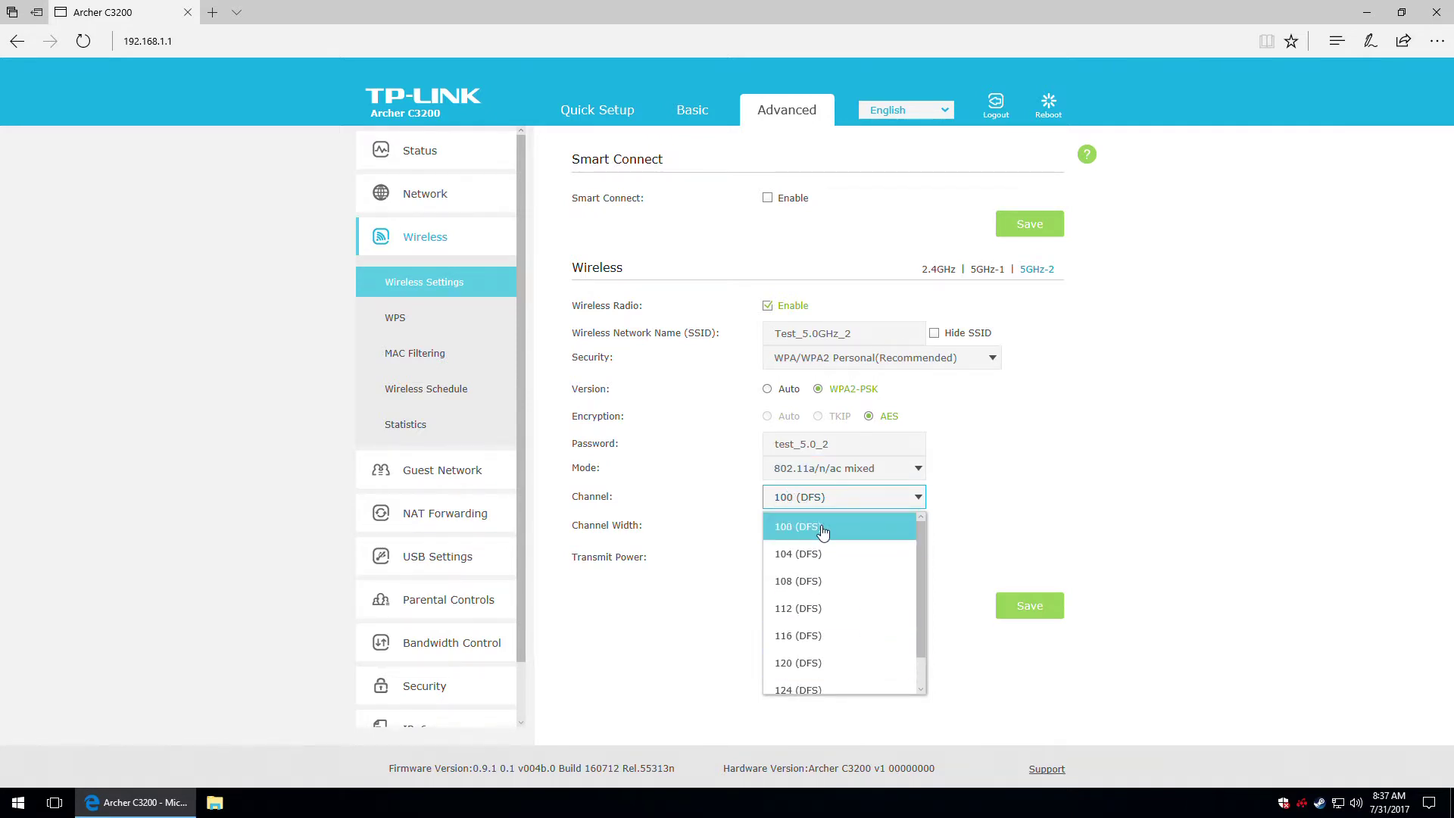
Put 5GHz-2 on channel 104 (DFS), accept the radar warning, and save
scroll(833, 659, "down", 1)
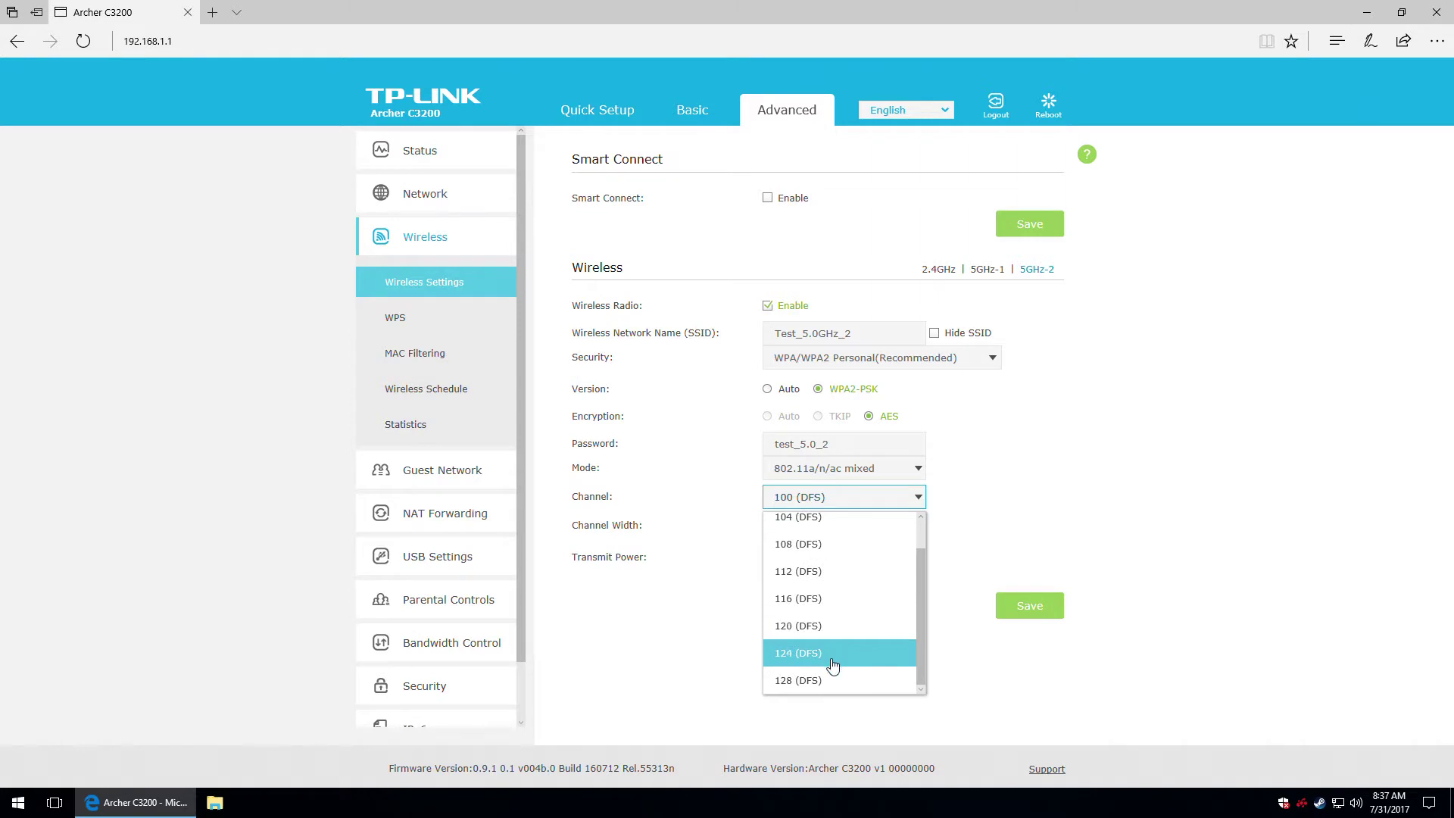
scroll(833, 665, "up", 1)
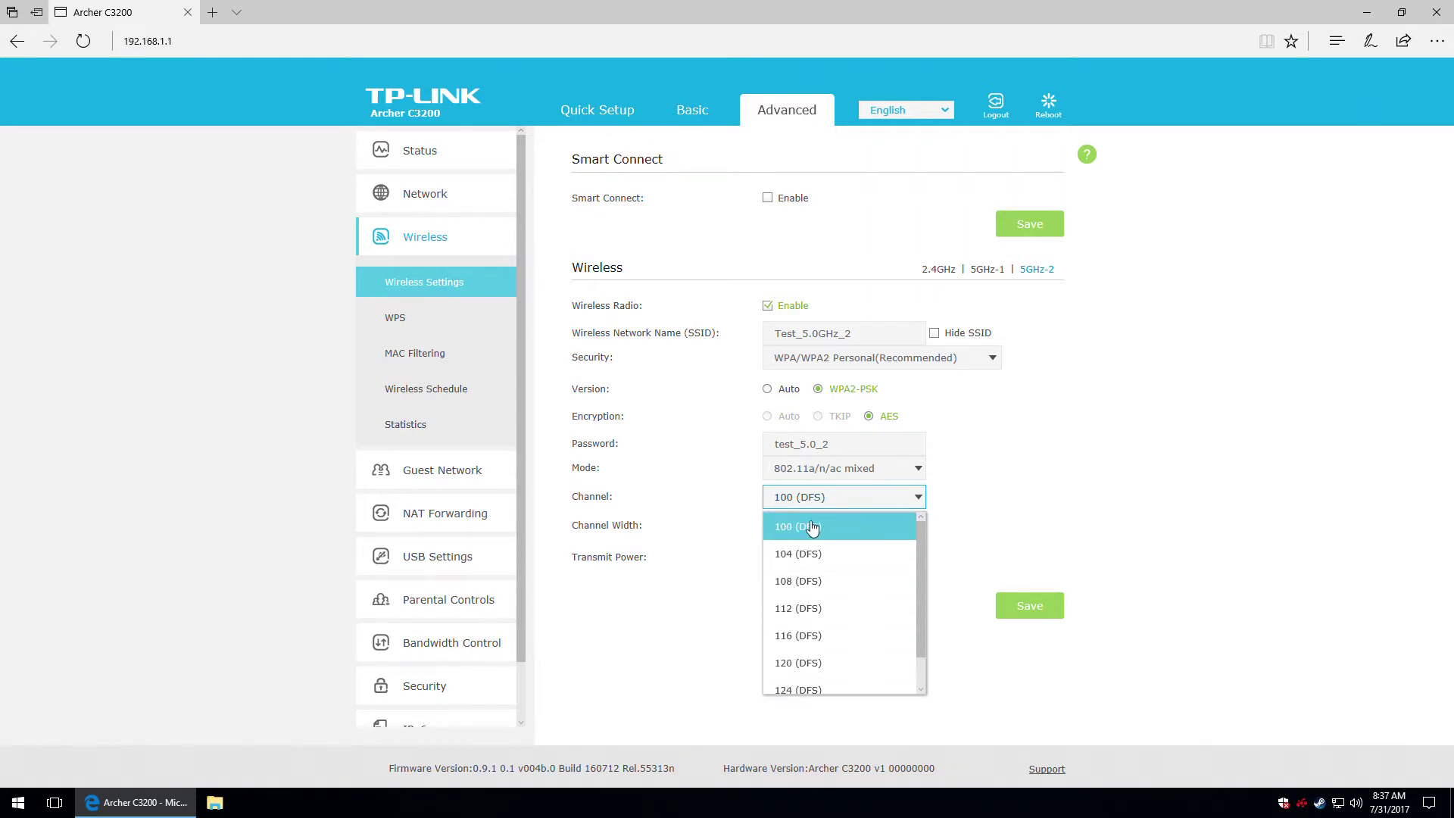
scroll(816, 534, "down", 1)
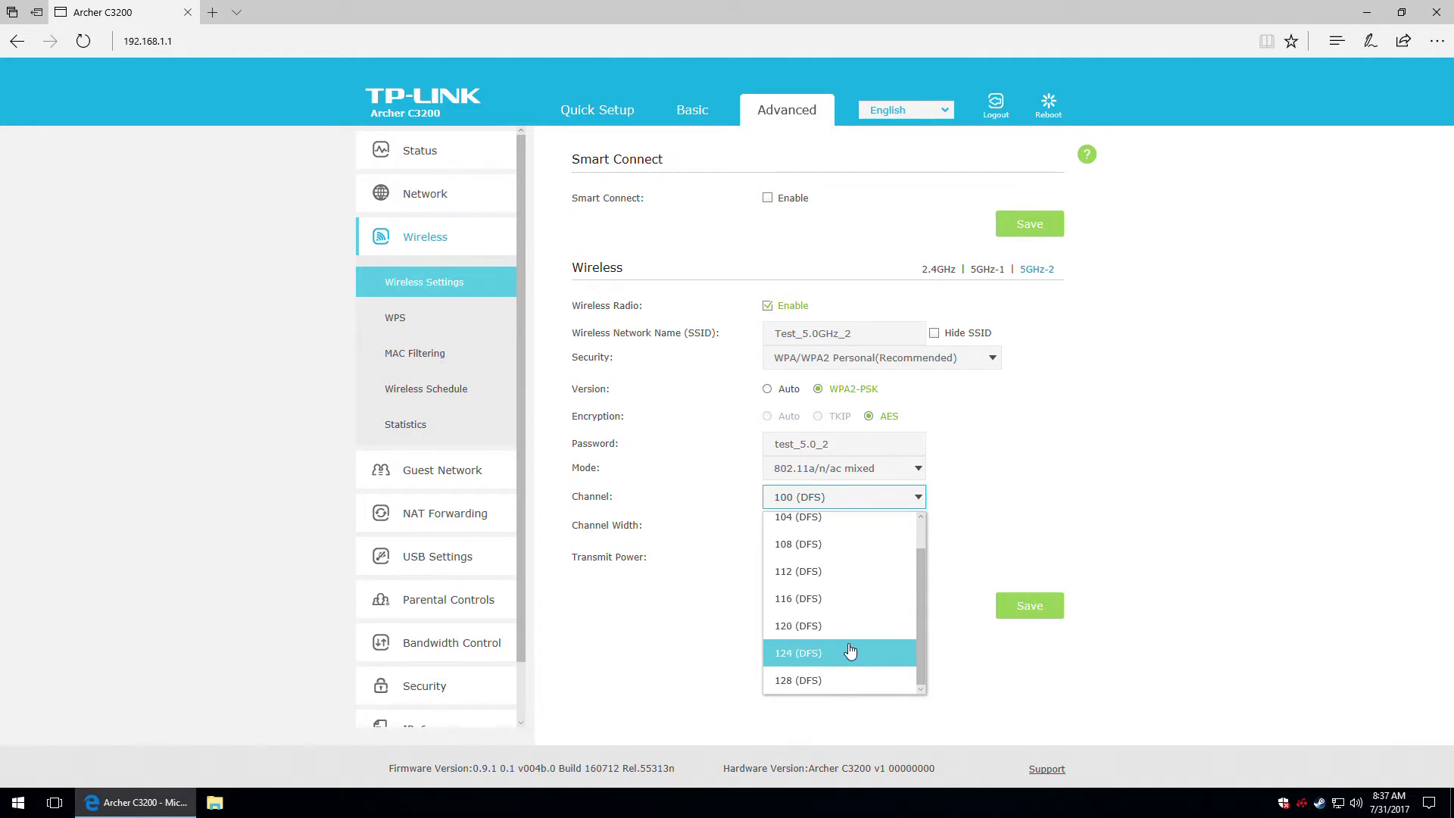
scroll(850, 652, "up", 1)
left_click(838, 553)
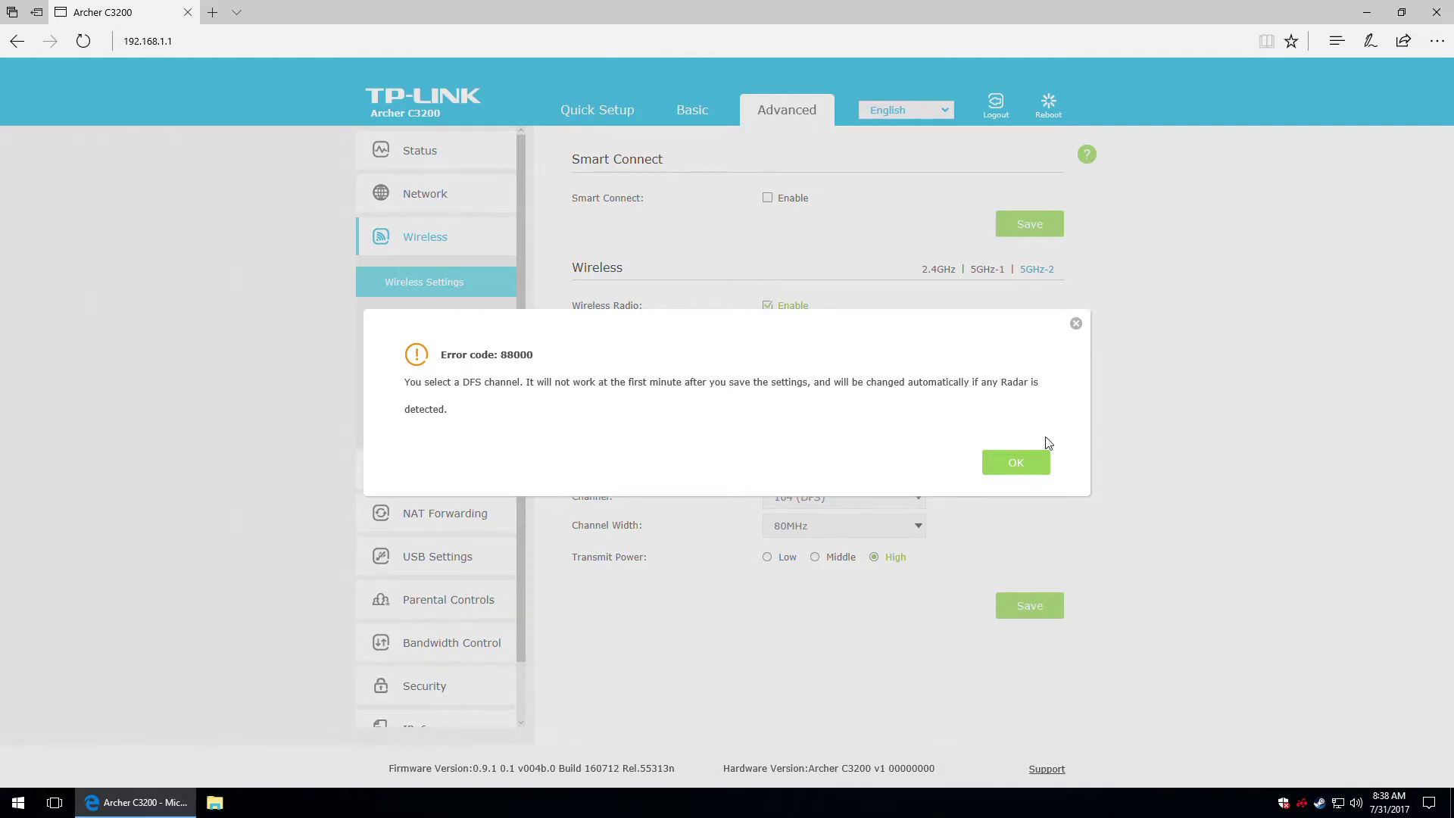
left_click(1022, 470)
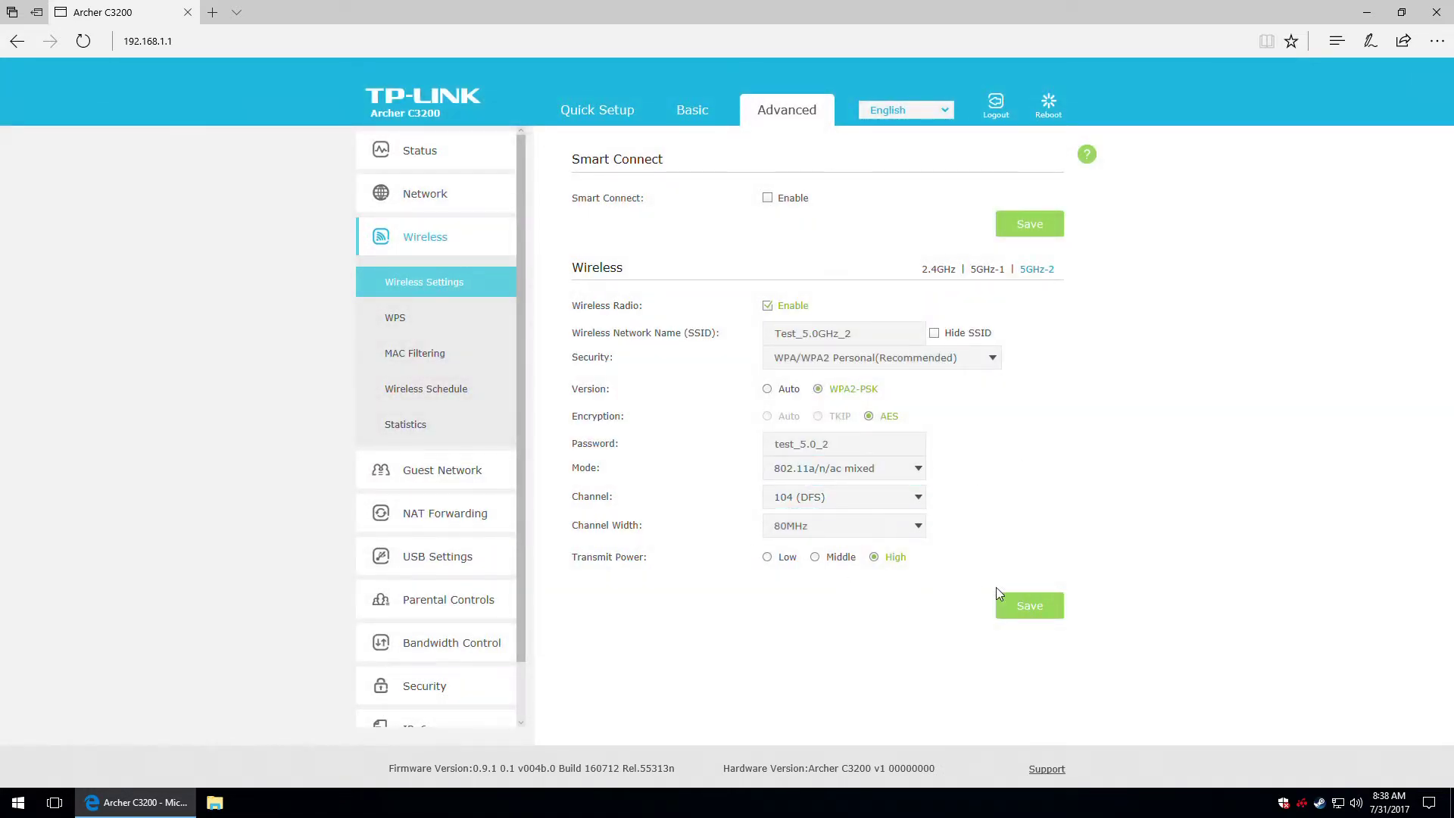
left_click(1038, 606)
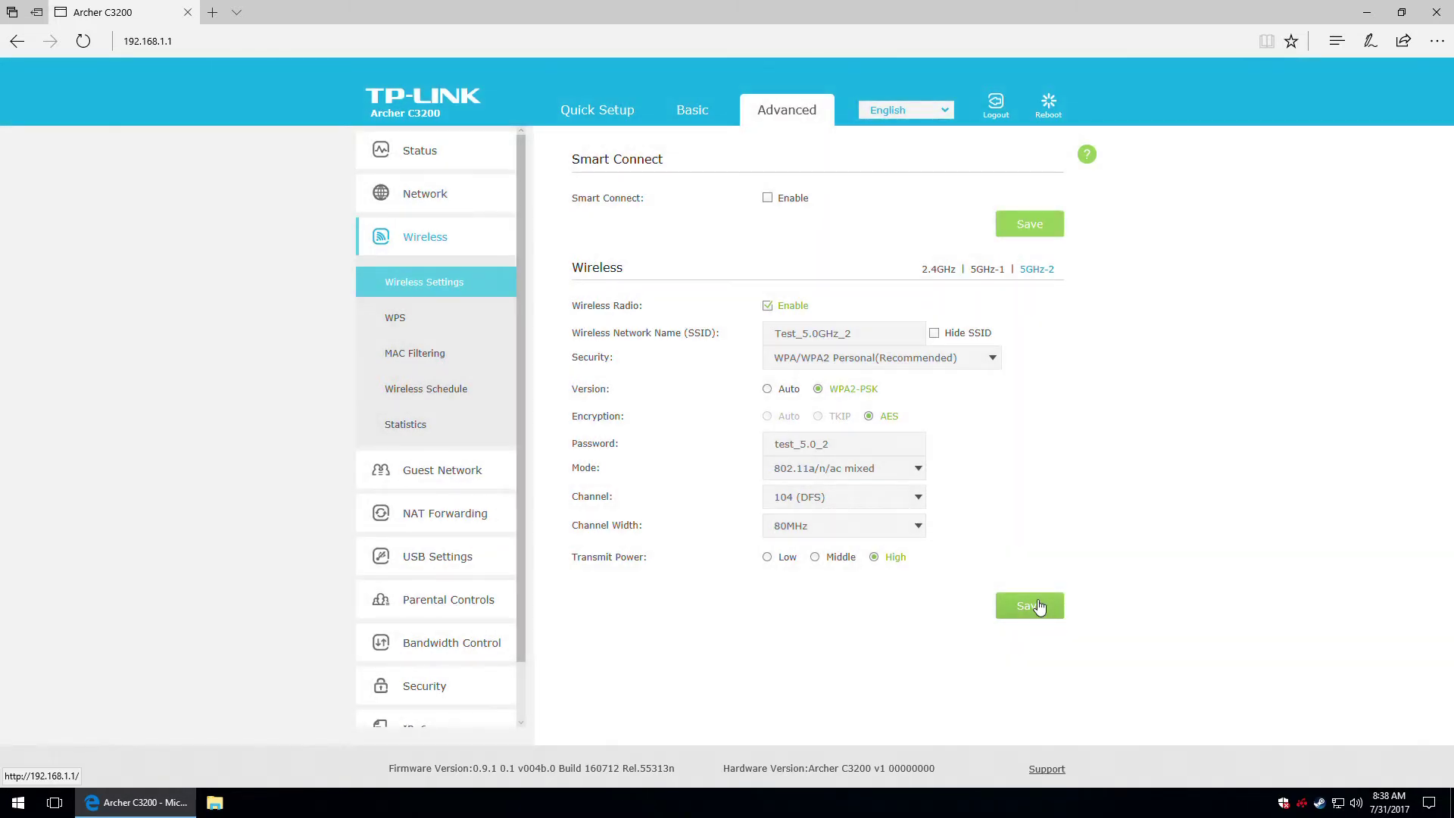
In WPS settings, keep Push Button as the setup method and switch the Router PIN off
left_click(399, 321)
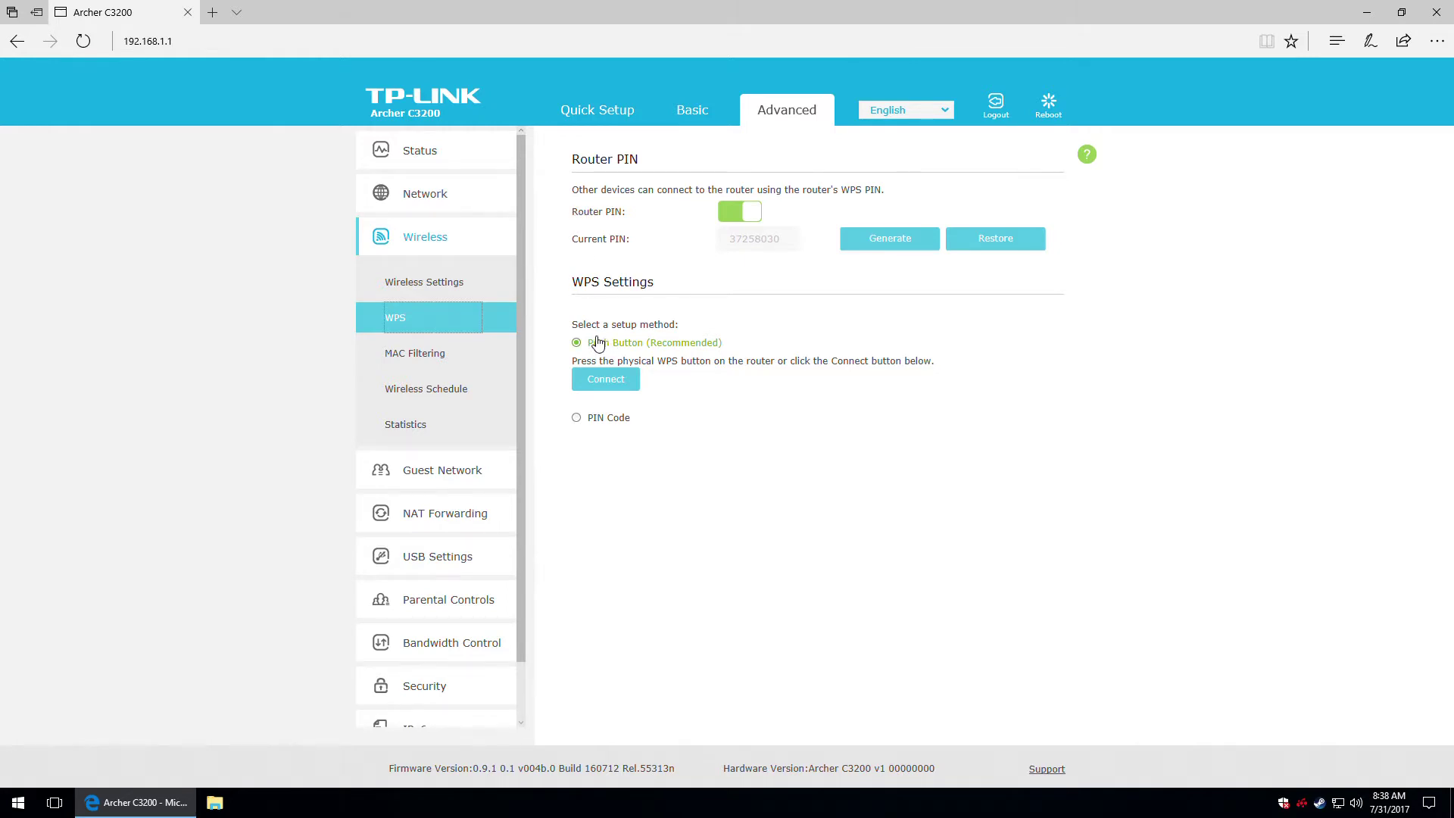
left_click(593, 418)
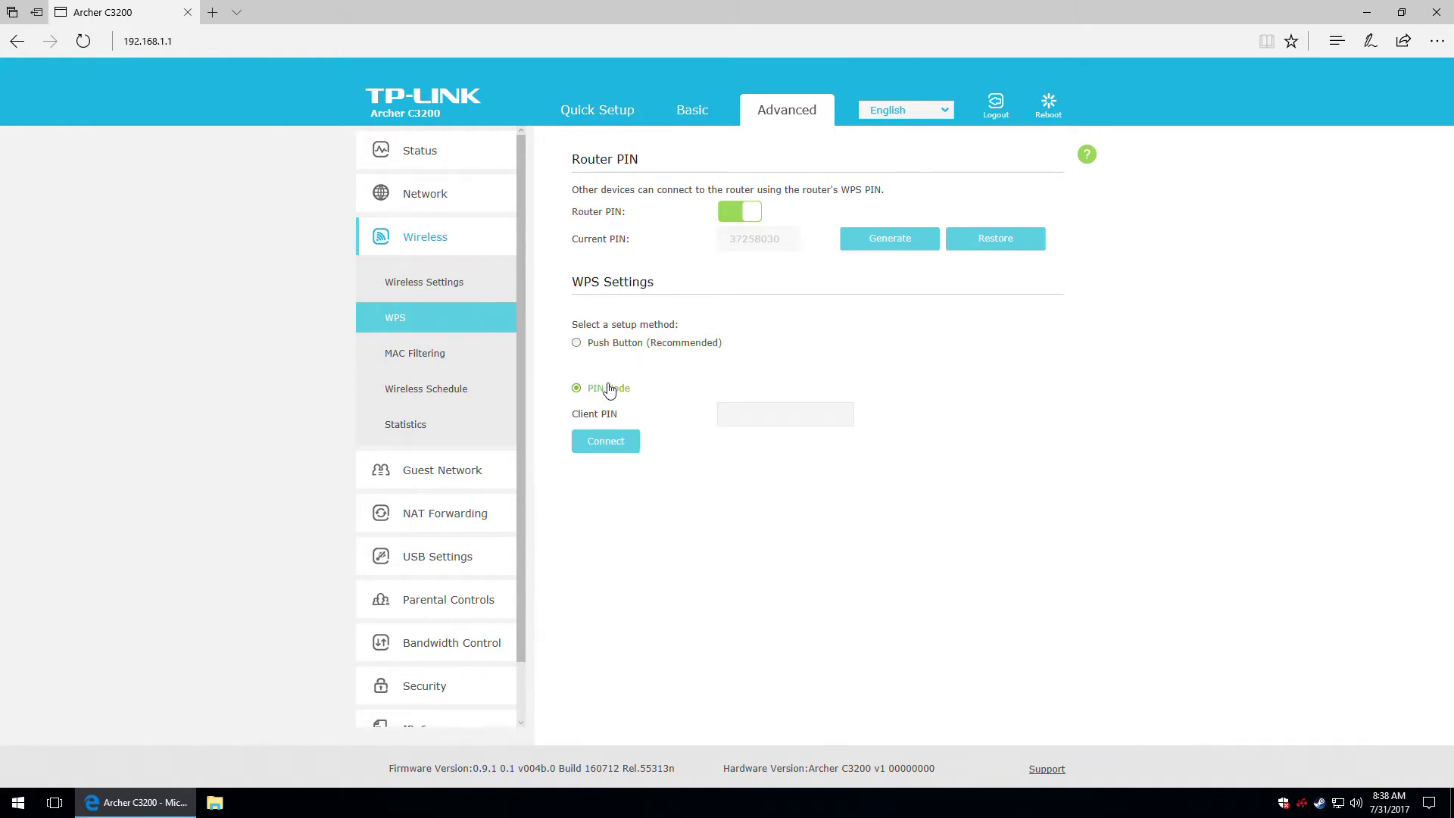
left_click(602, 346)
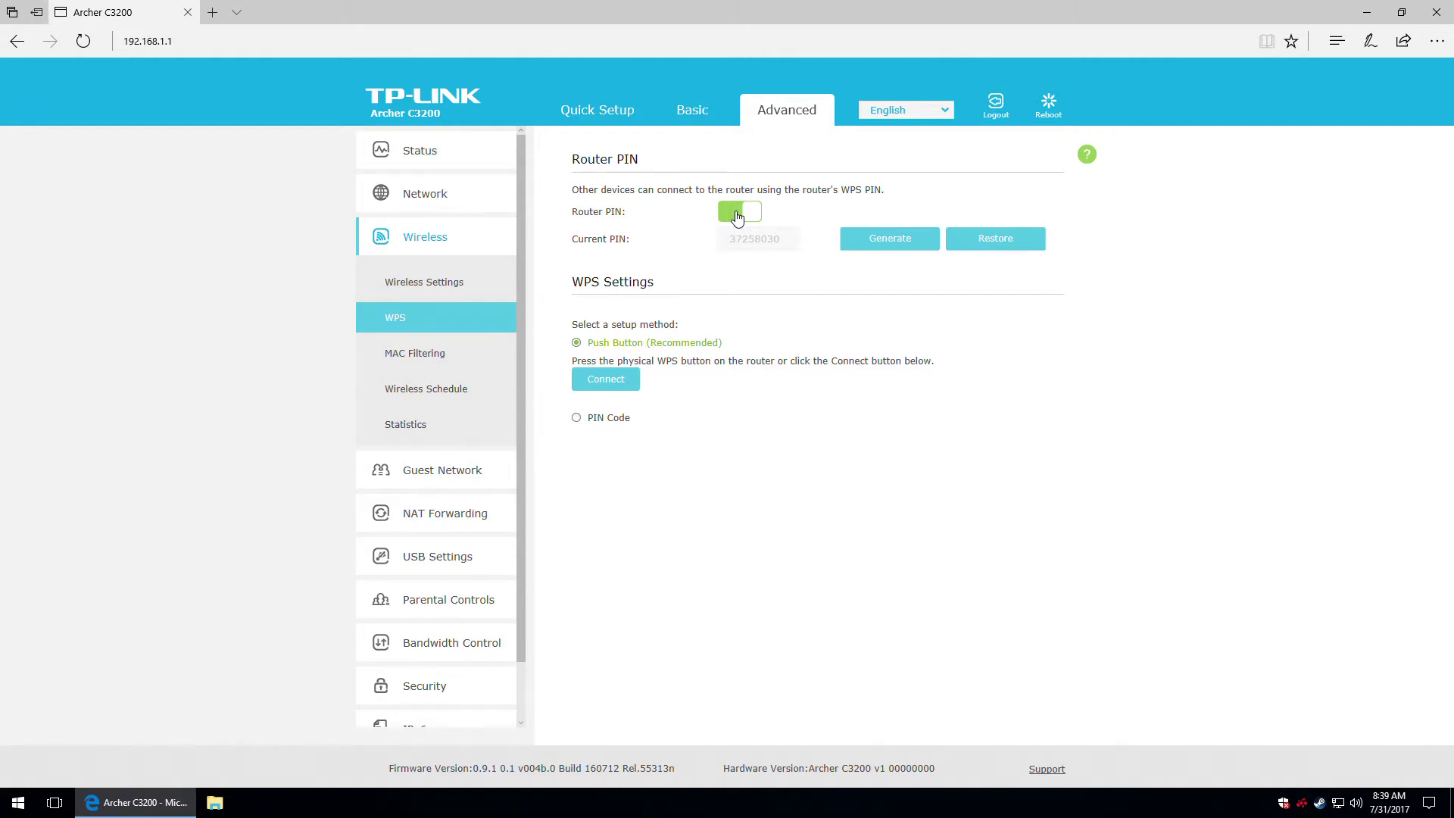
left_click(737, 214)
Try the MAC filtering rules and a new device entry, then leave filtering off with block-listed-devices selected
left_click(440, 365)
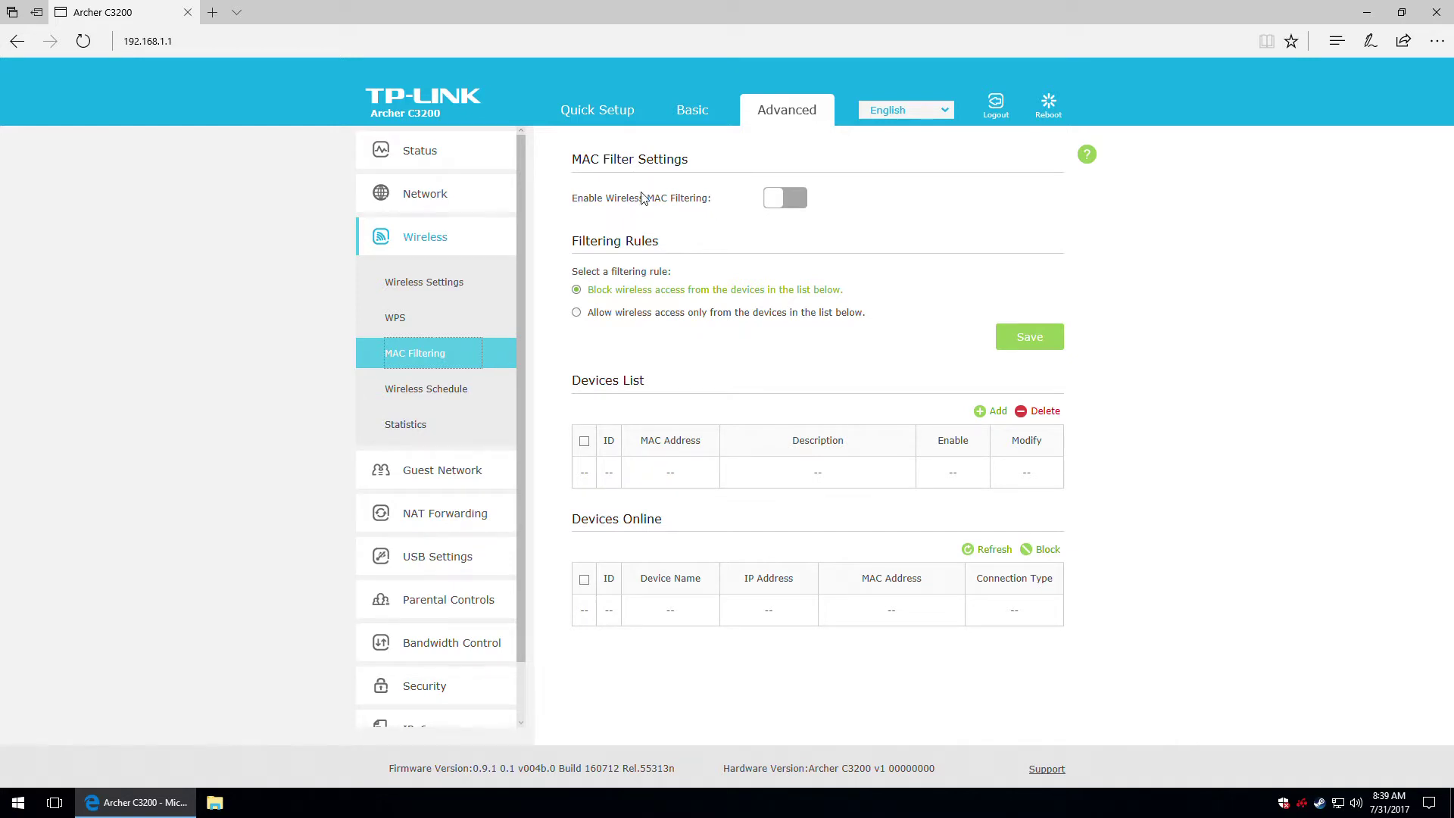
left_click(784, 198)
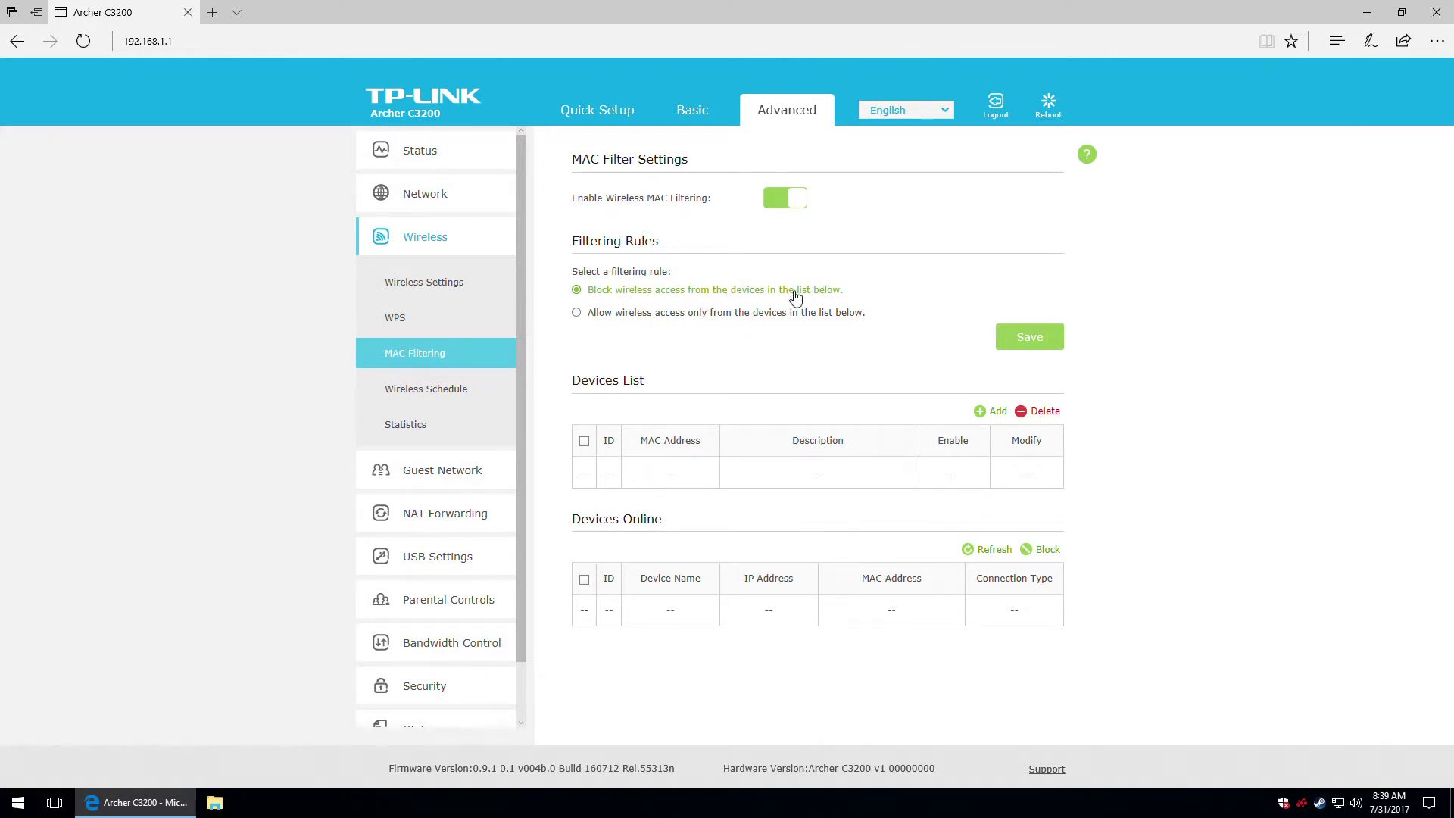
left_click(592, 319)
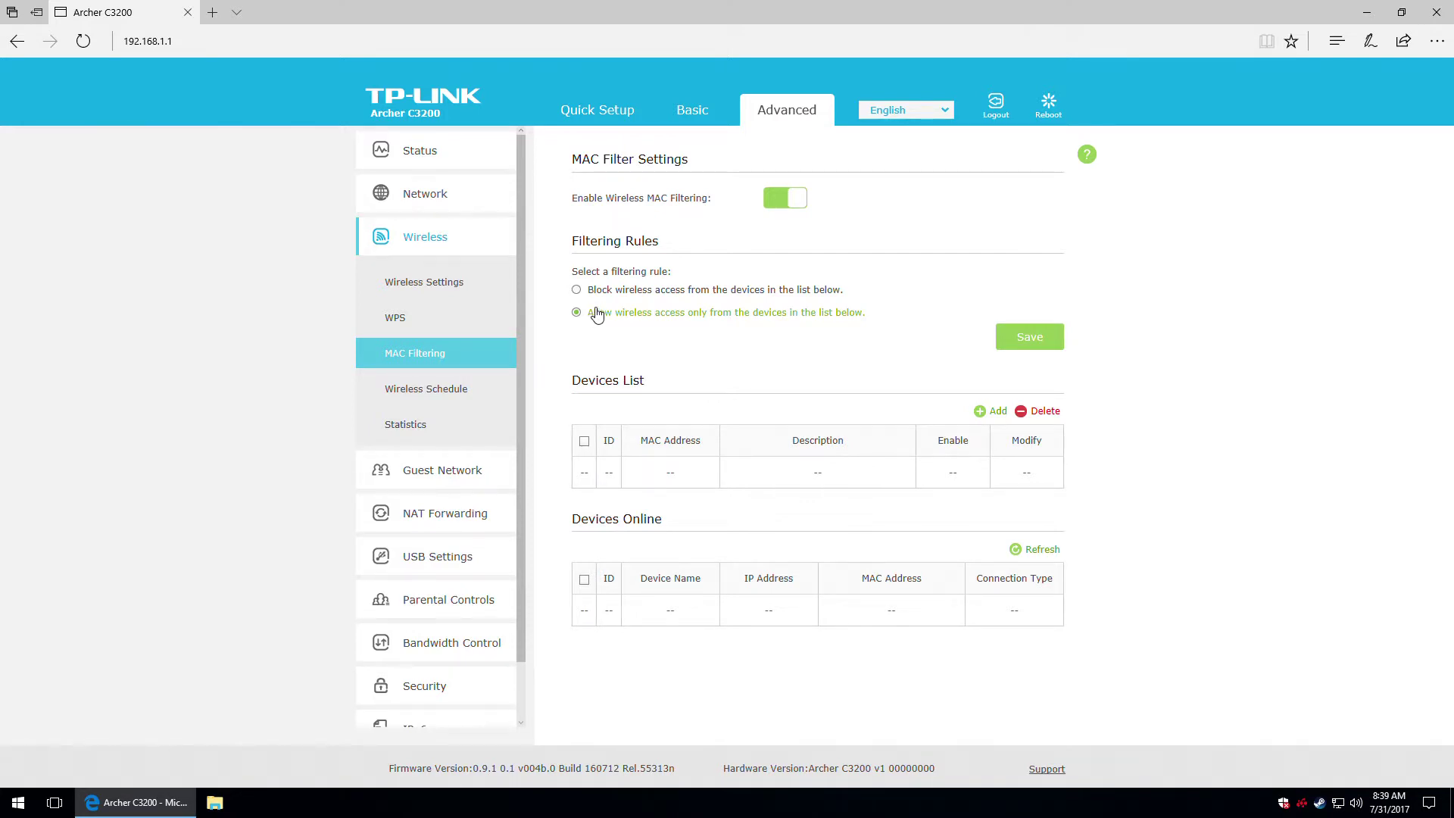
left_click(604, 293)
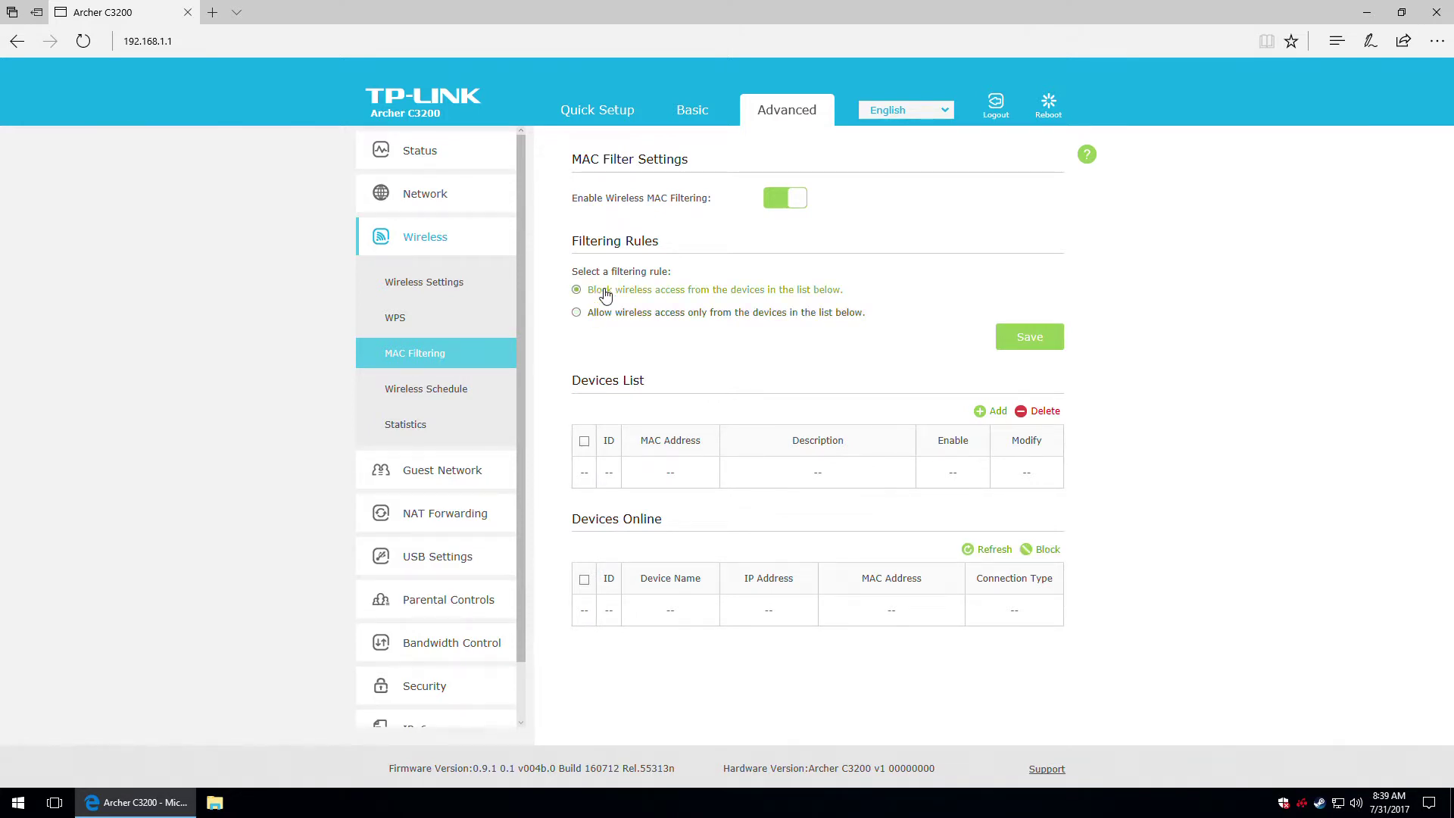
left_click(985, 415)
left_click(788, 509)
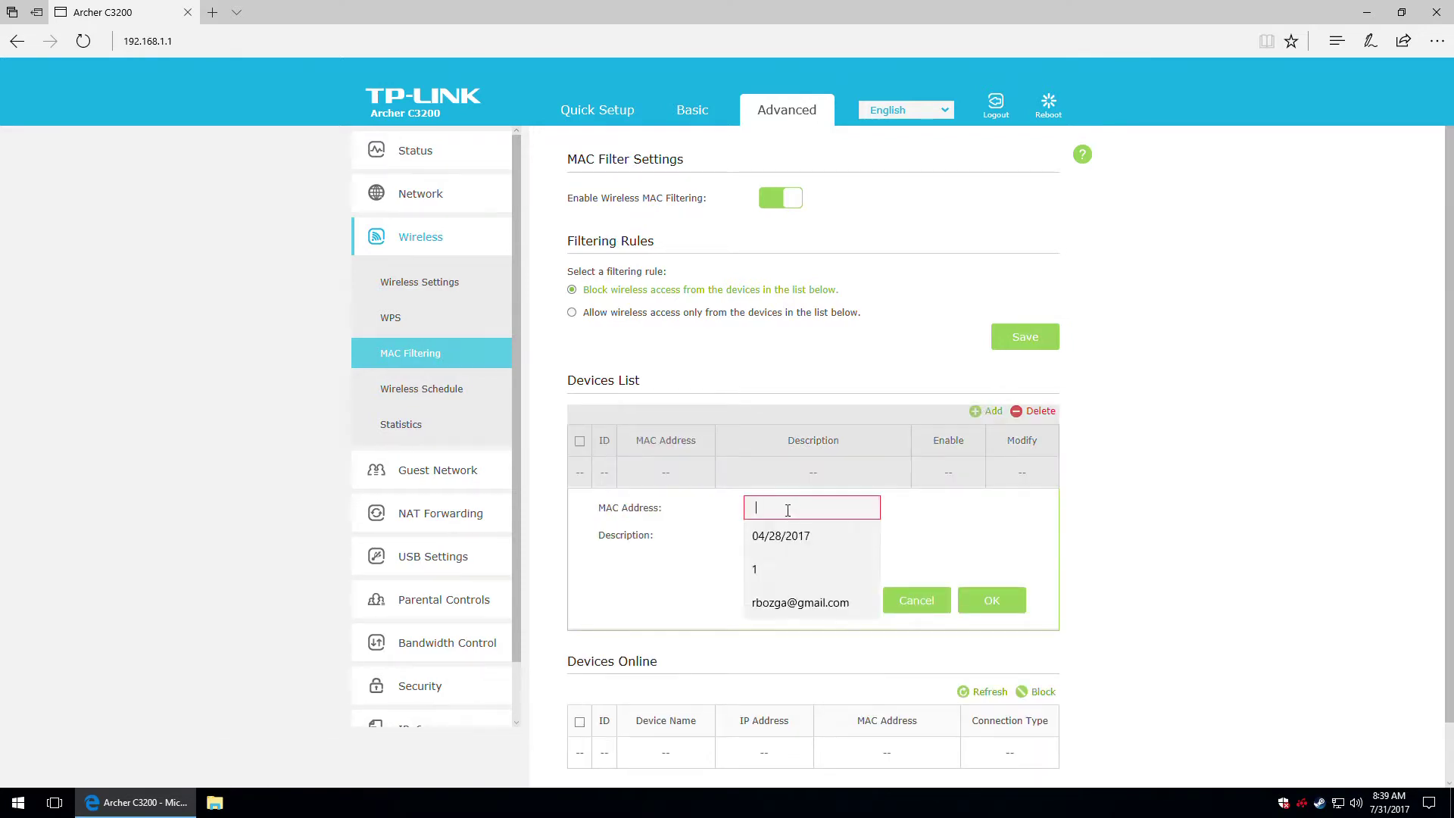
left_click(788, 509)
left_click(699, 515)
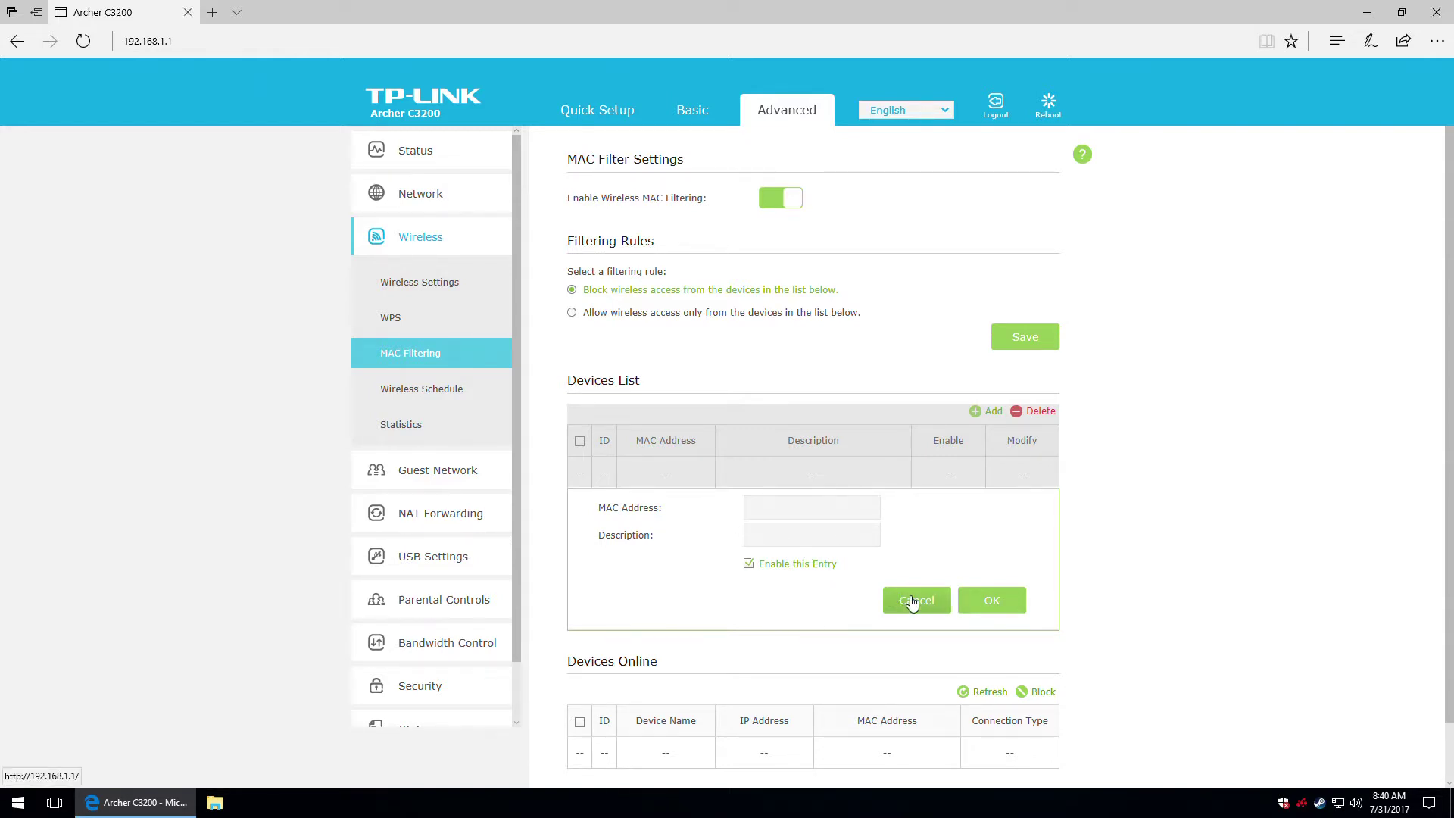
left_click(913, 603)
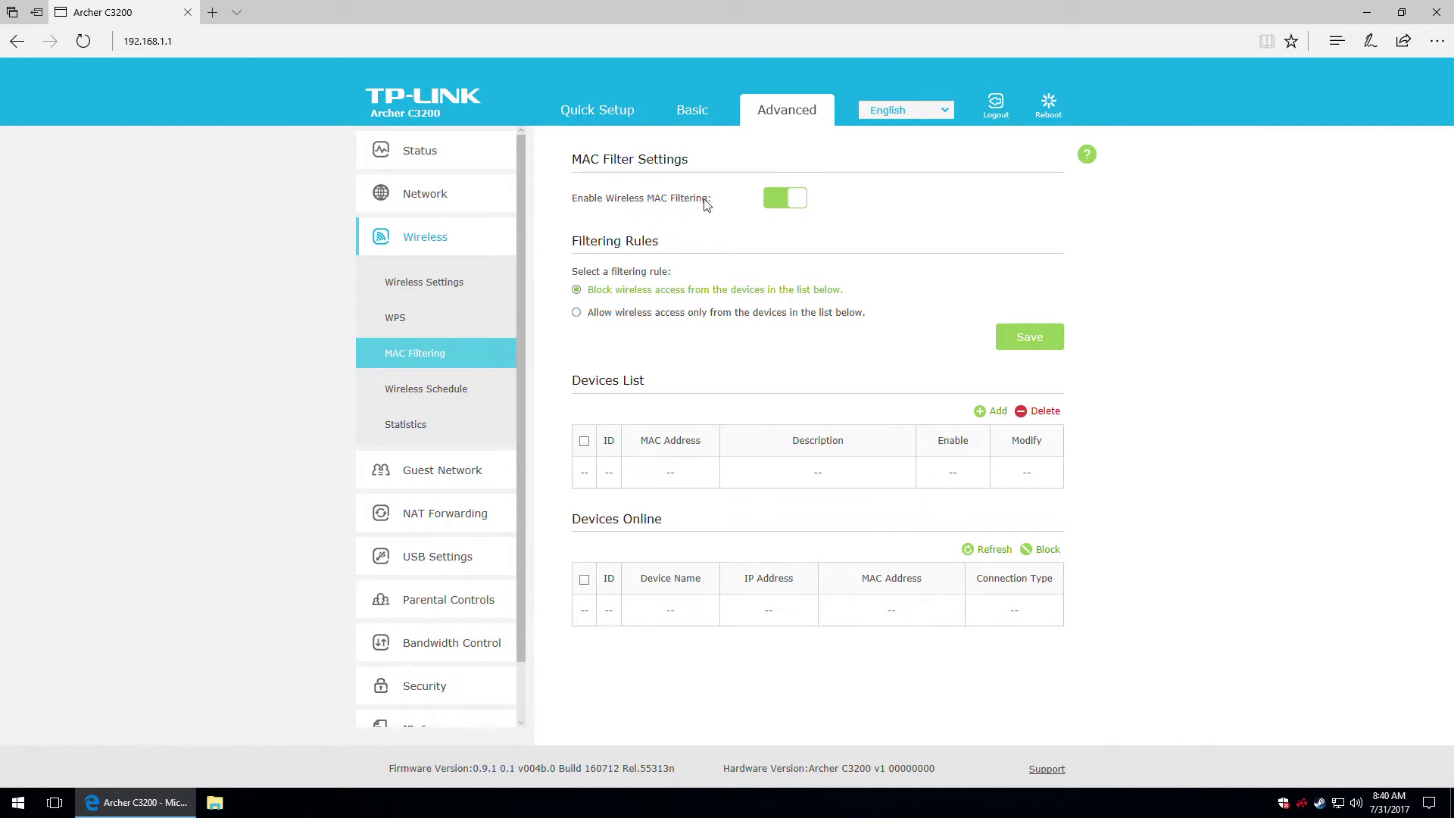
left_click(800, 201)
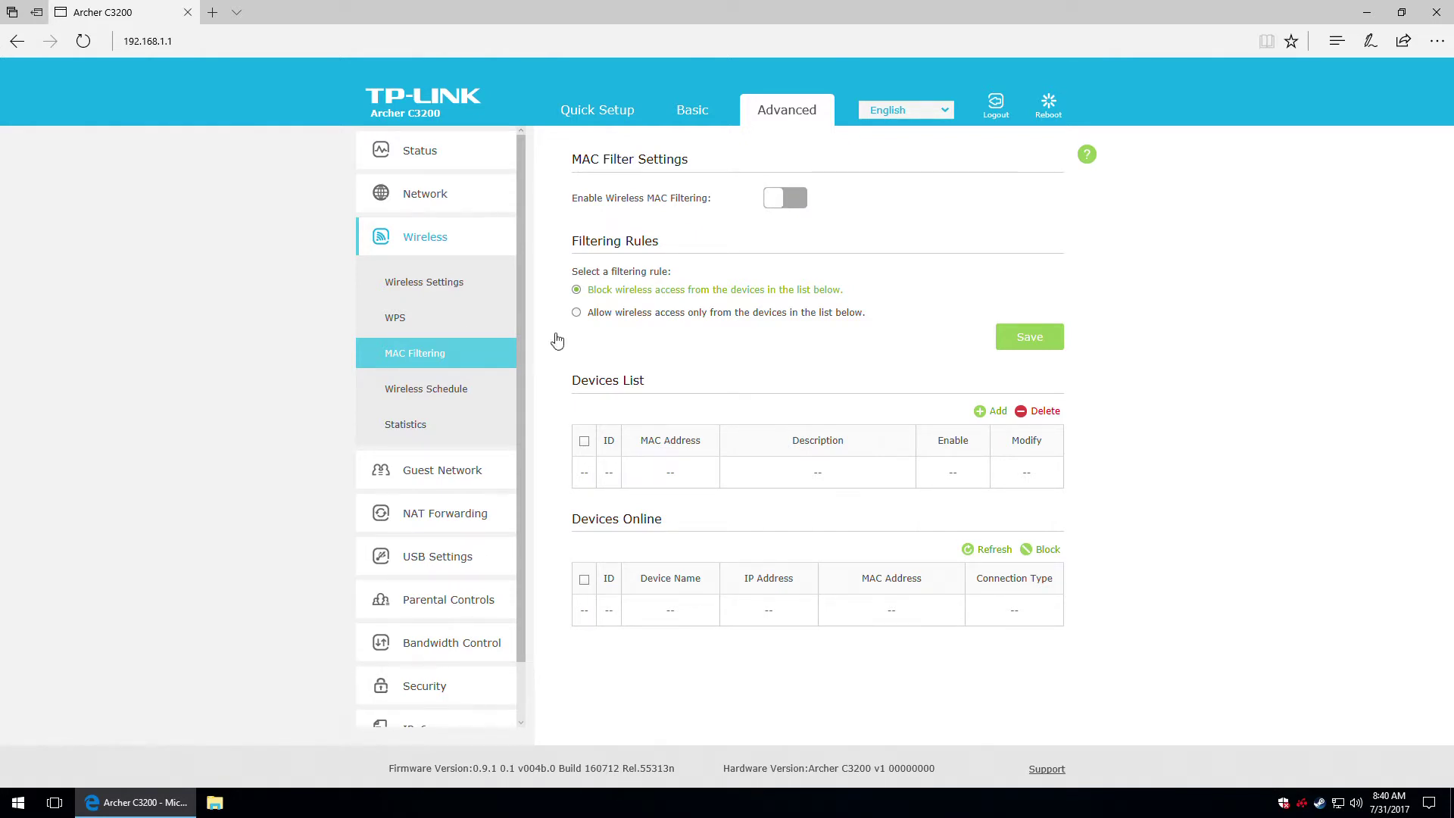
Open the Wireless Schedule page and turn the wireless schedule on
left_click(426, 391)
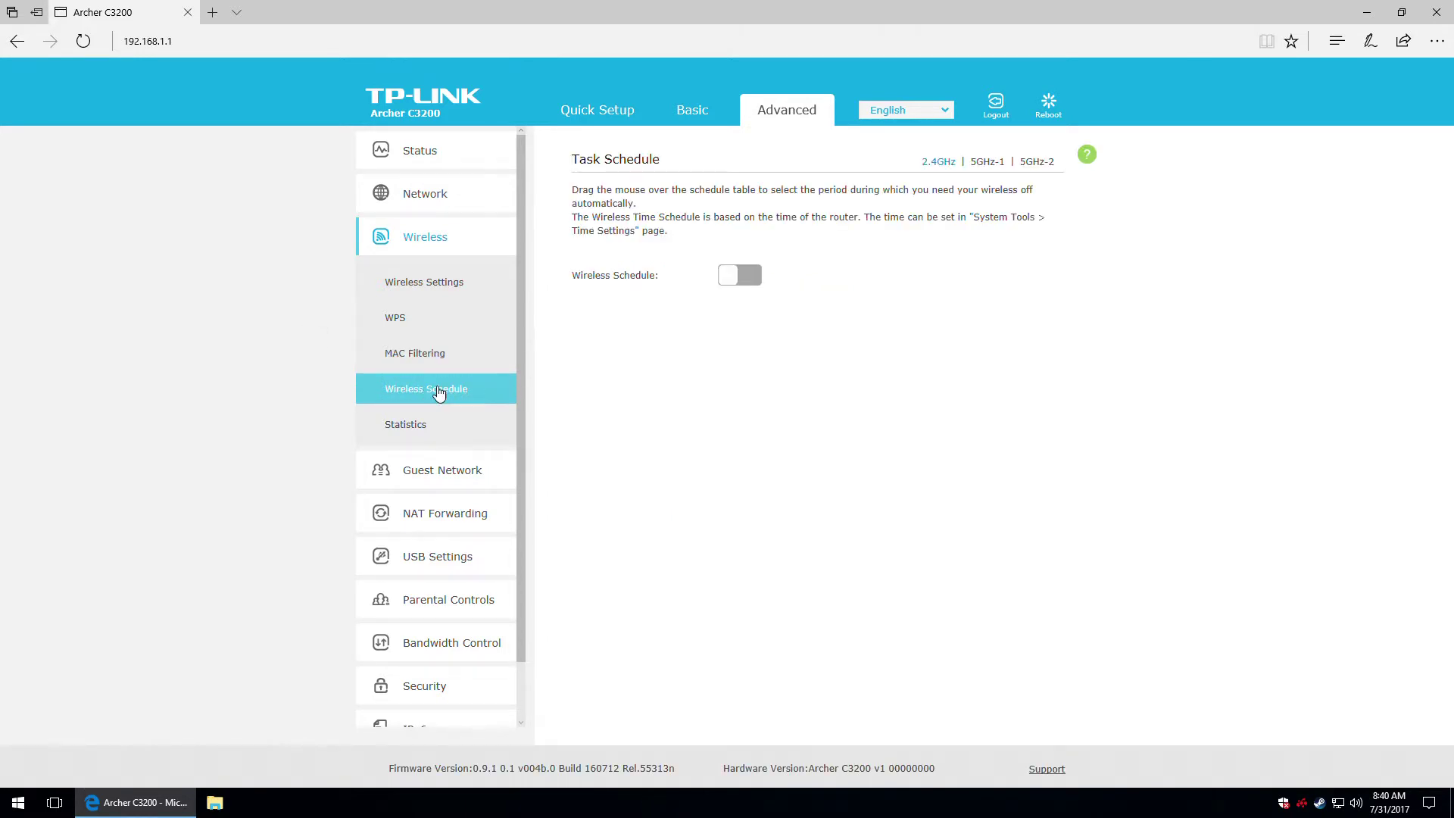
left_click(450, 401)
left_click(754, 276)
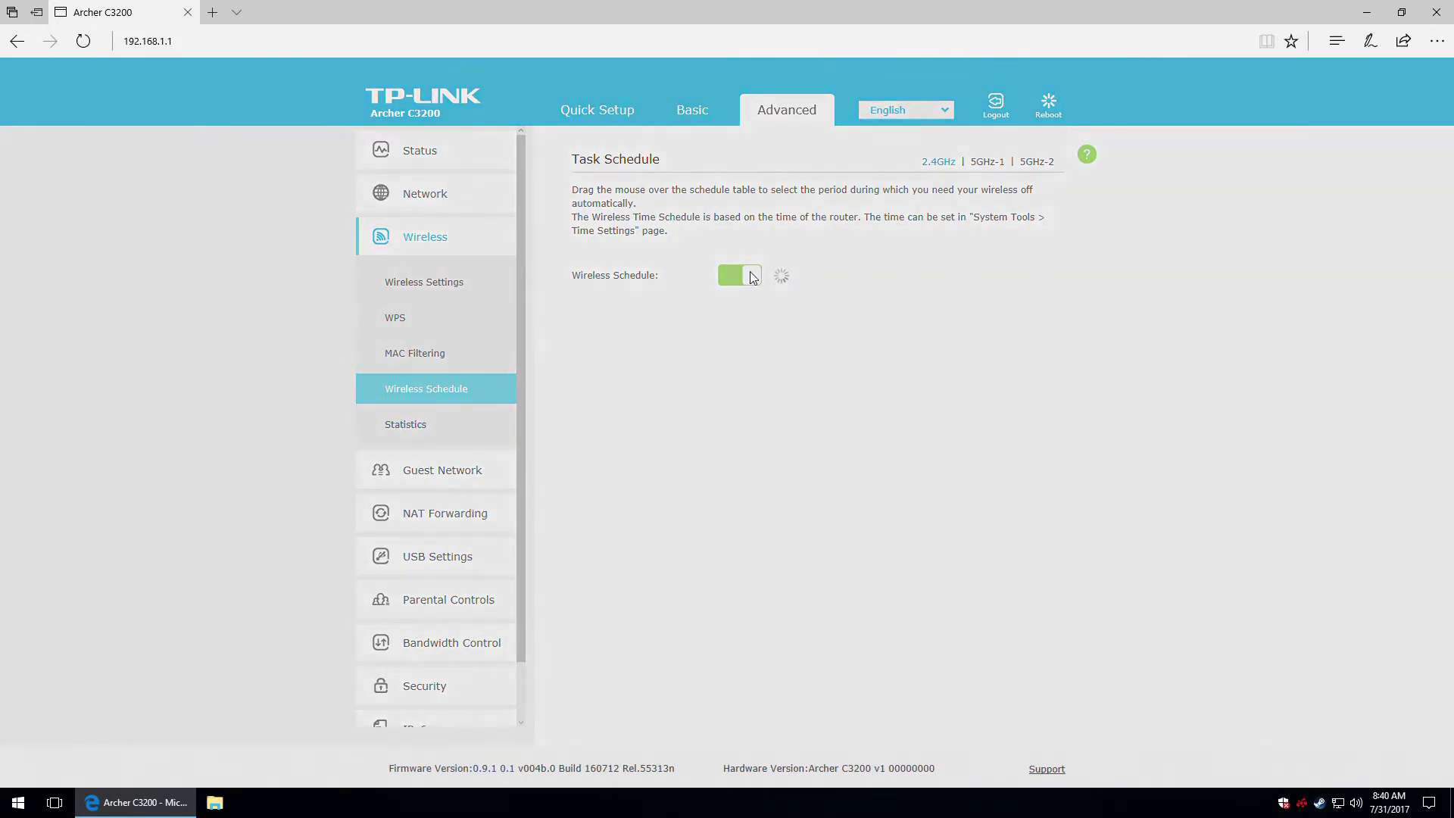
scroll(704, 344, "down", 1)
scroll(706, 345, "up", 1)
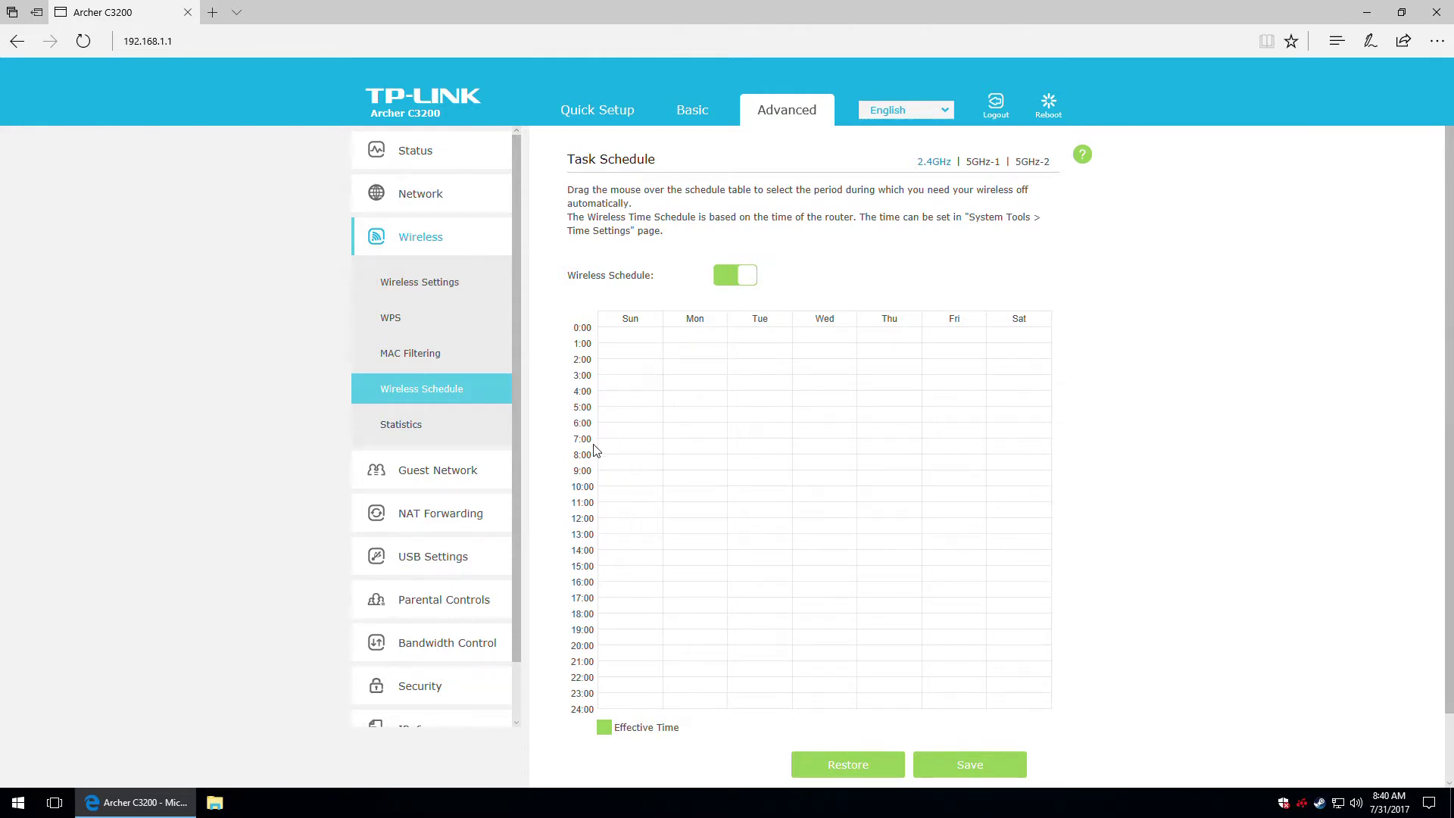
Mark 7:00–24:00 Sunday through Saturday as effective time, save it, then switch the schedule off
left_click_drag(619, 504, 623, 714)
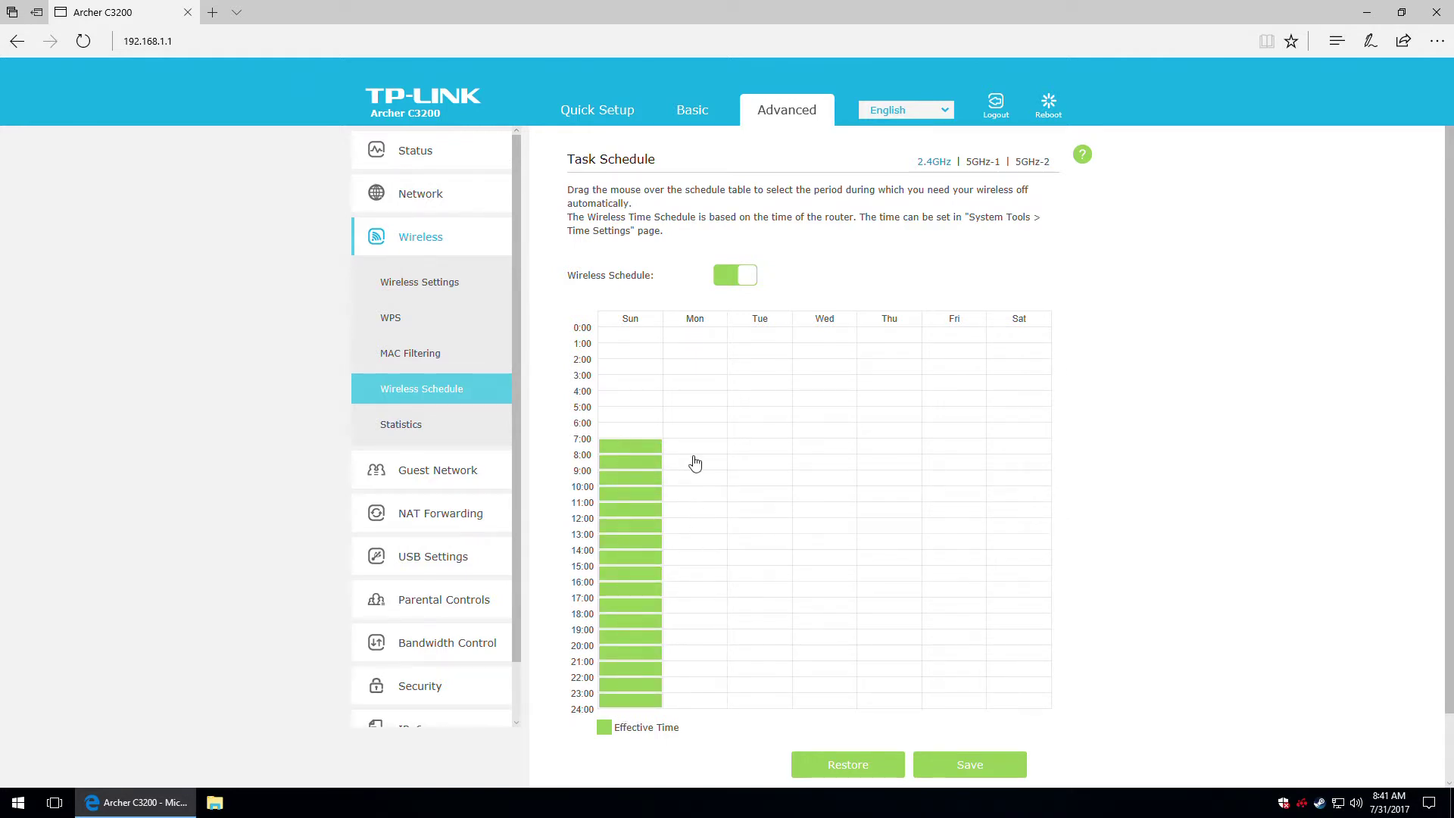
left_click_drag(1005, 619, 1051, 707)
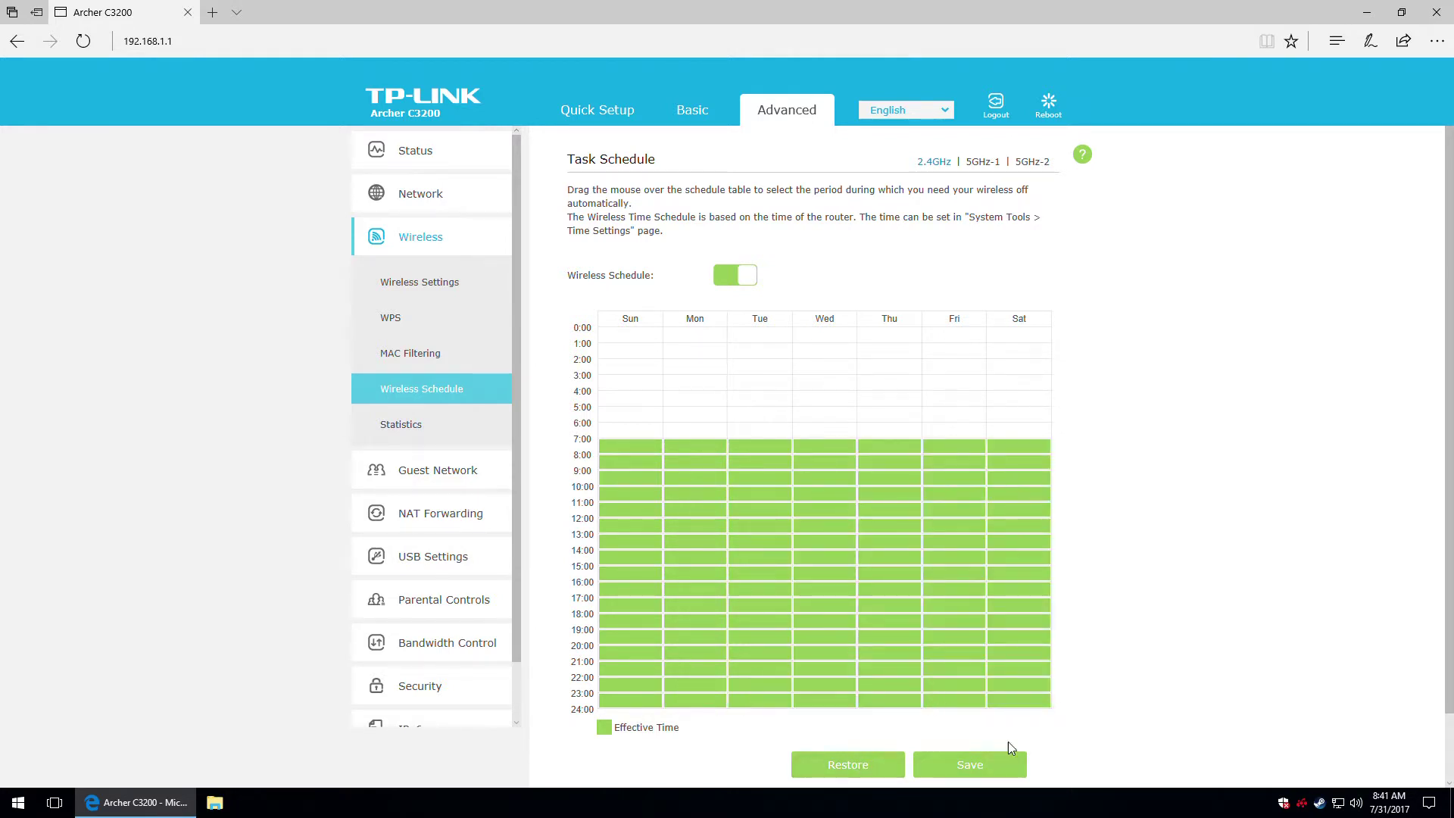
scroll(1008, 747, "down", 1)
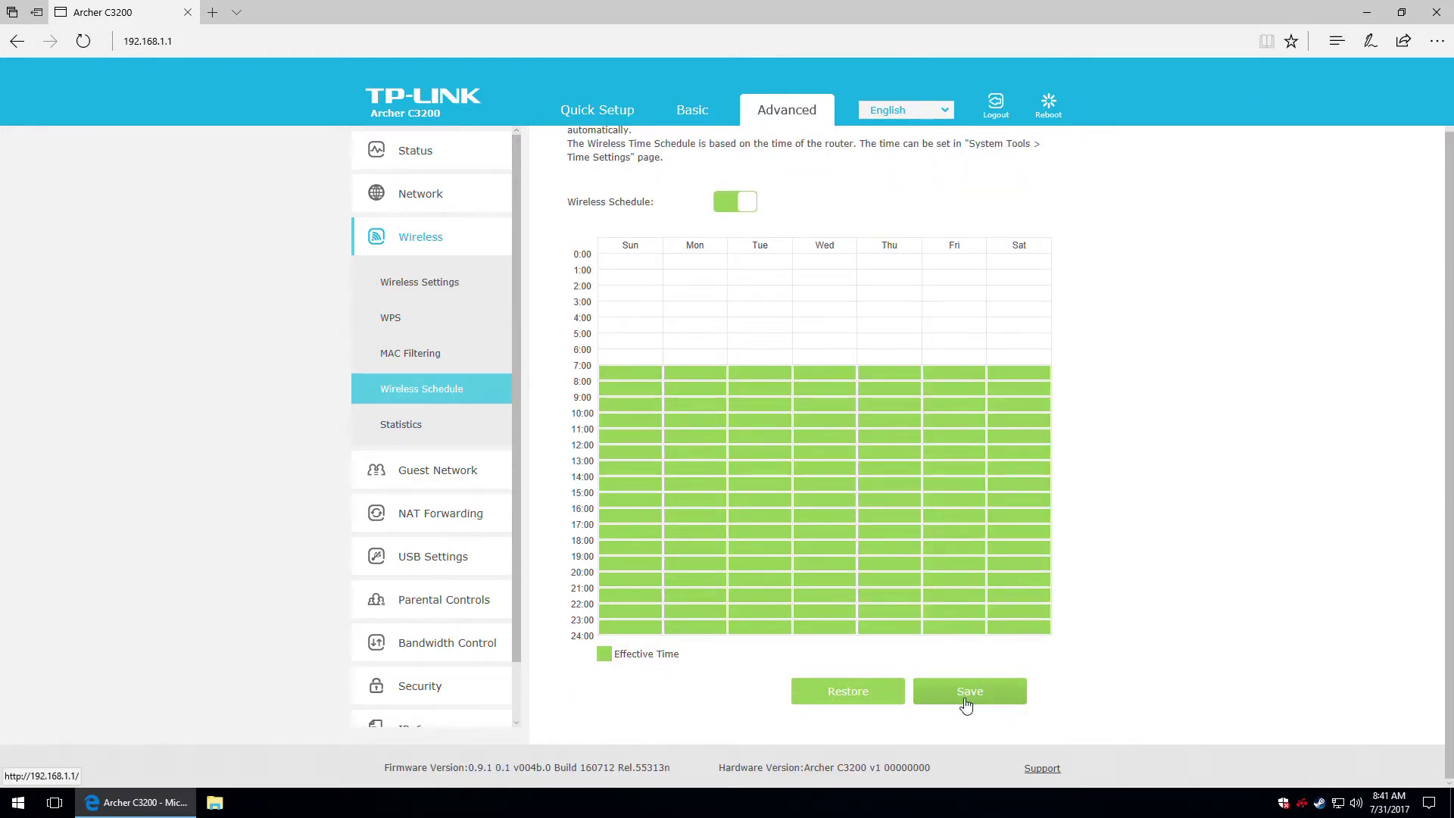
scroll(941, 667, "up", 1)
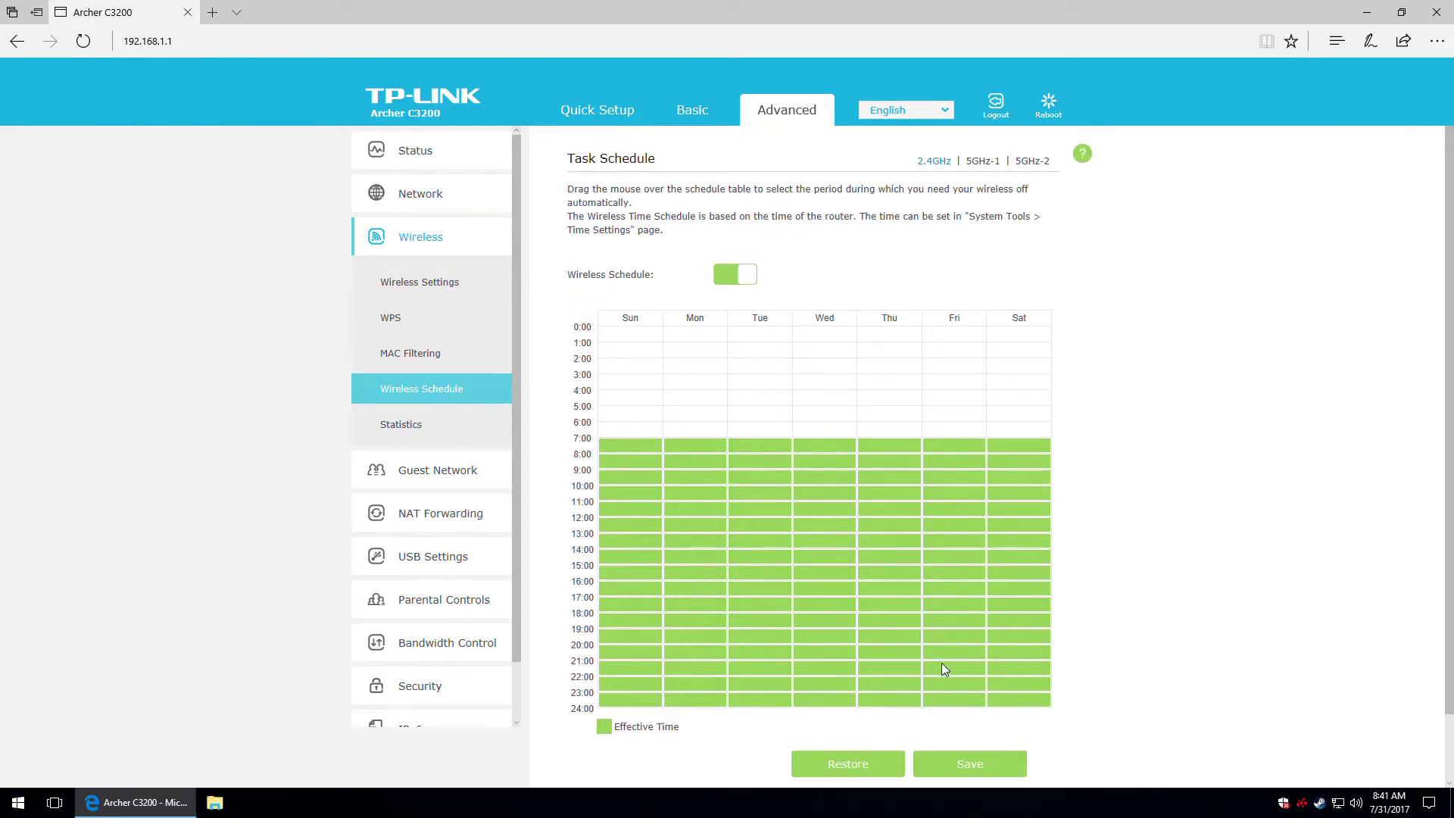
left_click(1011, 763)
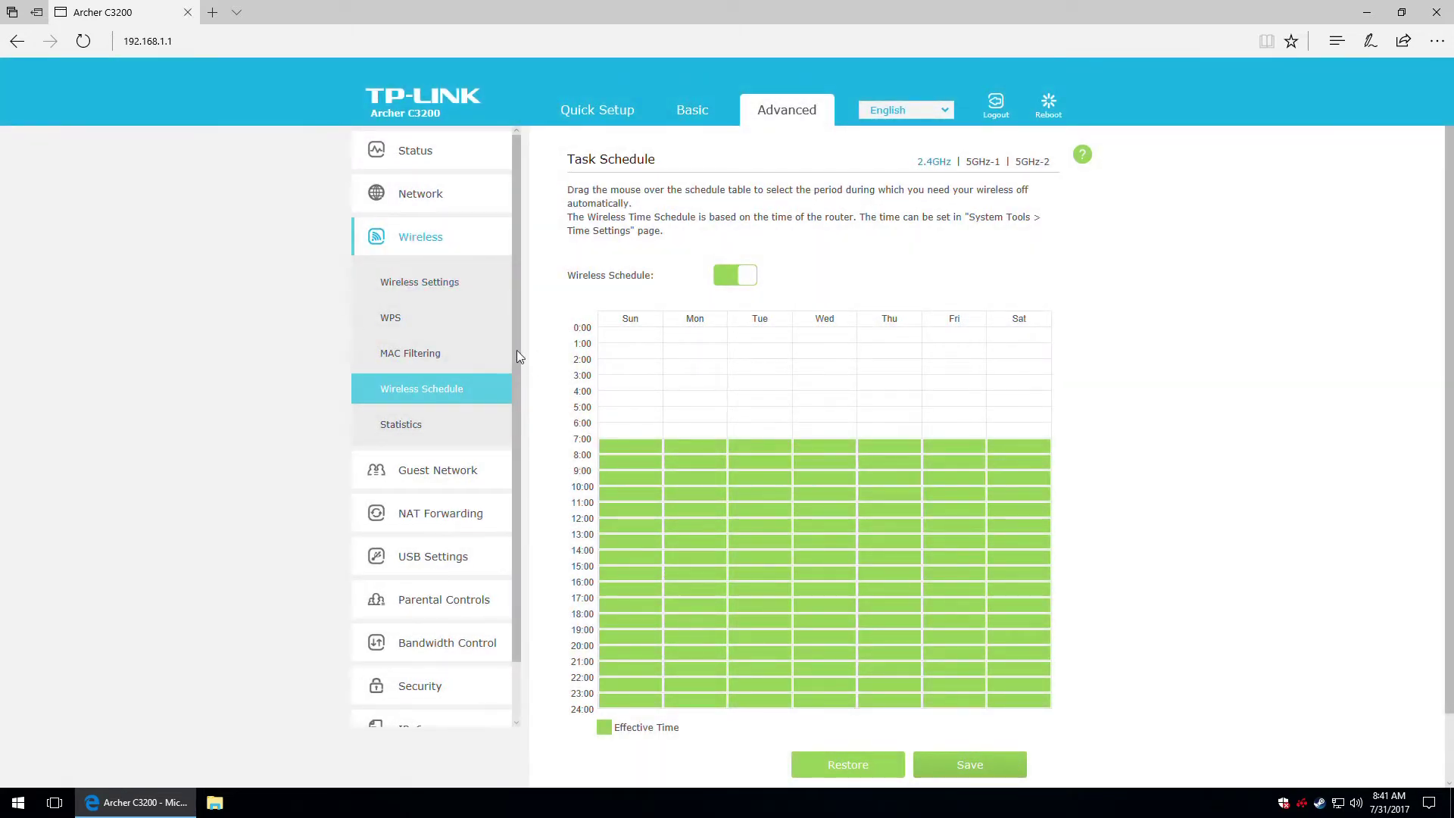
left_click(729, 277)
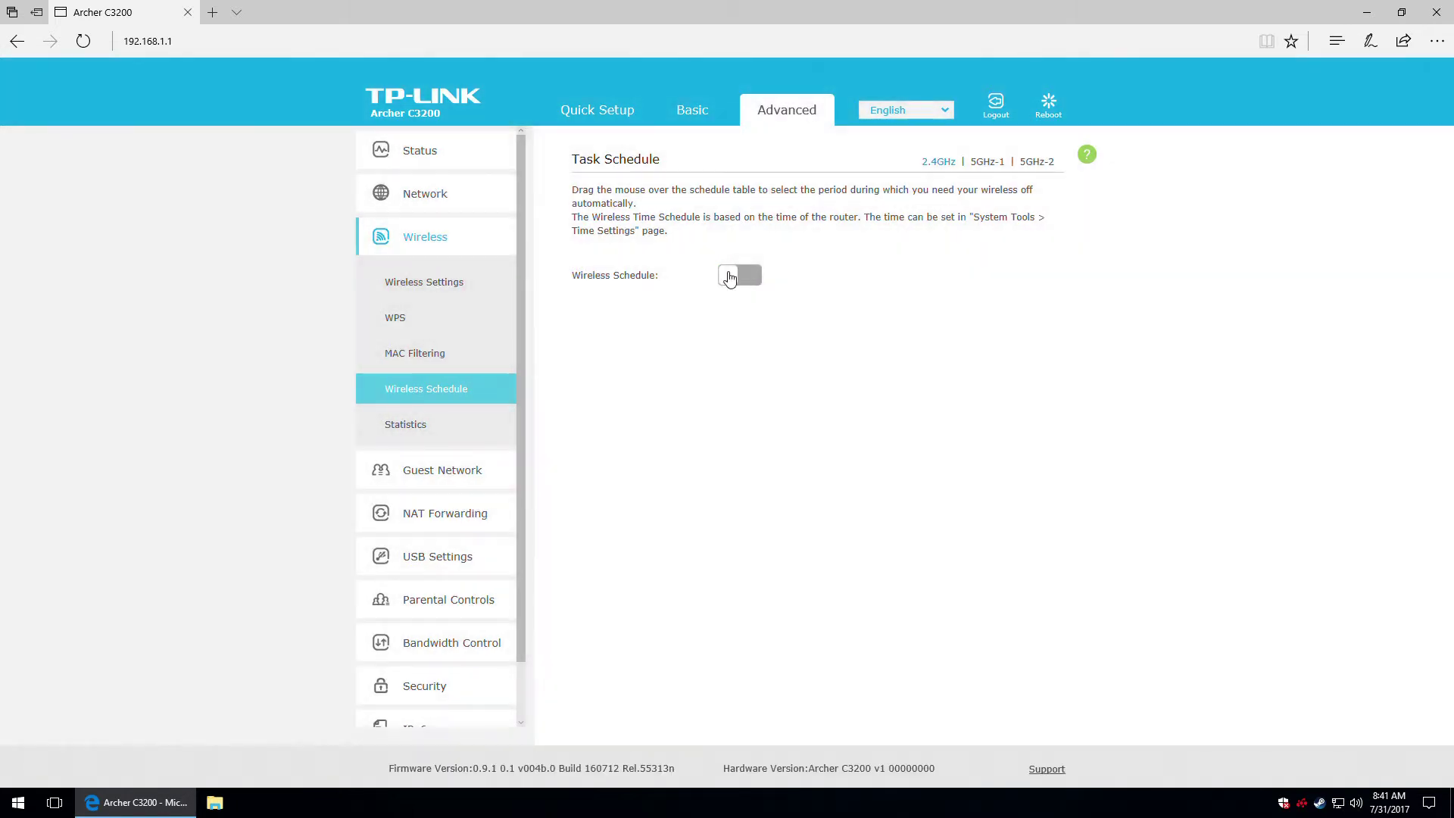
Refresh online wireless devices, check the 5GHz-1 and 2.4GHz guest networks, then return to Wireless settings
left_click(397, 424)
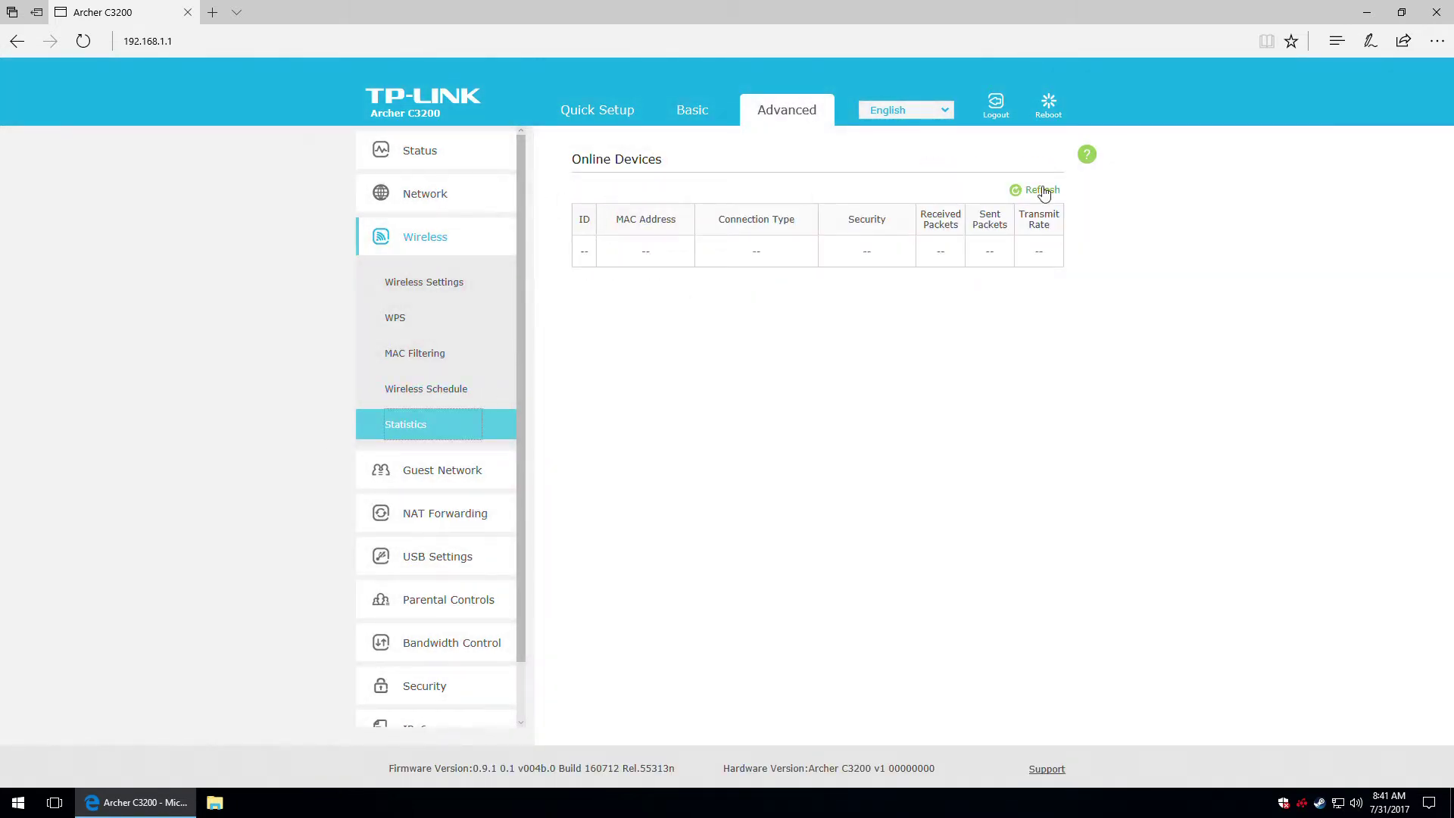
left_click(1020, 195)
left_click(407, 474)
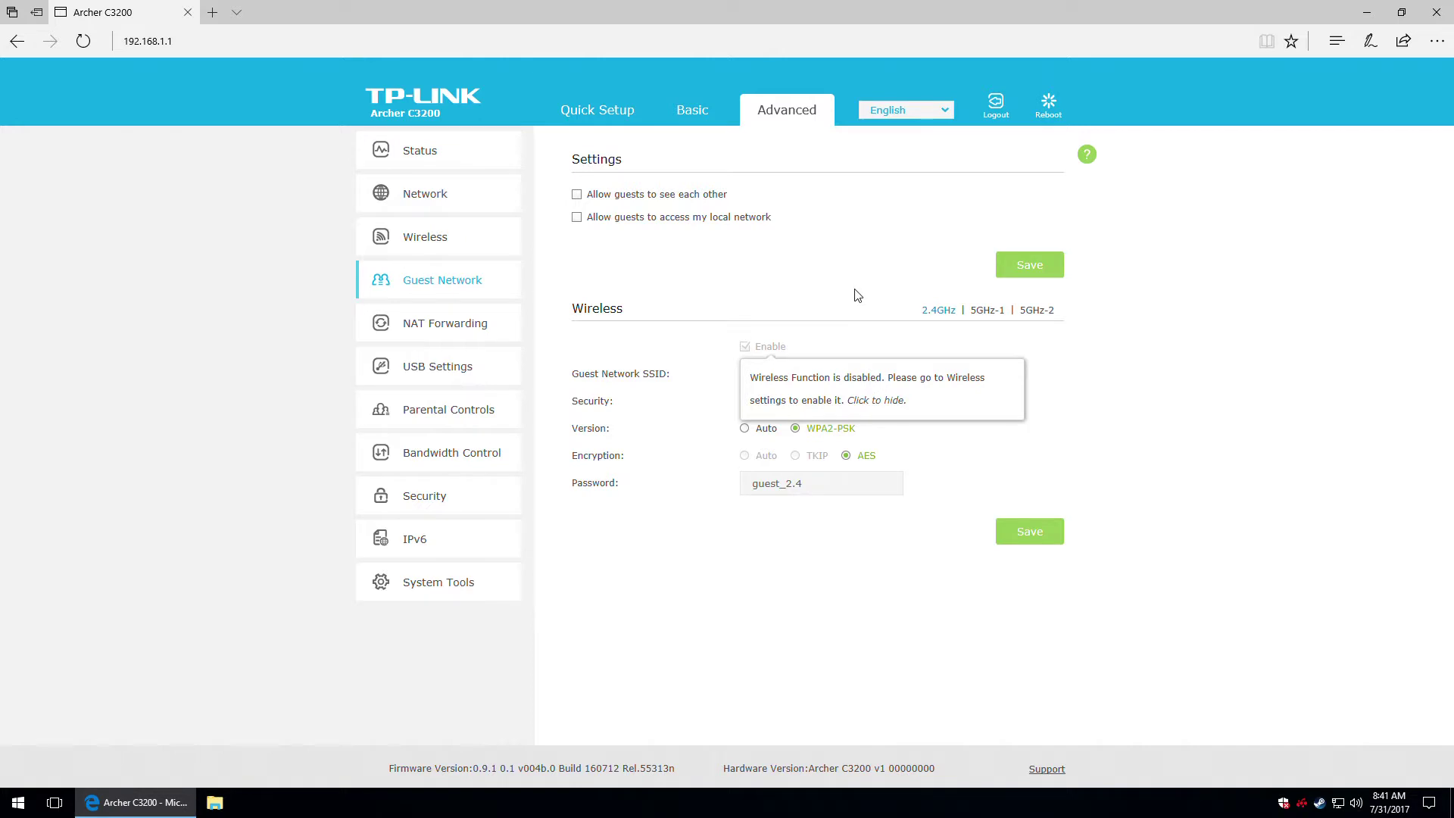
left_click(1008, 312)
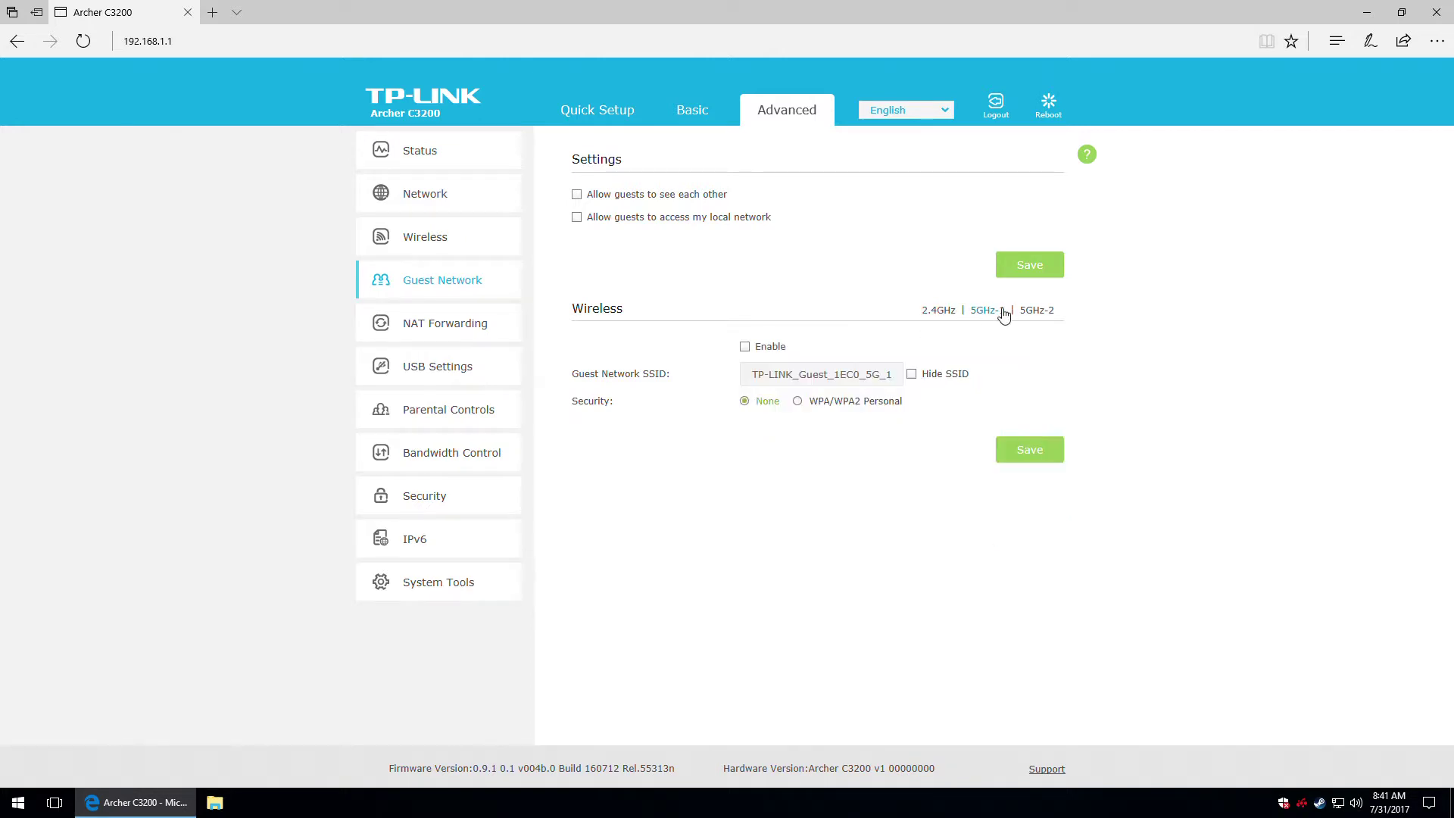
left_click(941, 310)
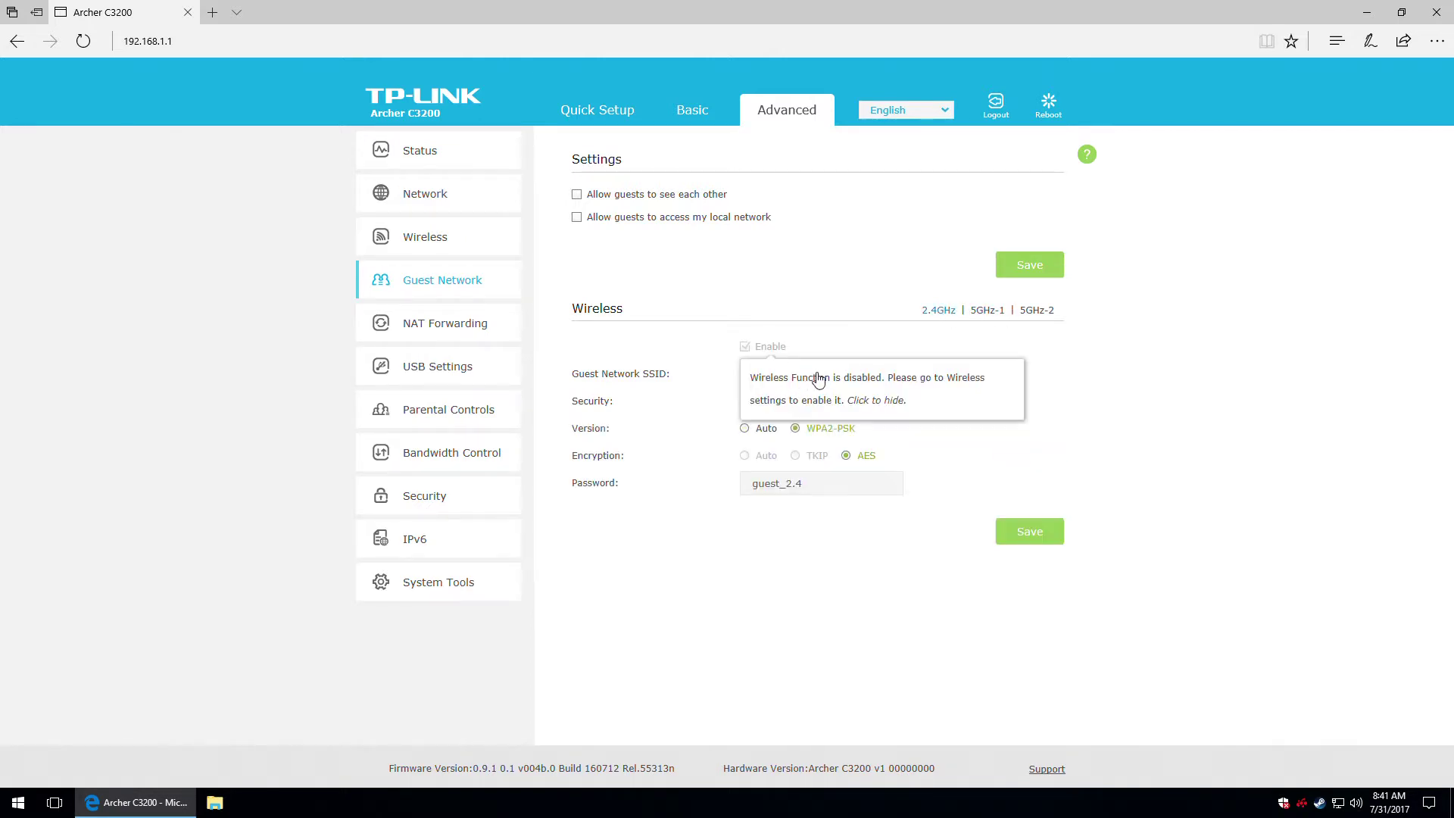
left_click(421, 238)
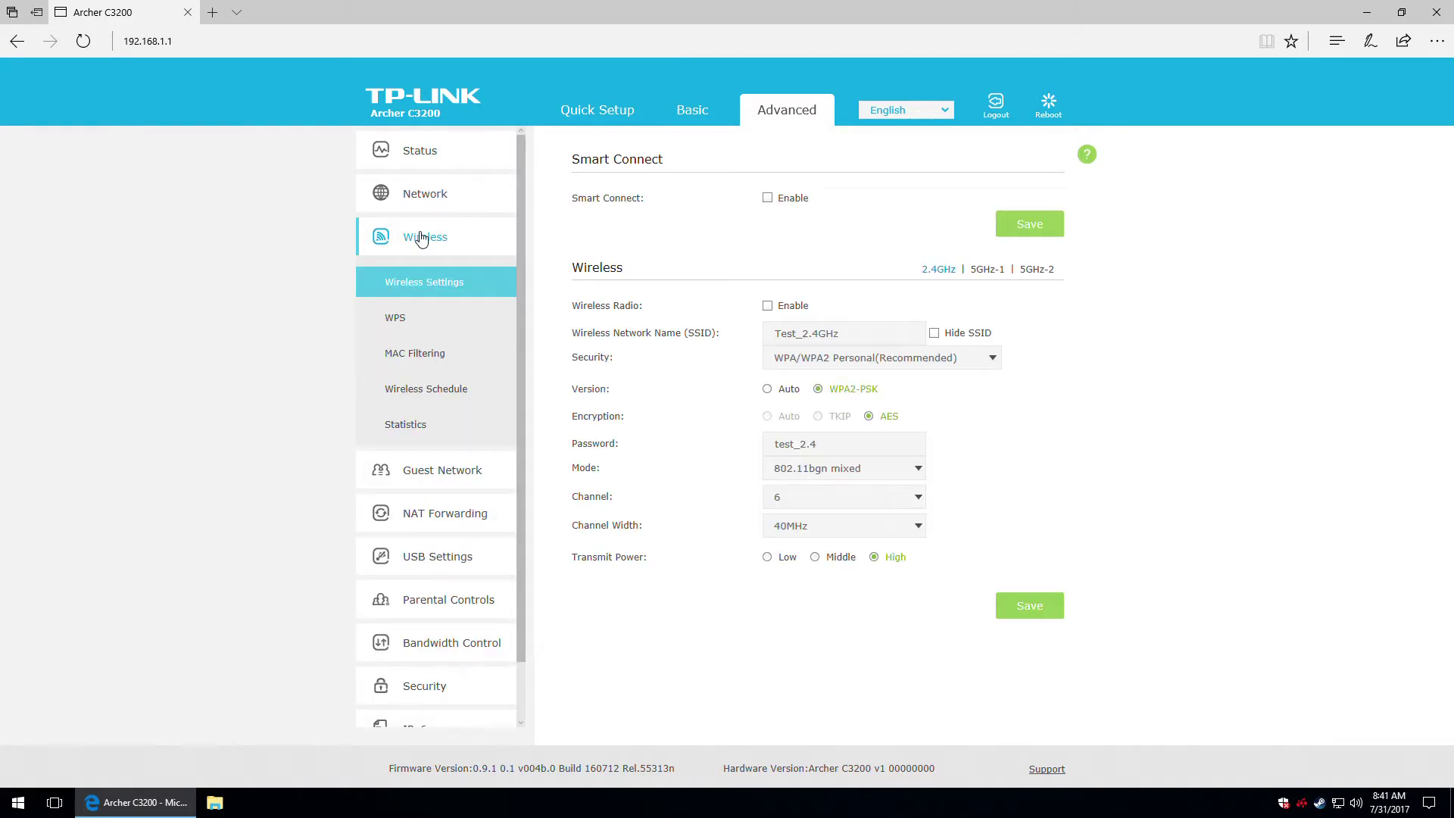
Enable and save the 2.4GHz wireless radio, check the 5GHz-1 guest network, then open NAT Forwarding
left_click(768, 307)
left_click(1038, 602)
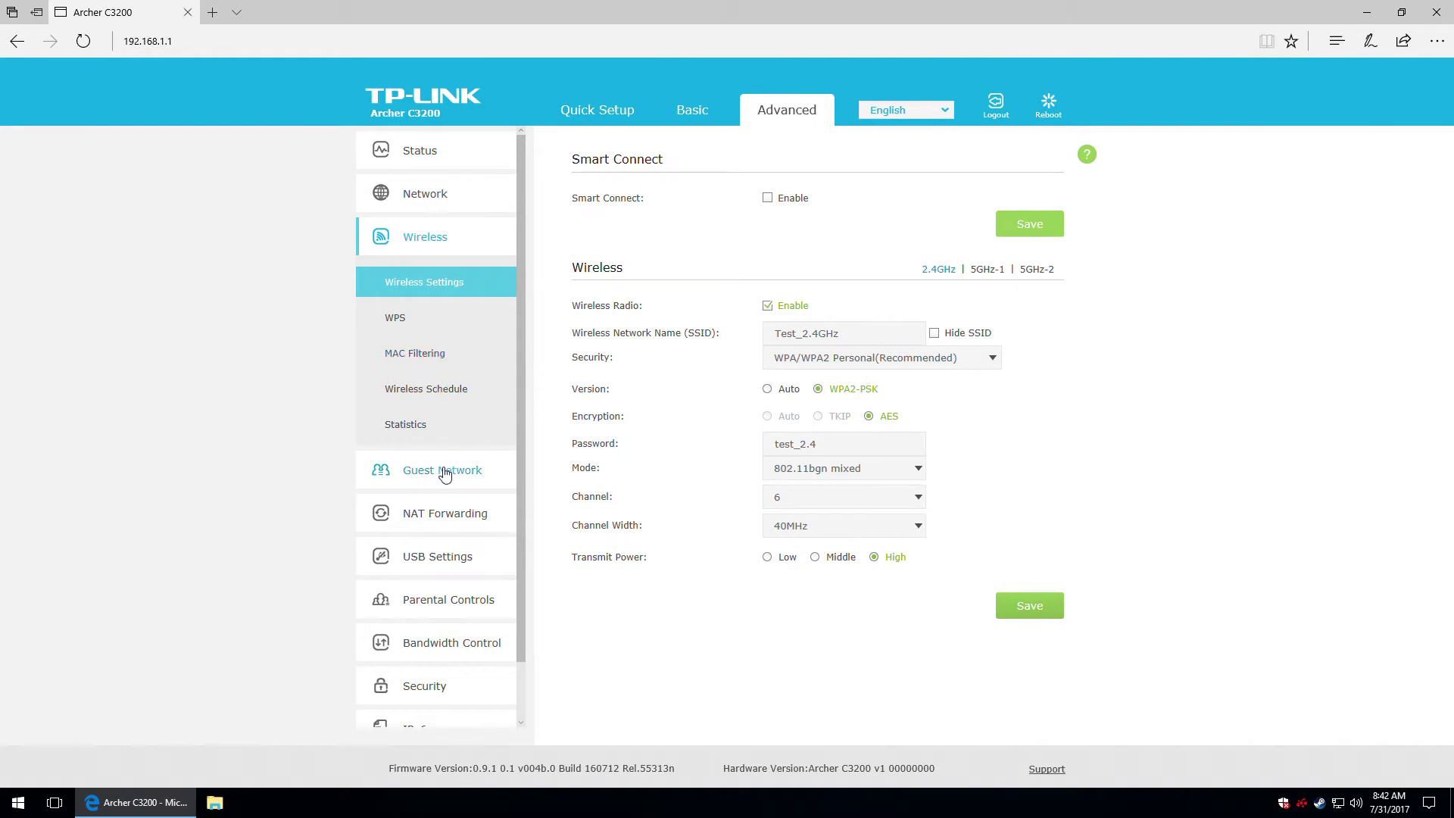
left_click(440, 472)
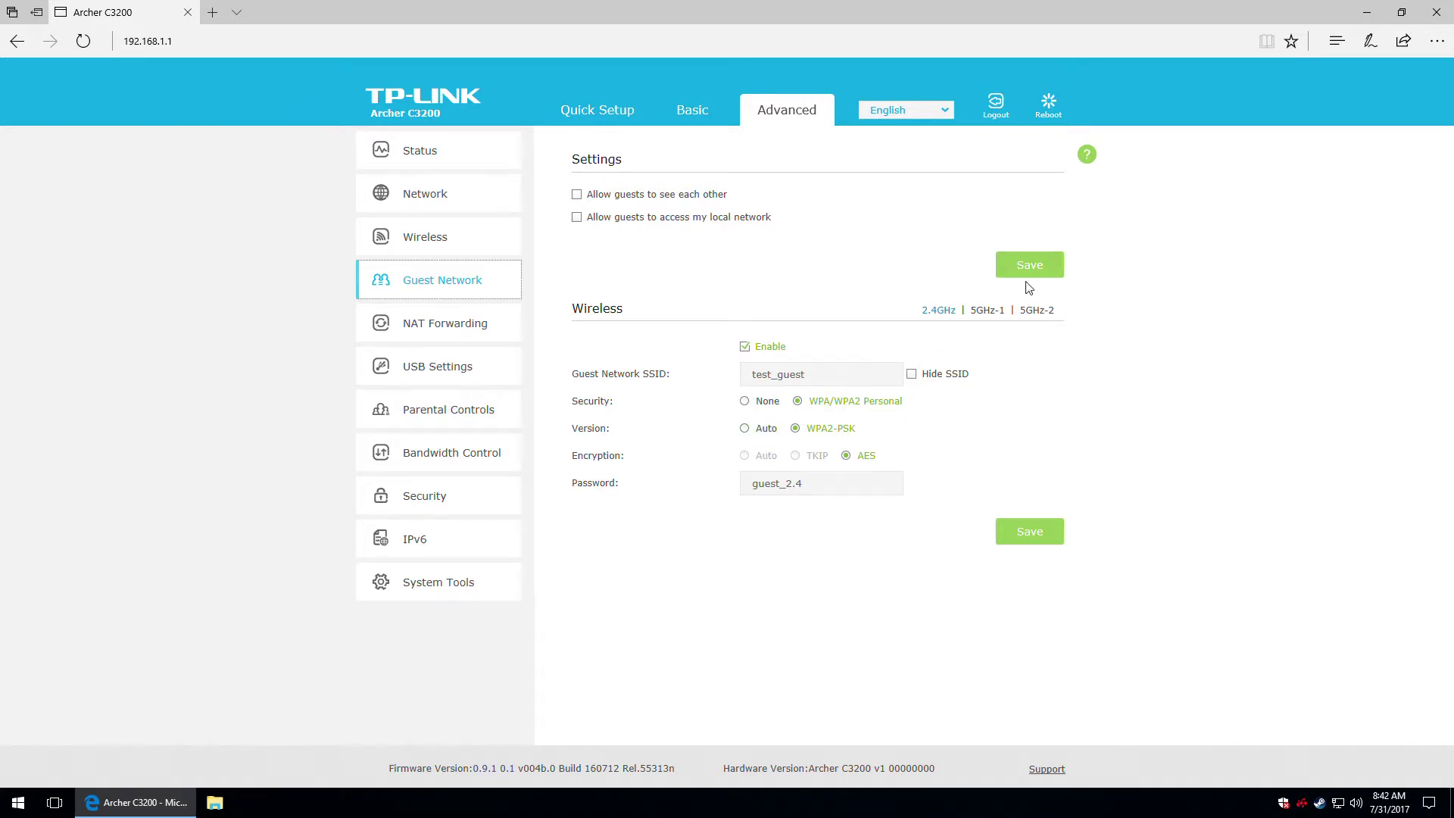
left_click(988, 312)
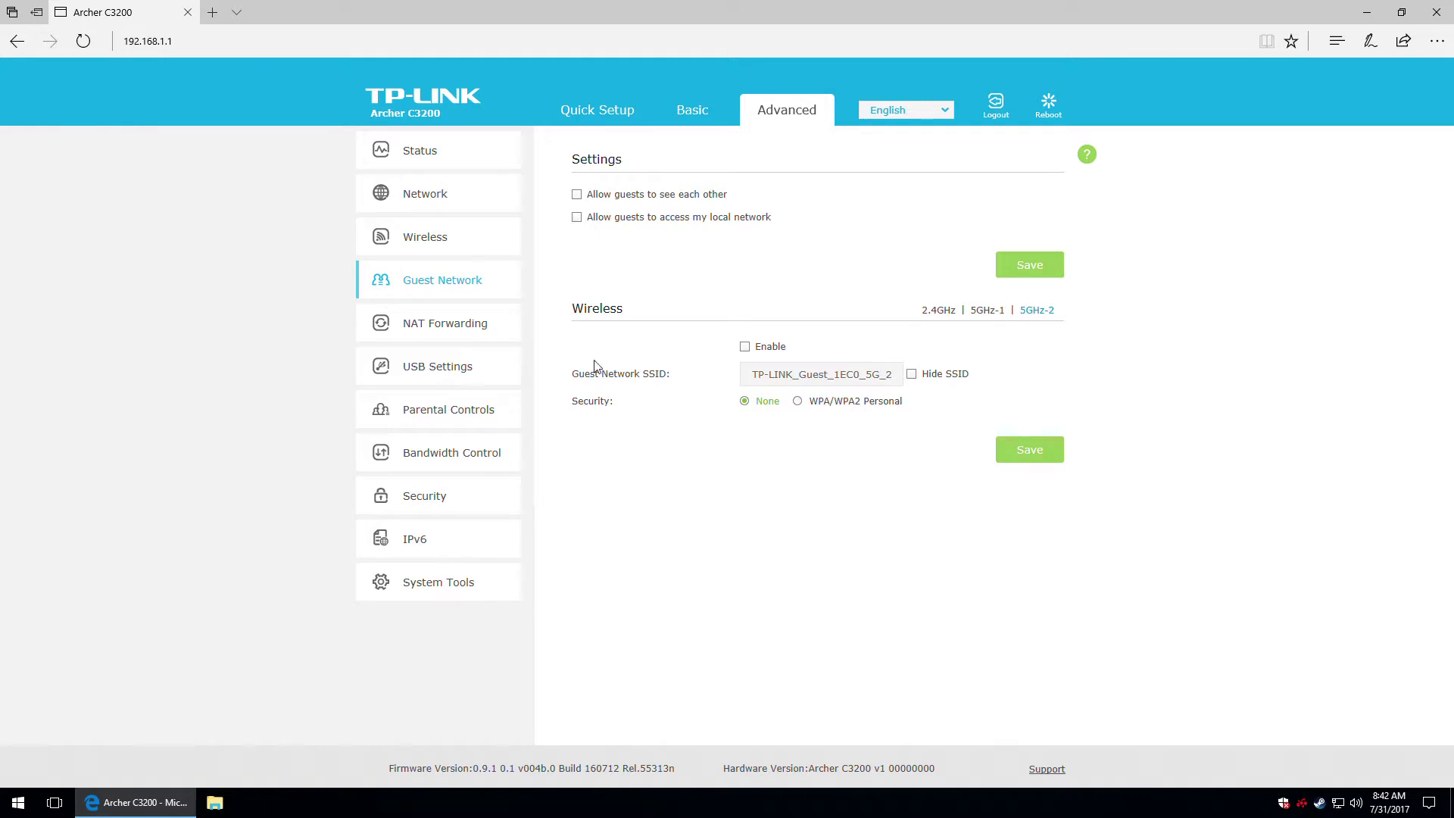
left_click(422, 328)
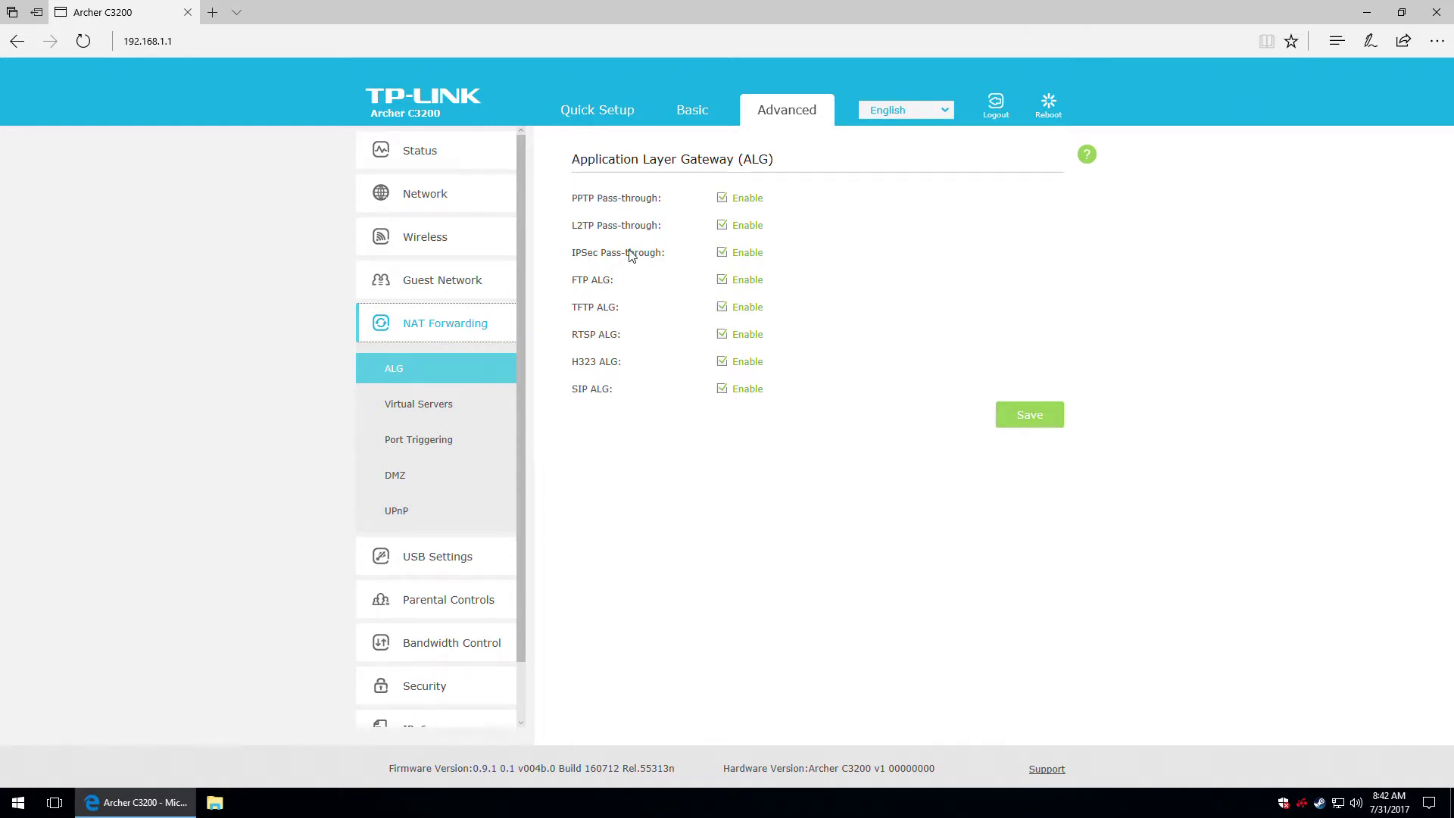
Draft a virtual server entry with protocol ALL, view existing applications, discard it, and open Port Triggering
left_click(422, 407)
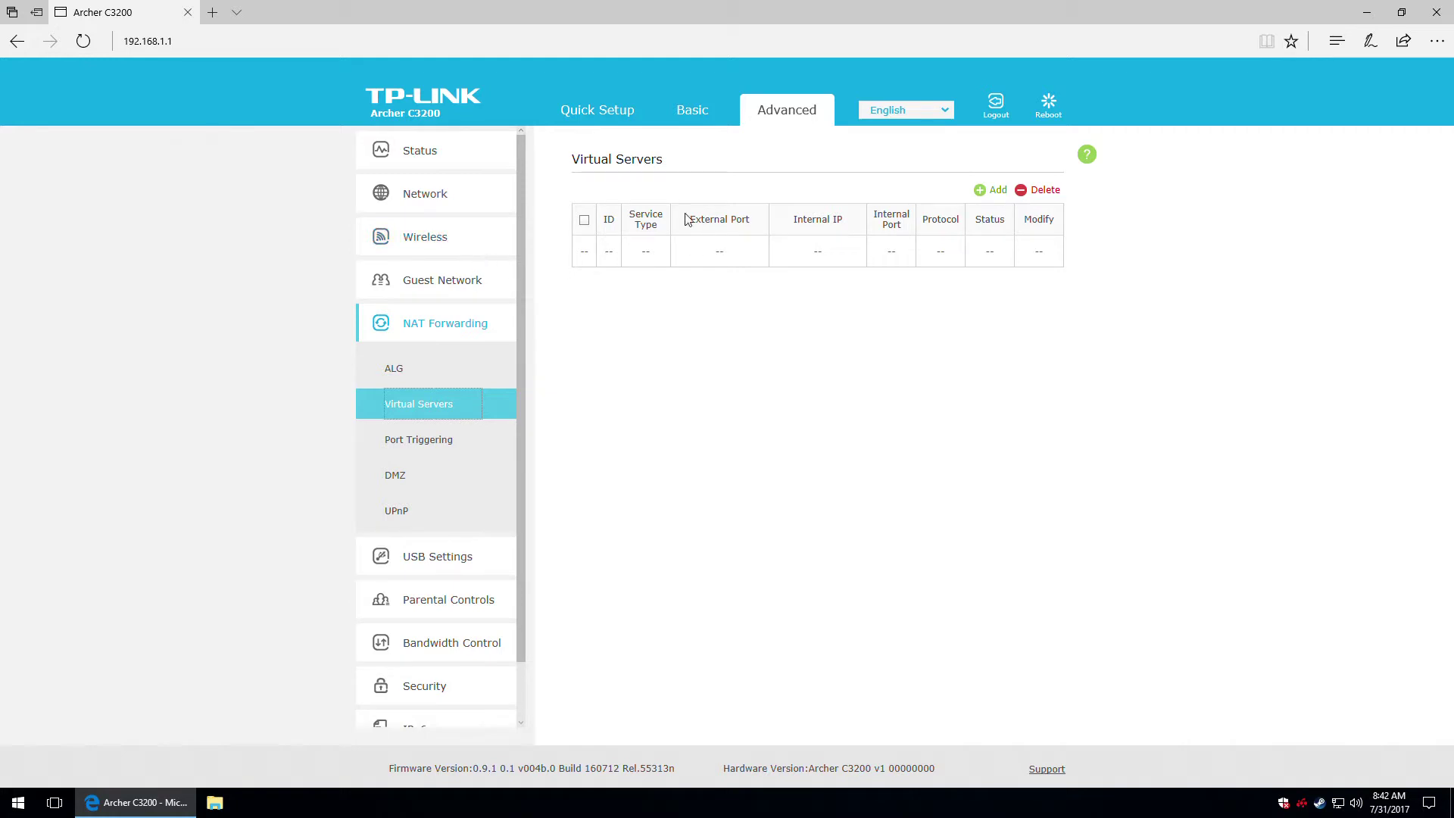
left_click(988, 191)
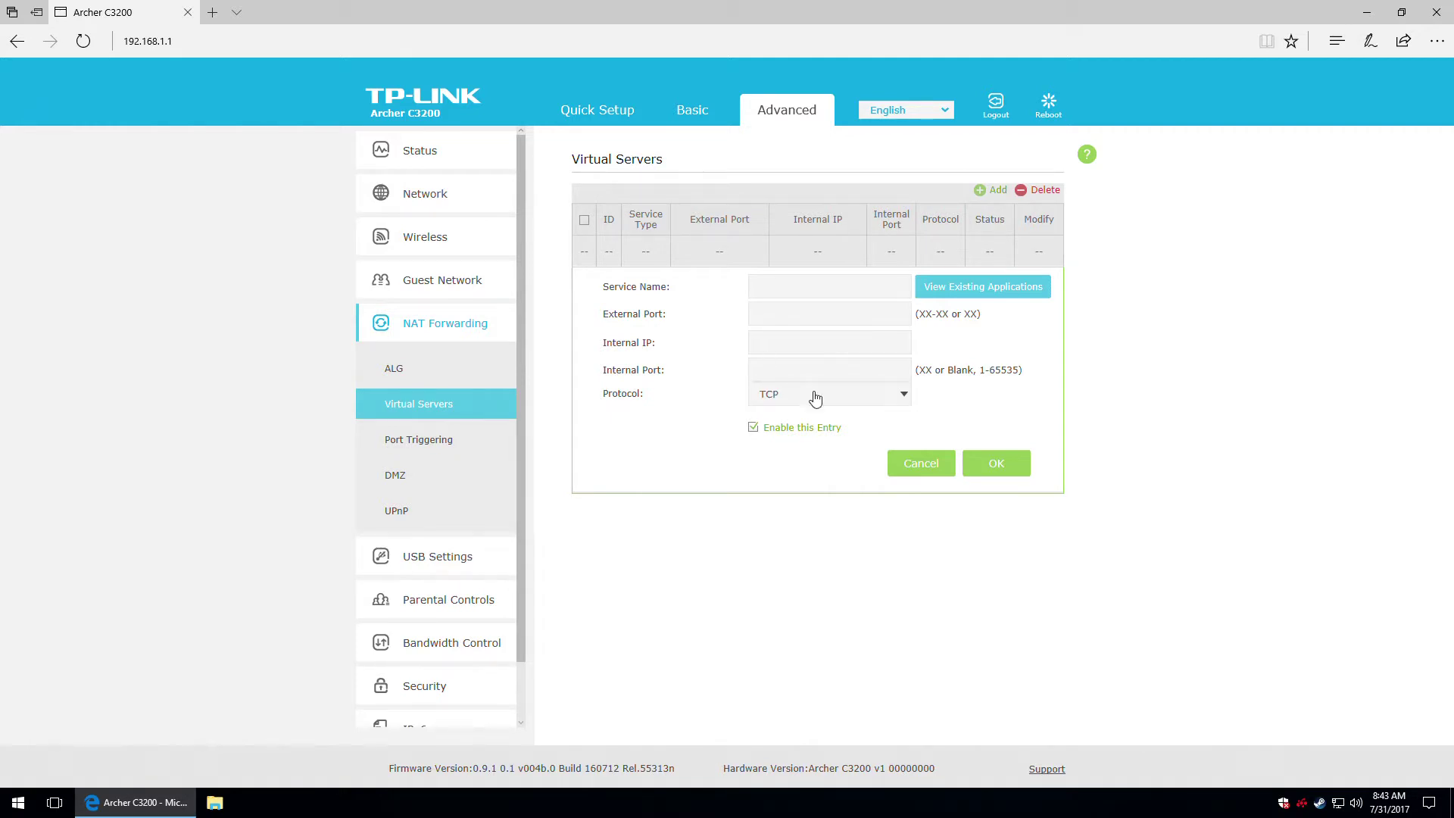
left_click(870, 400)
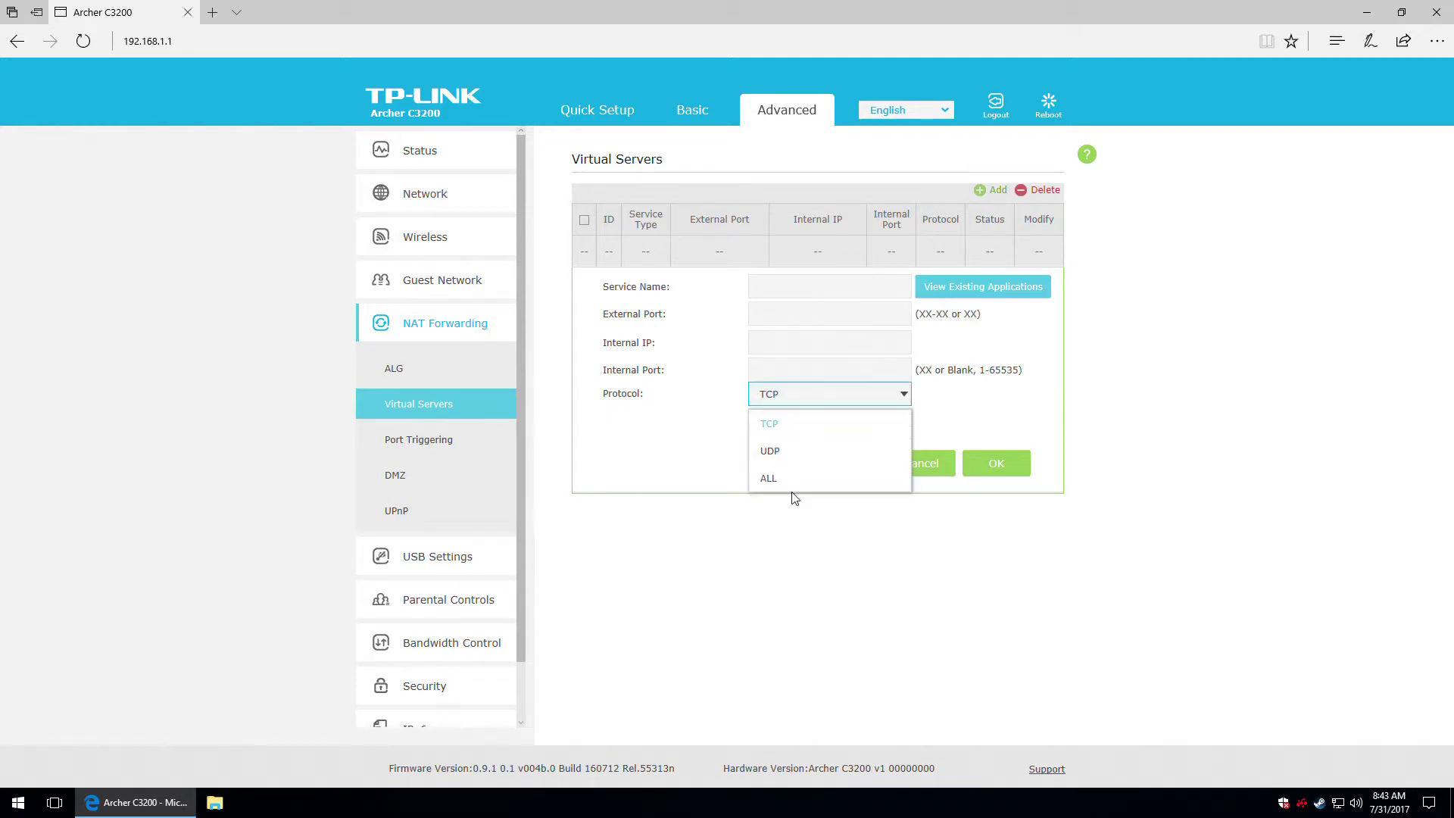
left_click(767, 477)
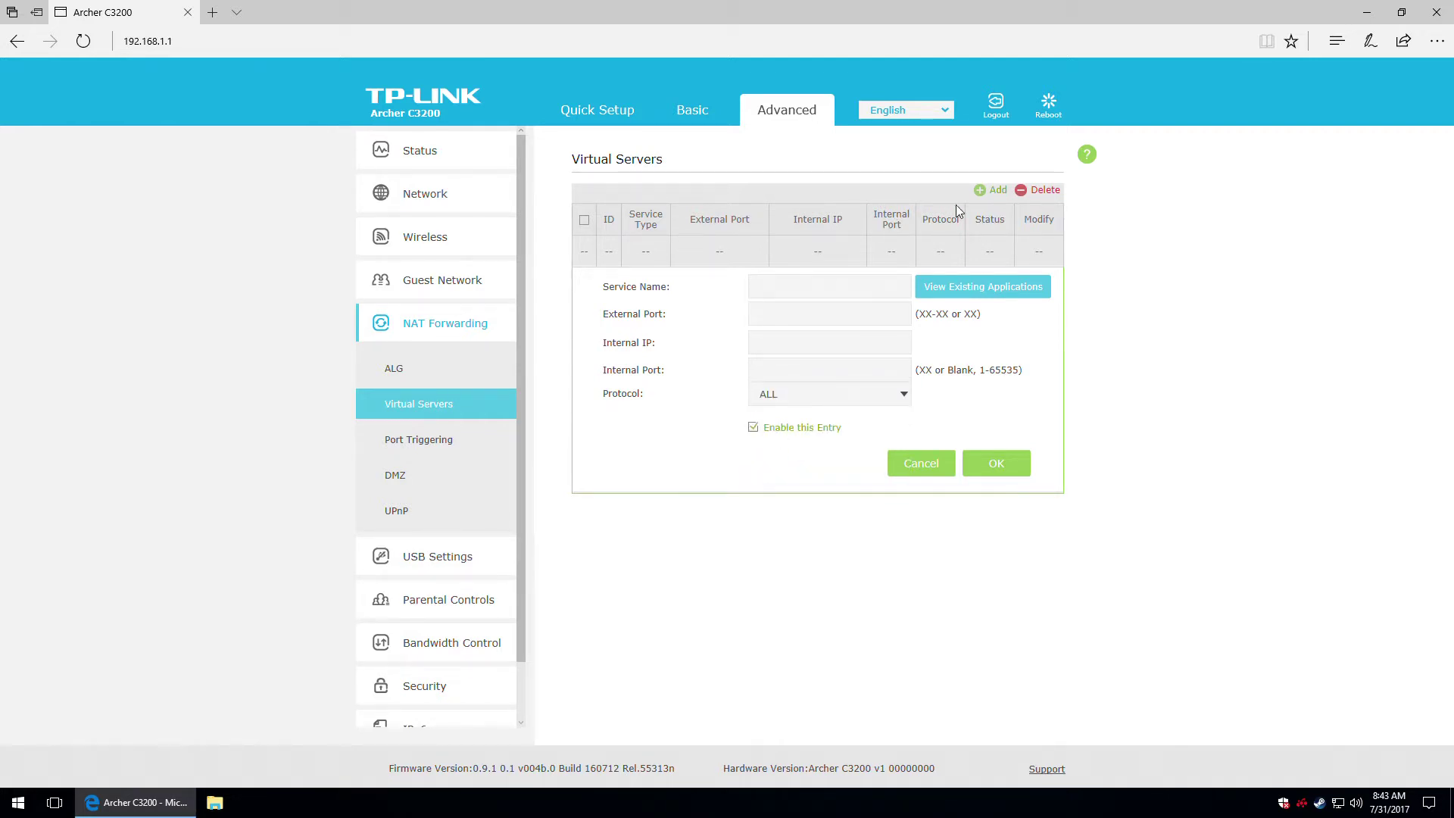
left_click(988, 287)
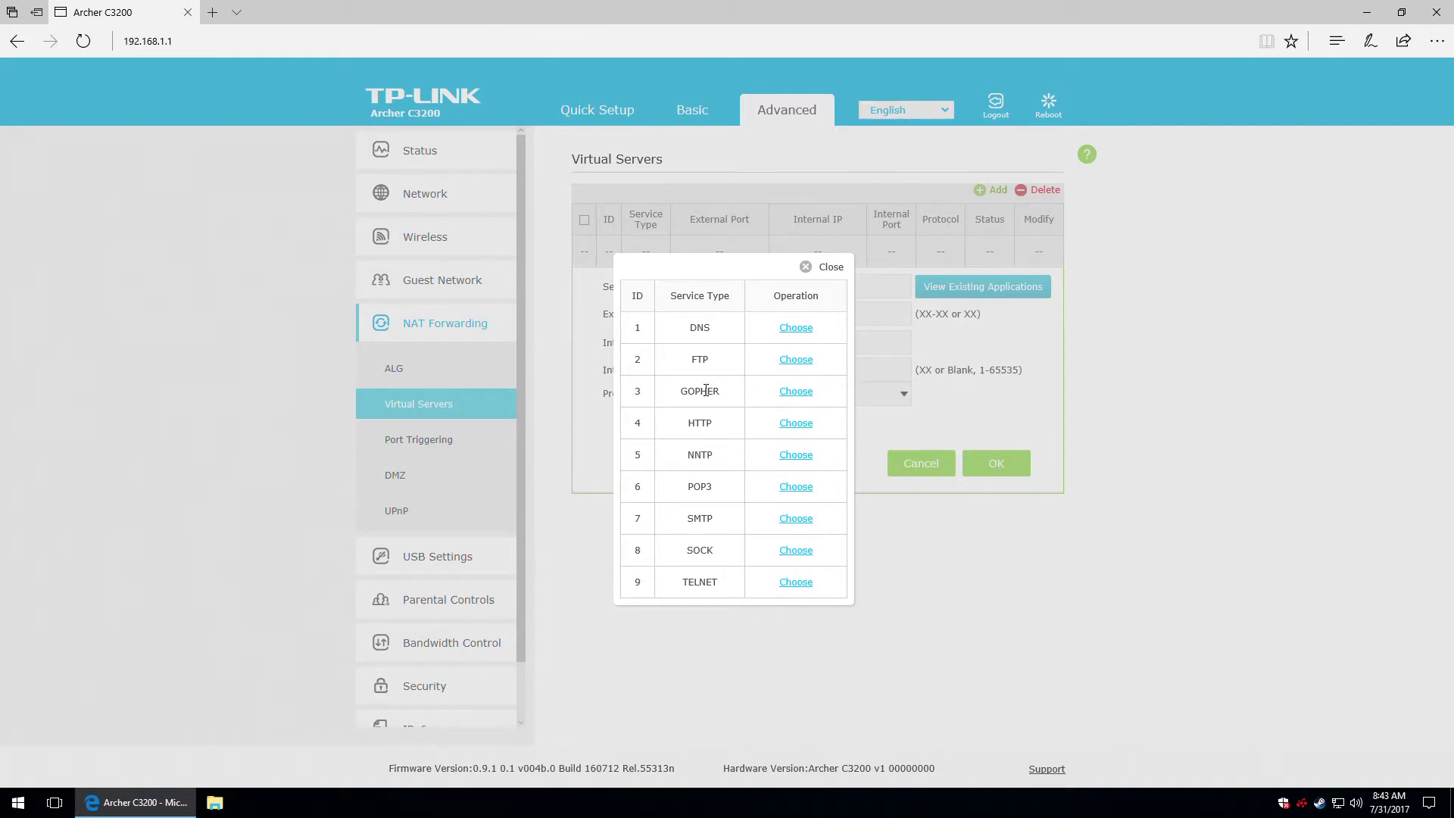
left_click(809, 268)
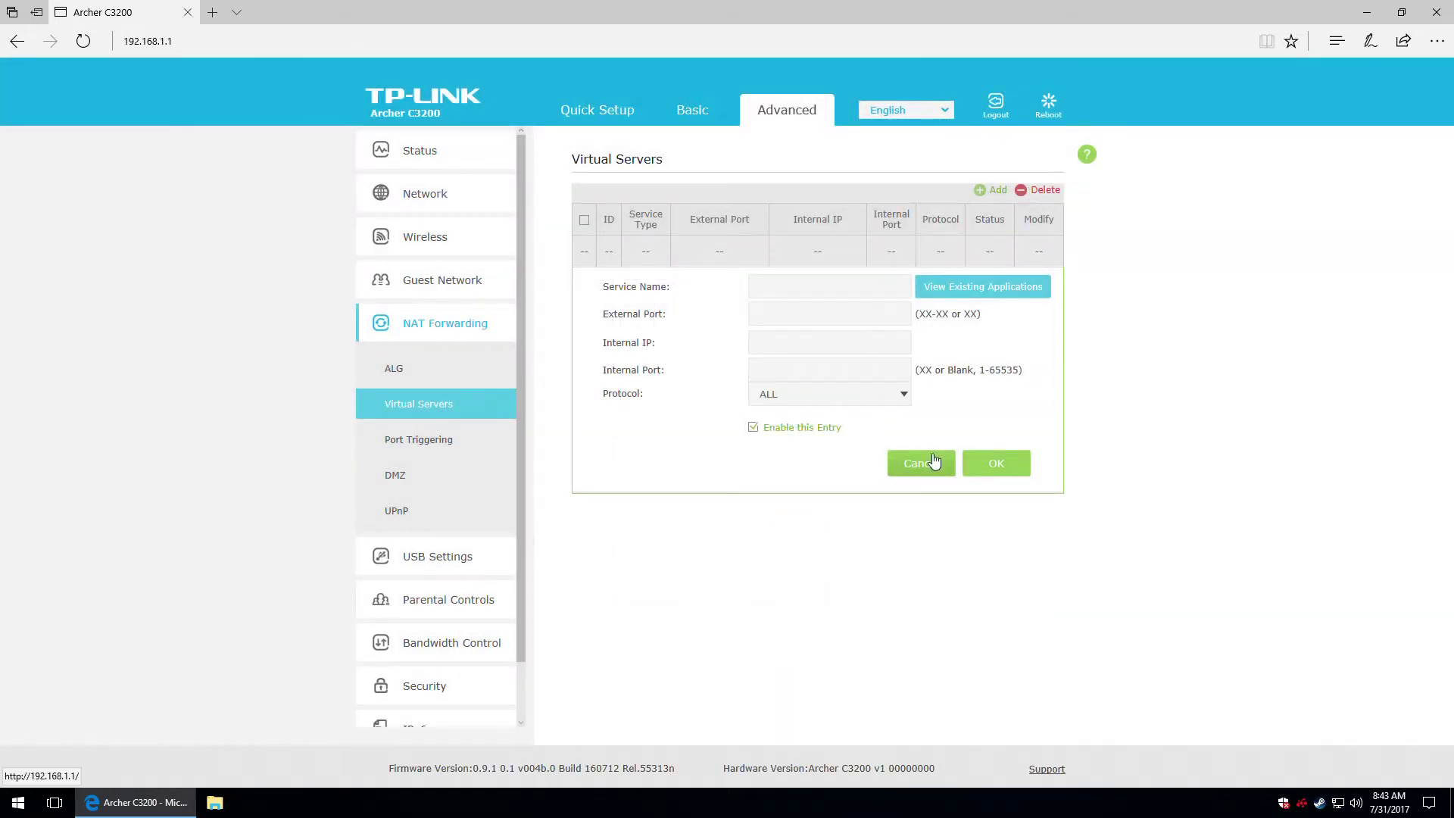
left_click(909, 459)
left_click(409, 443)
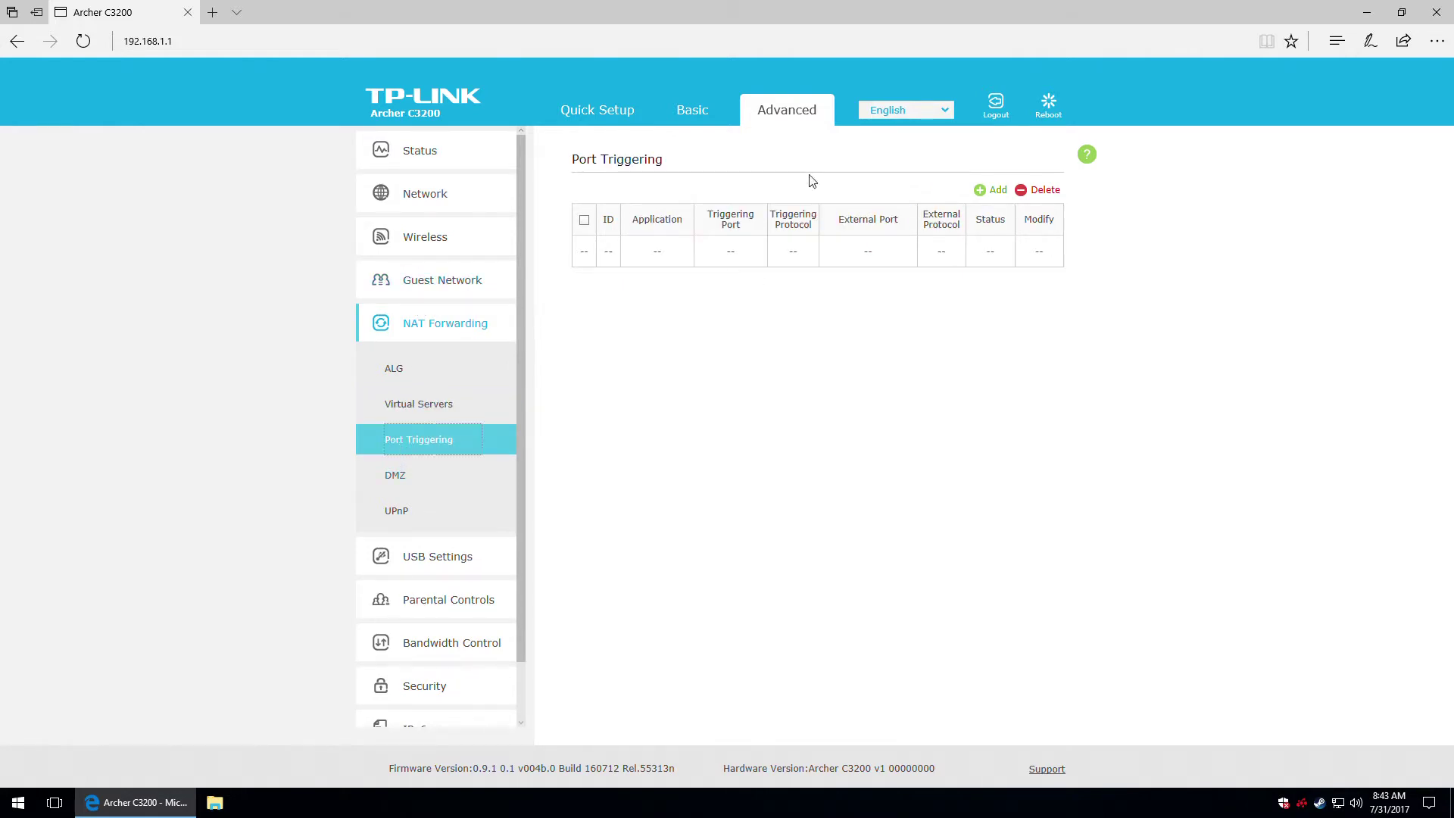
Preview a port triggering entry with both protocols left TCP, discard it, and open DMZ
left_click(986, 190)
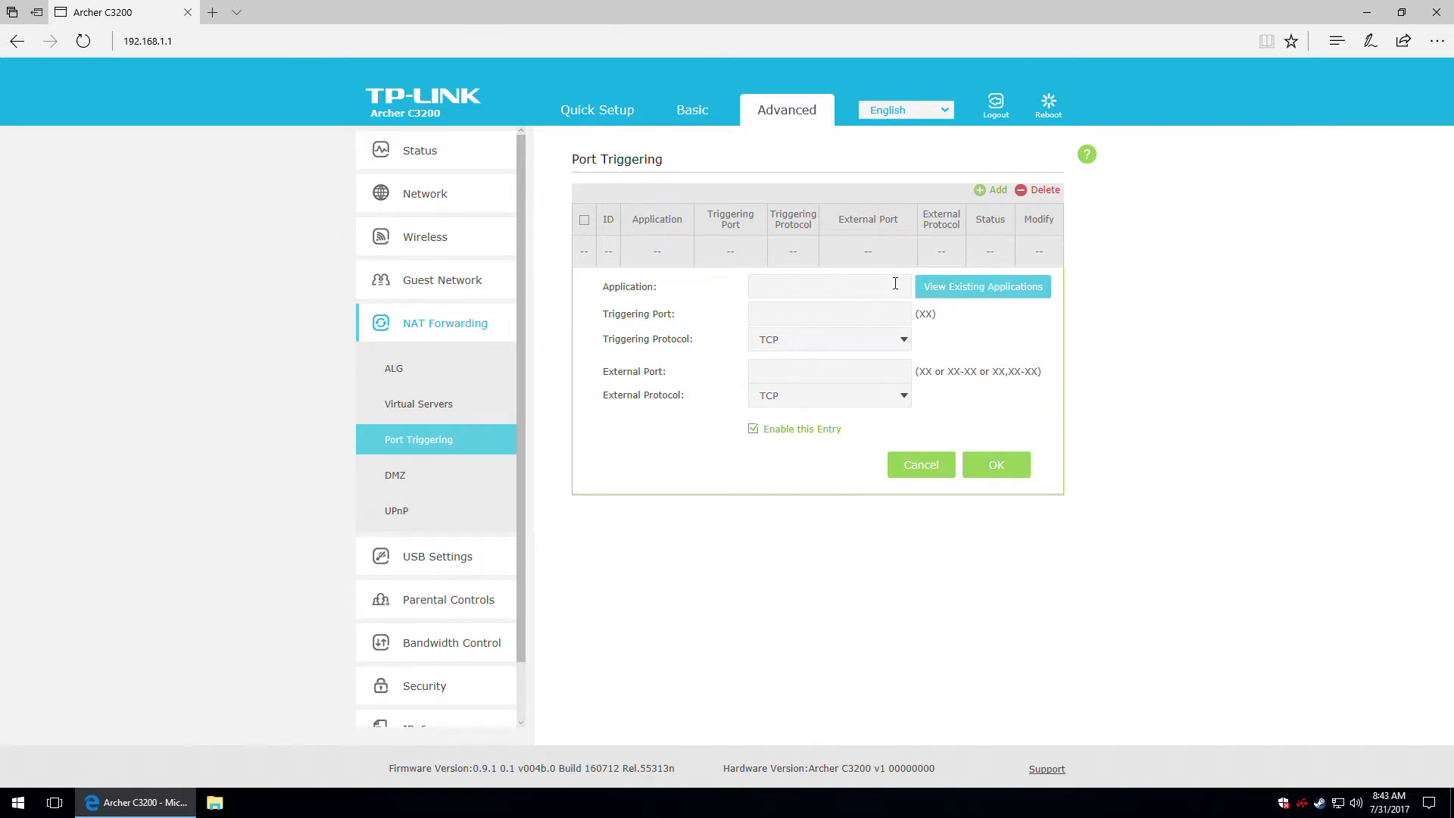
left_click(905, 341)
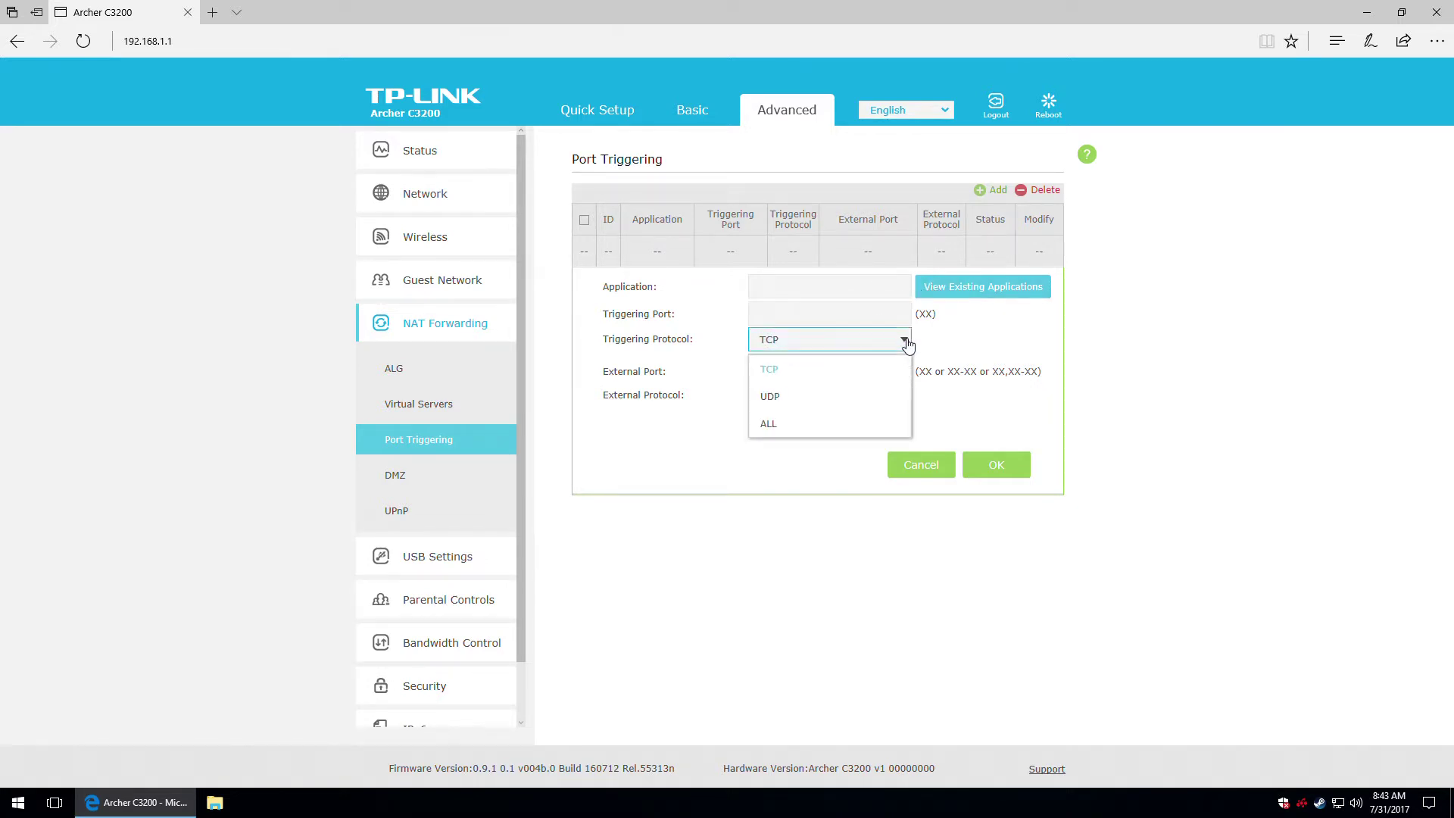
left_click(907, 342)
left_click(904, 400)
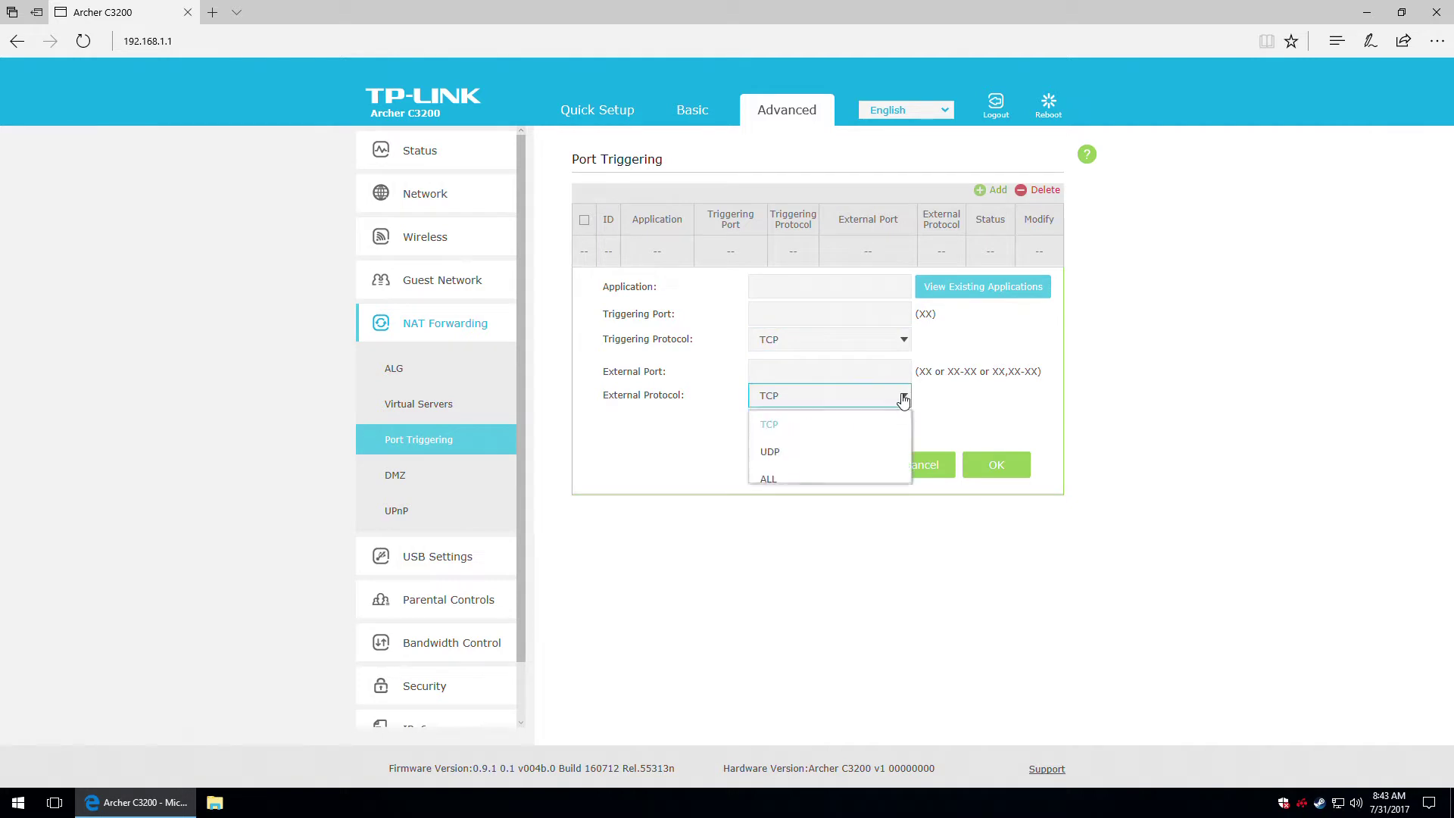
left_click(904, 399)
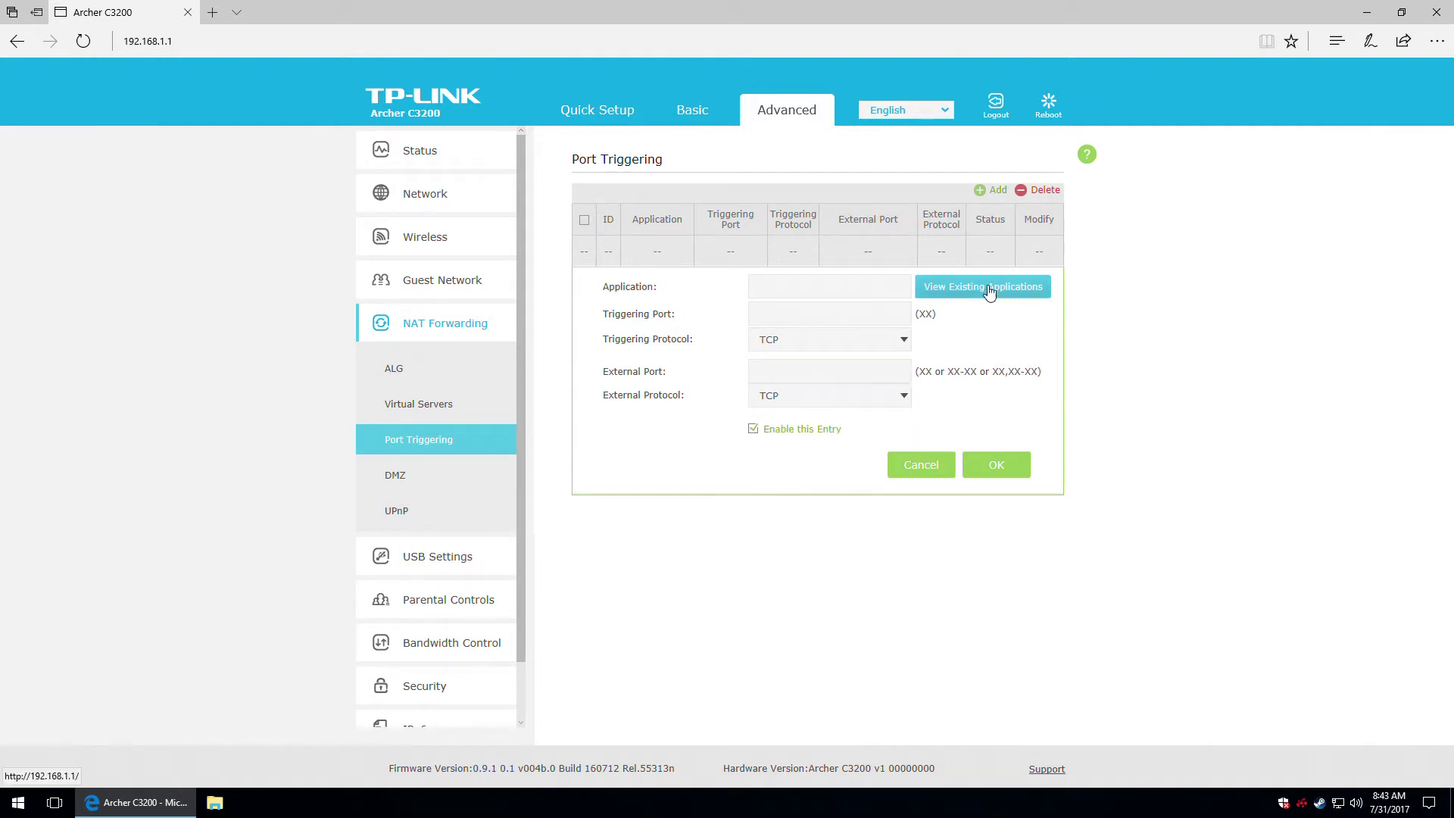
left_click(986, 291)
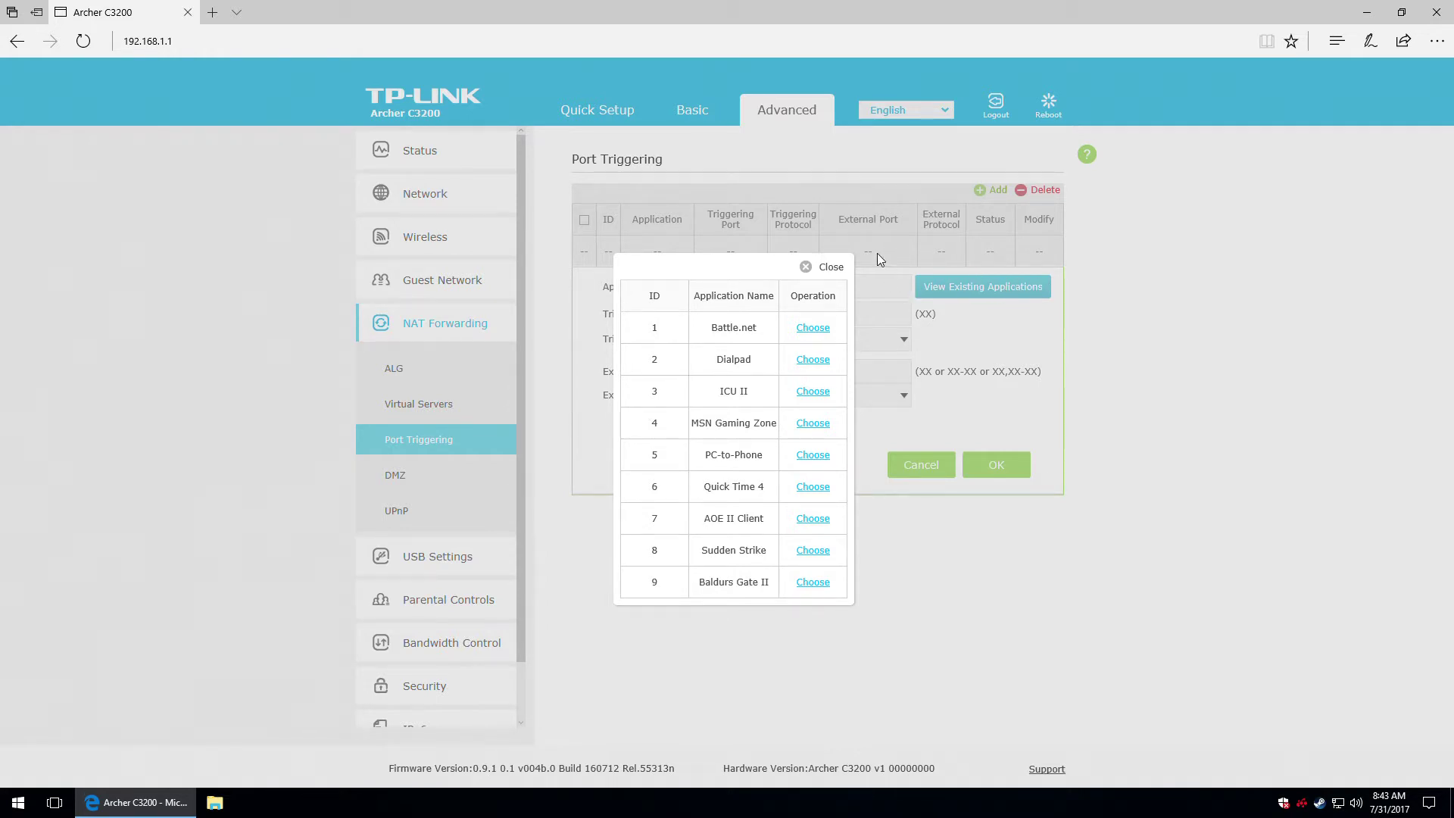
left_click(808, 270)
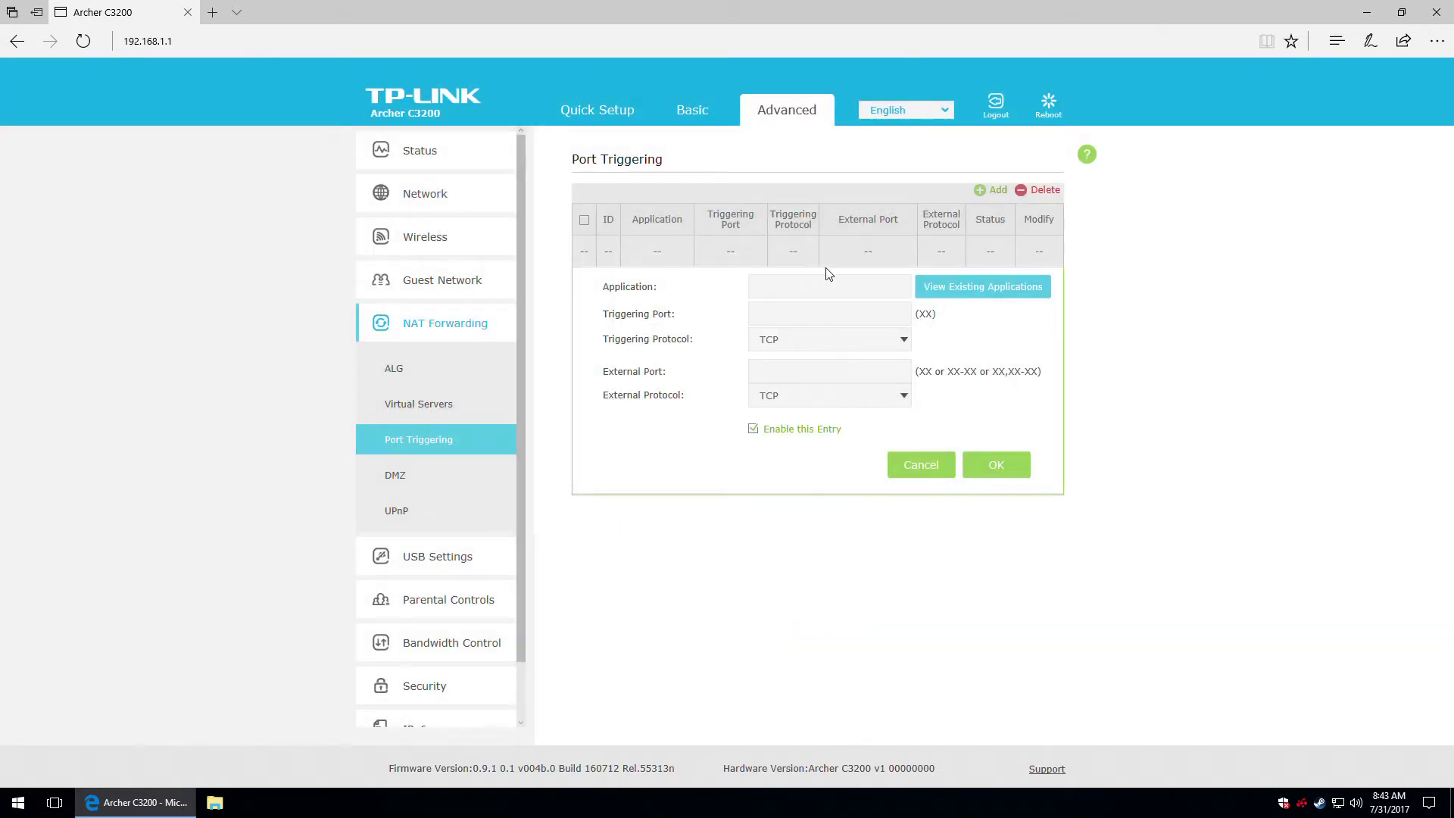
left_click(934, 463)
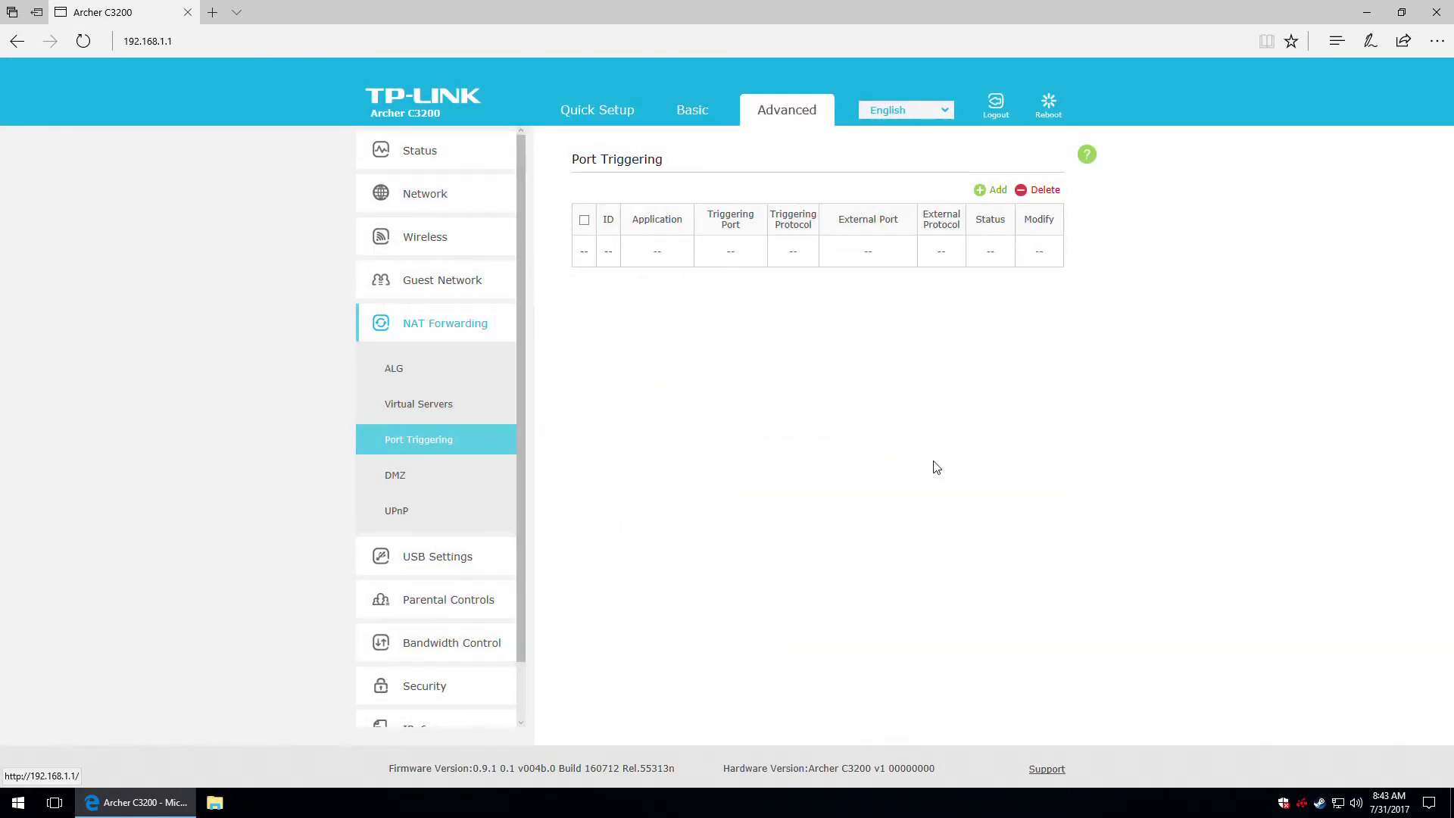
left_click(391, 477)
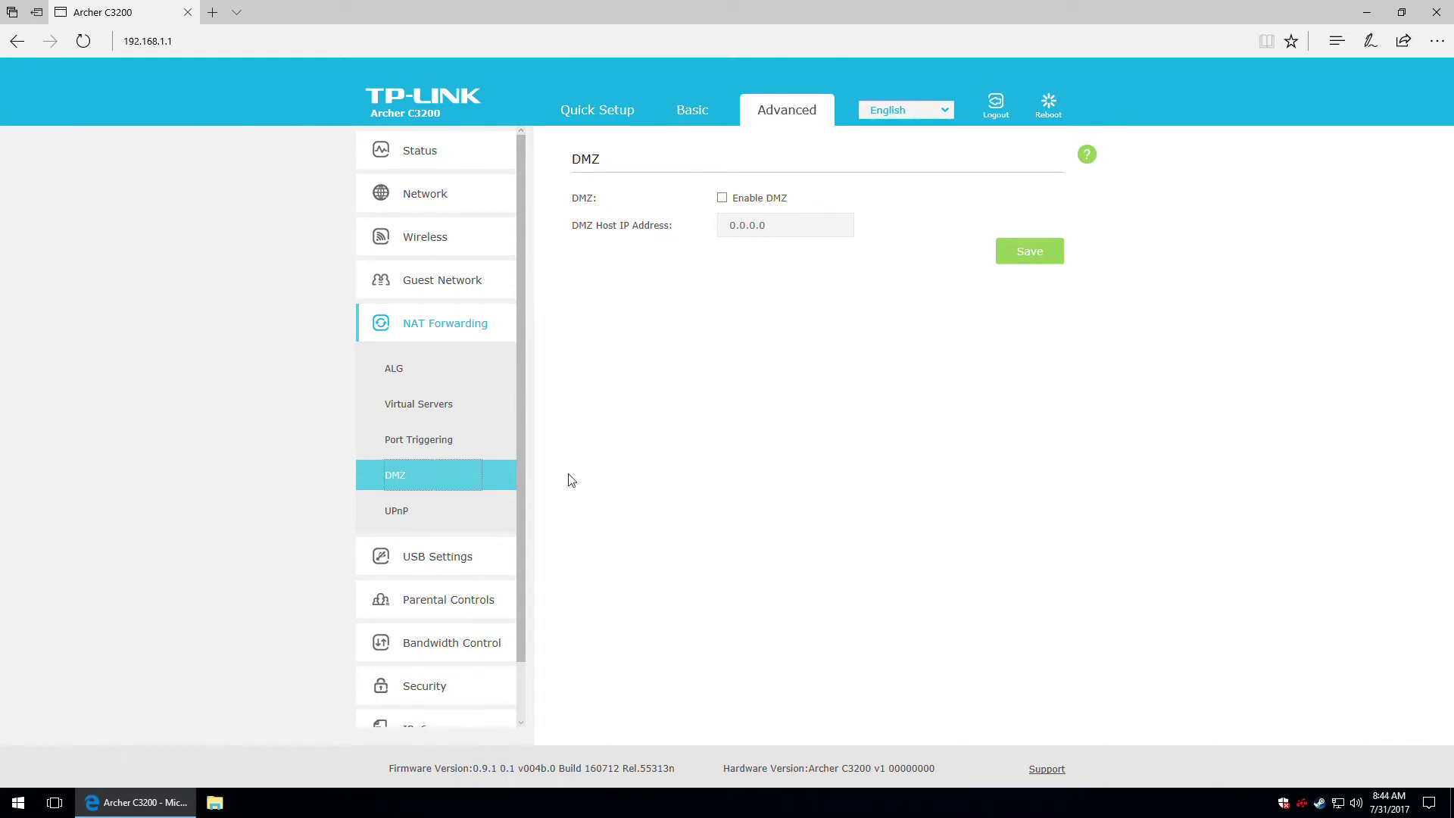
Check the UPnP page (UPnP on, 0 clients), then return to the Virtual Servers list
left_click(395, 512)
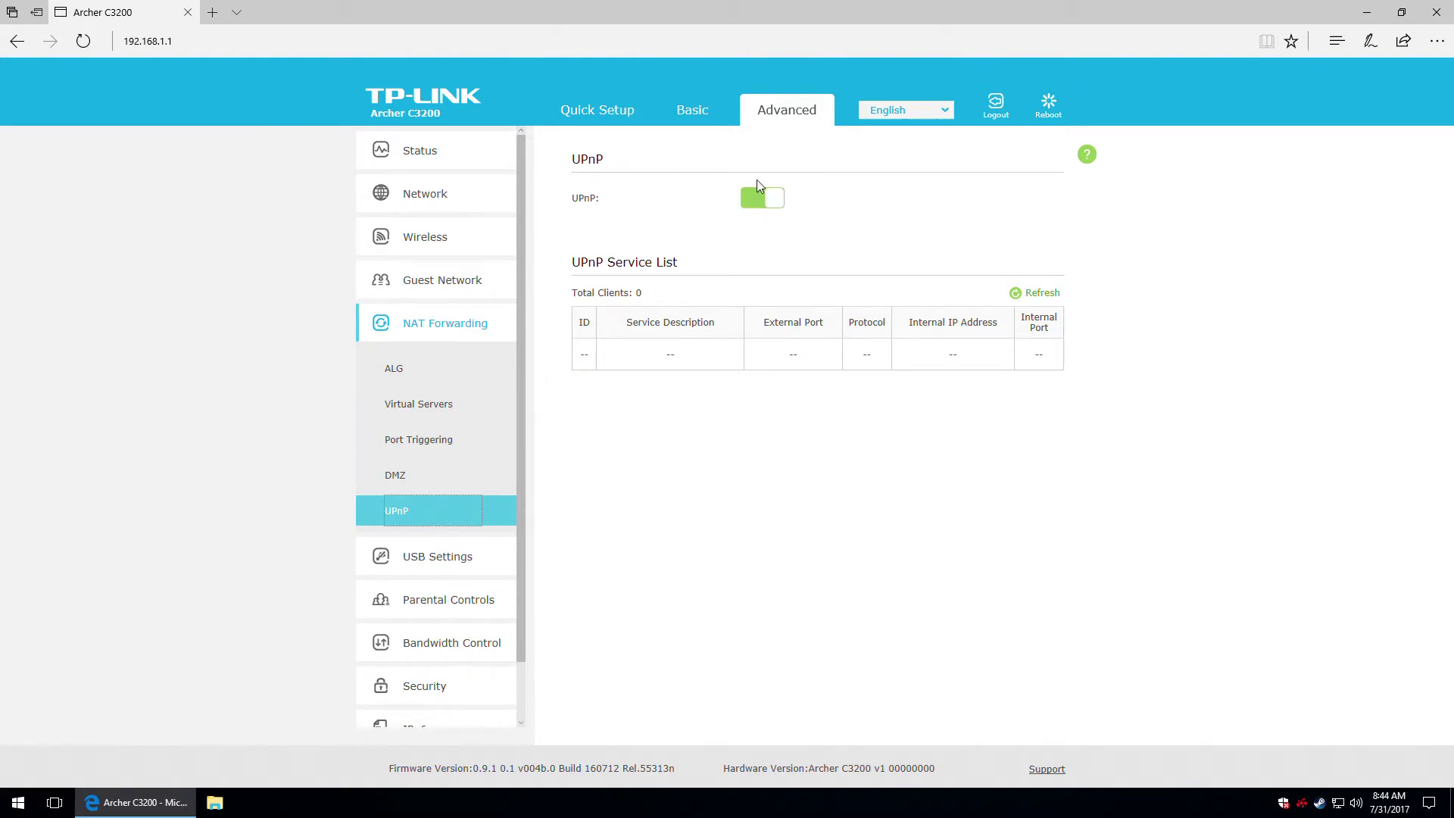
left_click(421, 406)
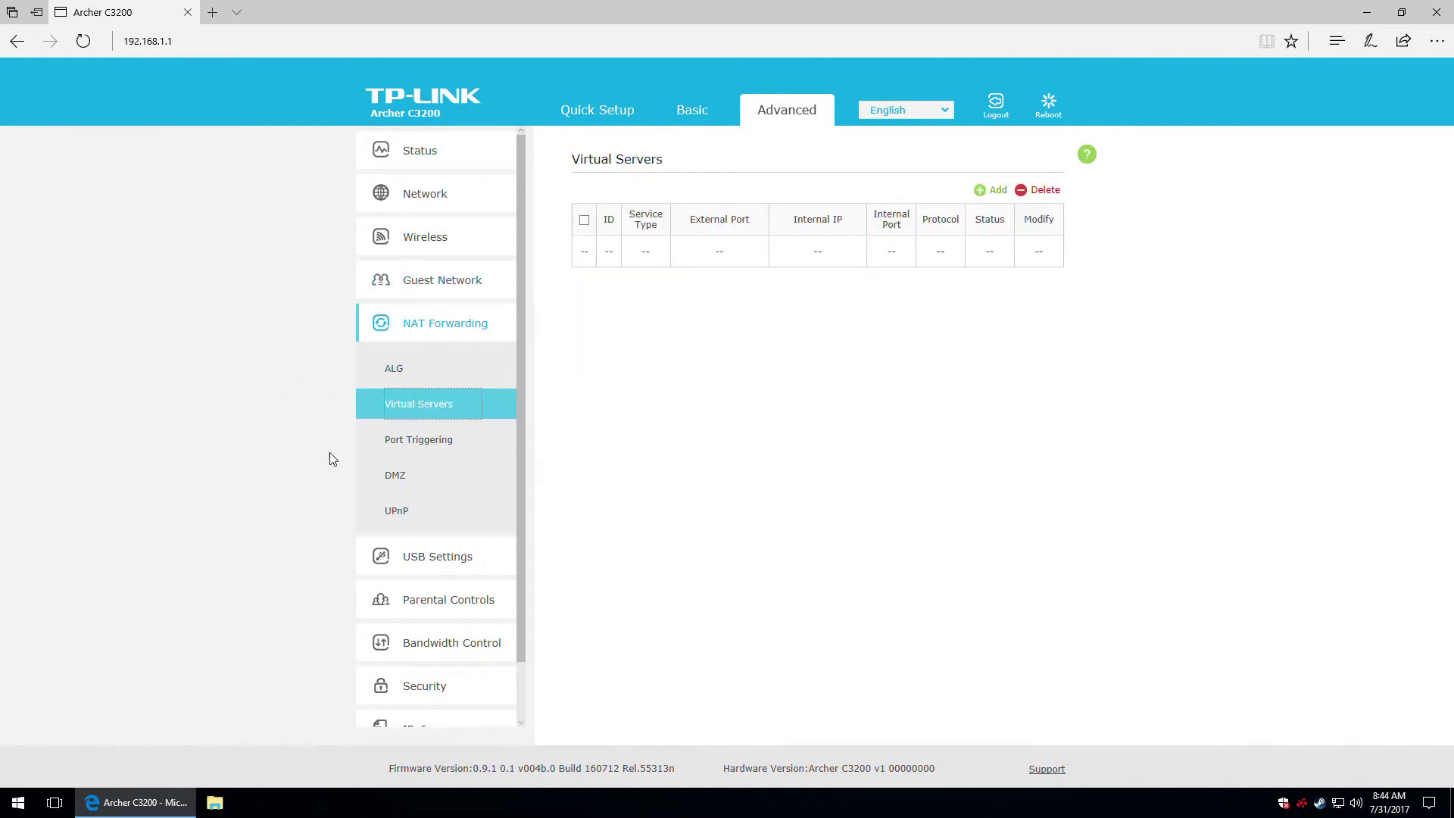
View the USB Device Settings page listing the 7.5 GB sda1 volume with 7.3 GB free
left_click(420, 561)
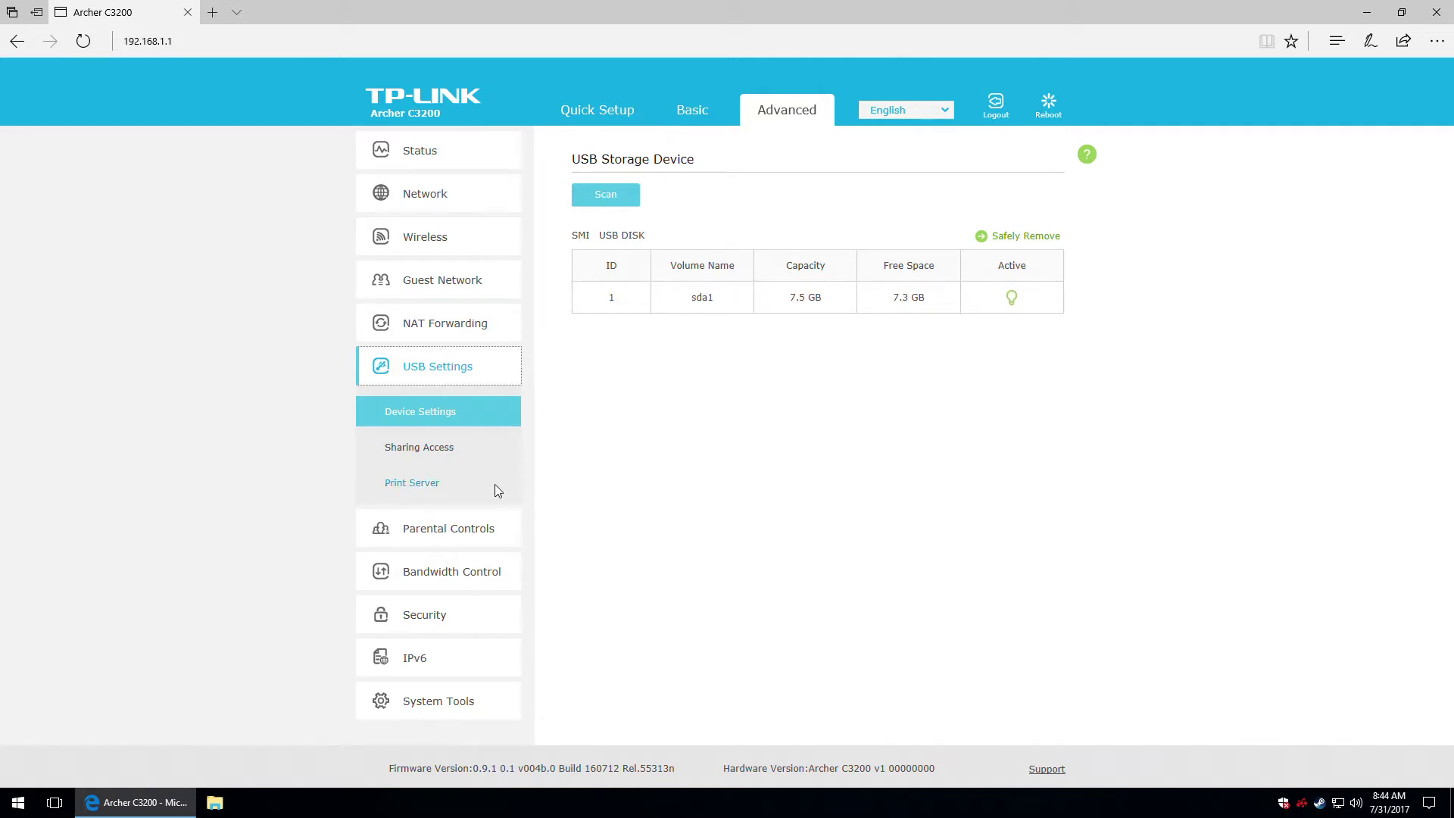
On Sharing Access, select Use New Account, then revert to Use Default Account
left_click(396, 450)
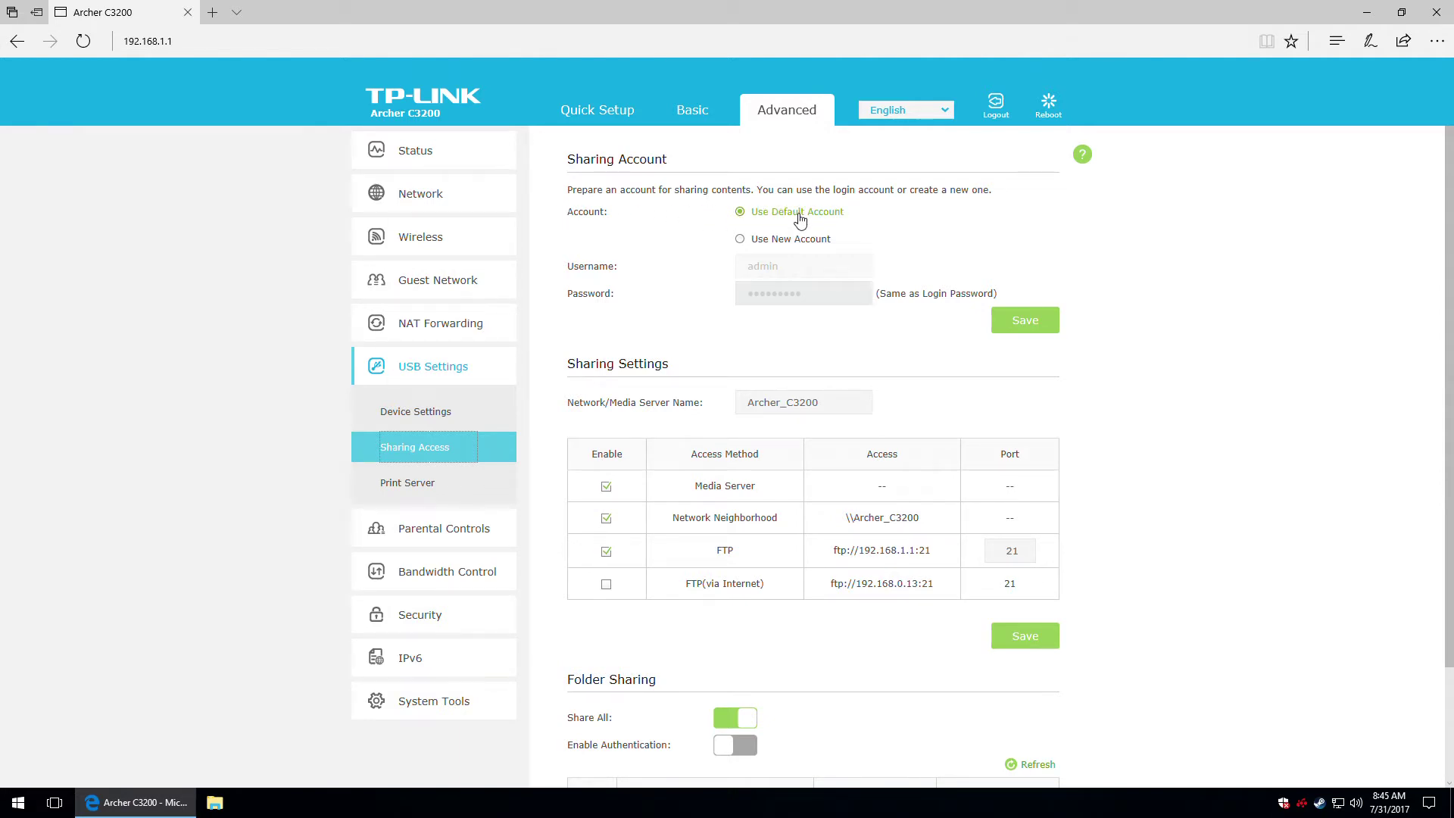
left_click(770, 244)
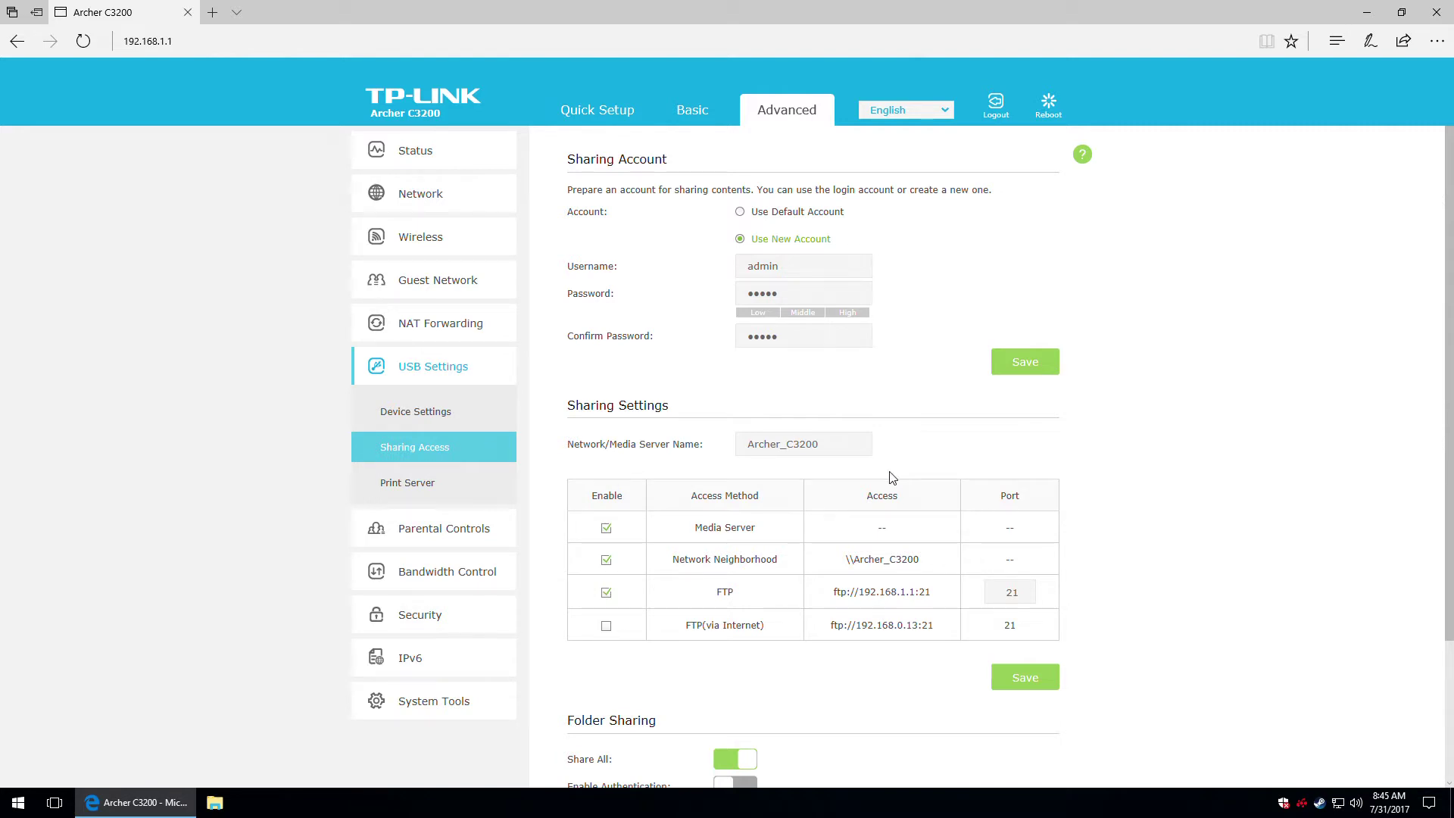
left_click(764, 215)
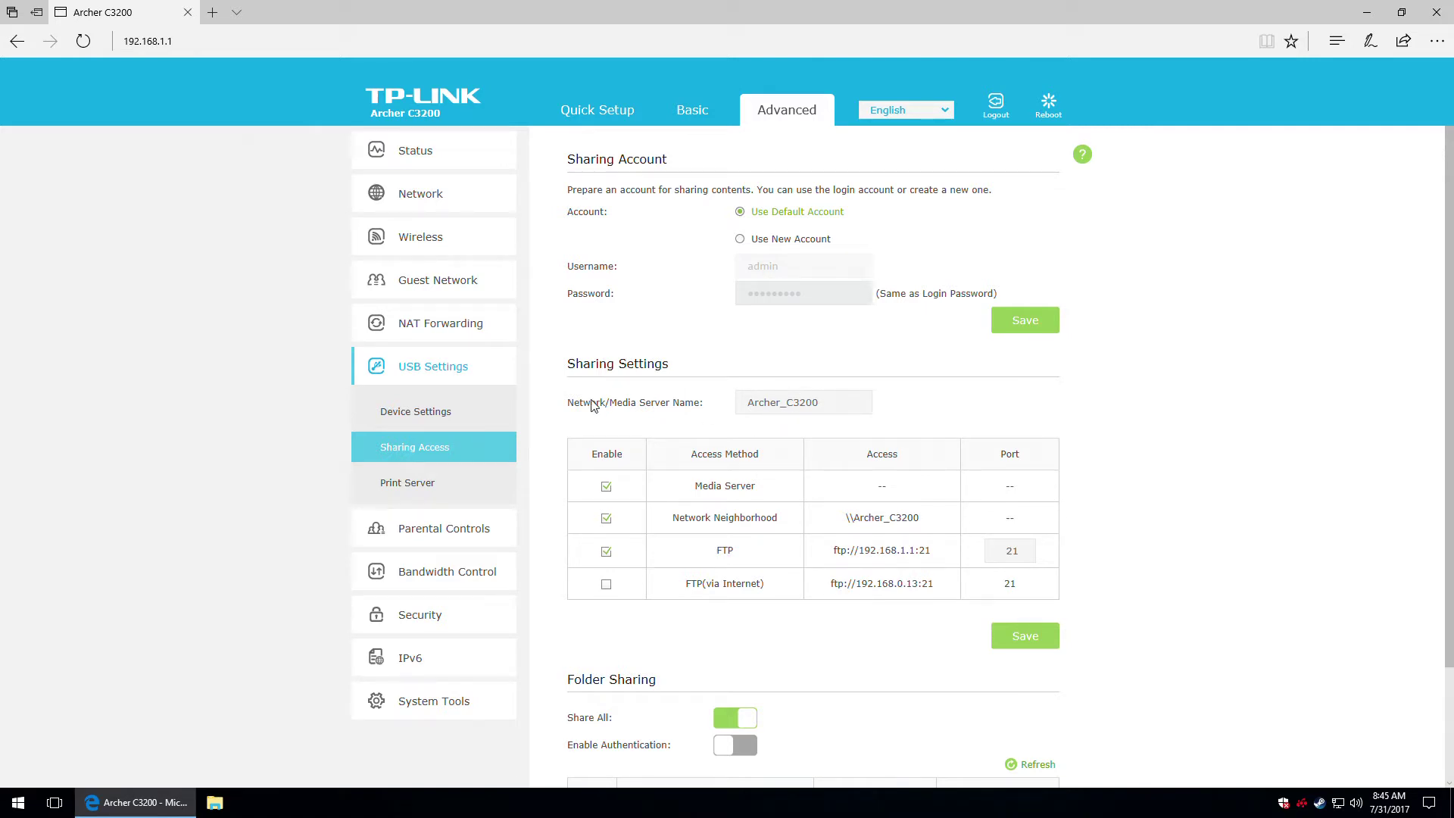
Inspect the C3200 media server name and the FTP port 21
double_click(821, 403)
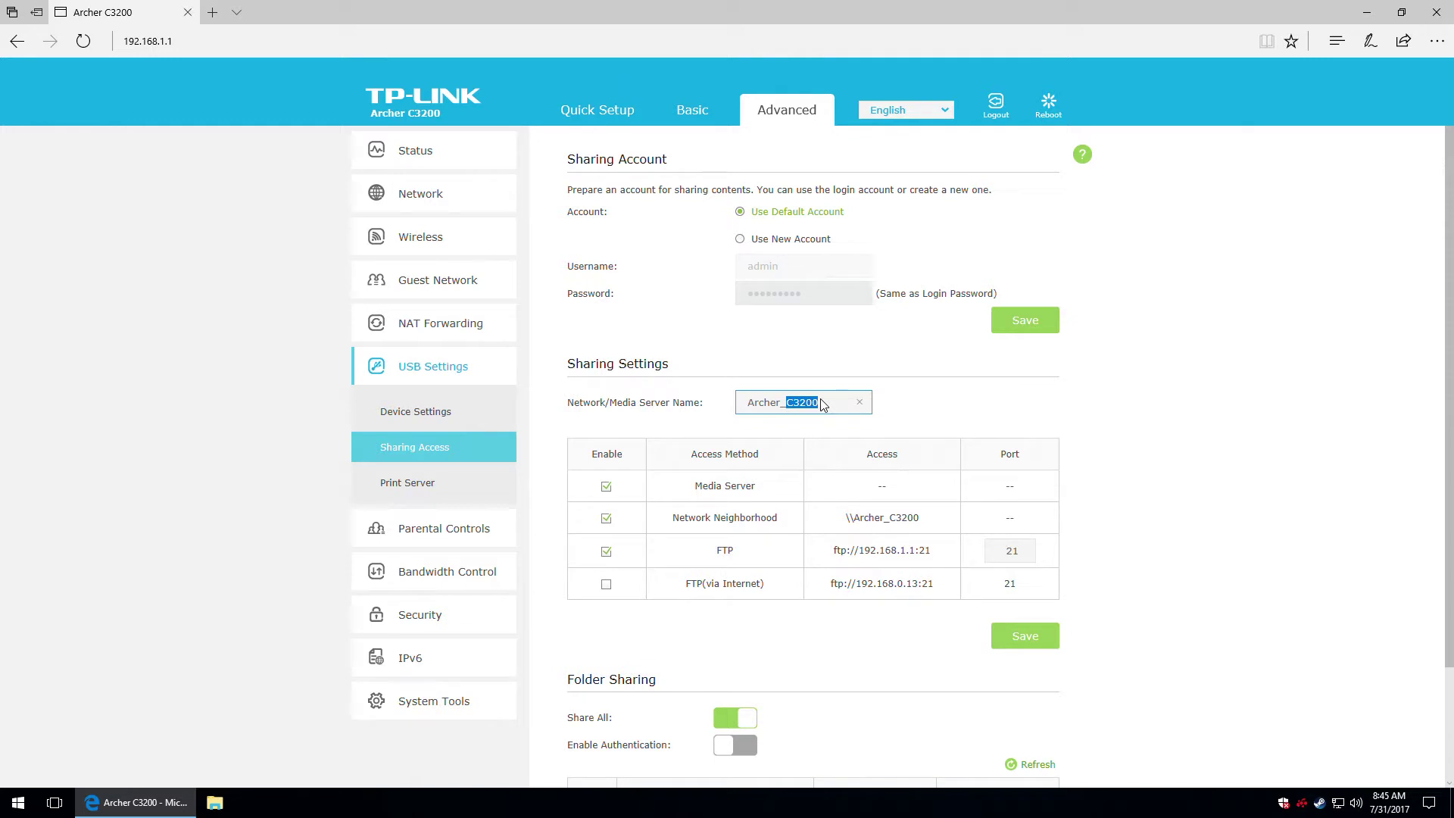
scroll(822, 405, "down", 2)
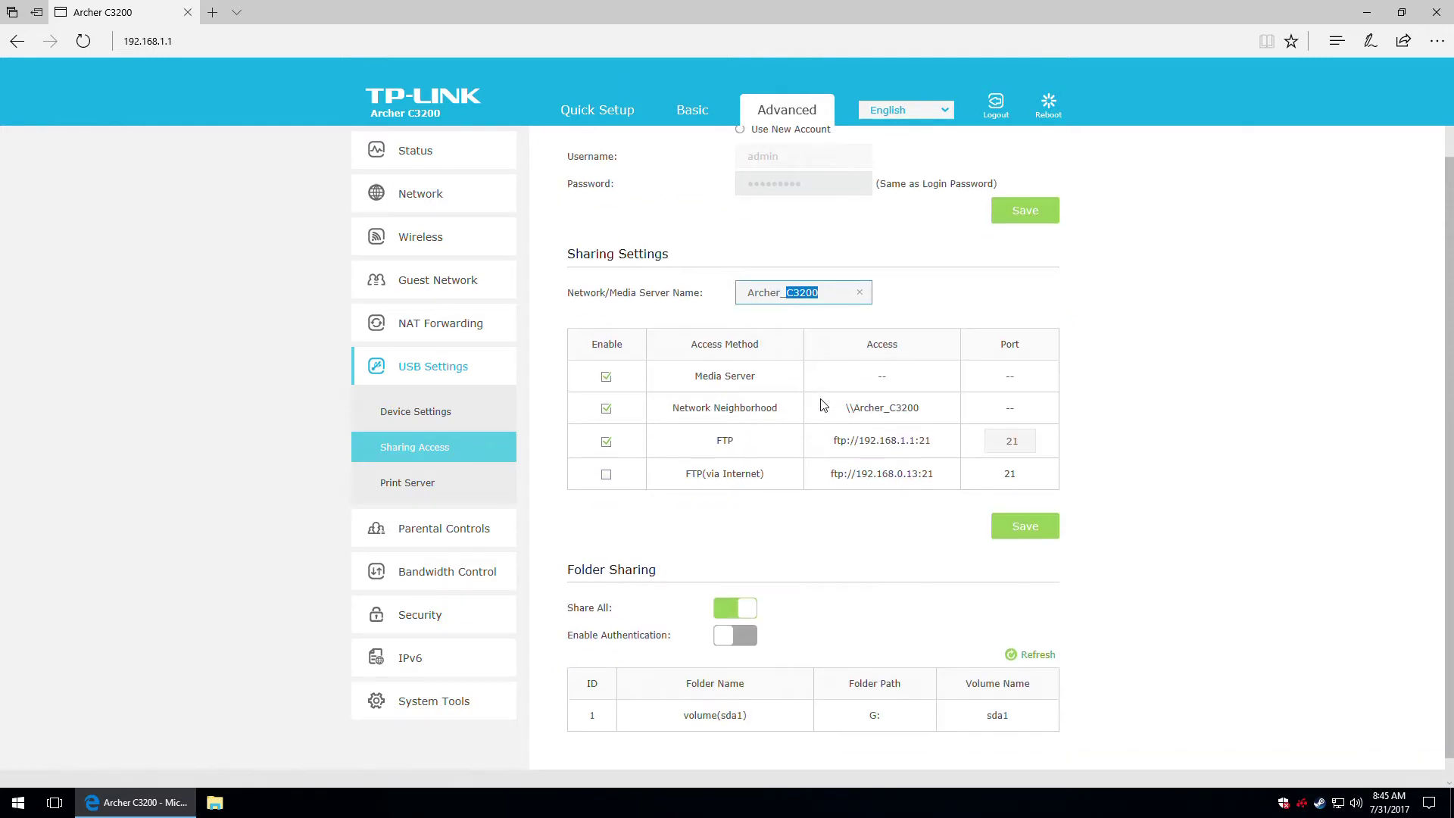
left_click(715, 377)
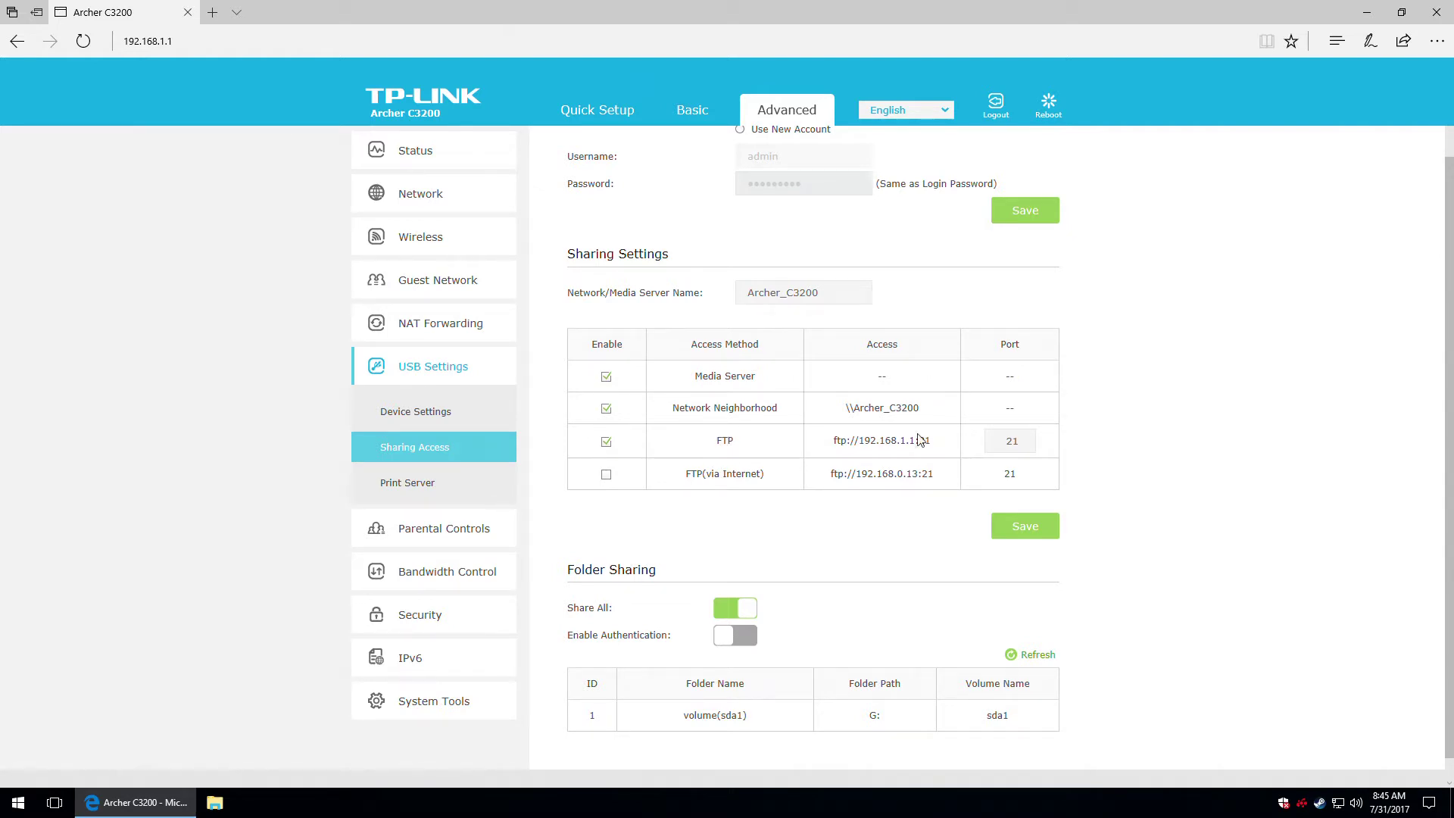
left_click(1021, 440)
Turn on Enable Authentication for Folder Sharing, then go to the Print Server page
scroll(741, 559, "down", 1)
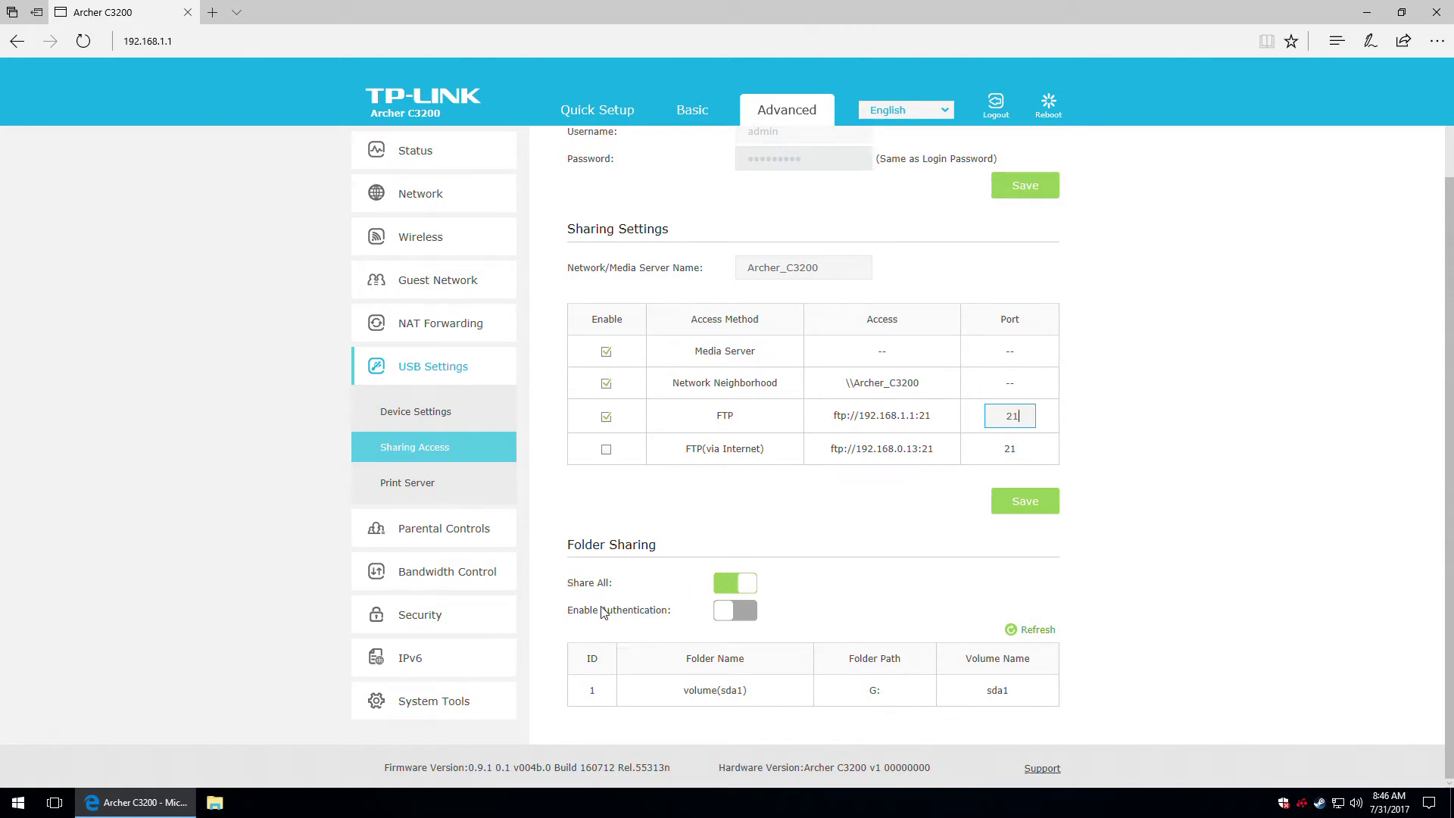
left_click(739, 609)
scroll(706, 633, "down", 1)
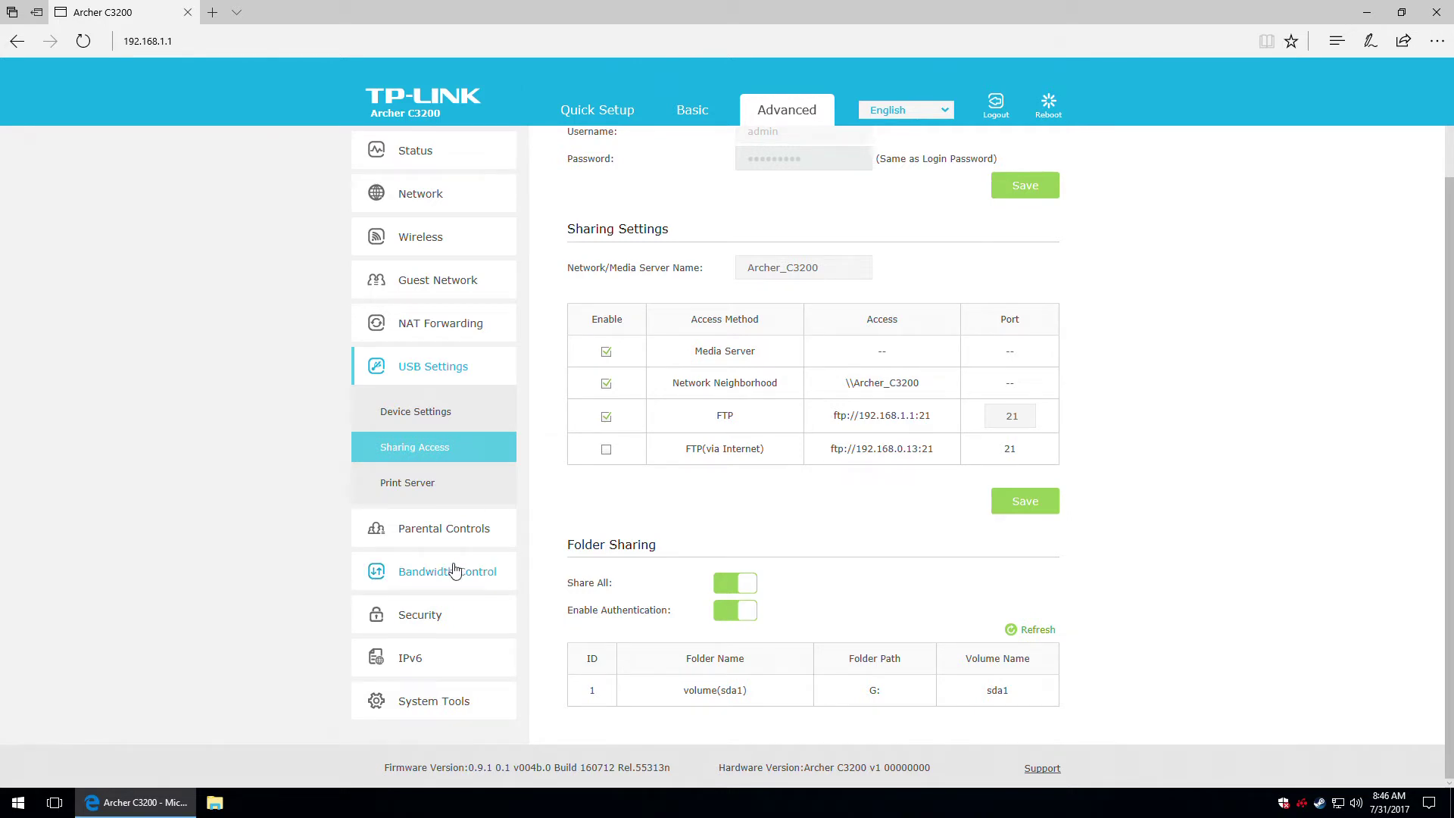
left_click(395, 484)
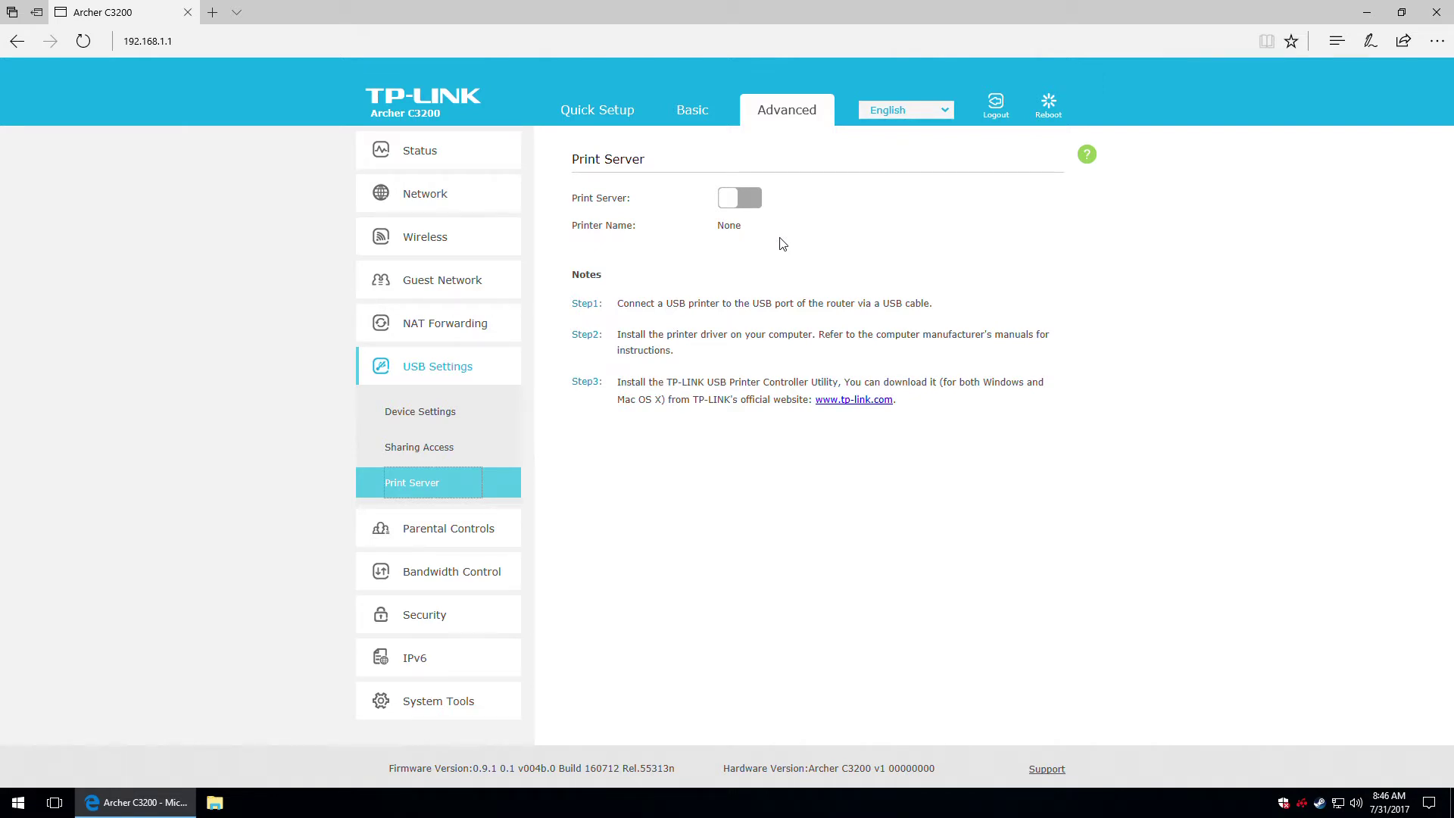
Remove all three blacklisted keywords from Parental Controls, including 'xxx', save, and go to Bandwidth Control
left_click(437, 530)
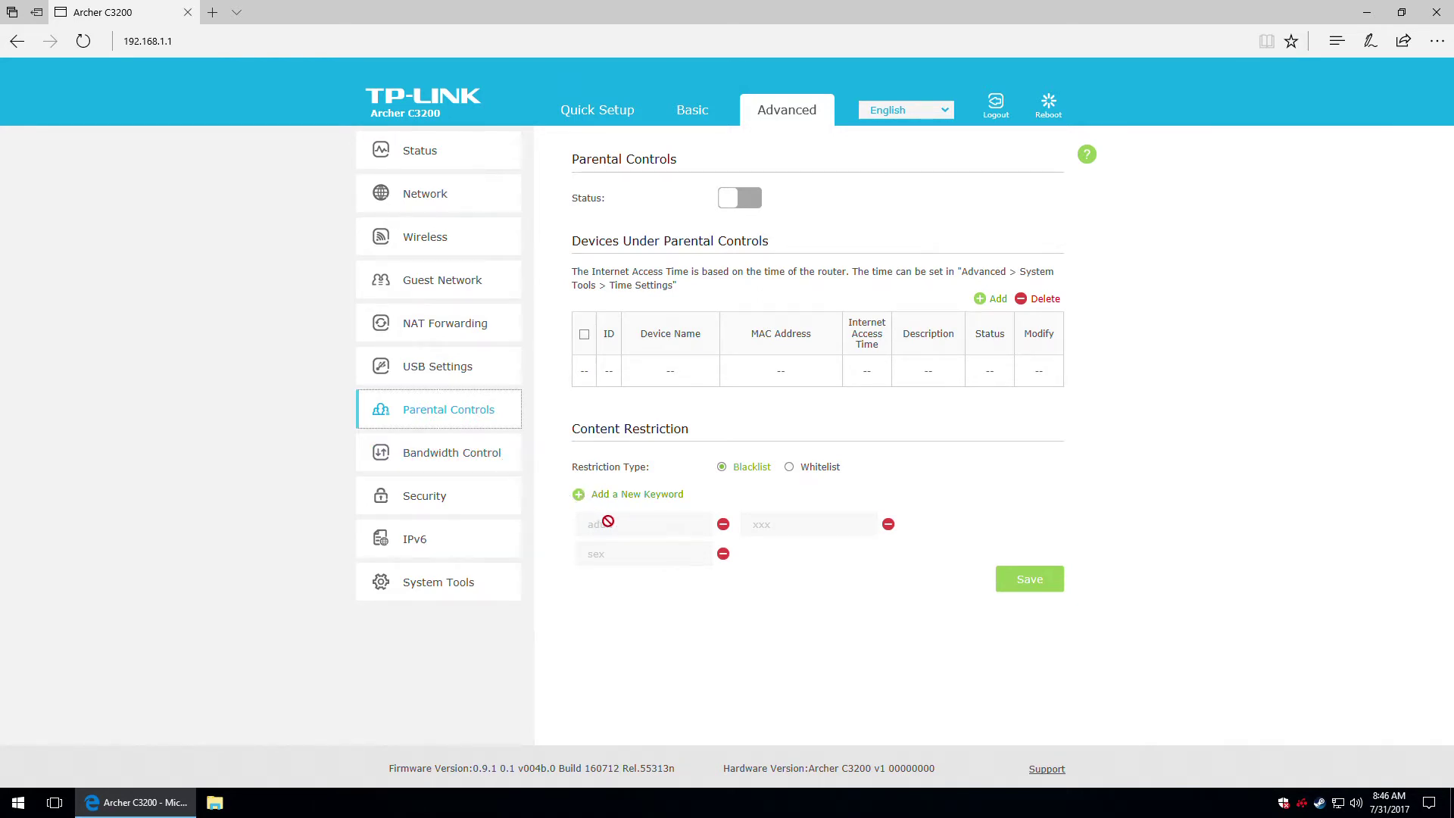
left_click(724, 524)
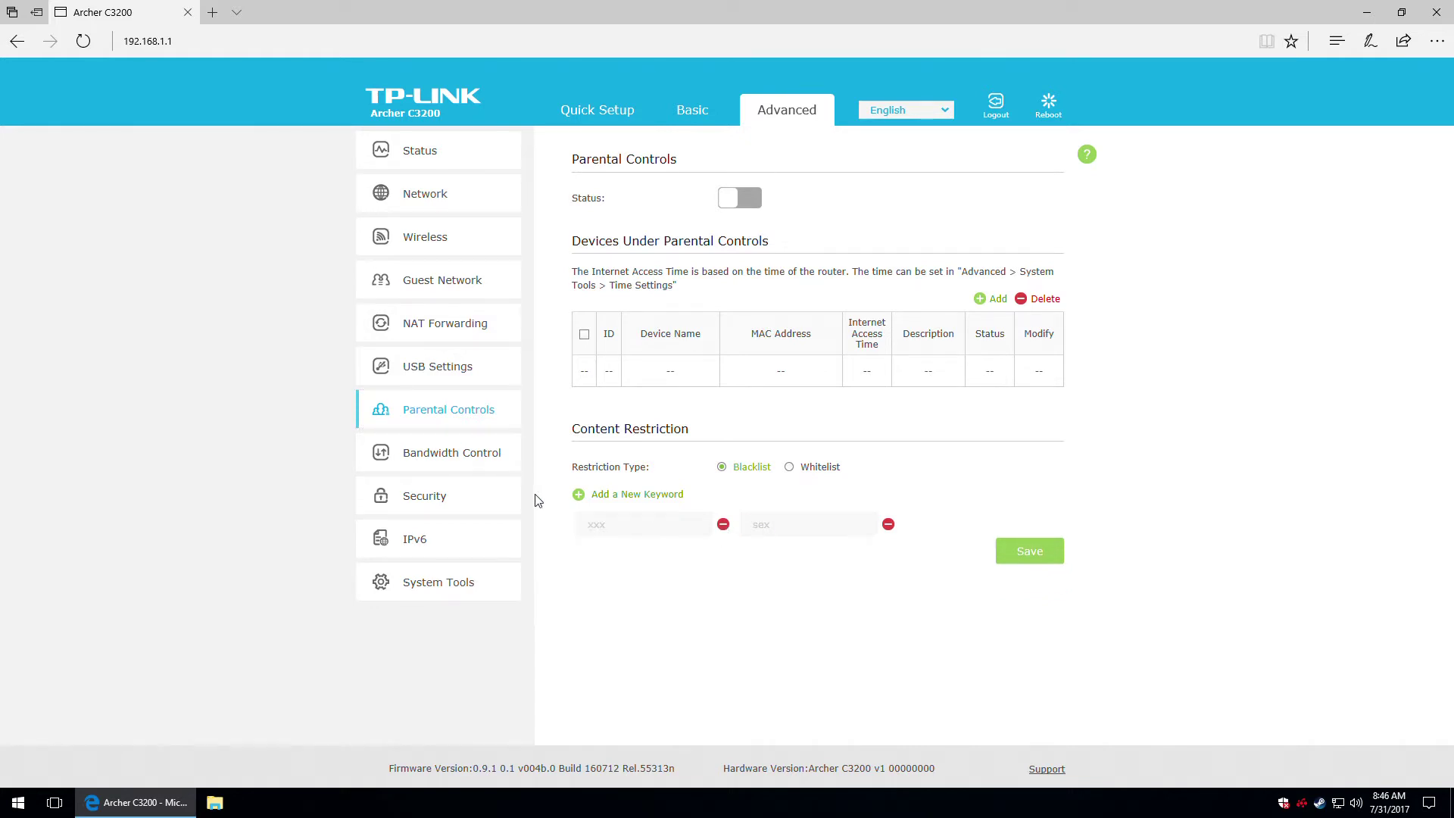
left_click(724, 524)
left_click(723, 526)
left_click(1040, 522)
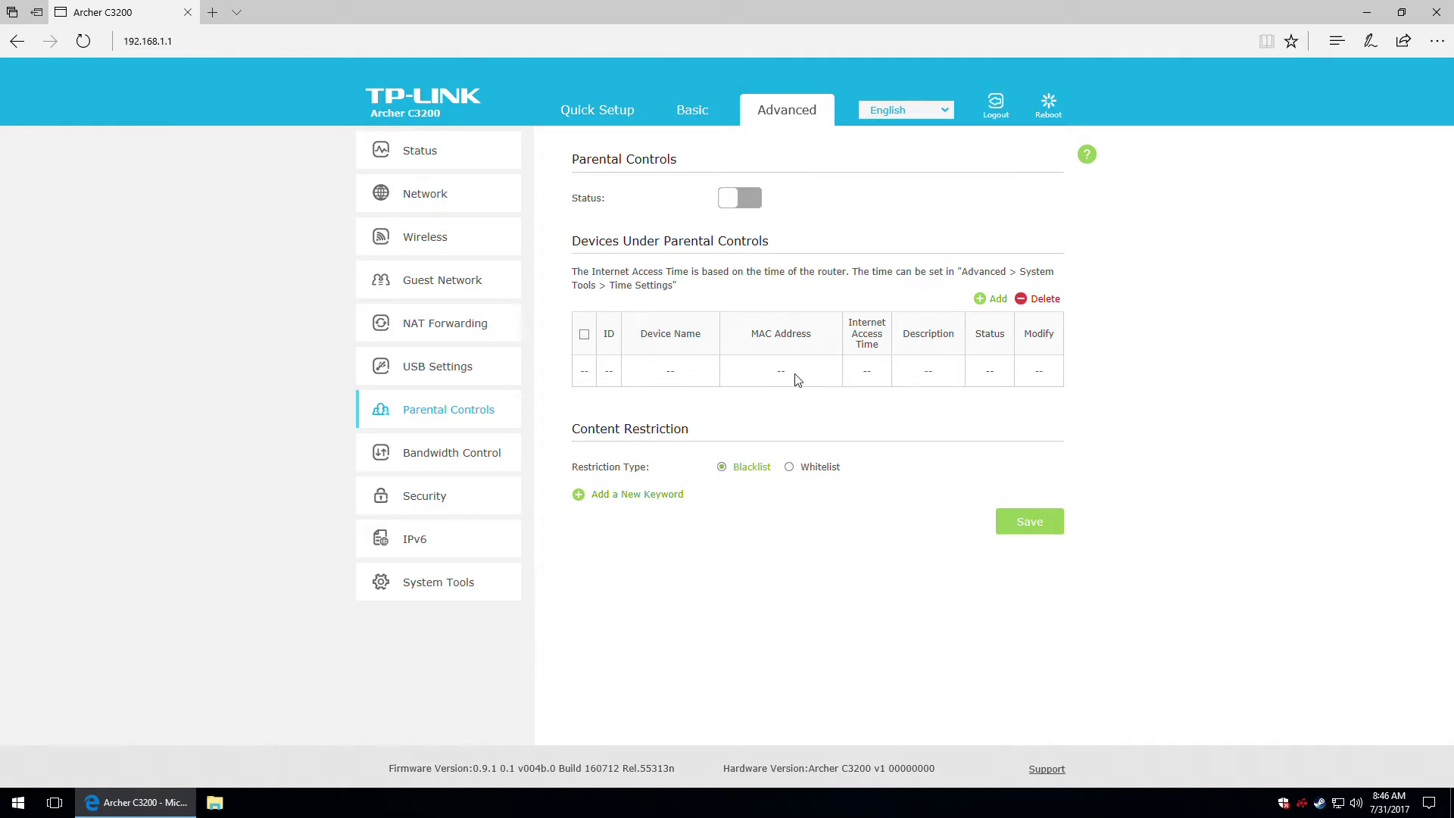
left_click(409, 457)
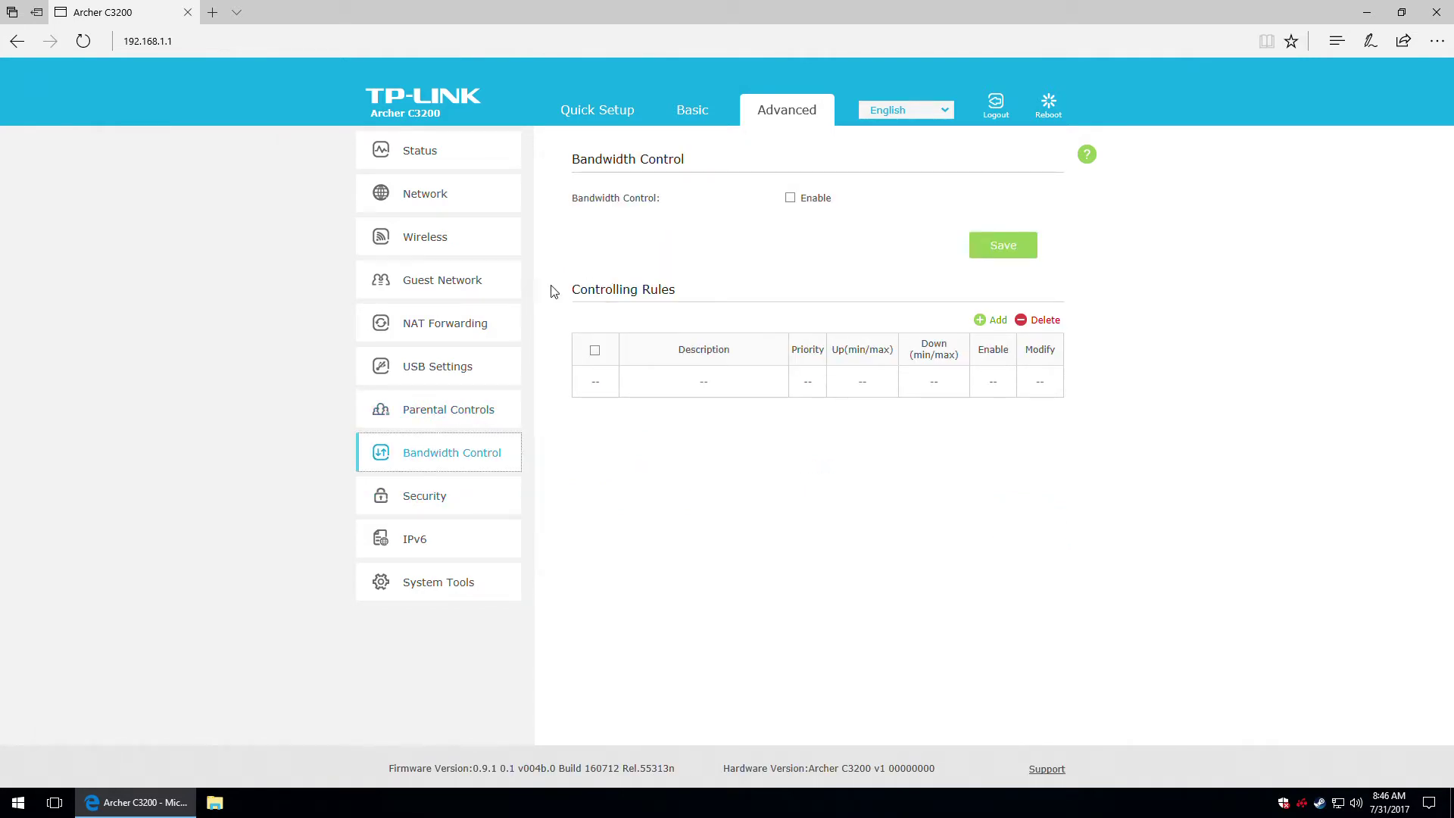
Tick Enable for Bandwidth Control and place the cursor in Total Upstream Bandwidth
left_click(792, 201)
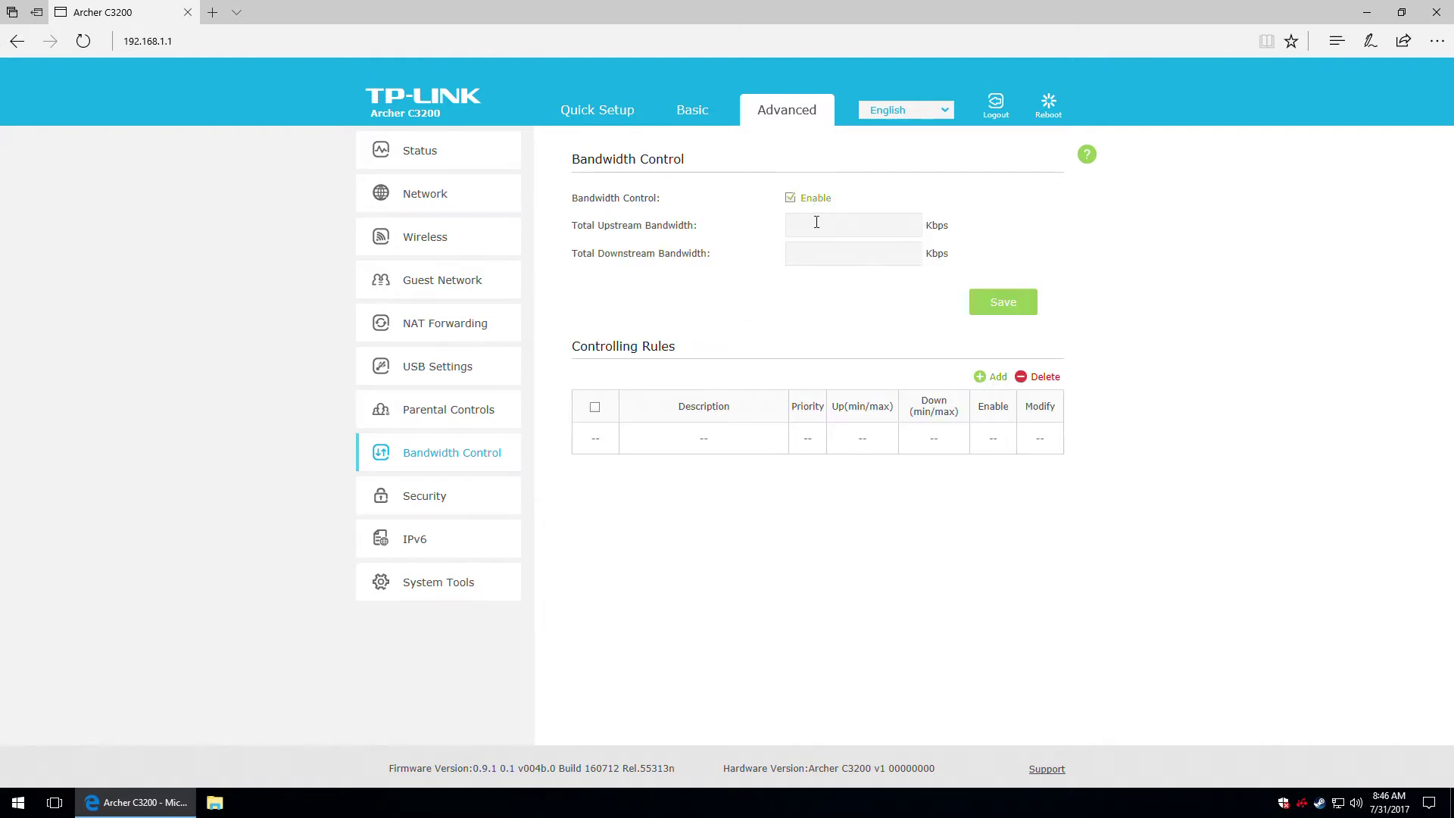
left_click(816, 222)
left_click(764, 226)
Add a new controlling rule and click into its start and end IP Range fields
left_click(983, 377)
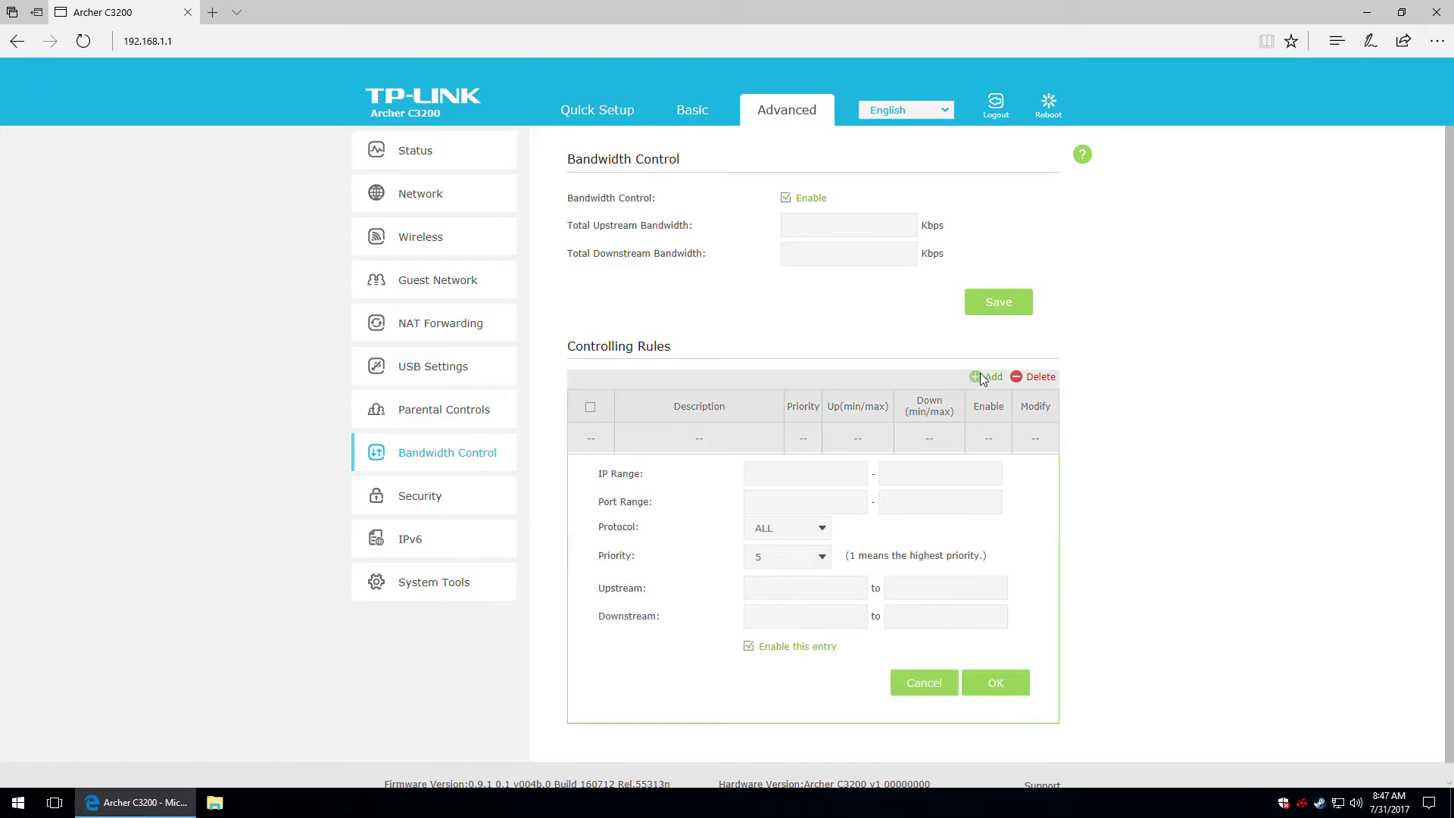
left_click(778, 471)
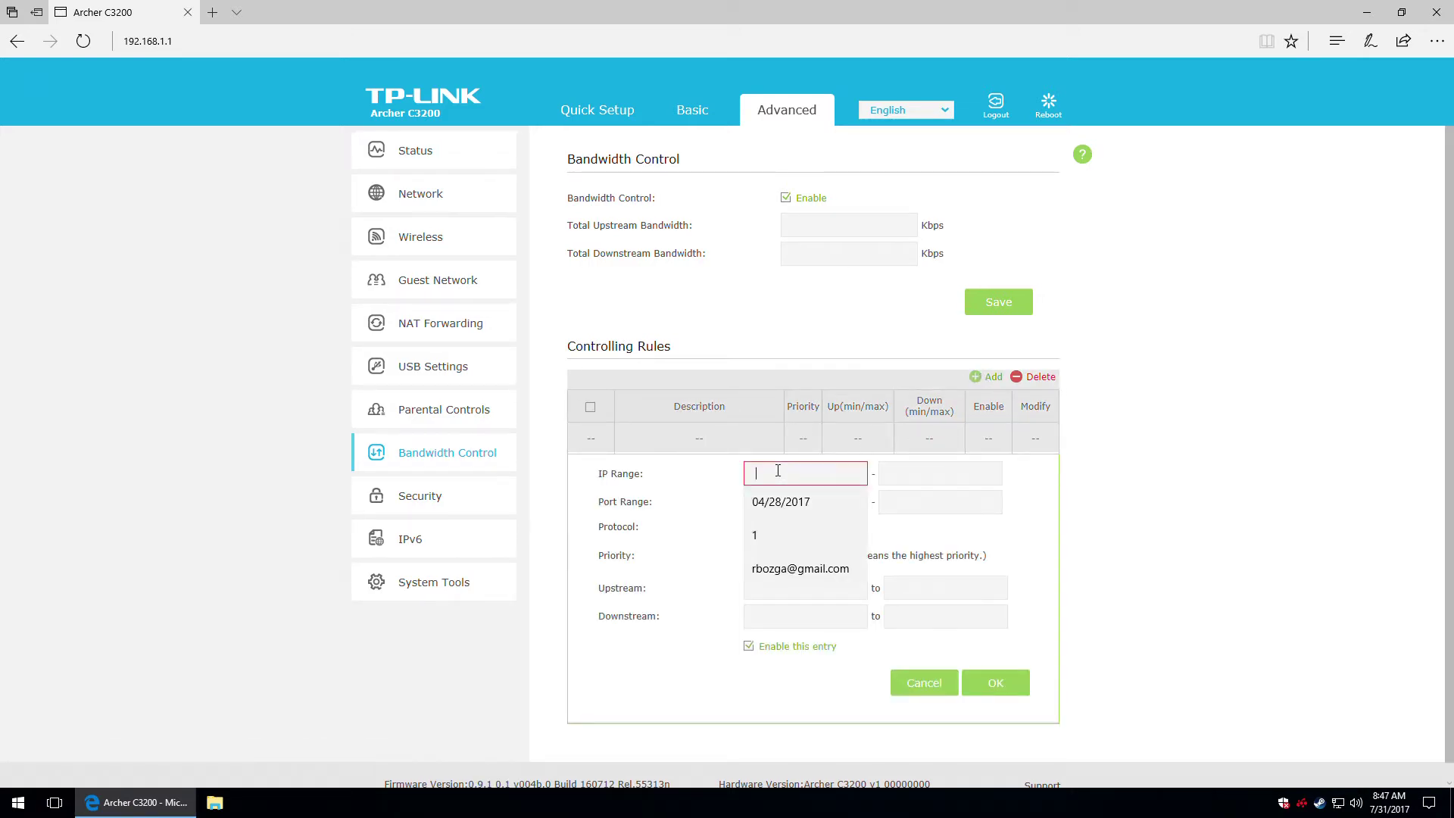
left_click(957, 468)
left_click(1079, 470)
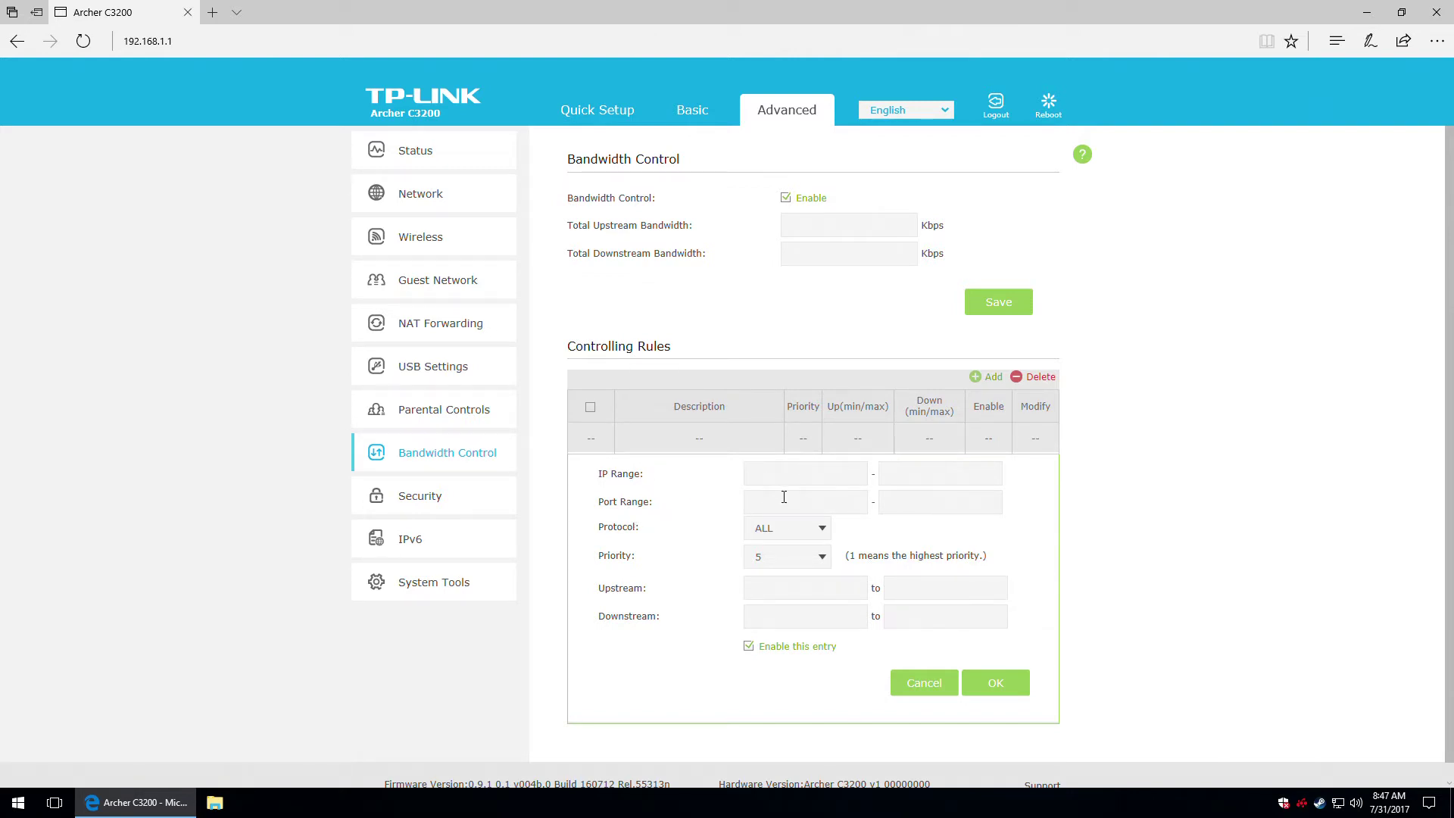
Open the Protocol and Priority dropdowns, leaving protocol ALL and priority 5
left_click(820, 528)
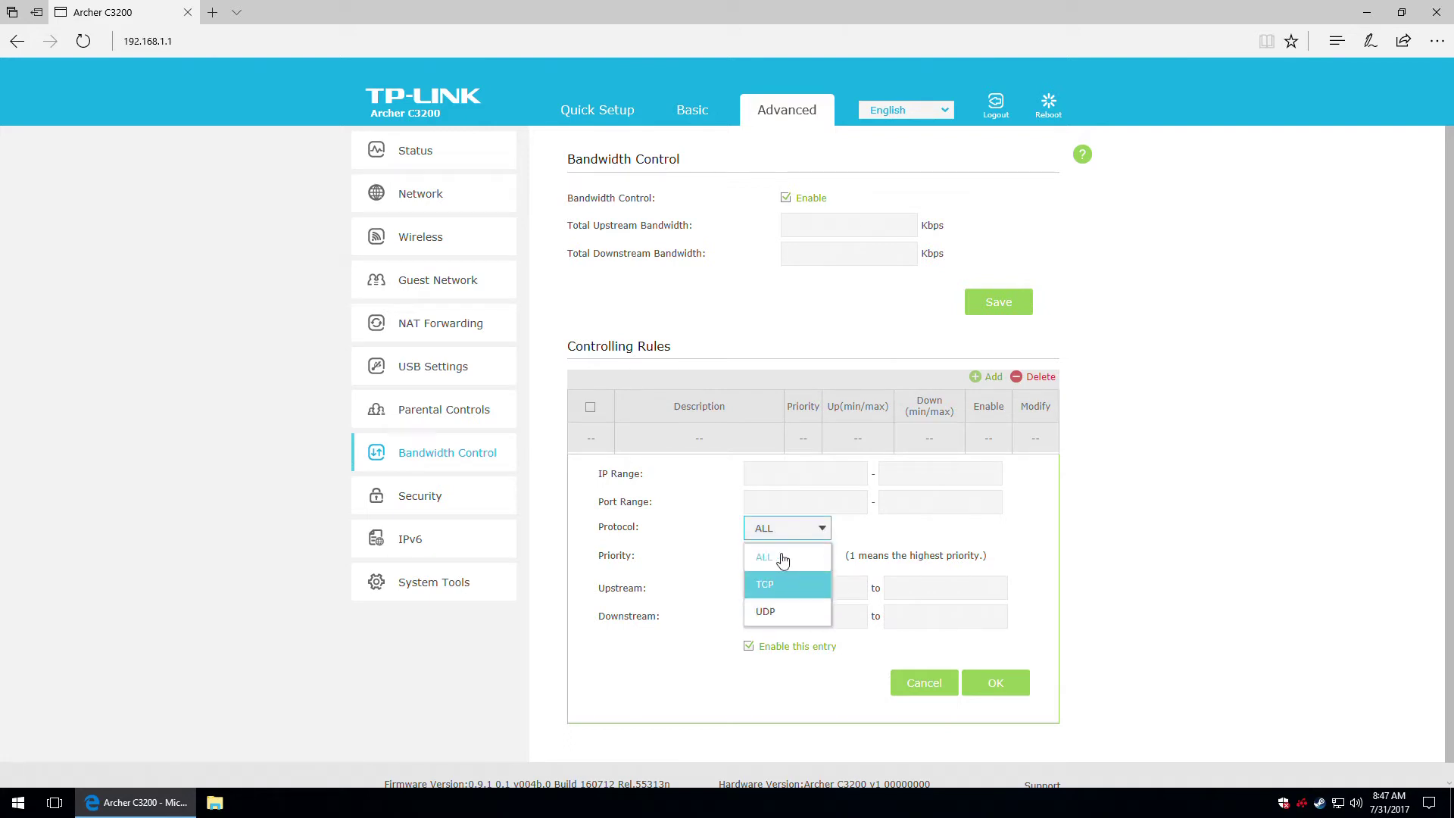
left_click(805, 523)
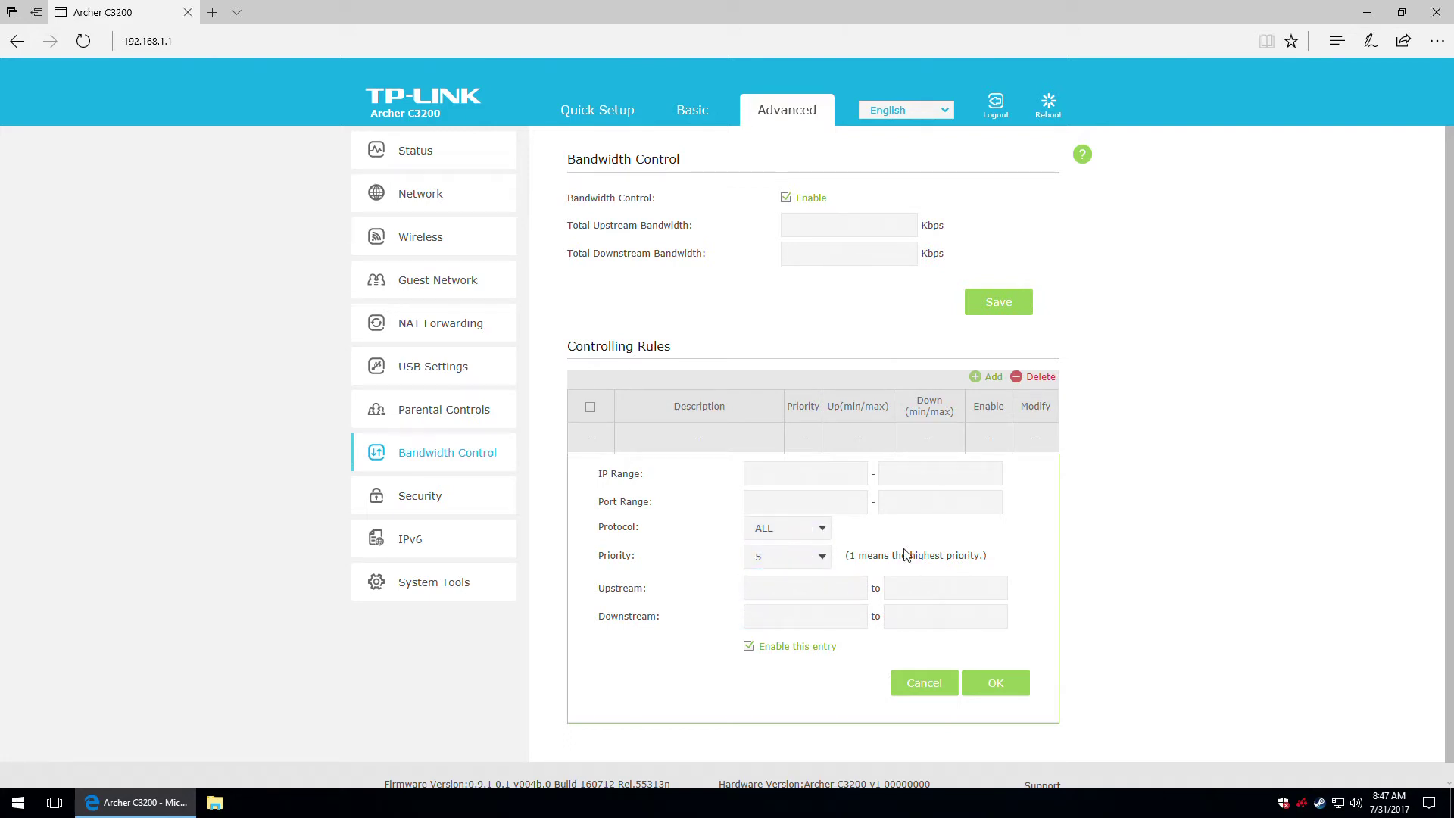
left_click(826, 557)
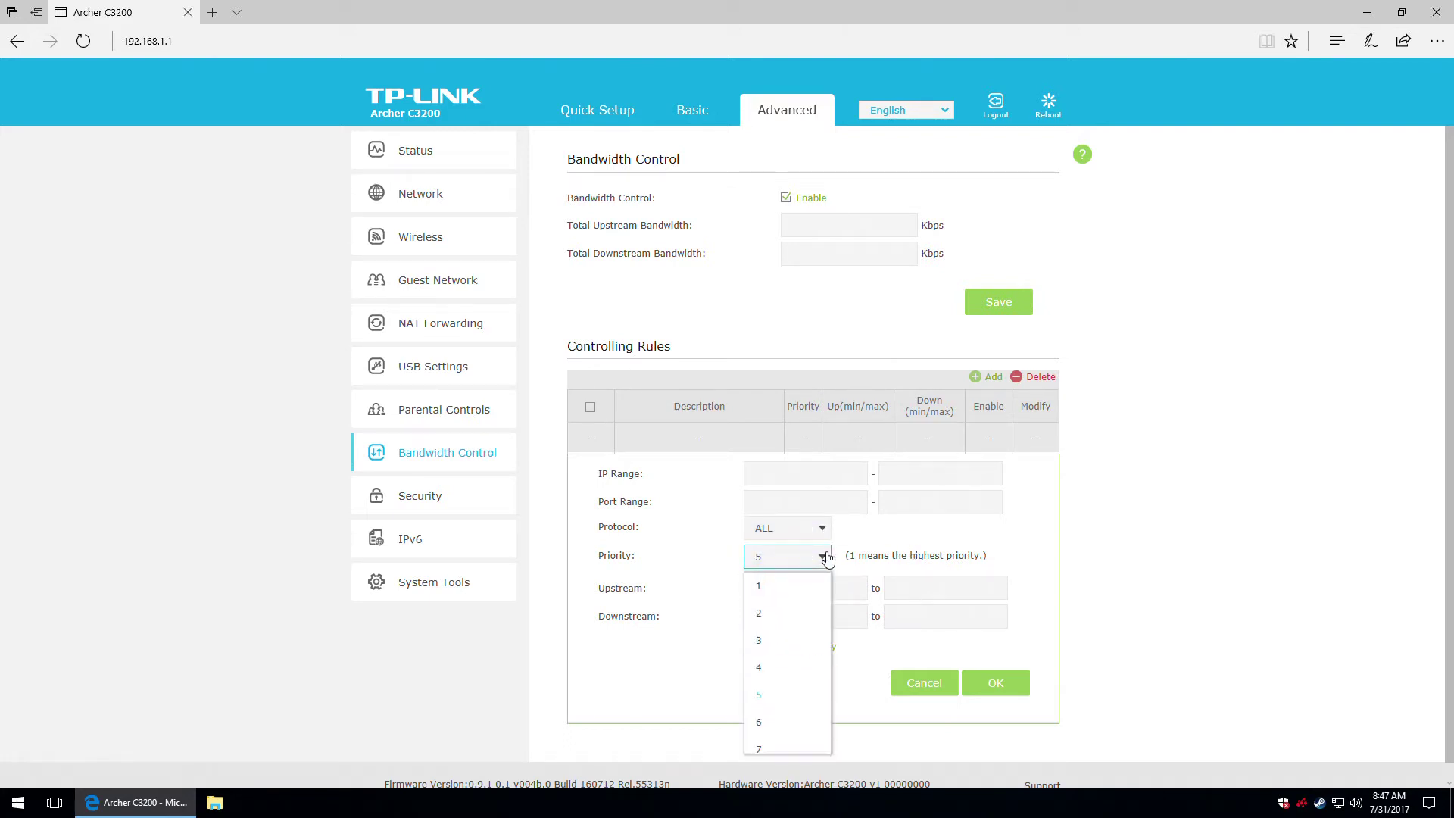
scroll(805, 629, "down", 1)
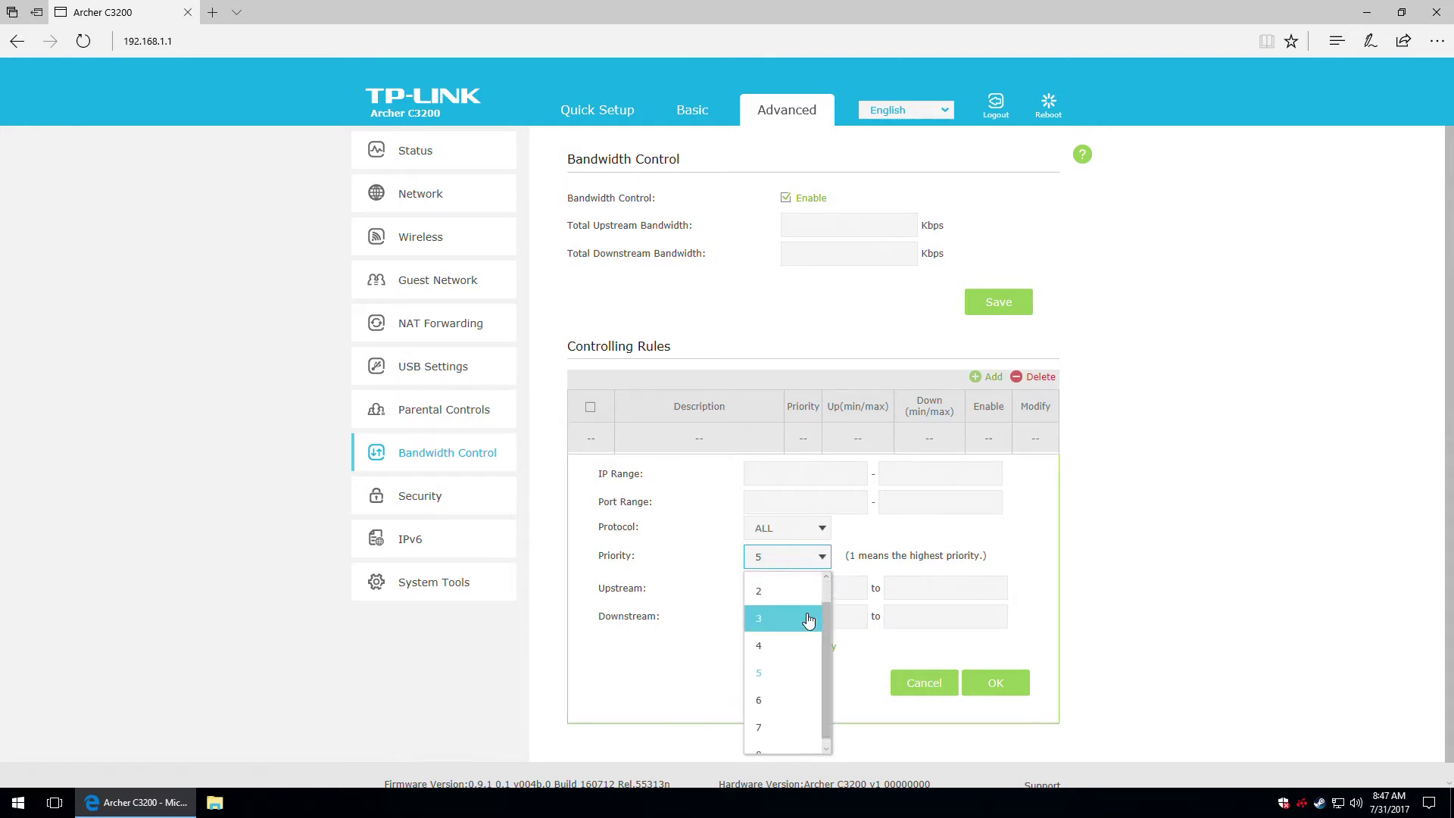
scroll(804, 623, "down", 1)
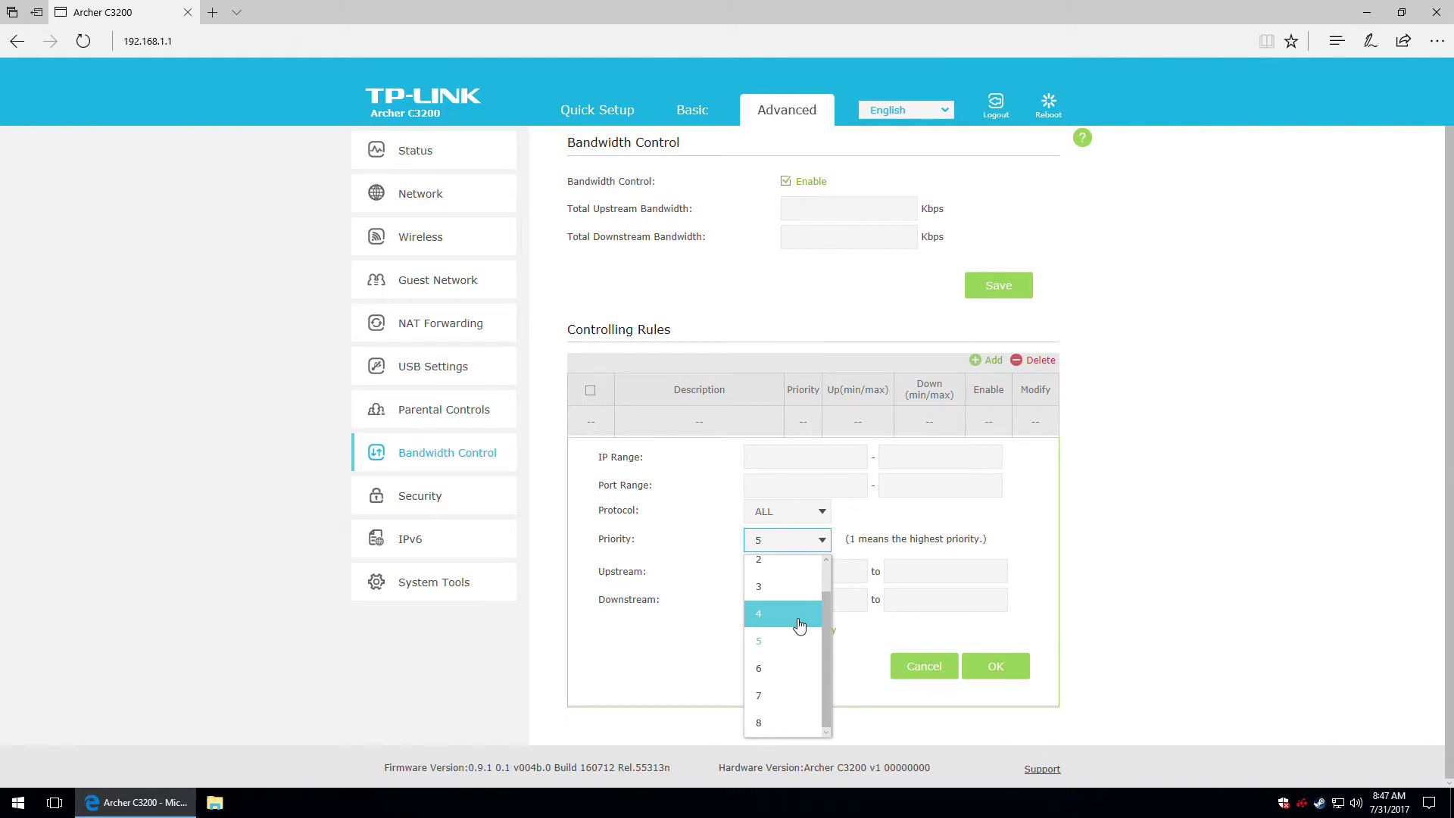
scroll(799, 625, "up", 1)
scroll(803, 623, "down", 1)
left_click(960, 523)
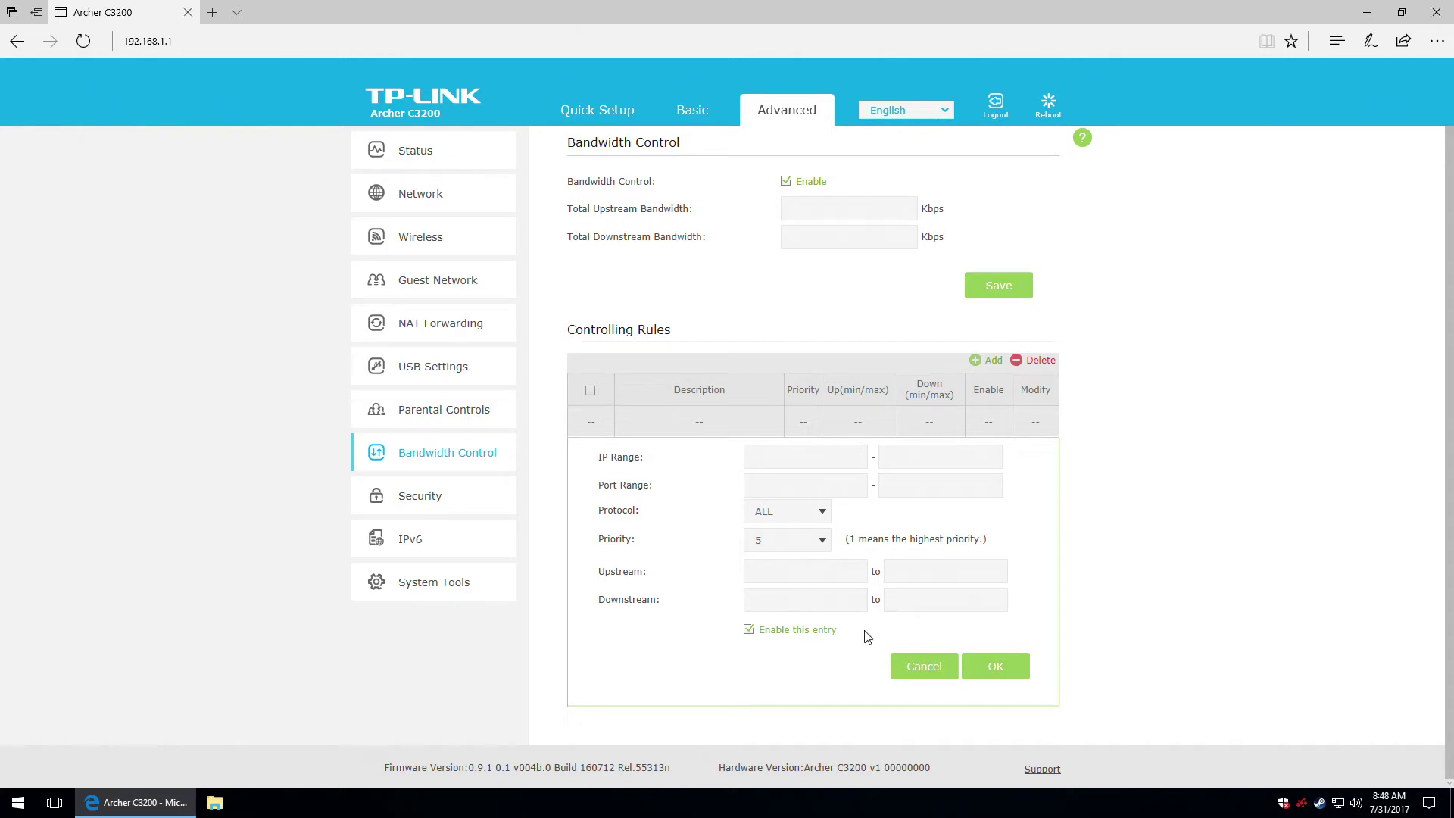
Discard the unfinished bandwidth control rule and turn on DoS Protection in Security settings
left_click(925, 670)
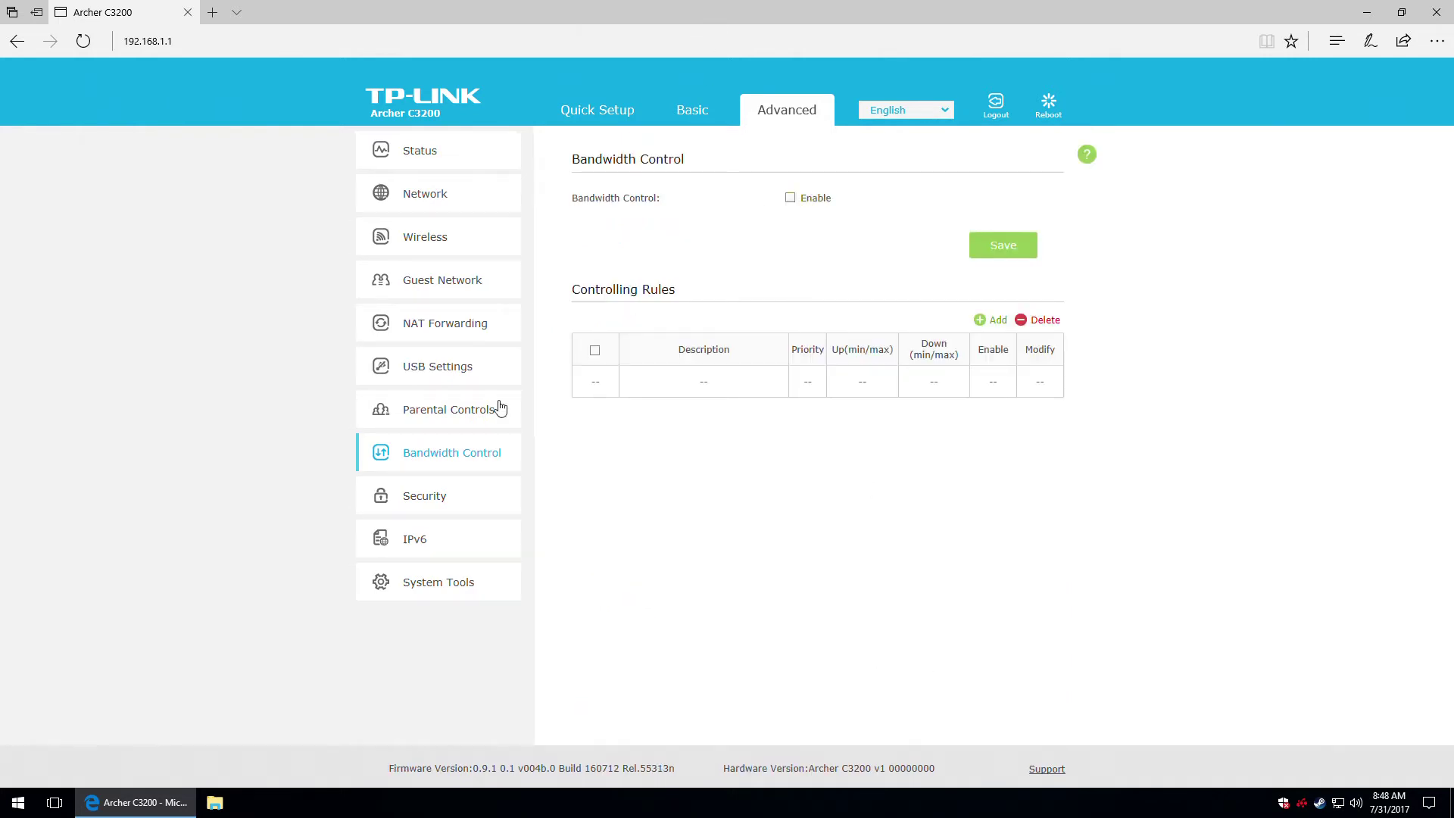
left_click(392, 504)
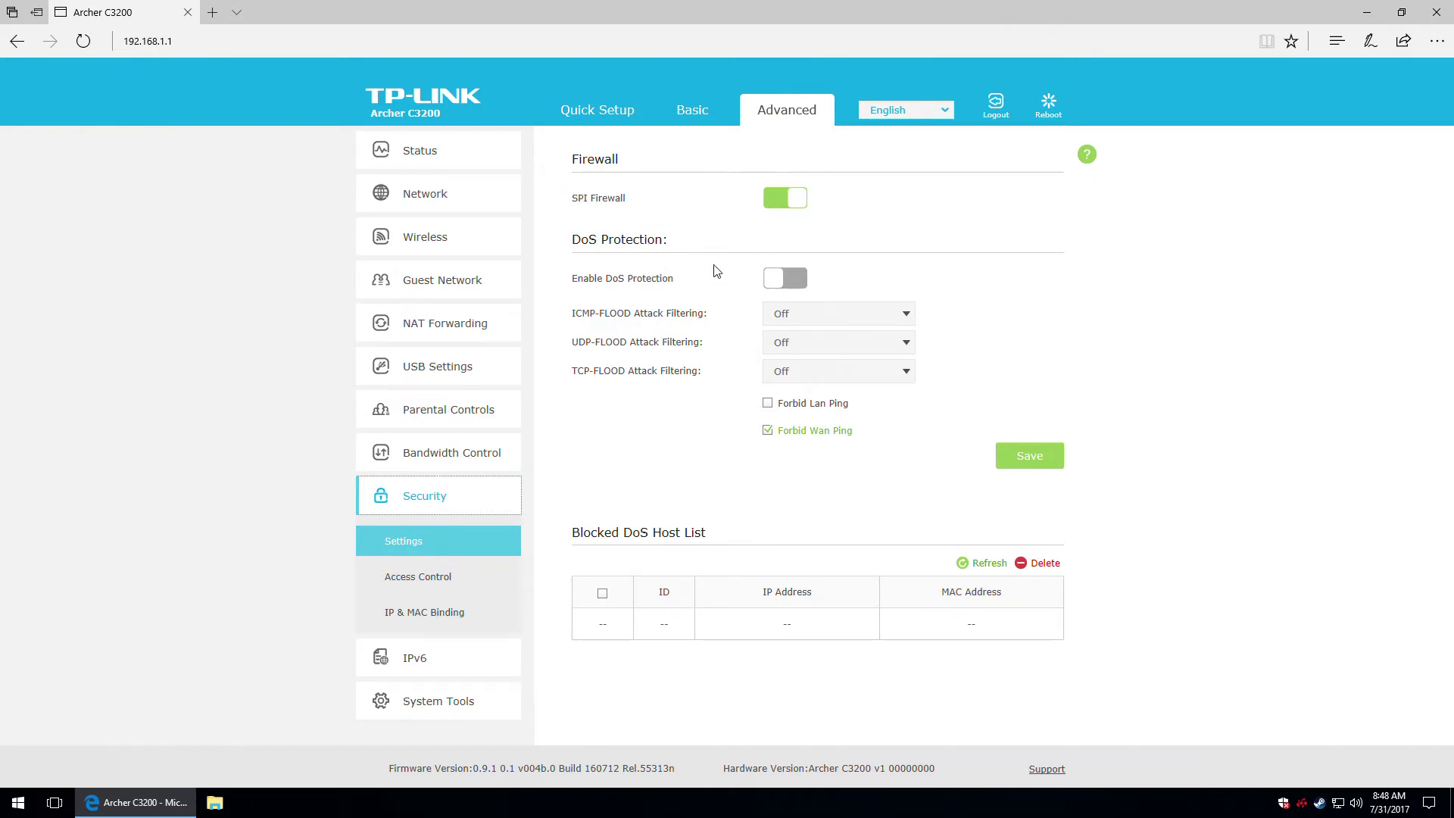
left_click(788, 275)
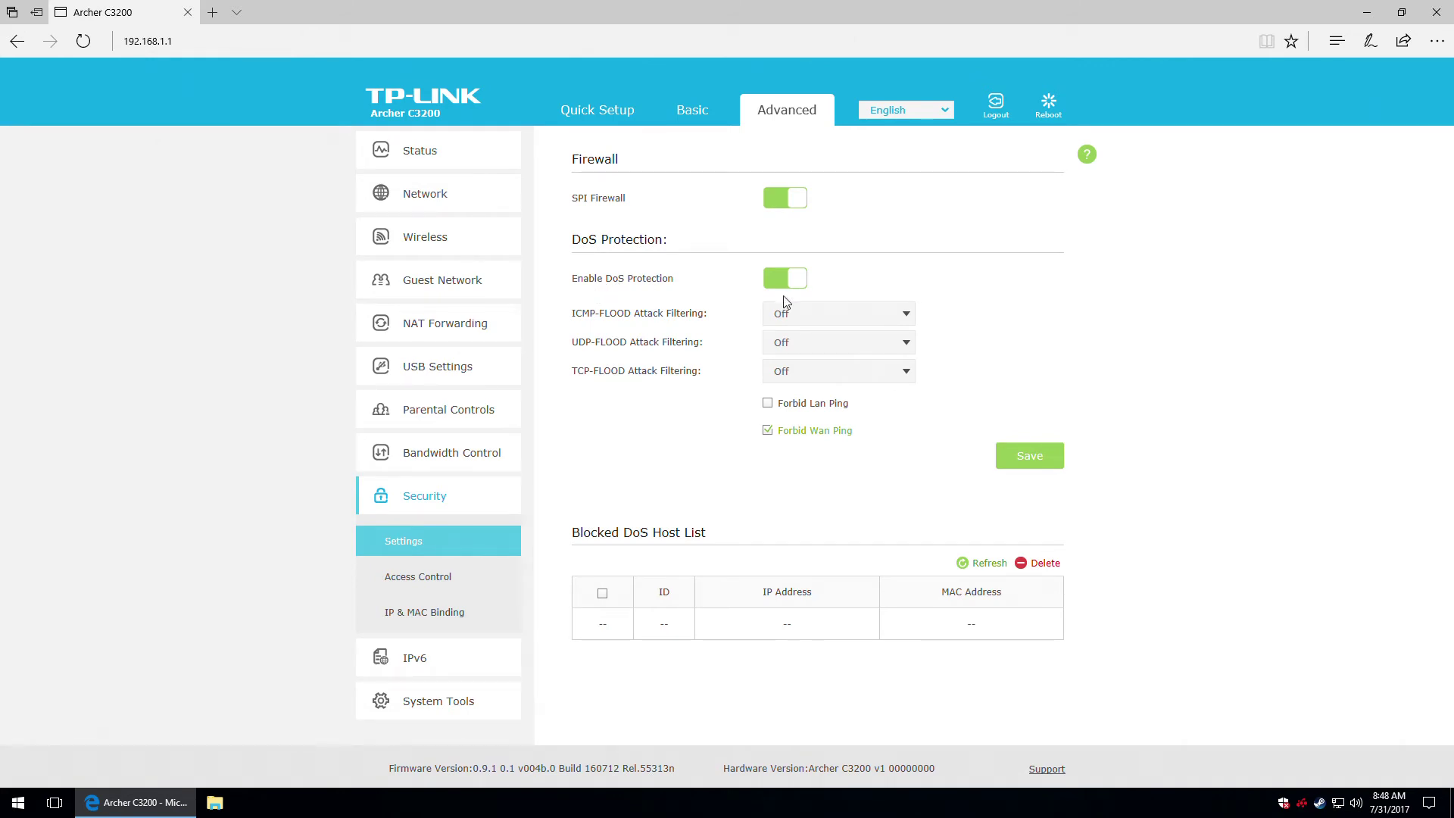
Review ICMP, UDP and TCP flood levels, keep TCP-FLOOD Off, allow LAN ping, then disable DoS Protection
left_click(890, 320)
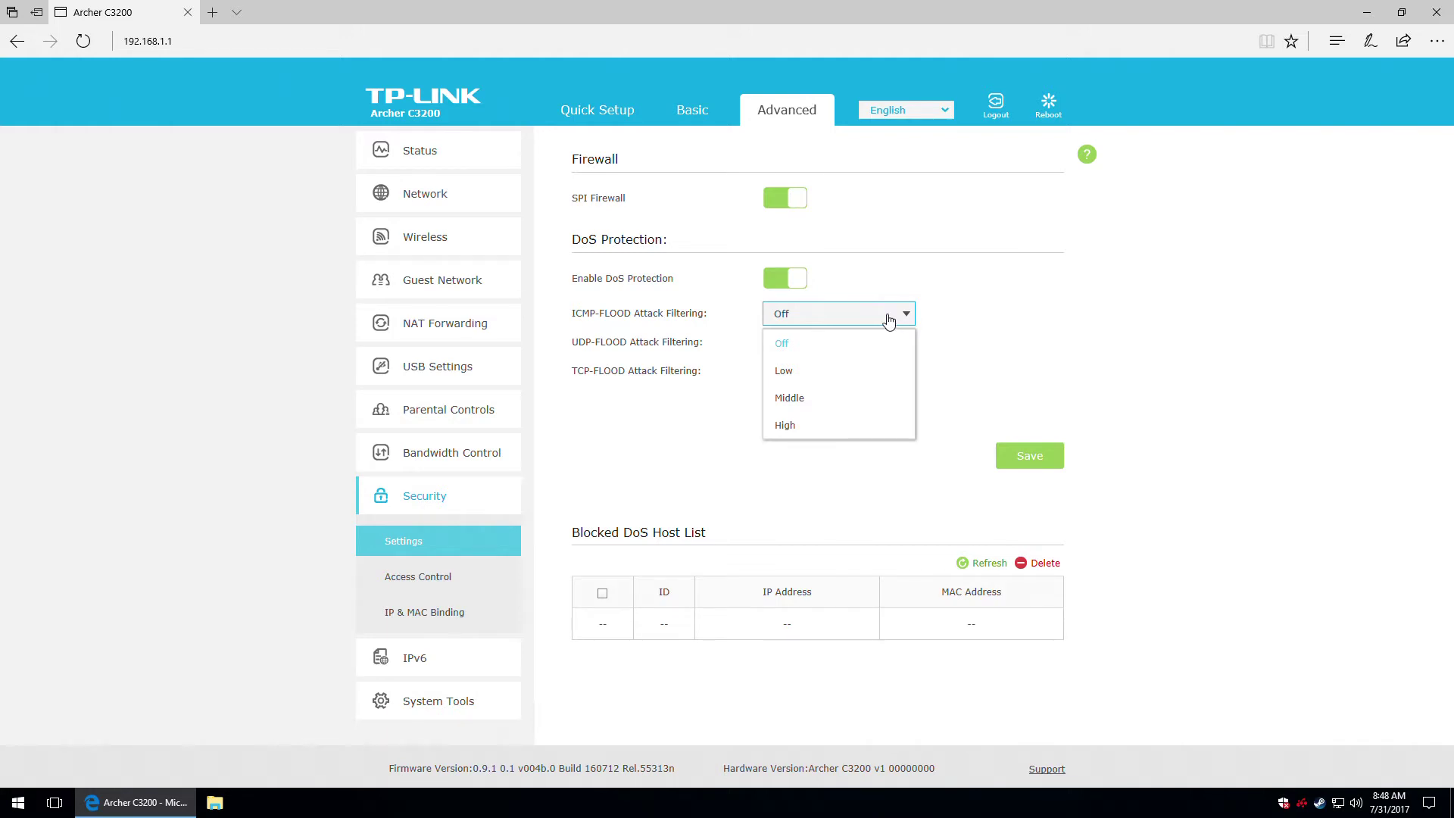
left_click(850, 342)
left_click(865, 342)
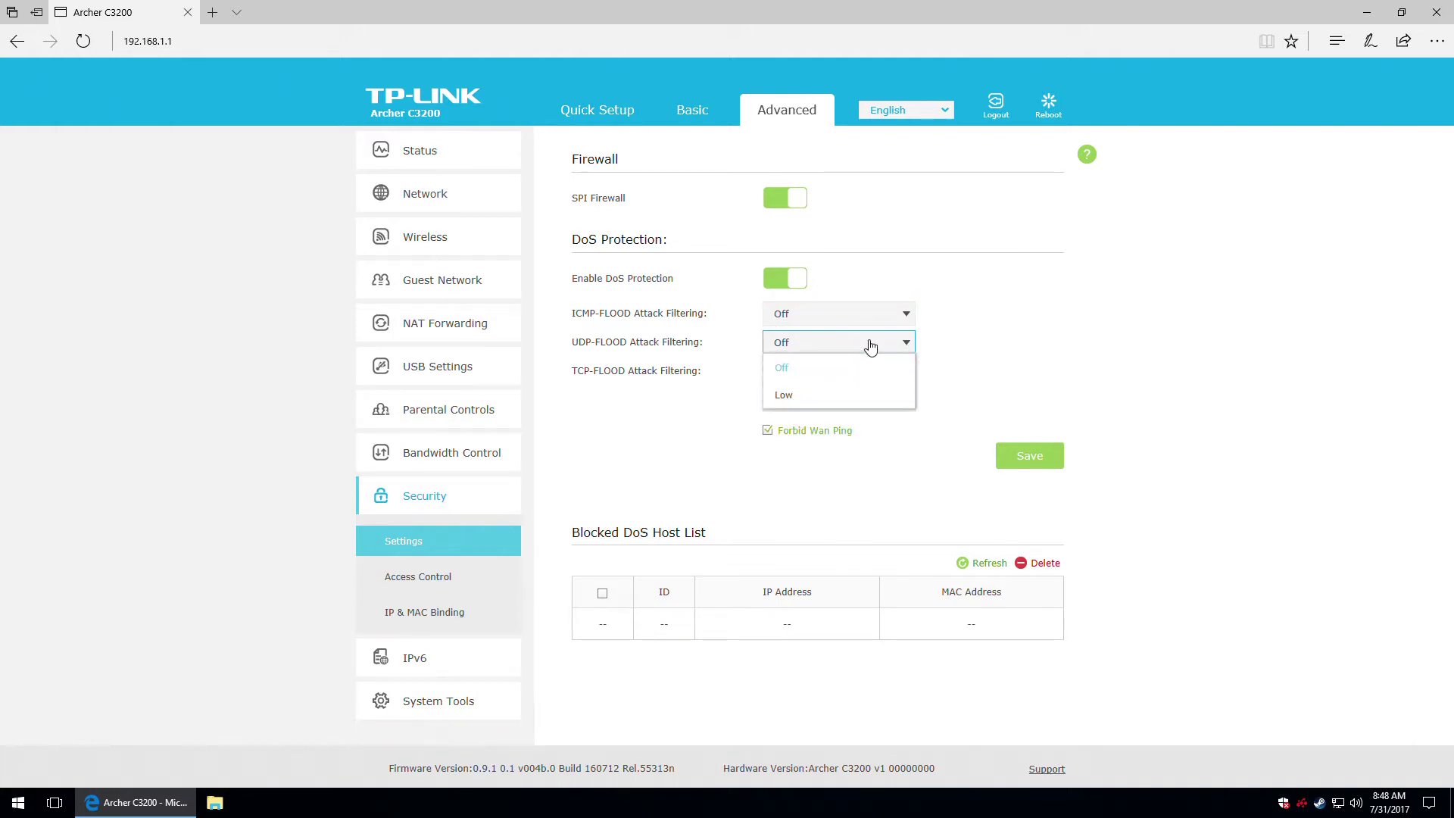
left_click(871, 346)
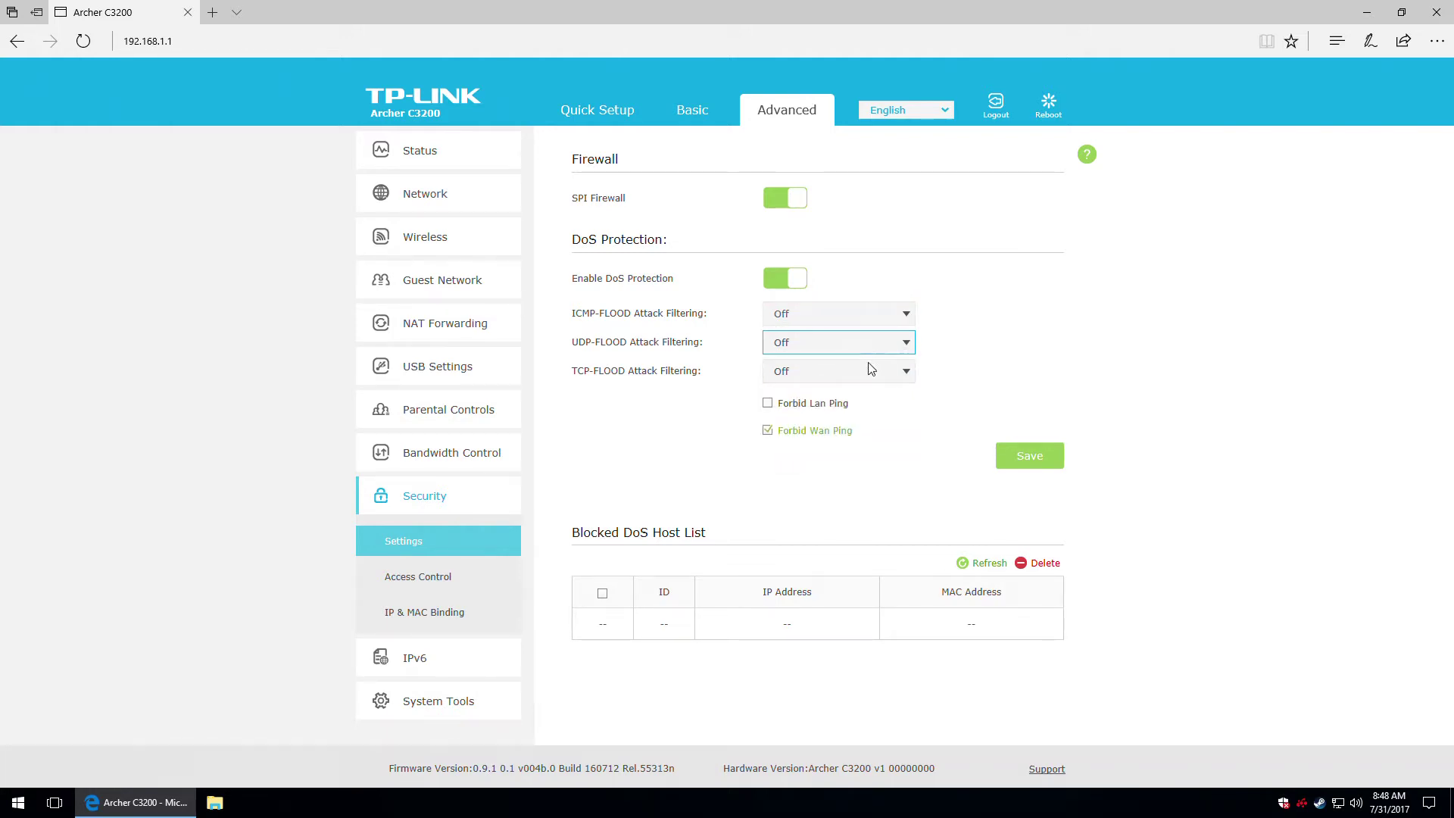
left_click(870, 376)
left_click(870, 377)
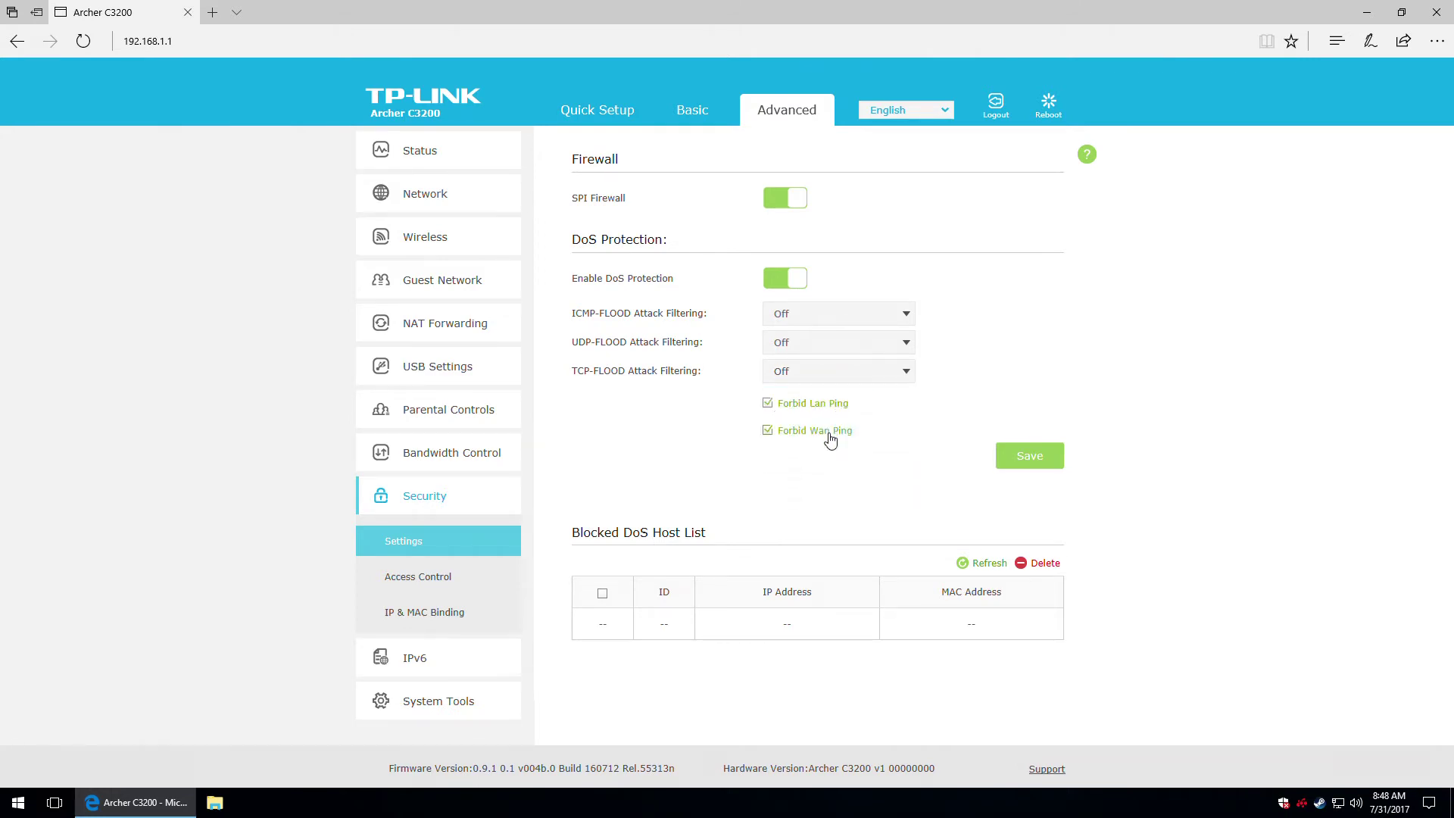
left_click(815, 405)
left_click(775, 285)
left_click(423, 581)
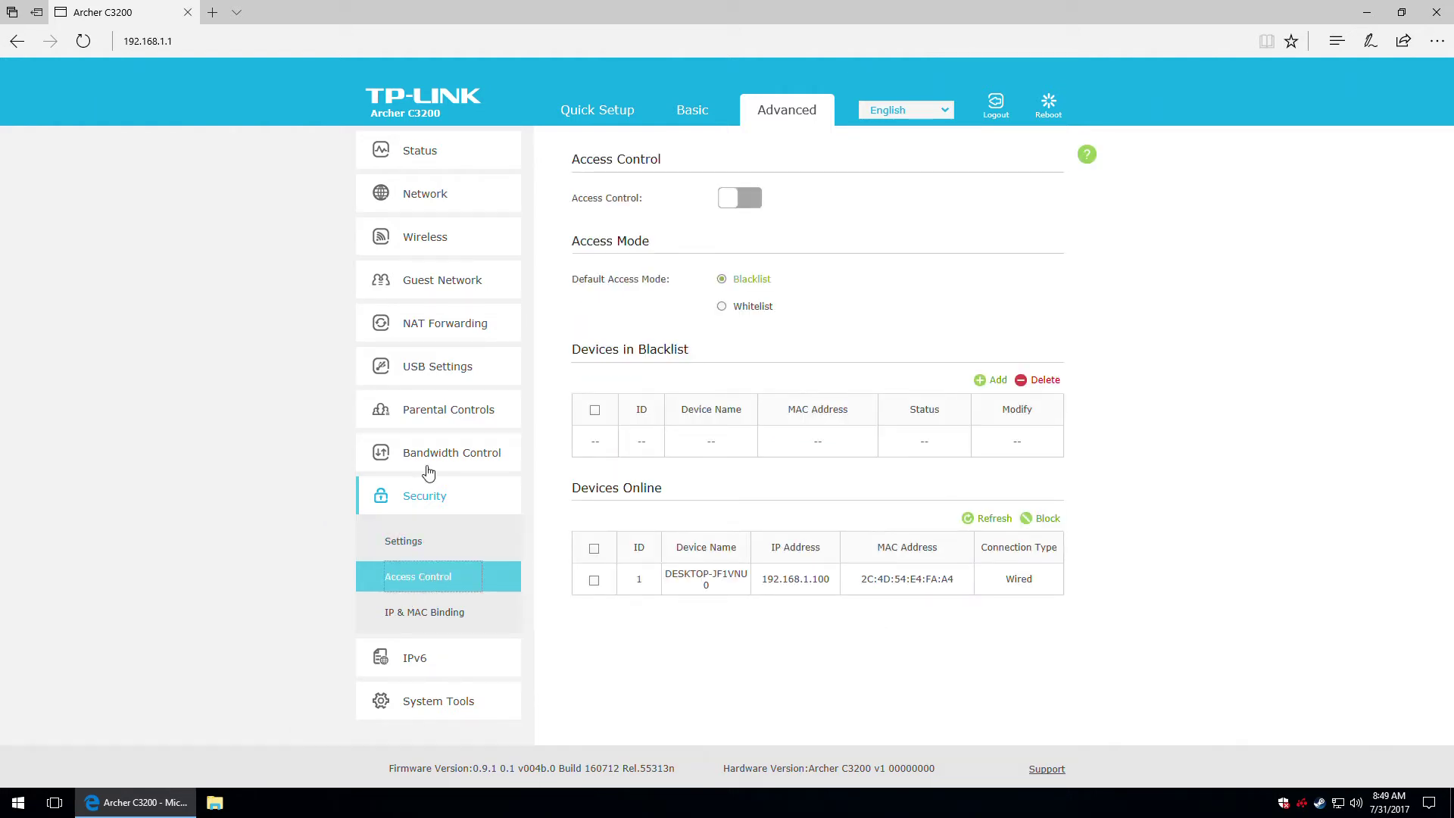
Enable Access Control, try Whitelist then Blacklist, cancel a new blacklist entry, and disable it again
left_click(740, 198)
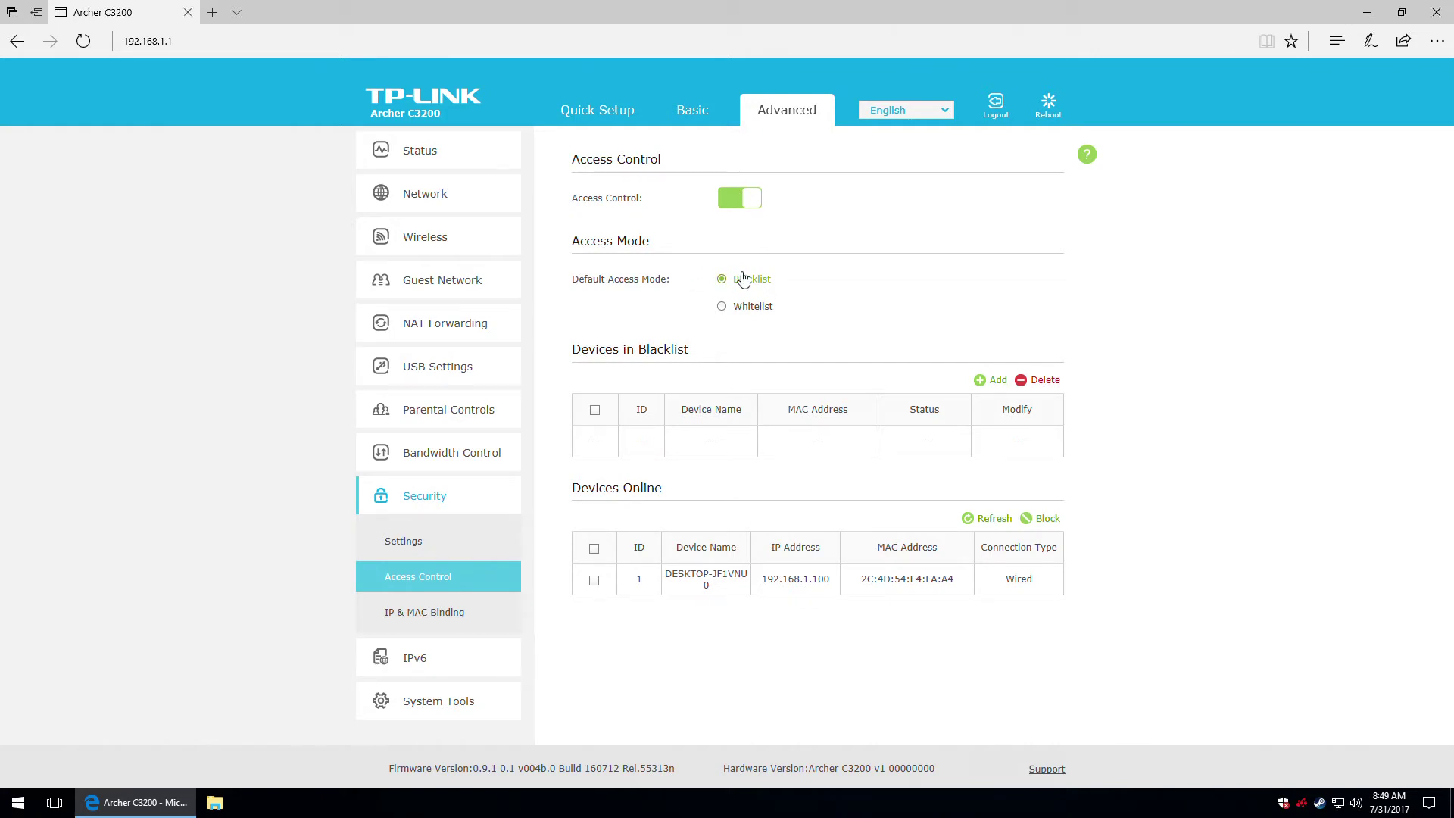
left_click(722, 307)
left_click(722, 280)
left_click(988, 385)
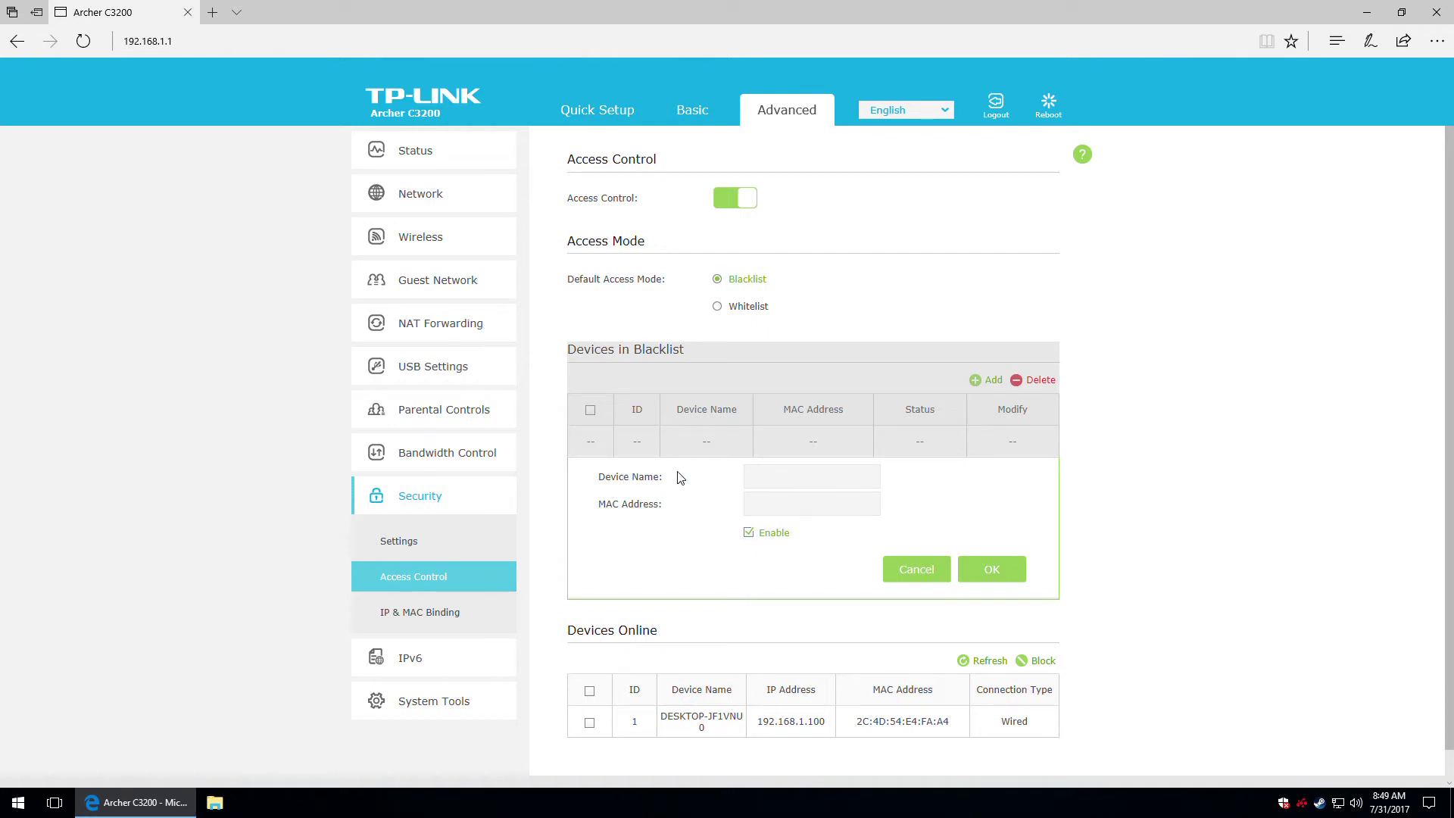
left_click(918, 572)
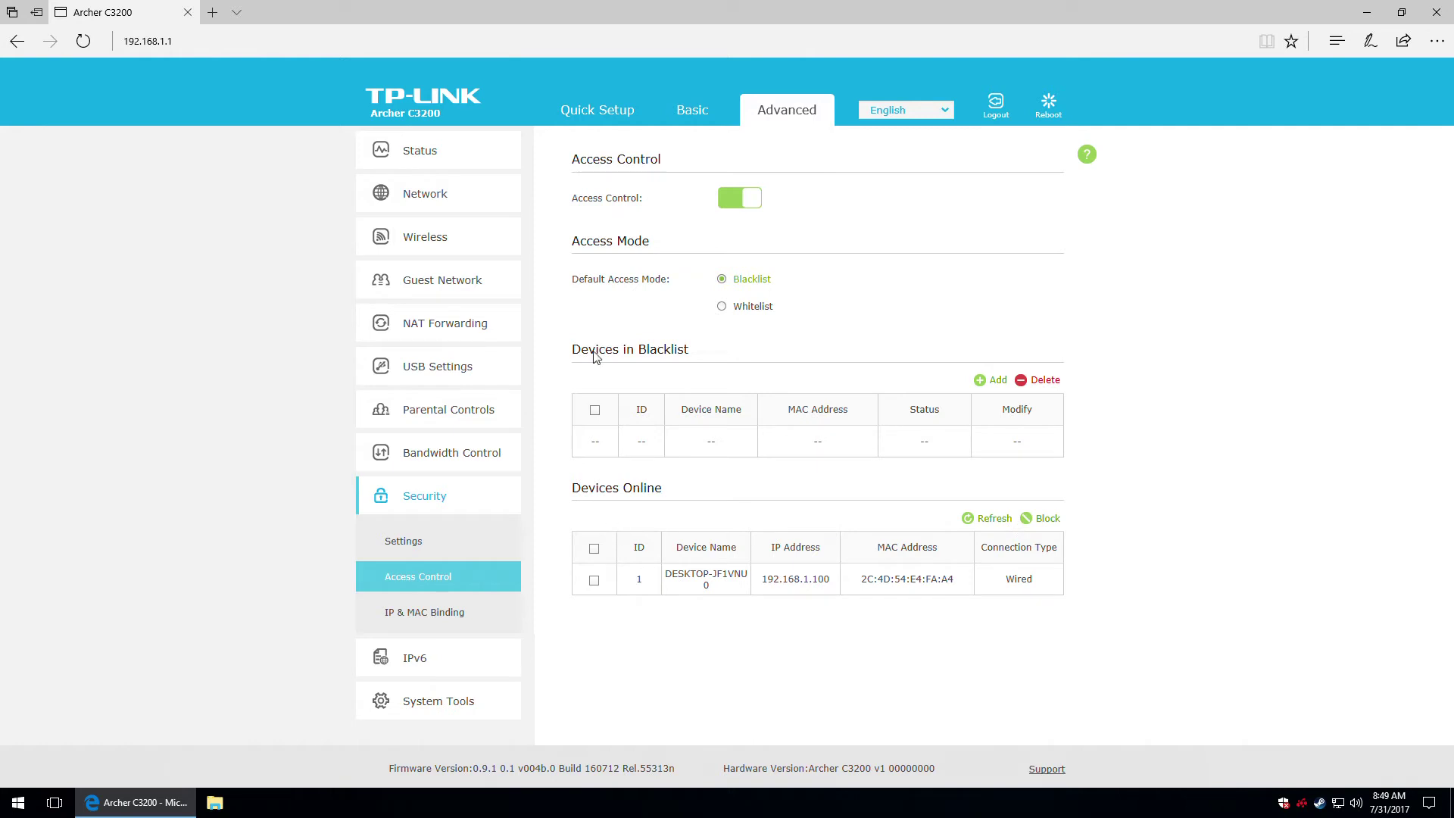
left_click(754, 201)
left_click(435, 614)
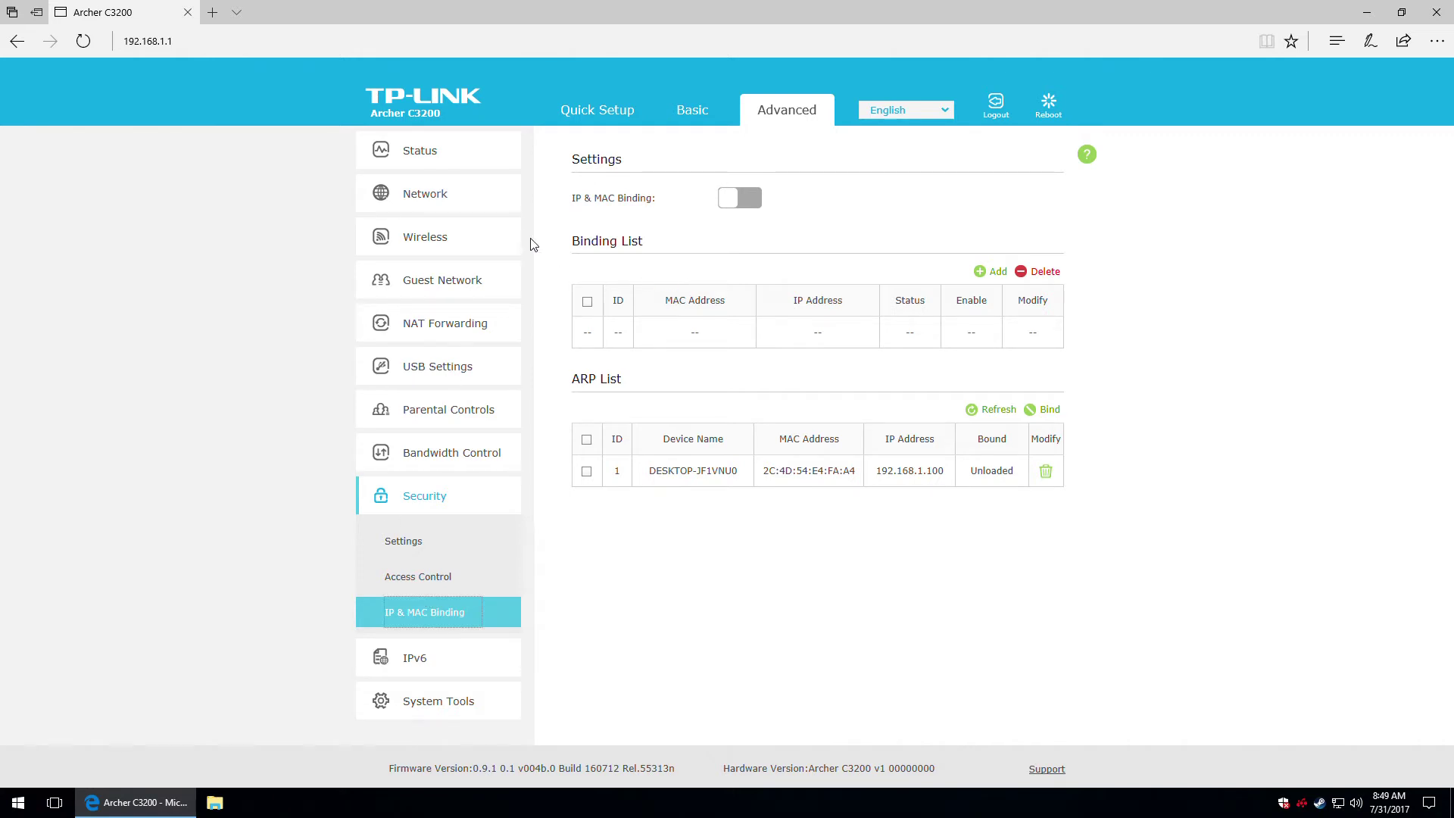
Enable IP & MAC Binding, then start and cancel a new binding entry without filling it in
left_click(748, 201)
left_click(983, 274)
left_click(783, 369)
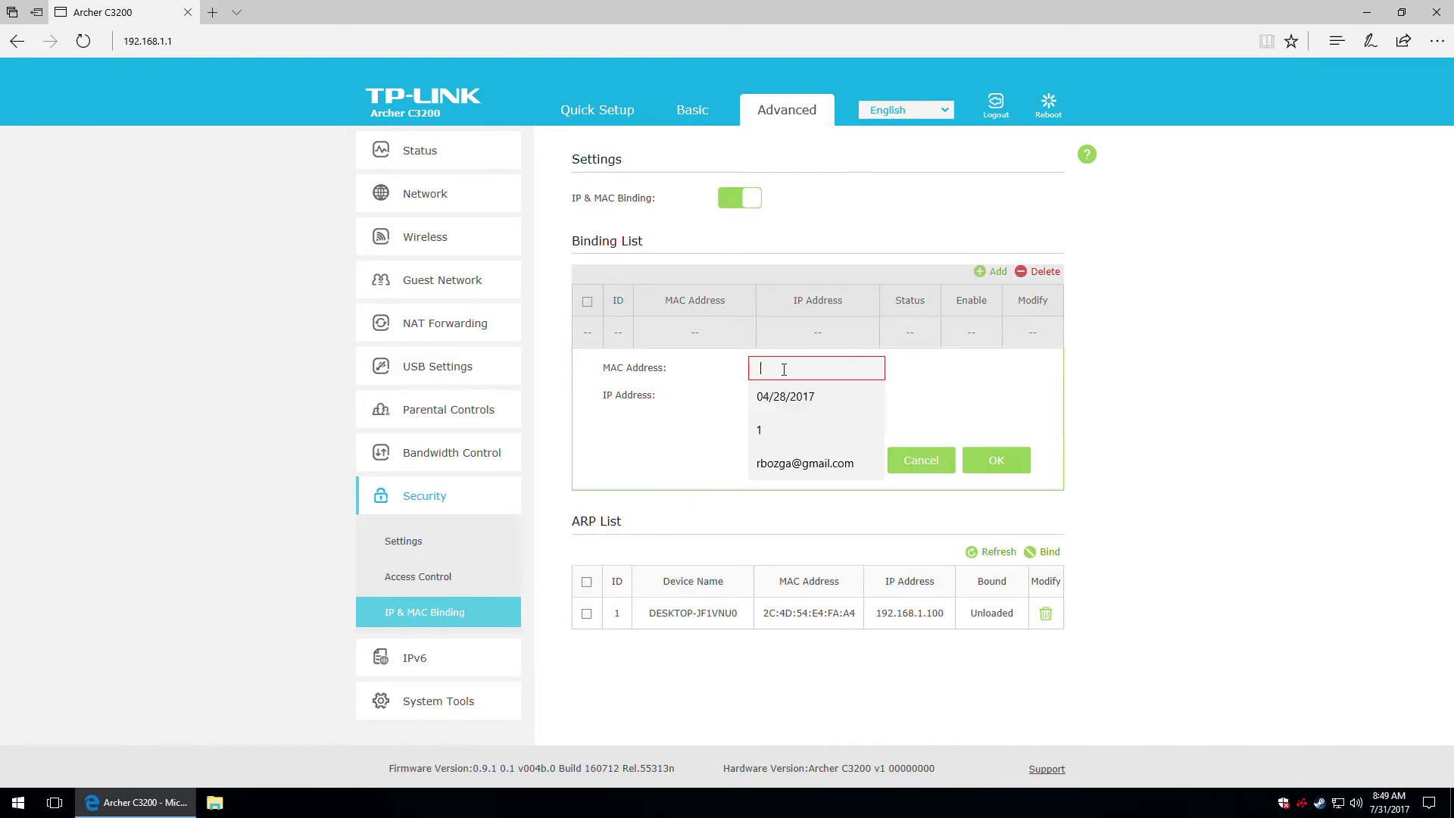
left_click(791, 395)
left_click(670, 402)
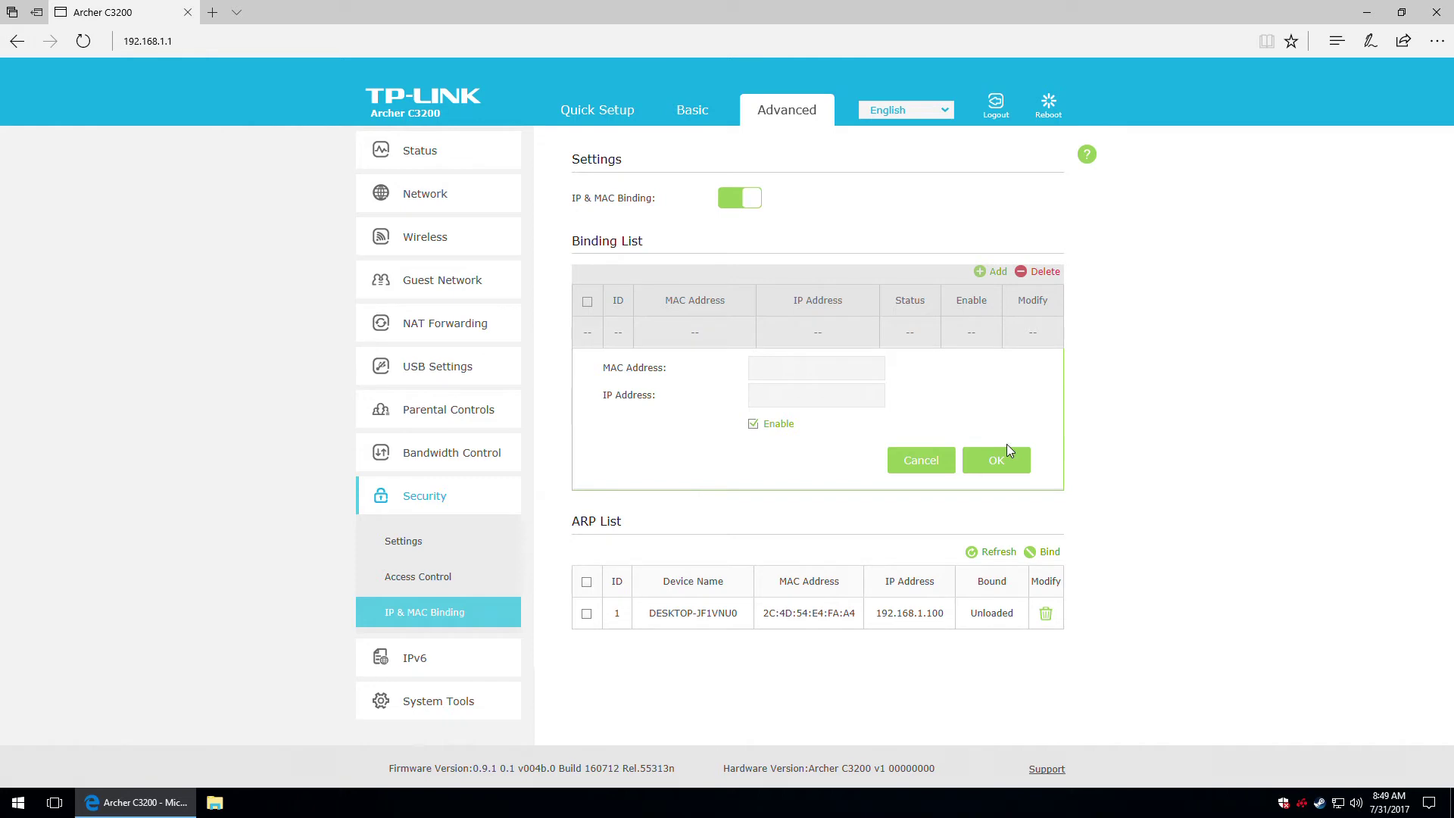
left_click(930, 459)
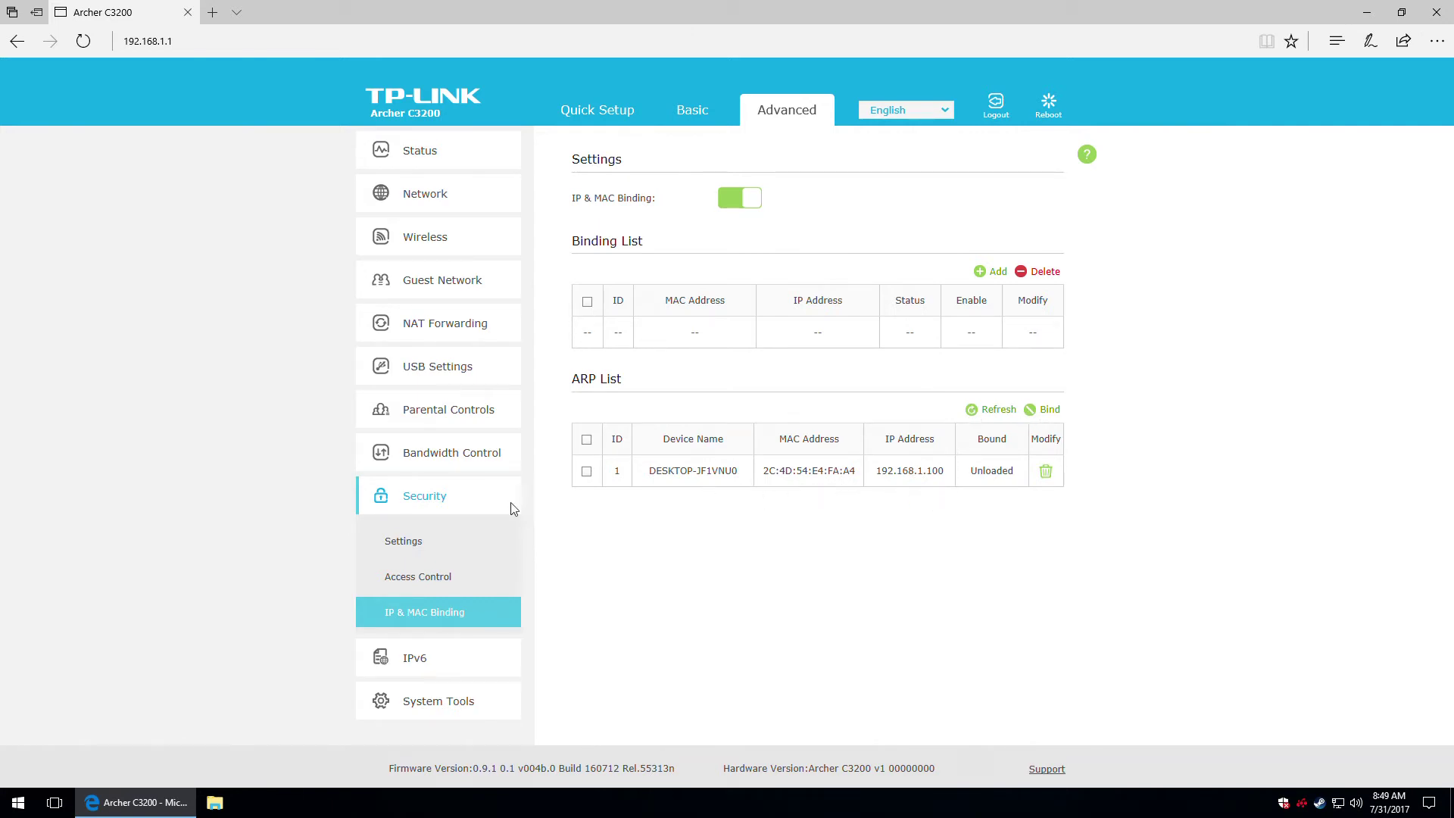
left_click(413, 659)
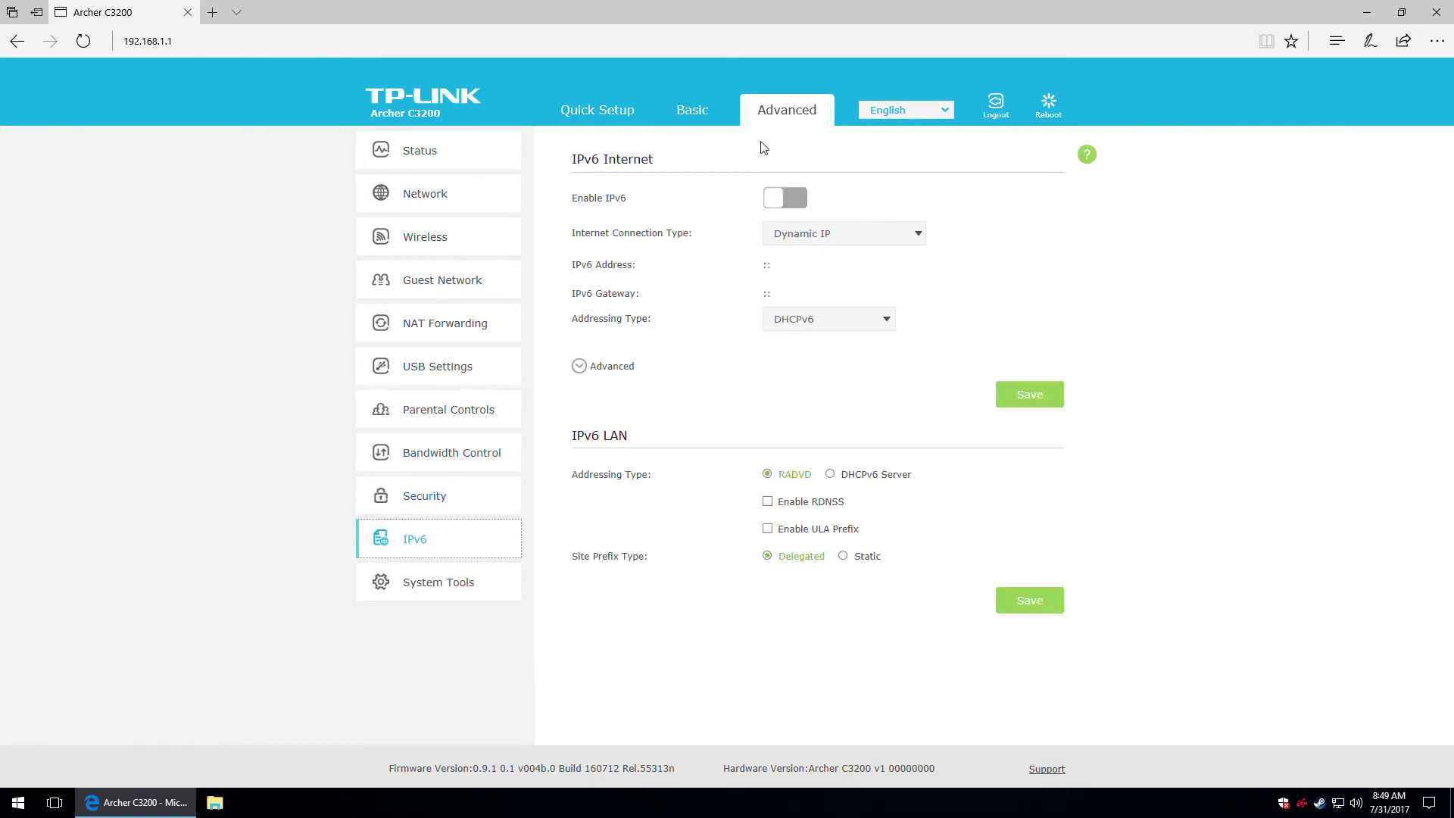
Enable IPv6 with Dynamic IP, expand Advanced, switch LAN addressing to DHCPv6 and back to RADVD, then disable IPv6
left_click(800, 203)
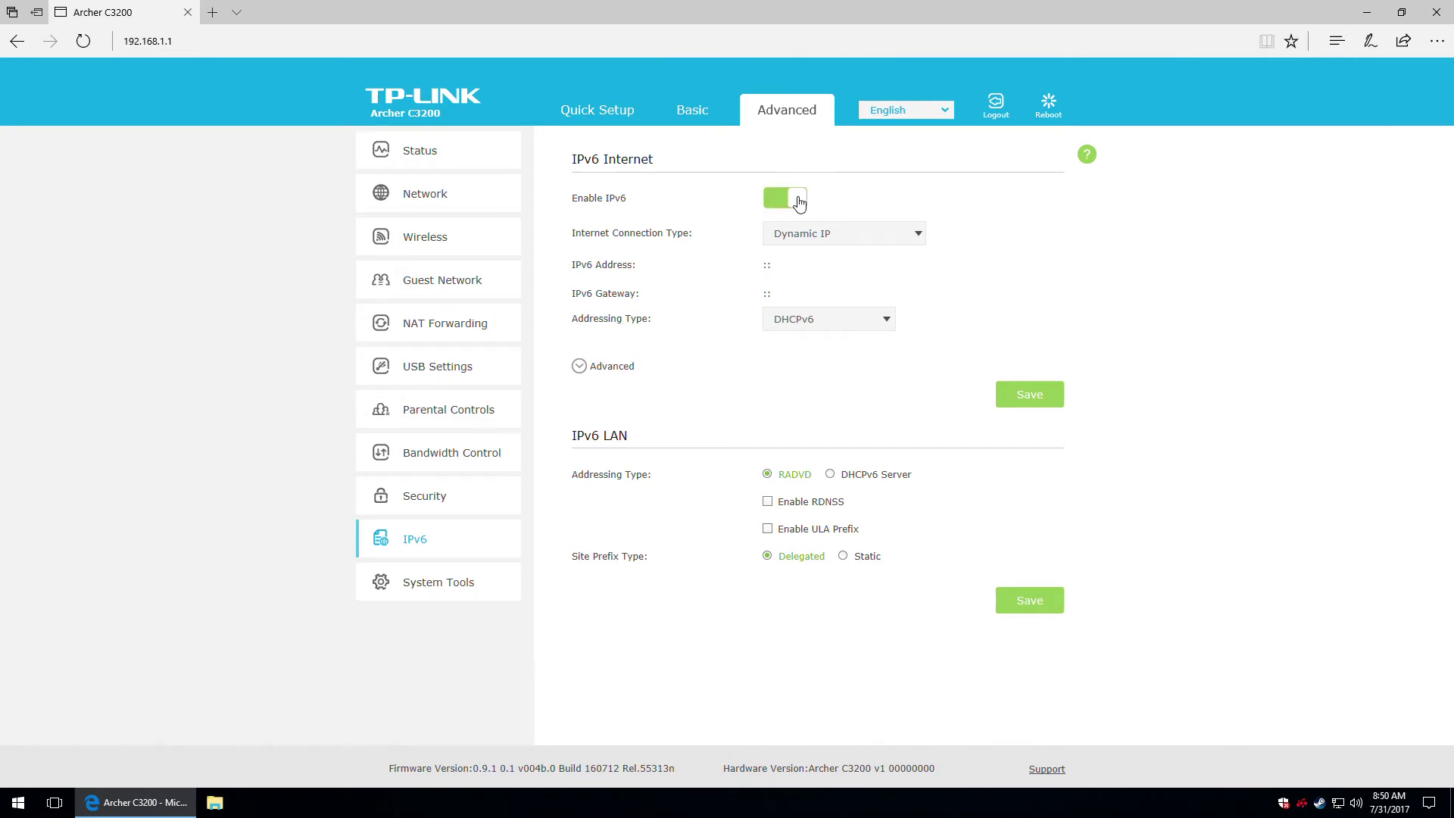
left_click(824, 236)
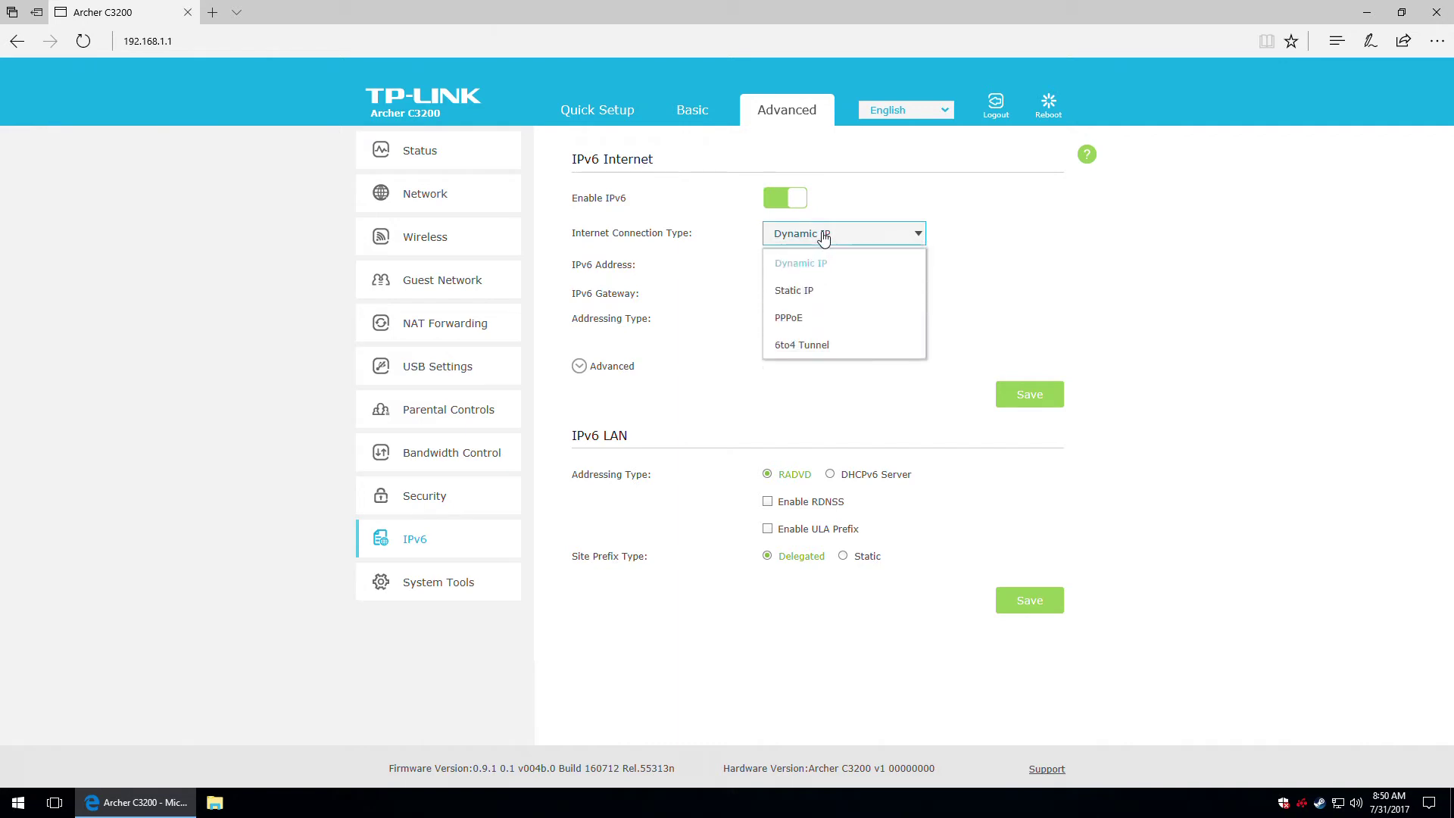
left_click(824, 236)
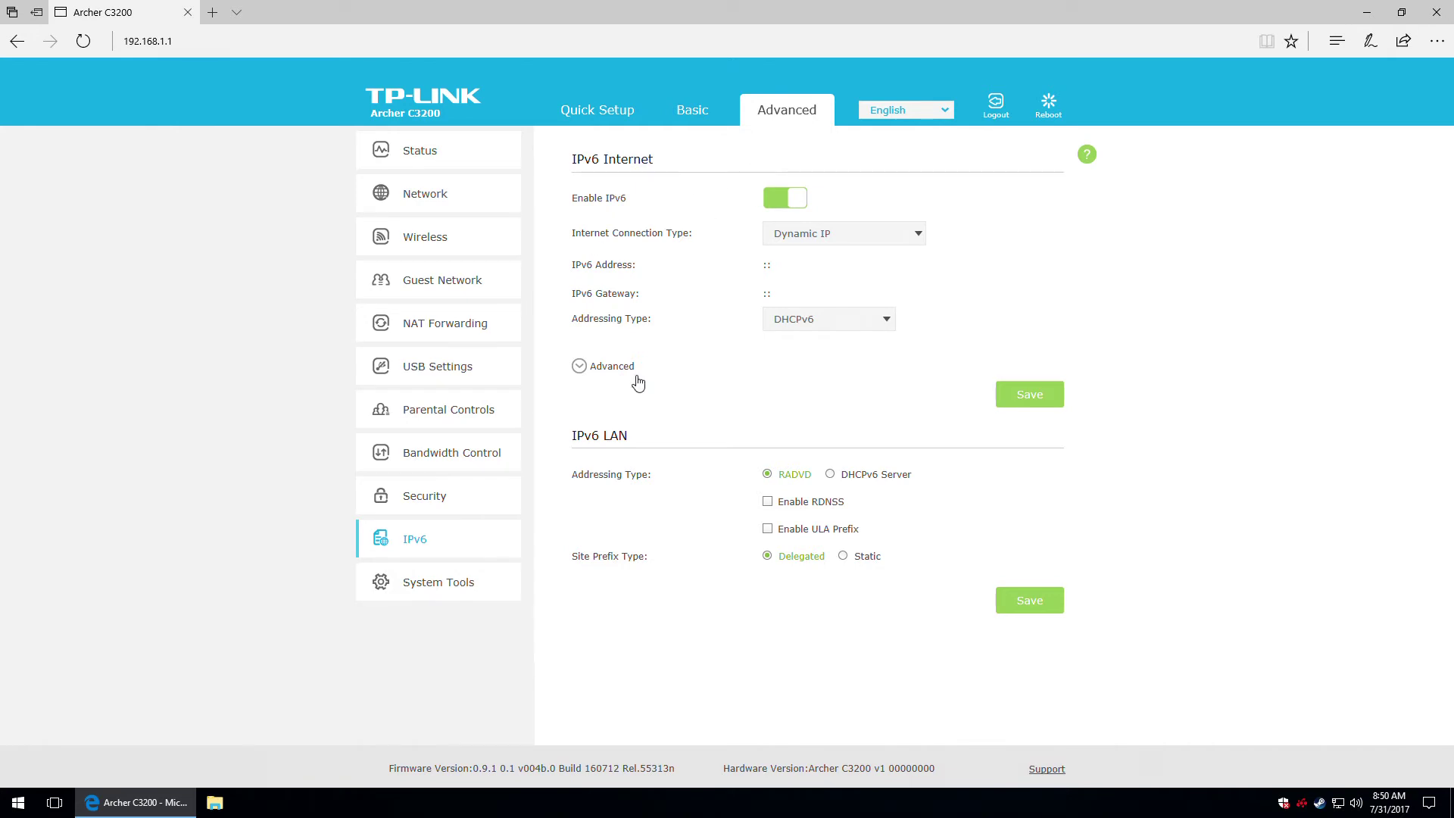
left_click(826, 322)
left_click(826, 322)
left_click(582, 366)
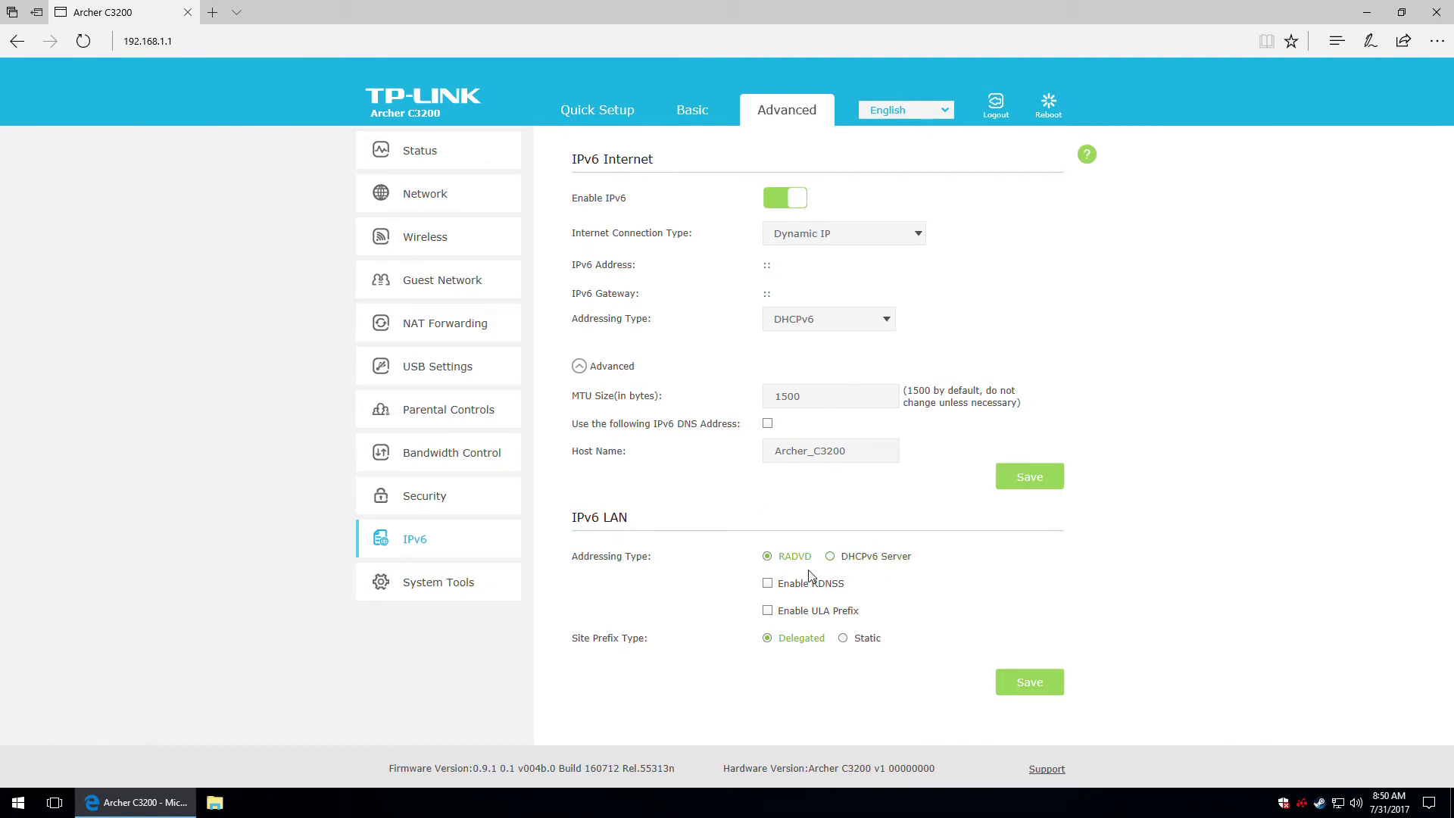
left_click(851, 556)
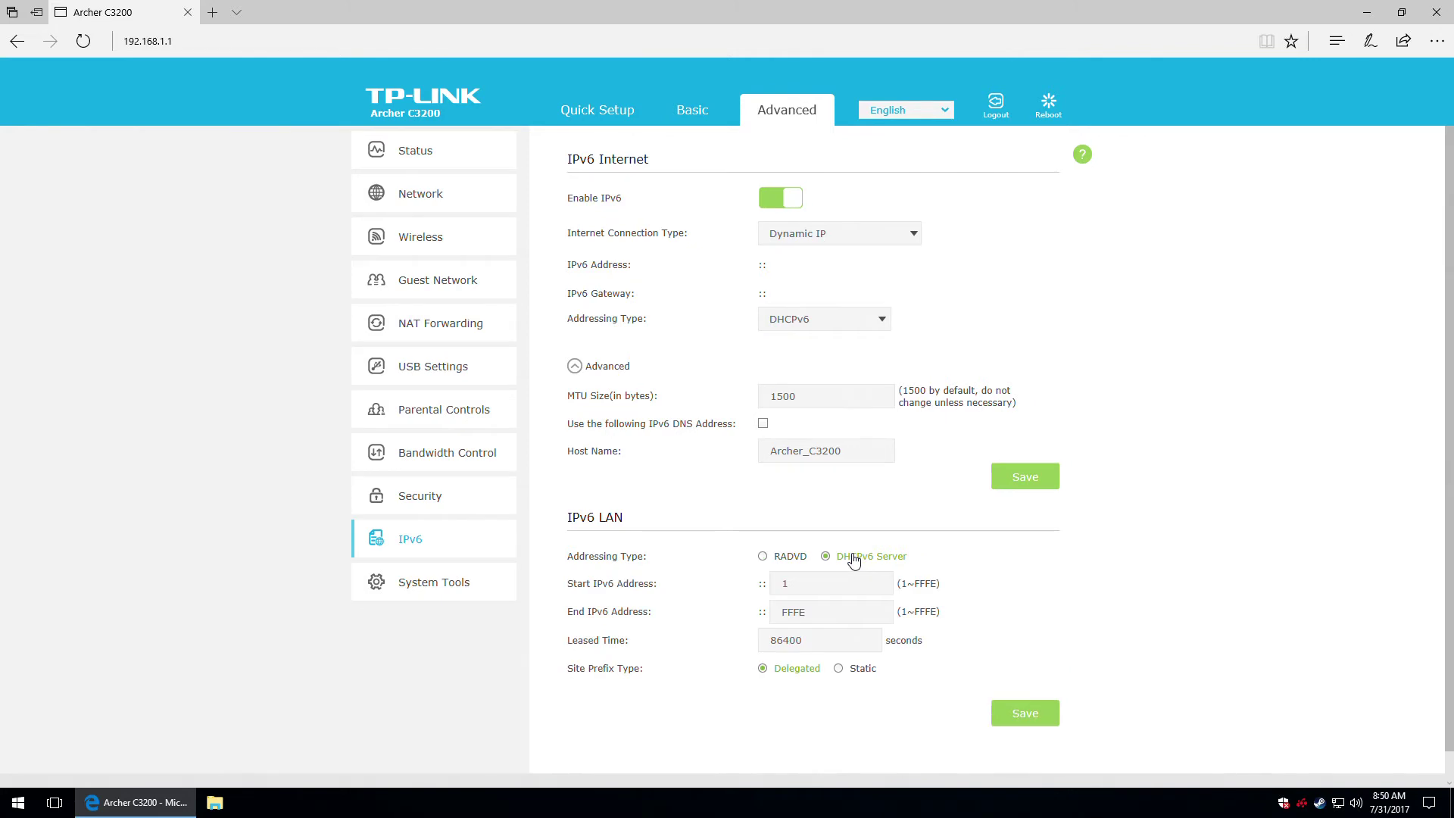
left_click(793, 558)
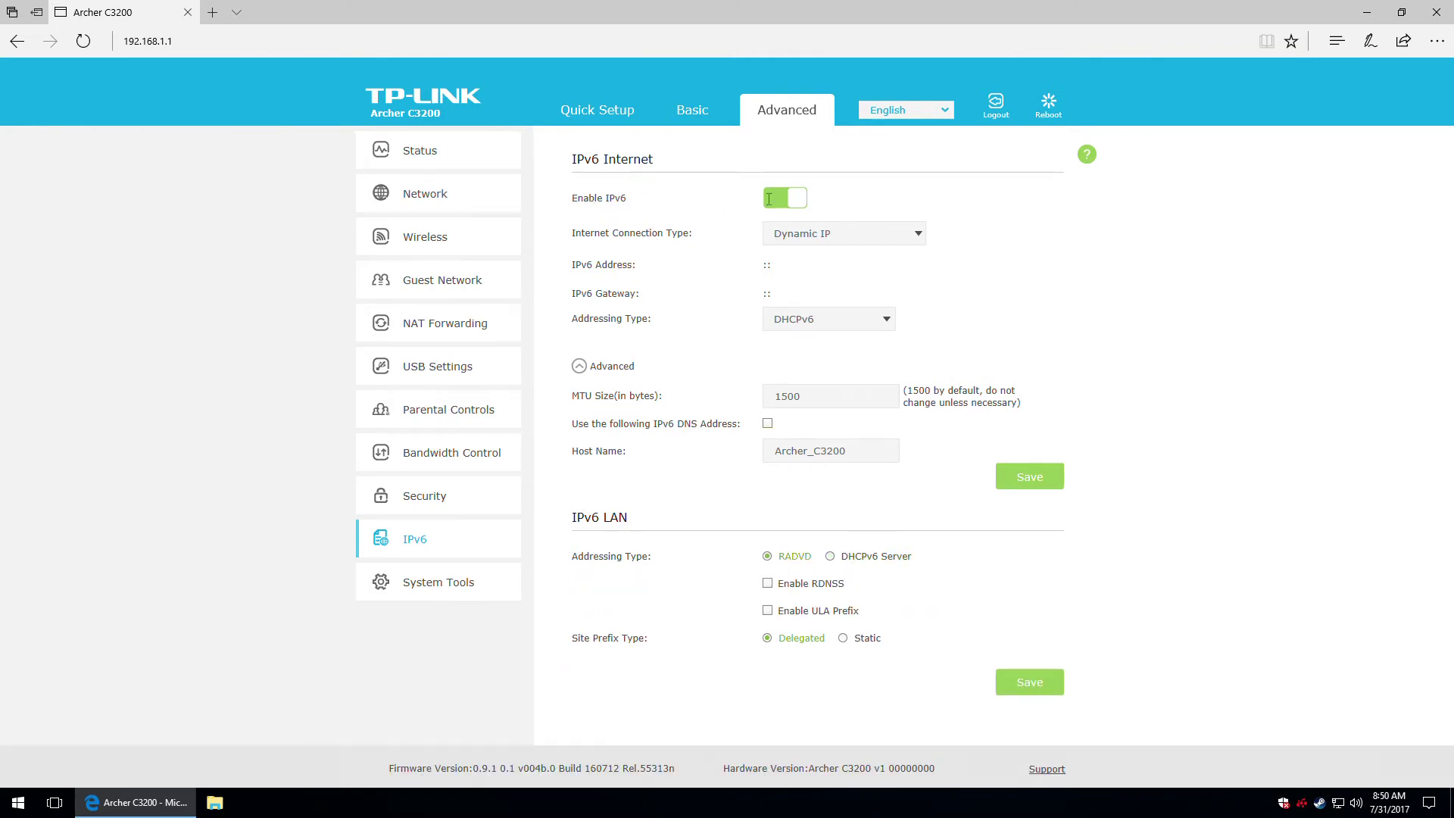
left_click(784, 201)
left_click(429, 598)
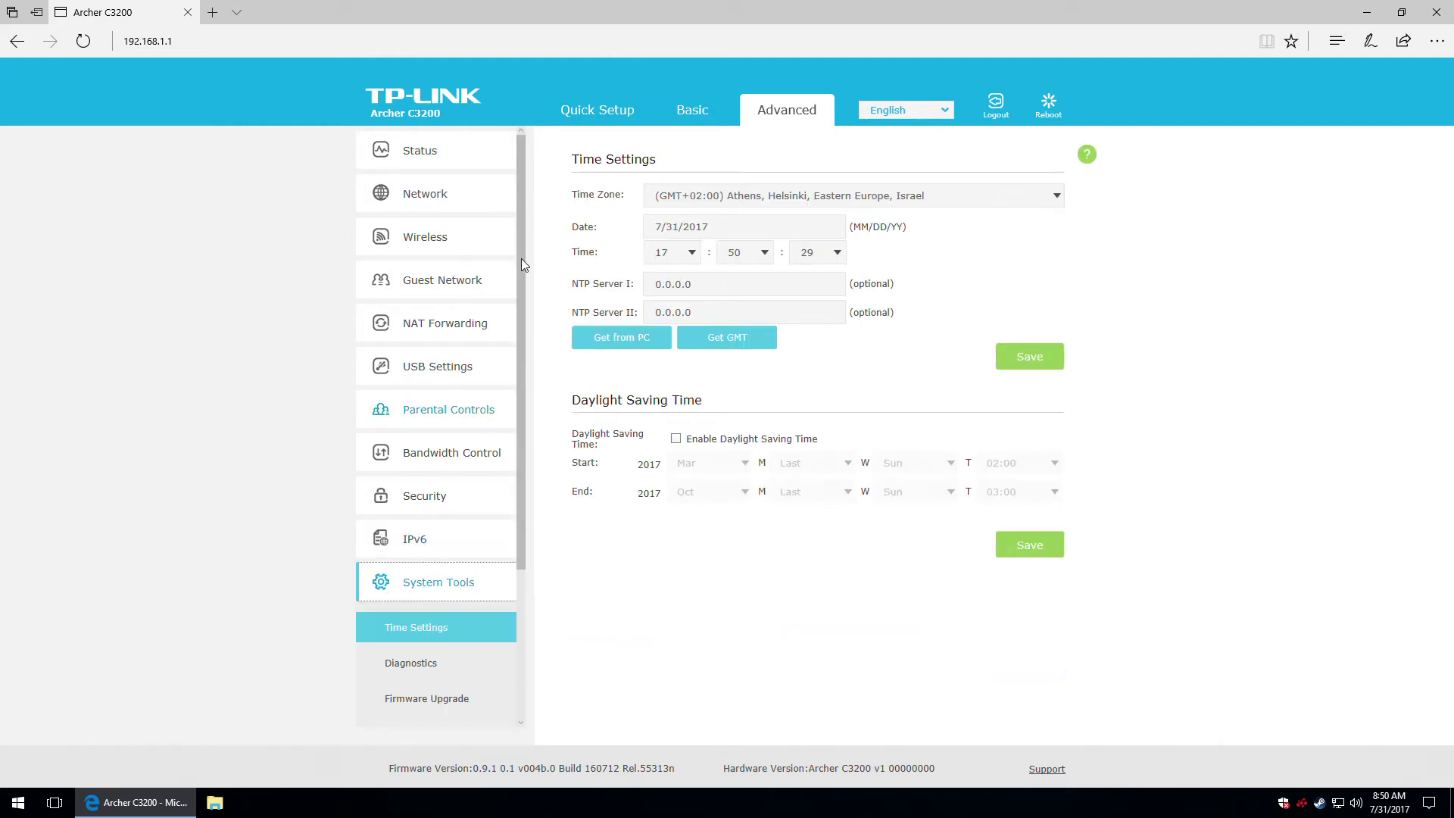
In Time Settings (GMT+02:00 Athens), enable then disable Daylight Saving Time, leaving it off
scroll(491, 547, "down", 2)
scroll(491, 541, "down", 1)
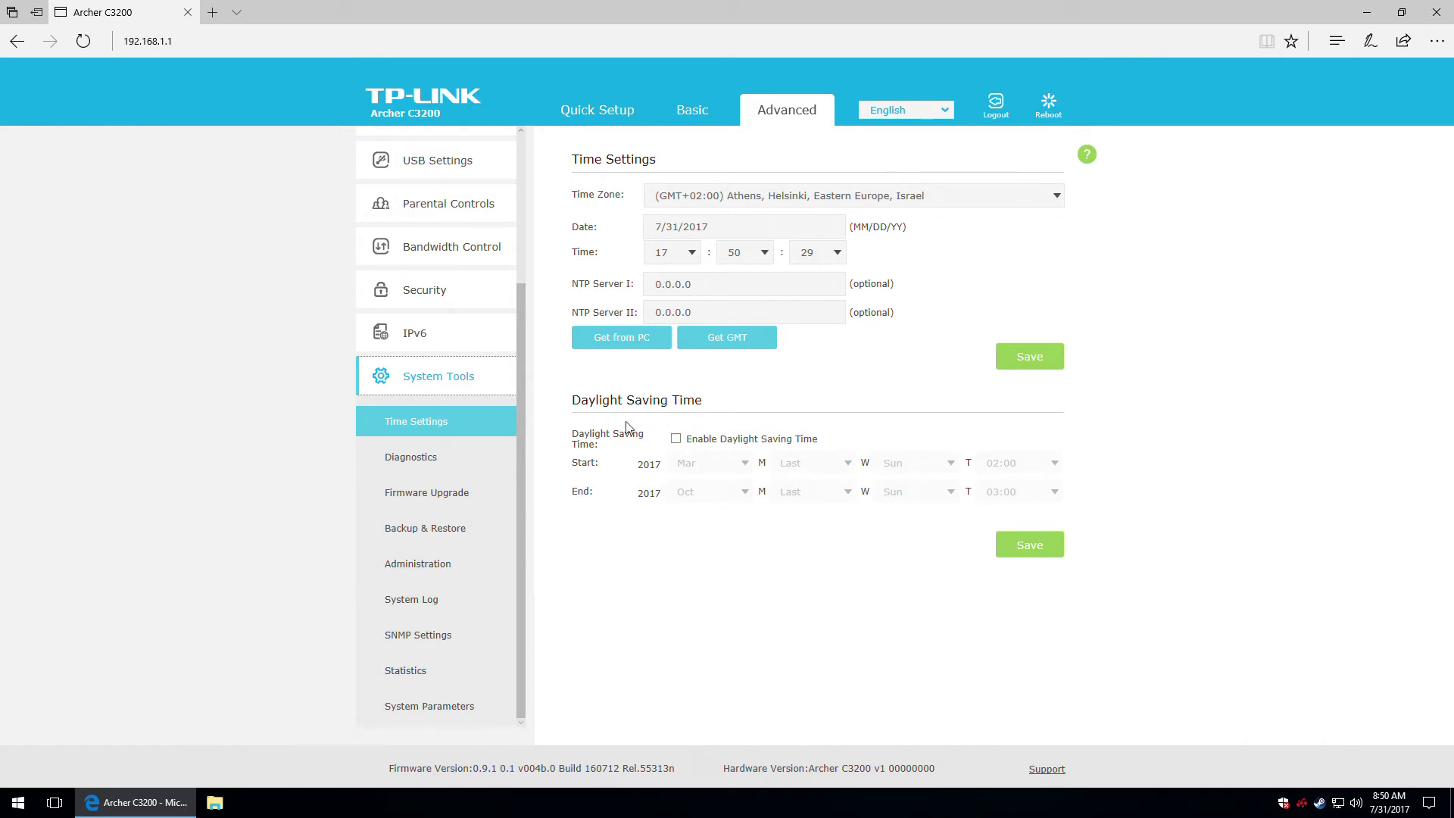
left_click(676, 439)
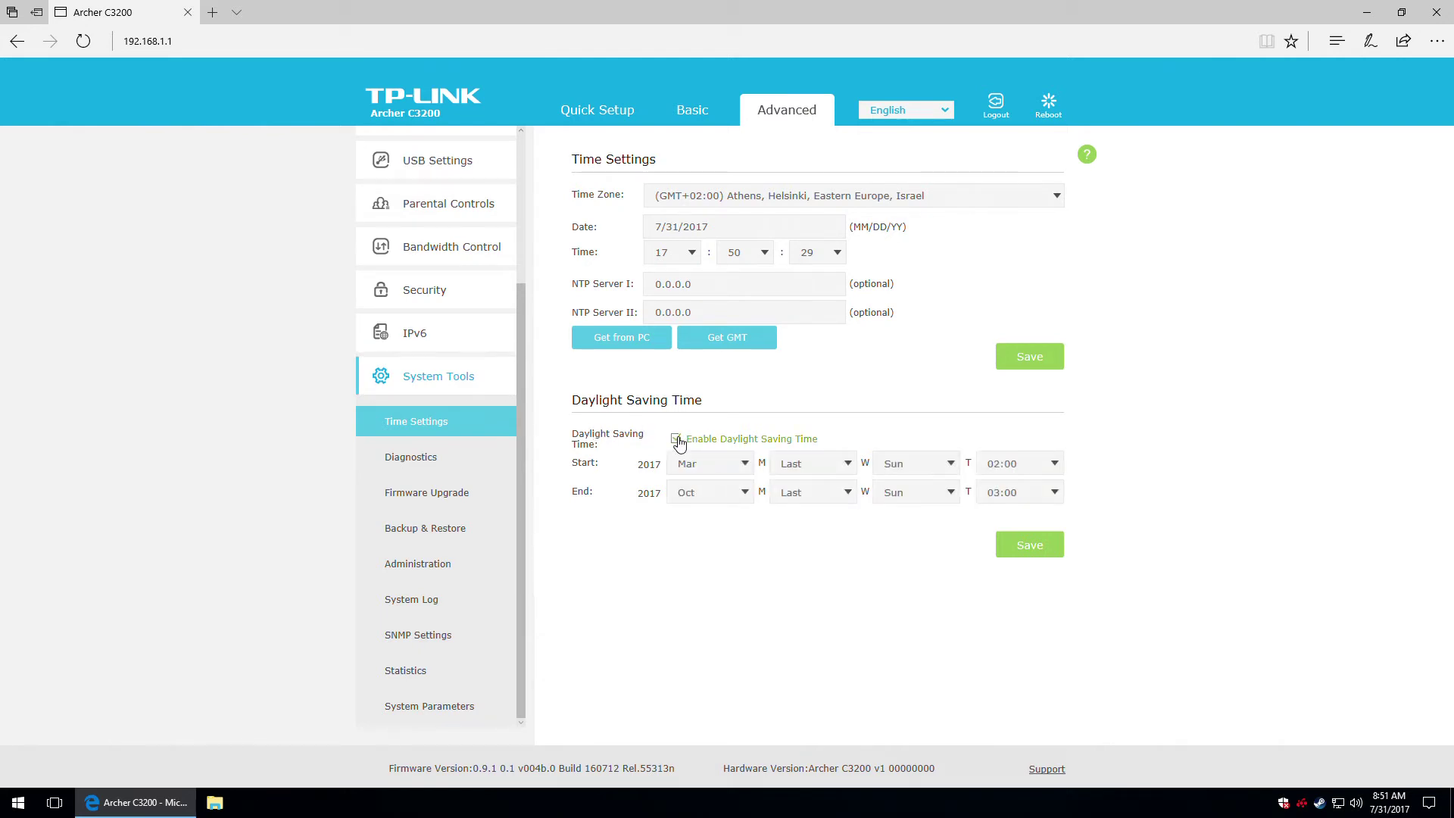
left_click(676, 440)
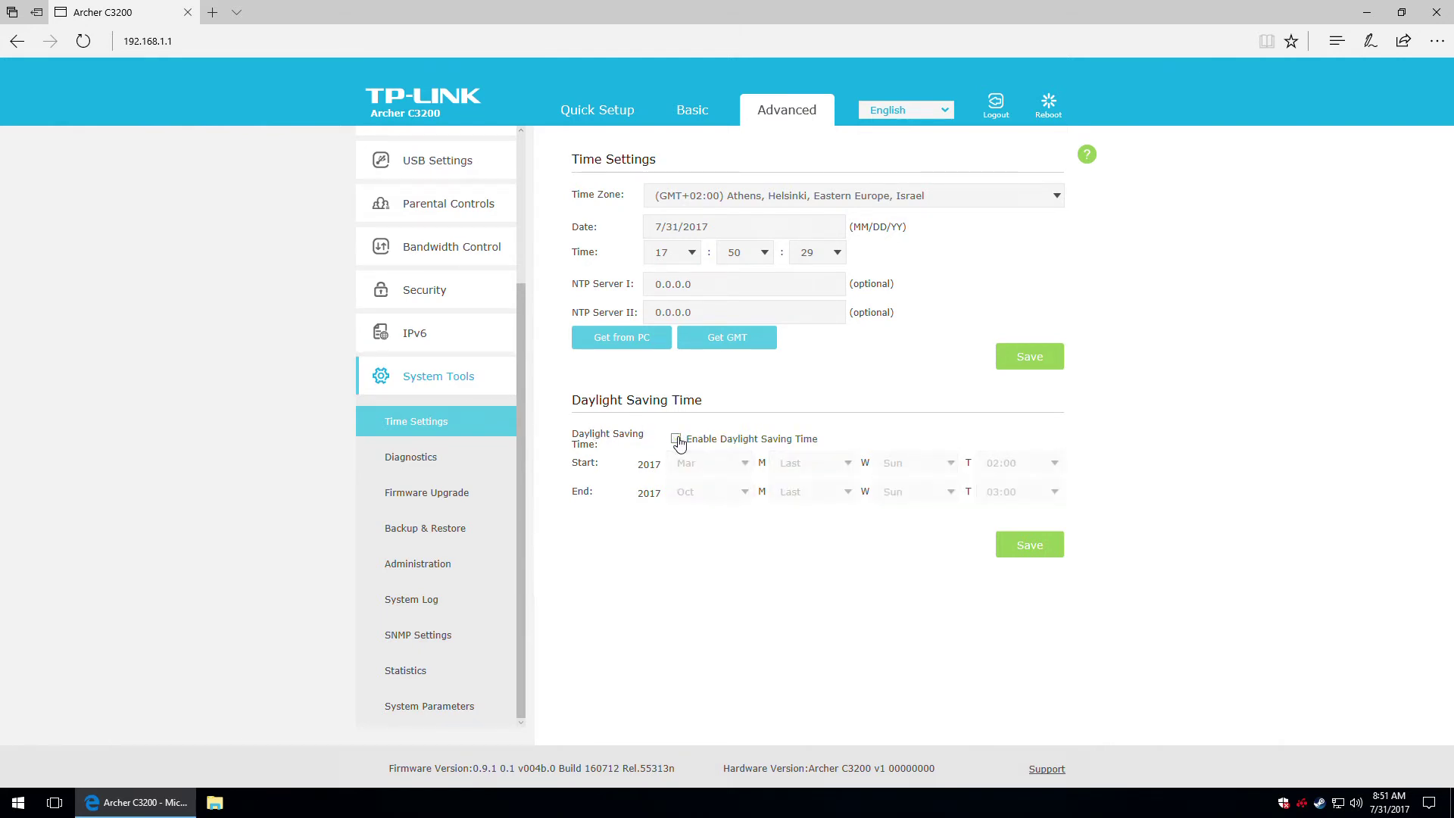
left_click(414, 463)
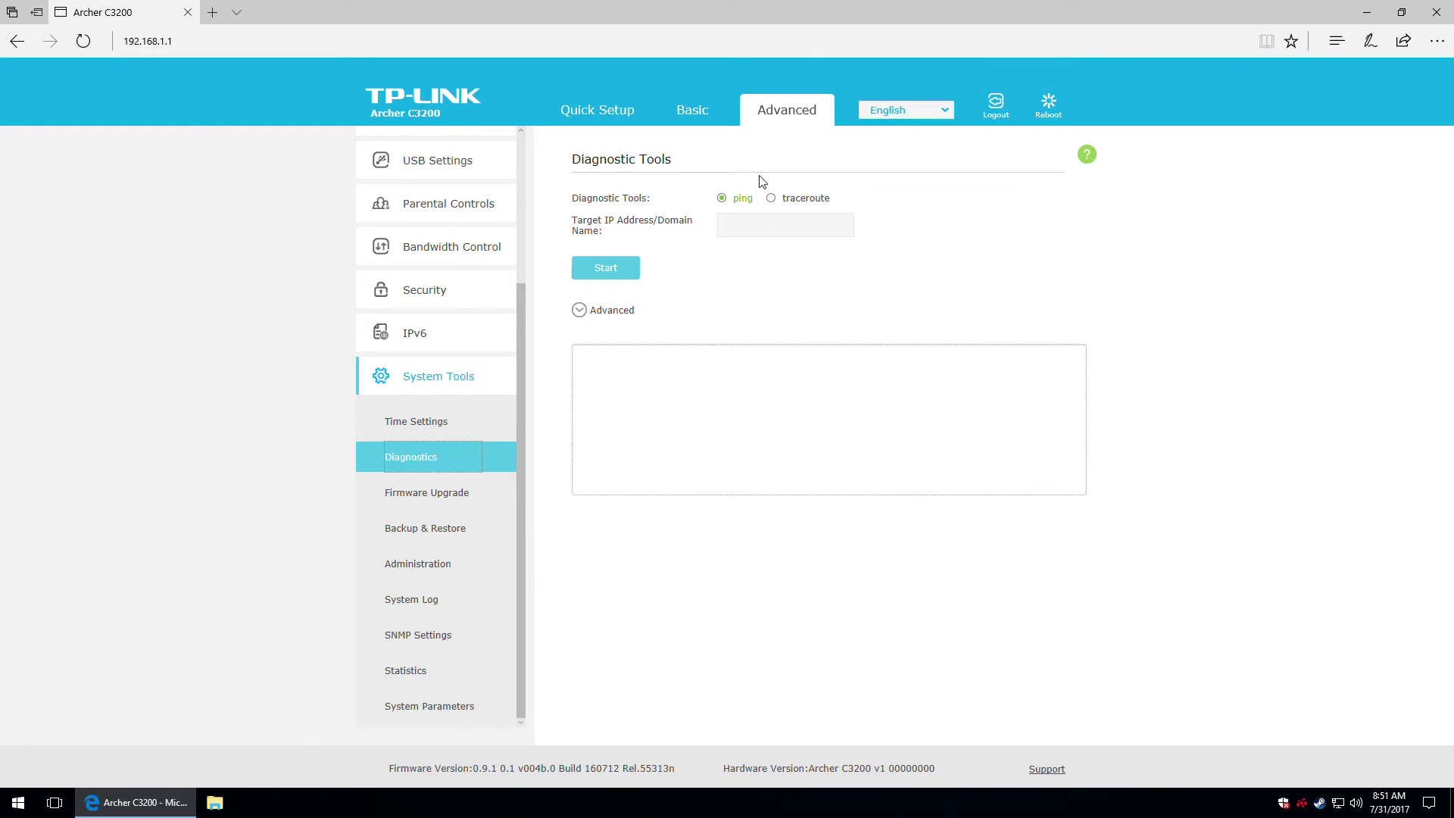
left_click(579, 312)
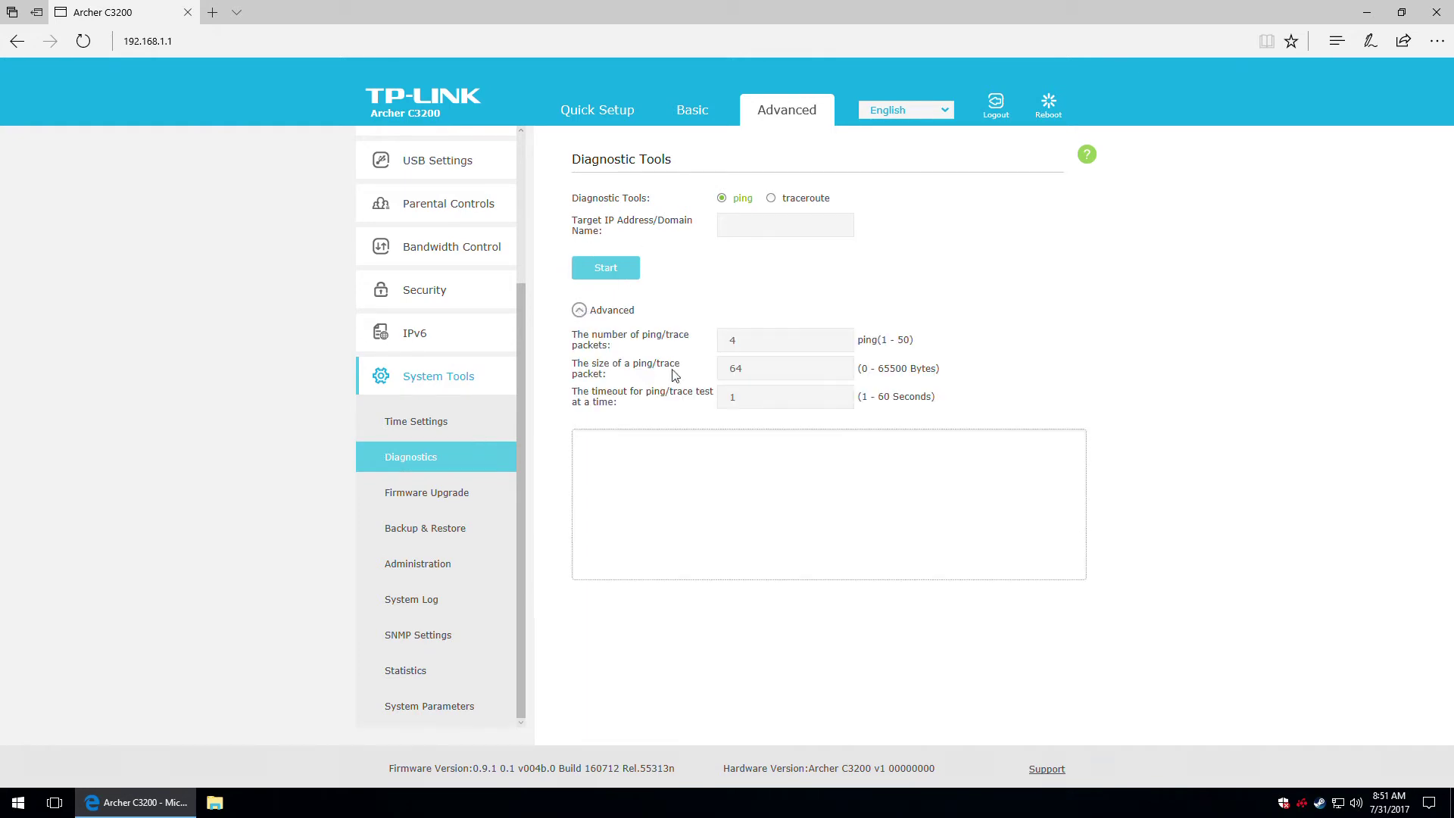
left_click(766, 225)
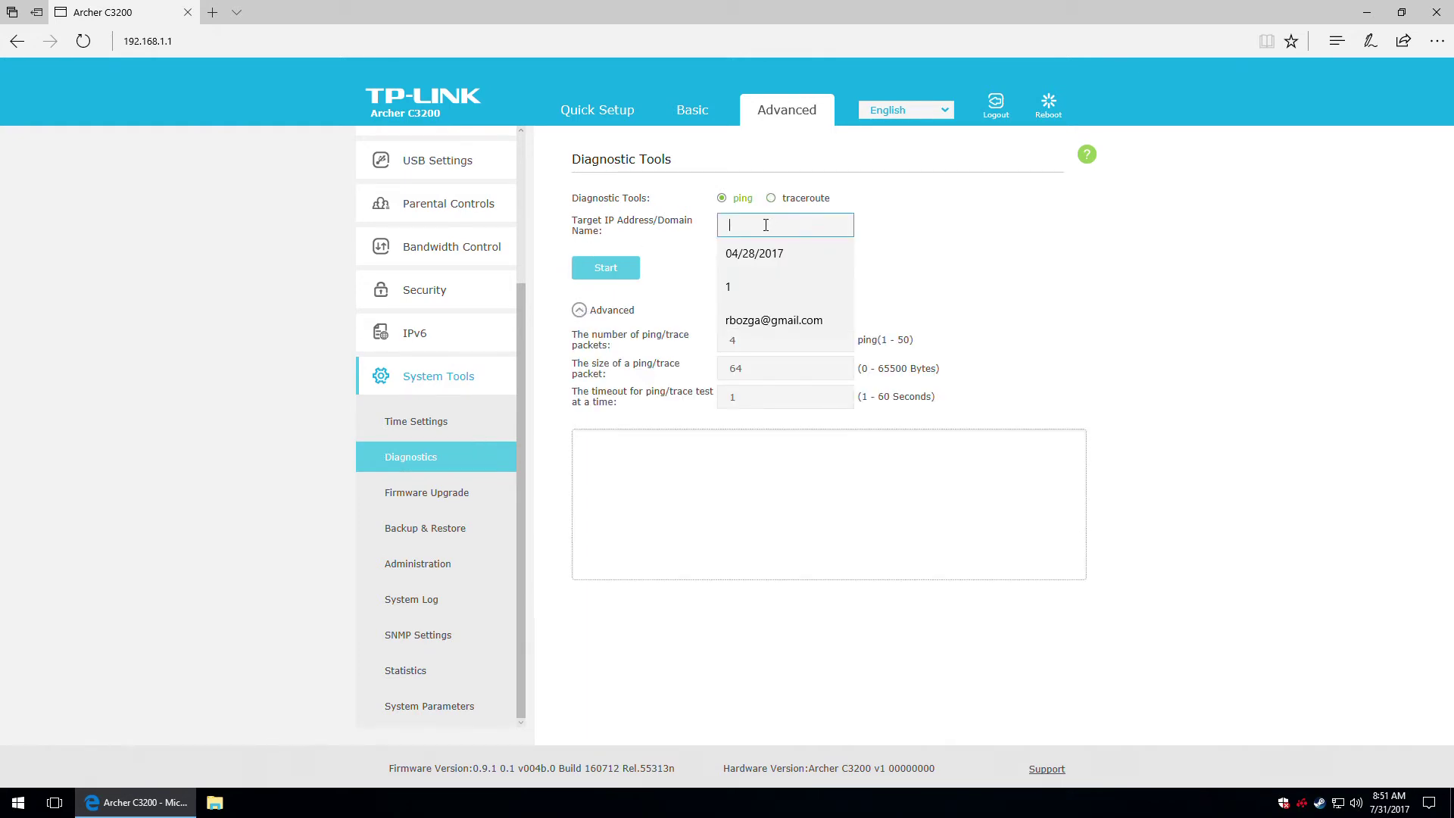
type("www.google.com")
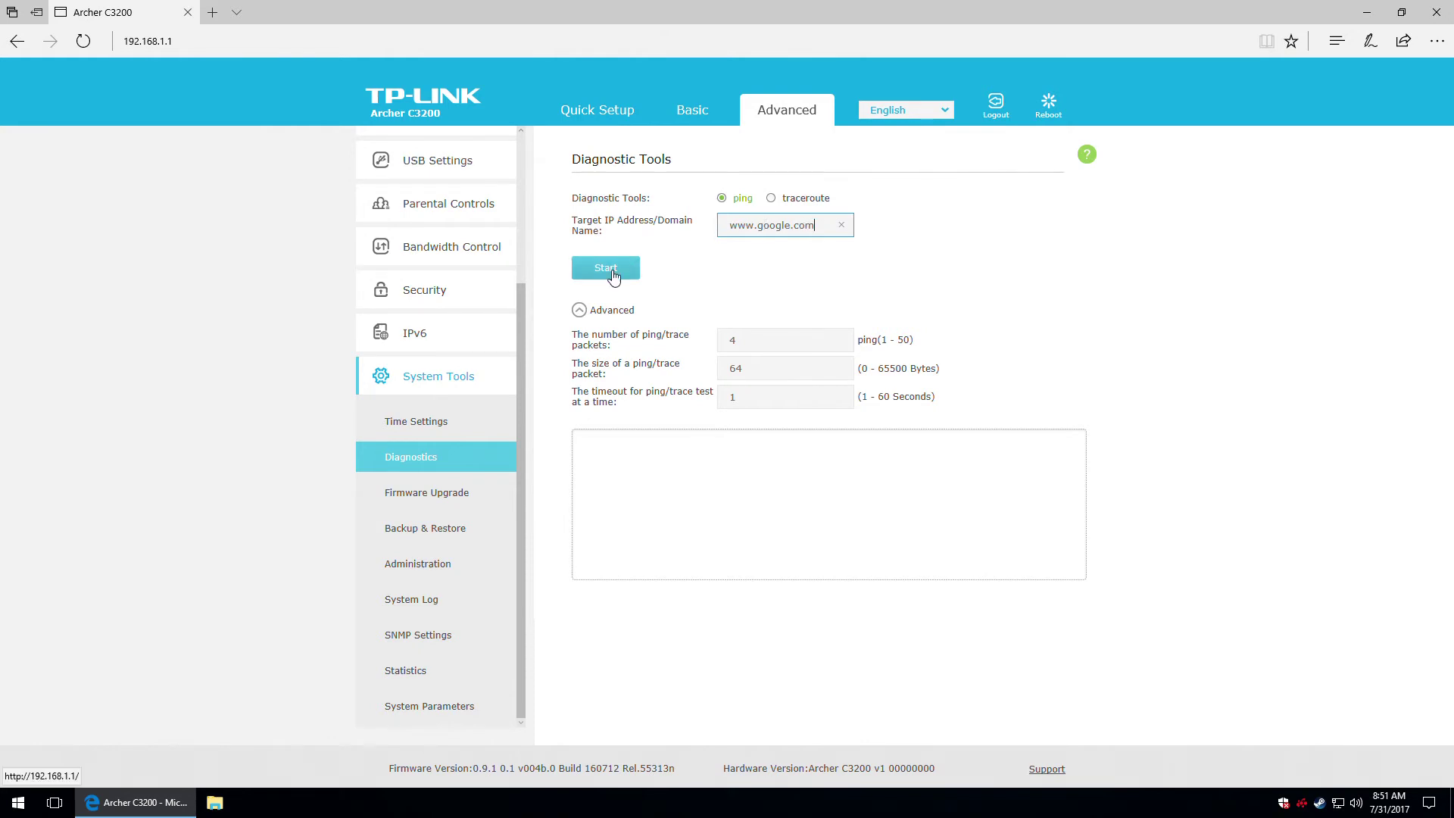
left_click(613, 269)
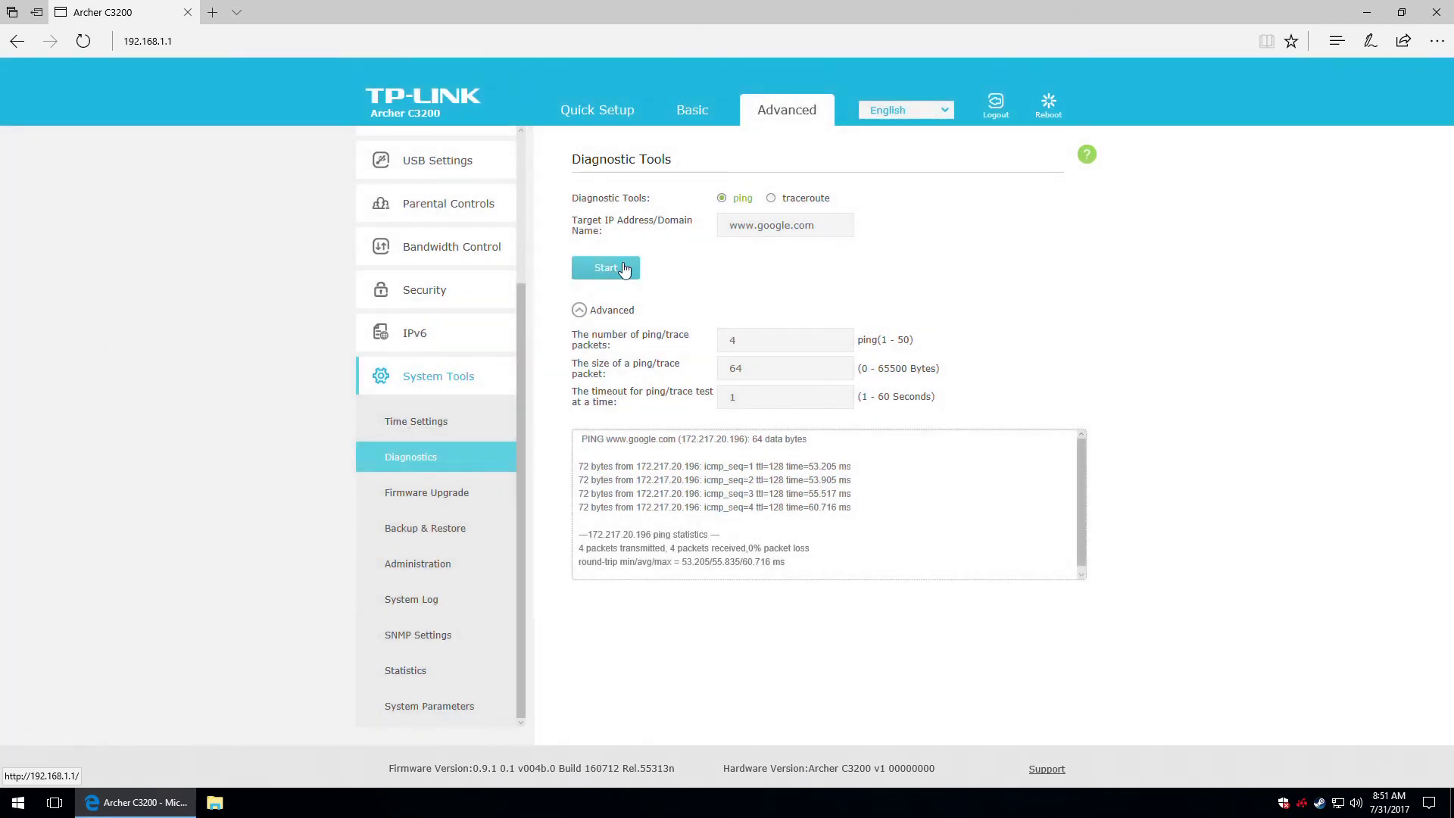
left_click(818, 203)
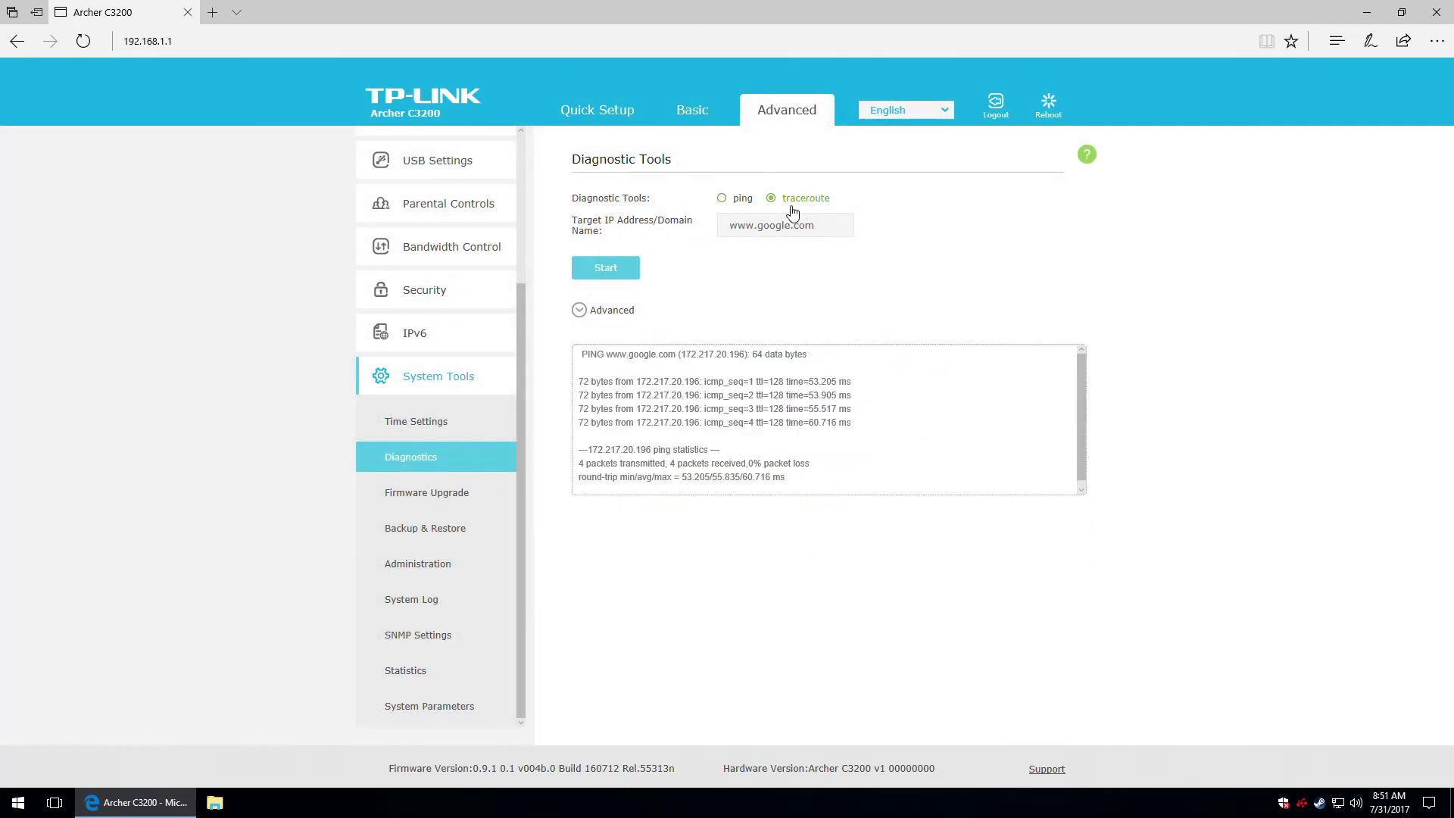
left_click(606, 265)
left_click(603, 266)
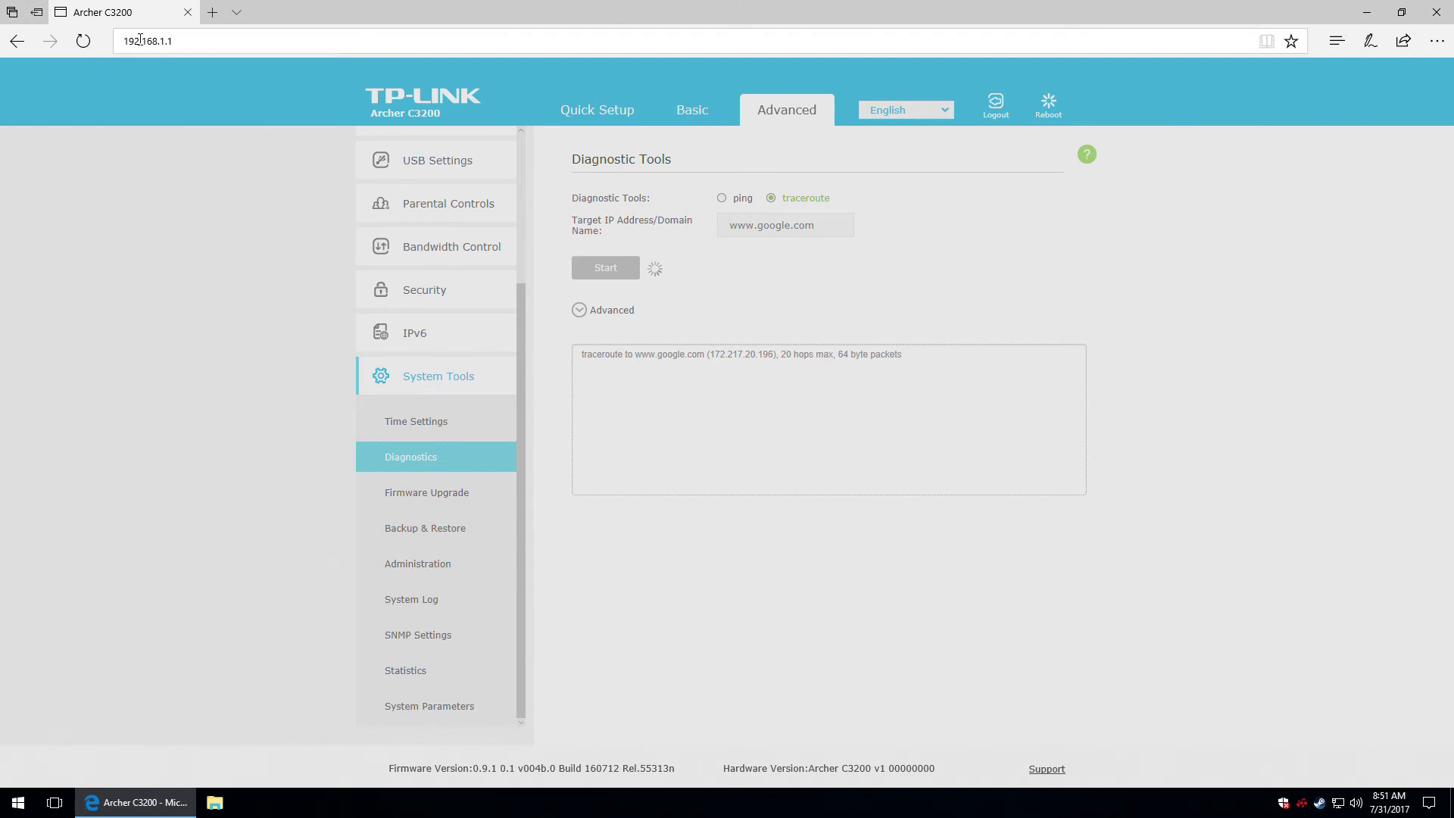
left_click(84, 42)
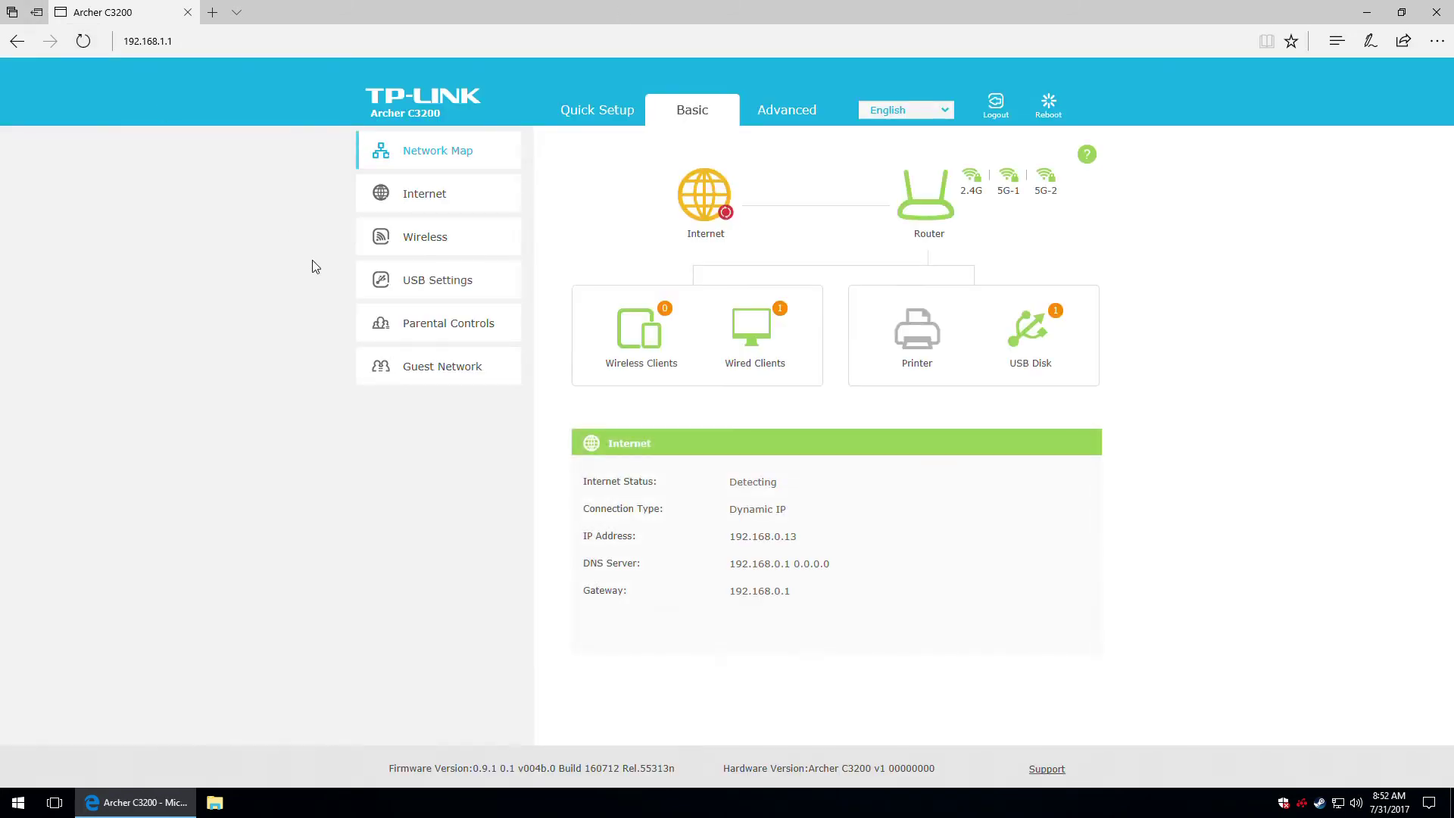
Go back to Advanced and open System Tools > Firmware Upgrade, showing firmware Build 160712
left_click(787, 110)
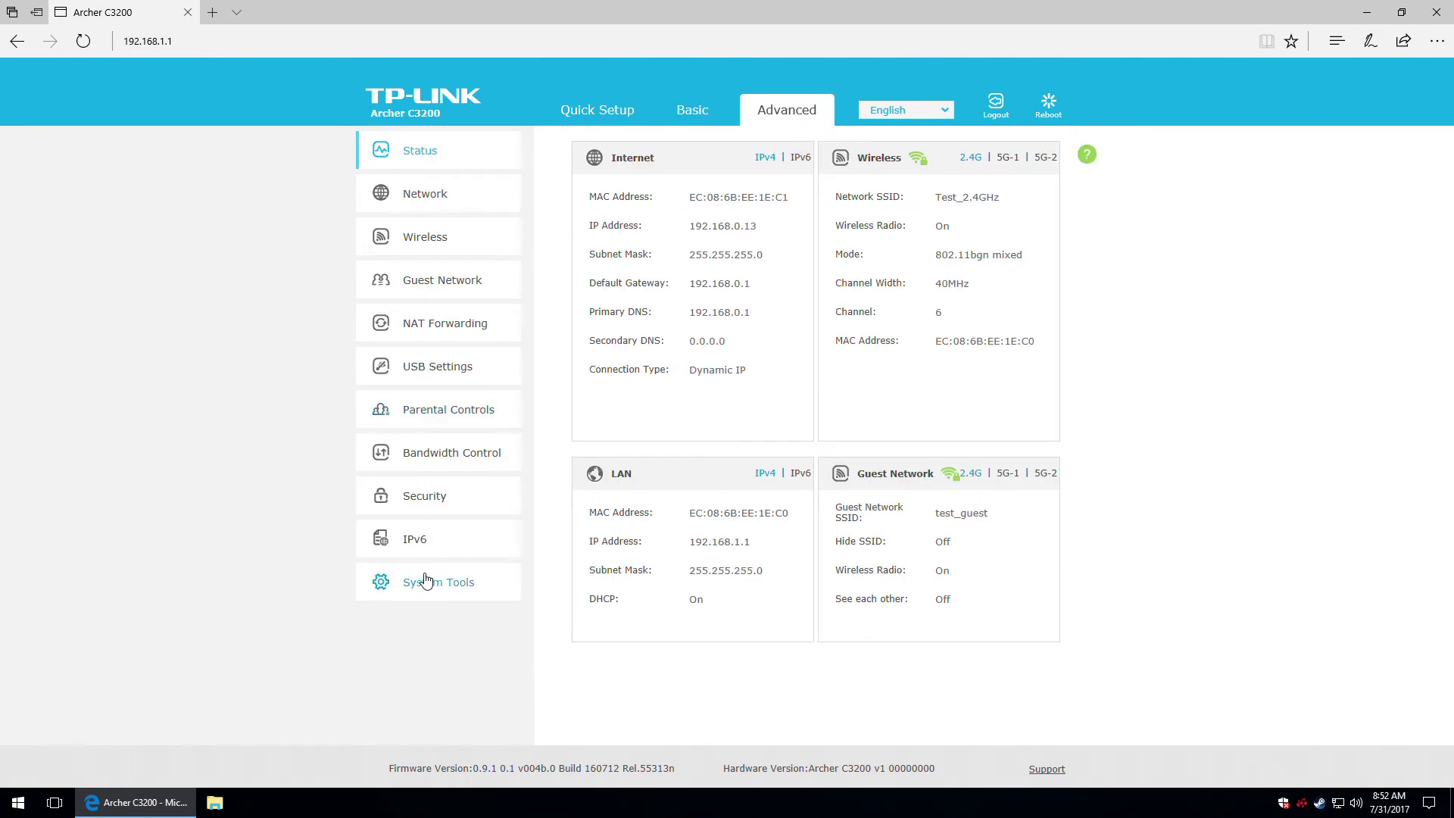
left_click(425, 580)
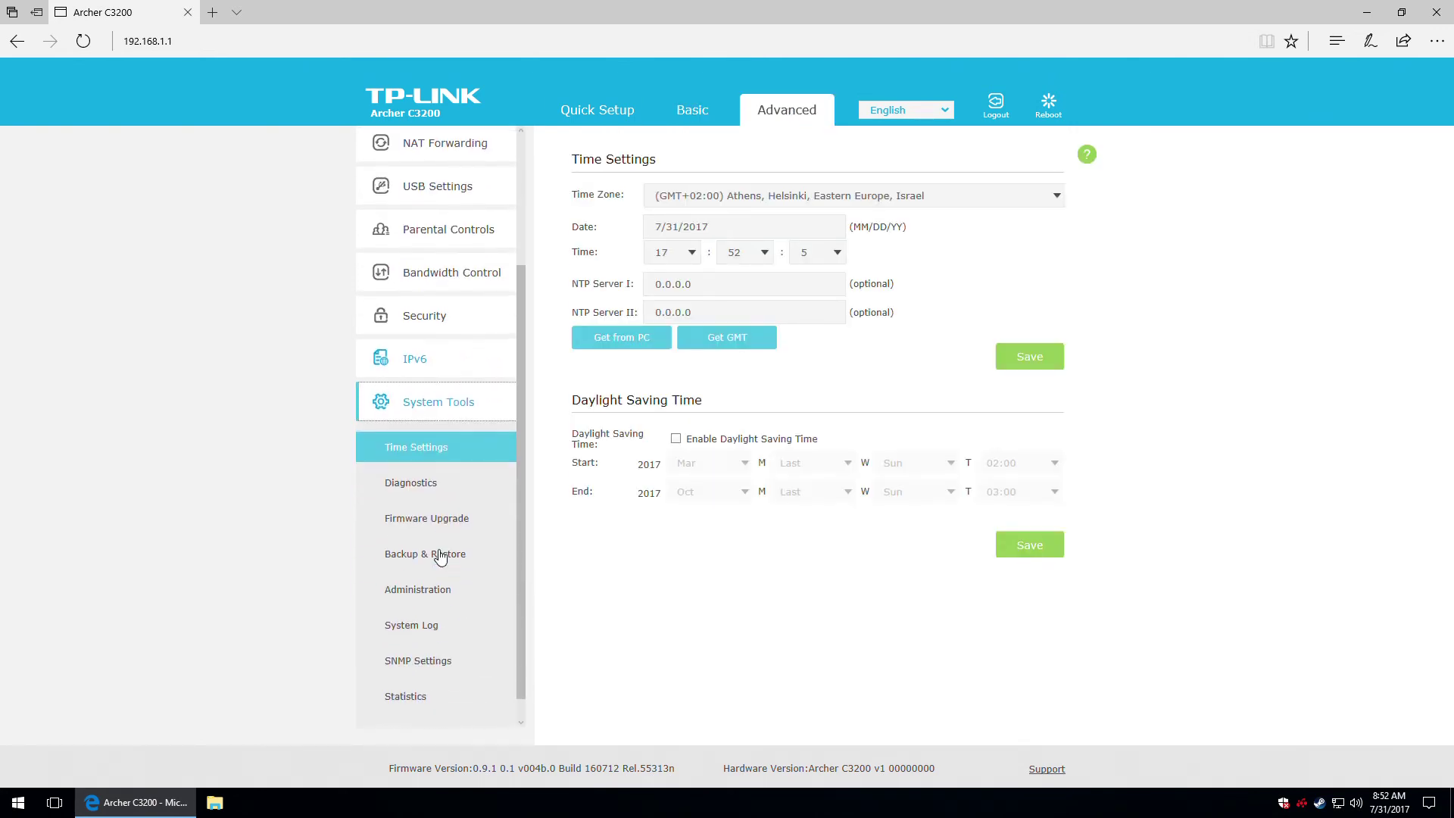
left_click(422, 487)
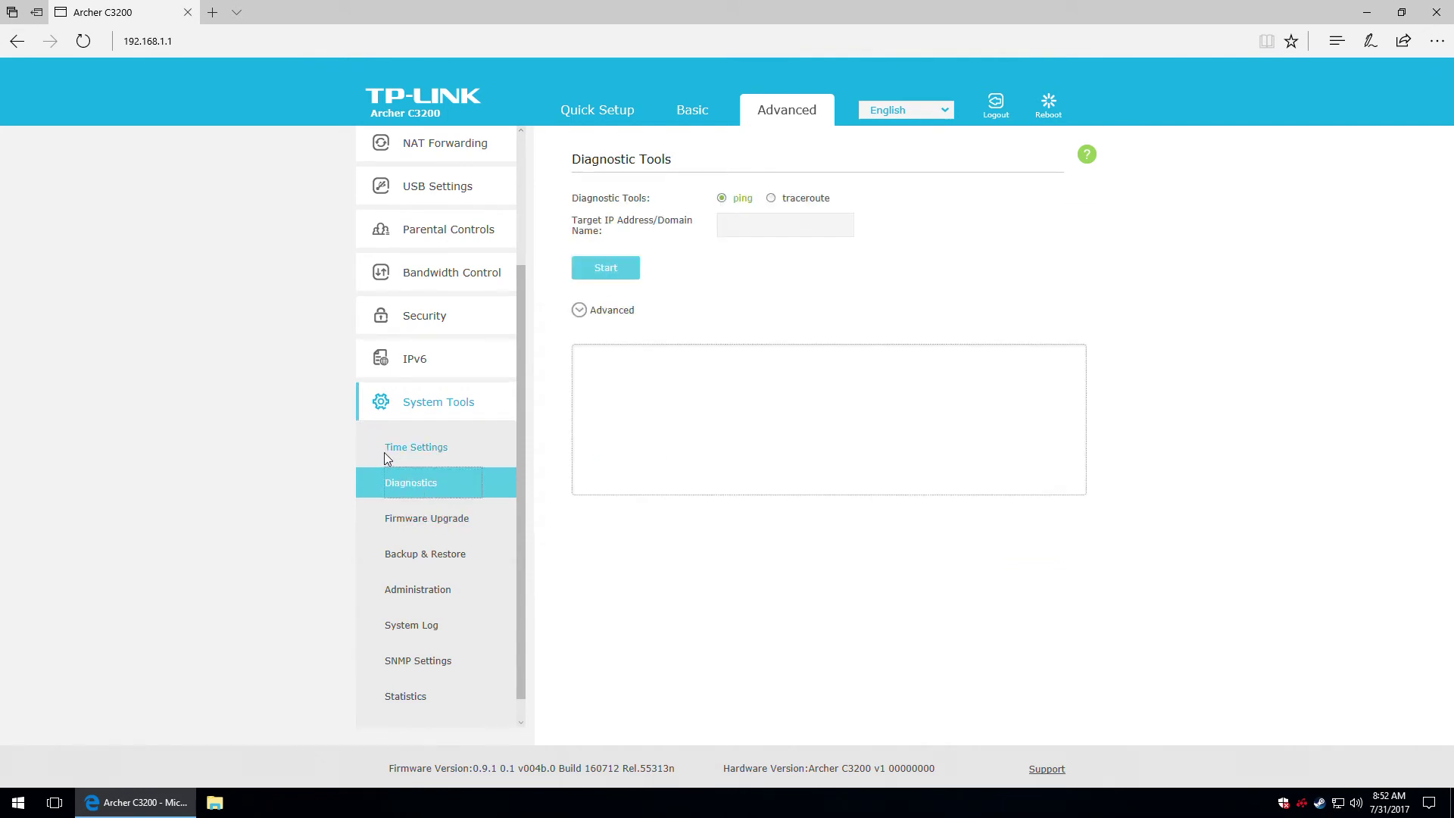
left_click(429, 521)
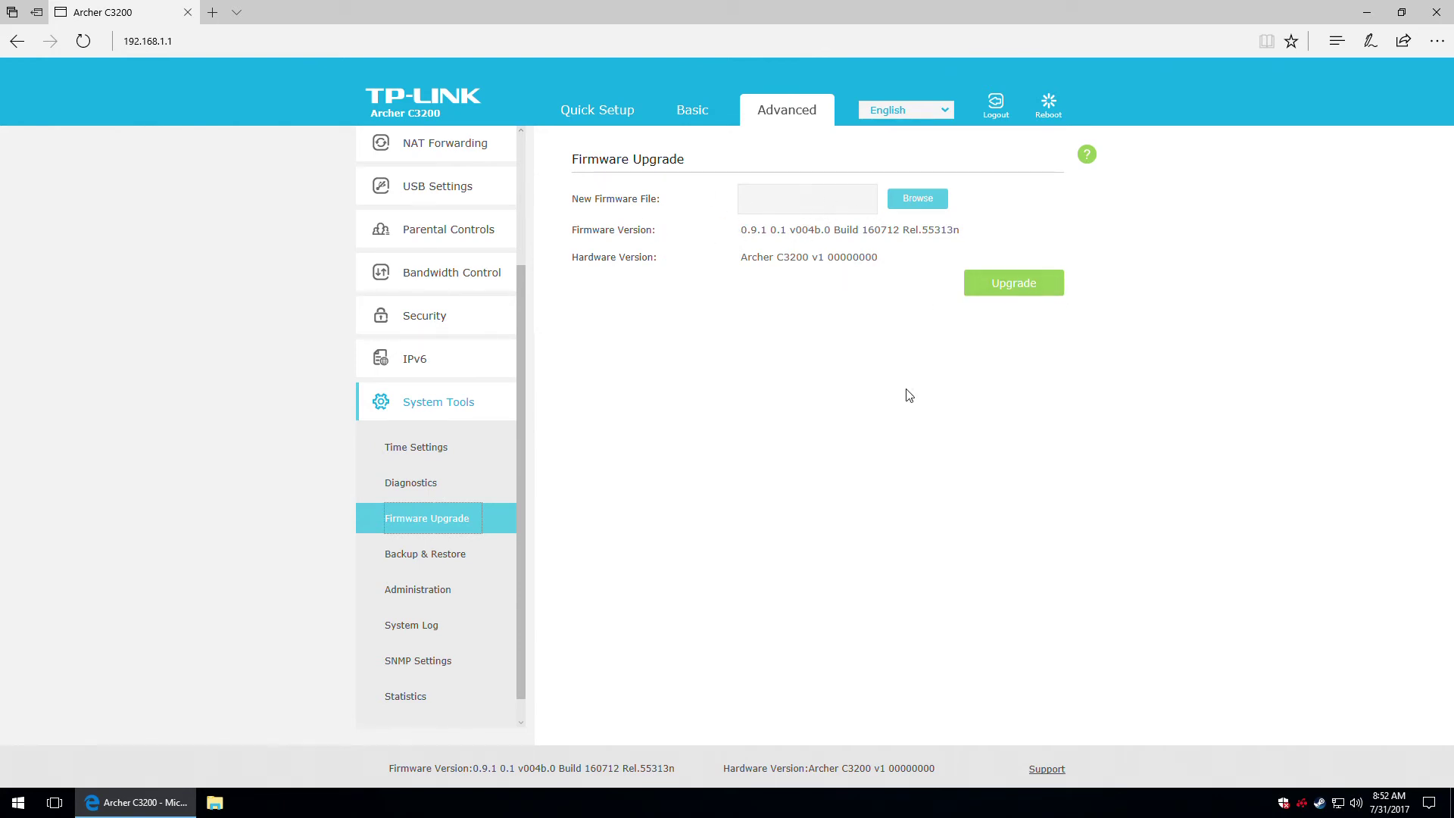
View the Backup & Restore page, then open the Administration settings
left_click(428, 557)
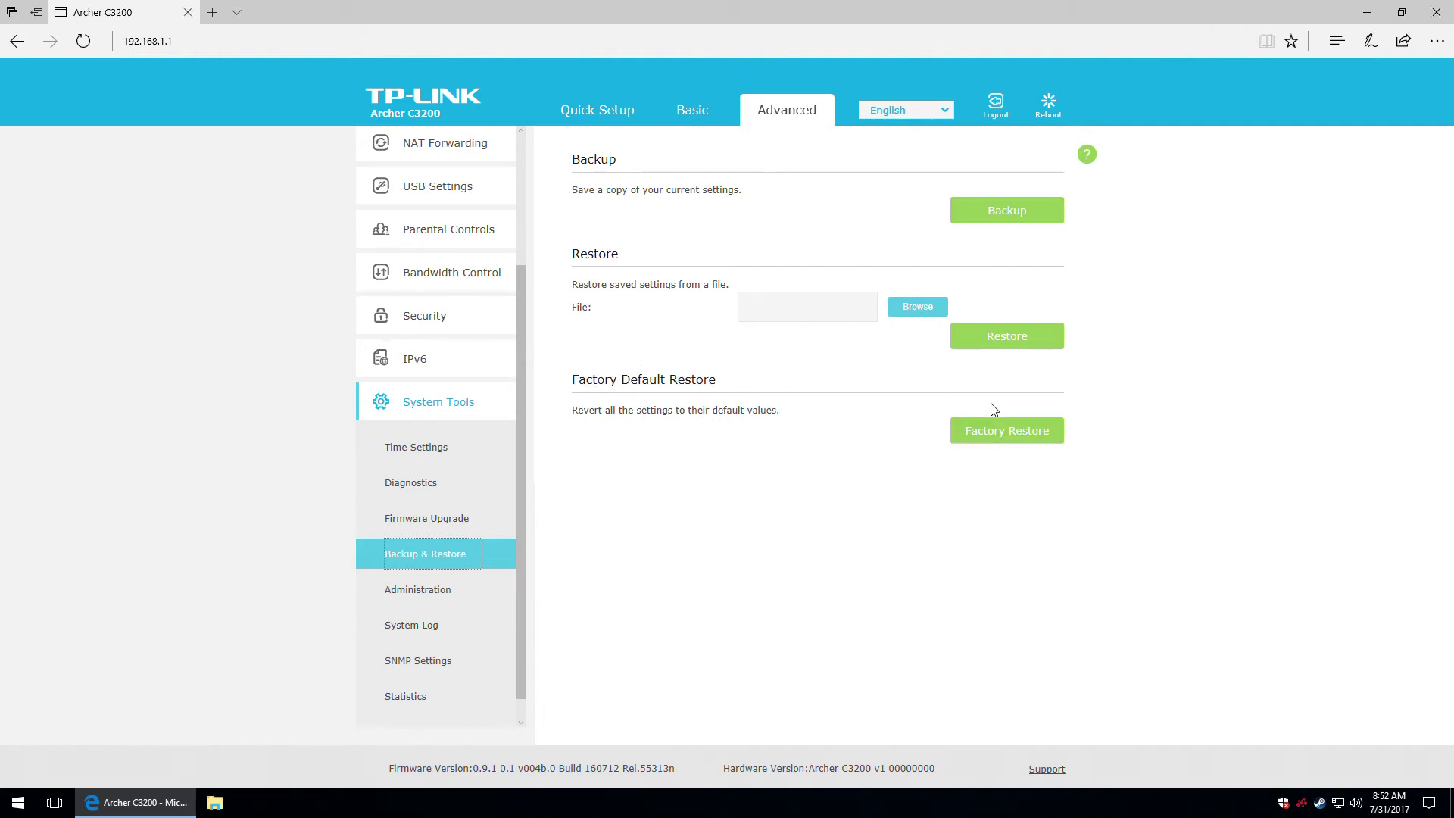
left_click(407, 596)
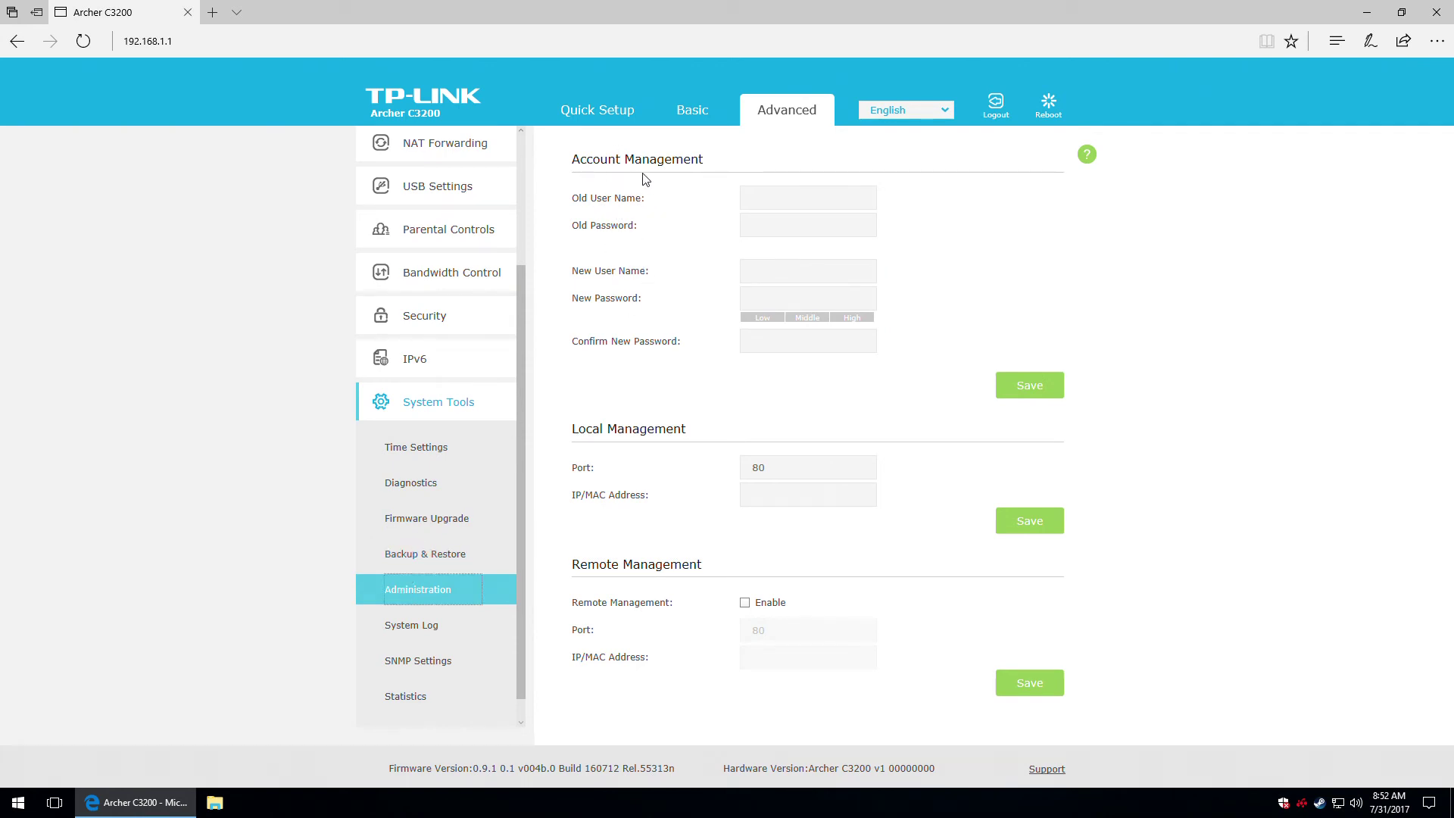
Inspect the account and local management port fields, and toggle Remote Management on then off
left_click(778, 202)
left_click(896, 211)
left_click(763, 467)
left_click(673, 483)
left_click(746, 603)
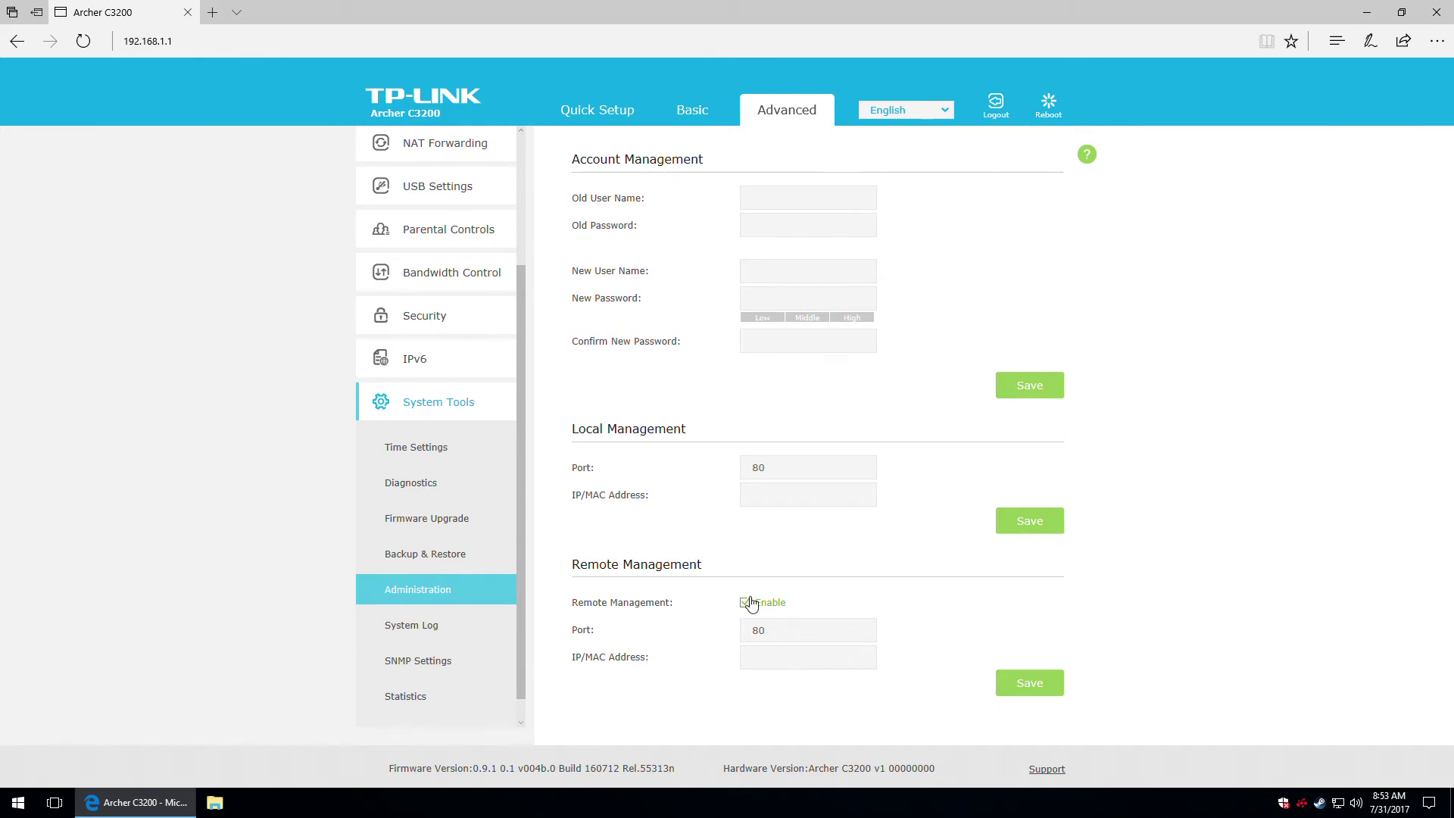
left_click(746, 603)
Page through the System Log and try DHCPC, DHCPD and Emergency filters before returning to all types
left_click(415, 633)
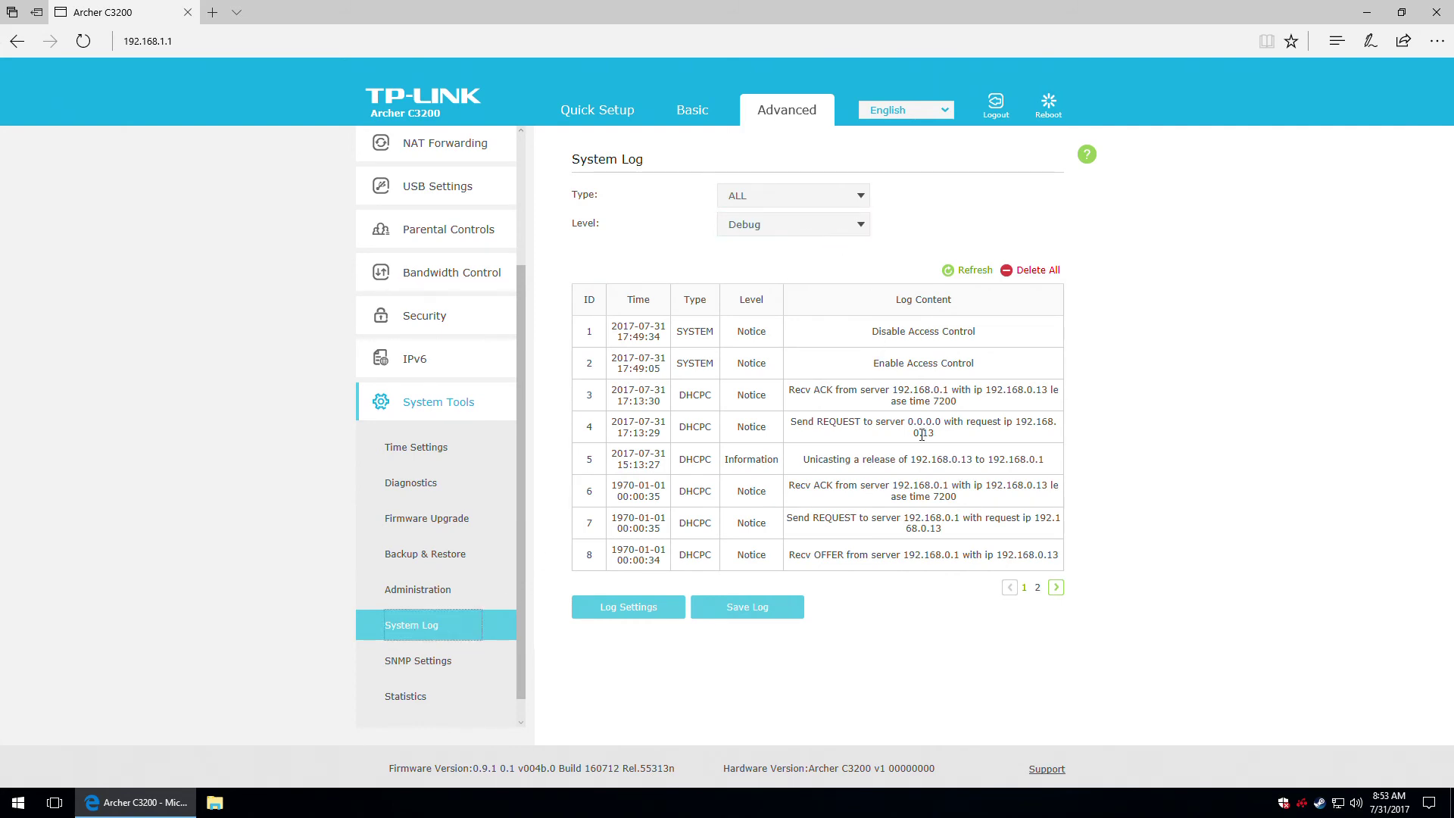
left_click(1056, 588)
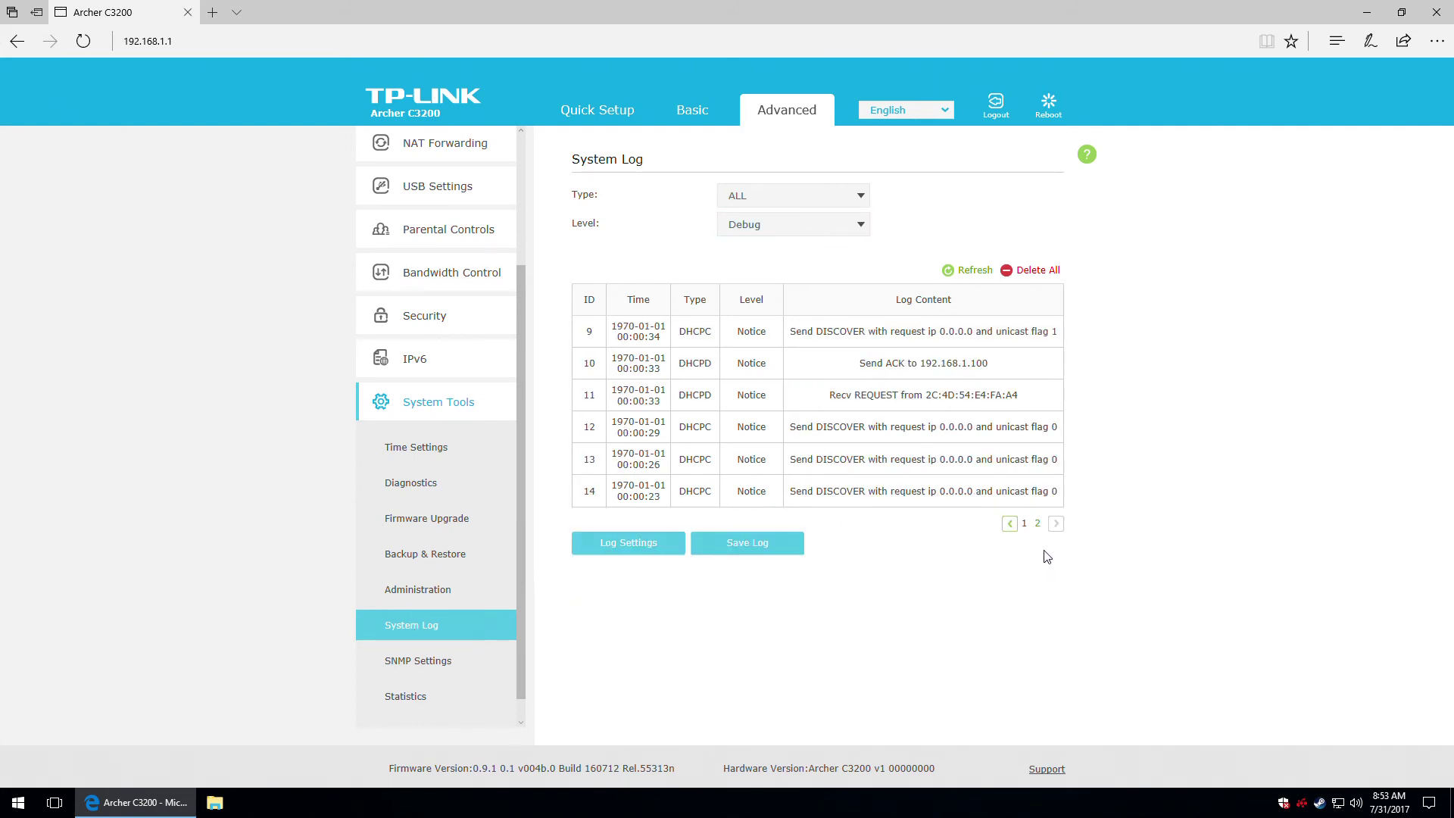
left_click(1012, 524)
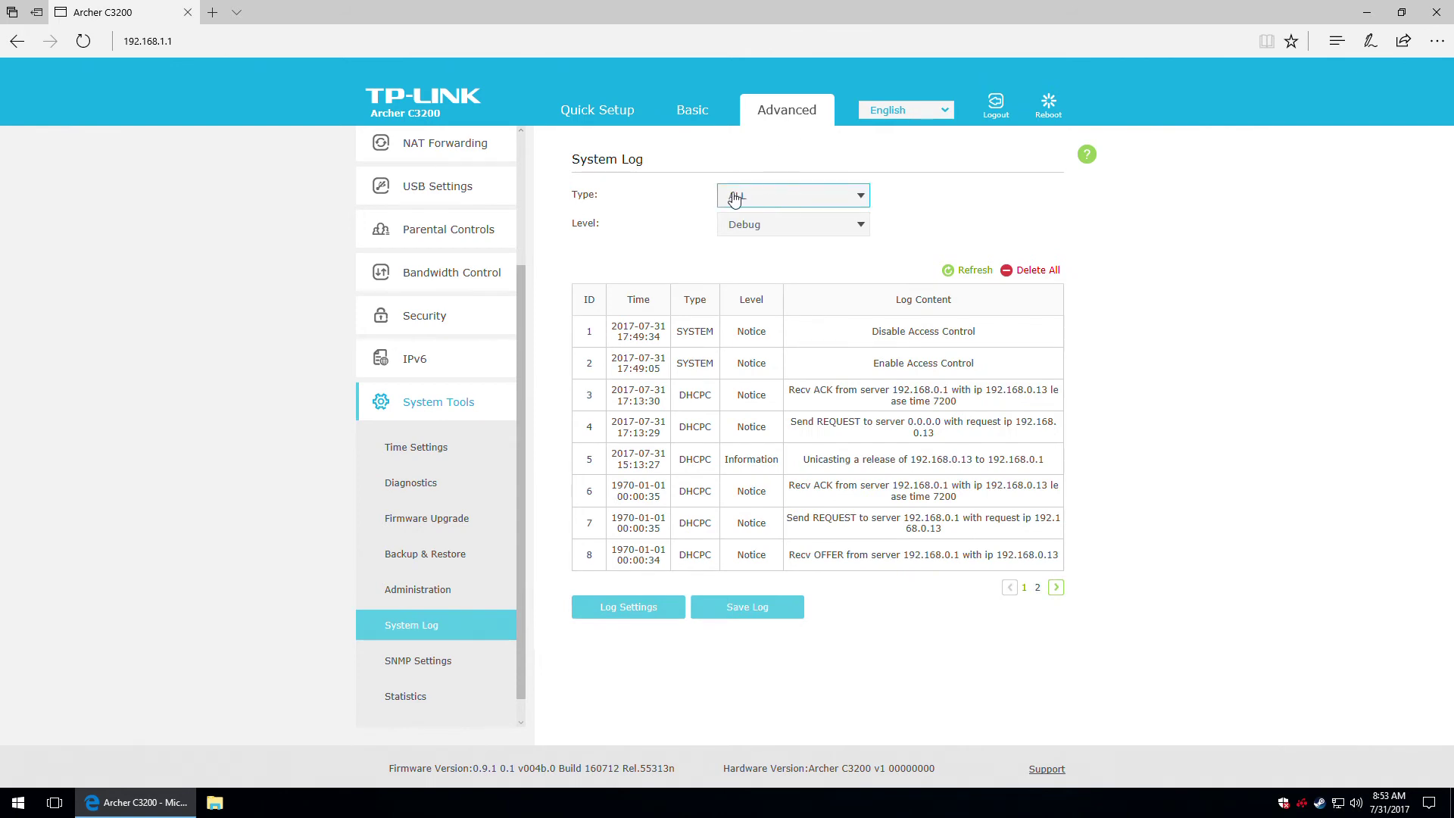
left_click(856, 196)
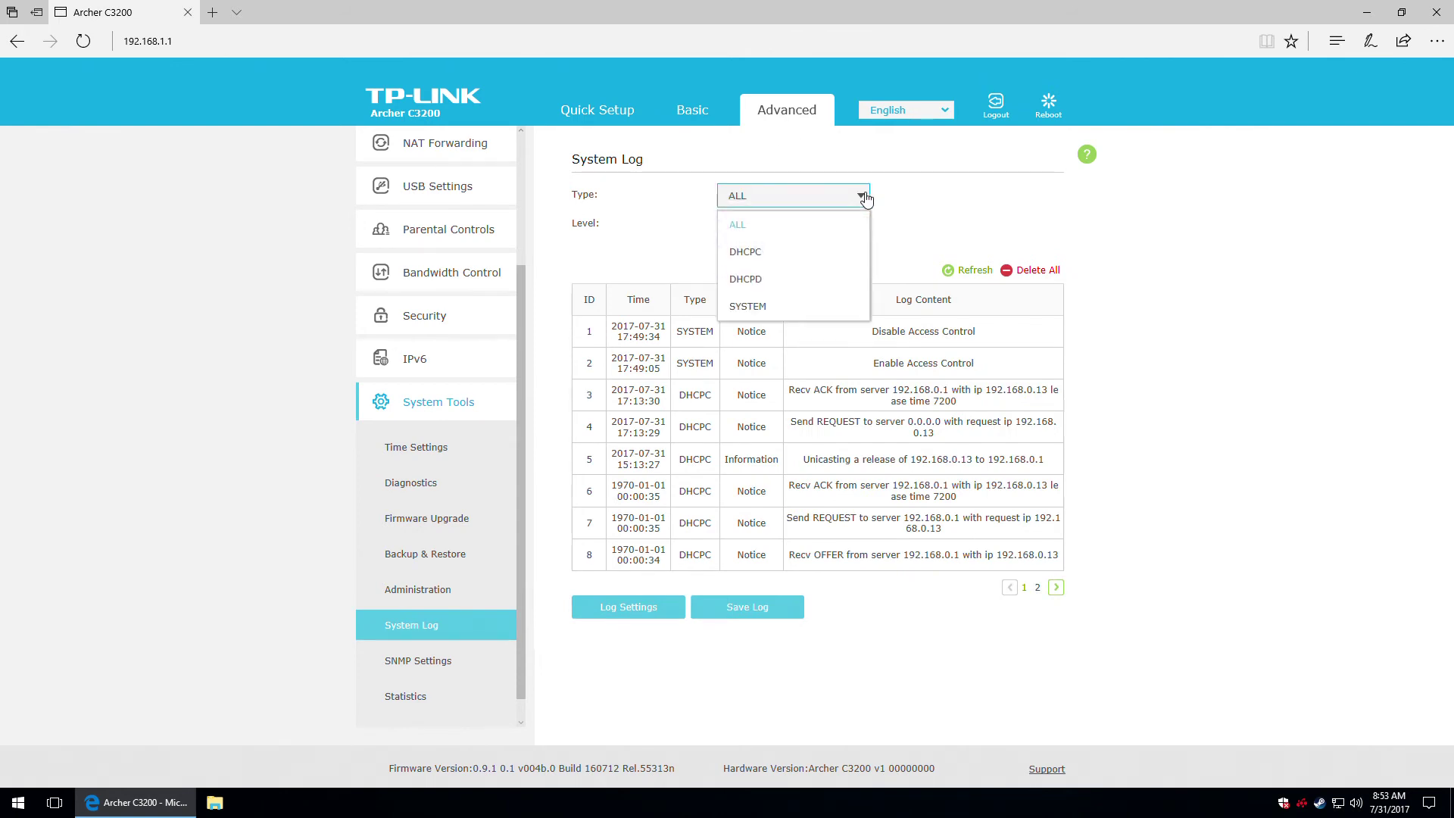
left_click(767, 252)
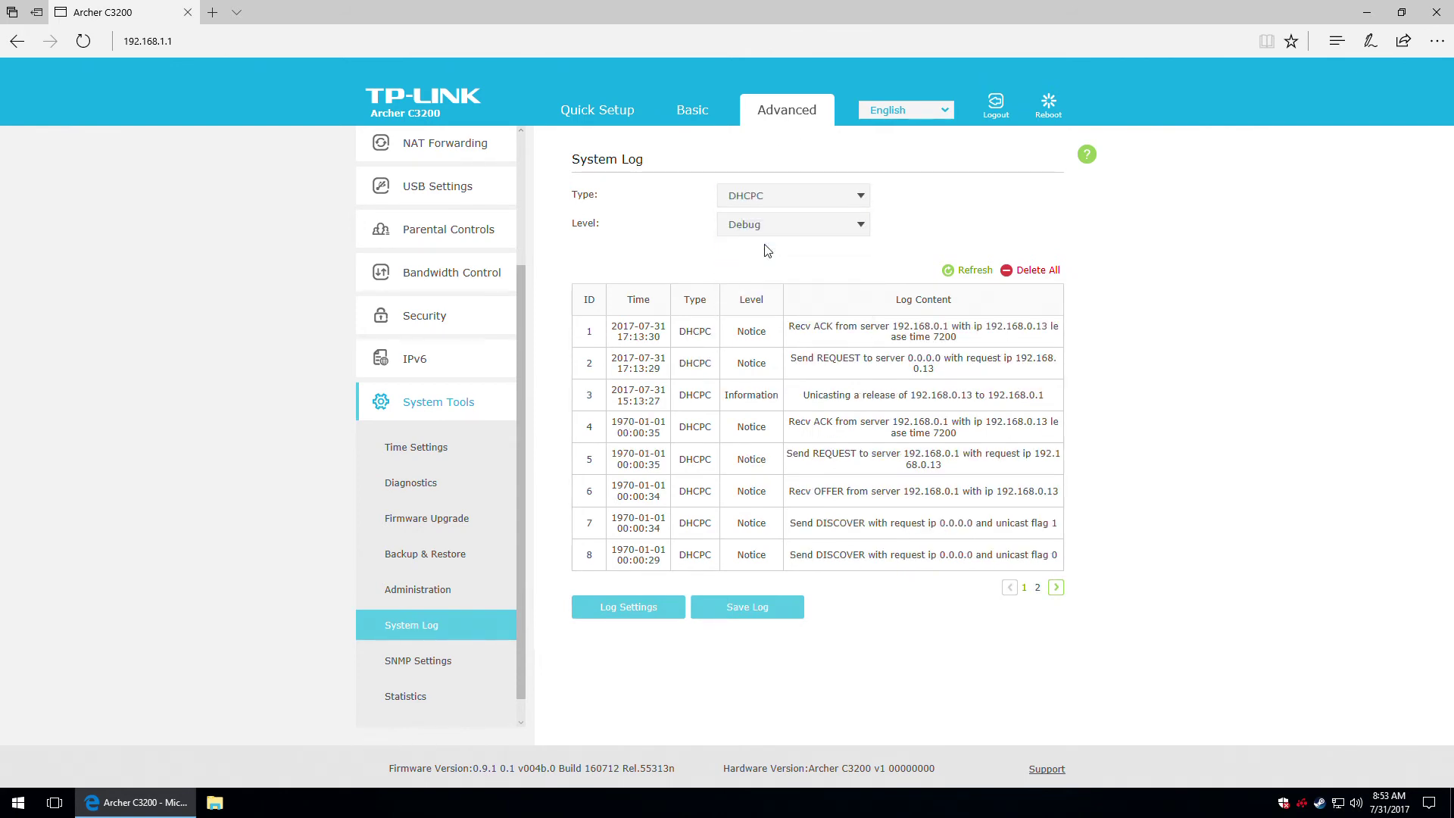
left_click(818, 198)
left_click(787, 278)
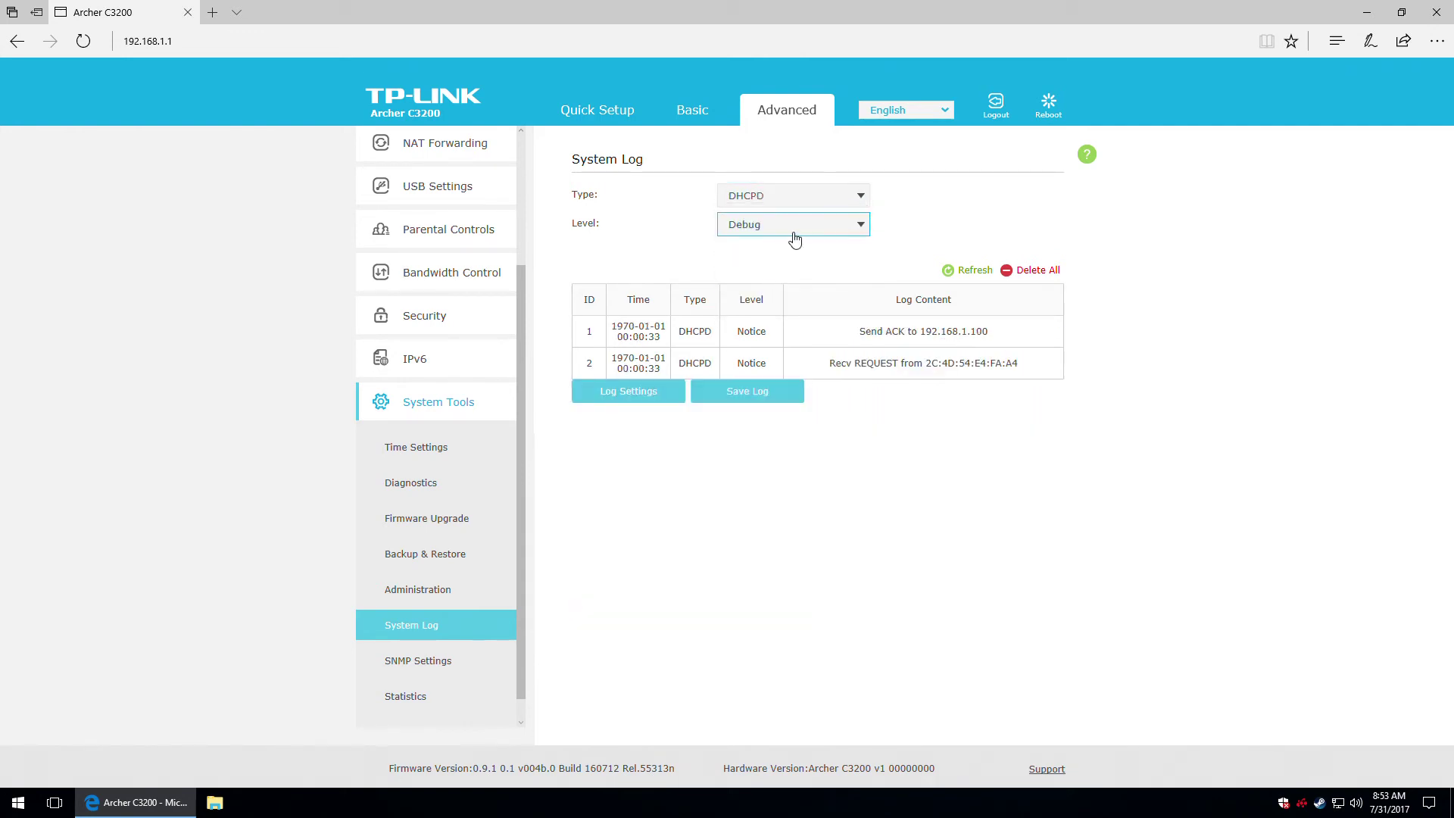
left_click(802, 227)
scroll(787, 303, "up", 1)
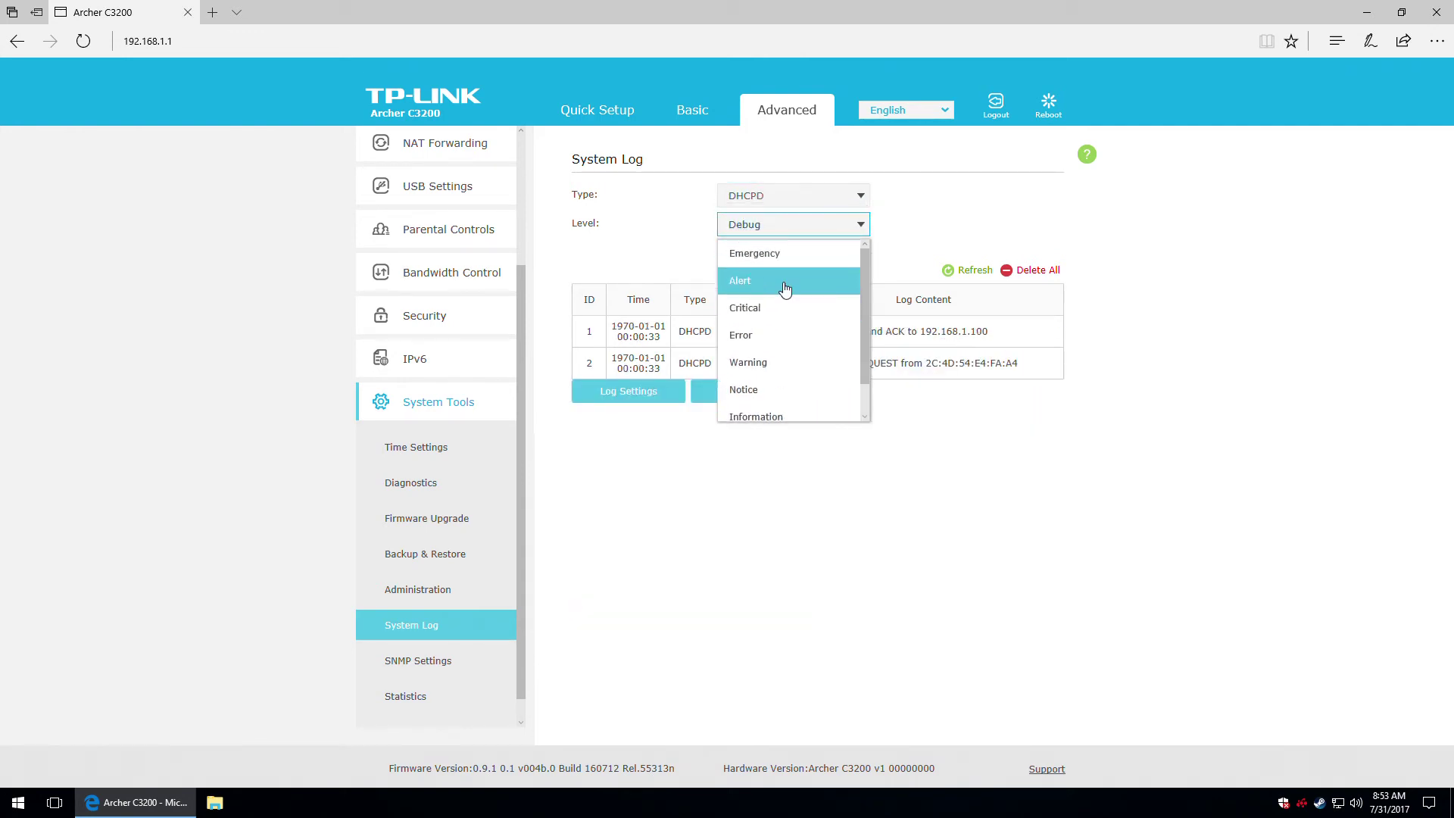
left_click(773, 260)
left_click(783, 199)
left_click(762, 225)
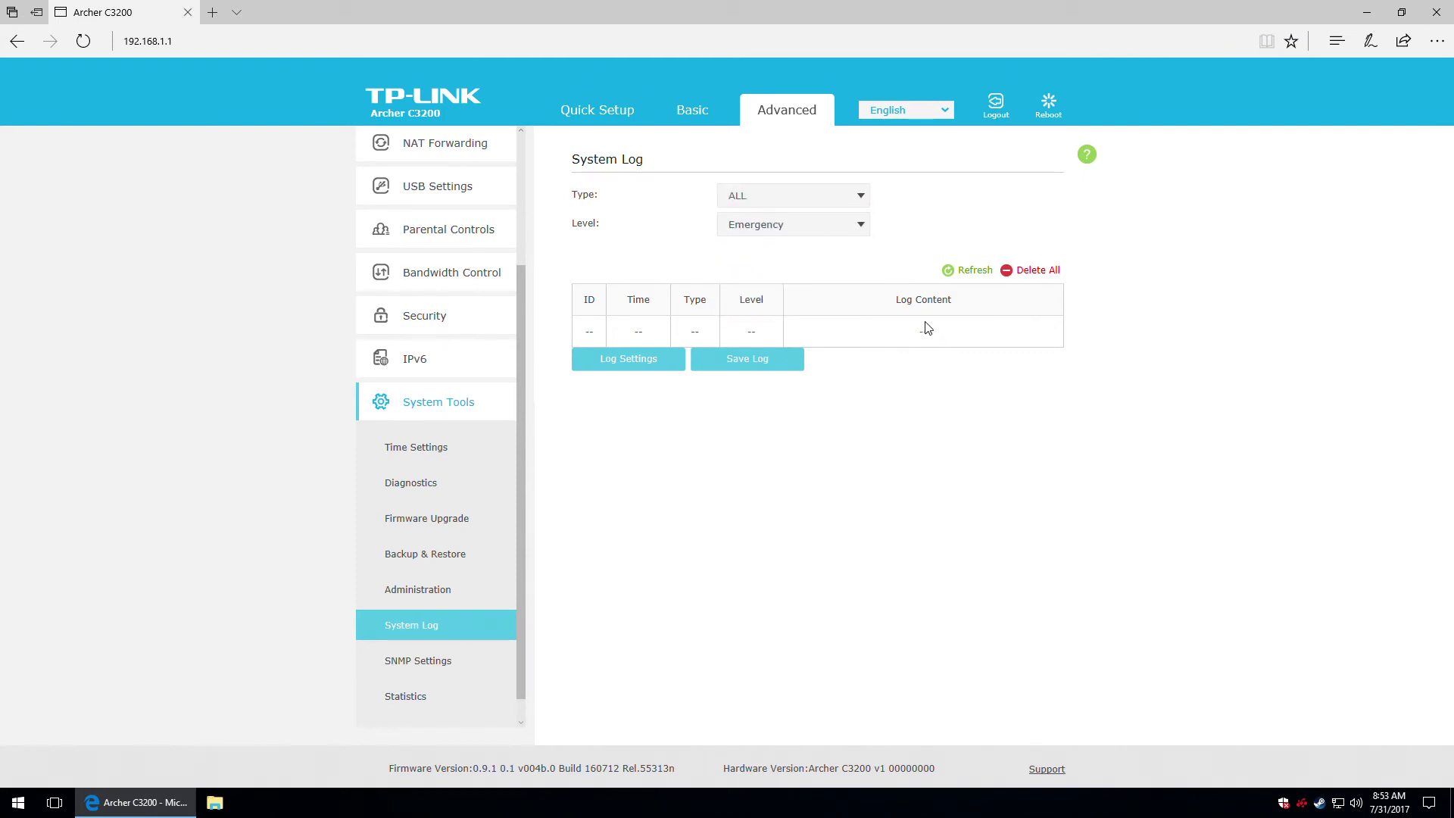
Step the log level through Alert, Critical, Error, Warning and Notice, ending at Information
left_click(838, 226)
left_click(743, 282)
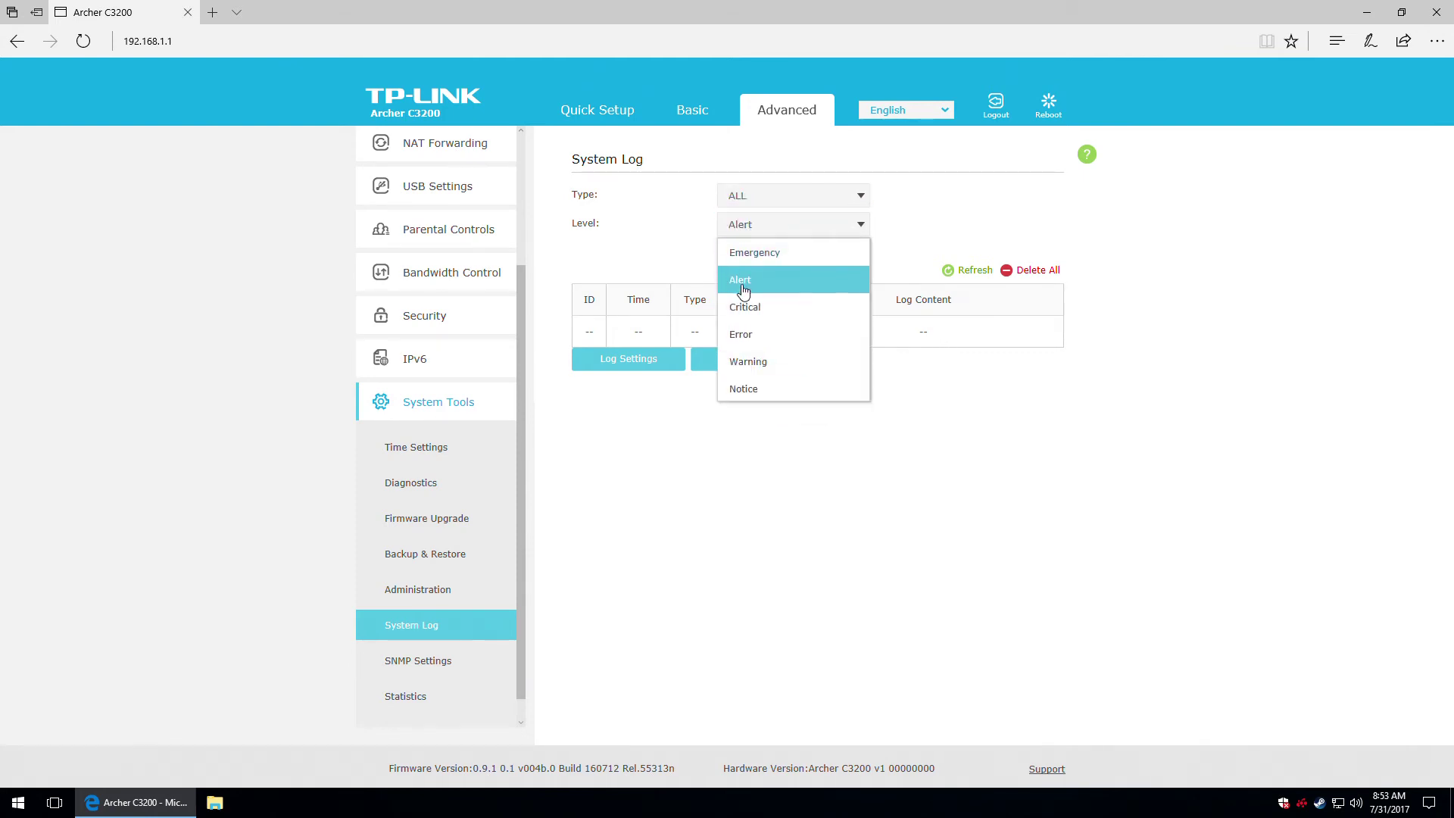
left_click(802, 230)
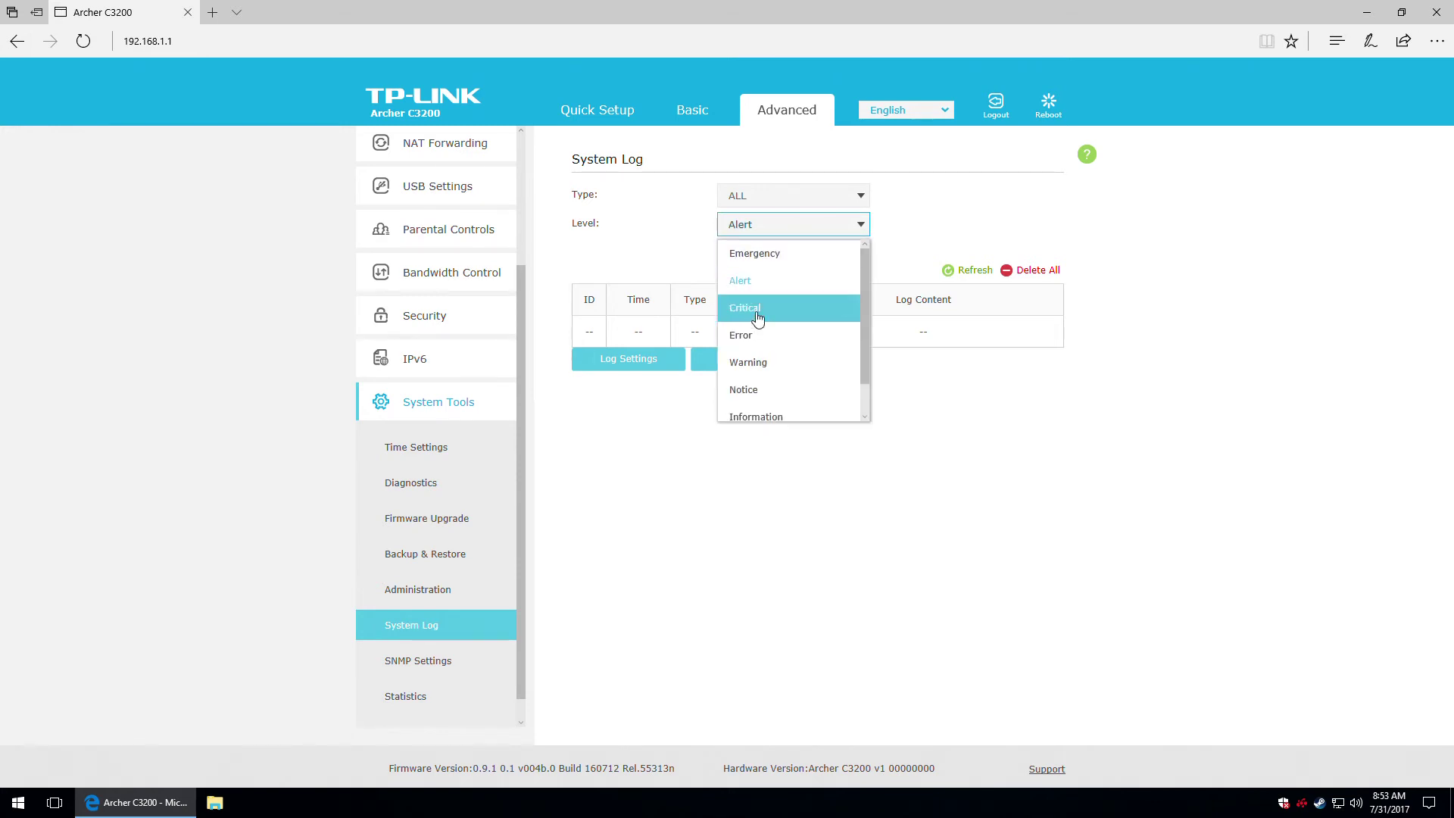
left_click(757, 315)
left_click(780, 232)
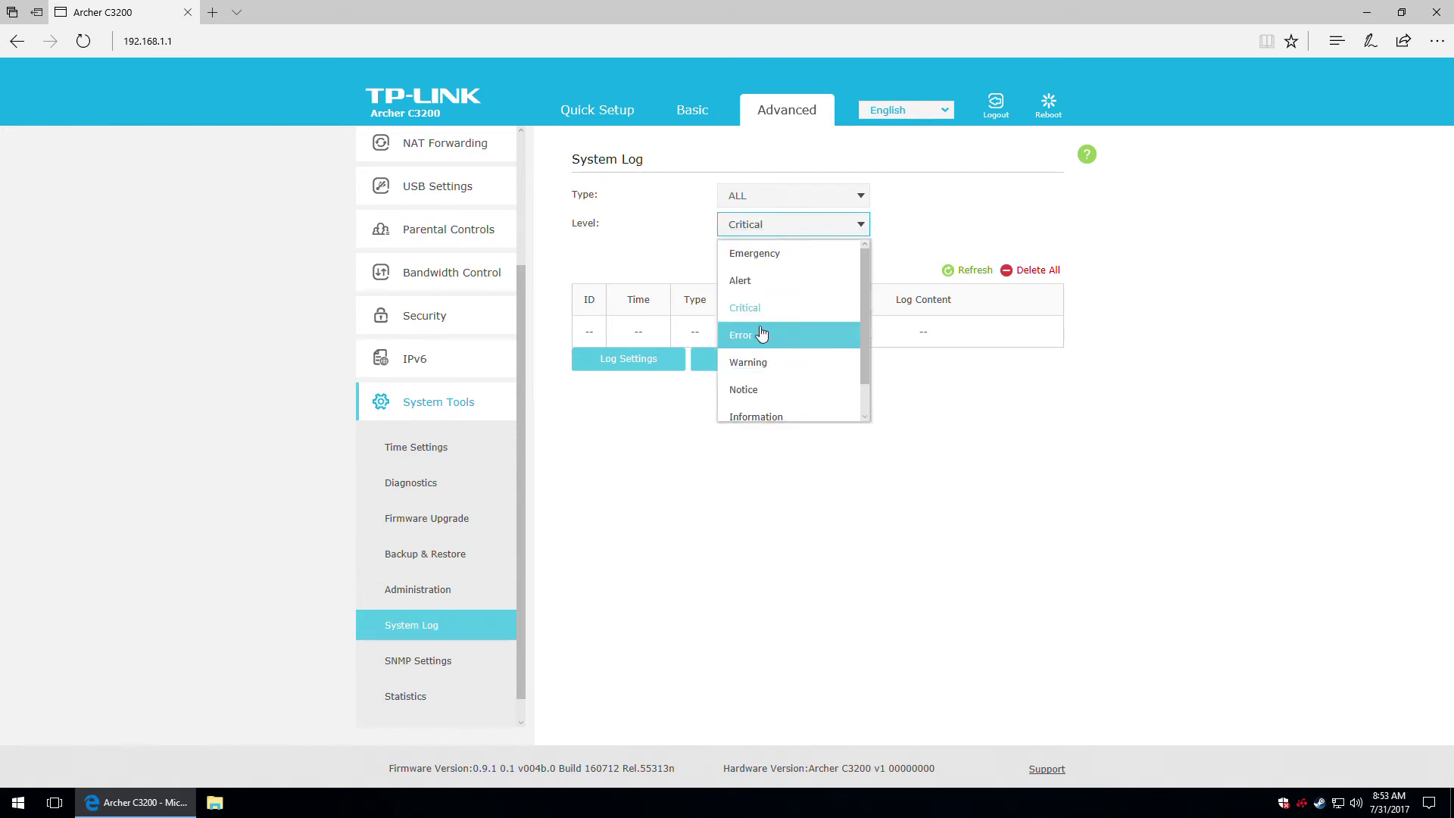
left_click(759, 333)
left_click(839, 226)
left_click(771, 364)
left_click(850, 226)
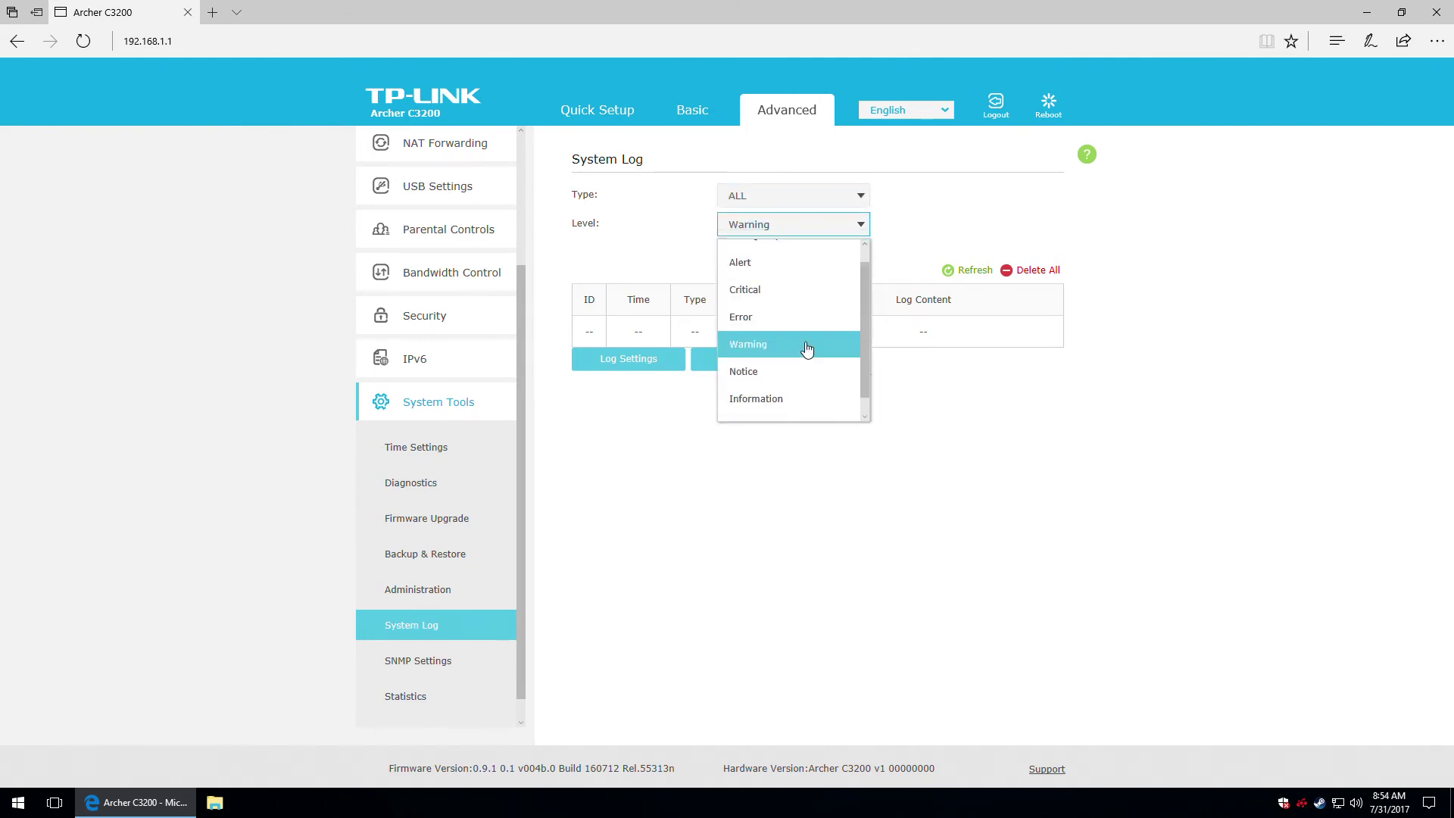
left_click(773, 354)
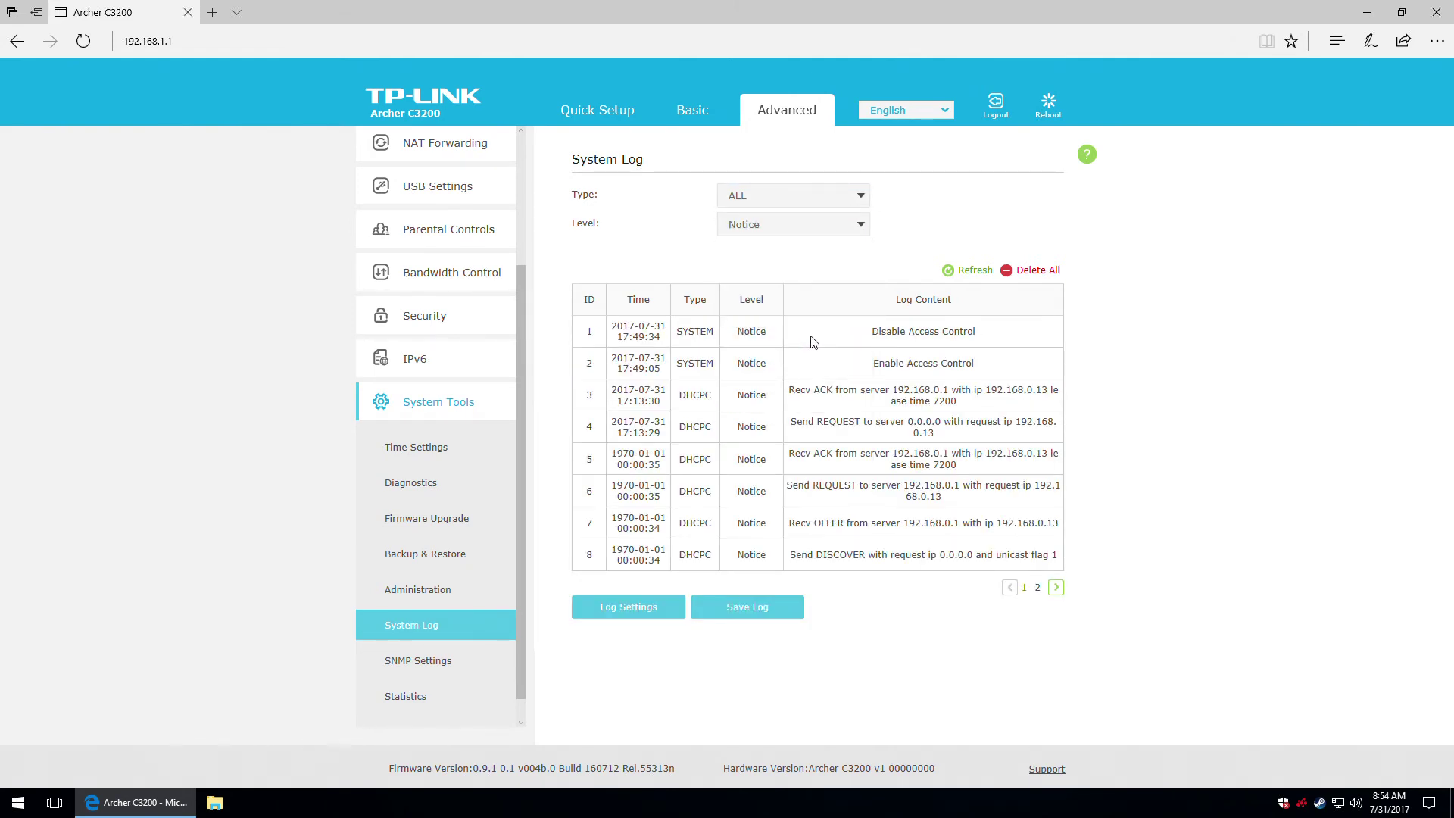
left_click(811, 228)
left_click(780, 385)
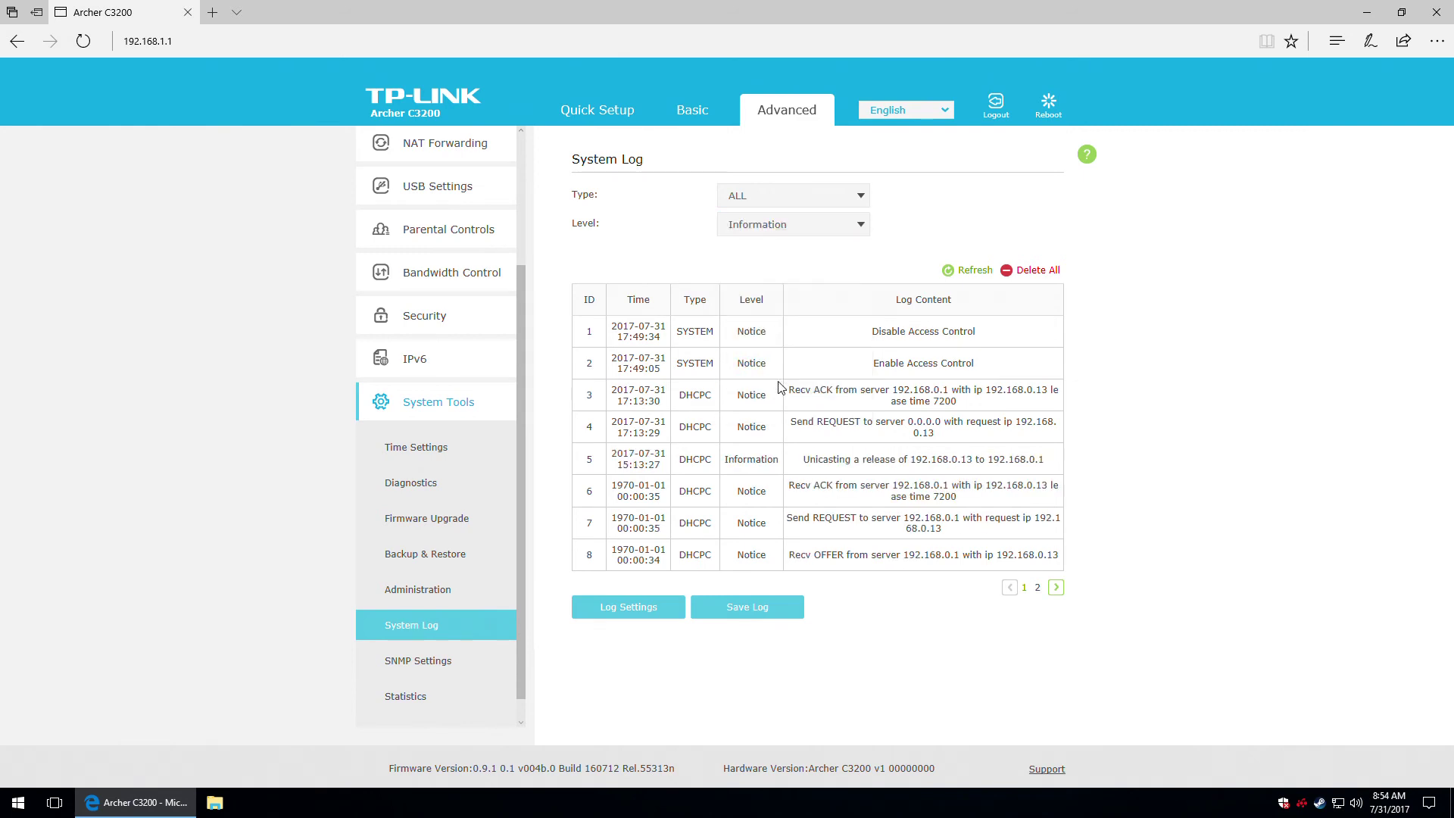
left_click(805, 228)
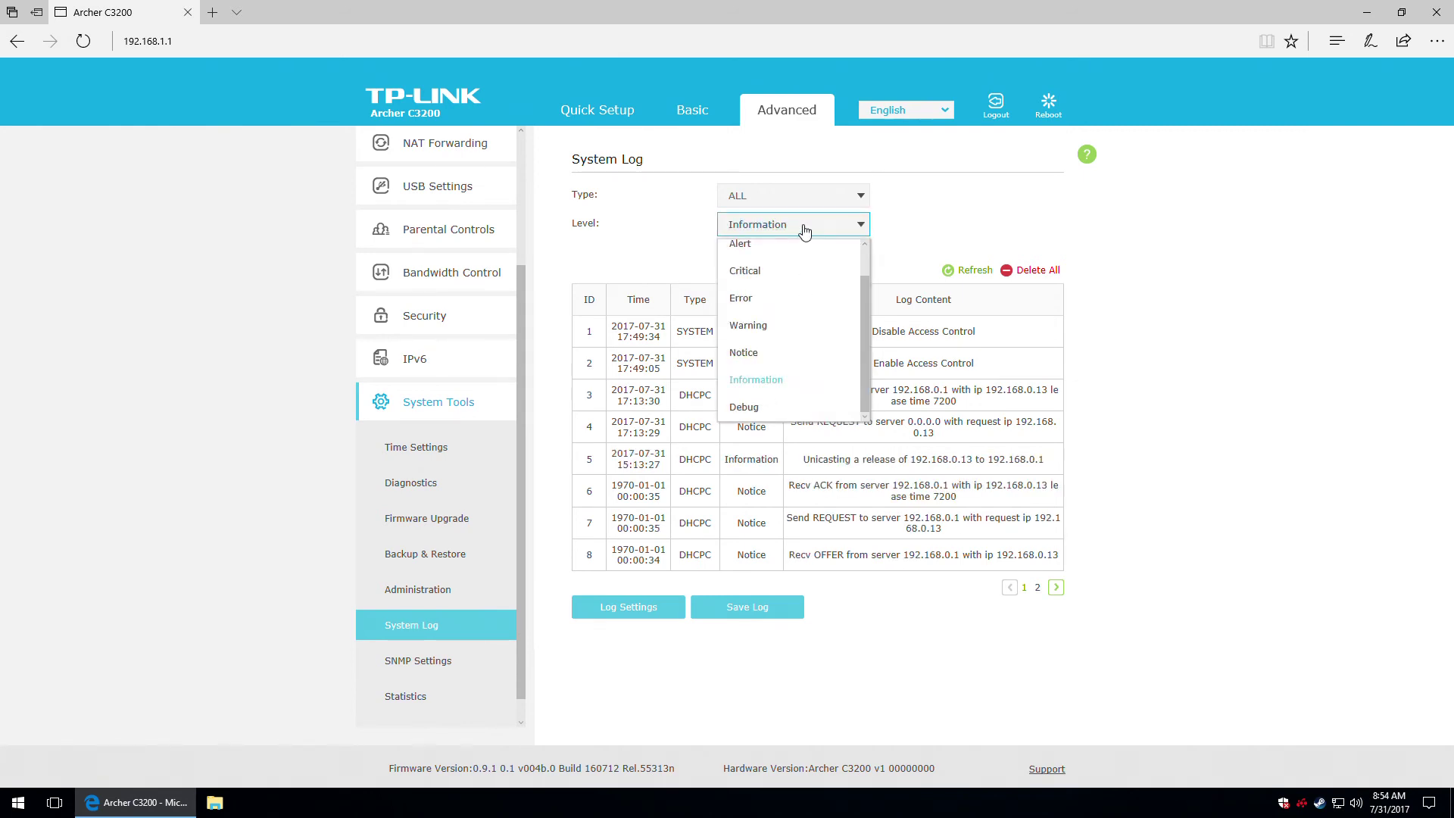
left_click(805, 230)
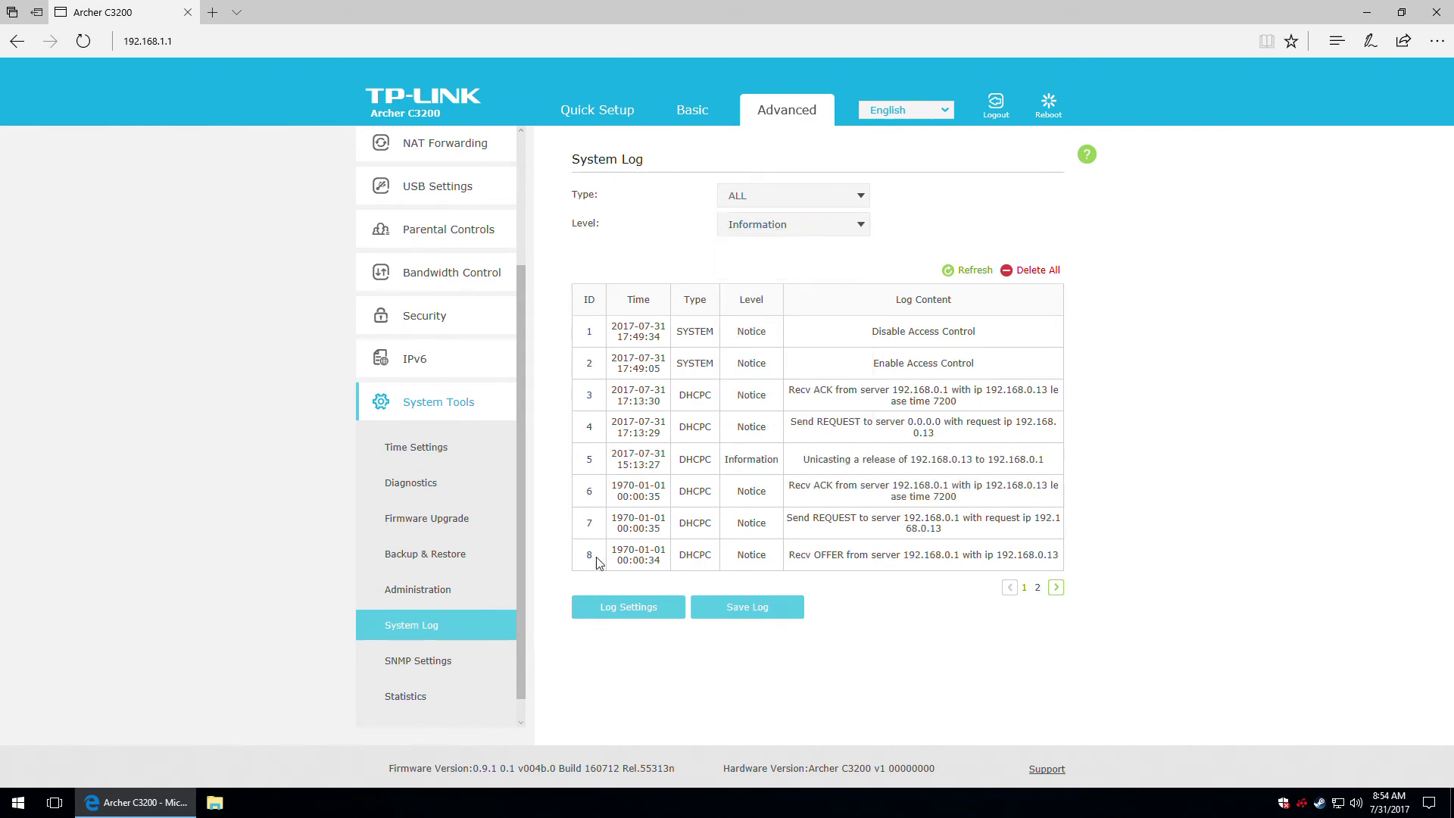
Turn the SNMP agent on and back off, leaving it disabled
left_click(413, 663)
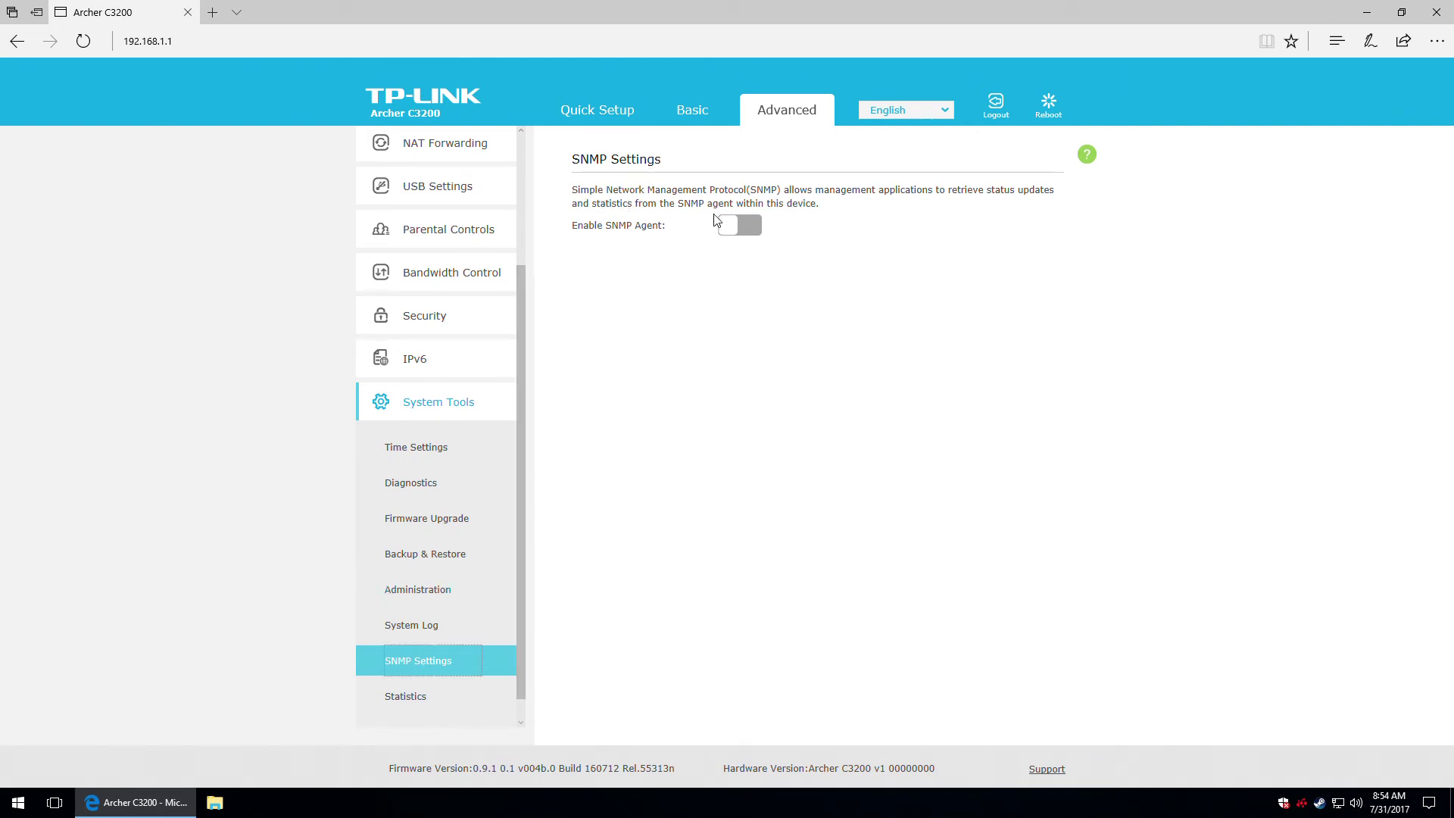
left_click(742, 229)
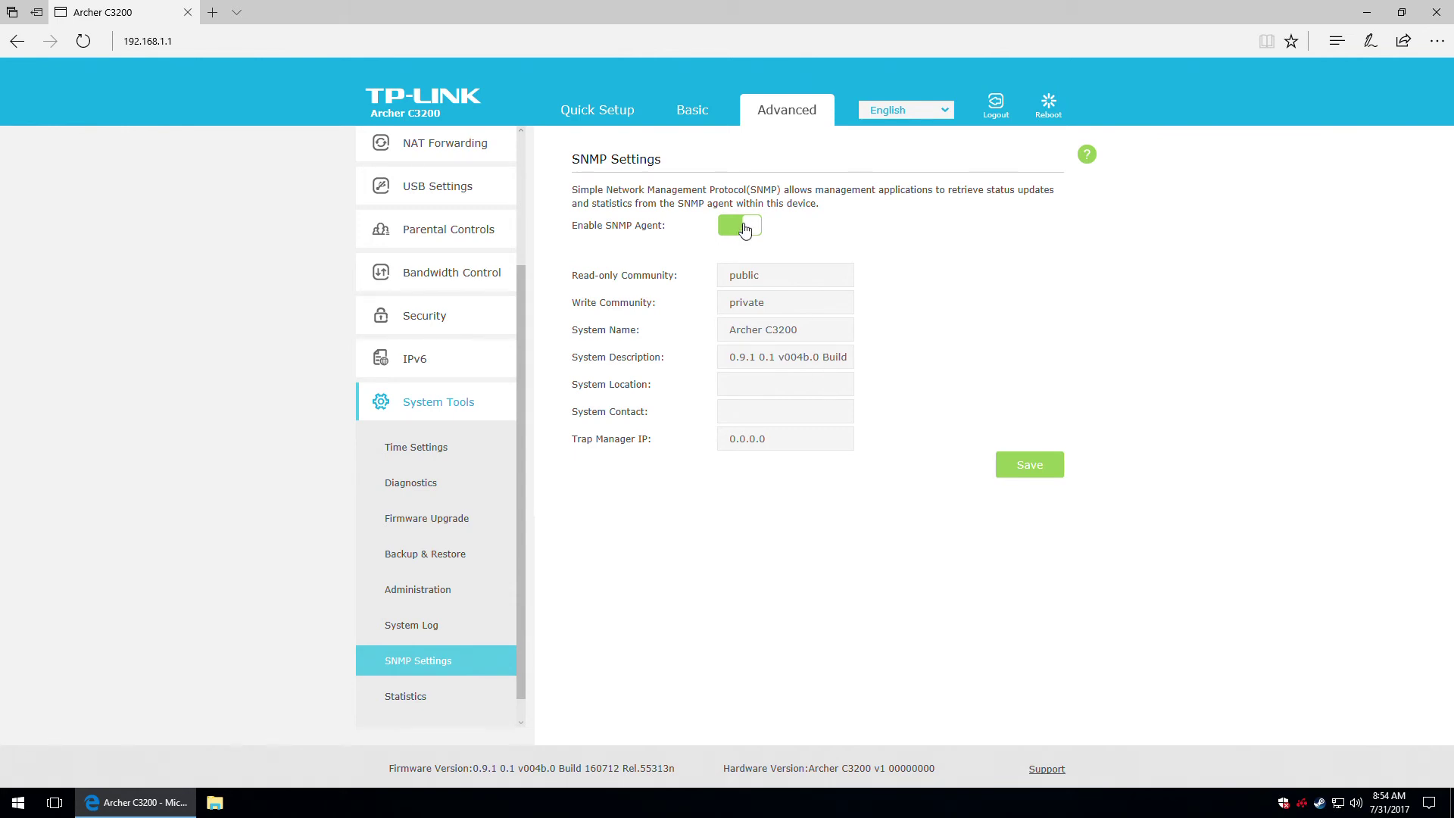
left_click(743, 227)
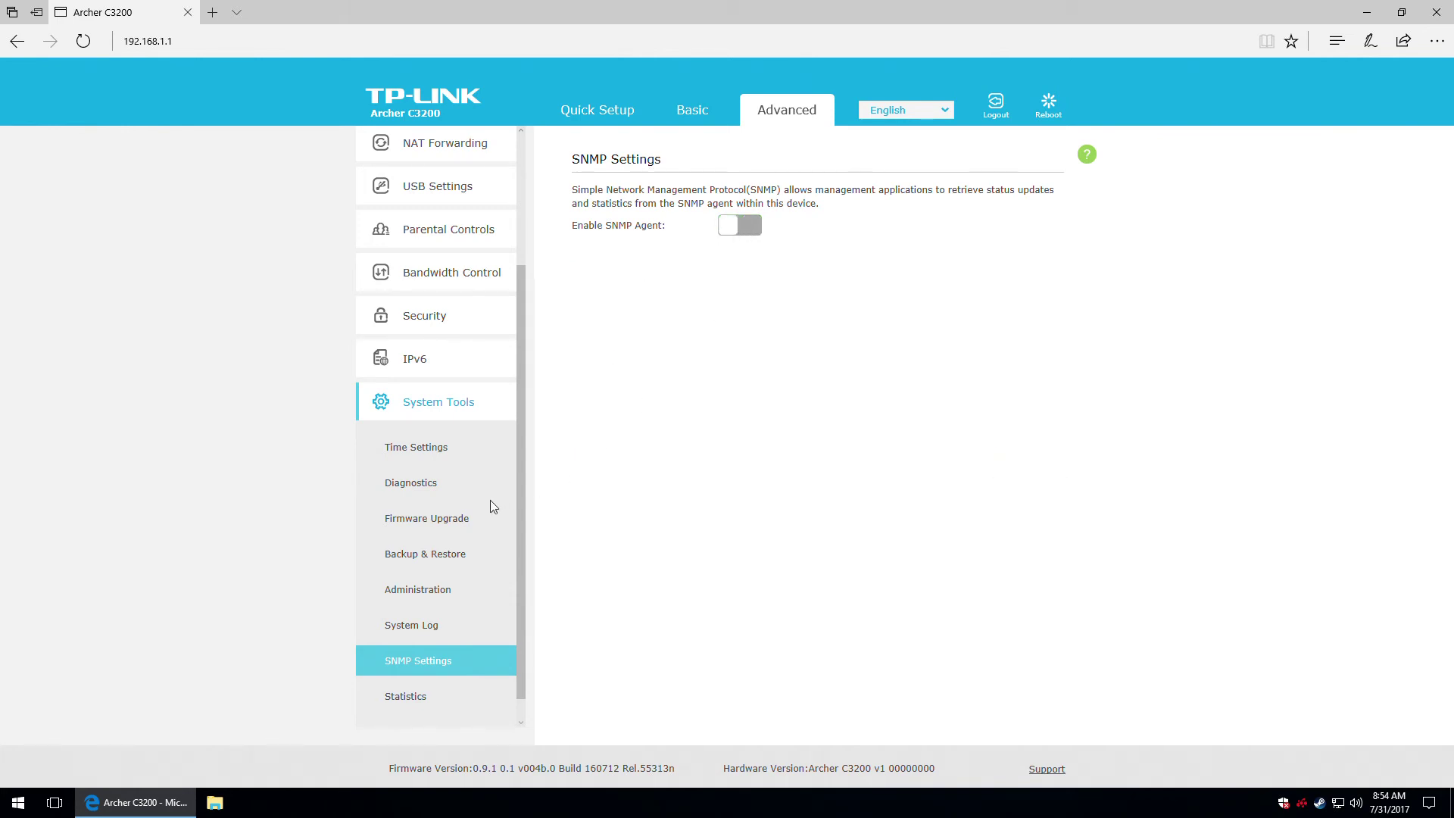
scroll(492, 500, "down", 1)
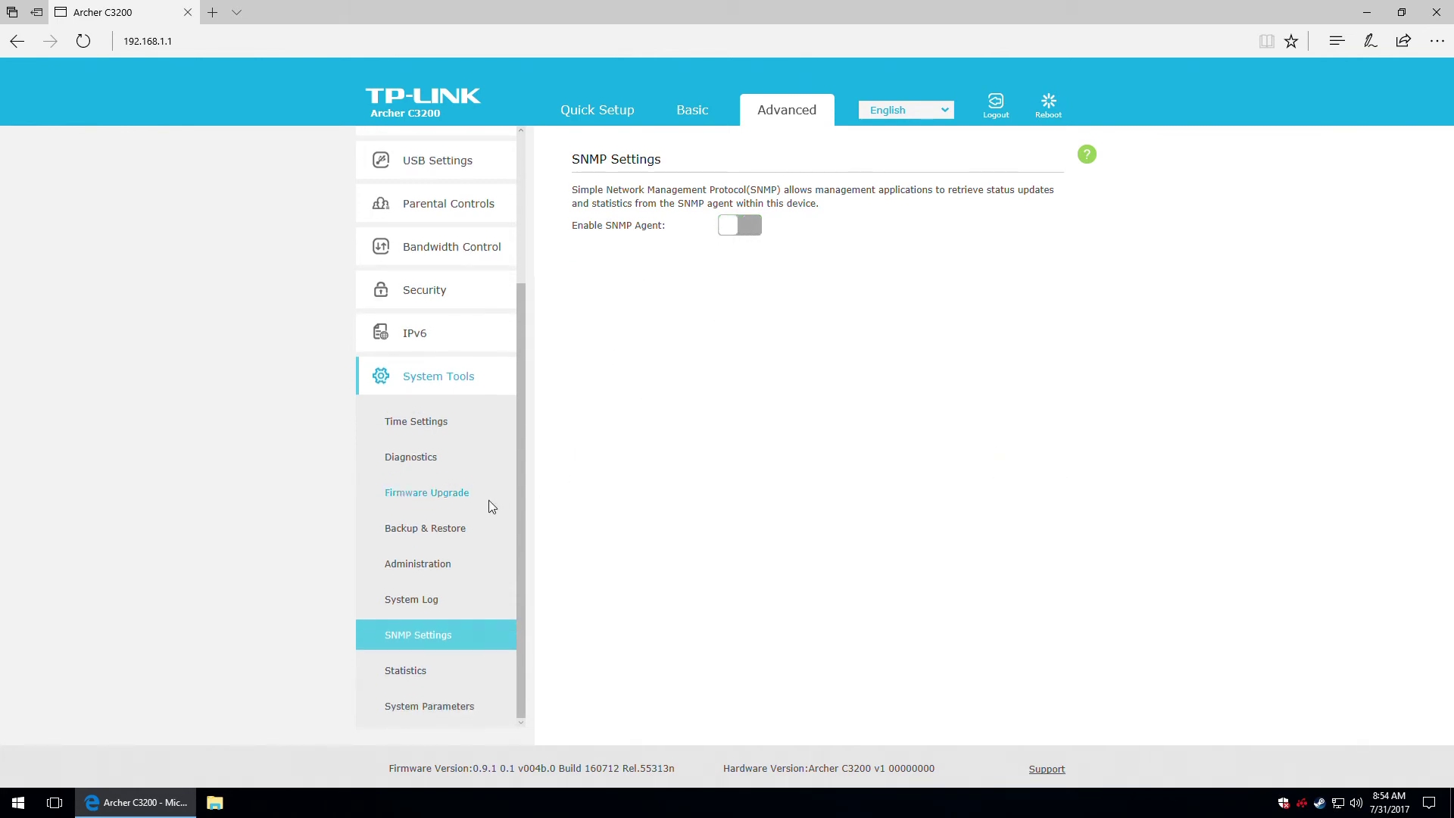
Enable Traffic Statistics and refresh the empty traffic statistics list
left_click(409, 677)
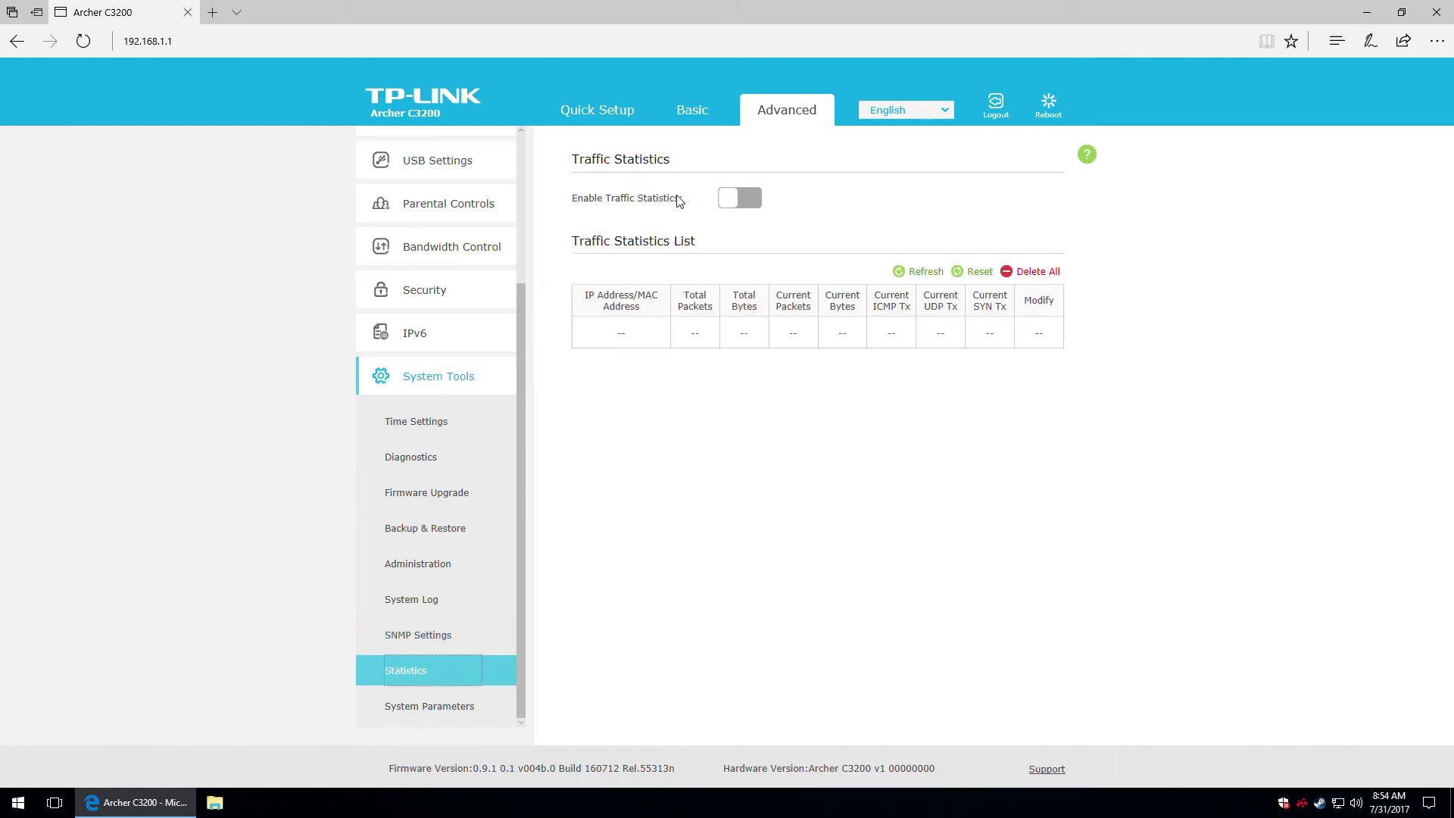
left_click(747, 203)
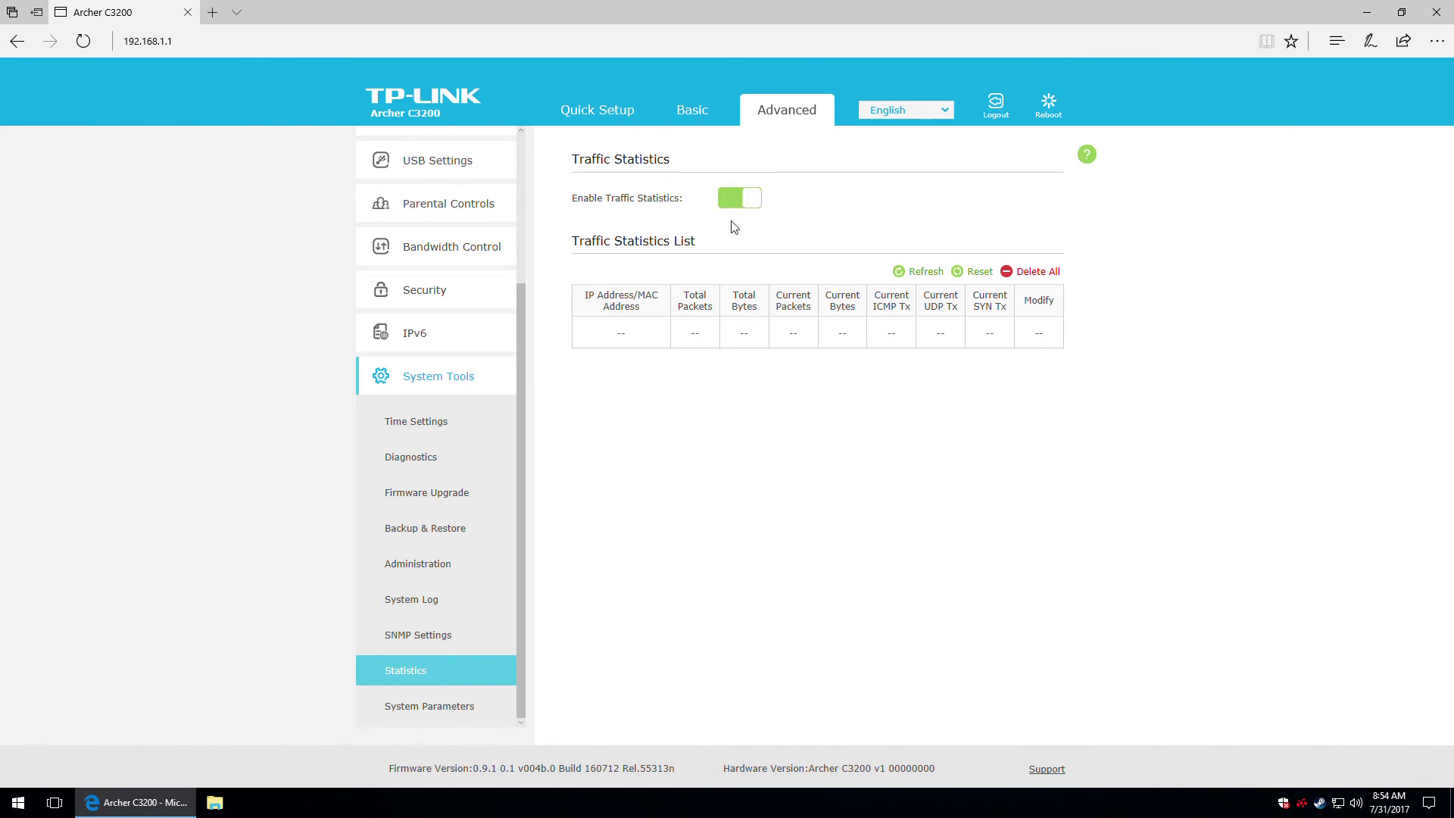
left_click(919, 271)
Under System Parameters, disable WPS for the 5GHz-2 band and save
left_click(414, 709)
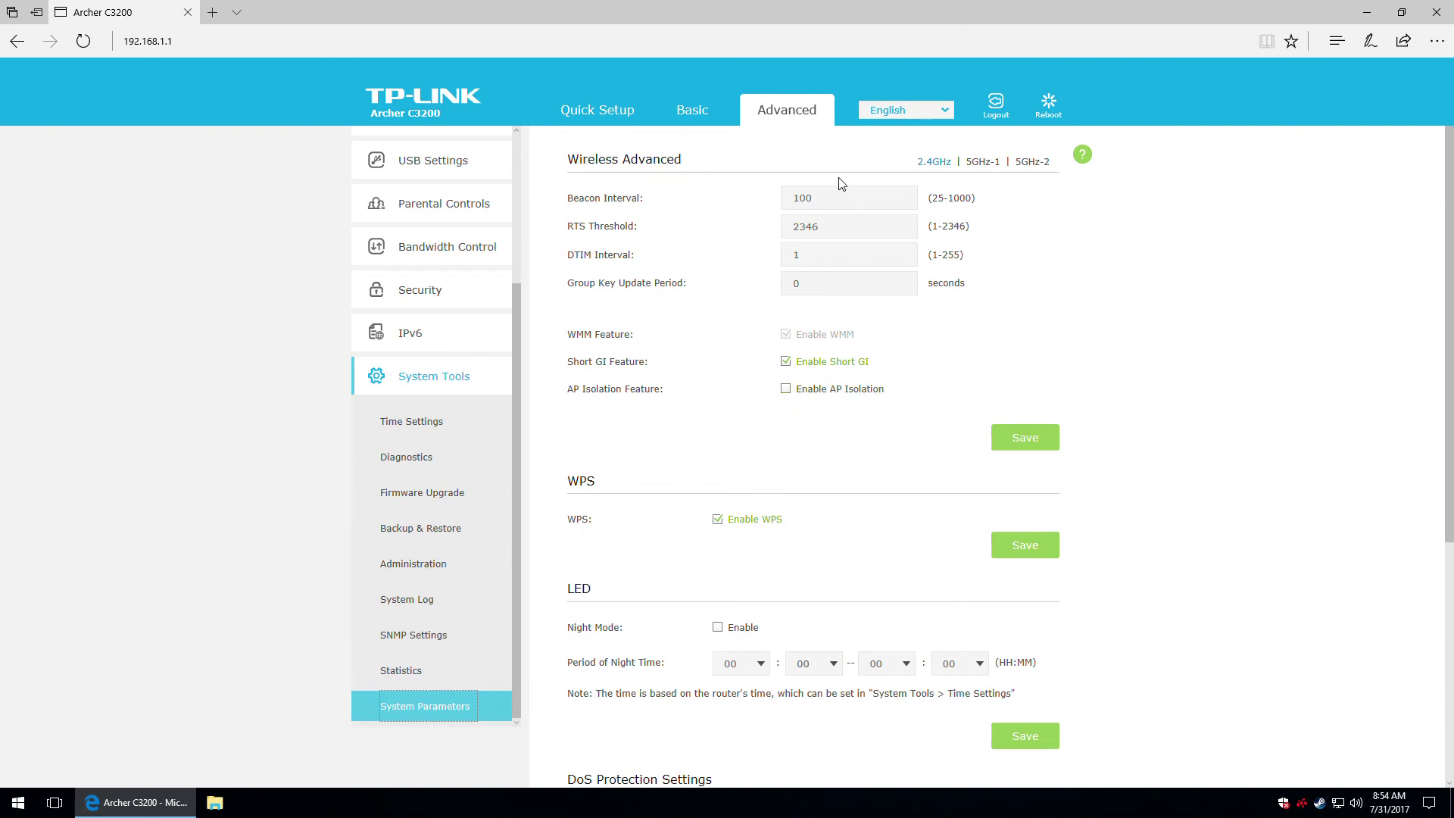
left_click(984, 161)
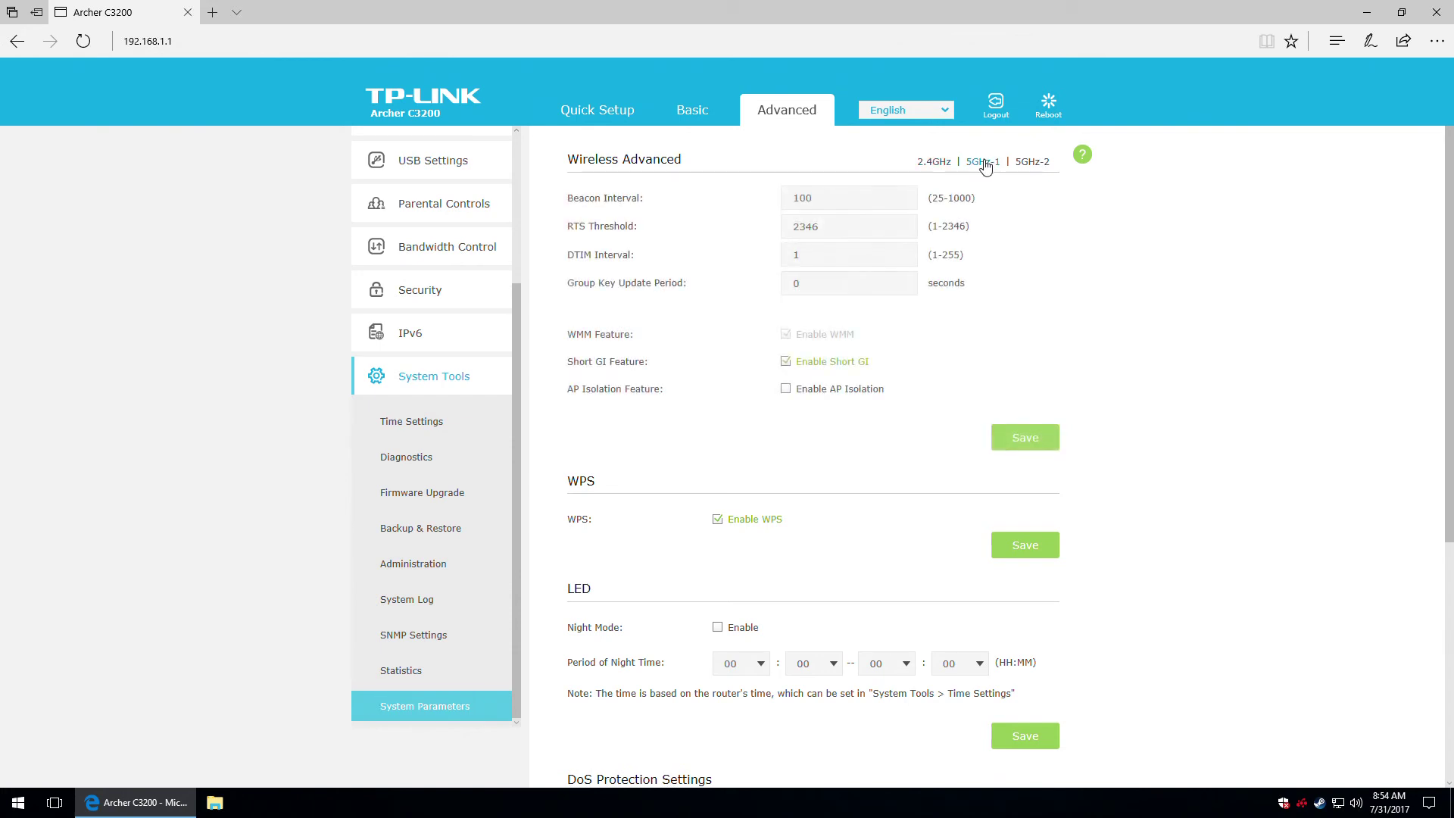
left_click(1031, 162)
left_click(717, 521)
left_click(1036, 547)
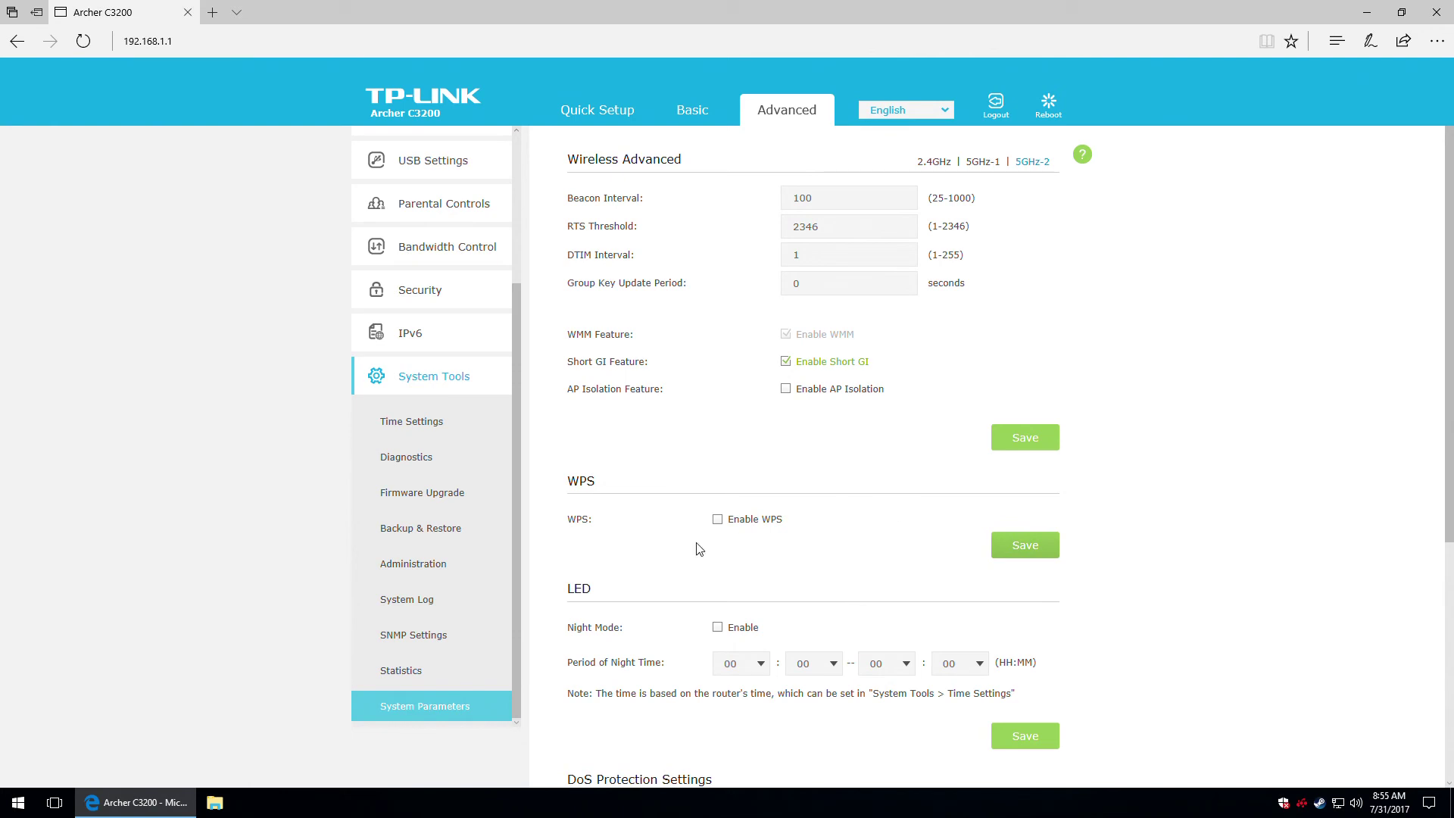
Enable LED Night Mode, leaving the night period at 00:00–00:00
scroll(769, 552, "down", 1)
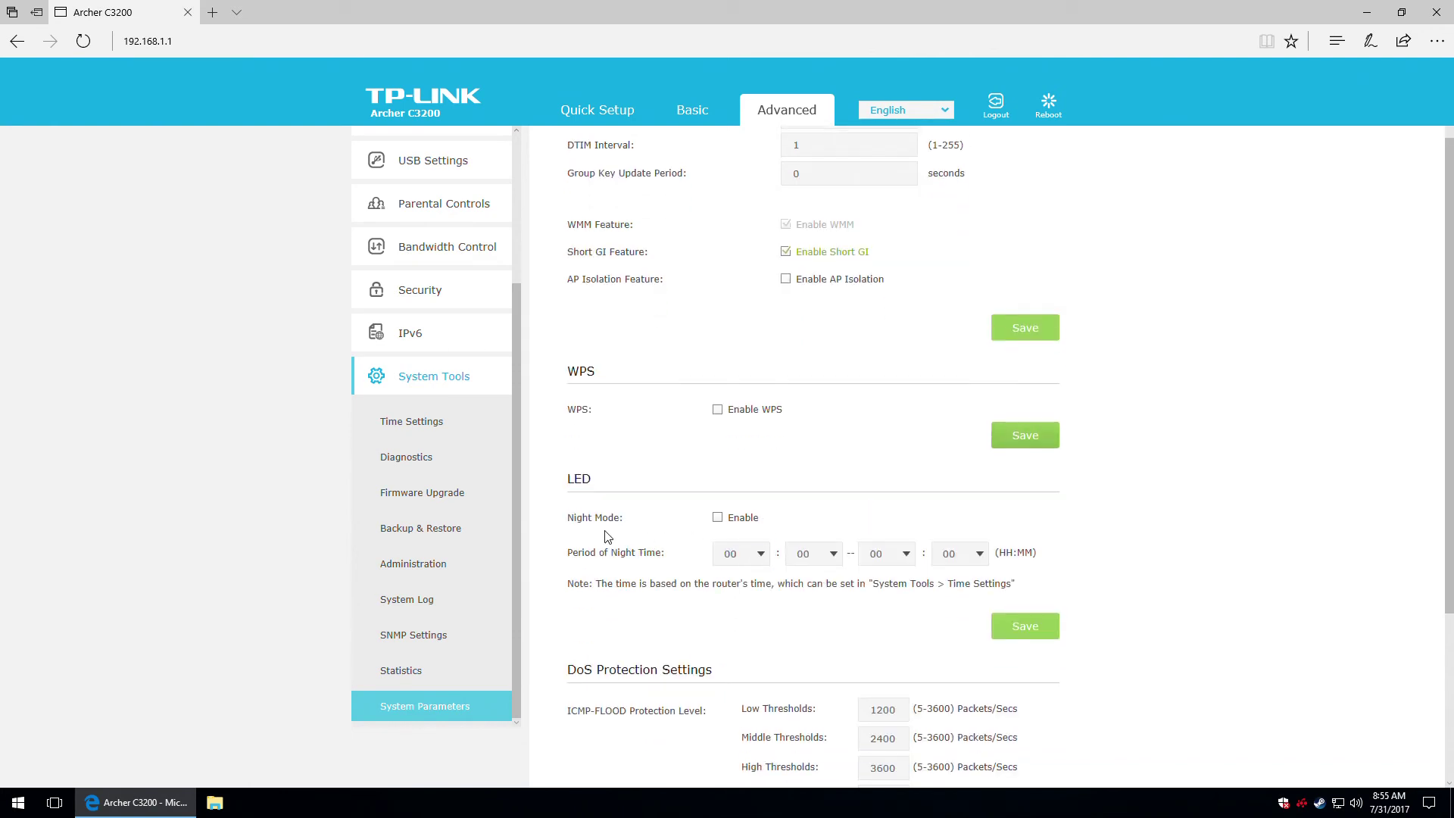
scroll(609, 534, "down", 1)
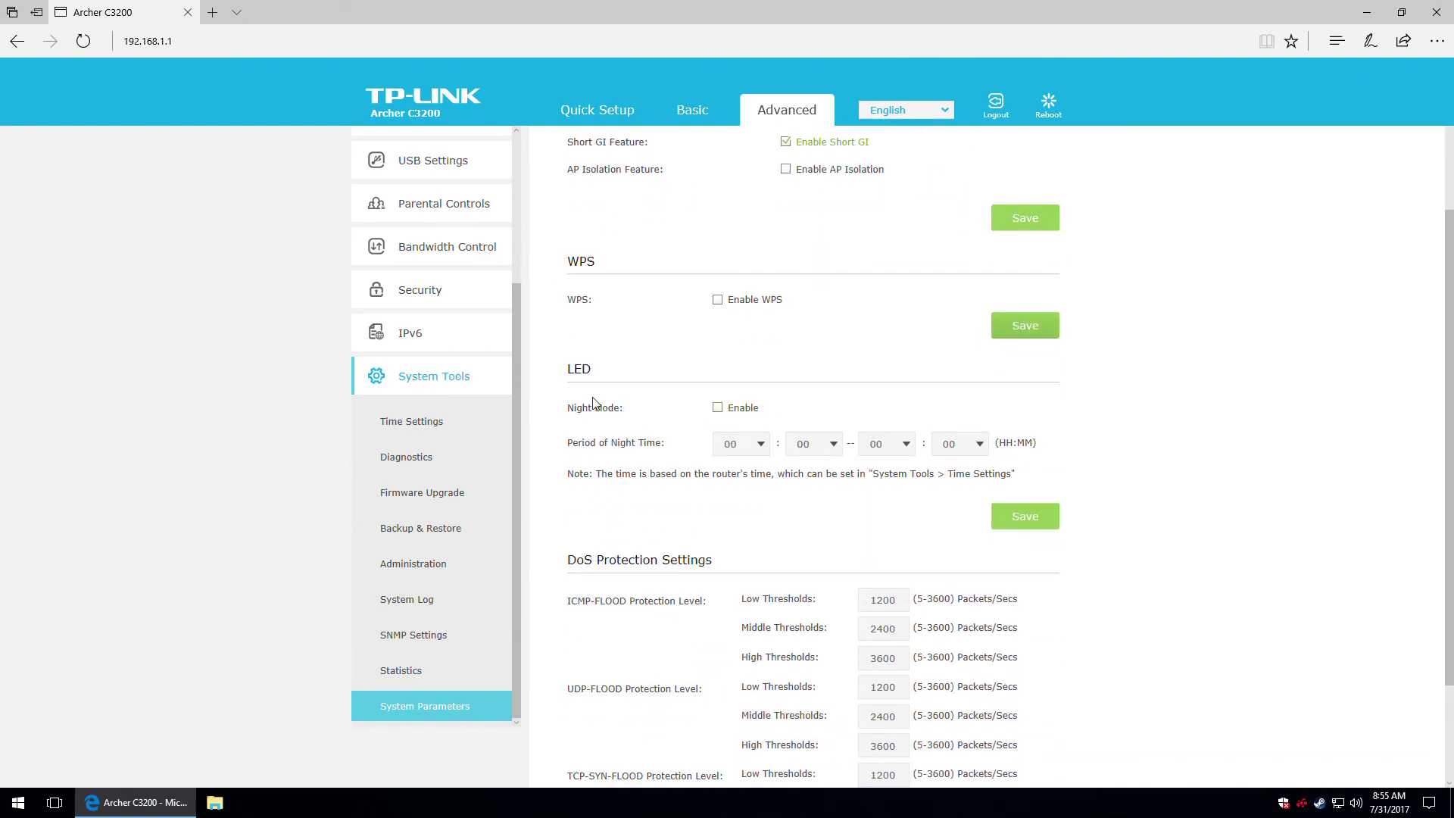
left_click(718, 408)
Set the LED night period start hour to 22 and end hour to 08, then save
left_click(758, 448)
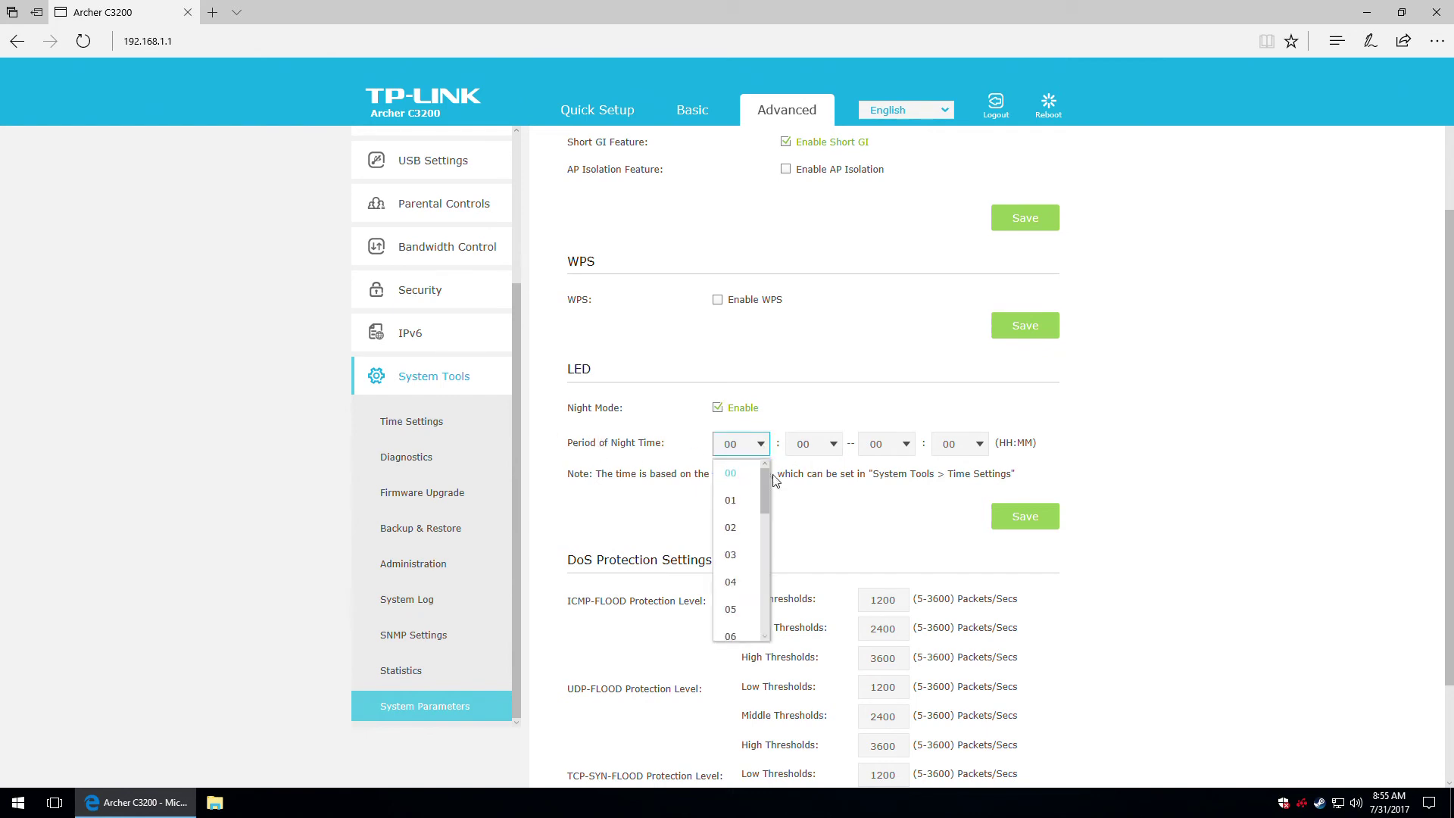
left_click_drag(766, 483, 765, 611)
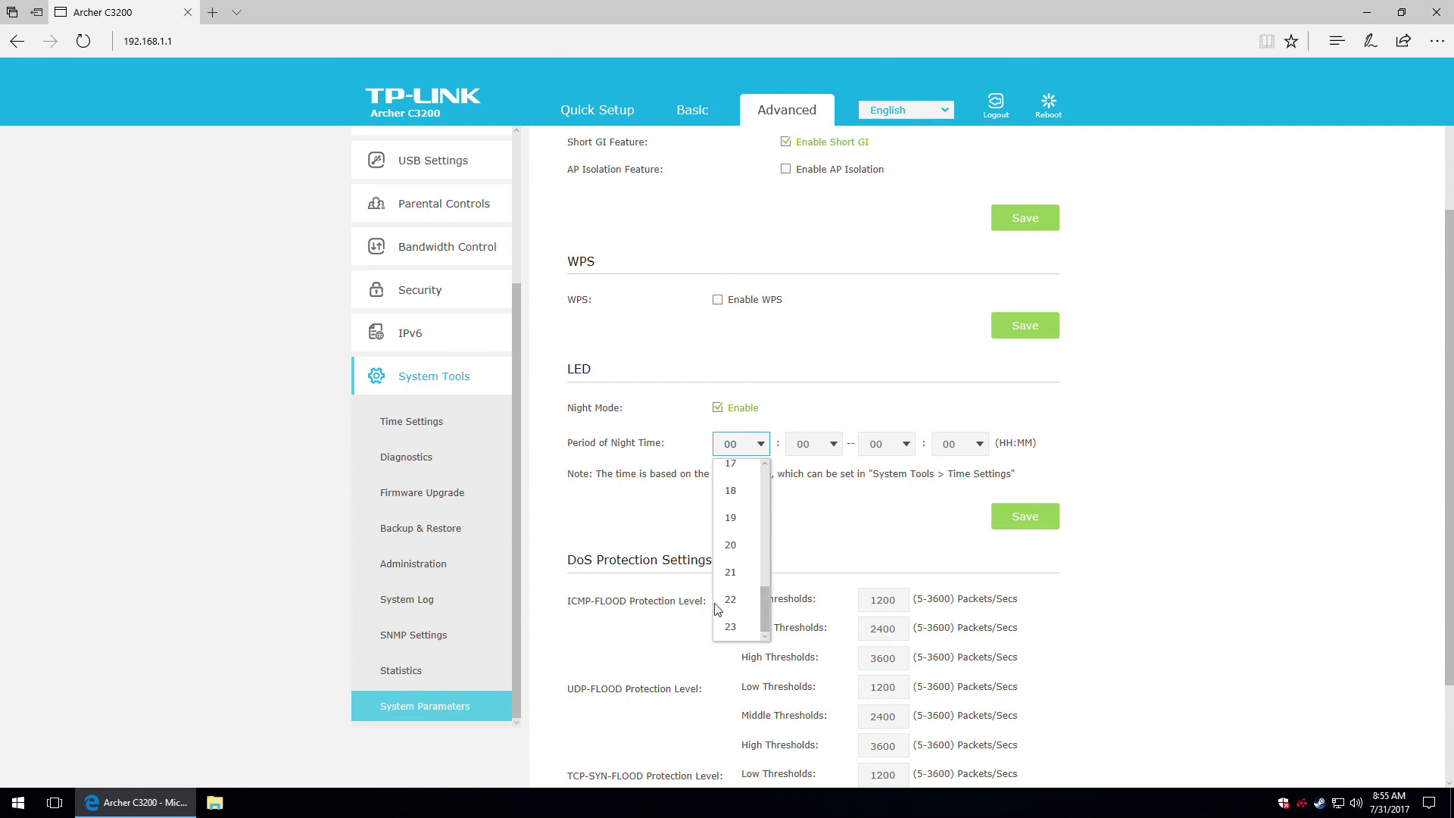
left_click(731, 600)
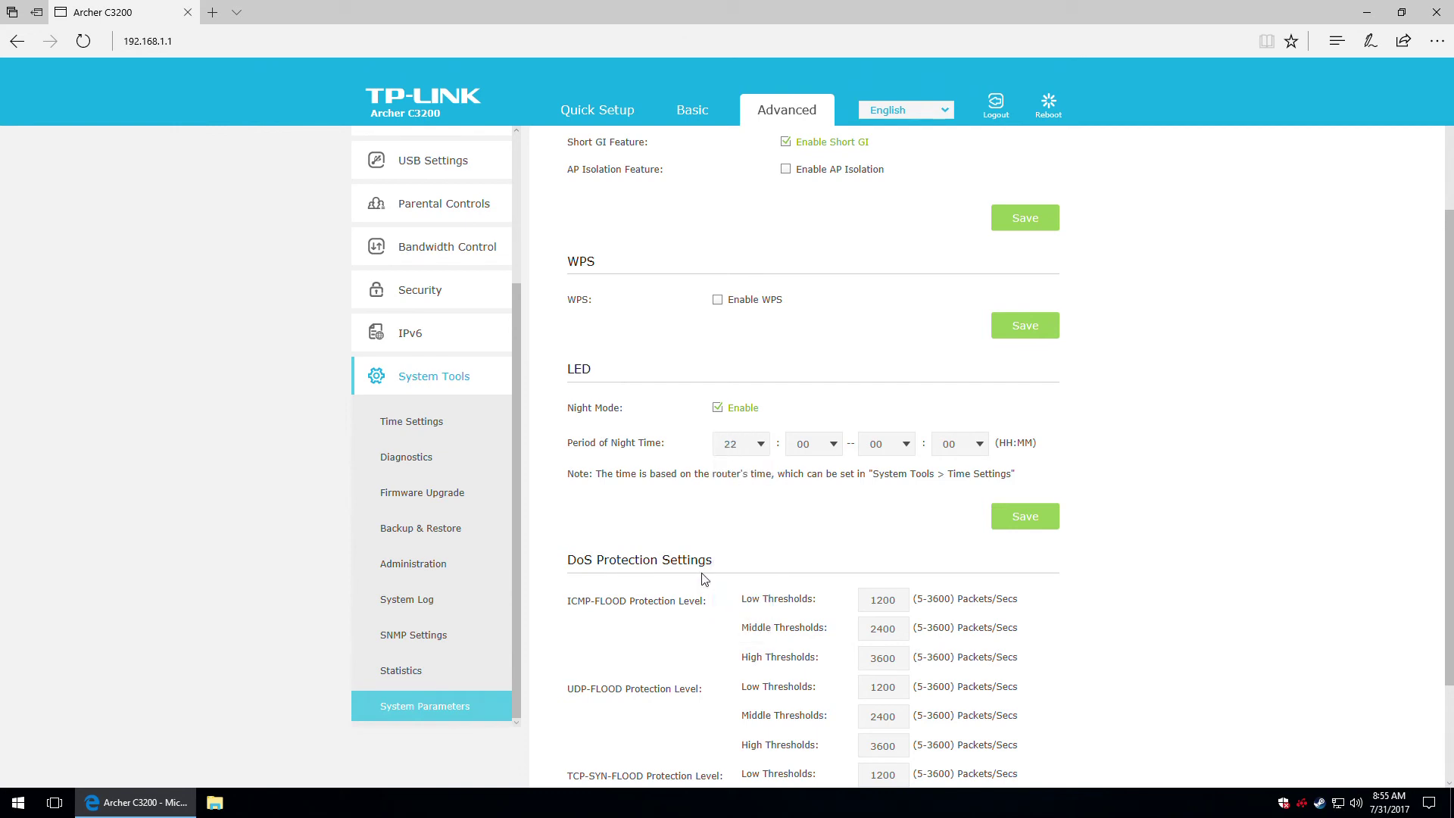
left_click(899, 451)
left_click_drag(915, 485, 915, 519)
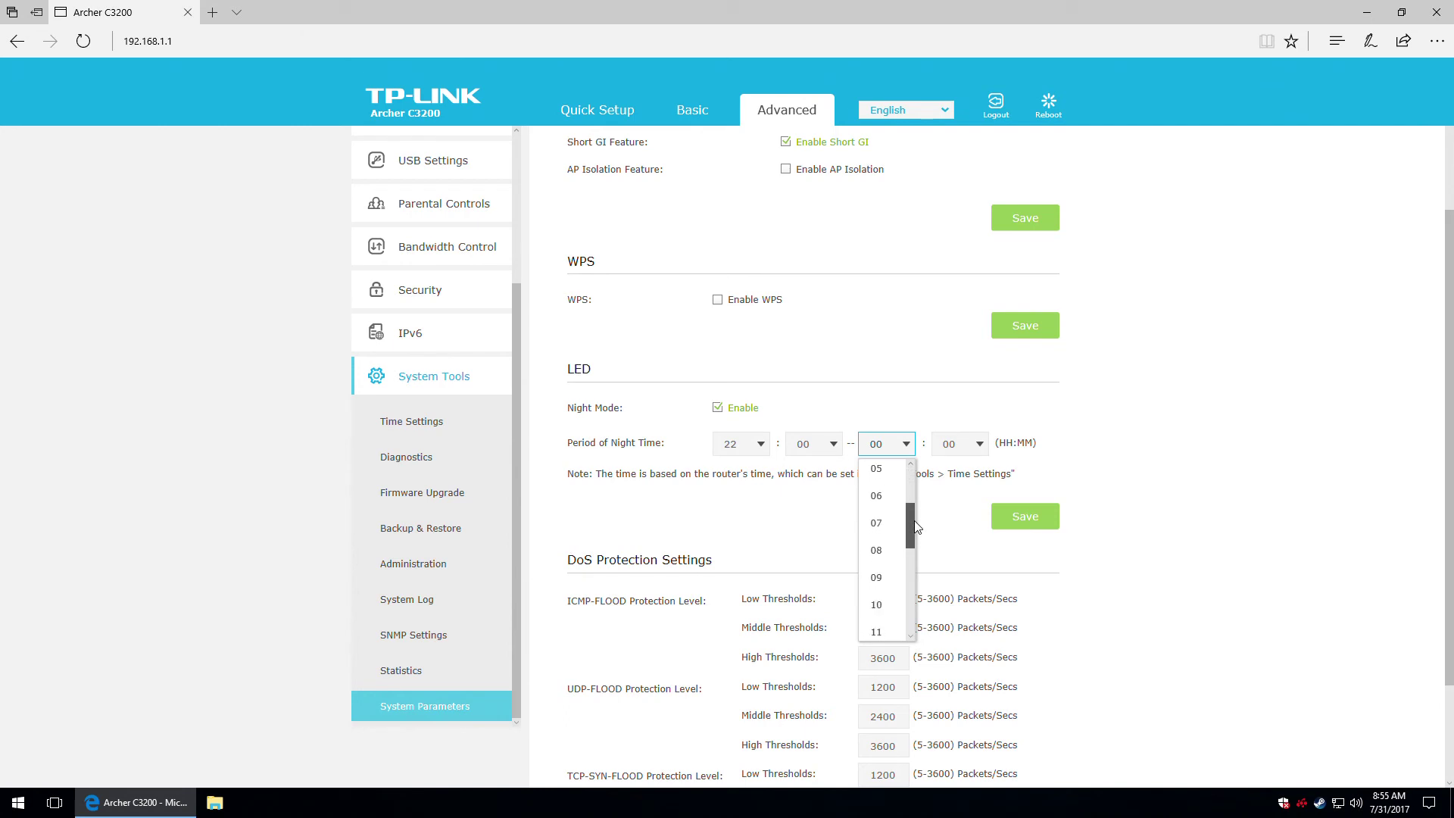
left_click(876, 551)
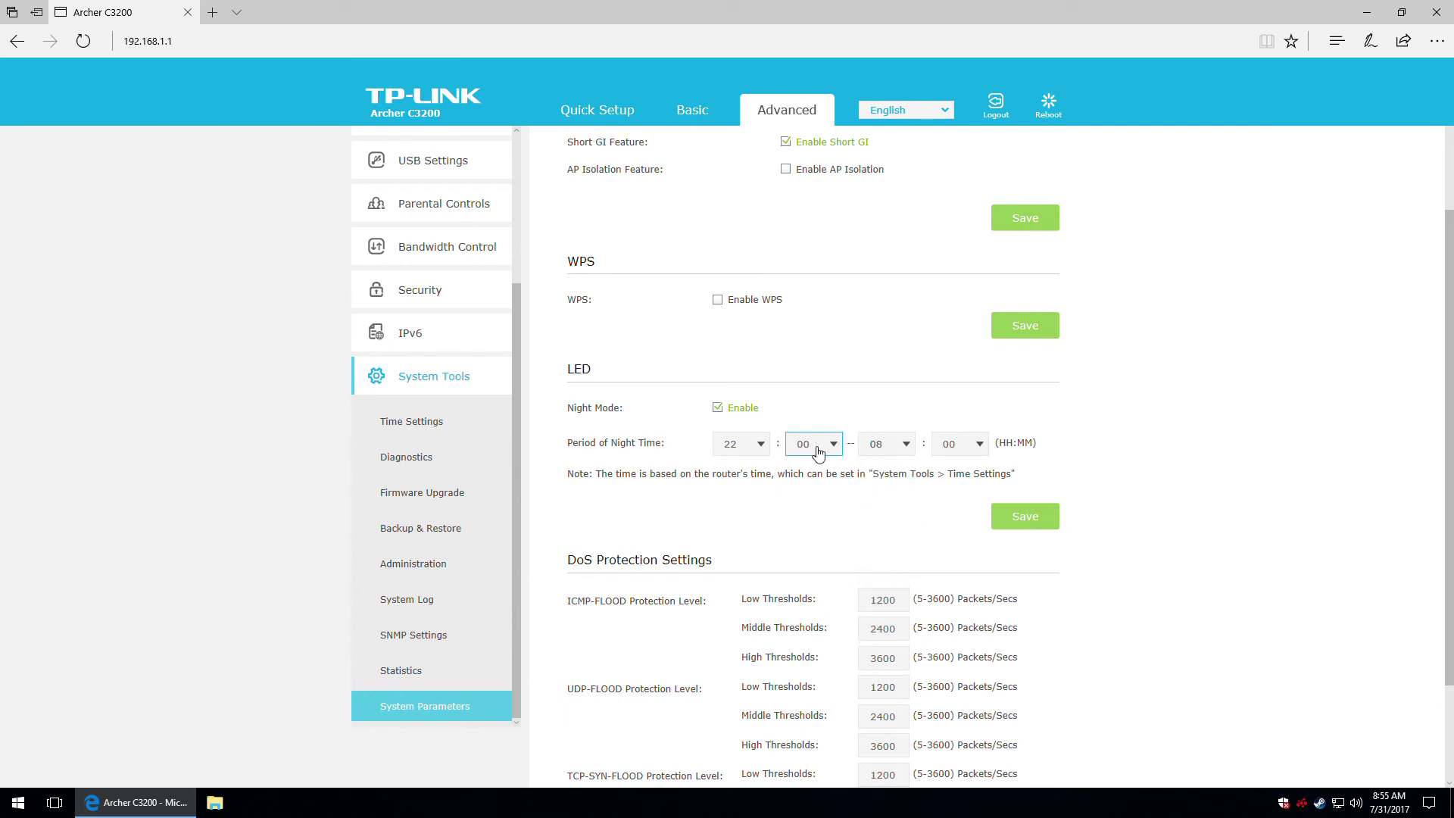
left_click(1026, 521)
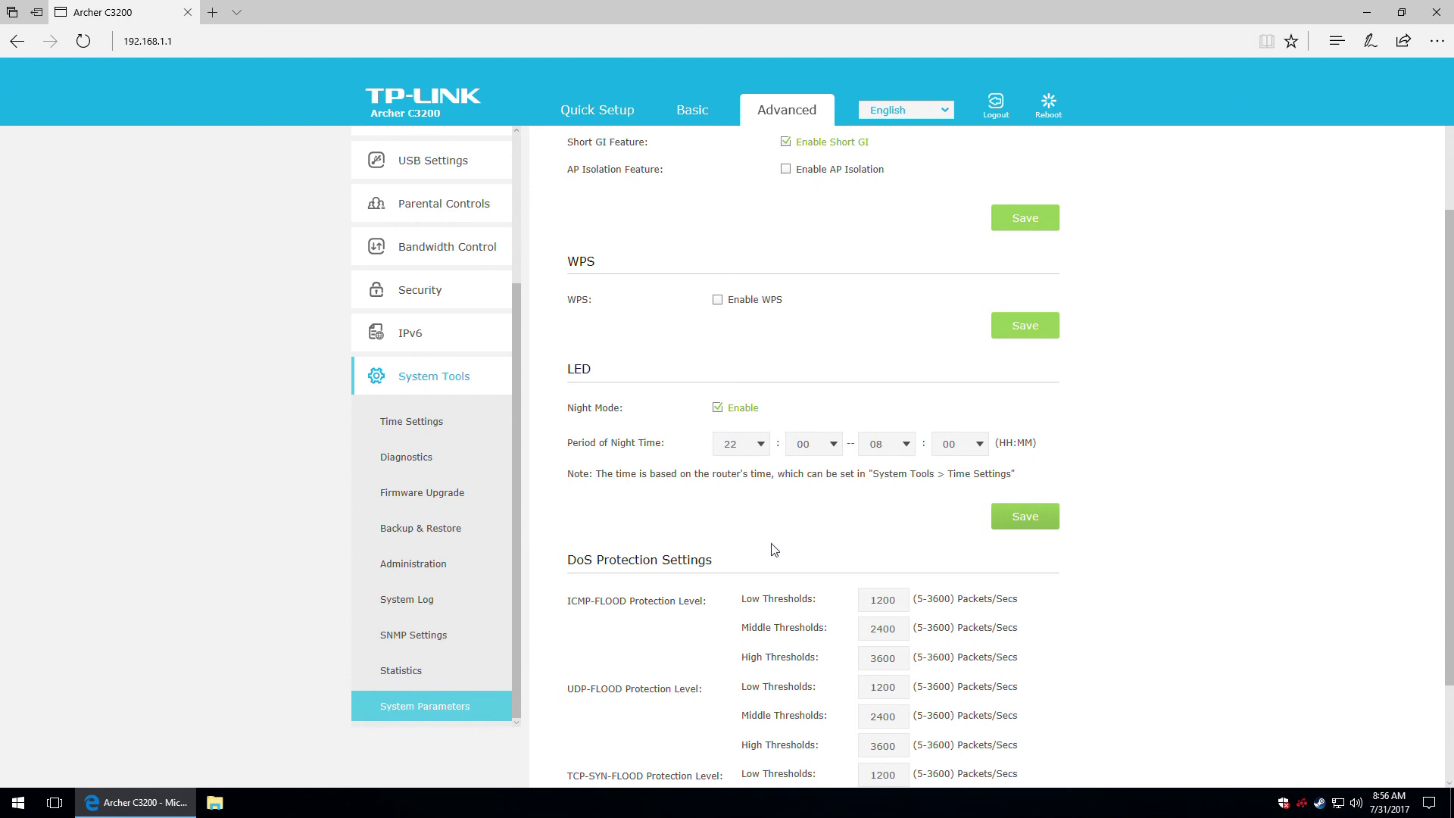
scroll(760, 545, "down", 2)
scroll(759, 542, "down", 1)
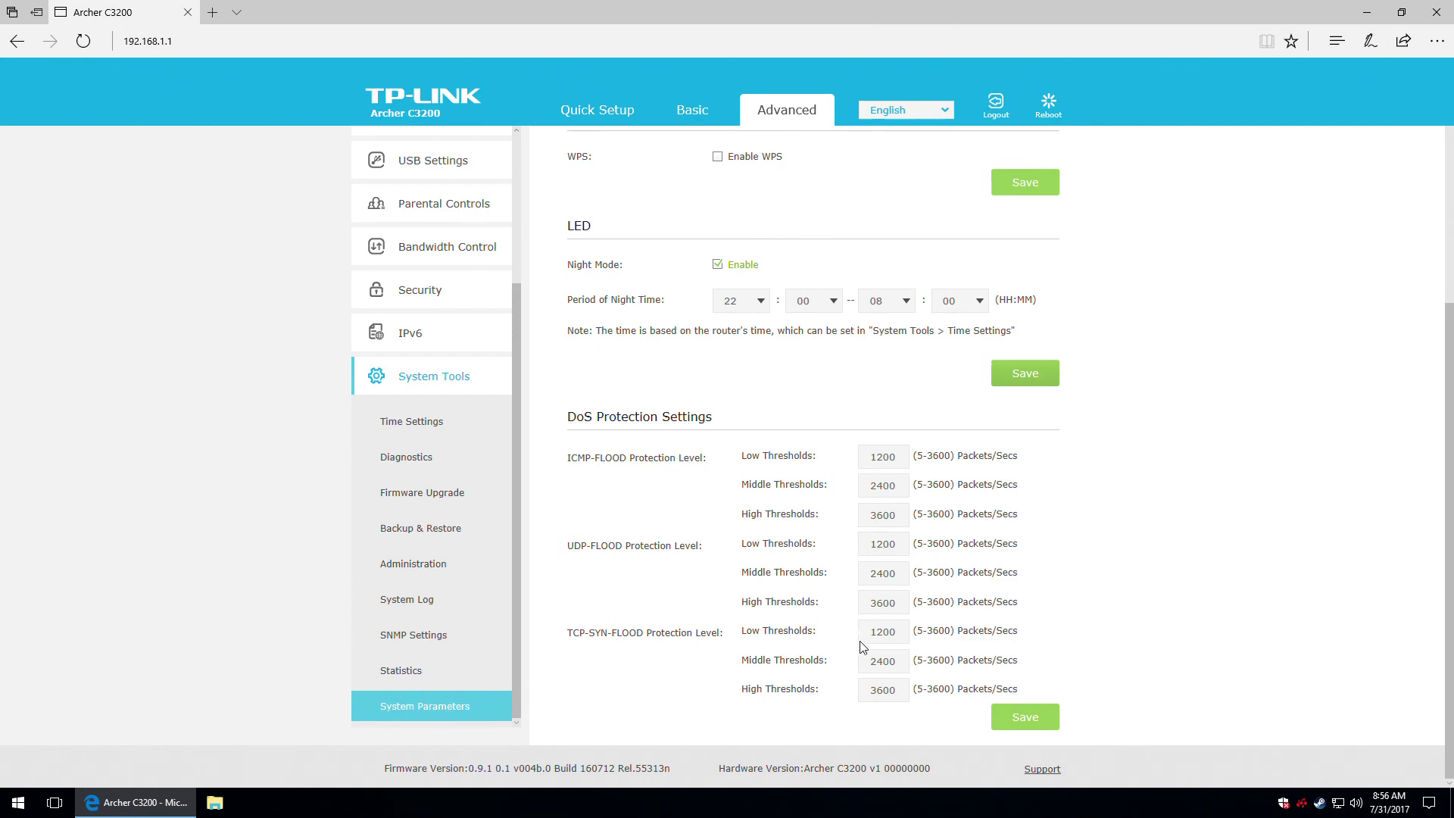
scroll(782, 665, "up", 1)
scroll(781, 664, "up", 4)
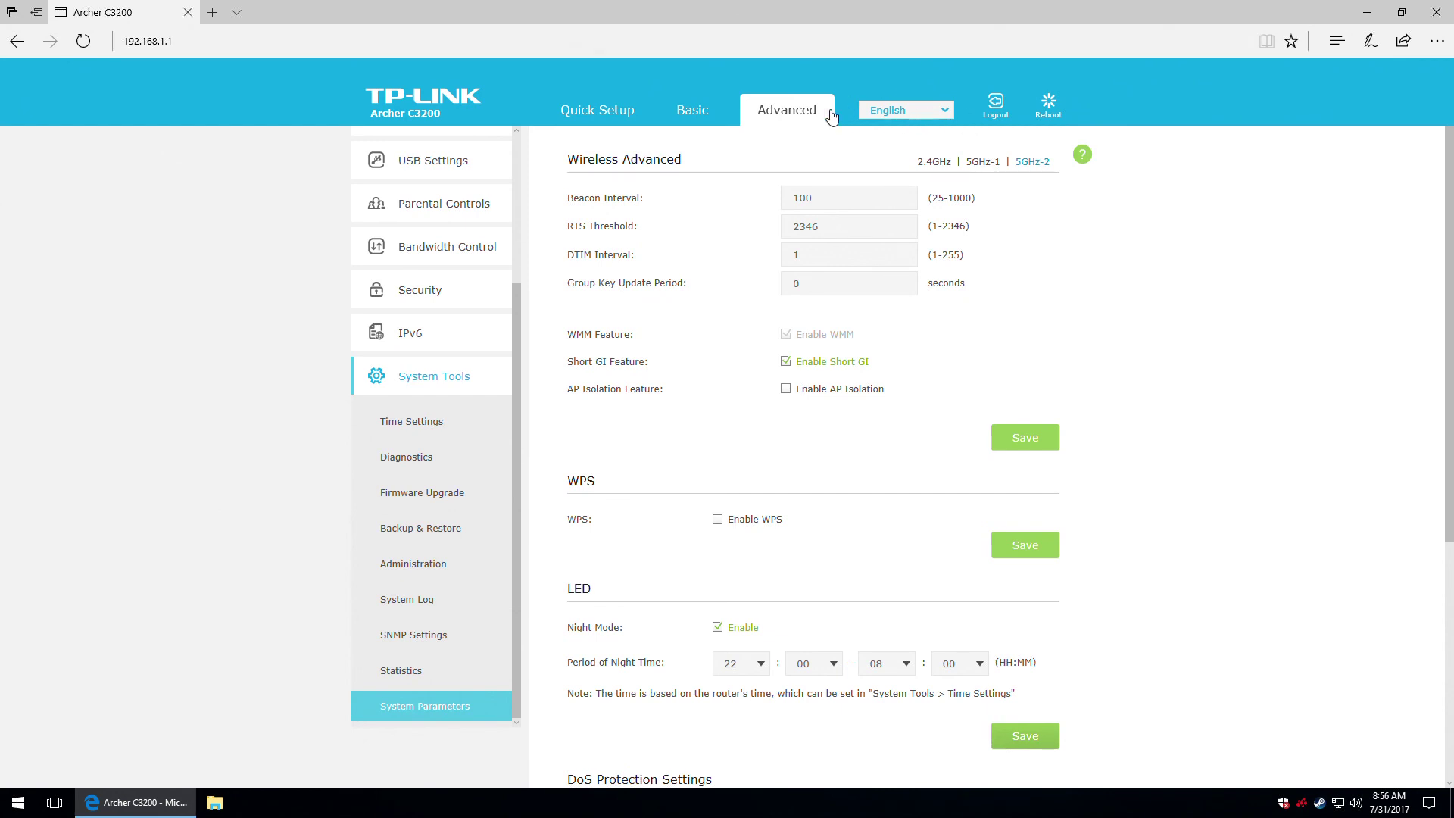
left_click(935, 114)
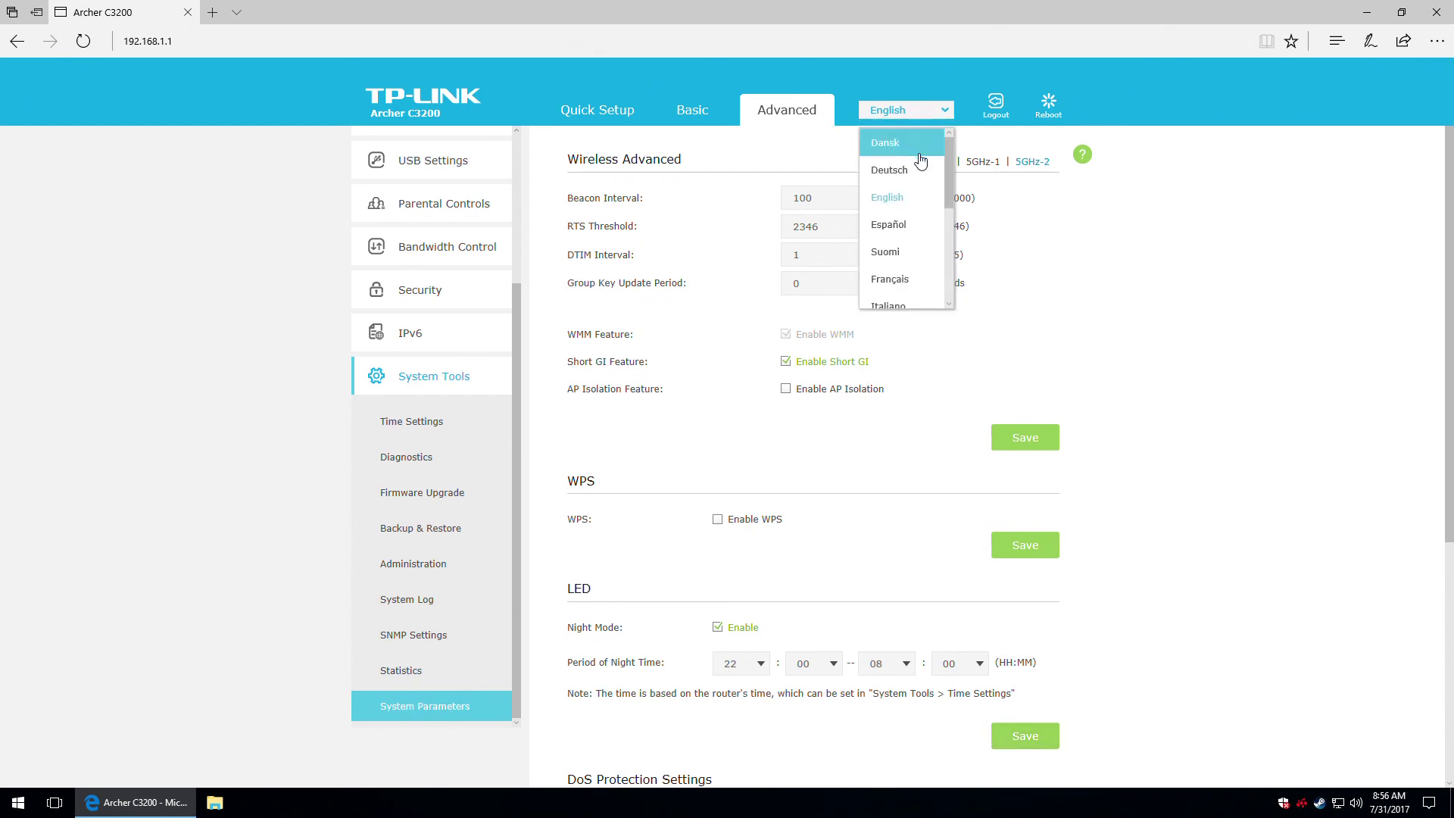
left_click_drag(948, 162, 948, 111)
left_click(947, 111)
scroll(1042, 237, "down", 2)
scroll(1044, 238, "up", 2)
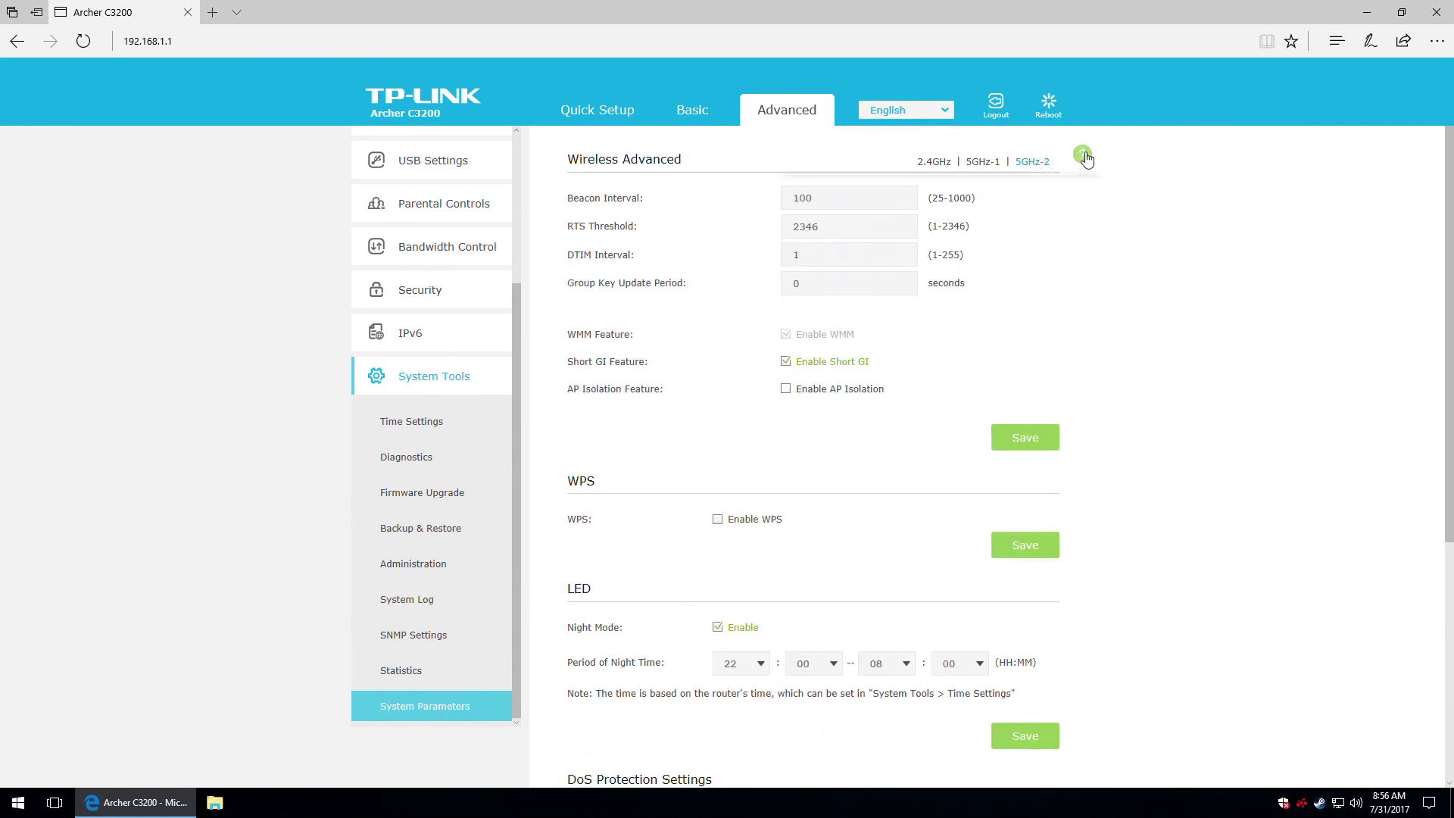
left_click(1084, 156)
left_click(1085, 156)
scroll(1089, 166, "down", 2)
scroll(1089, 167, "down", 5)
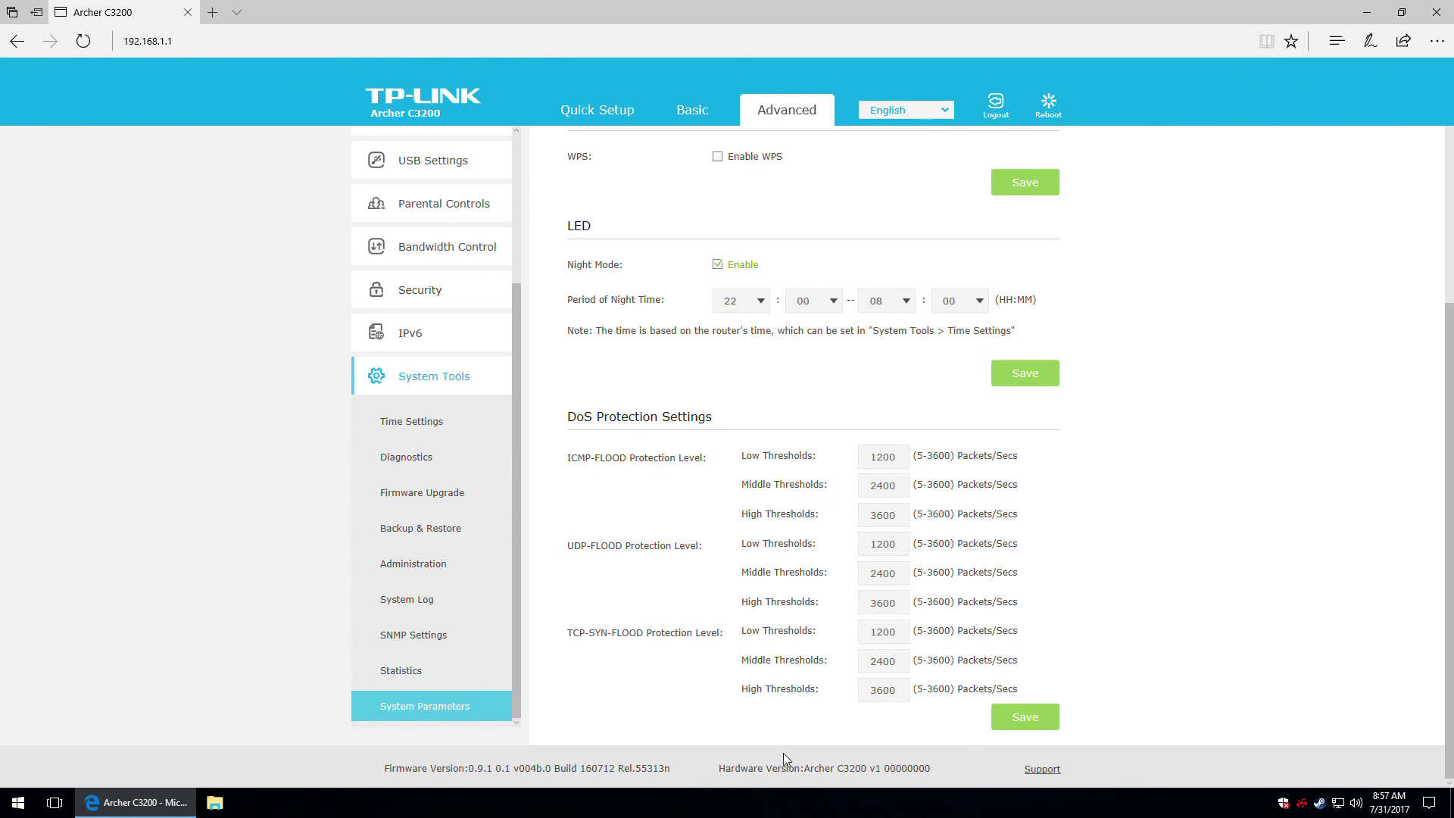
Browse the TP-Link Support site in a new tab, then go back to the Archer C3200 tab
left_click(1048, 771)
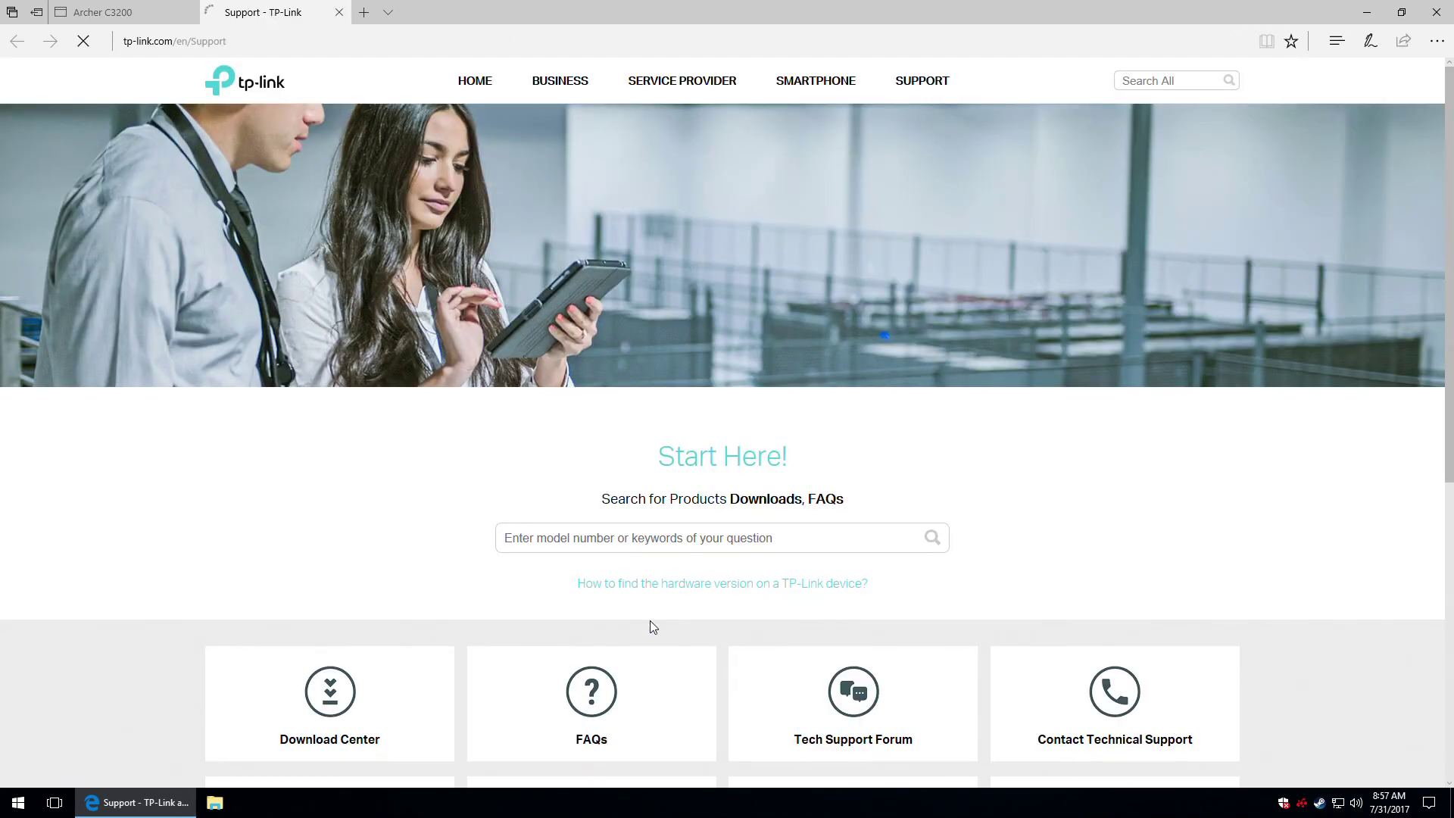
scroll(422, 567, "down", 5)
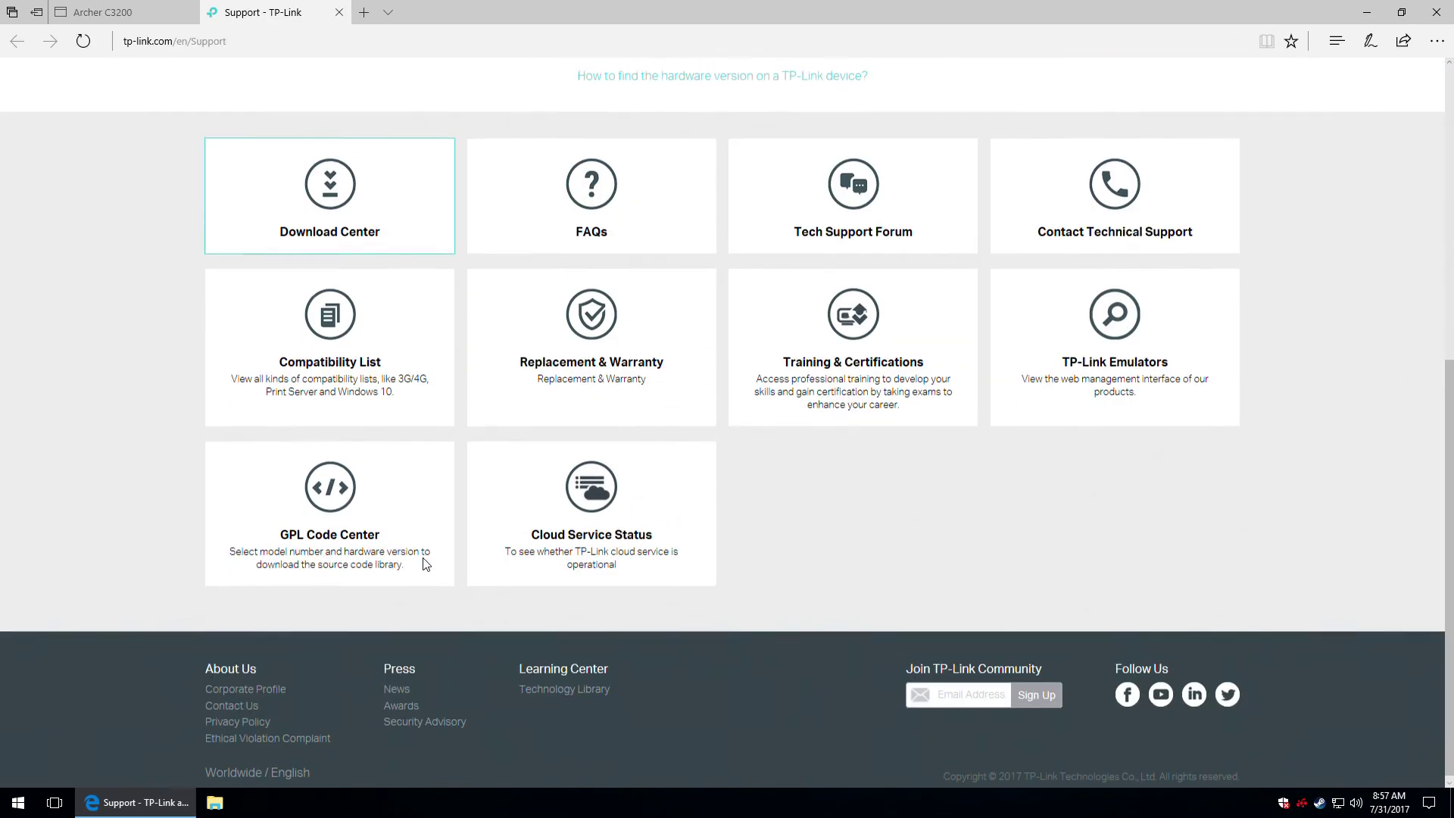
scroll(422, 564, "up", 5)
scroll(423, 565, "down", 4)
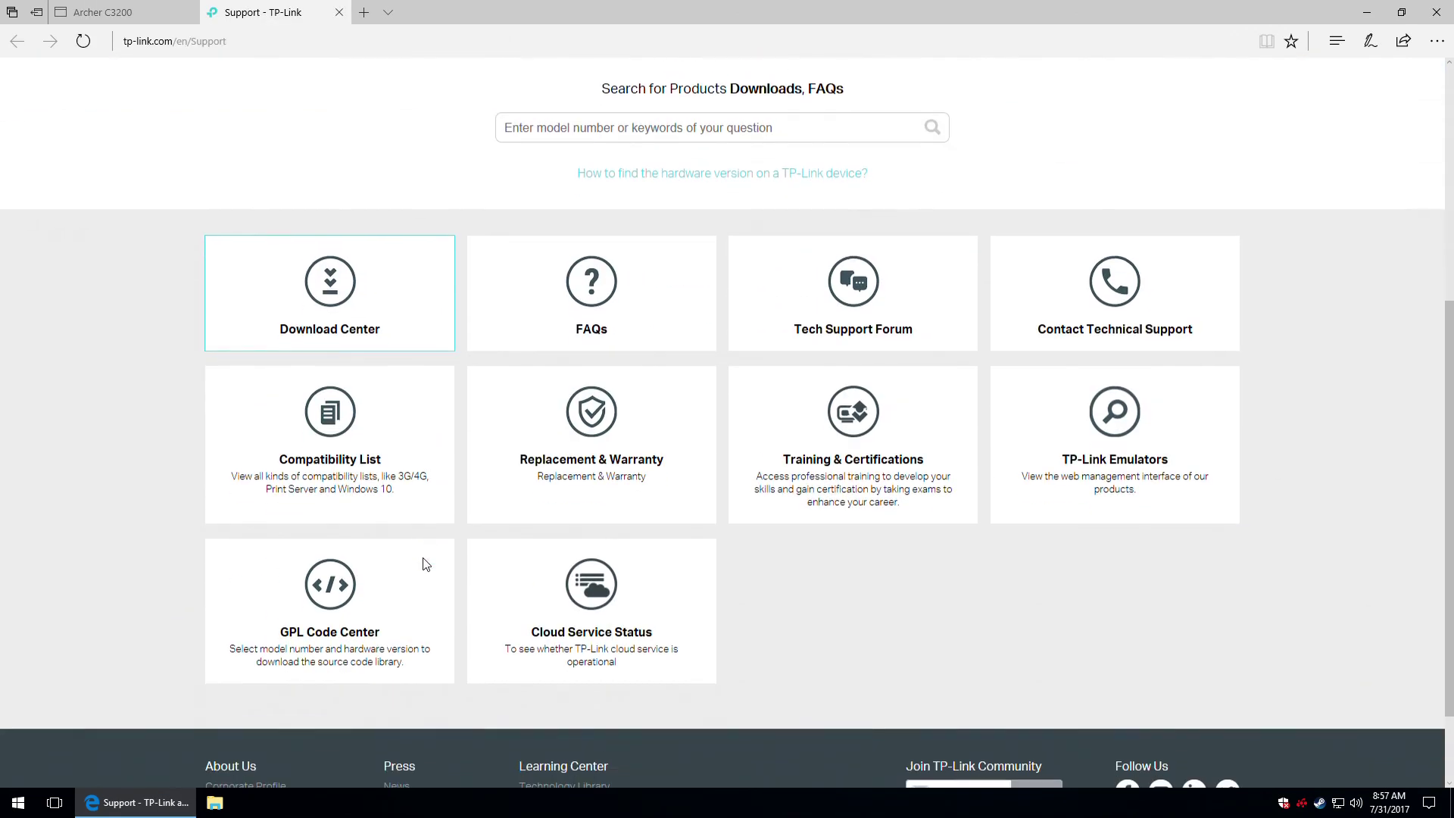
scroll(423, 564, "up", 4)
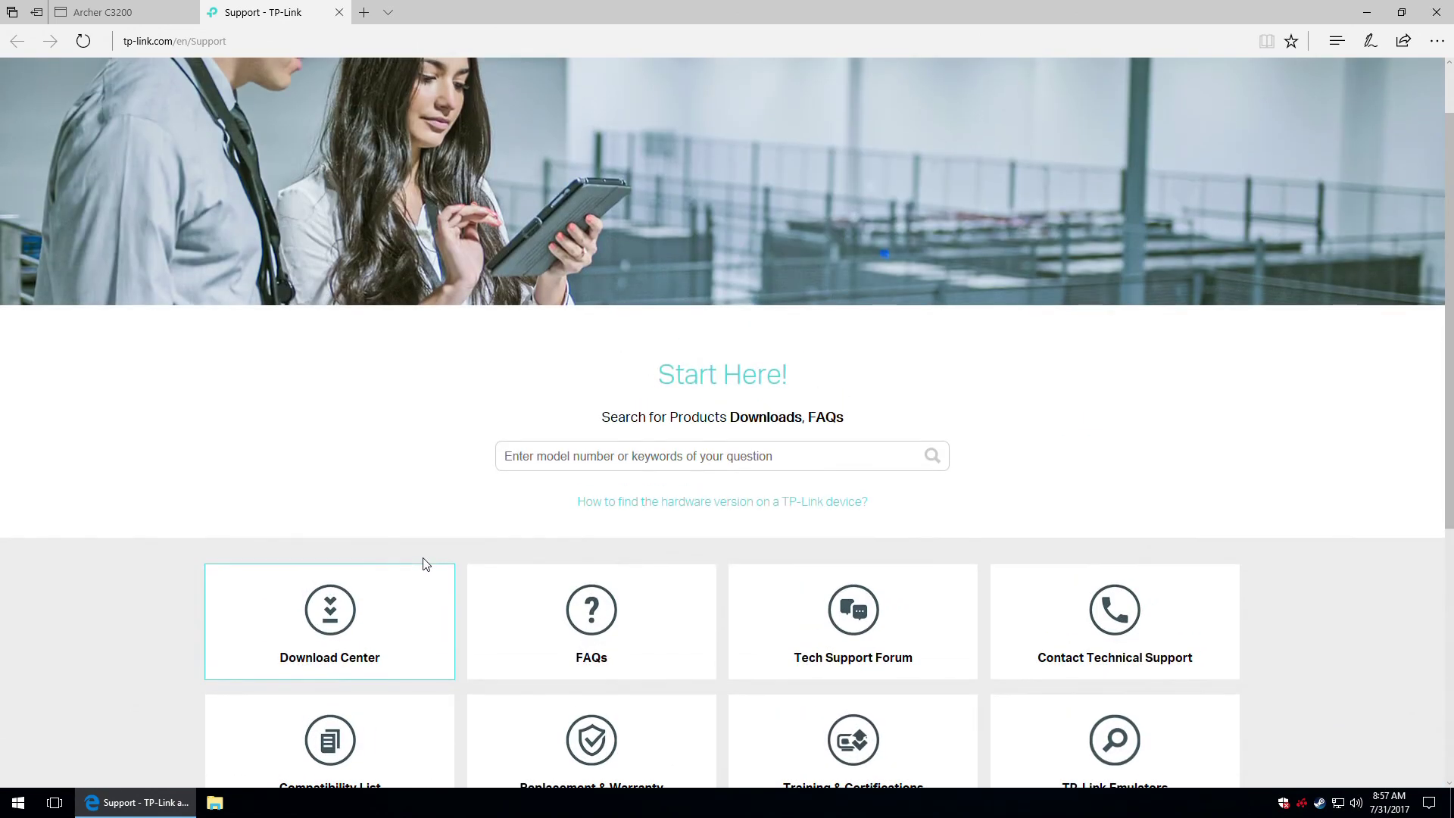
scroll(423, 565, "up", 1)
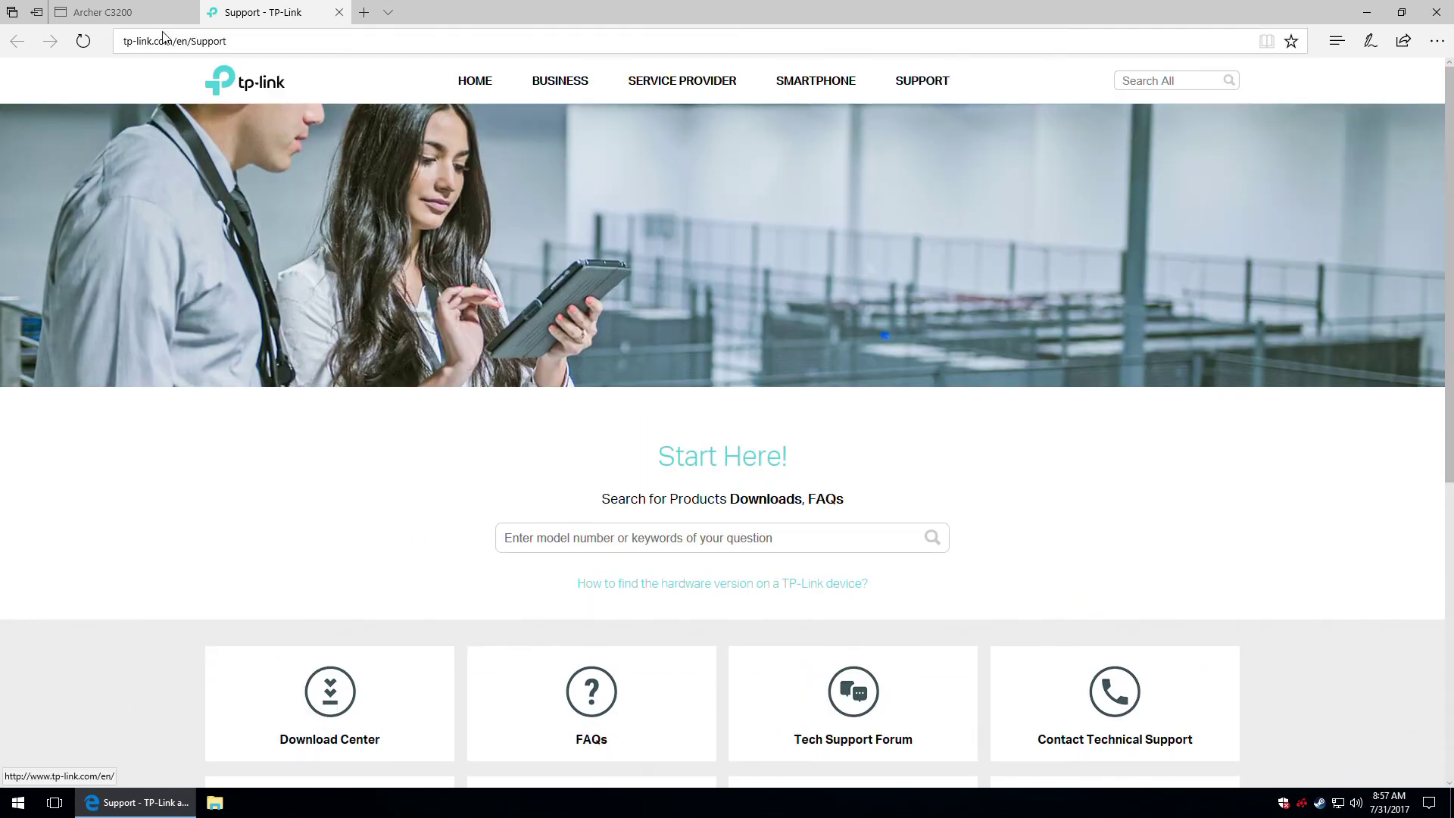
left_click(116, 14)
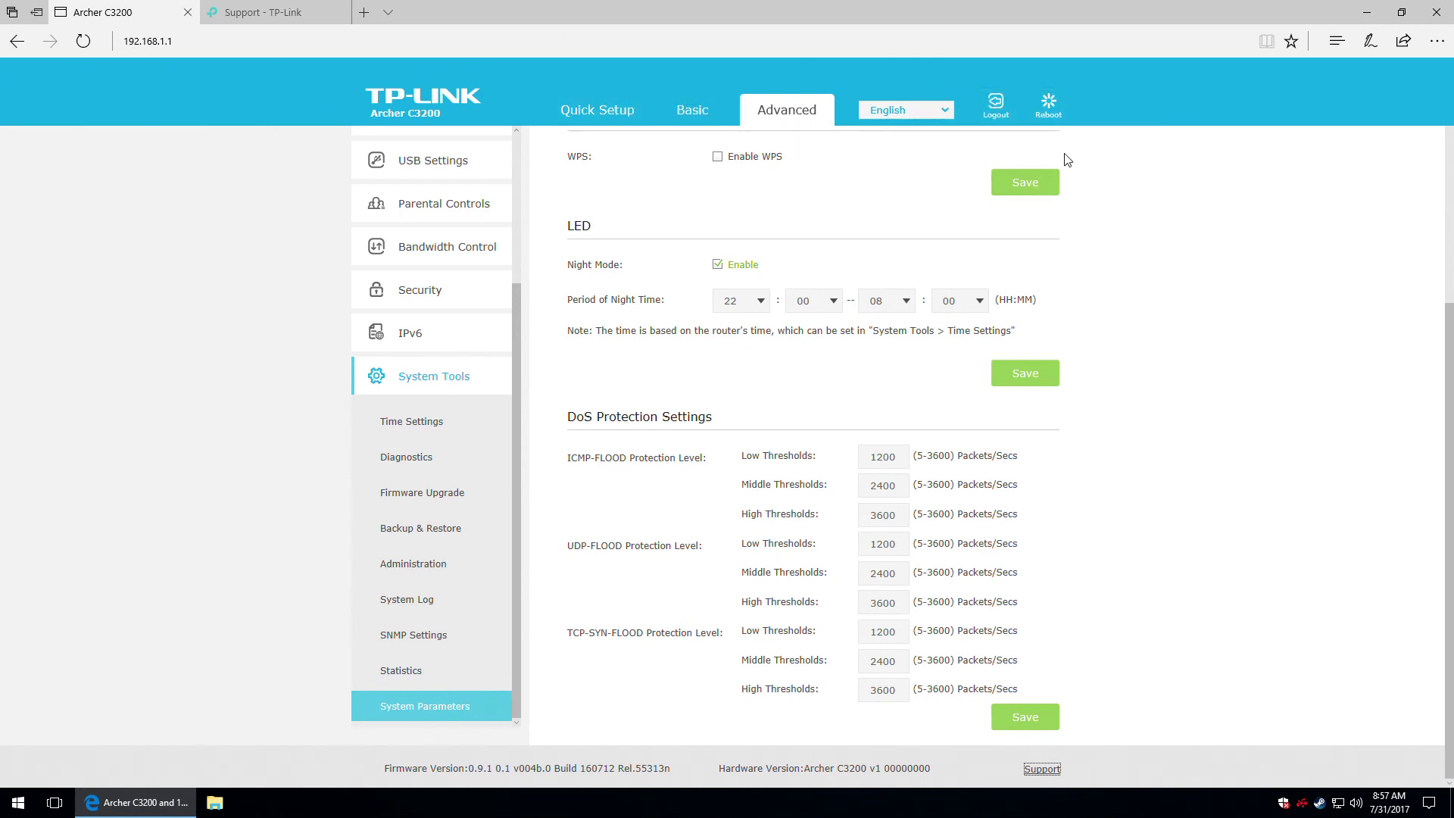
Reboot the router and confirm with Yes
left_click(1055, 109)
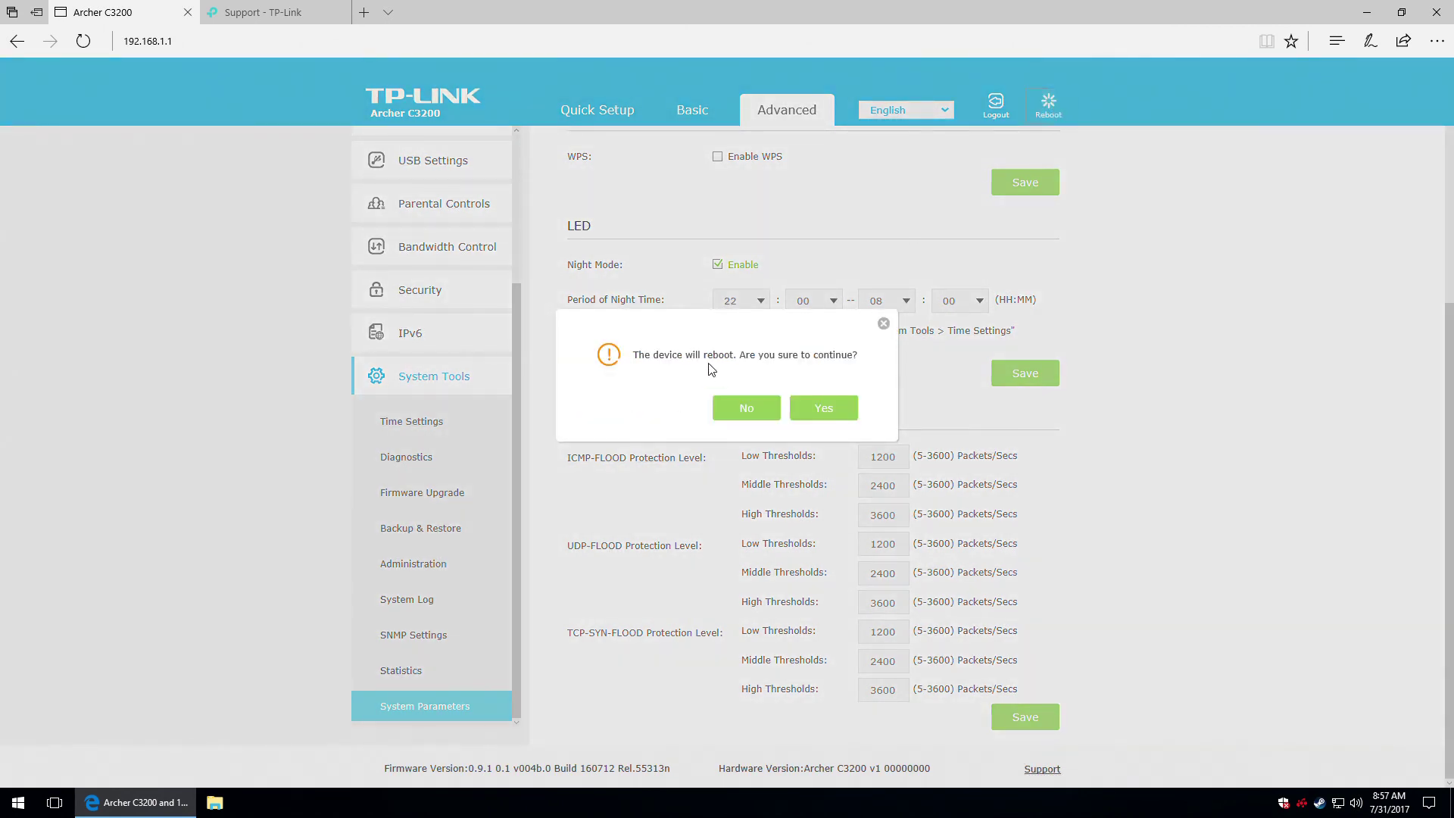
left_click(825, 408)
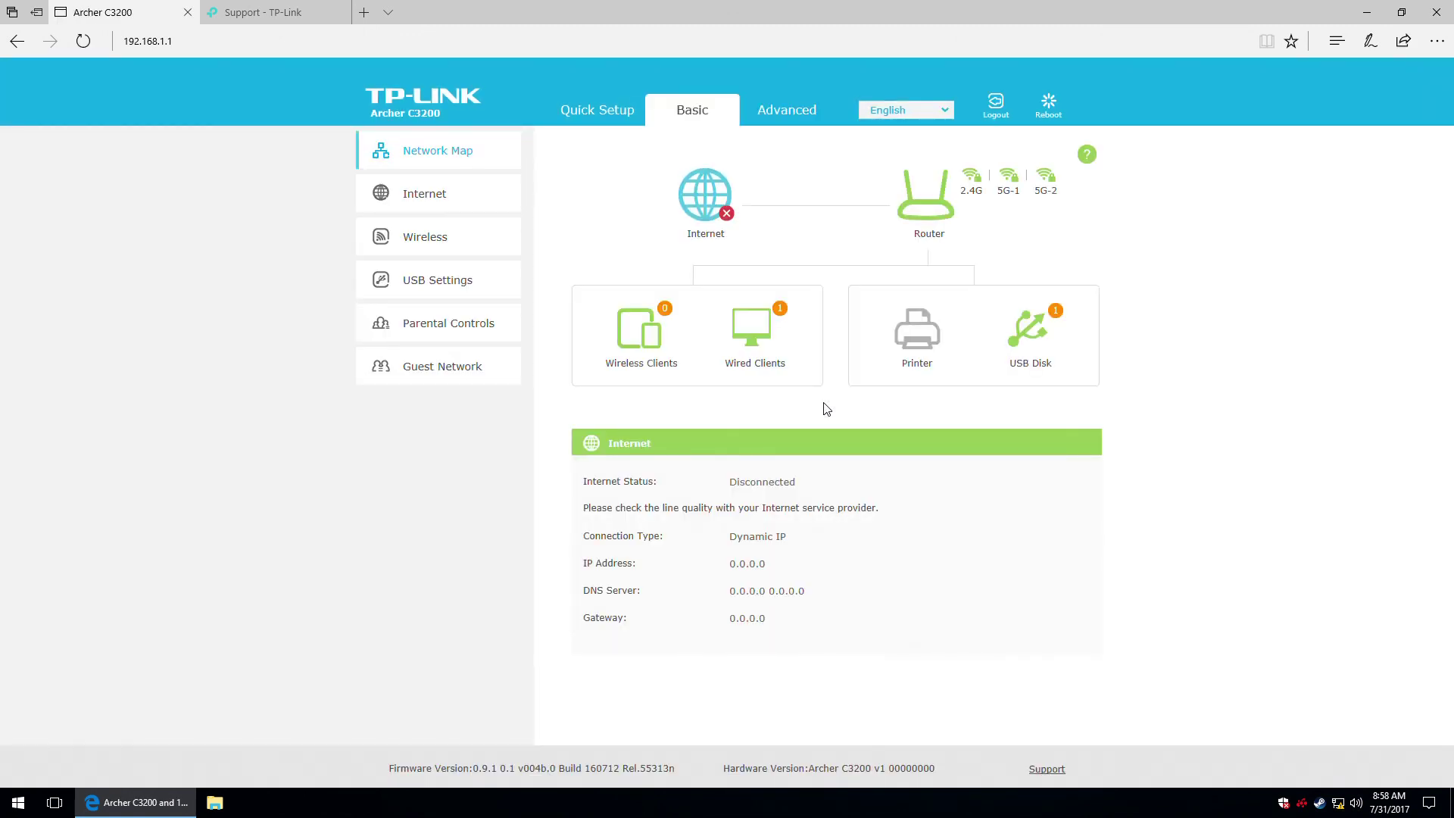
Return to the Basic network map, then log out and confirm with Yes
left_click(780, 115)
left_click(698, 113)
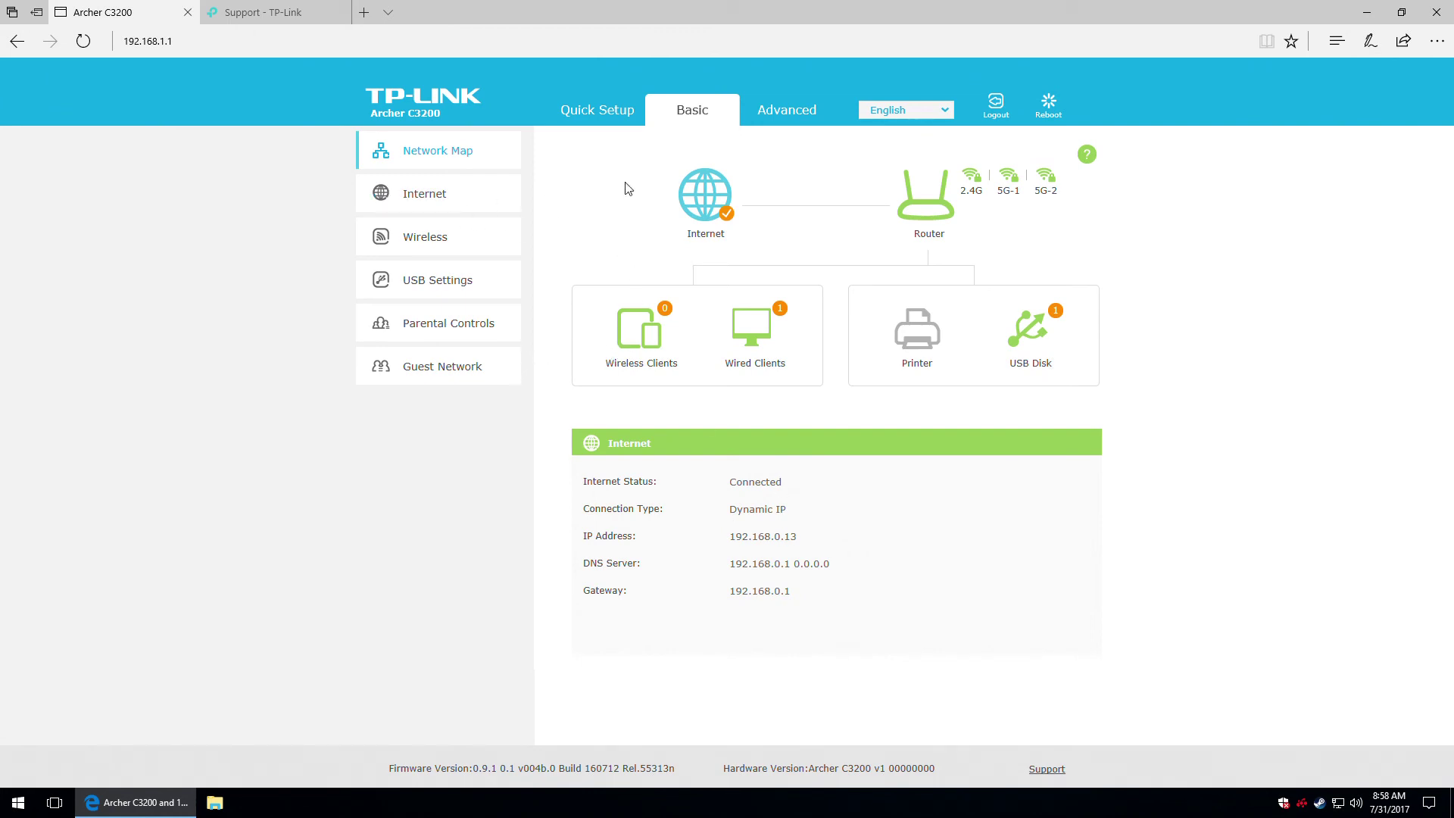
left_click(998, 106)
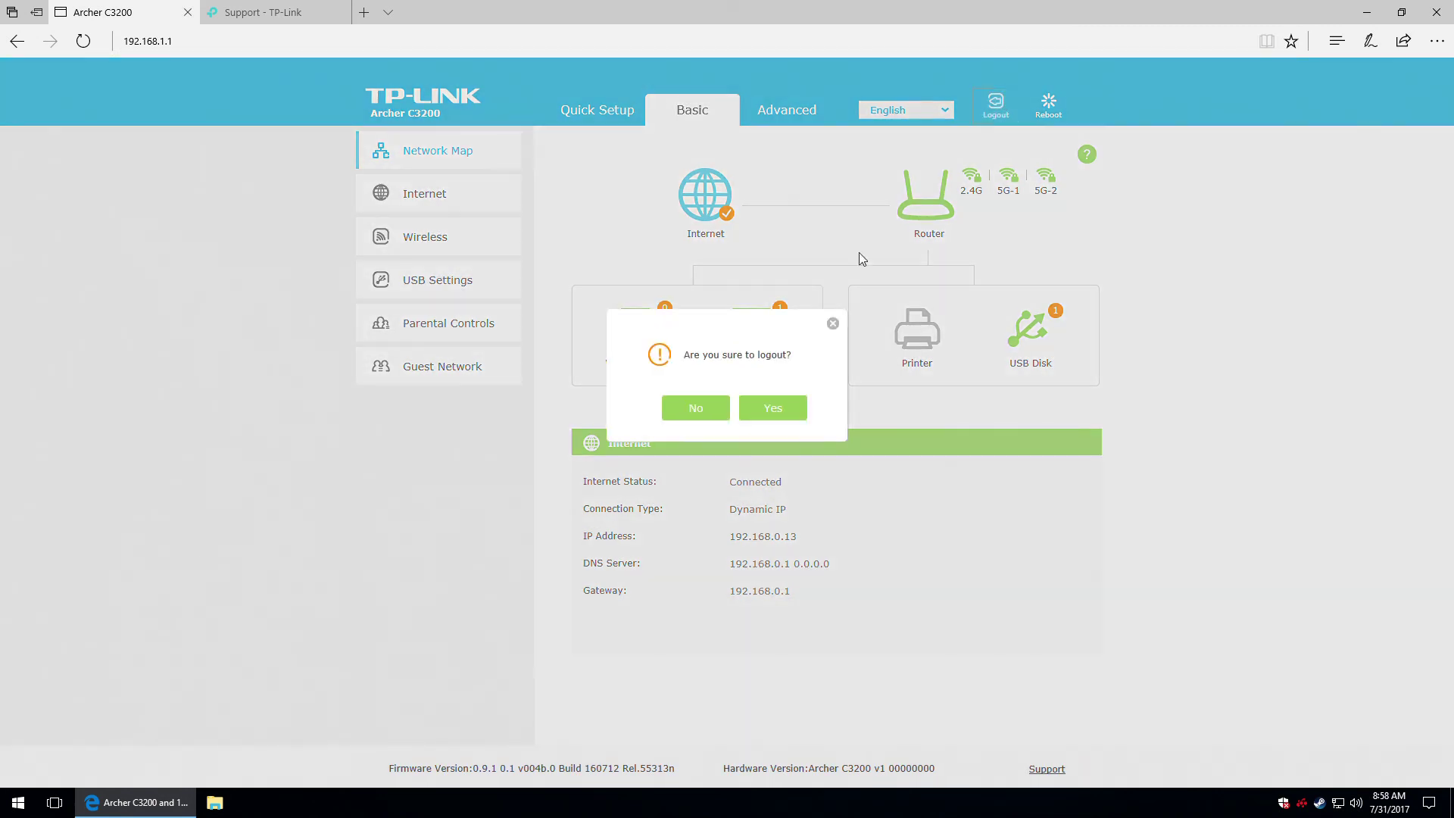
left_click(773, 408)
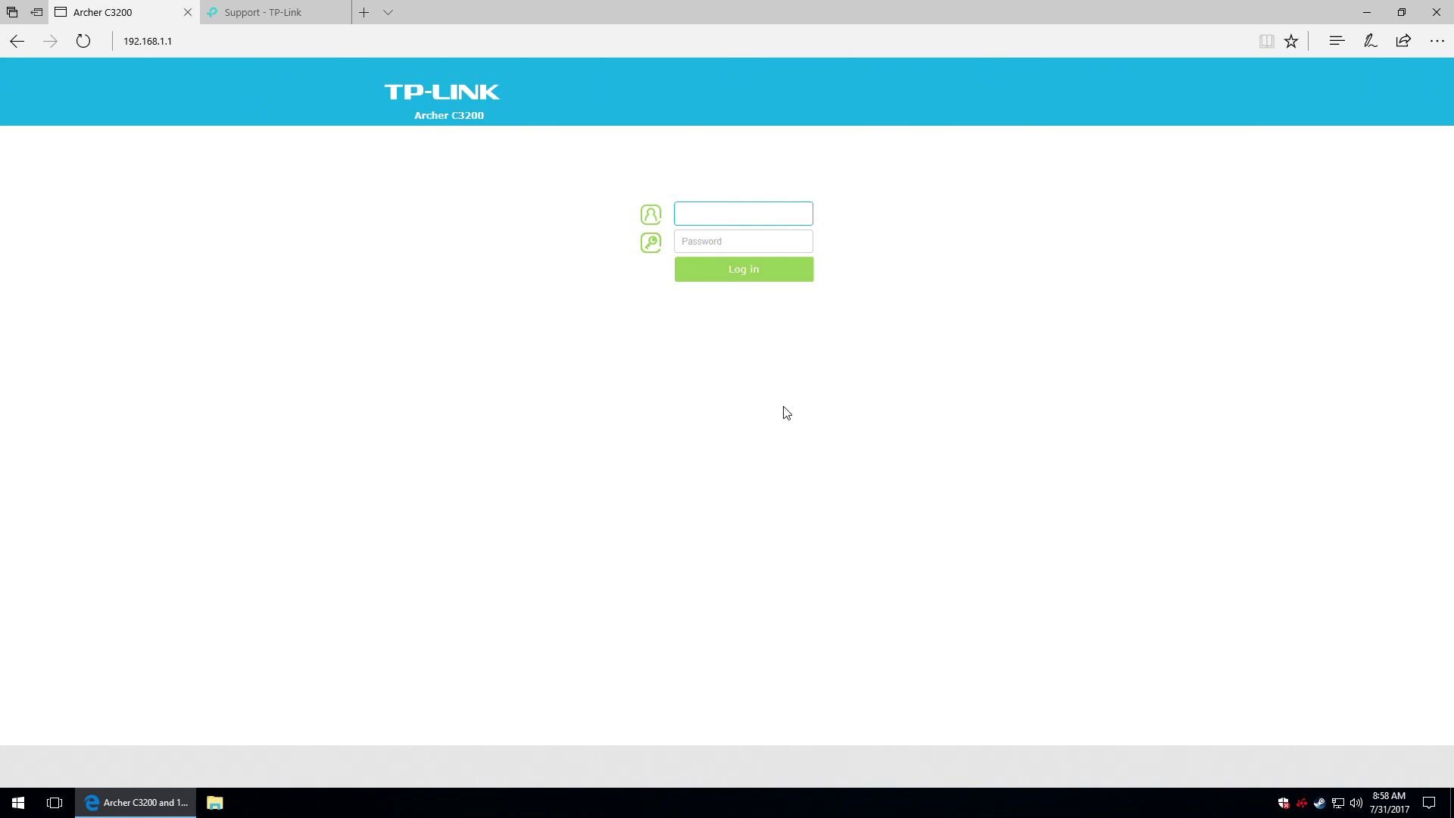